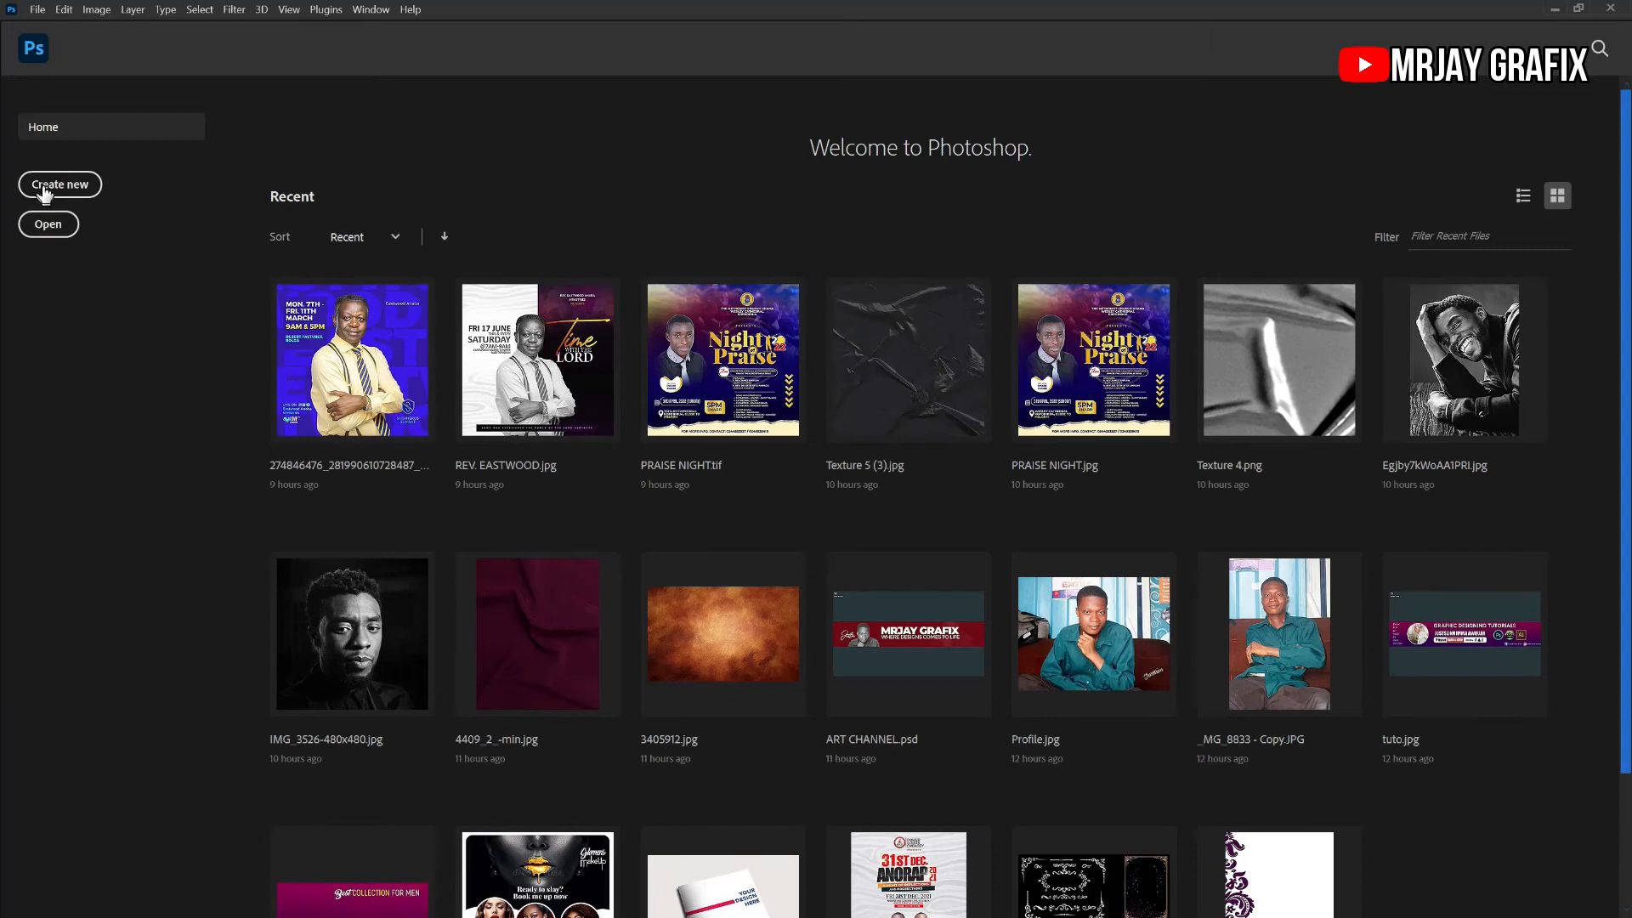
Create a new 20 x 20 inch document at 300 pixels/inch in RGB Color with a white background
{"action": "left_click", "coordinate": [46, 187]}
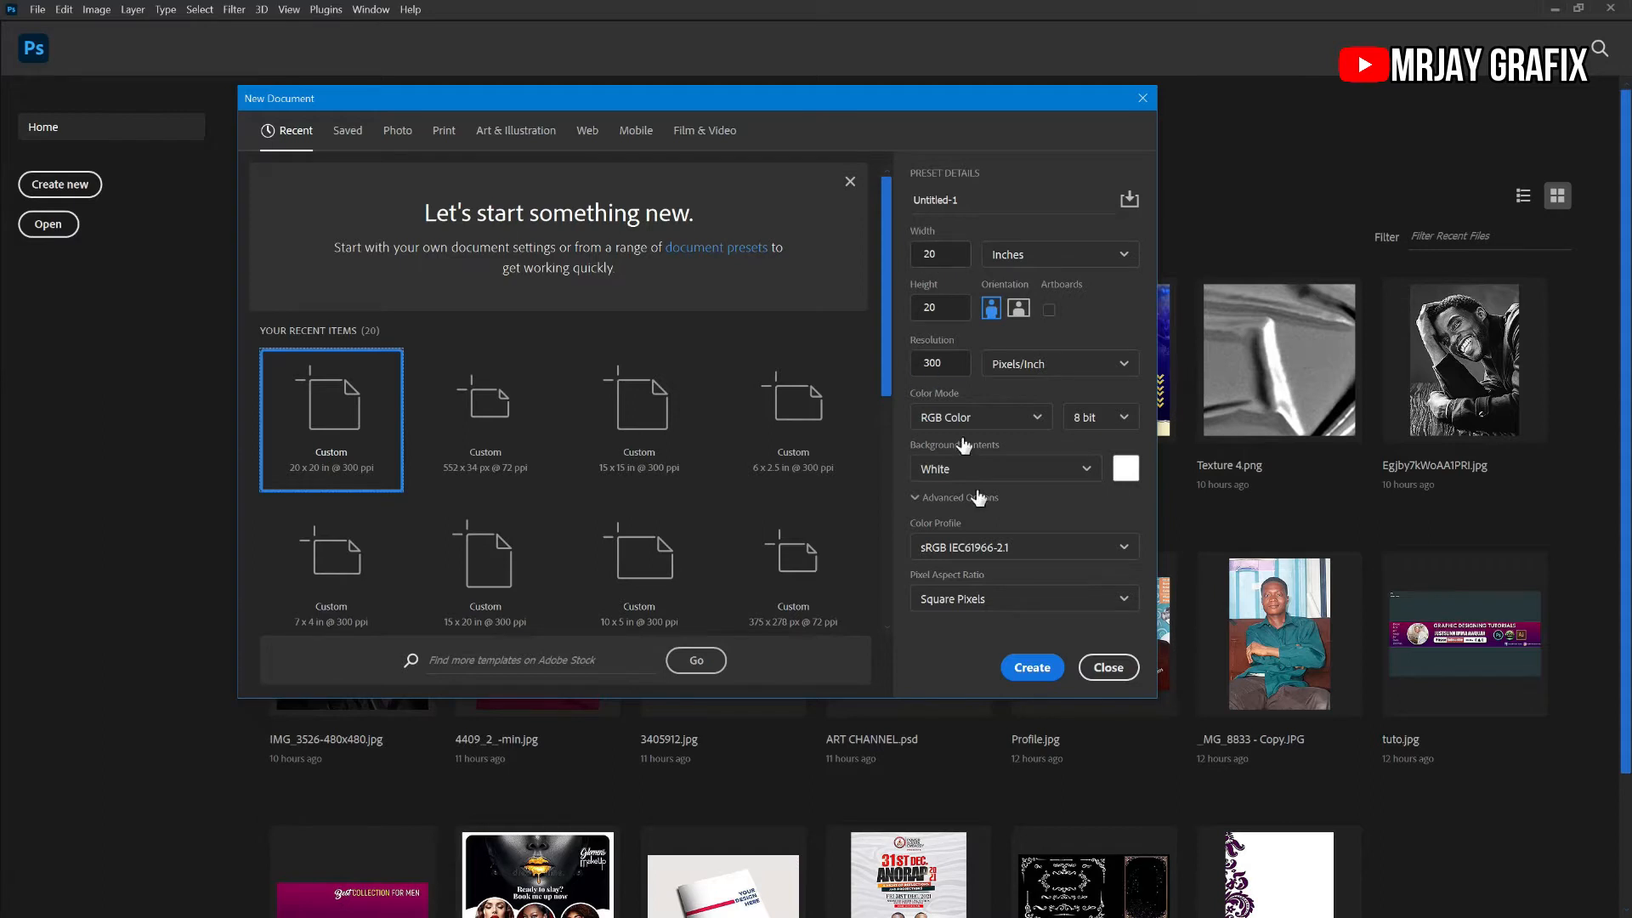
{"action": "left_click", "coordinate": [1026, 670]}
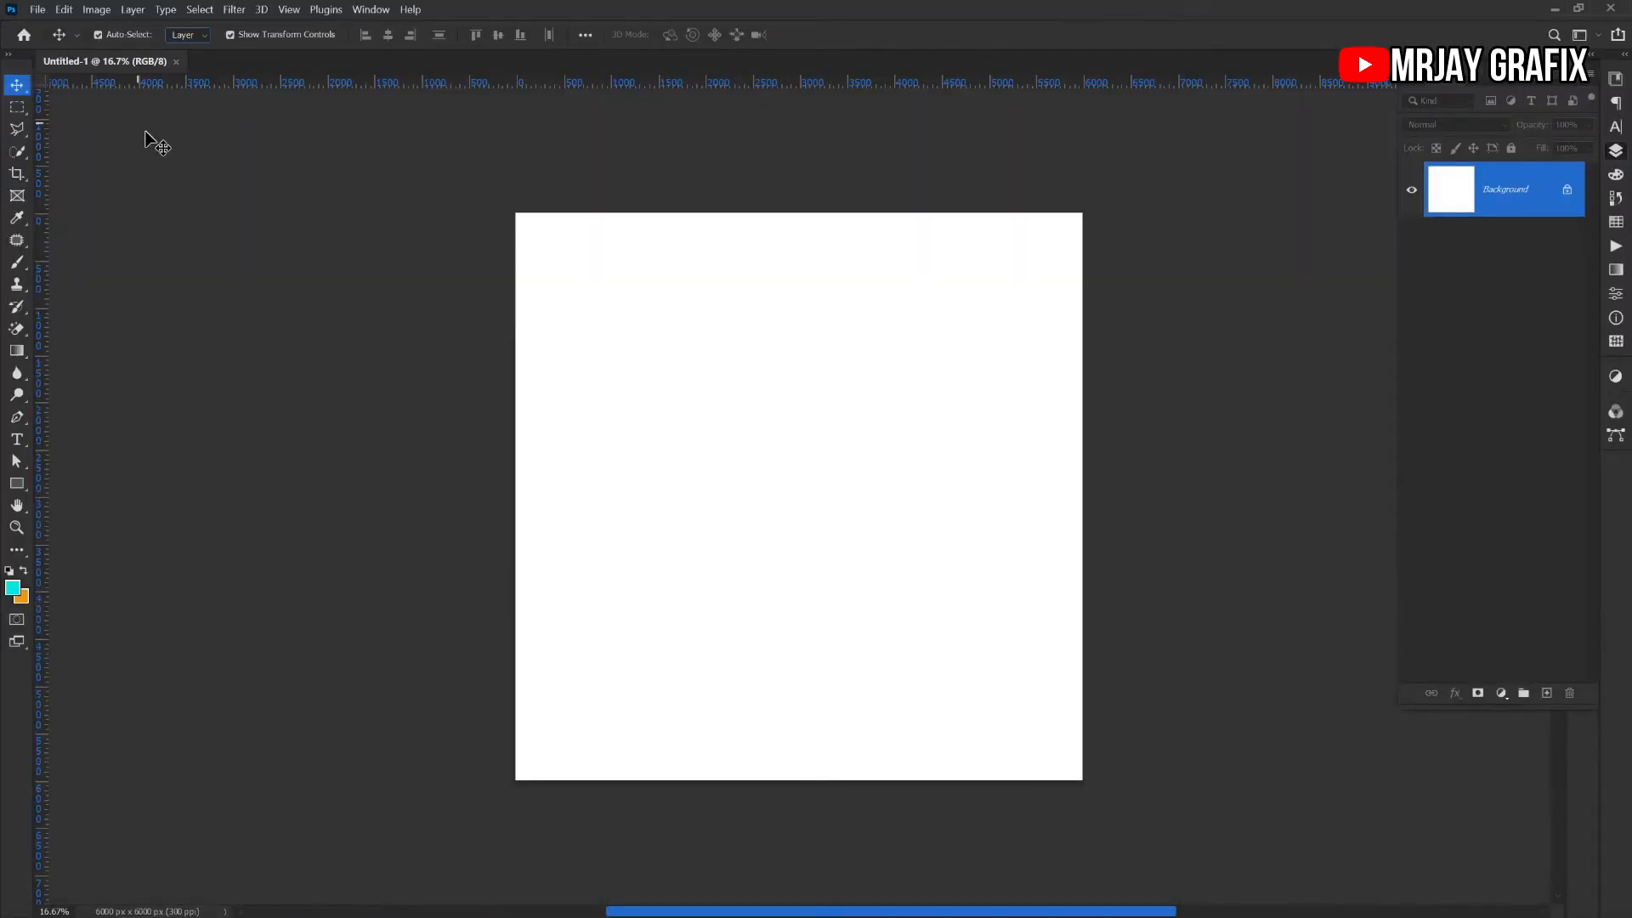
Draw a cyan rectangle about 6123 x 4923 px covering the full canvas width from just above the upper edge
{"action": "scroll", "coordinate": [837, 684], "scroll_direction": "up", "scroll_amount": 1}
{"action": "scroll", "coordinate": [789, 491], "scroll_direction": "up", "scroll_amount": 1}
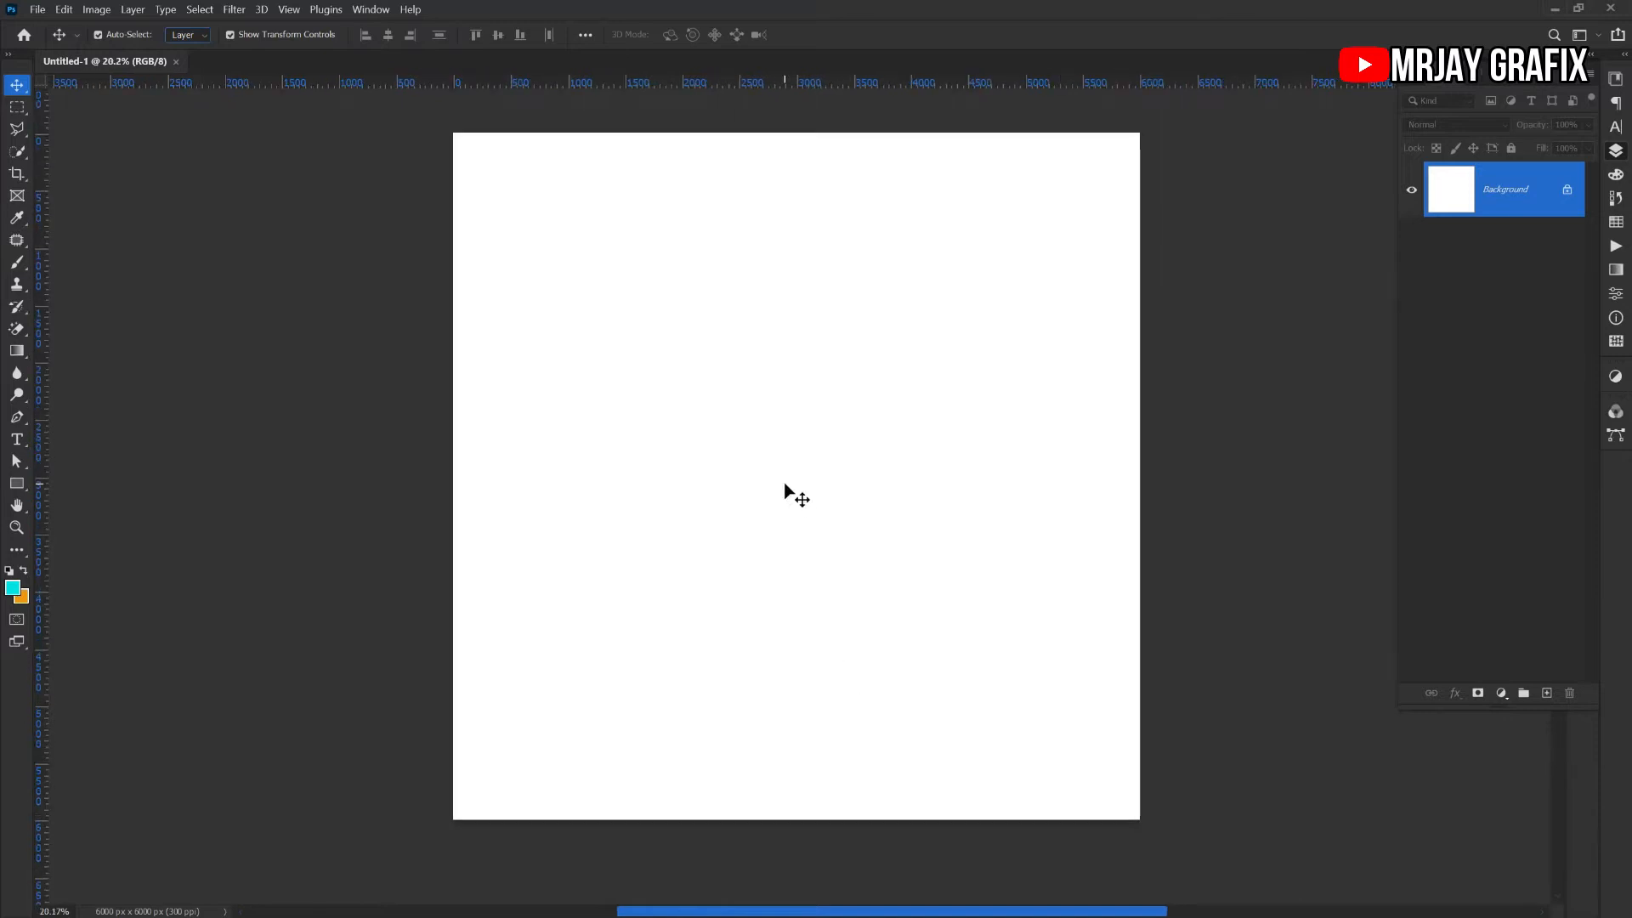
{"action": "left_click", "coordinate": [16, 484]}
{"action": "left_click", "coordinate": [89, 481]}
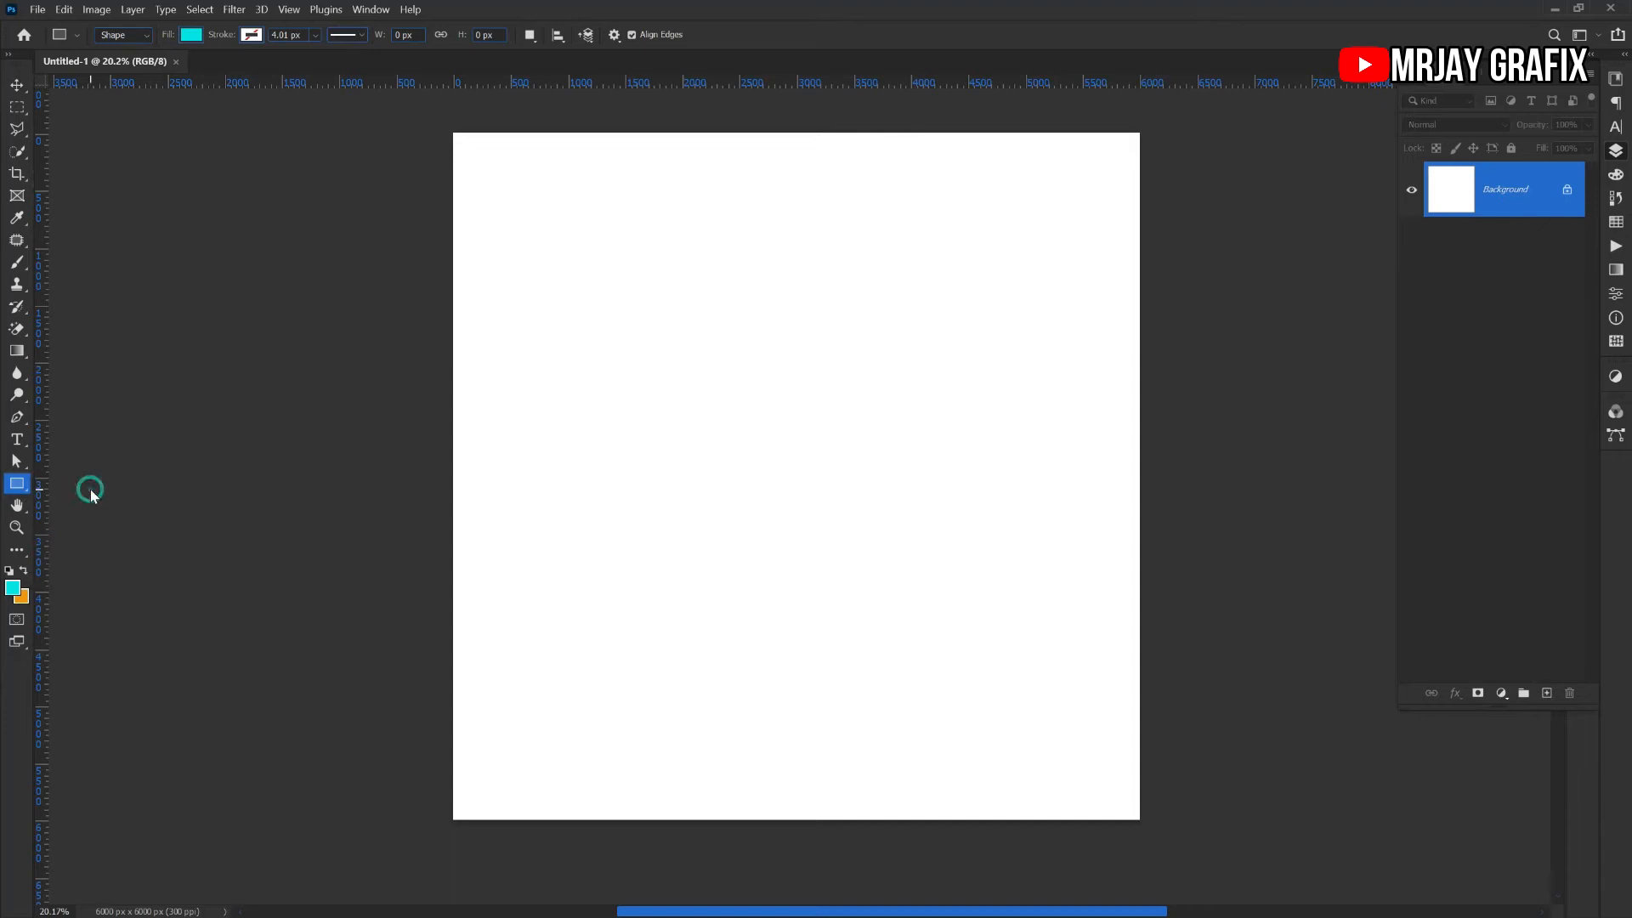
{"action": "left_click_drag", "start_coordinate": [447, 128], "coordinate": [1148, 691]}
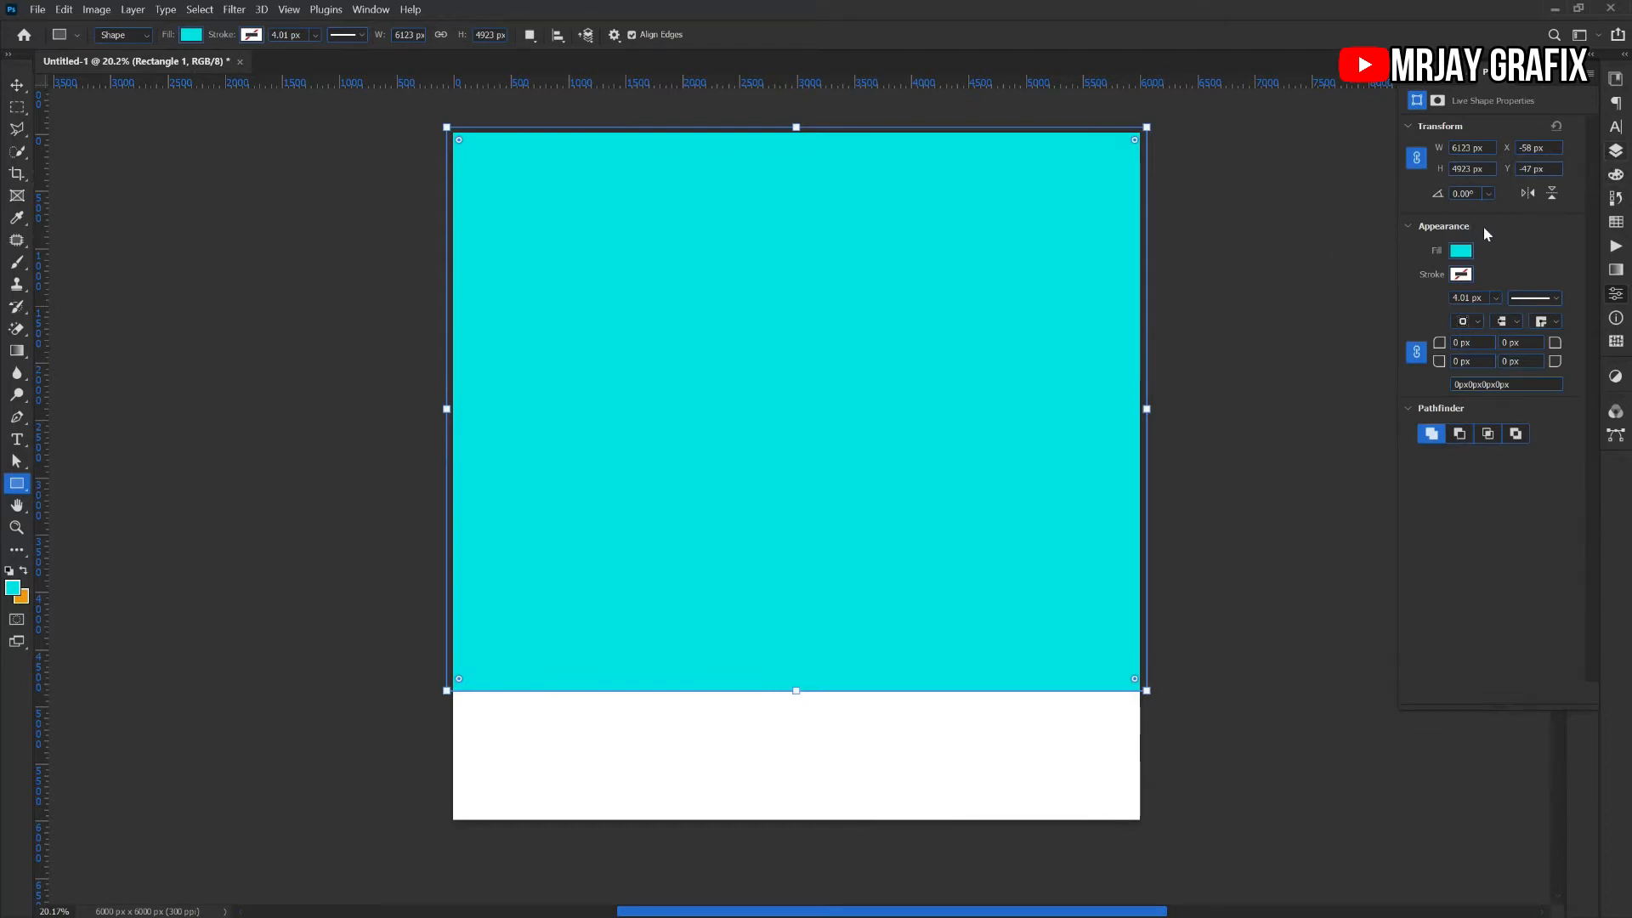
Recolour the rectangle's fill to near-black, then deselect the shape with the Move tool active
{"action": "left_click", "coordinate": [1613, 153]}
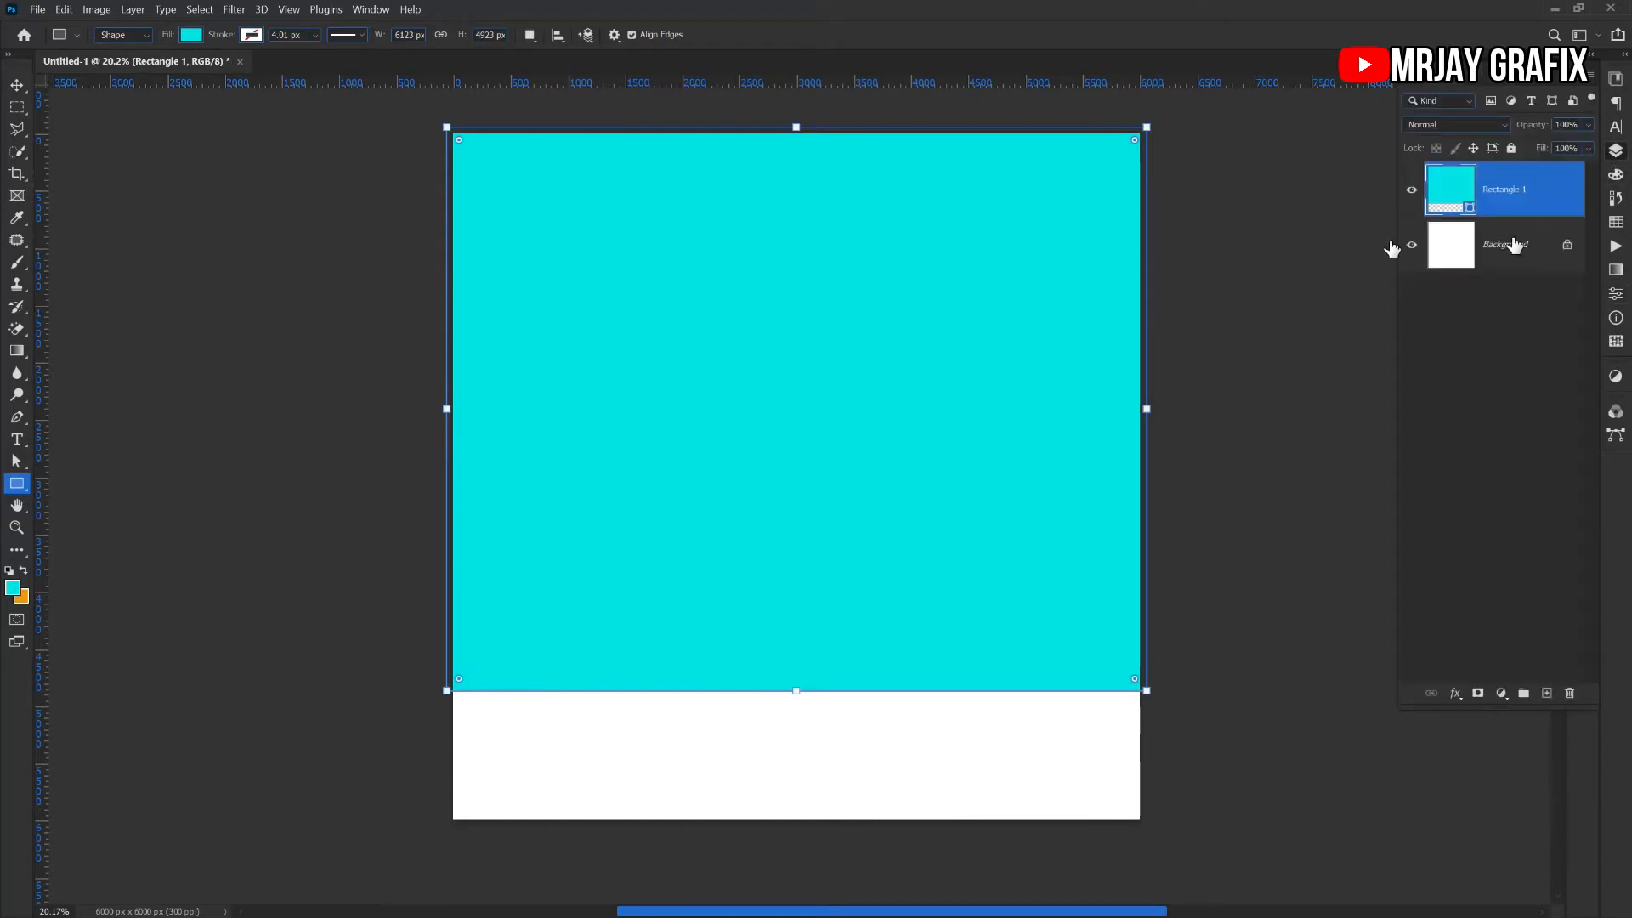
{"action": "double_click", "coordinate": [1469, 214]}
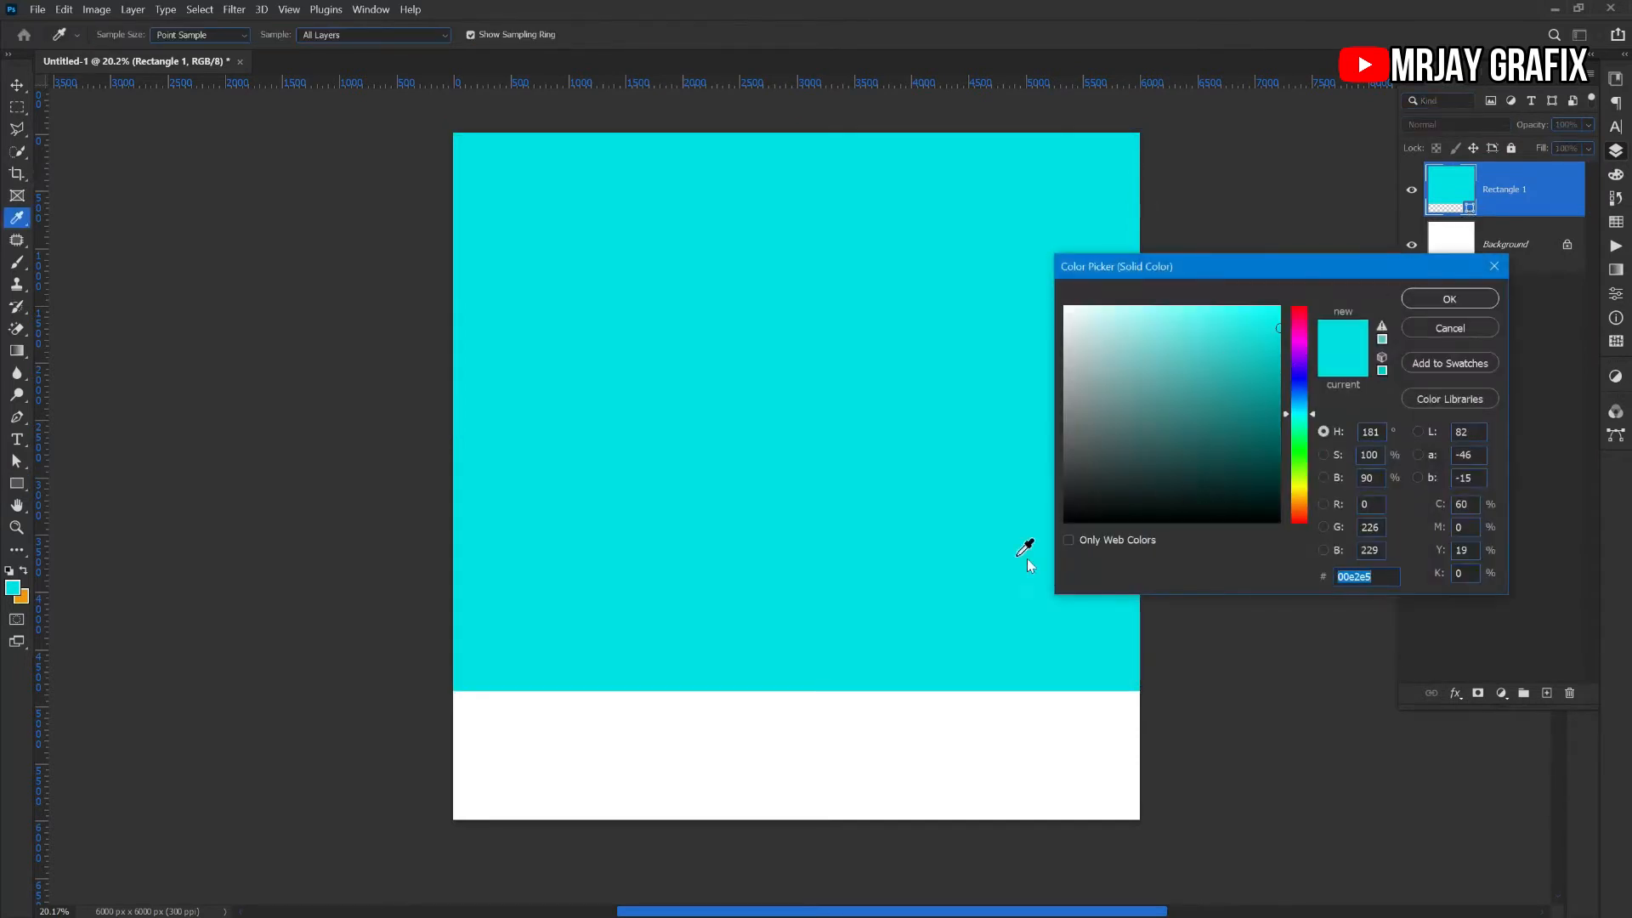
{"action": "left_click", "coordinate": [1080, 518]}
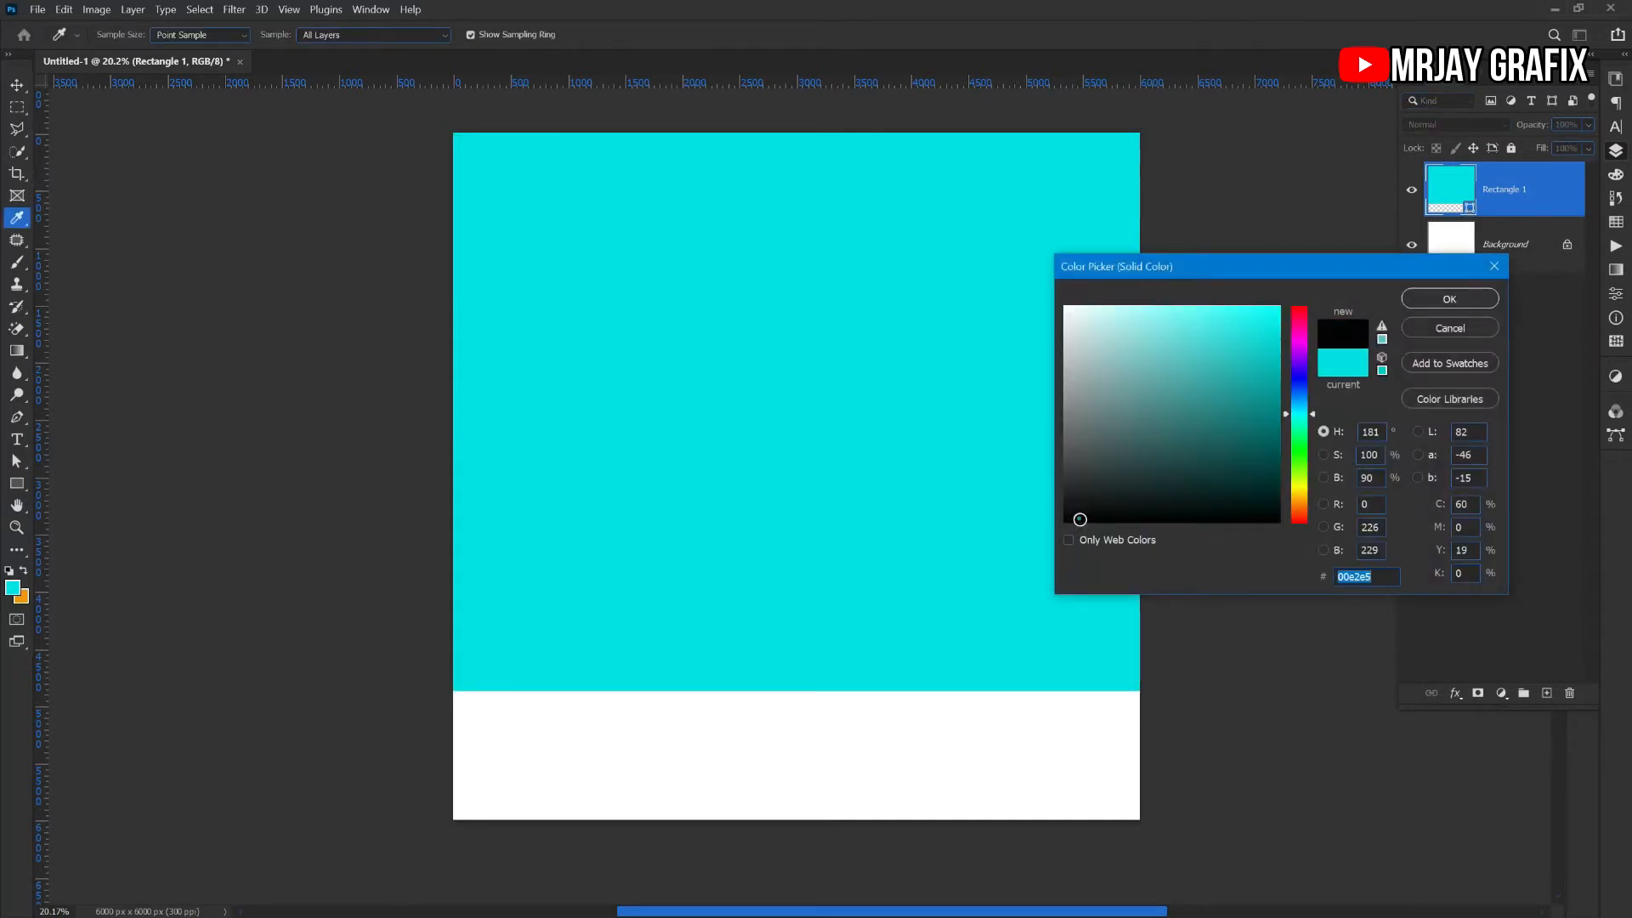
{"action": "left_click", "coordinate": [1102, 518]}
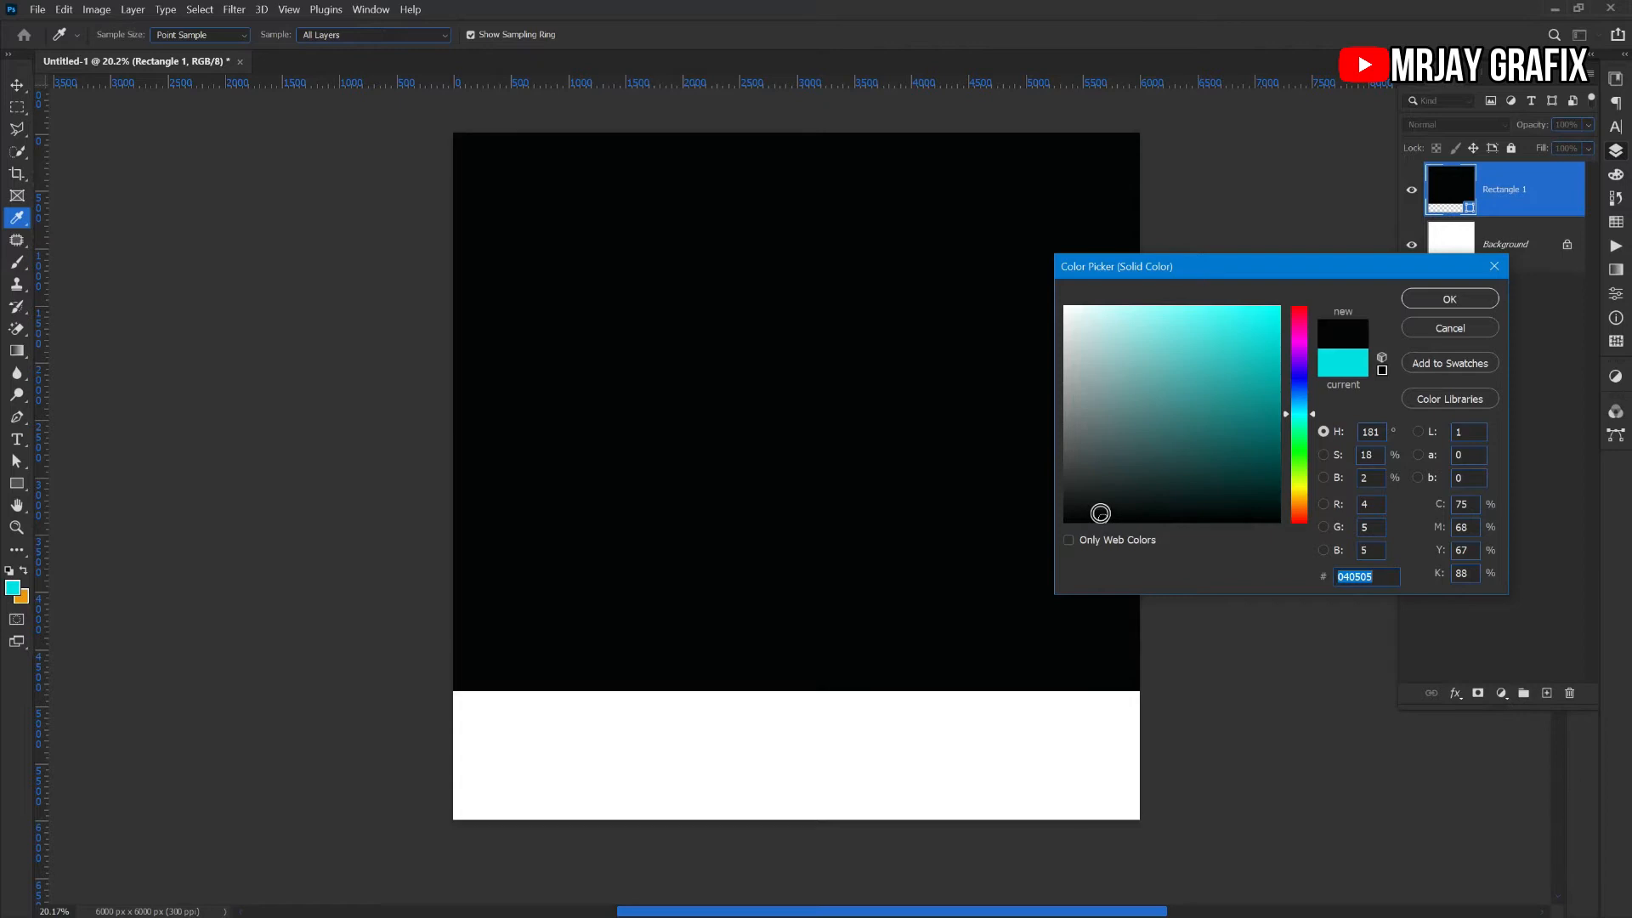
{"action": "left_click", "coordinate": [1105, 512]}
{"action": "left_click", "coordinate": [1450, 300]}
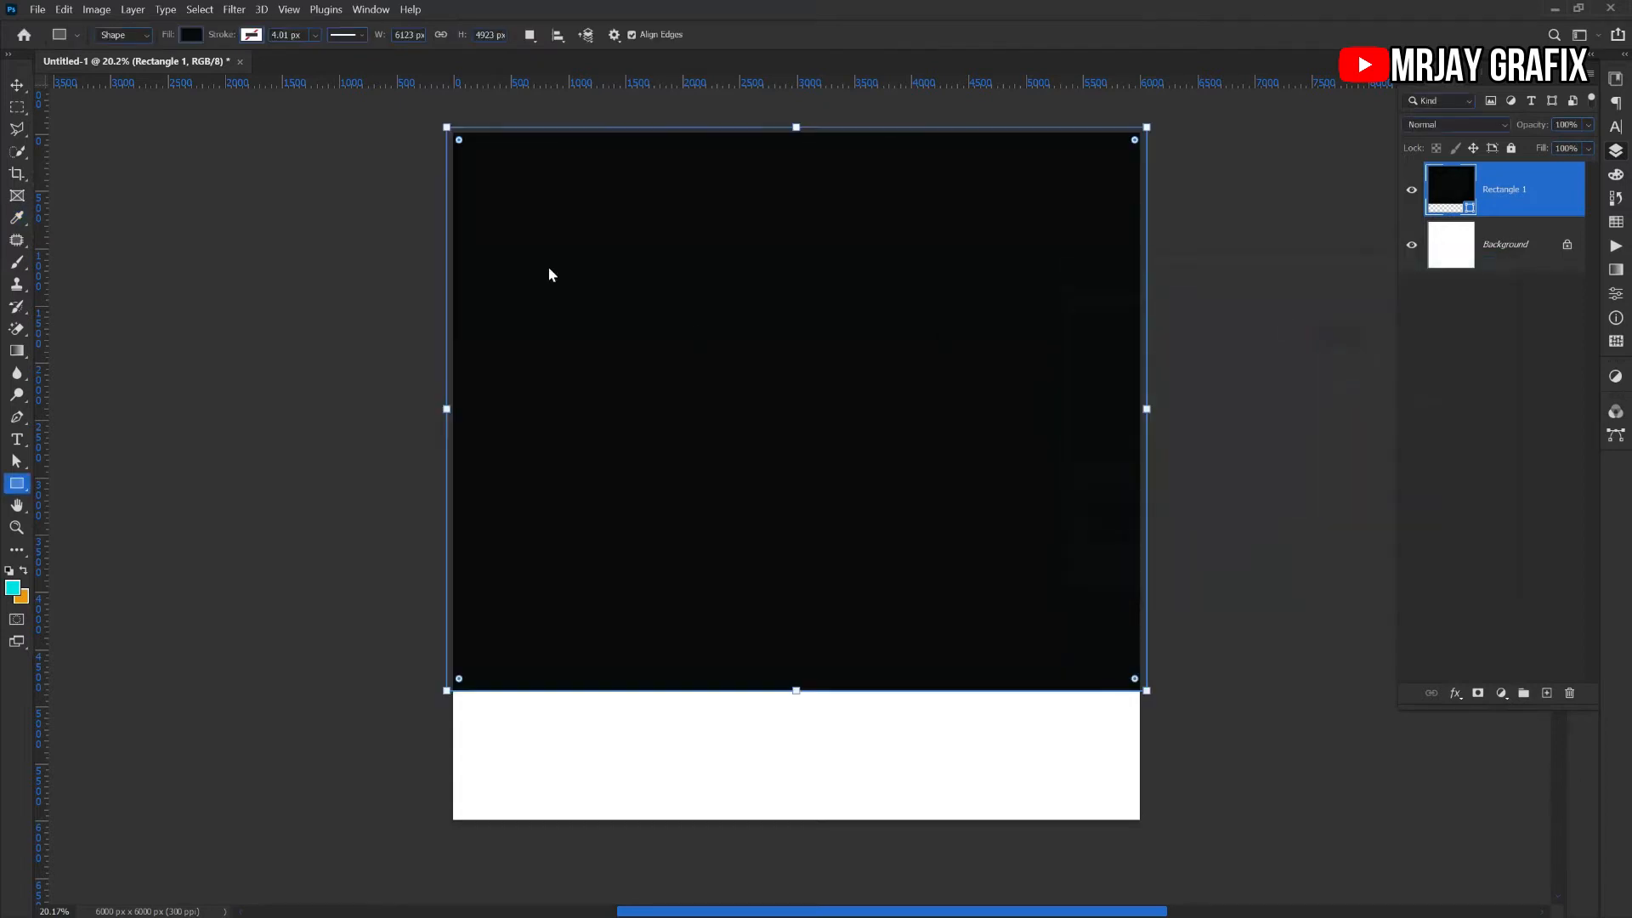
{"action": "left_click", "coordinate": [17, 87]}
{"action": "left_click", "coordinate": [259, 318]}
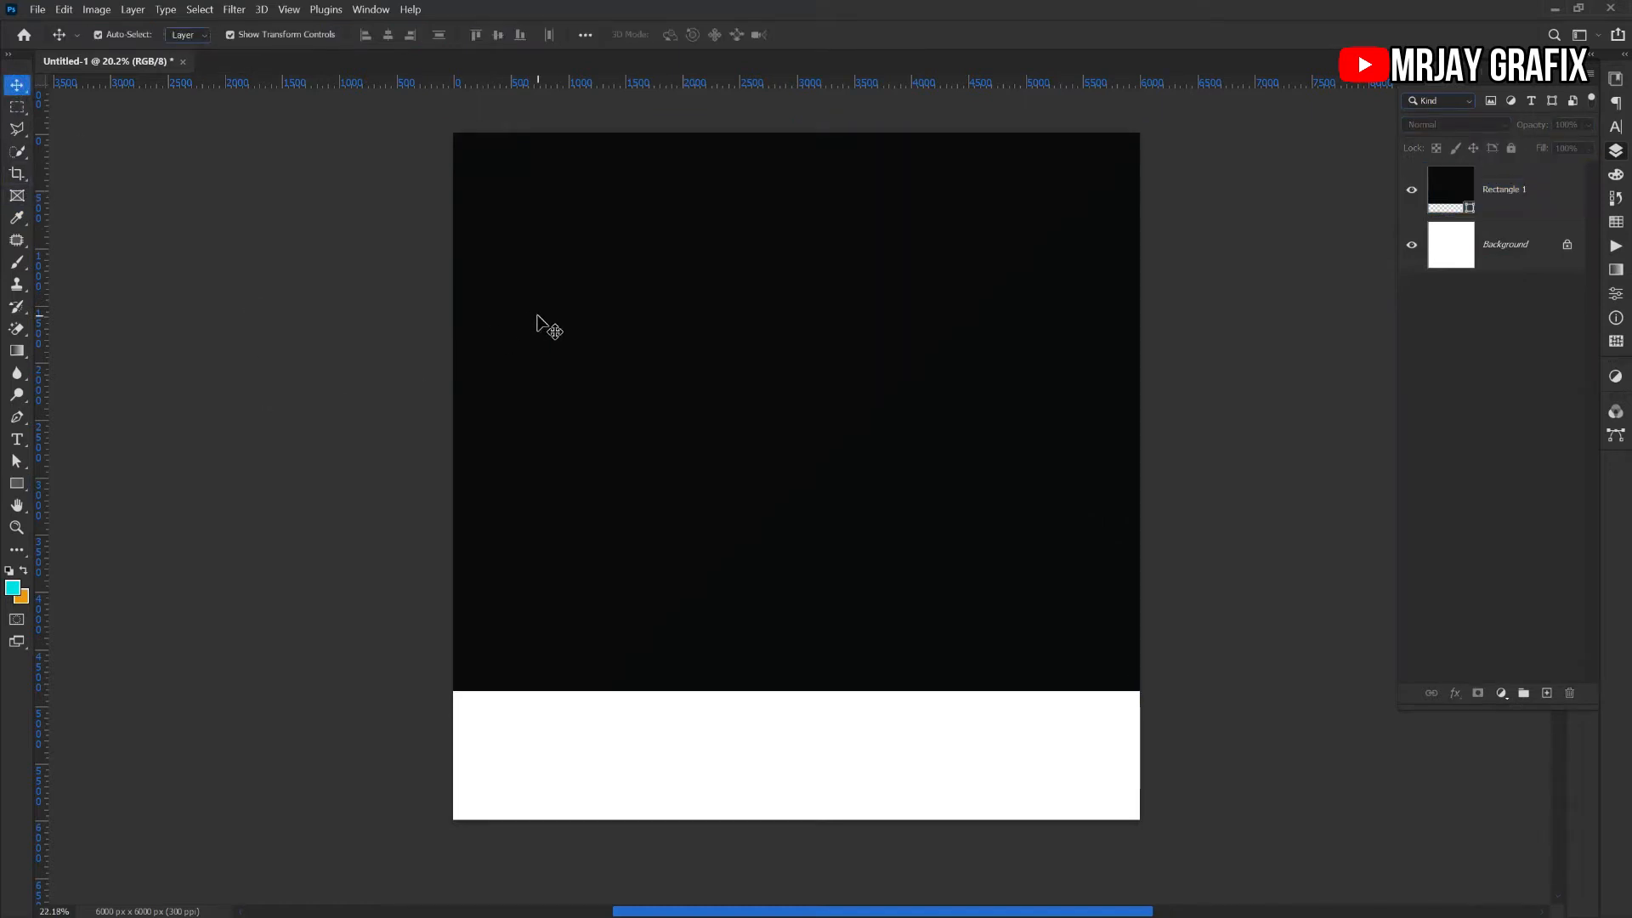
{"action": "scroll", "coordinate": [538, 316], "scroll_direction": "up", "scroll_amount": 1}
{"action": "left_click", "coordinate": [539, 379]}
{"action": "left_click", "coordinate": [292, 400]}
{"action": "left_click", "coordinate": [561, 375]}
{"action": "left_click", "coordinate": [253, 371]}
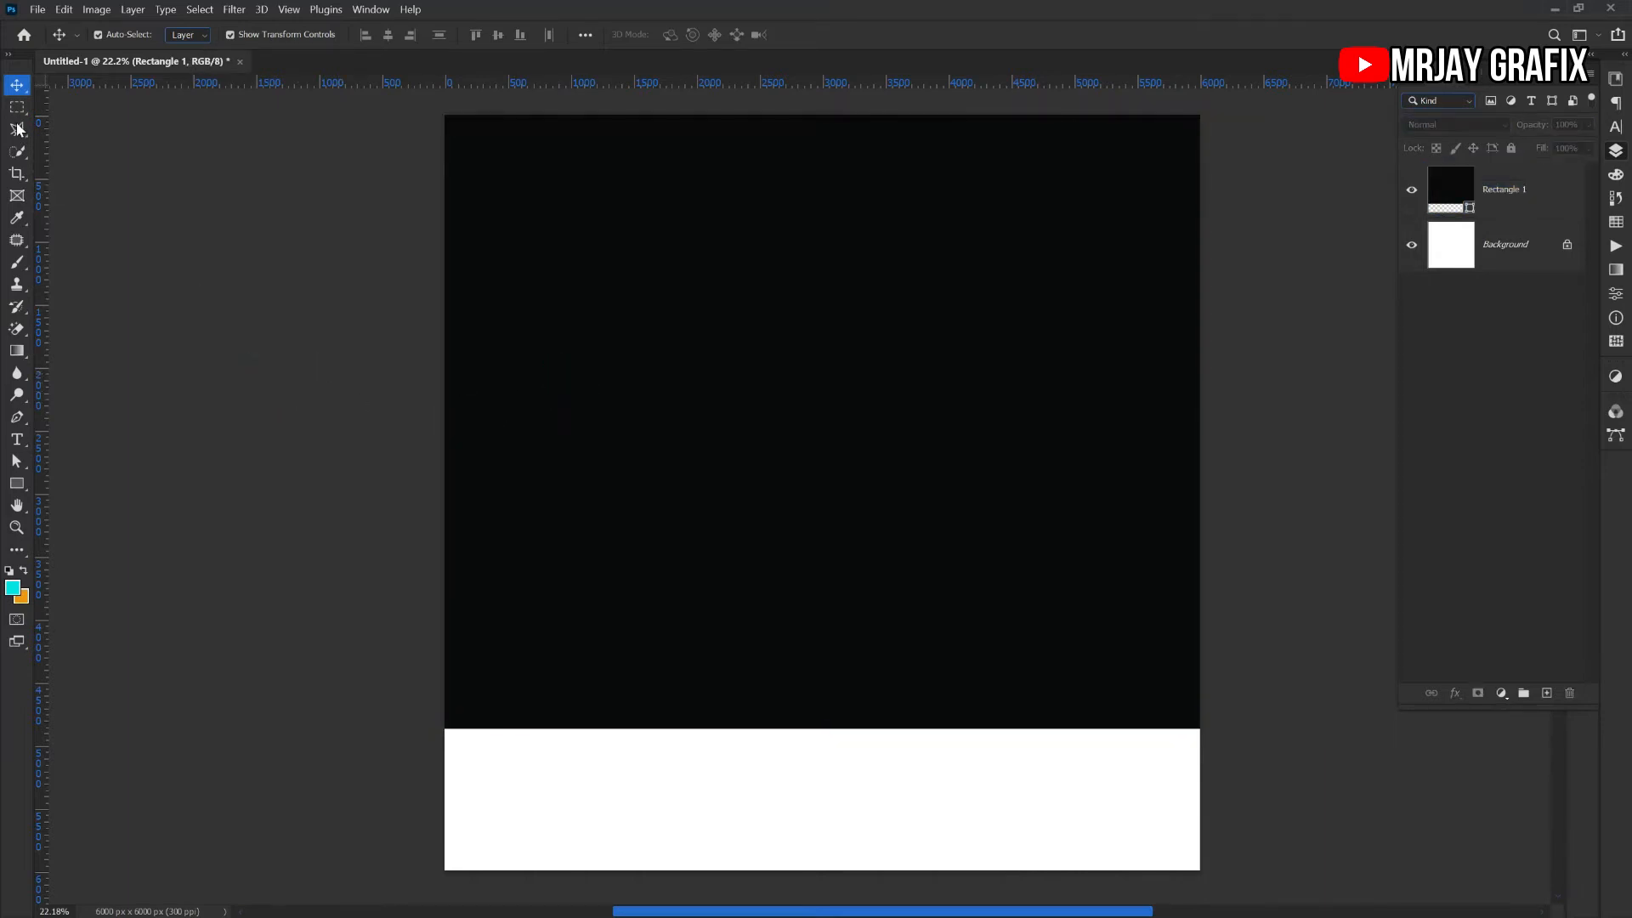
Open the brown texture image 3405912 from Downloads and bring it into Untitled-1 as a layer above the black rectangle
{"action": "left_click", "coordinate": [37, 10]}
{"action": "left_click", "coordinate": [51, 42]}
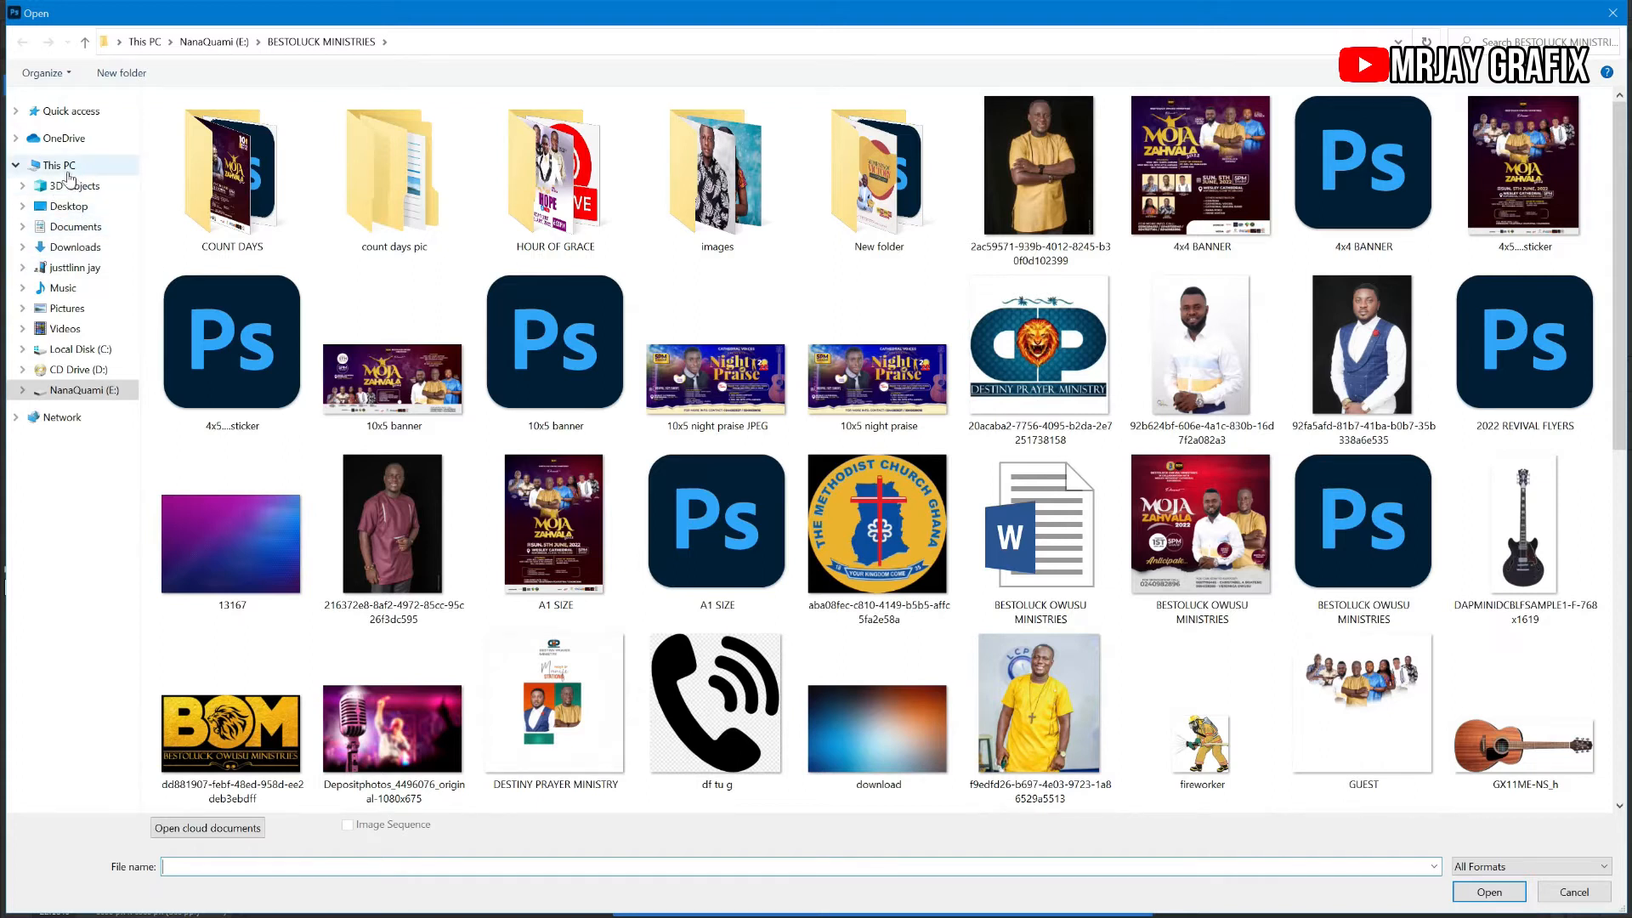
{"action": "left_click", "coordinate": [65, 249]}
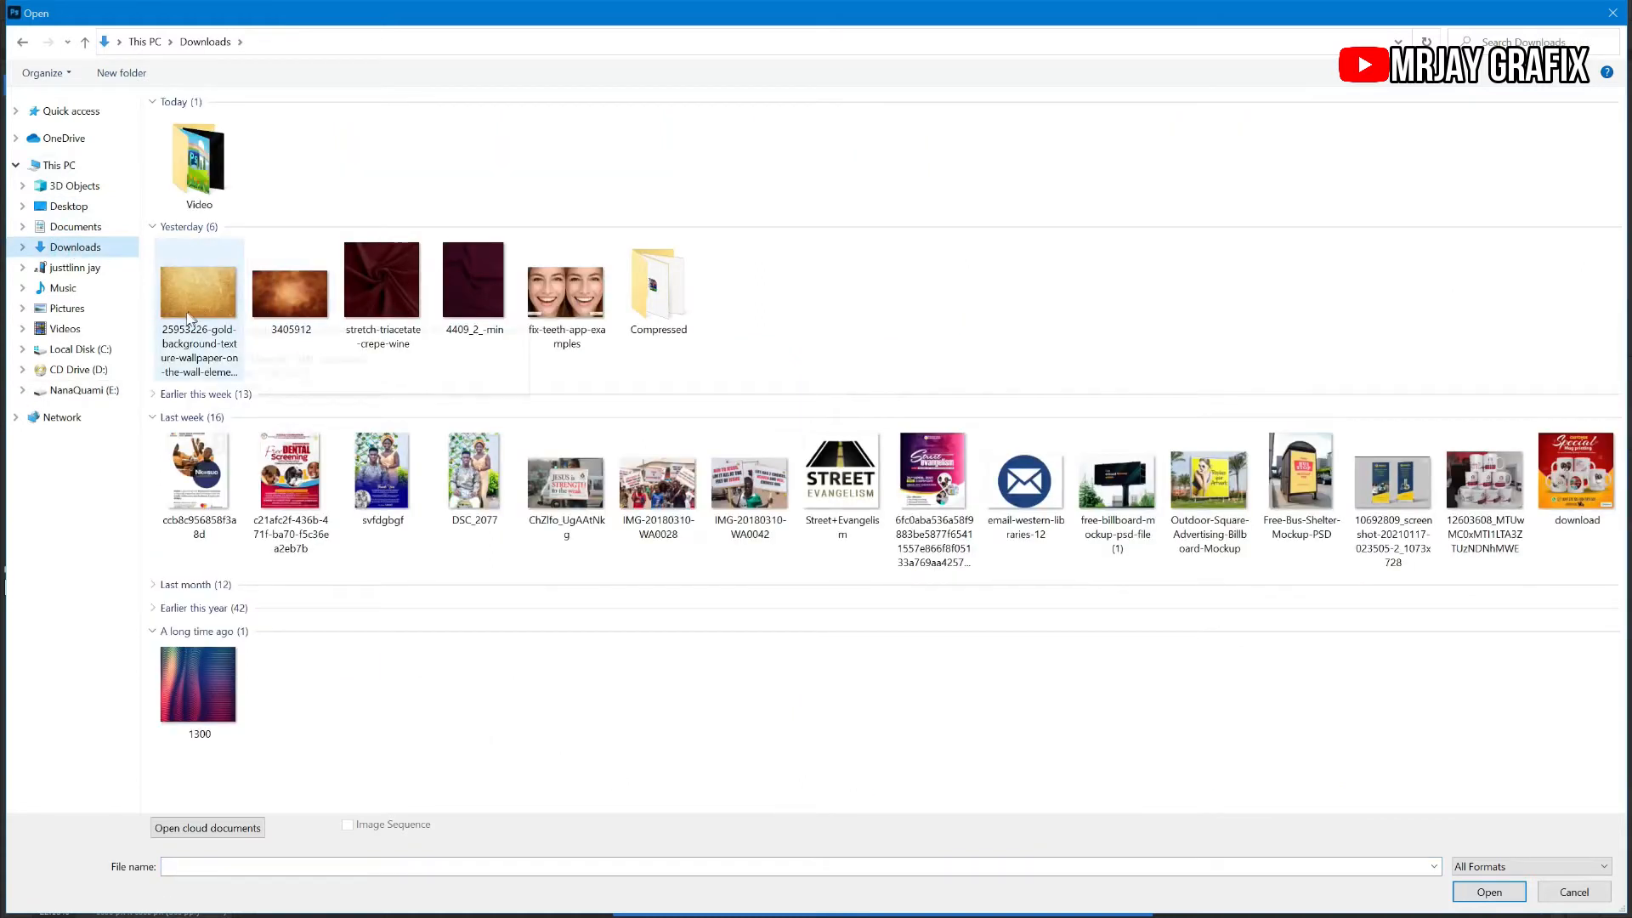
{"action": "double_click", "coordinate": [282, 298]}
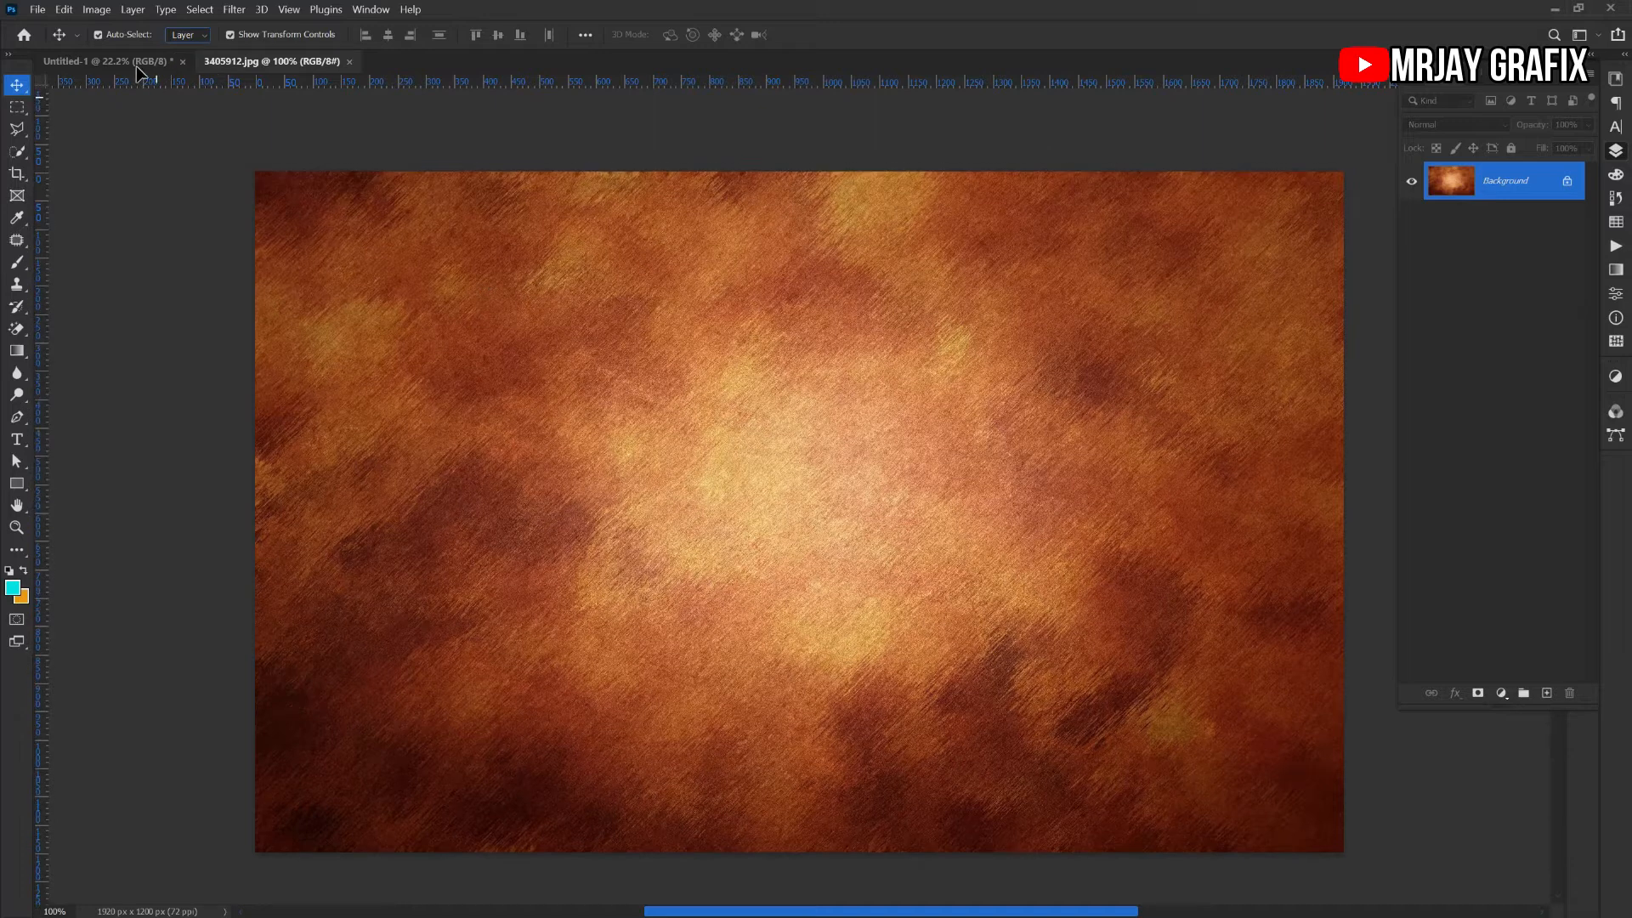
{"action": "left_click", "coordinate": [136, 63]}
{"action": "left_click_drag", "start_coordinate": [367, 342], "coordinate": [1191, 613]}
Scale the texture layer up proportionally to about 363% and position it to span the full canvas width
{"action": "key", "text": "ctrl+t"}
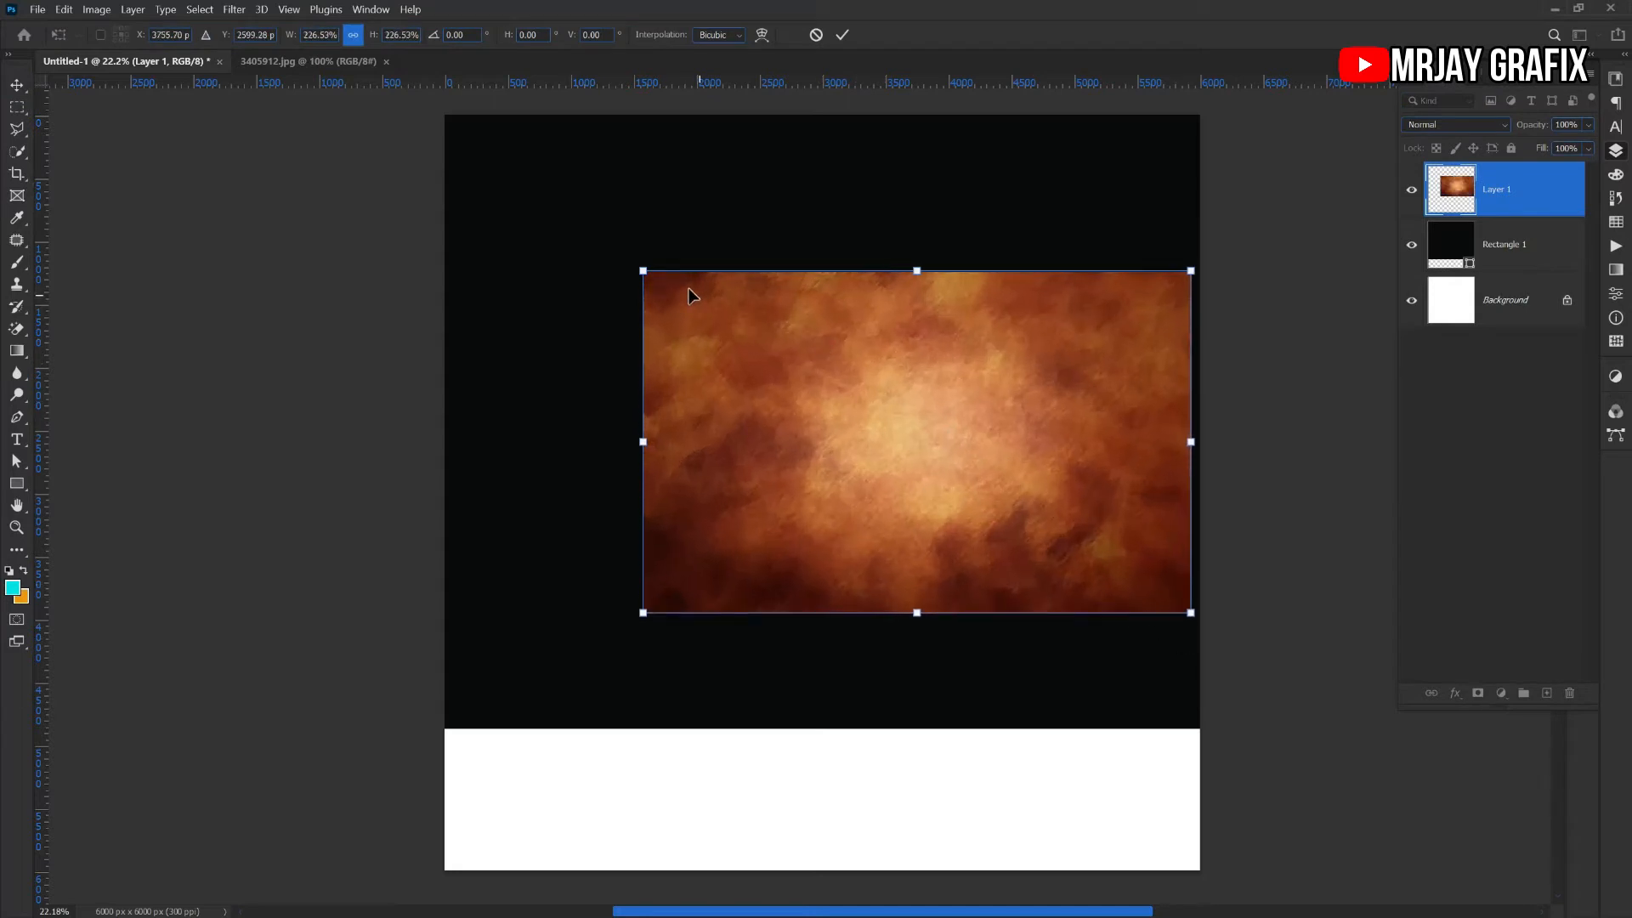
{"action": "left_click_drag", "start_coordinate": [637, 270], "coordinate": [314, 68]}
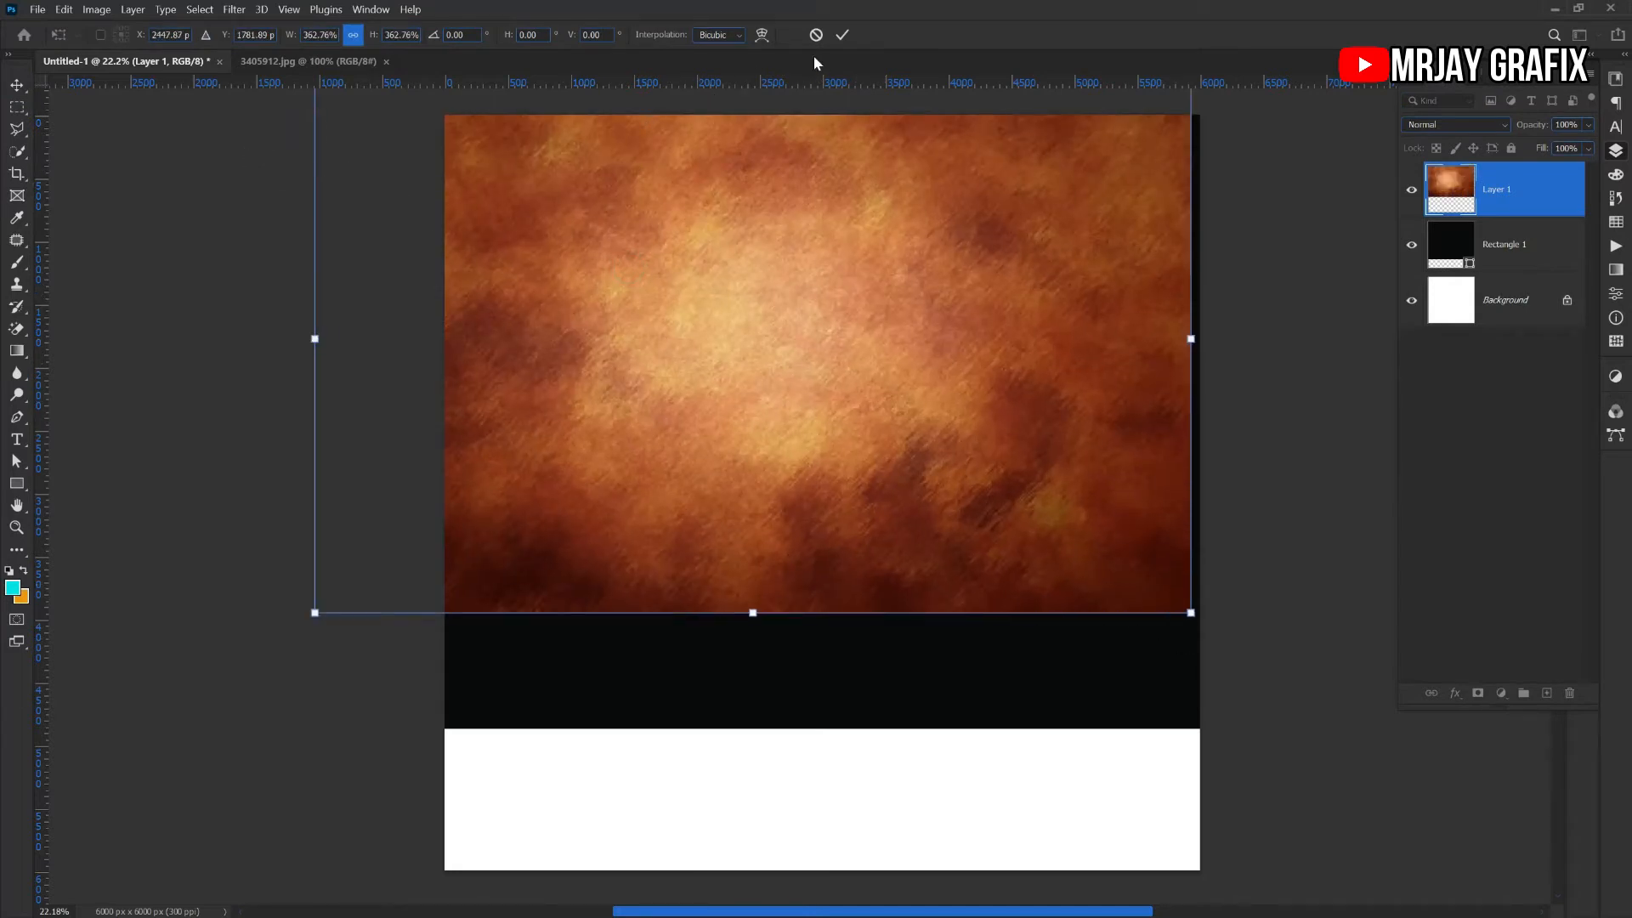
{"action": "left_click", "coordinate": [845, 37]}
{"action": "left_click_drag", "start_coordinate": [700, 492], "coordinate": [740, 521]}
Shorten the black rectangle from its lower edge to about 89% height with the aspect ratio unlinked
{"action": "left_click", "coordinate": [1498, 255]}
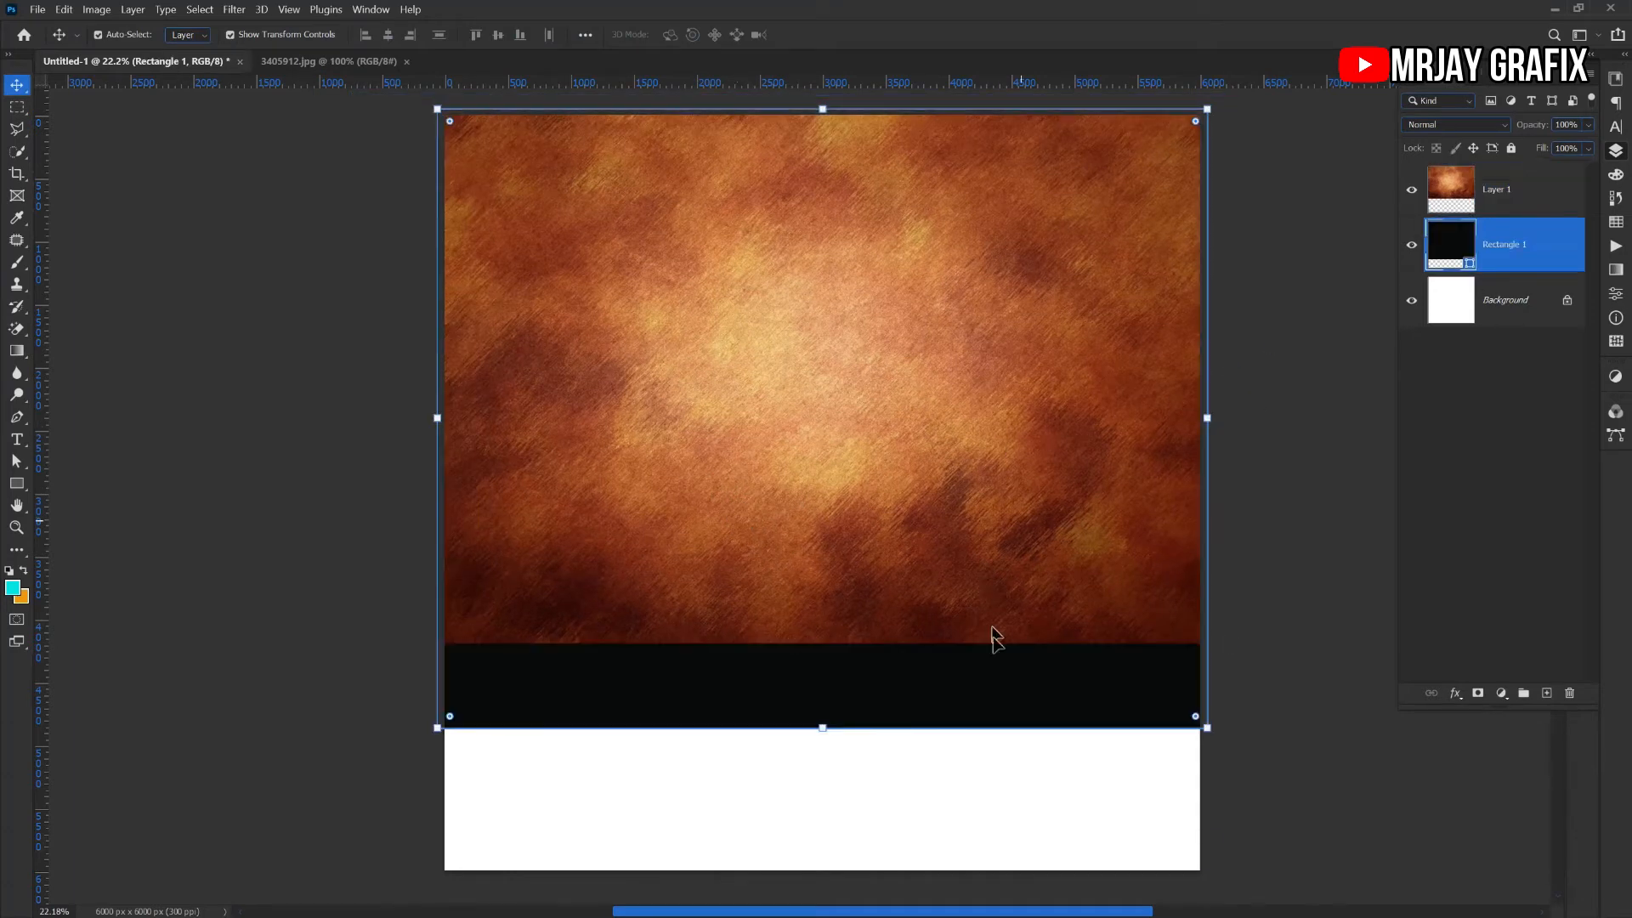
{"action": "mouse_move", "coordinate": [814, 731]}
{"action": "left_mouse_down"}
{"action": "mouse_move", "coordinate": [816, 758]}
{"action": "mouse_move", "coordinate": [816, 714]}
{"action": "mouse_move", "coordinate": [816, 729]}
{"action": "left_mouse_up"}
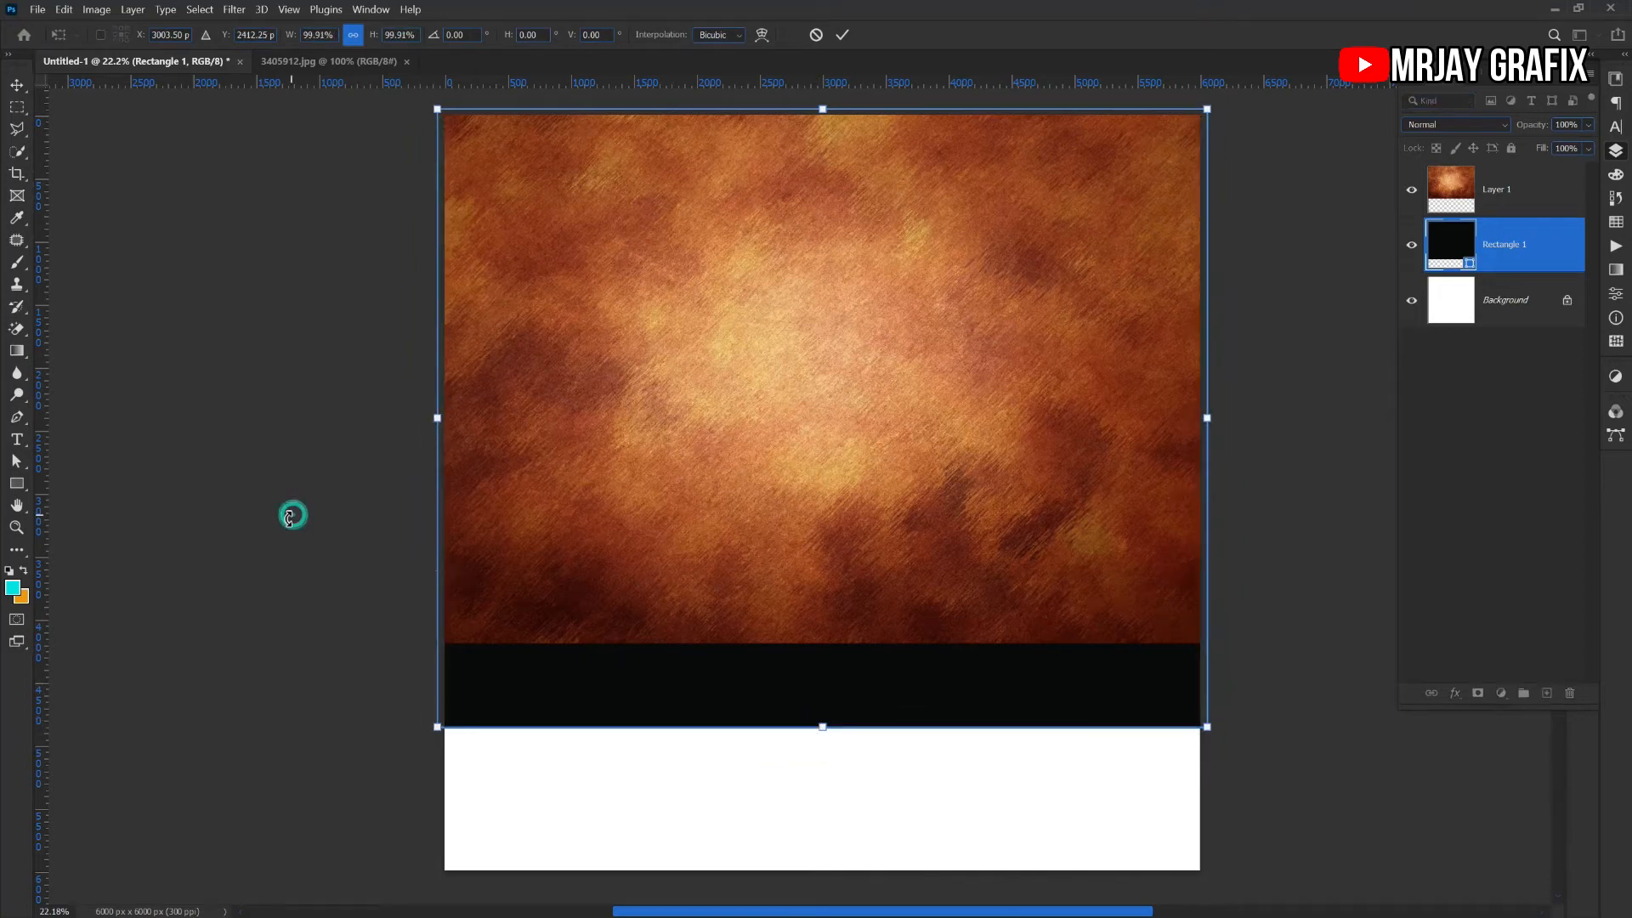
{"action": "key", "text": "Return"}
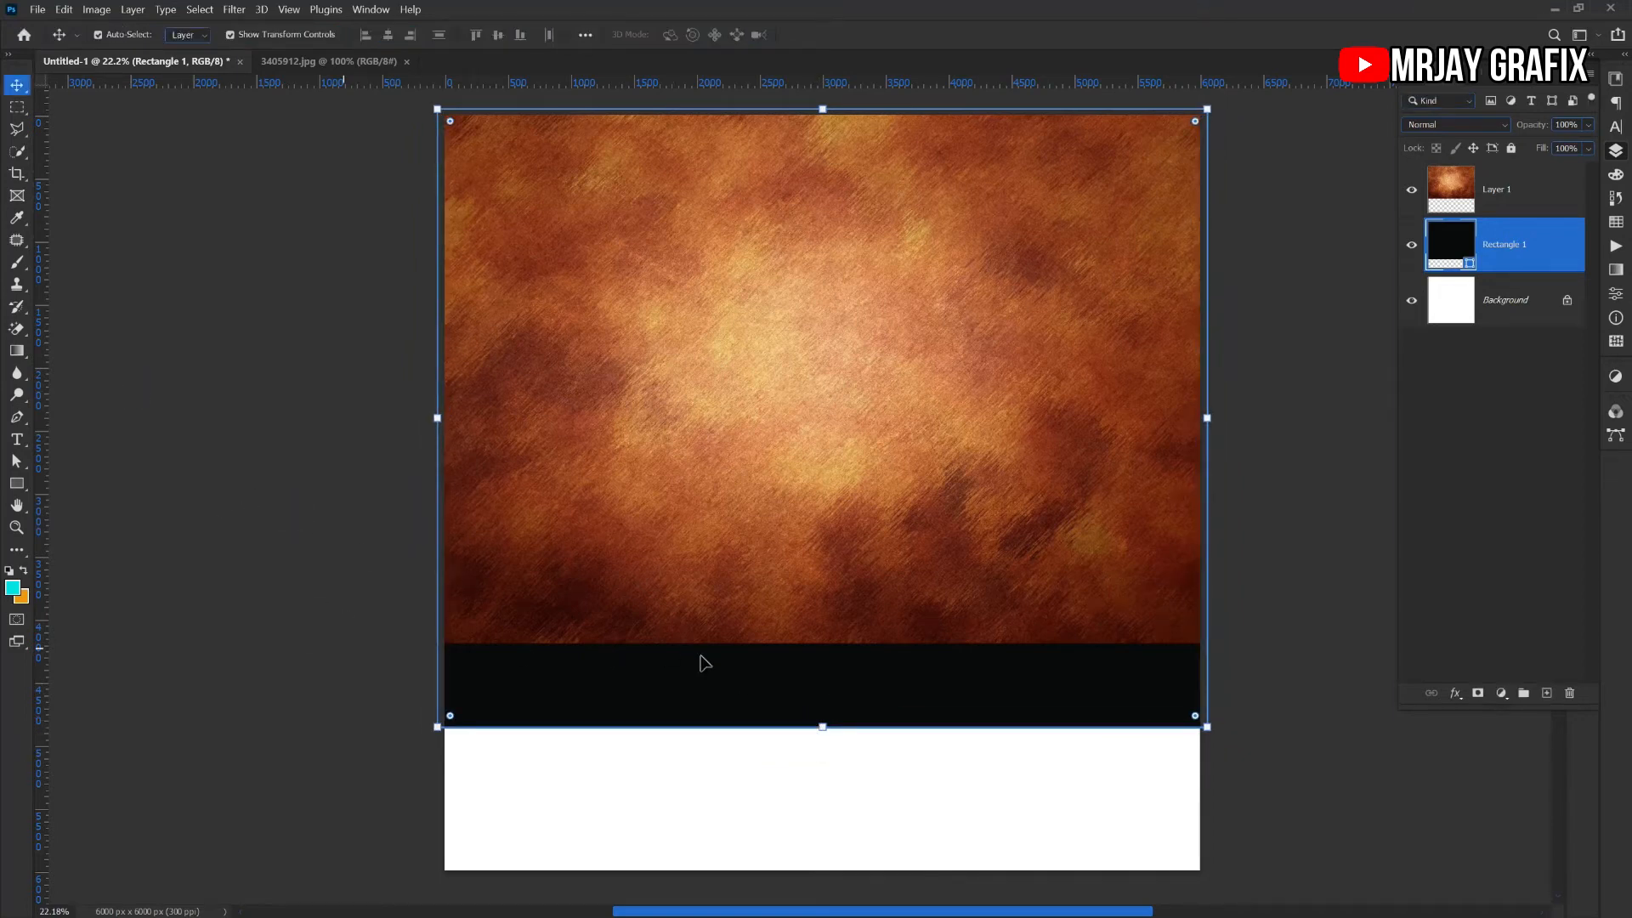
{"action": "left_click", "coordinate": [823, 729]}
{"action": "left_click", "coordinate": [350, 40]}
{"action": "left_click_drag", "start_coordinate": [814, 713], "coordinate": [819, 658]}
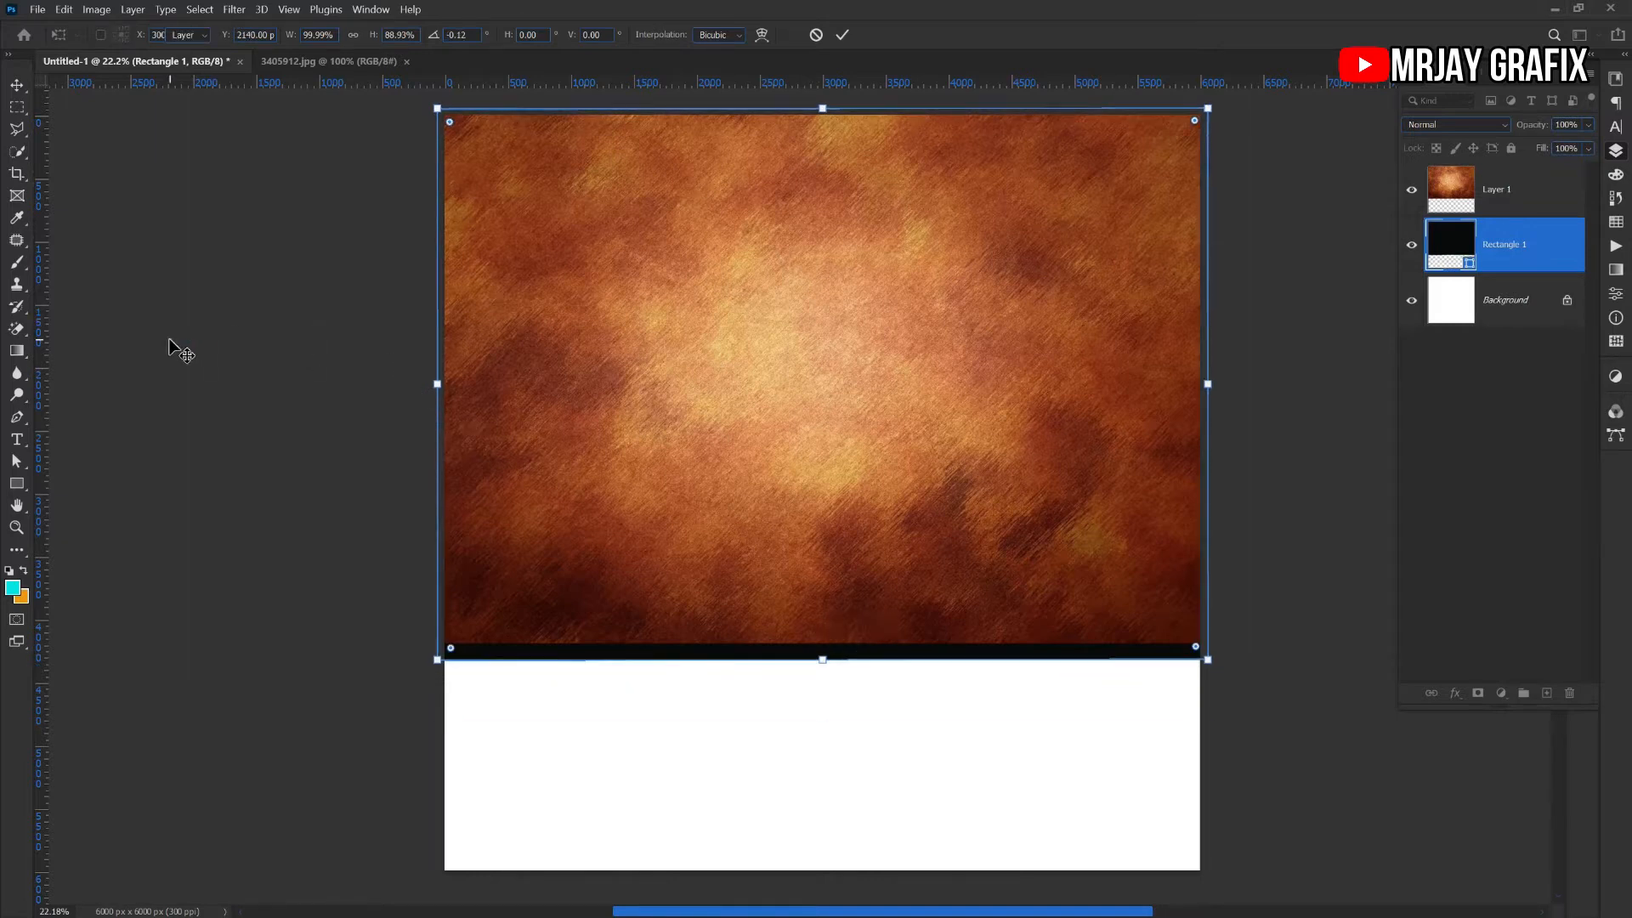
{"action": "key", "text": "Return"}
{"action": "left_click", "coordinate": [789, 613]}
{"action": "left_click_drag", "start_coordinate": [785, 644], "coordinate": [785, 685]}
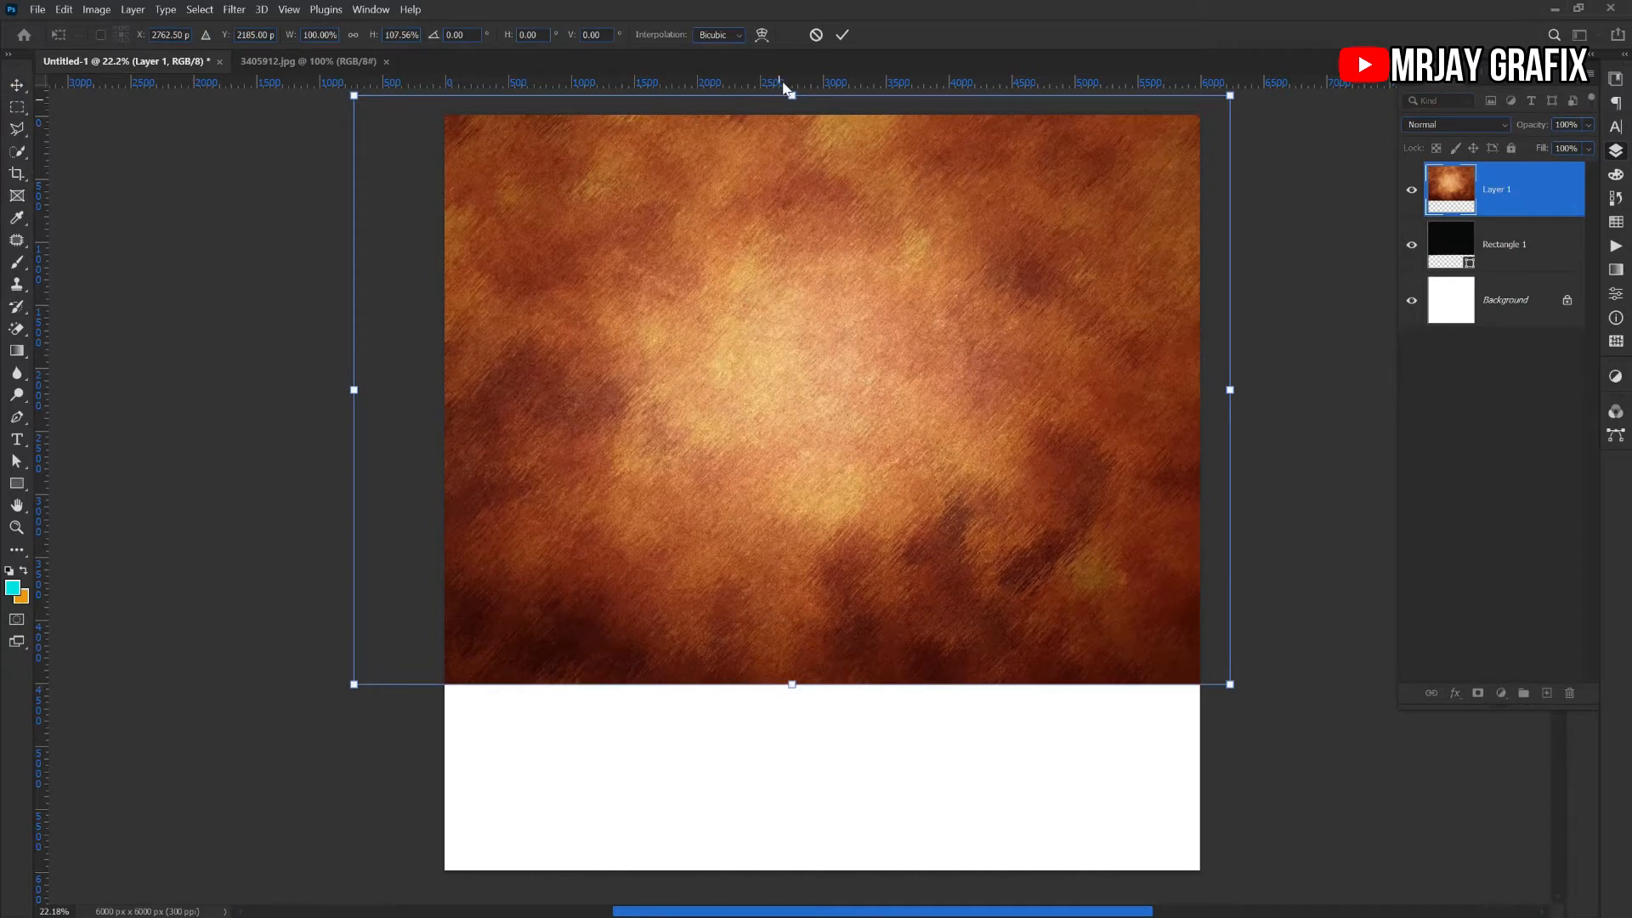
{"action": "left_click", "coordinate": [815, 38]}
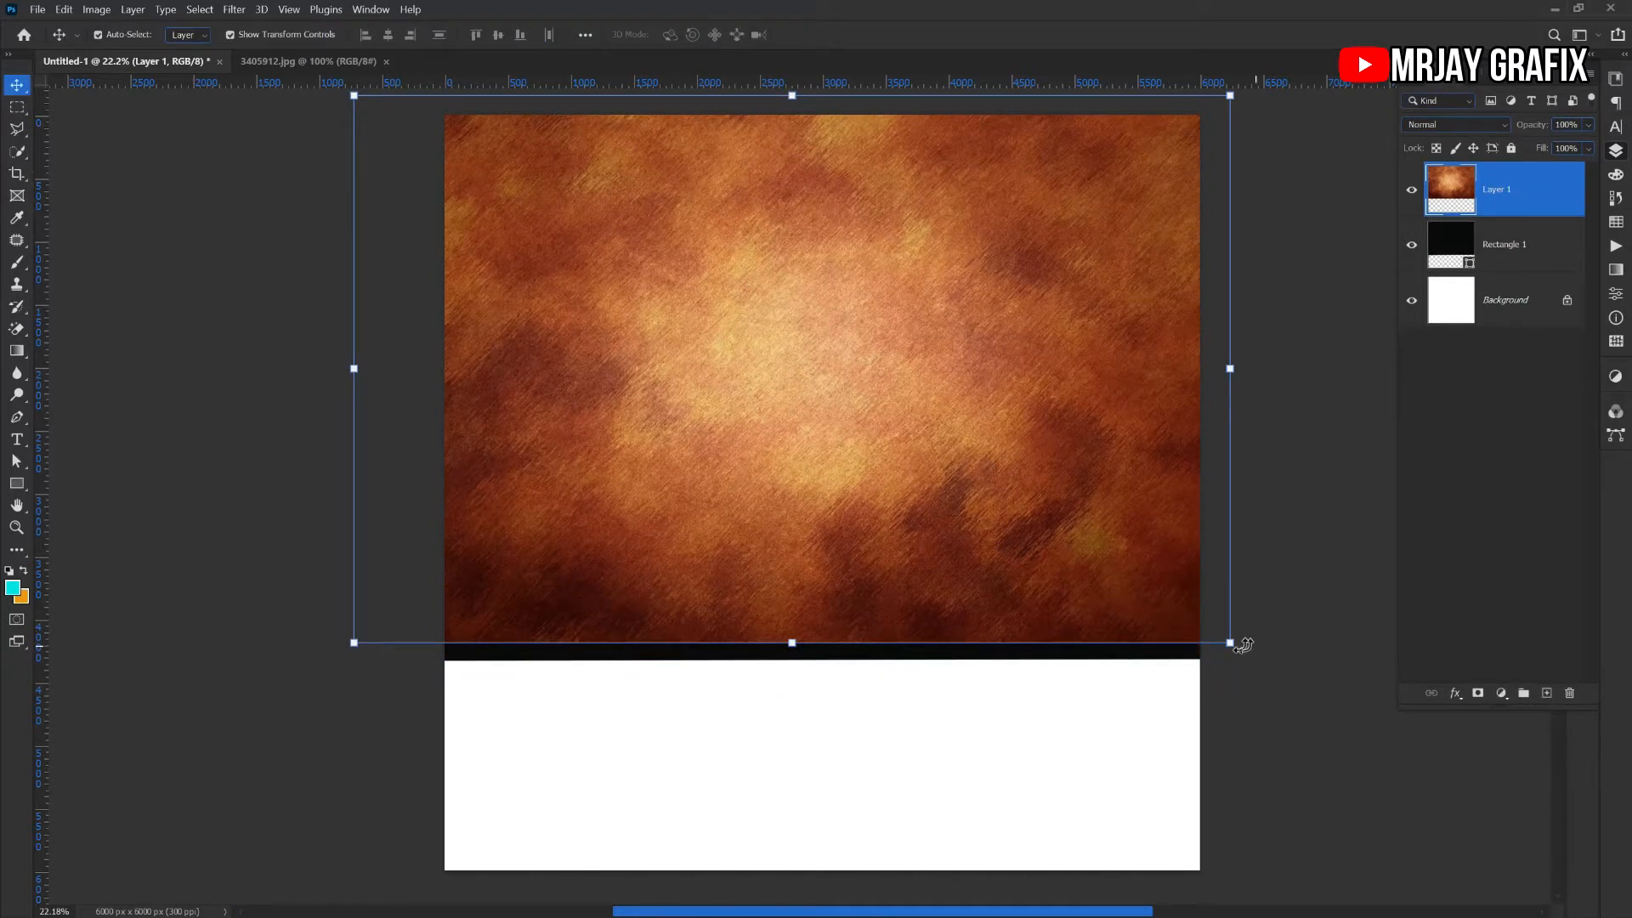
Stretch the texture layer to about 103% width and 108% height, and clip it to the black rectangle with a clipping mask
{"action": "left_click_drag", "start_coordinate": [1225, 643], "coordinate": [1259, 688]}
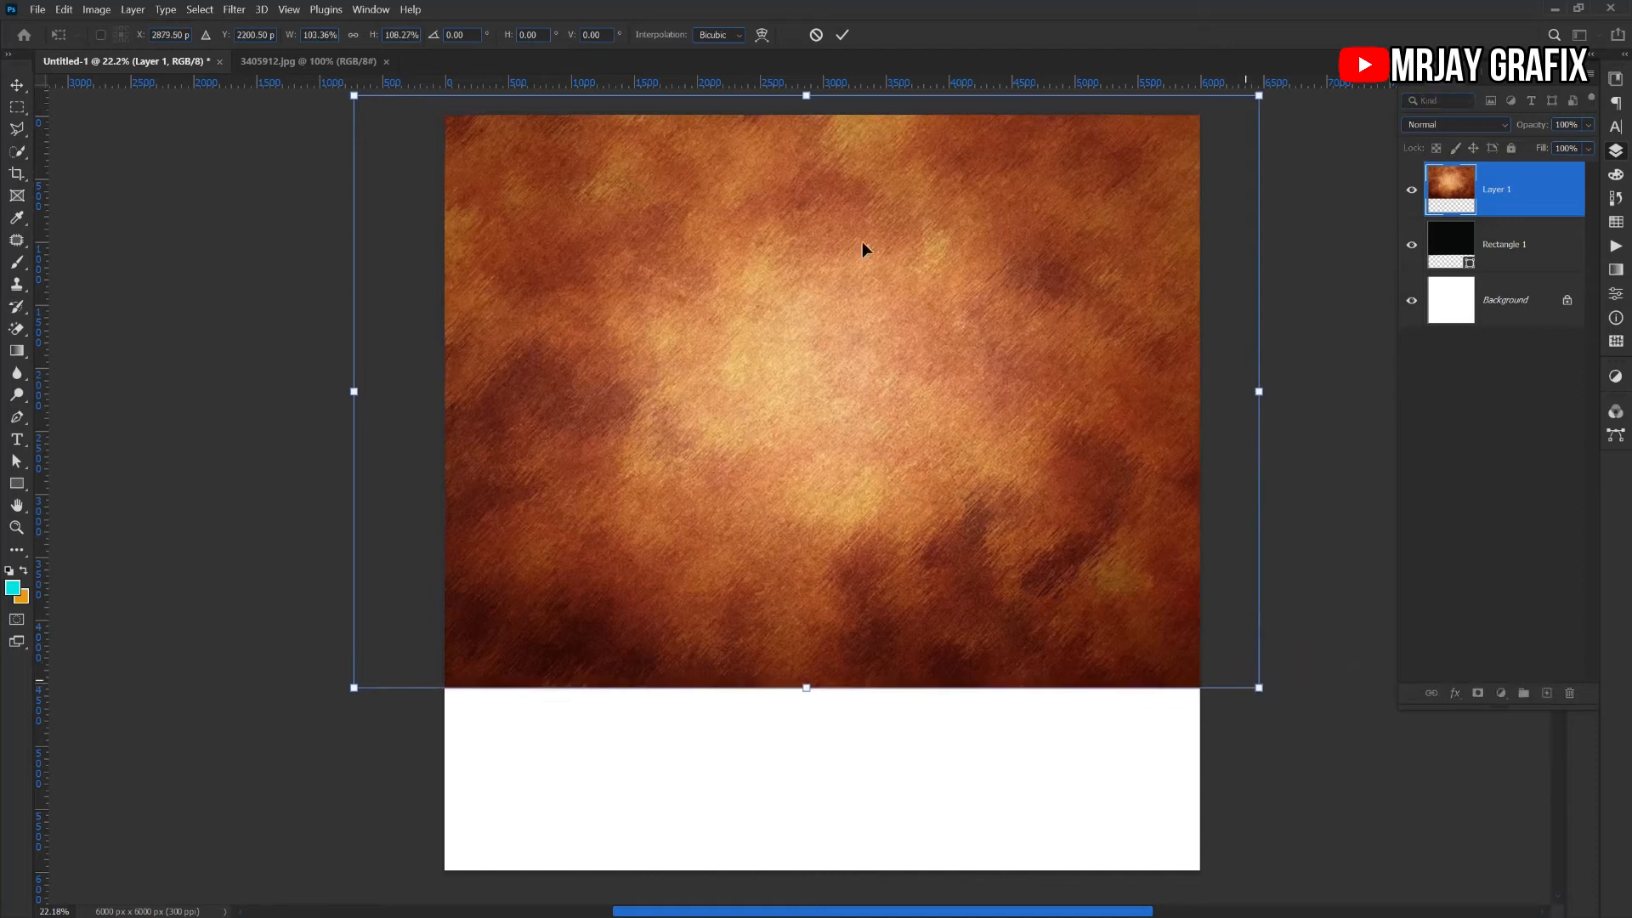
{"action": "left_click", "coordinate": [842, 35]}
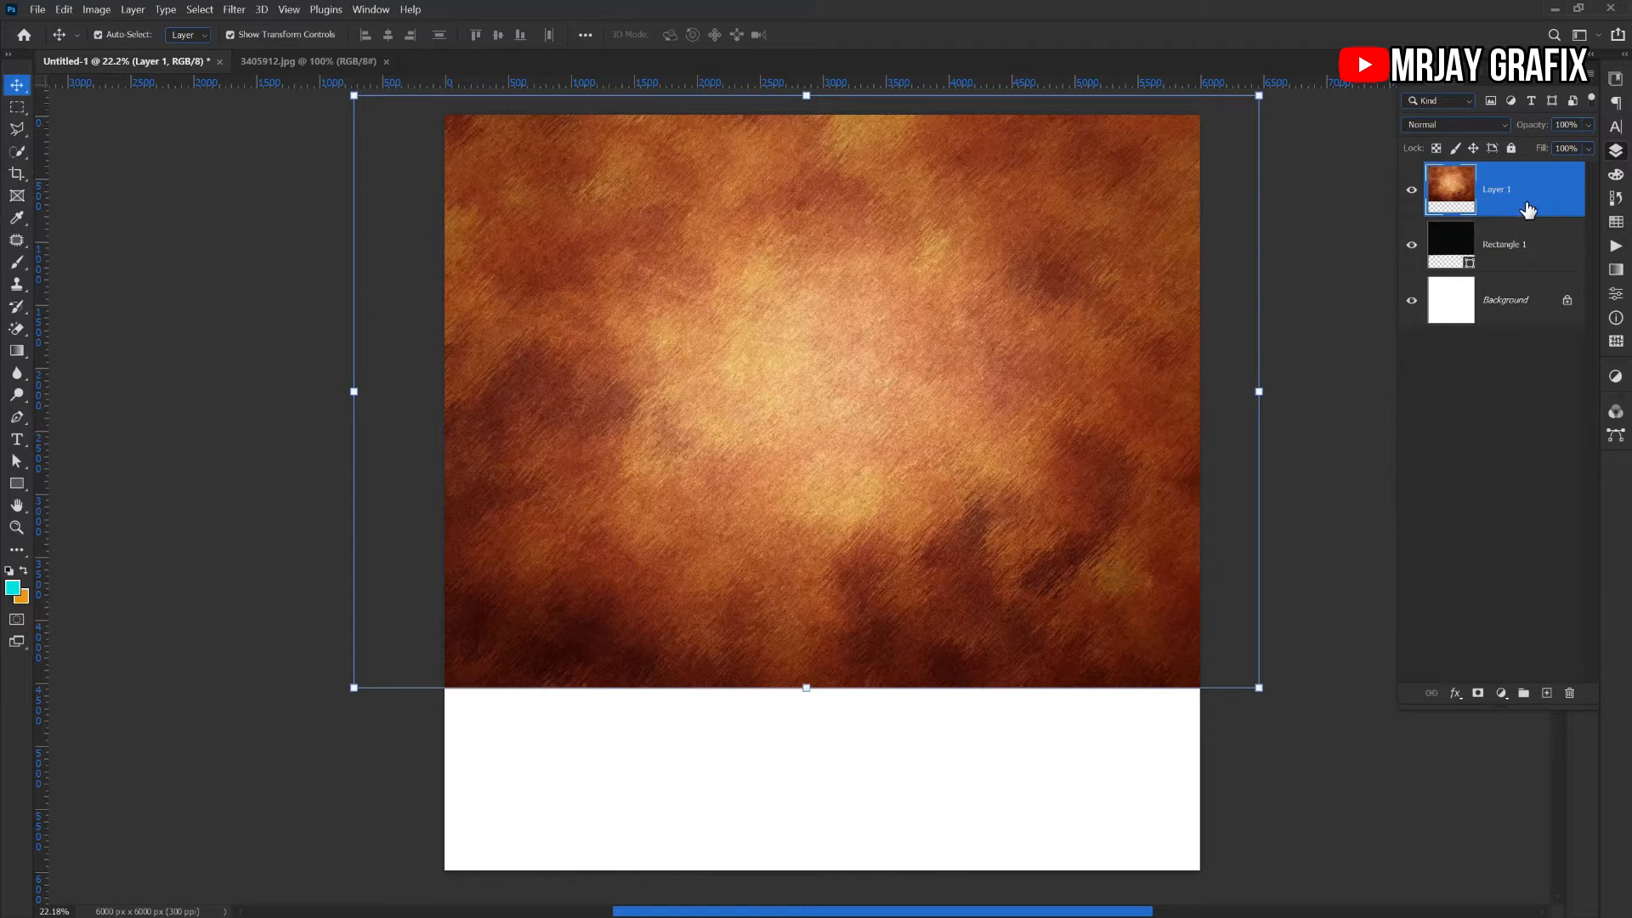
{"action": "right_click", "coordinate": [1541, 192]}
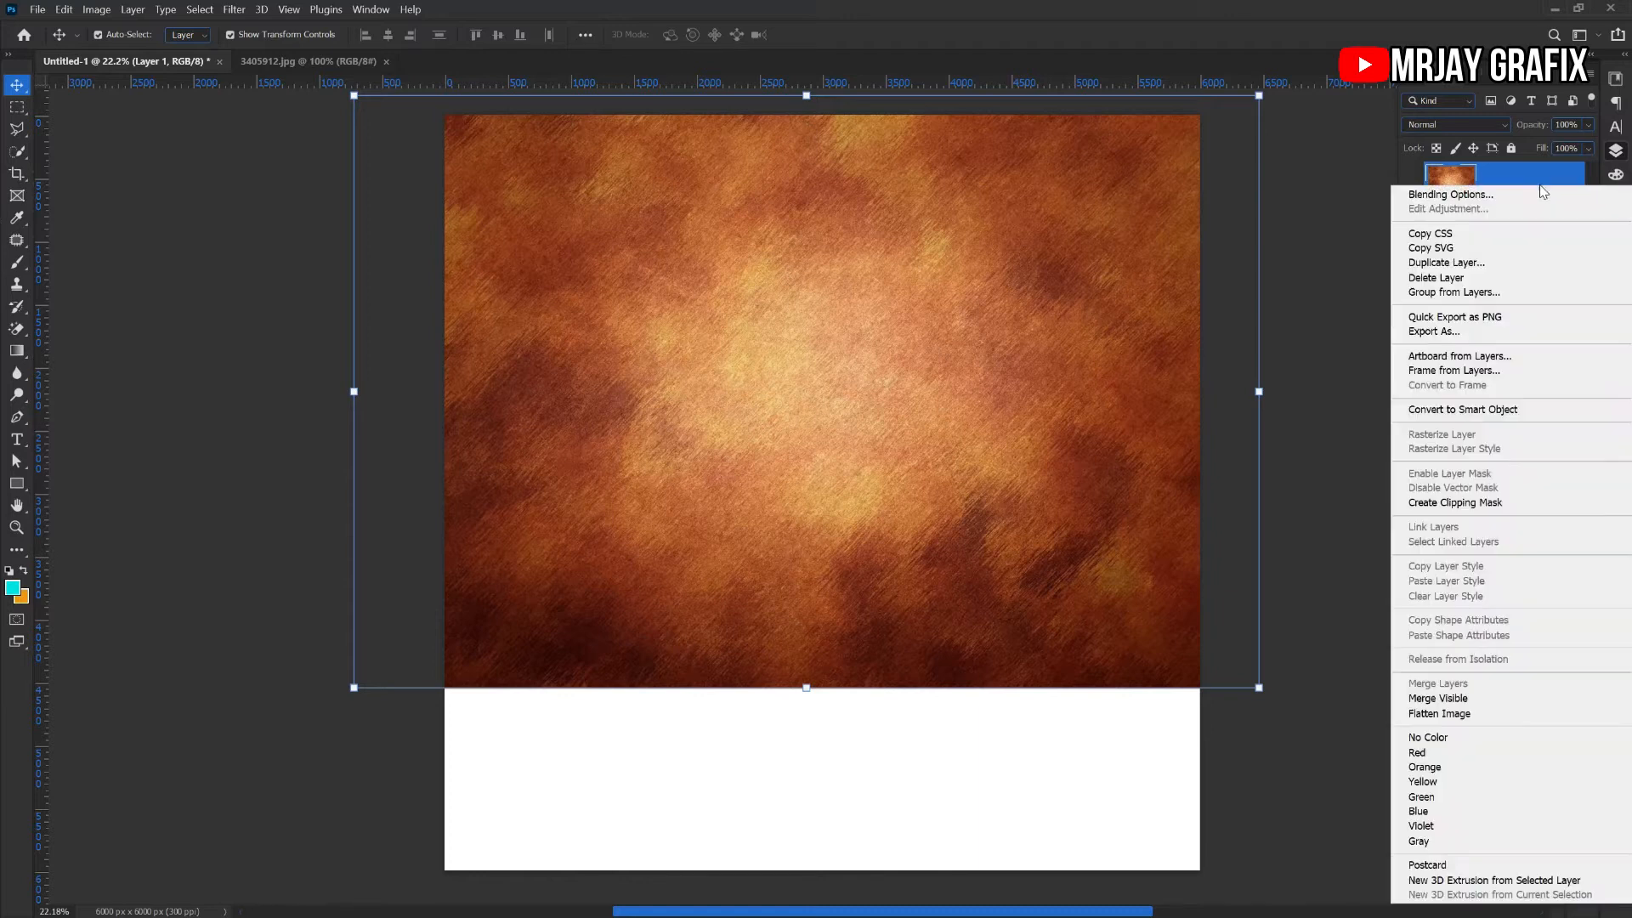
{"action": "left_click", "coordinate": [1452, 505]}
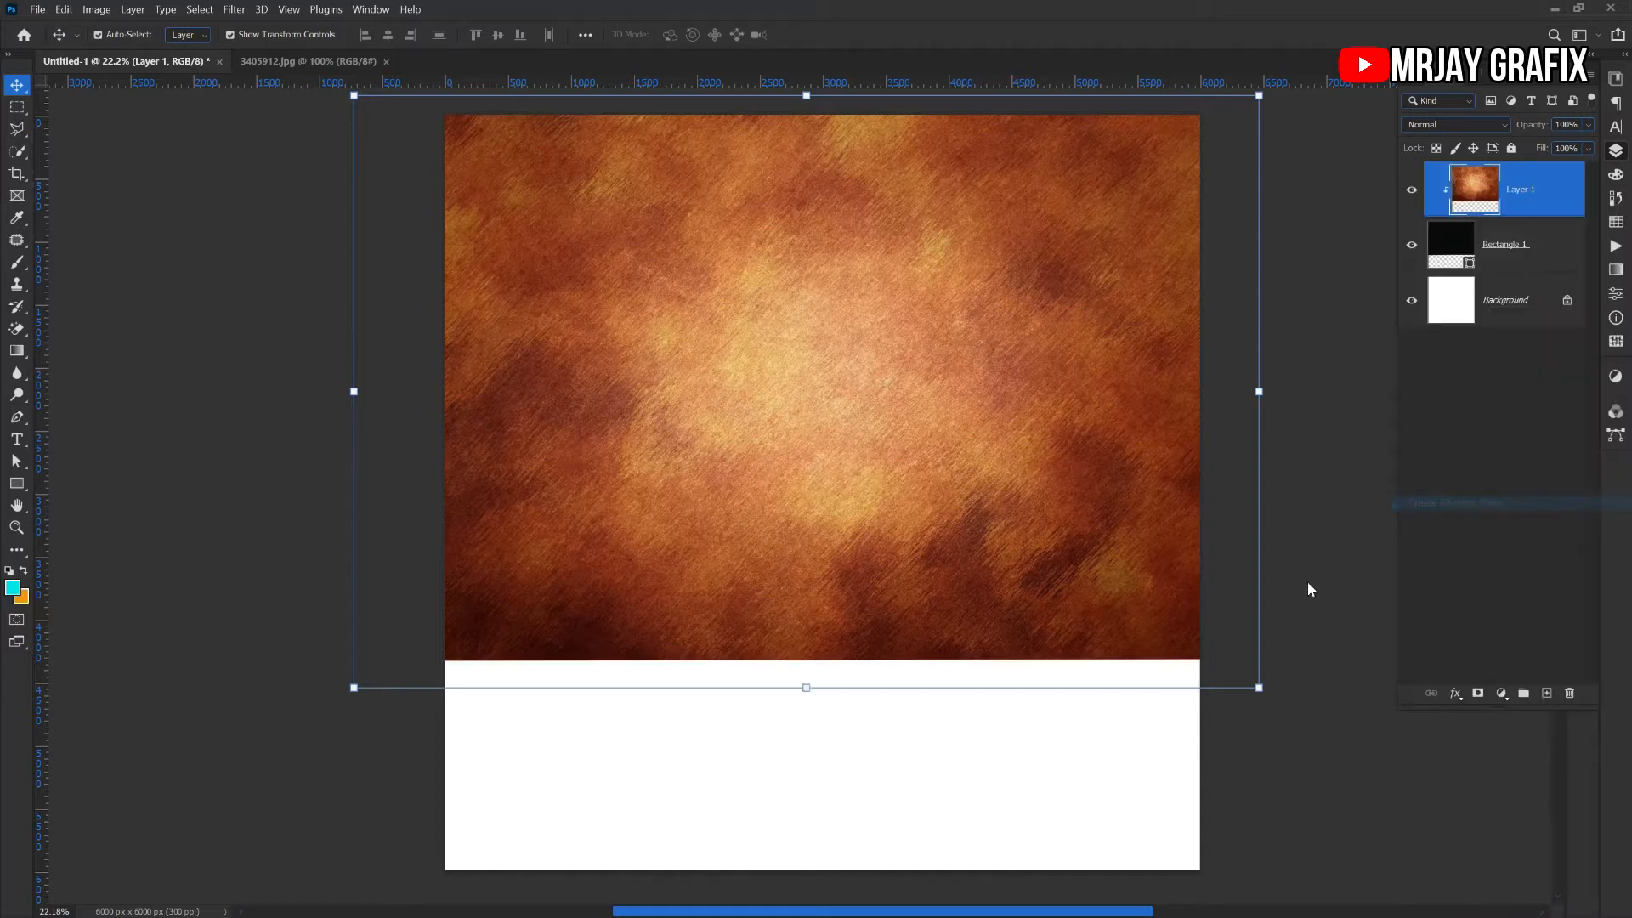
{"action": "left_click", "coordinate": [1021, 772]}
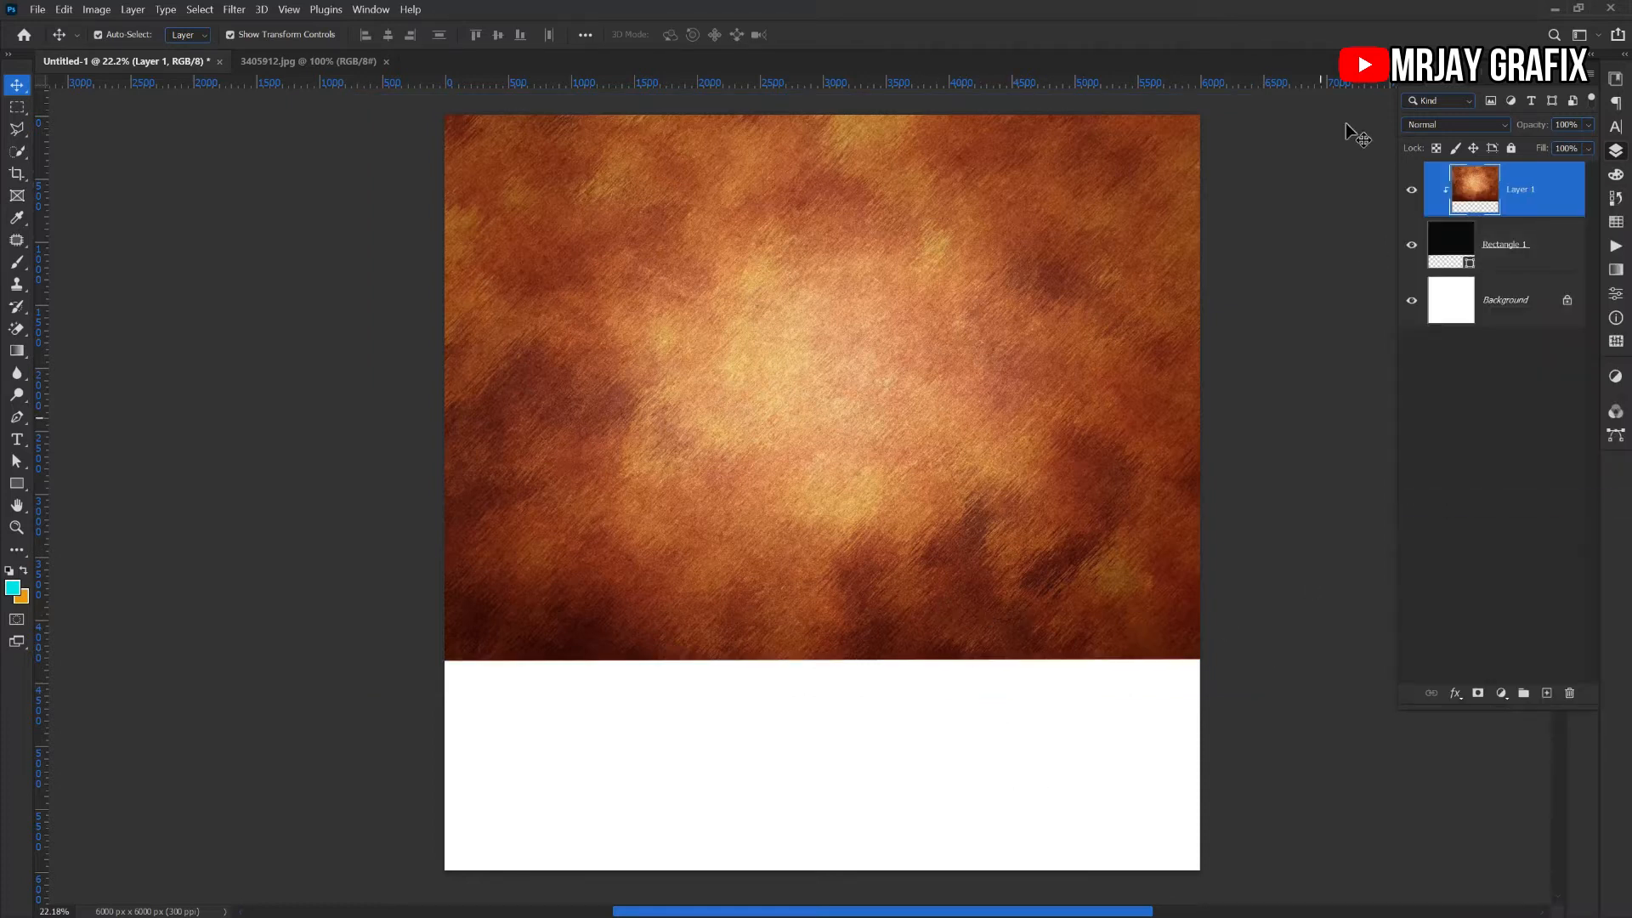
Lower the fill of the clipped texture layer to 1%
{"action": "left_click", "coordinate": [1486, 199]}
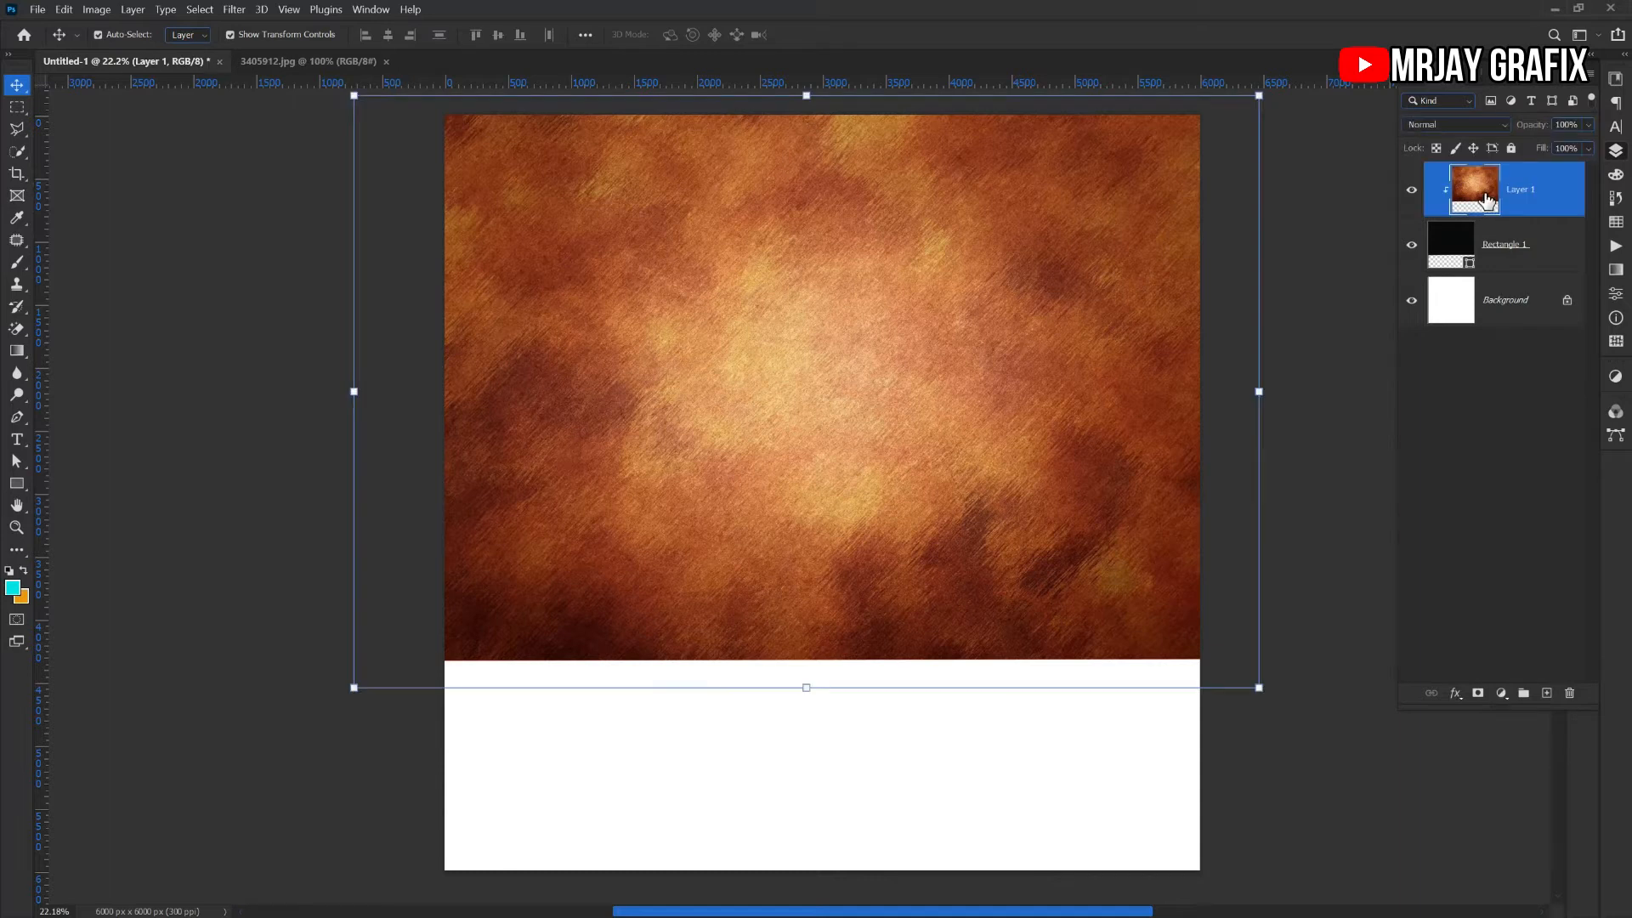
{"action": "left_click", "coordinate": [1463, 249]}
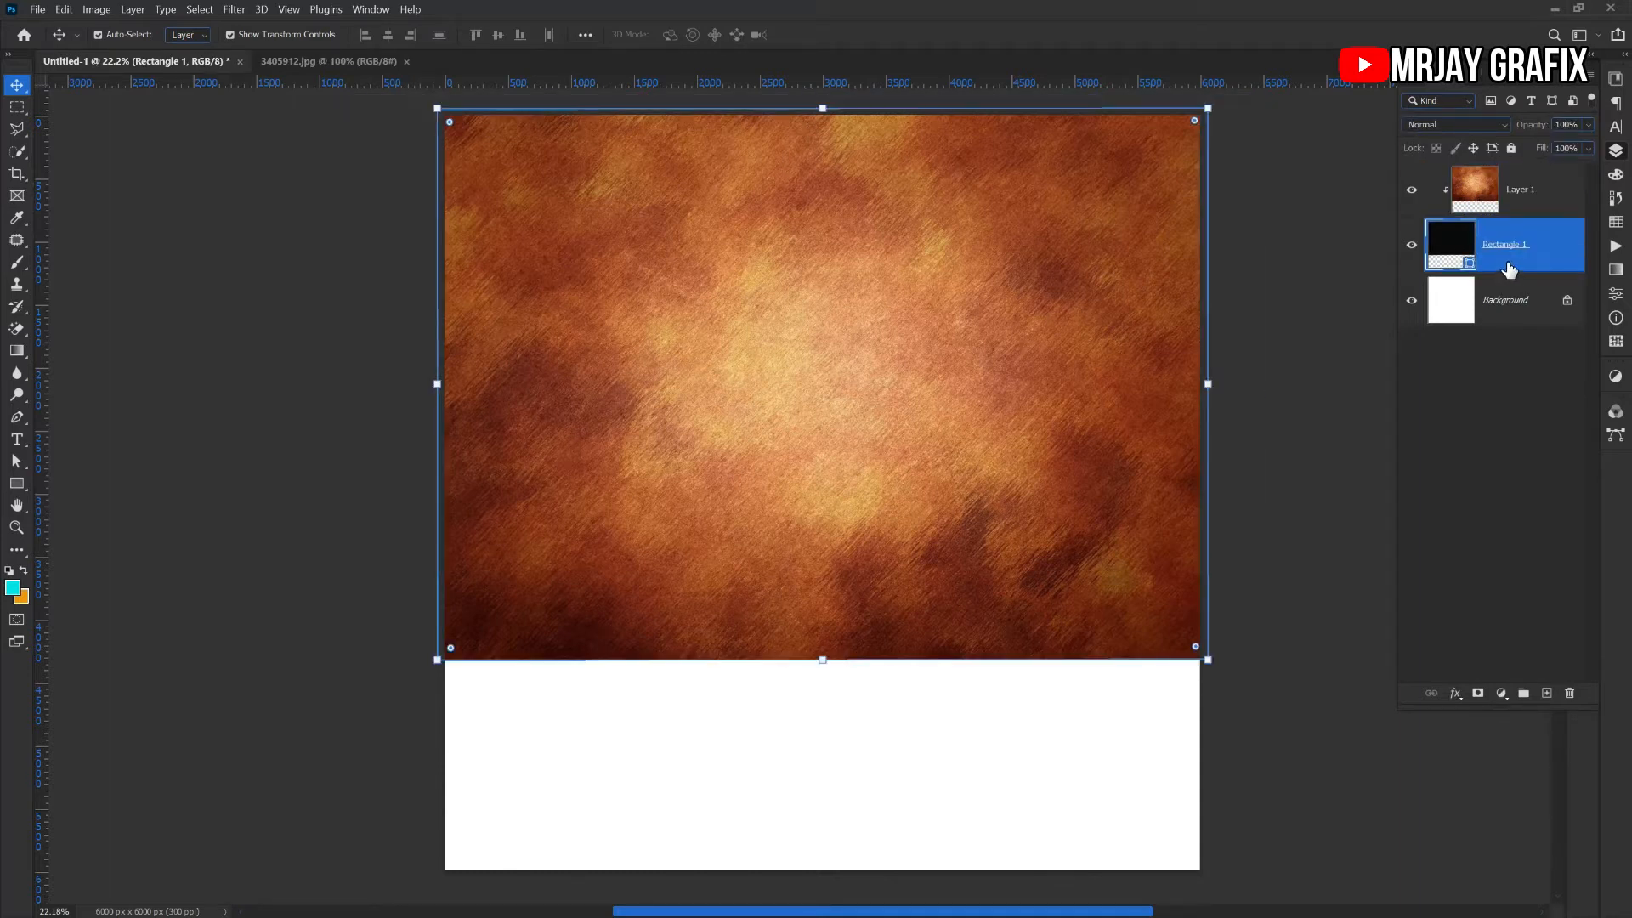
{"action": "left_click", "coordinate": [1093, 364]}
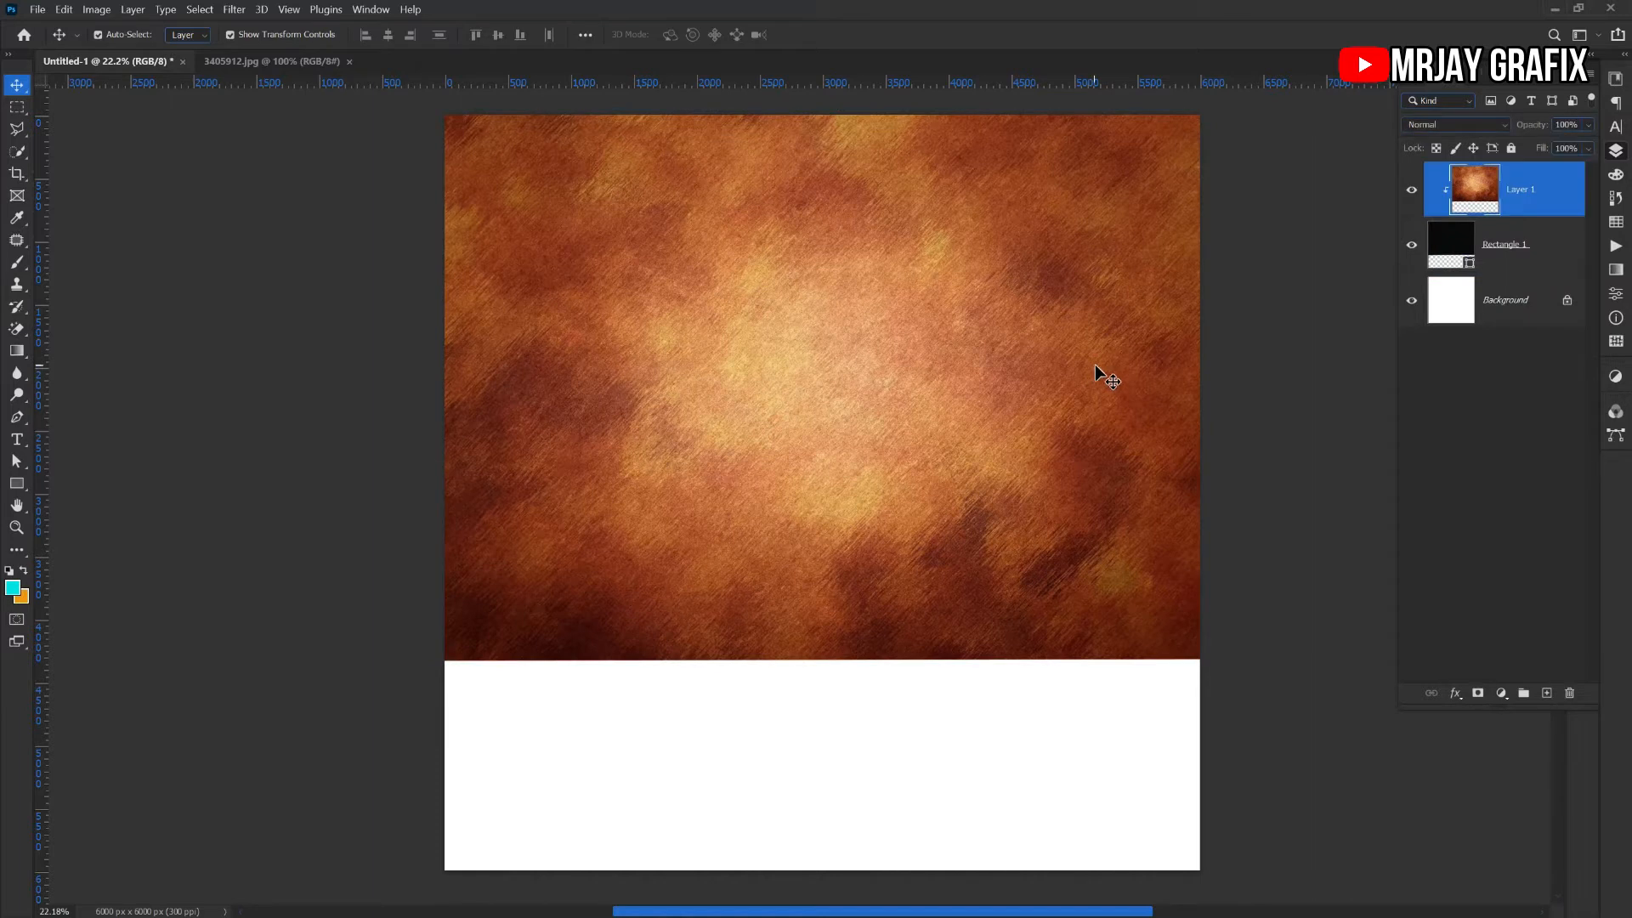
{"action": "left_click_drag", "start_coordinate": [1542, 158], "coordinate": [1442, 175]}
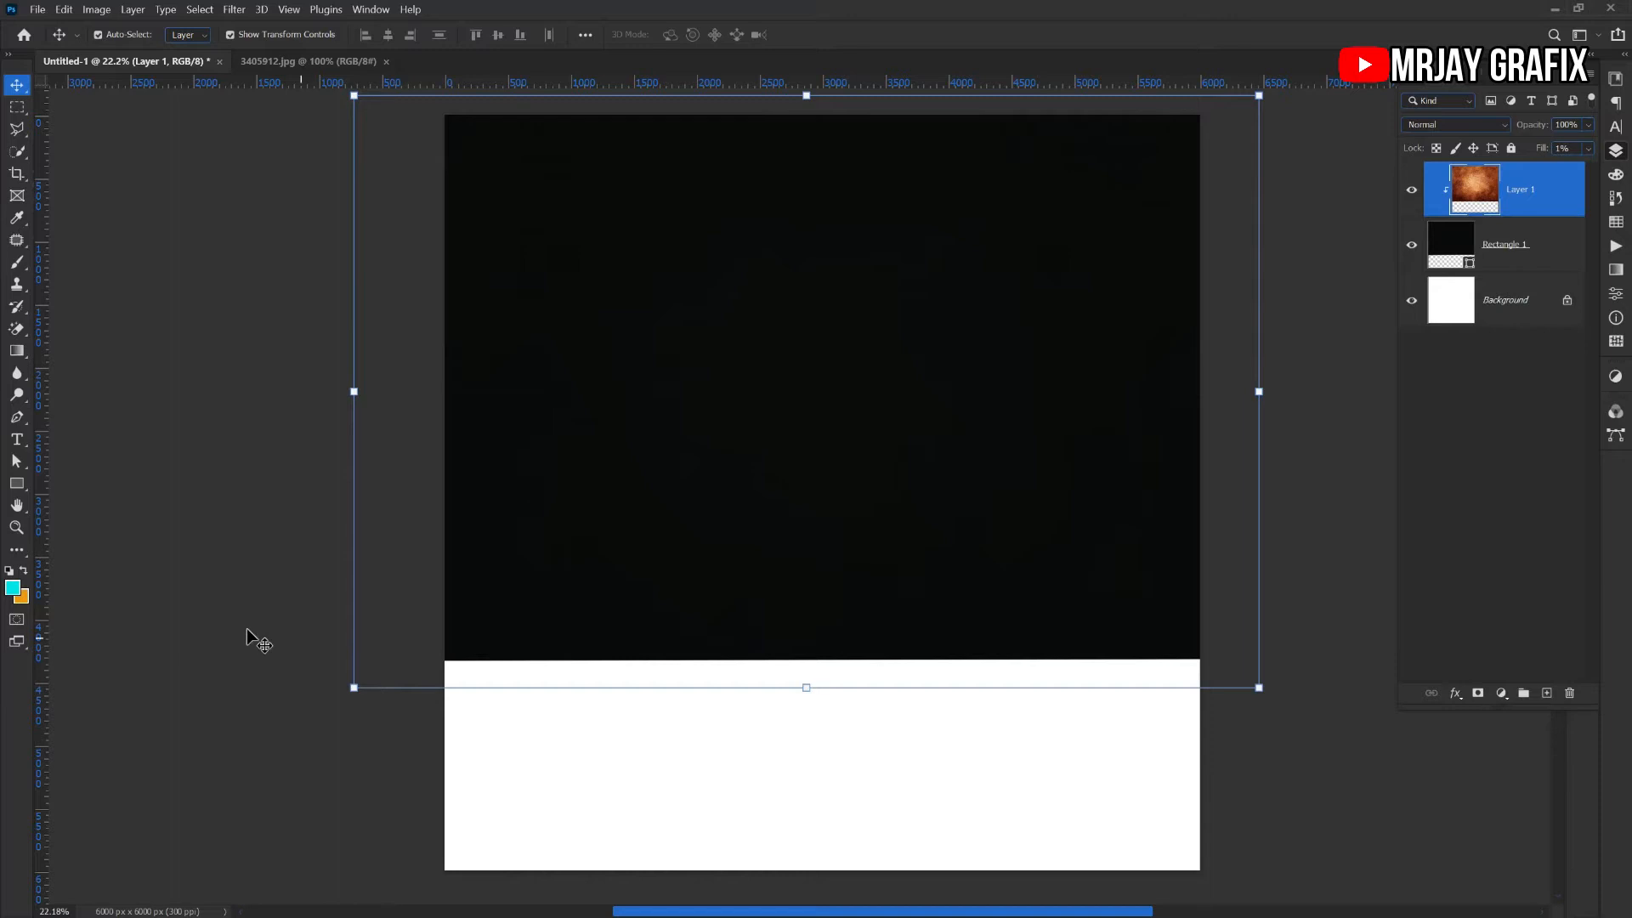
{"action": "left_click", "coordinate": [1353, 445]}
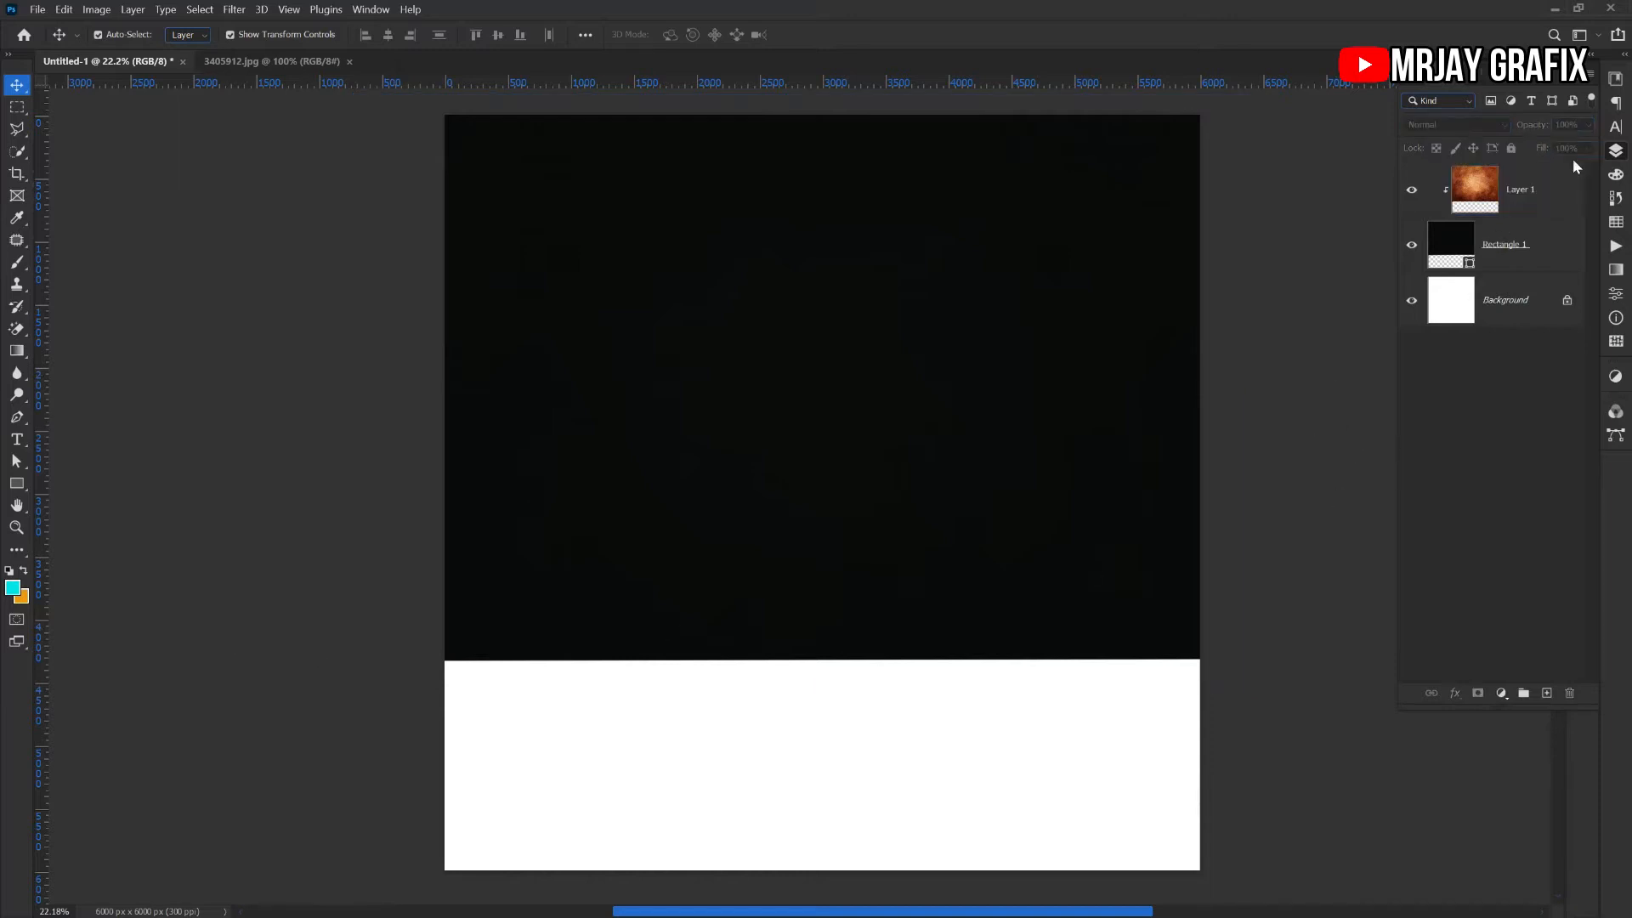
Rasterize the black rectangle's shape layer
{"action": "left_click", "coordinate": [1544, 199]}
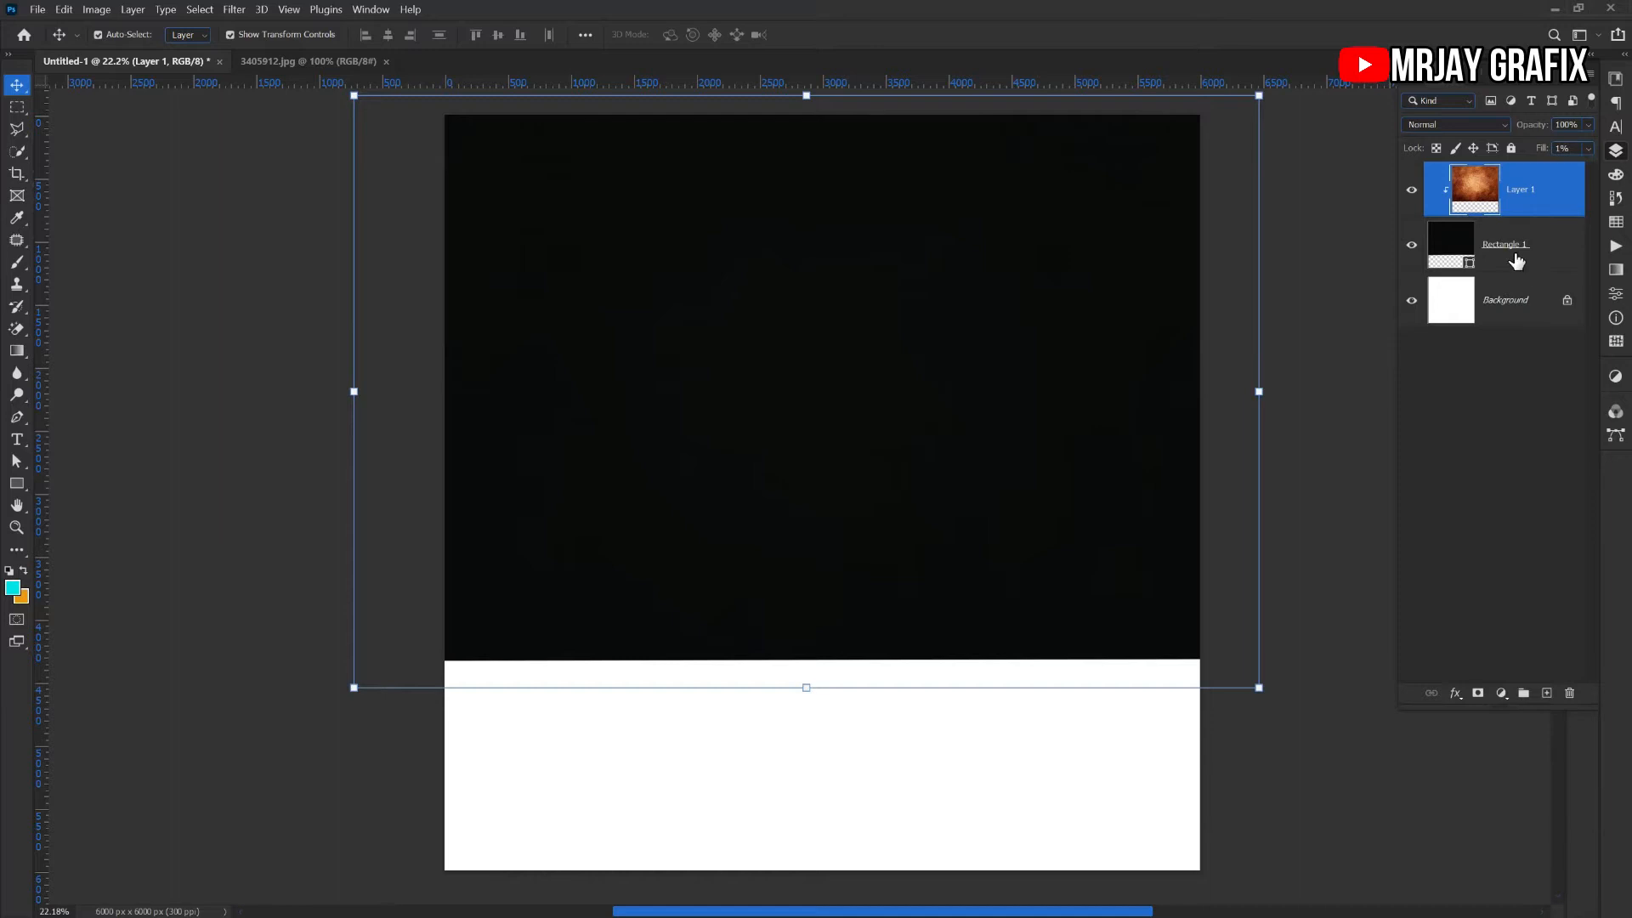
{"action": "left_click", "coordinate": [1469, 262]}
{"action": "right_click", "coordinate": [1549, 260]}
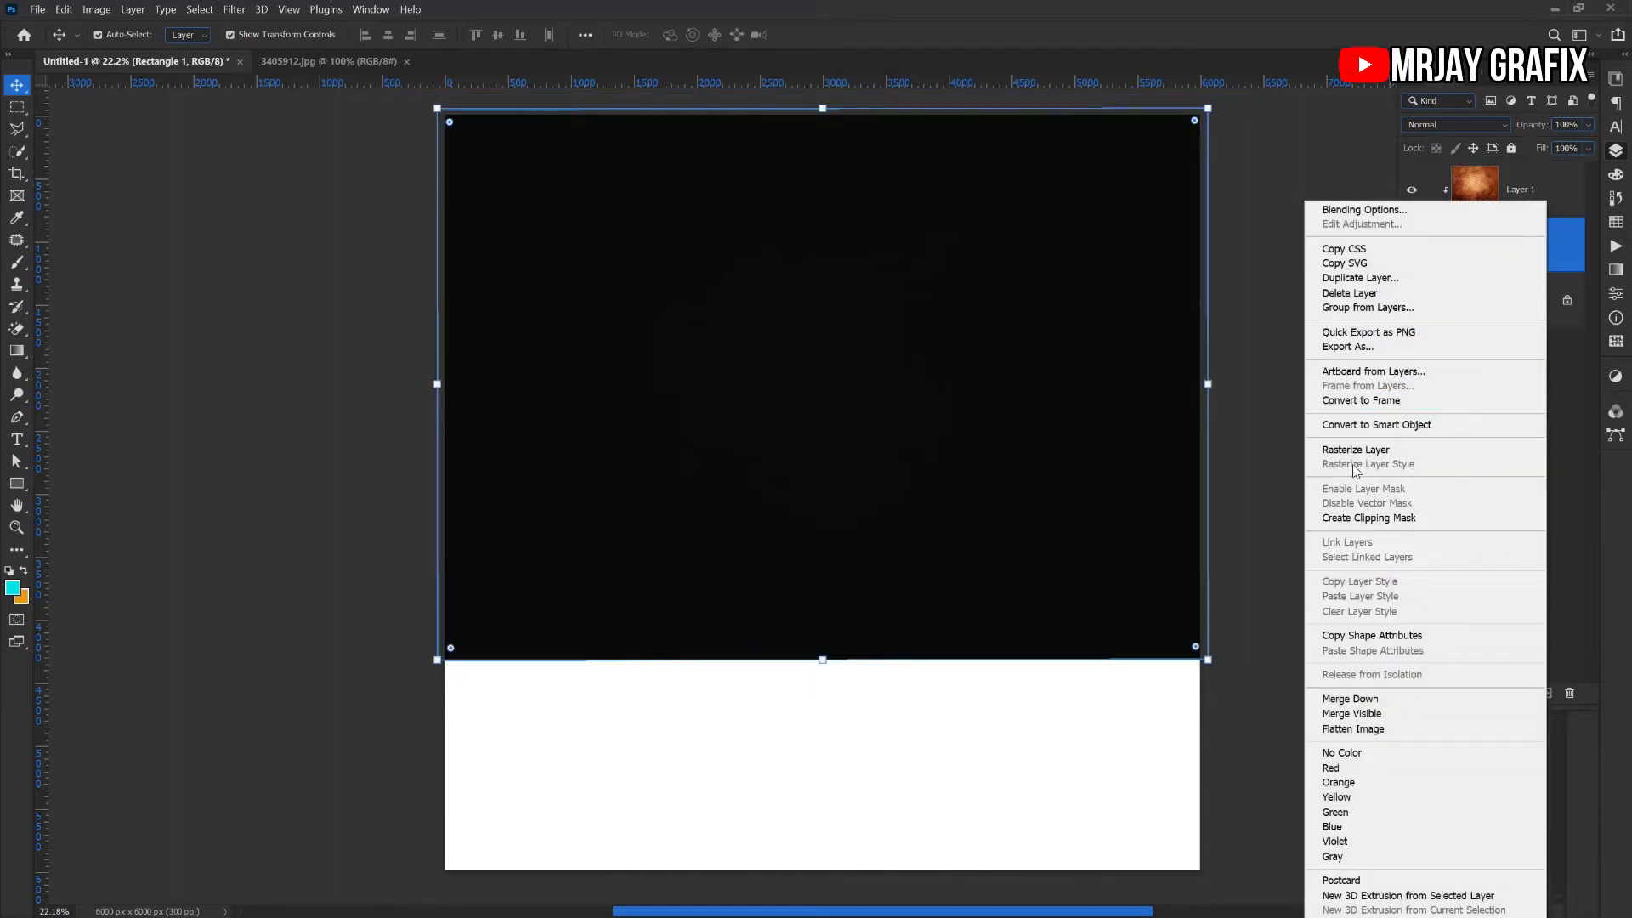
{"action": "left_click", "coordinate": [1351, 451]}
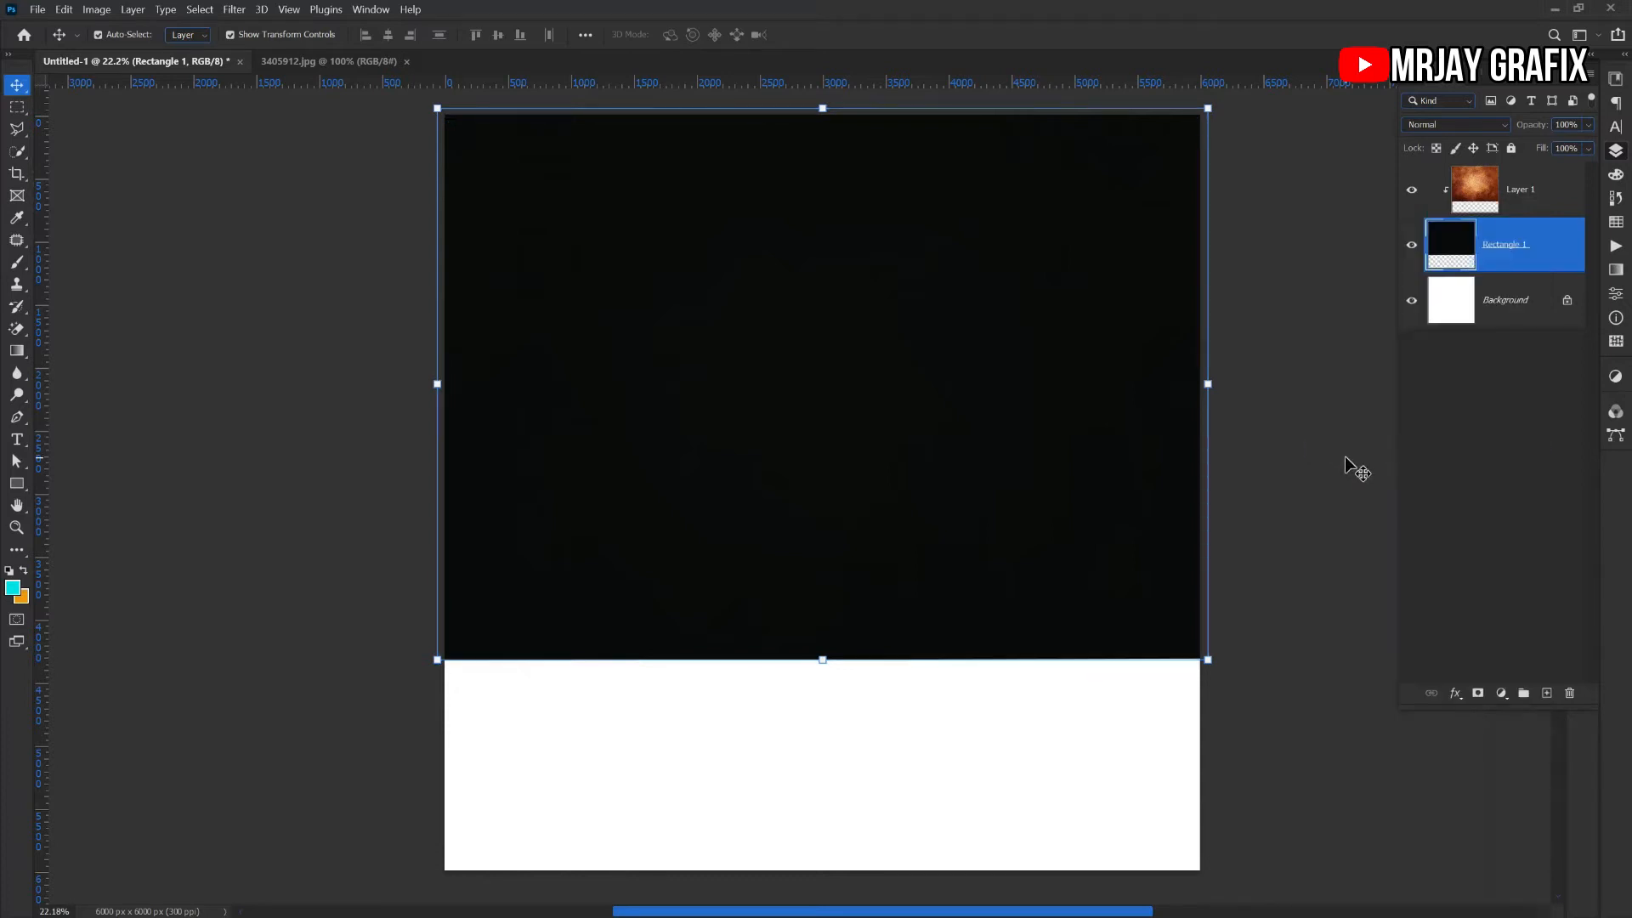
{"action": "left_click", "coordinate": [1130, 434]}
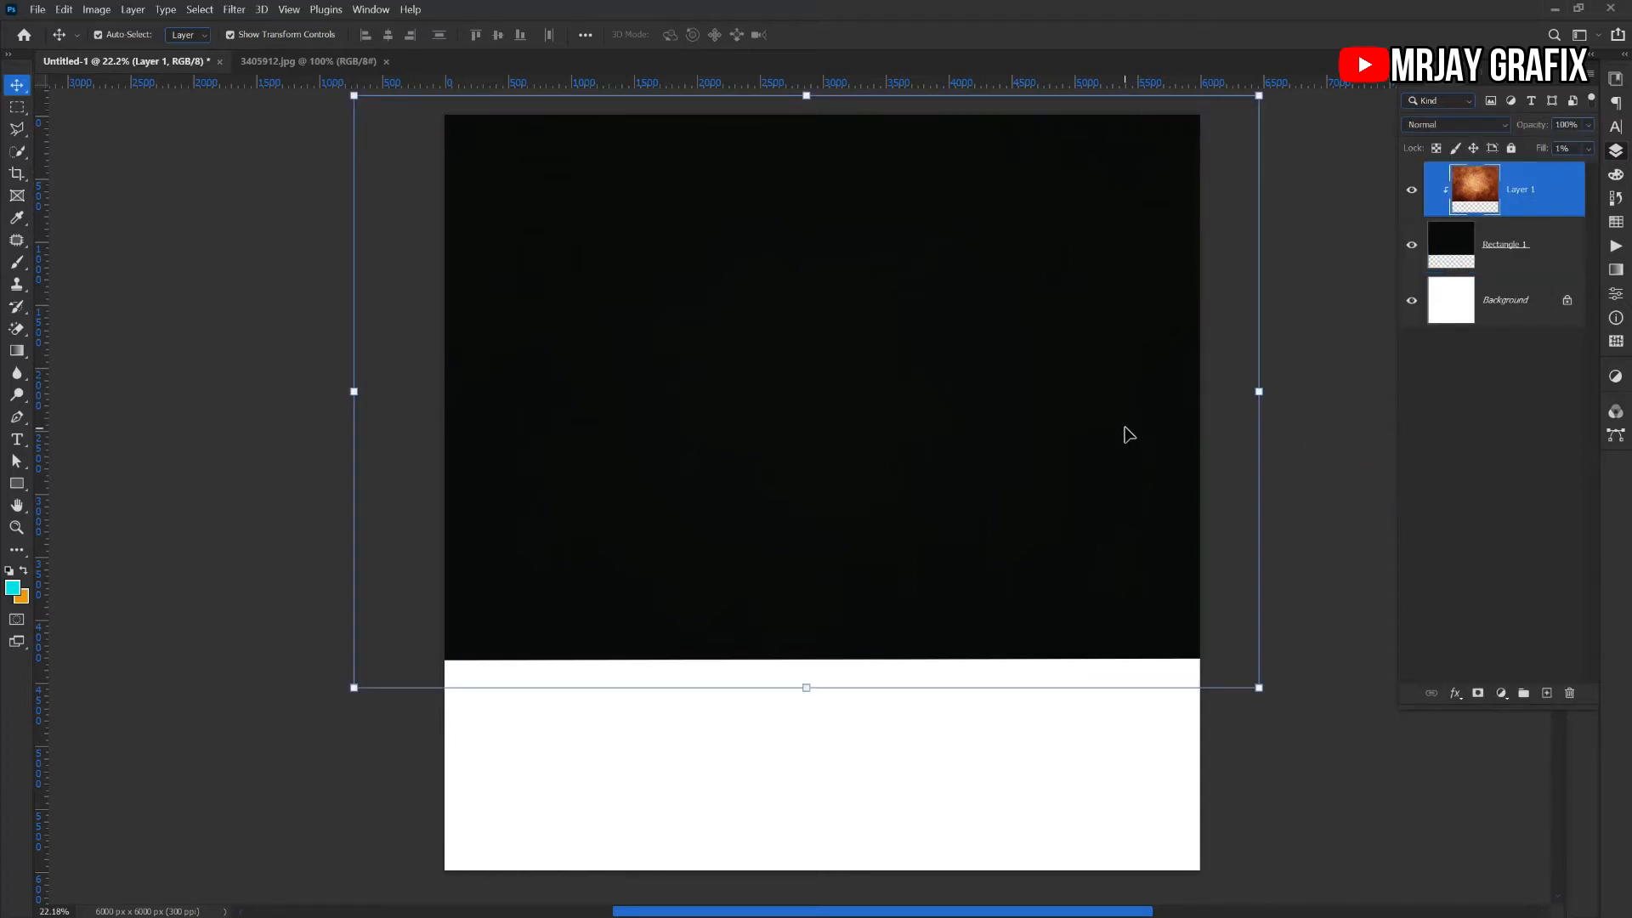
{"action": "left_click", "coordinate": [1506, 254]}
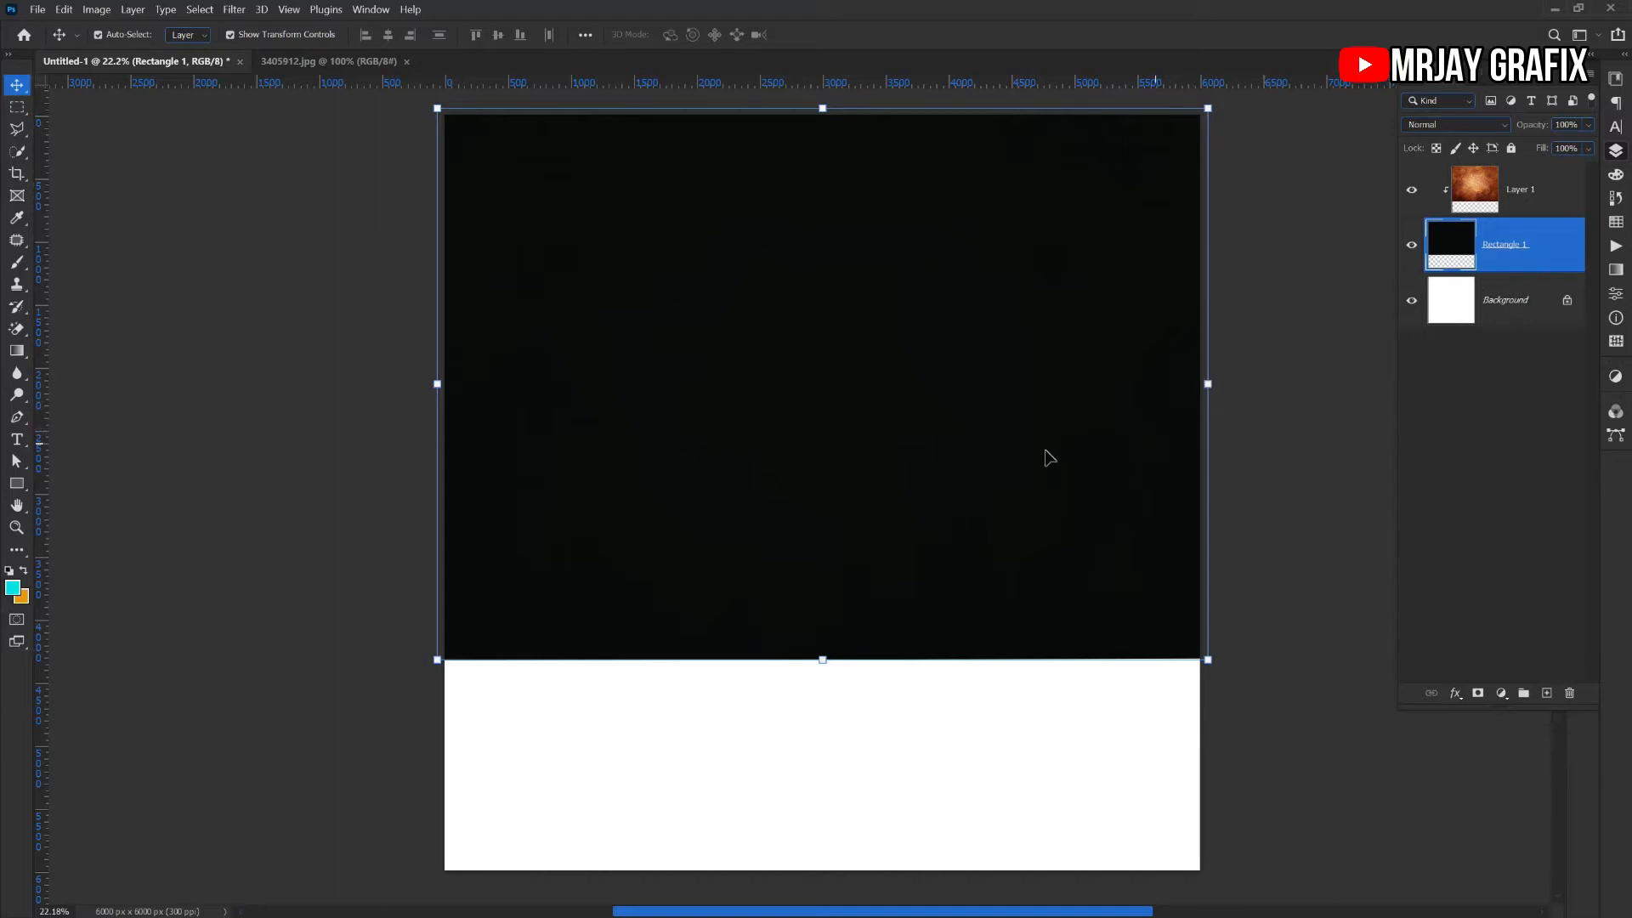
{"action": "left_click", "coordinate": [1331, 406]}
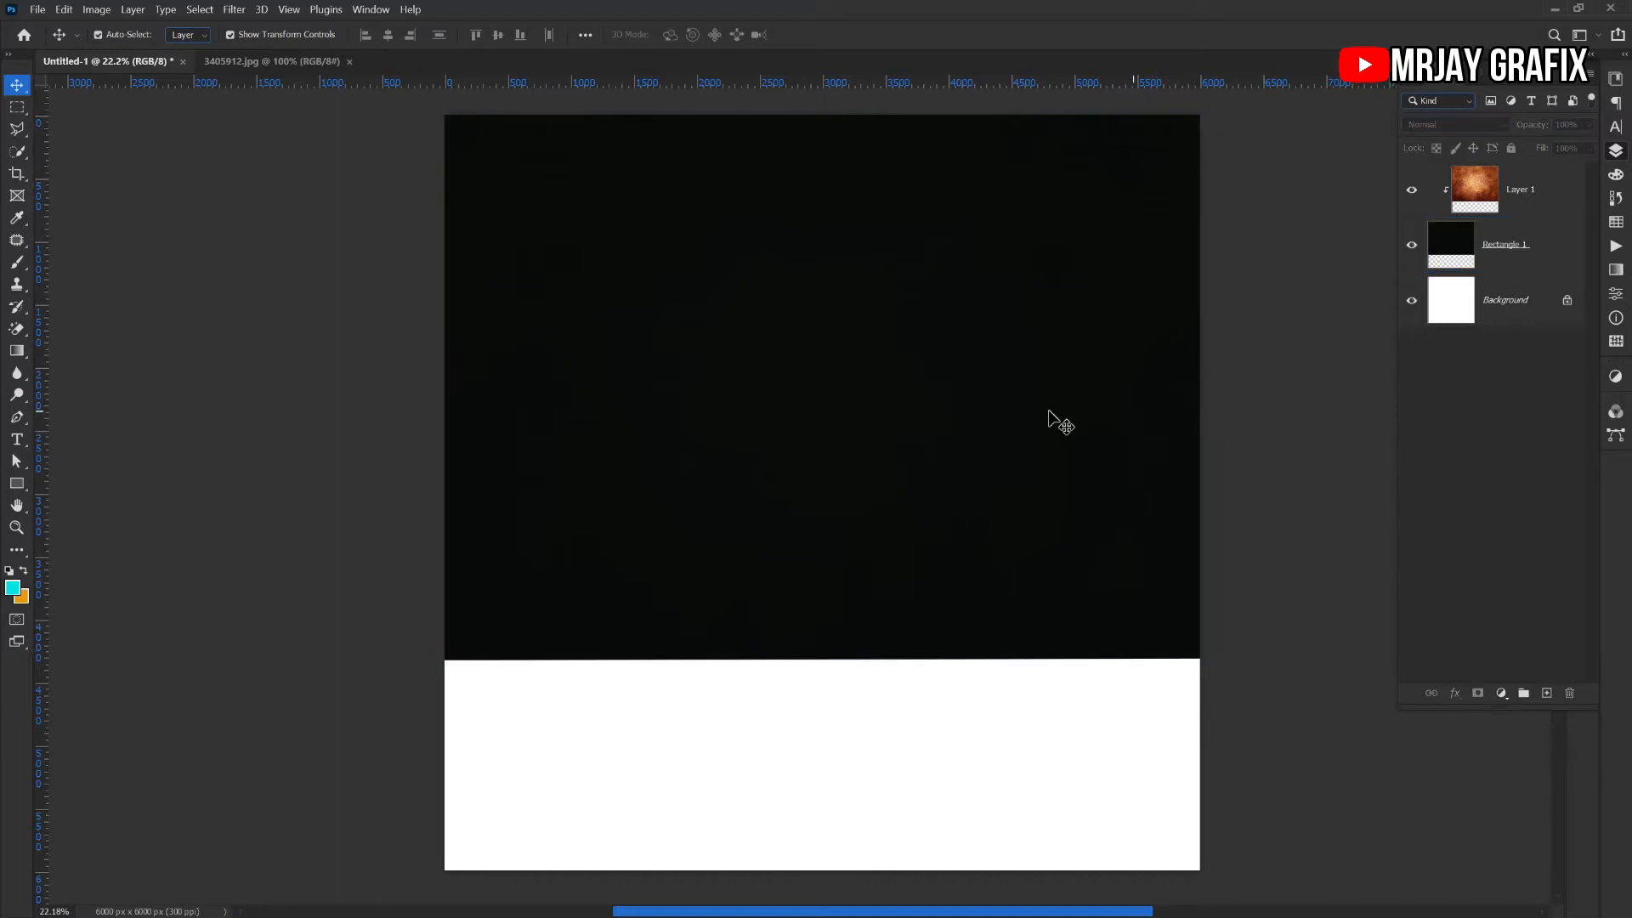
{"action": "left_click", "coordinate": [1053, 423]}
{"action": "left_click", "coordinate": [1307, 432]}
Add 20.61% uniform monochromatic noise to the black rectangle layer with the Add Noise filter
{"action": "left_click", "coordinate": [1494, 244]}
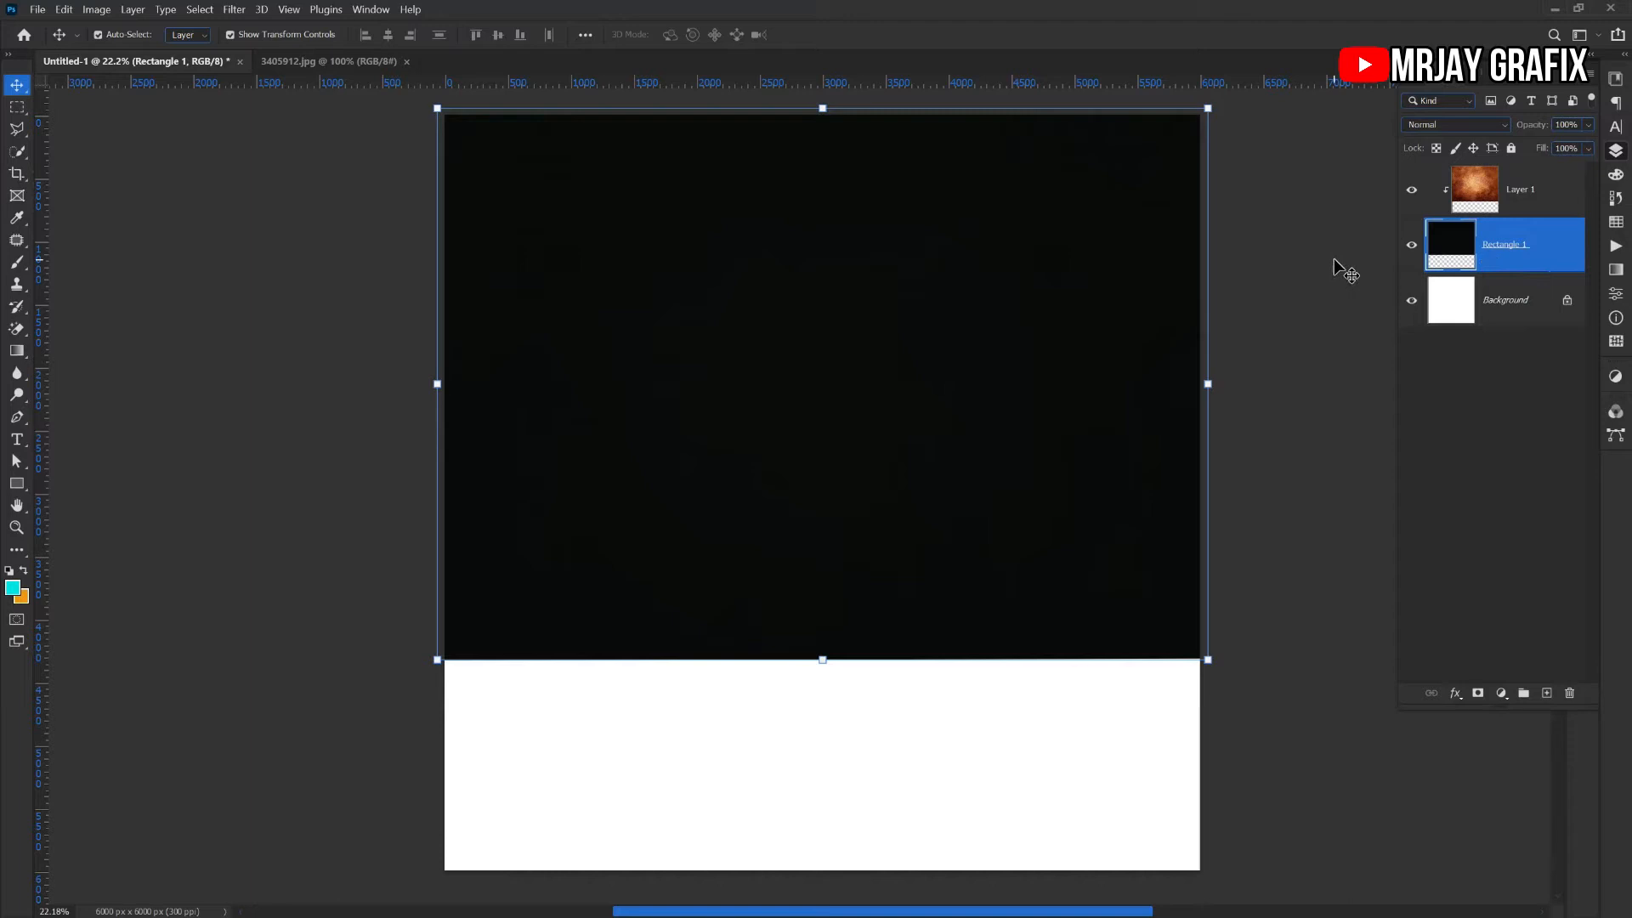
{"action": "left_click", "coordinate": [232, 10]}
{"action": "mouse_move", "coordinate": [381, 236]}
{"action": "left_click", "coordinate": [237, 10]}
{"action": "left_click", "coordinate": [236, 11]}
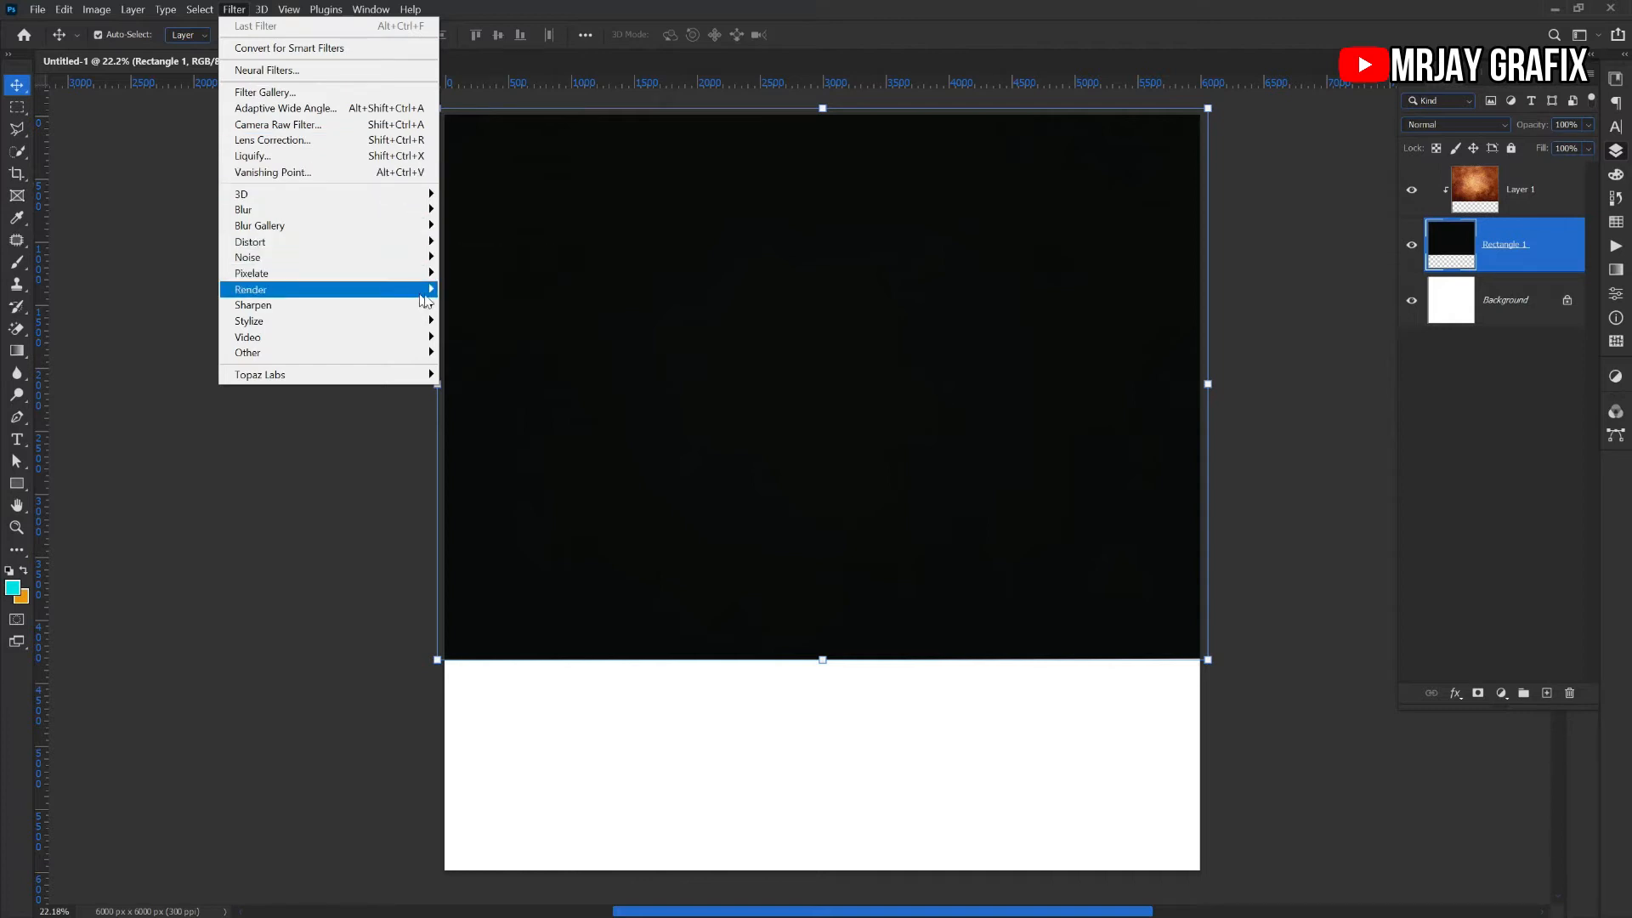
{"action": "left_click", "coordinate": [404, 250]}
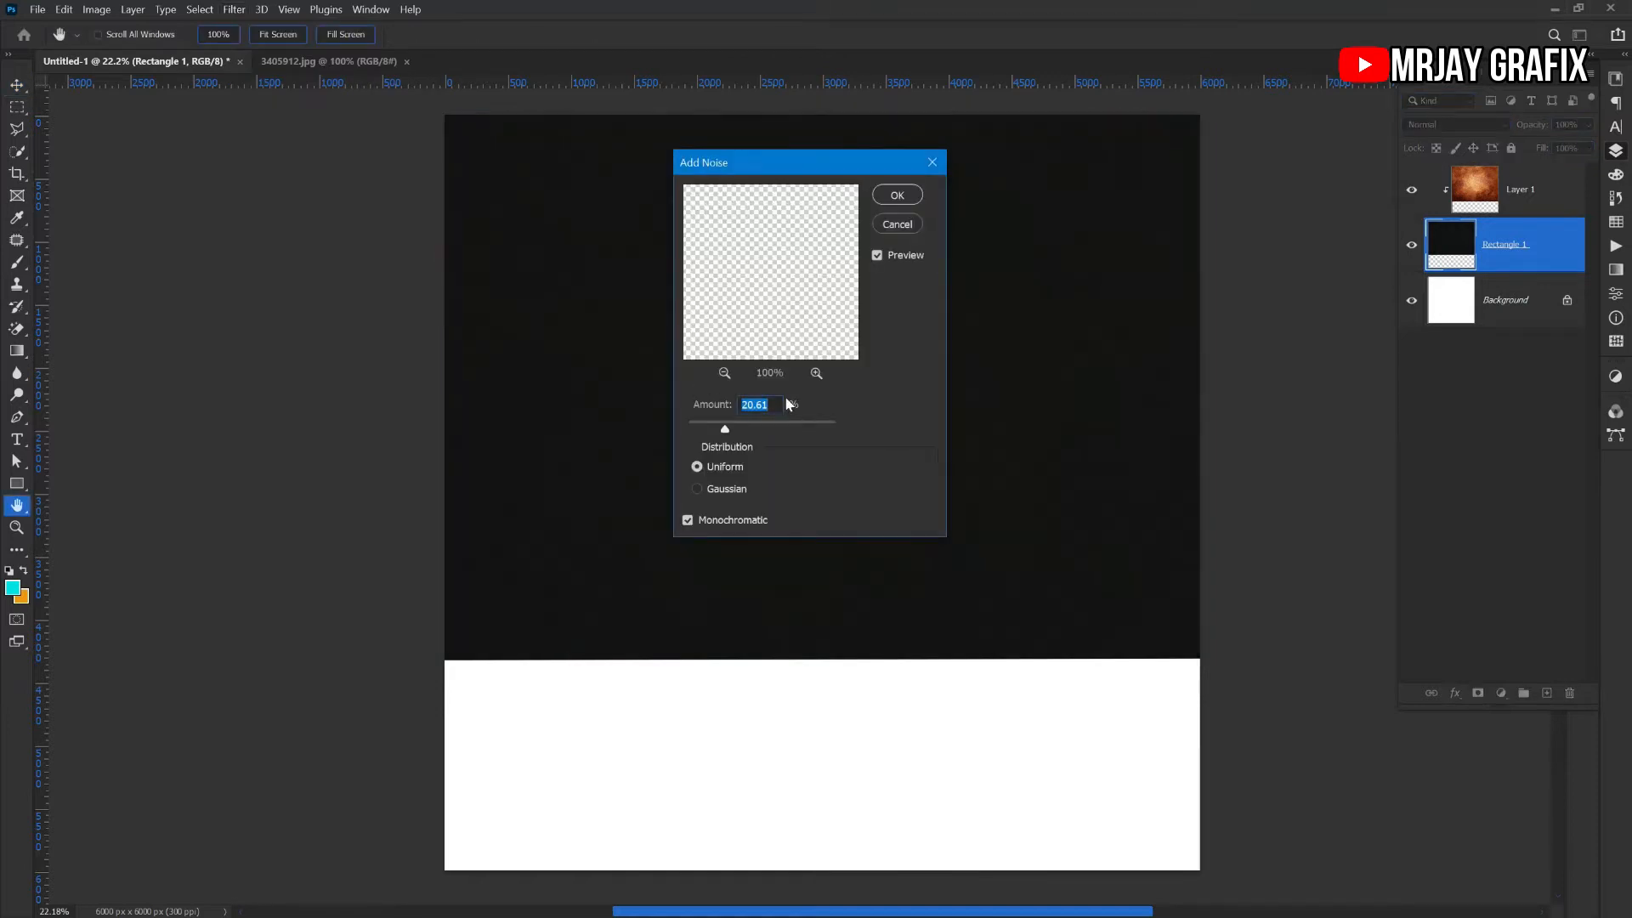
{"action": "left_click", "coordinate": [887, 198]}
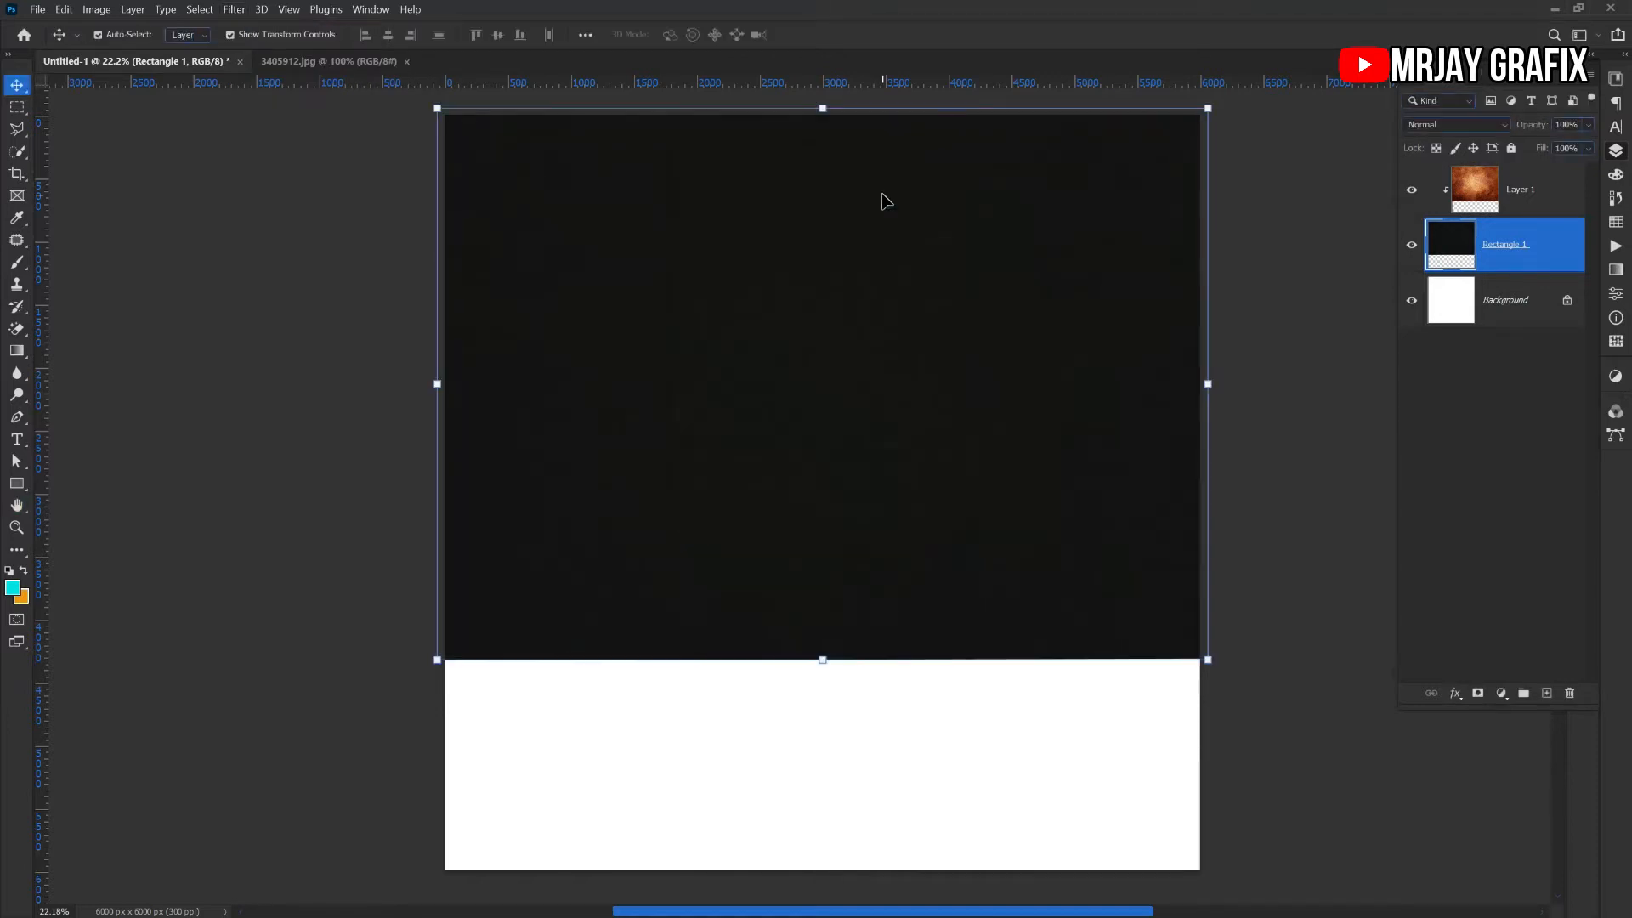
{"action": "left_click", "coordinate": [389, 541]}
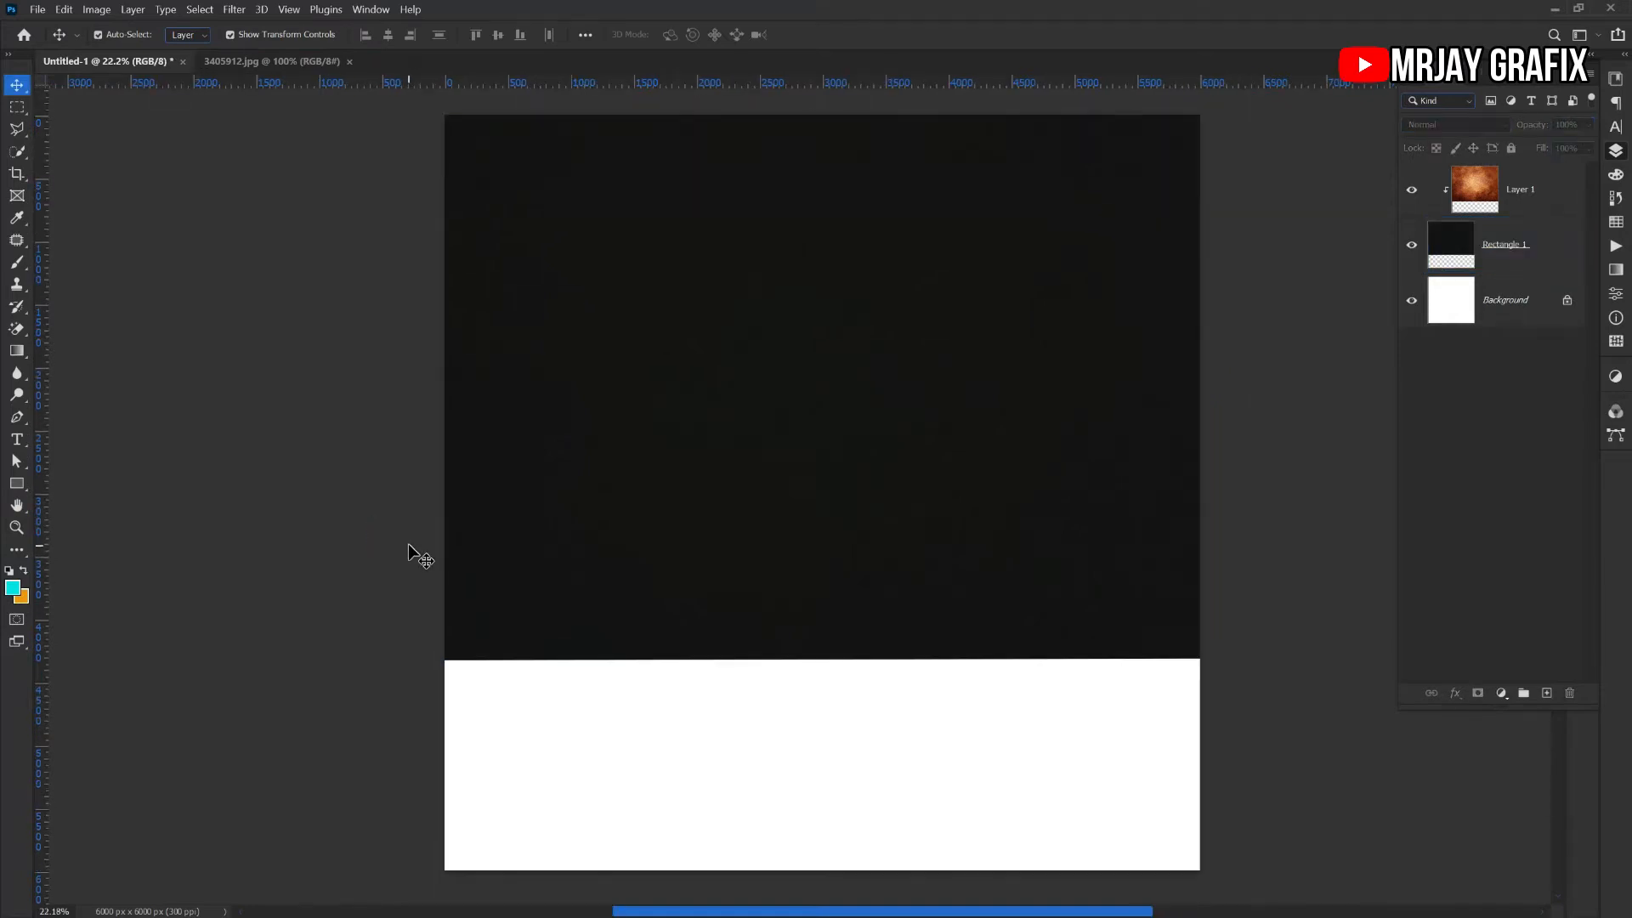
{"action": "left_click", "coordinate": [646, 539]}
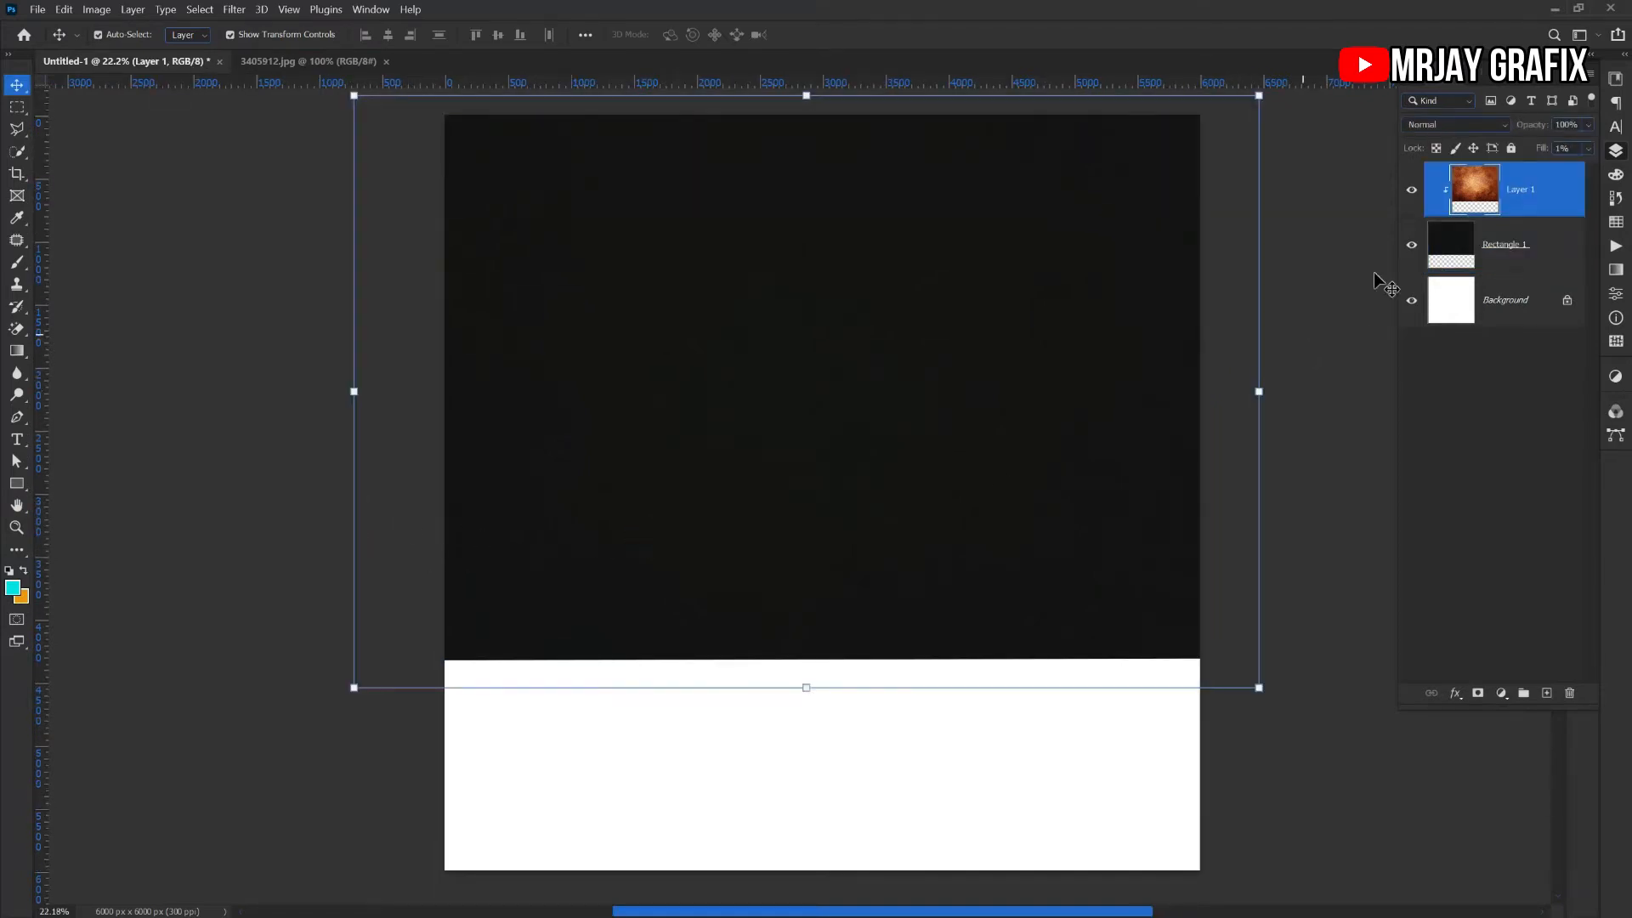
{"action": "left_click_drag", "start_coordinate": [1537, 155], "coordinate": [1536, 163]}
{"action": "left_click_drag", "start_coordinate": [1530, 159], "coordinate": [1533, 159]}
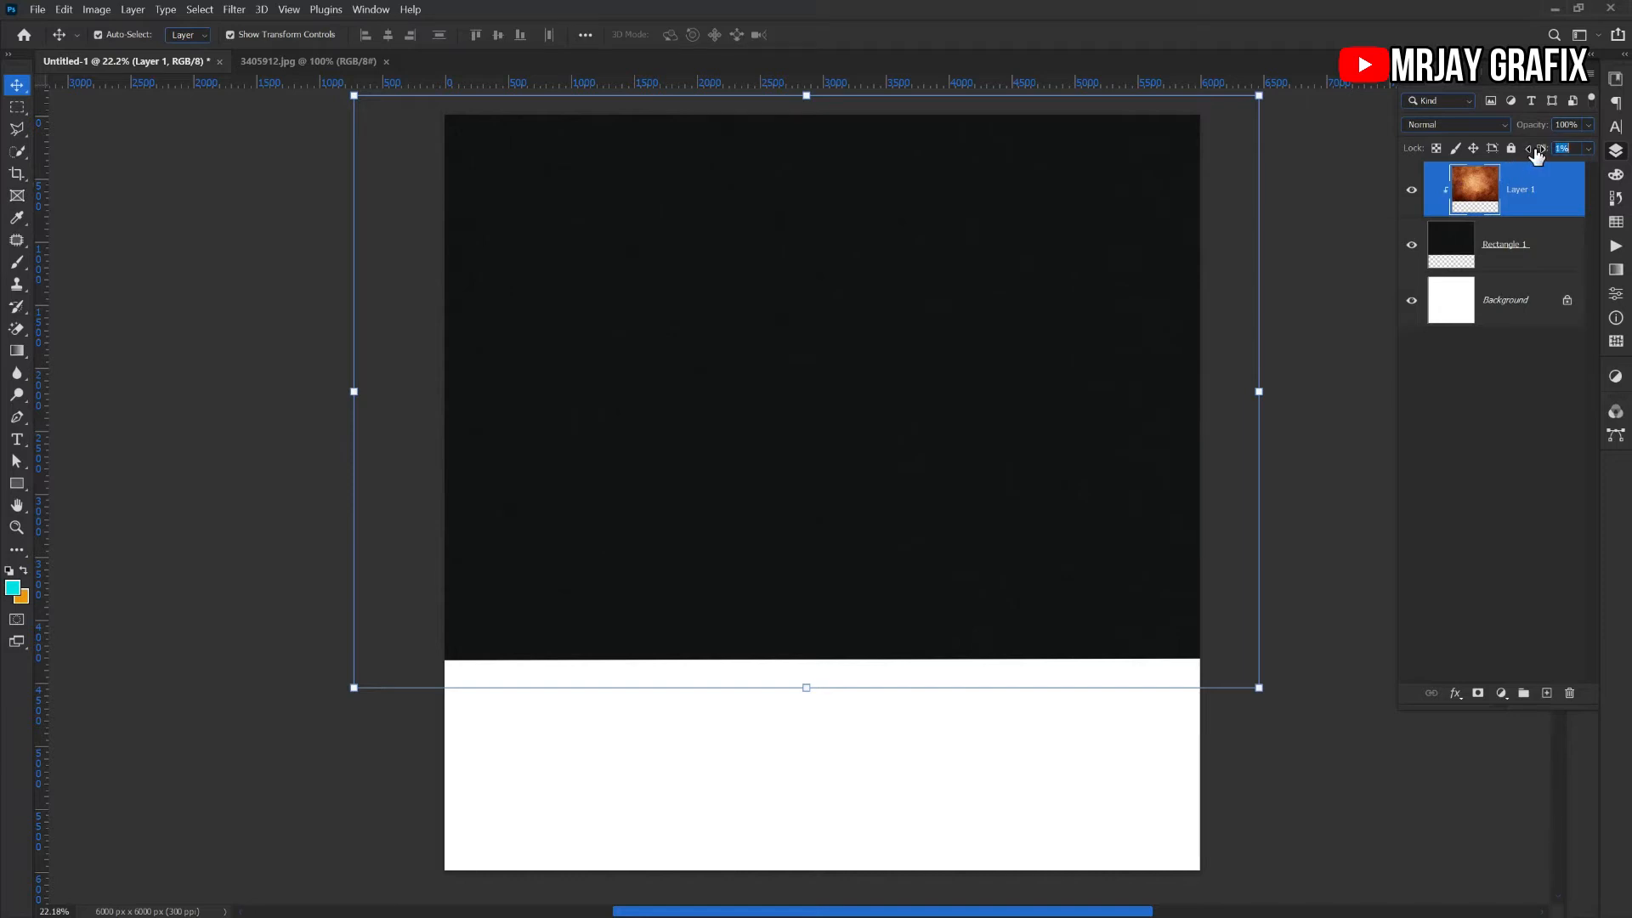
{"action": "left_click", "coordinate": [1360, 452]}
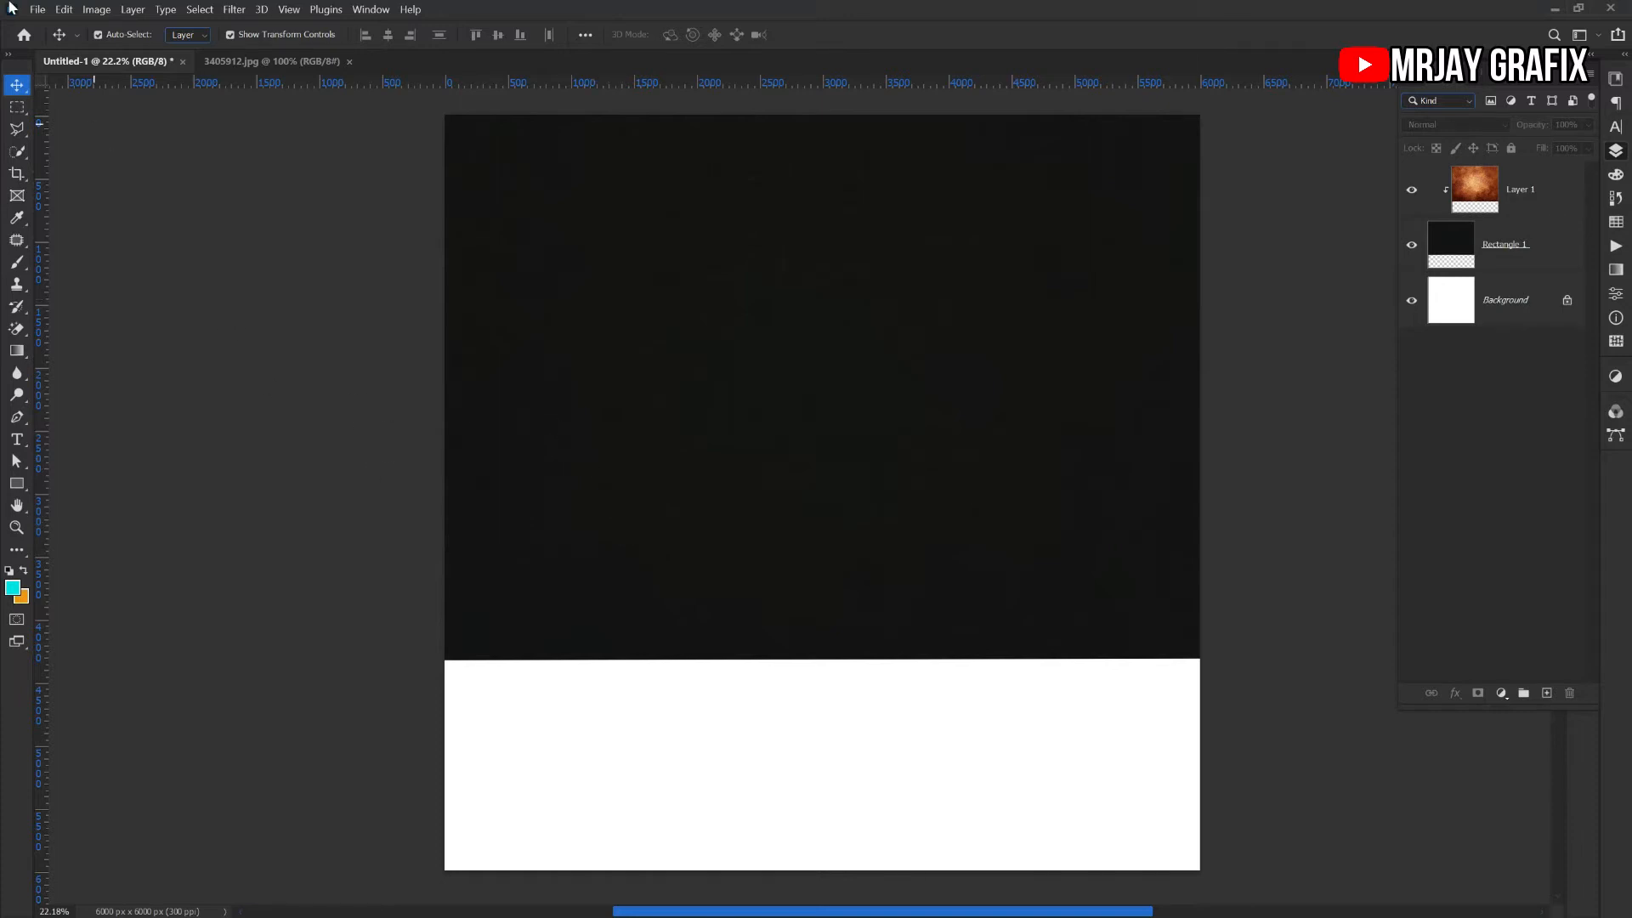
Open the Power Giants Embassy logo image from the POWER GIANTS folder on drive E
{"action": "left_click", "coordinate": [37, 9]}
{"action": "left_click", "coordinate": [60, 44]}
{"action": "left_click", "coordinate": [83, 389]}
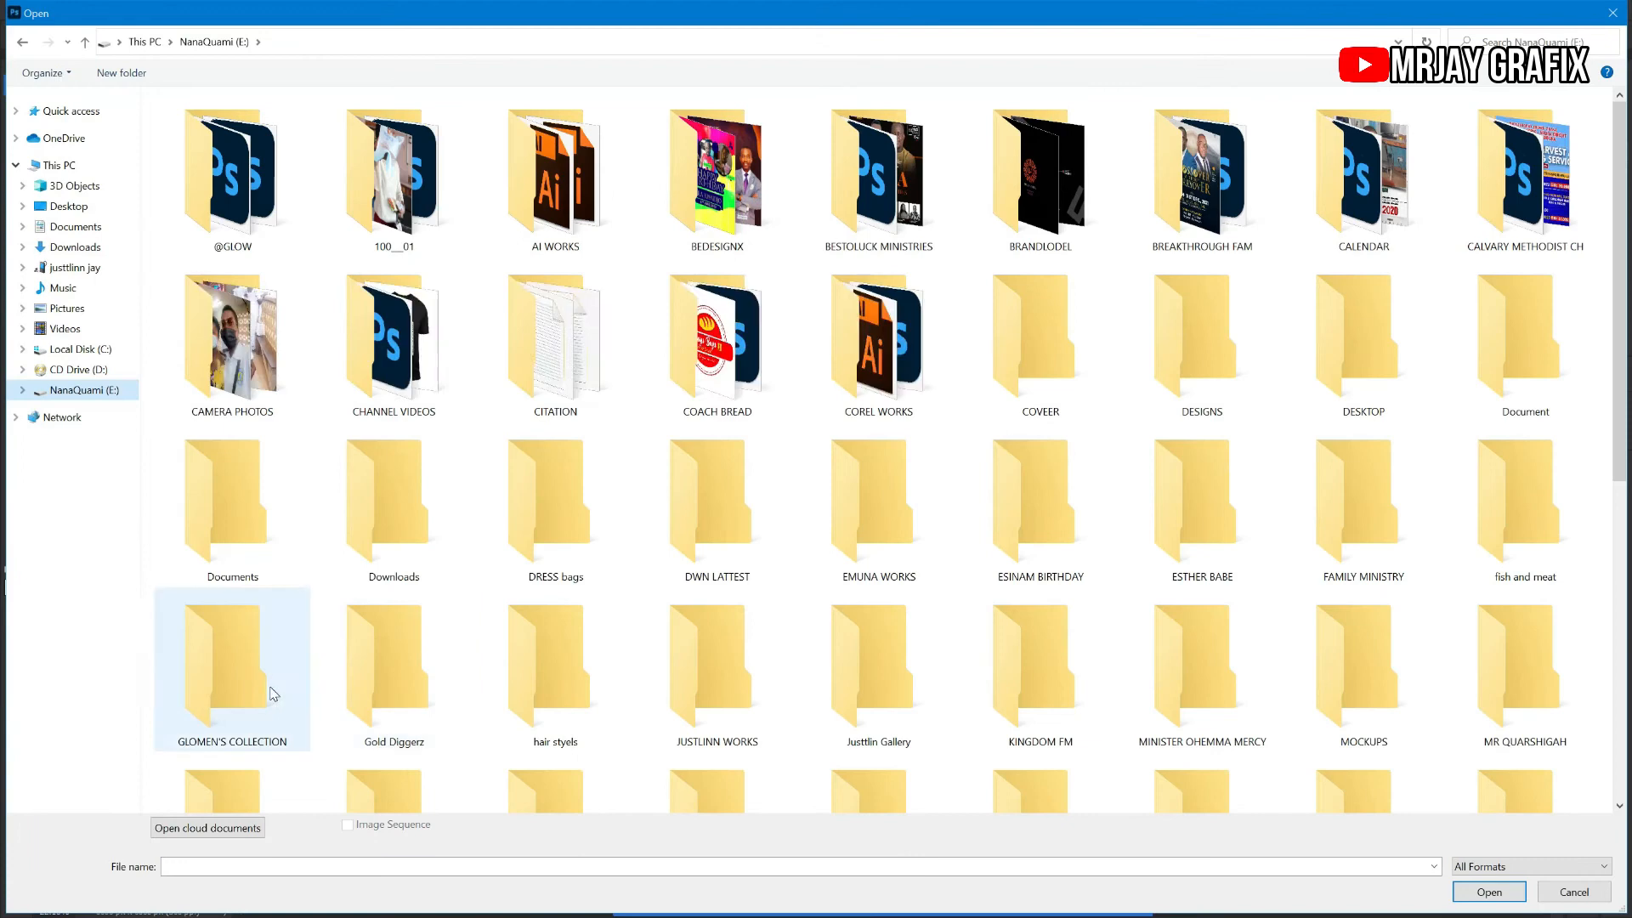
{"action": "scroll", "coordinate": [1407, 631], "scroll_direction": "down", "scroll_amount": 4}
{"action": "double_click", "coordinate": [225, 544]}
{"action": "scroll", "coordinate": [833, 684], "scroll_direction": "down", "scroll_amount": 10}
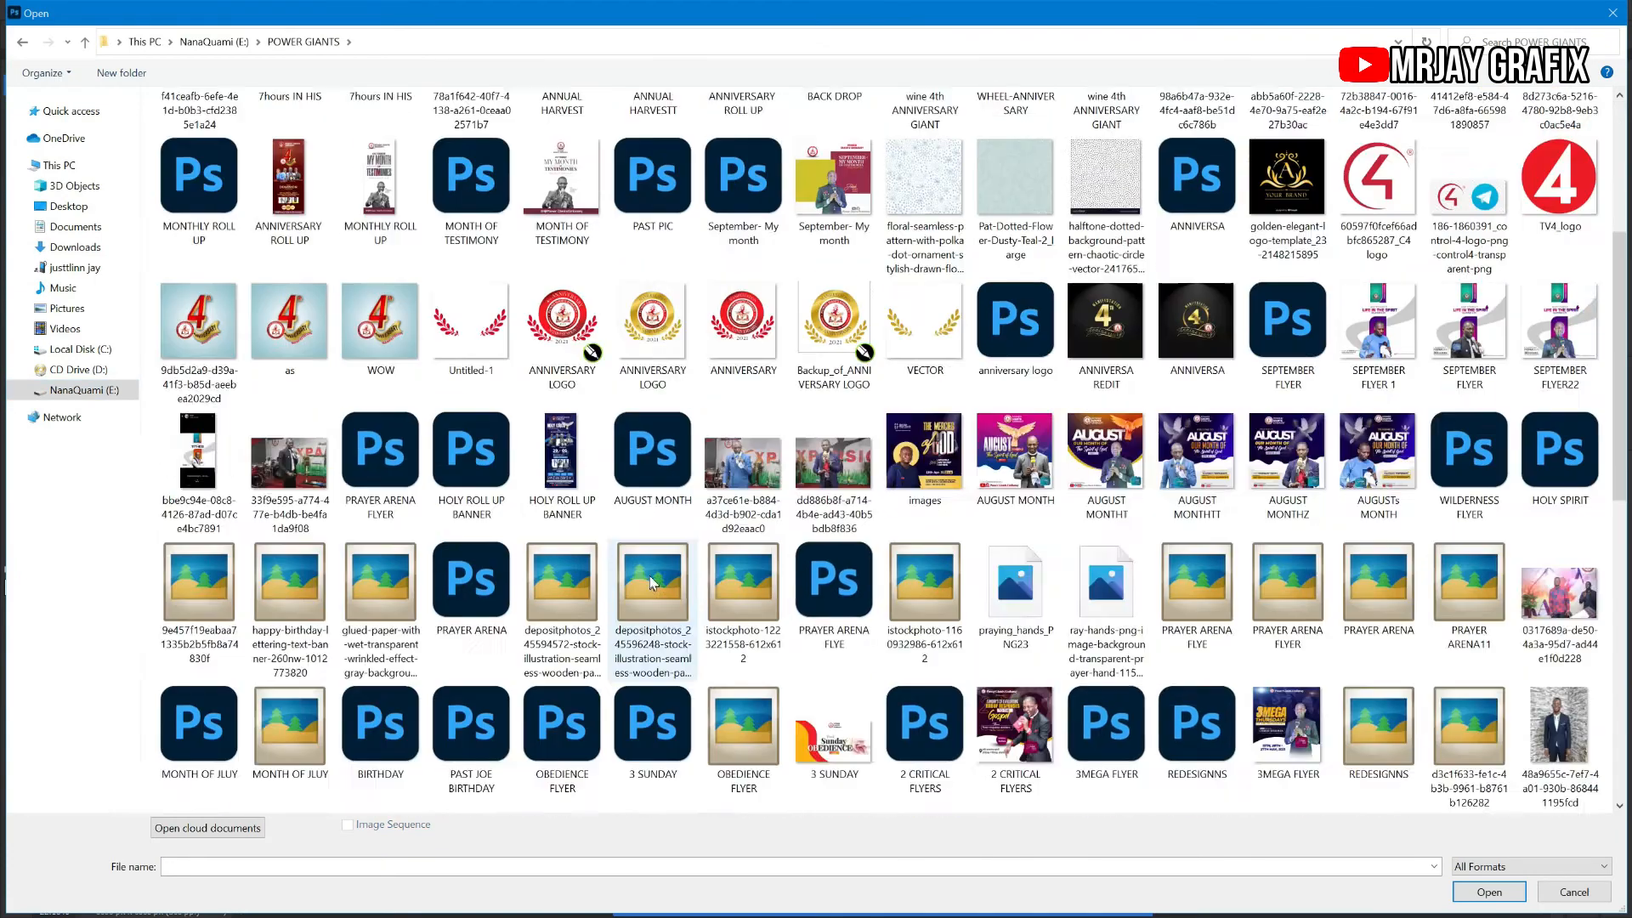
{"action": "double_click", "coordinate": [1113, 194]}
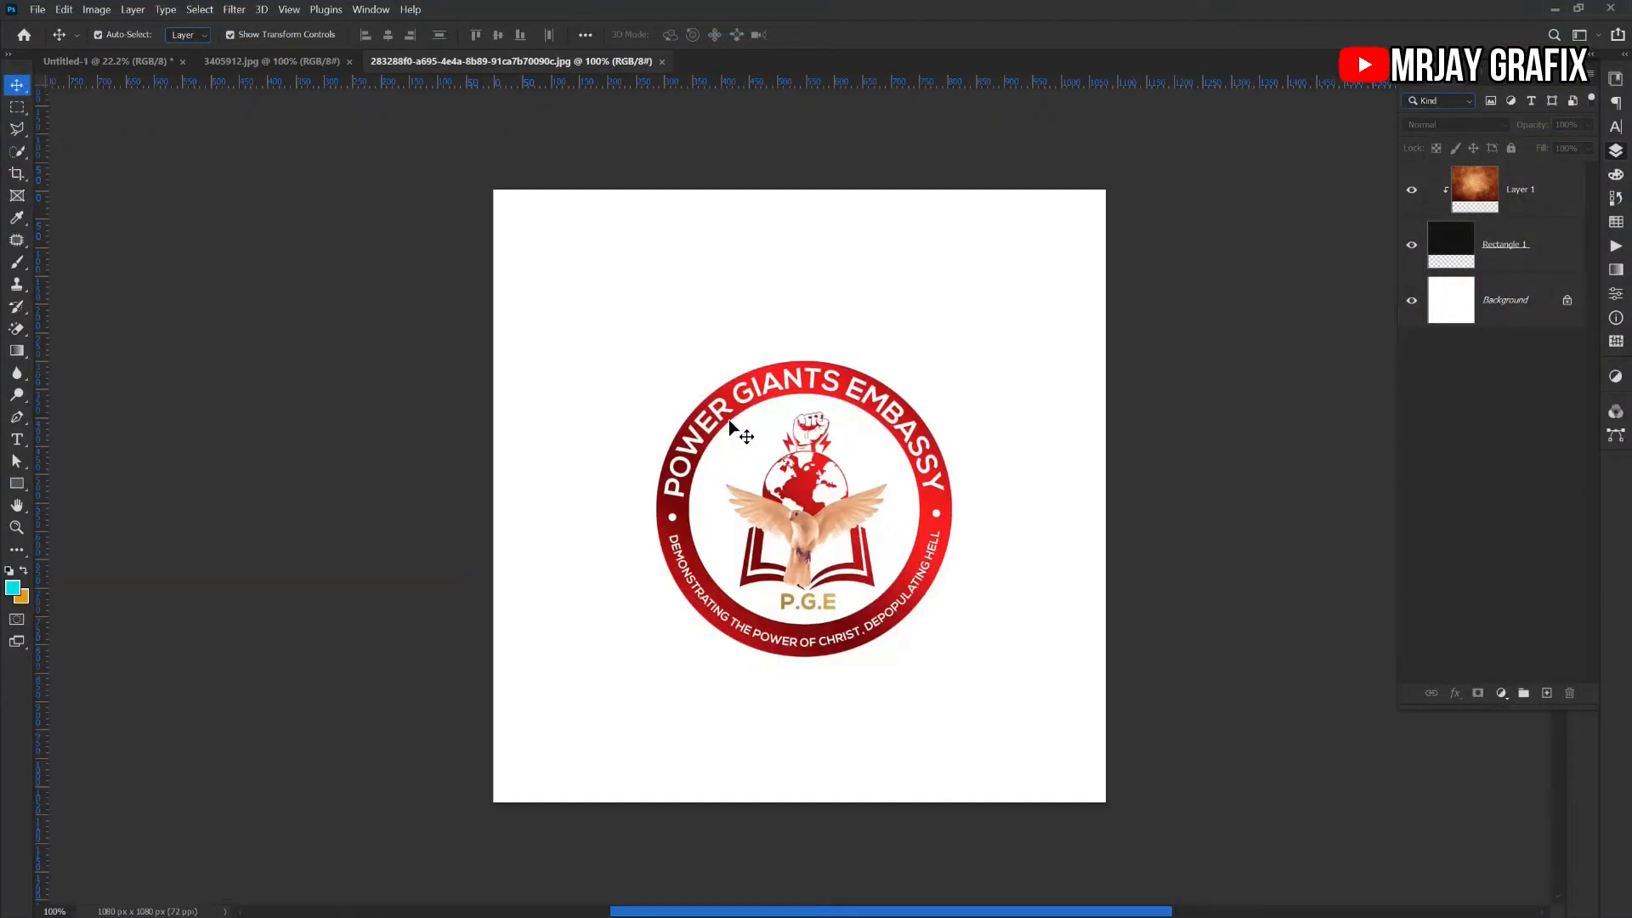
Unlock the logo's background layer and erase the white outside and inside the red ring with the Magic Eraser
{"action": "left_click", "coordinate": [1569, 187]}
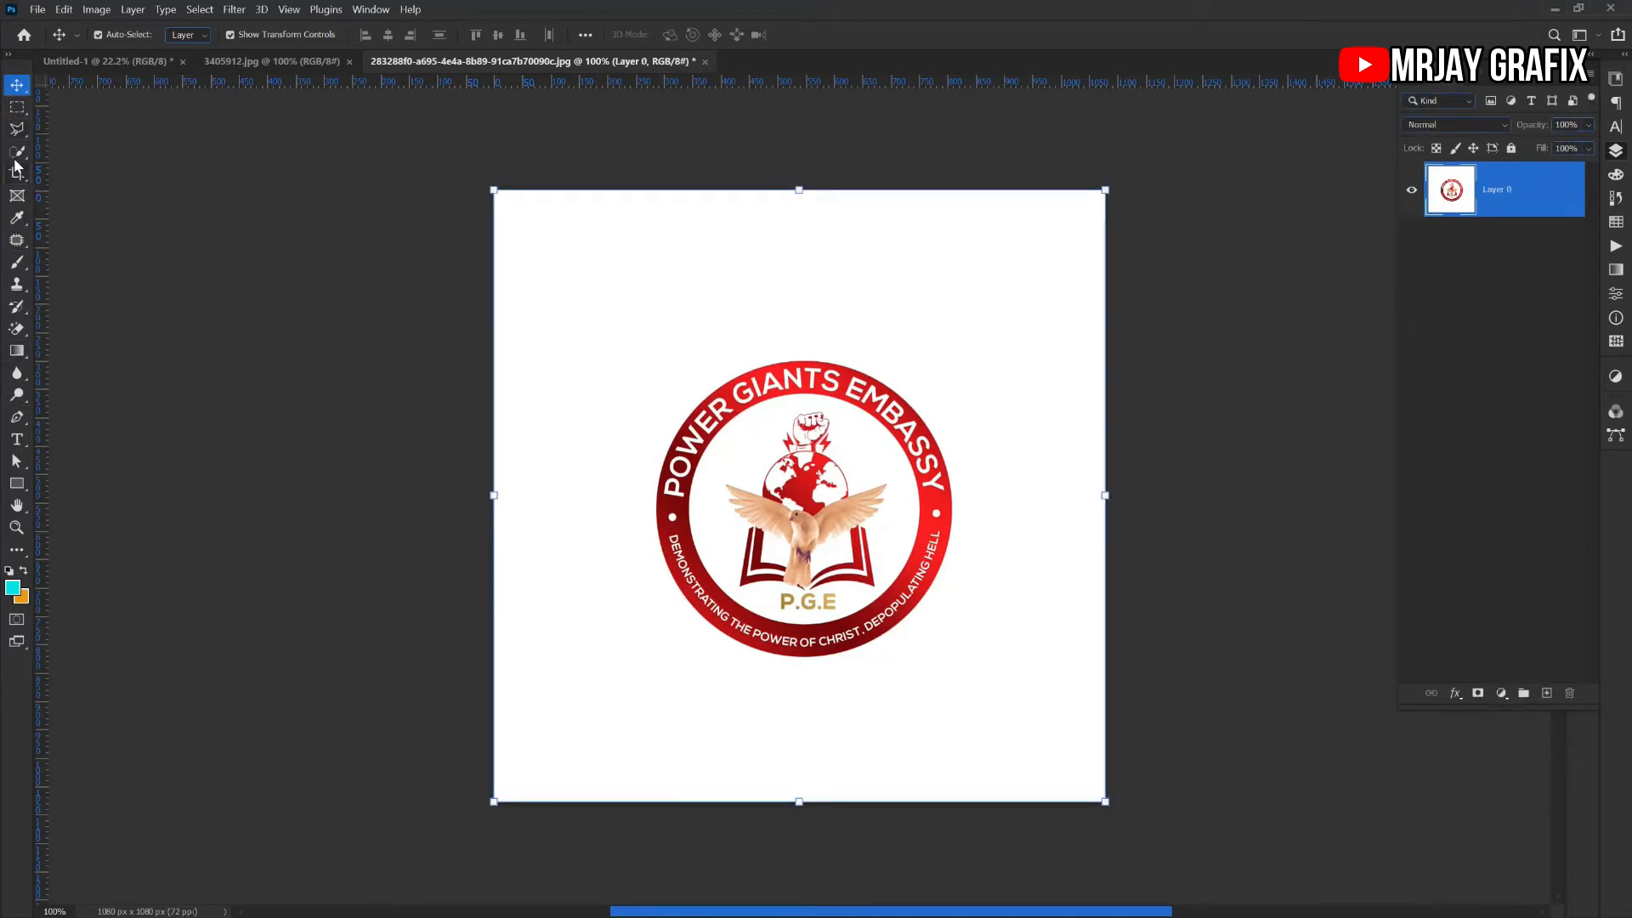
{"action": "left_click", "coordinate": [11, 332]}
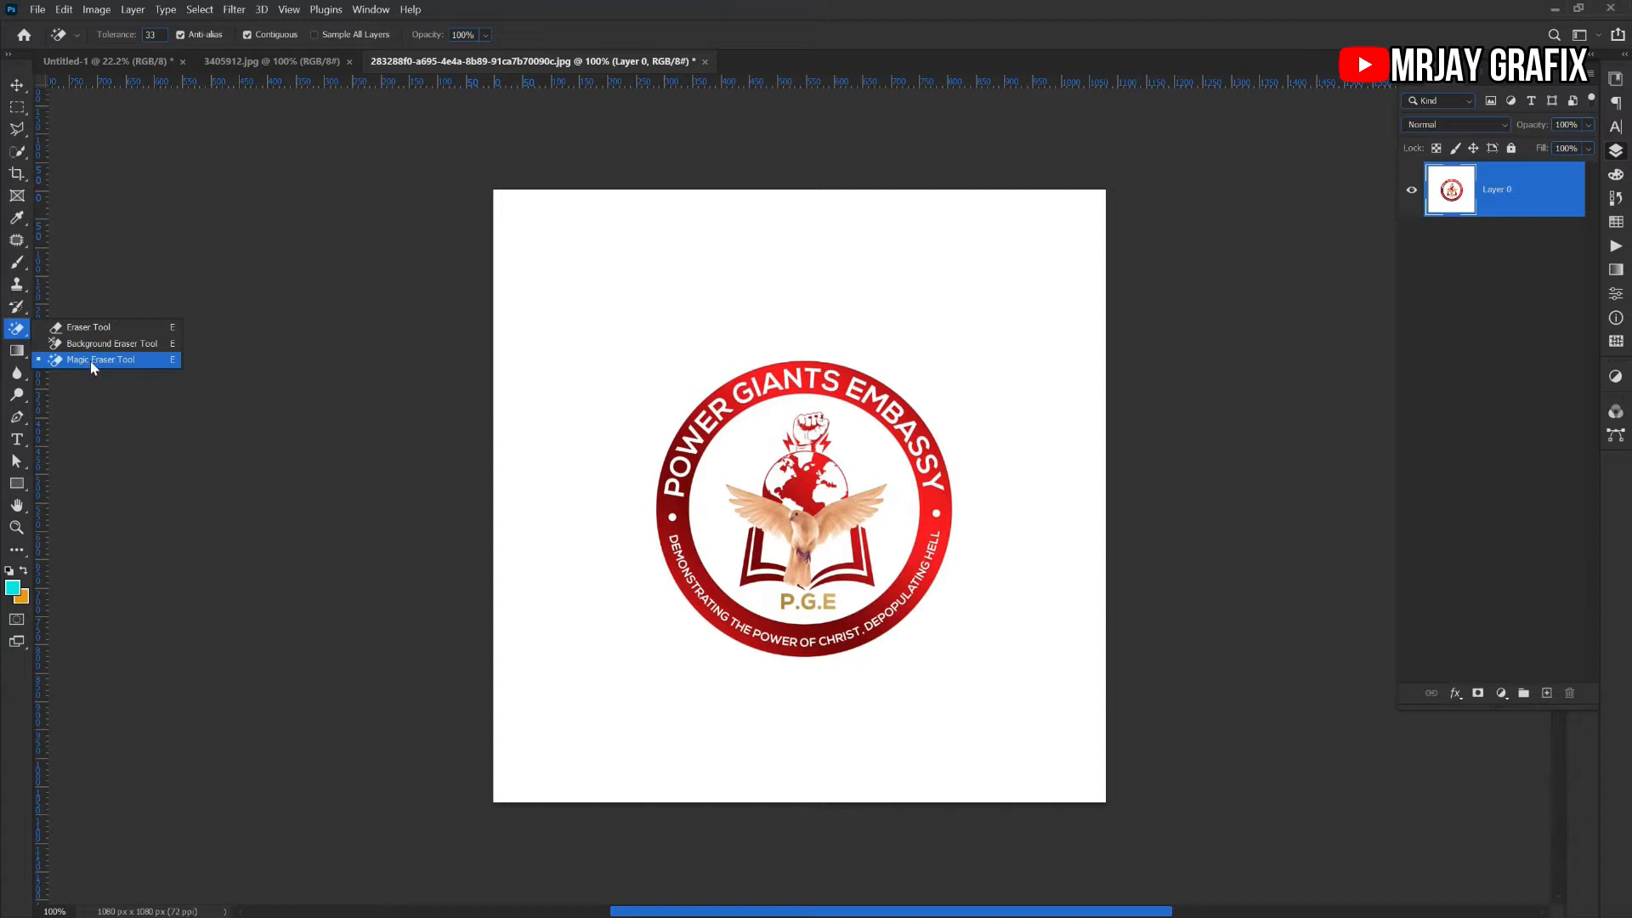
{"action": "left_click", "coordinate": [85, 364]}
{"action": "left_click", "coordinate": [571, 283]}
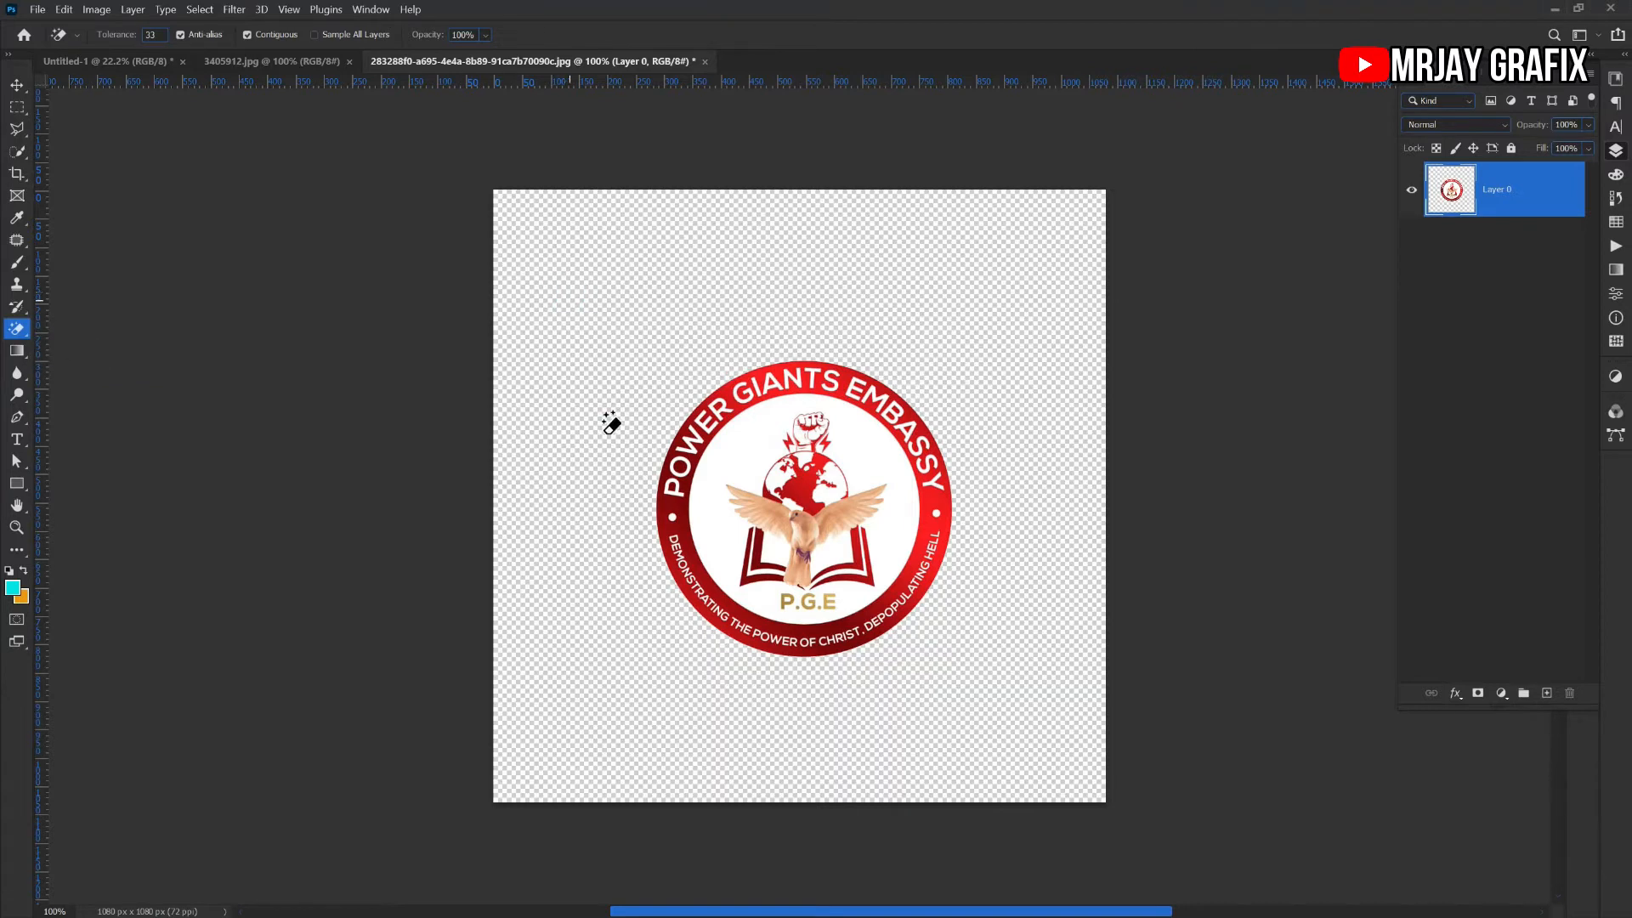
{"action": "left_click", "coordinate": [770, 430]}
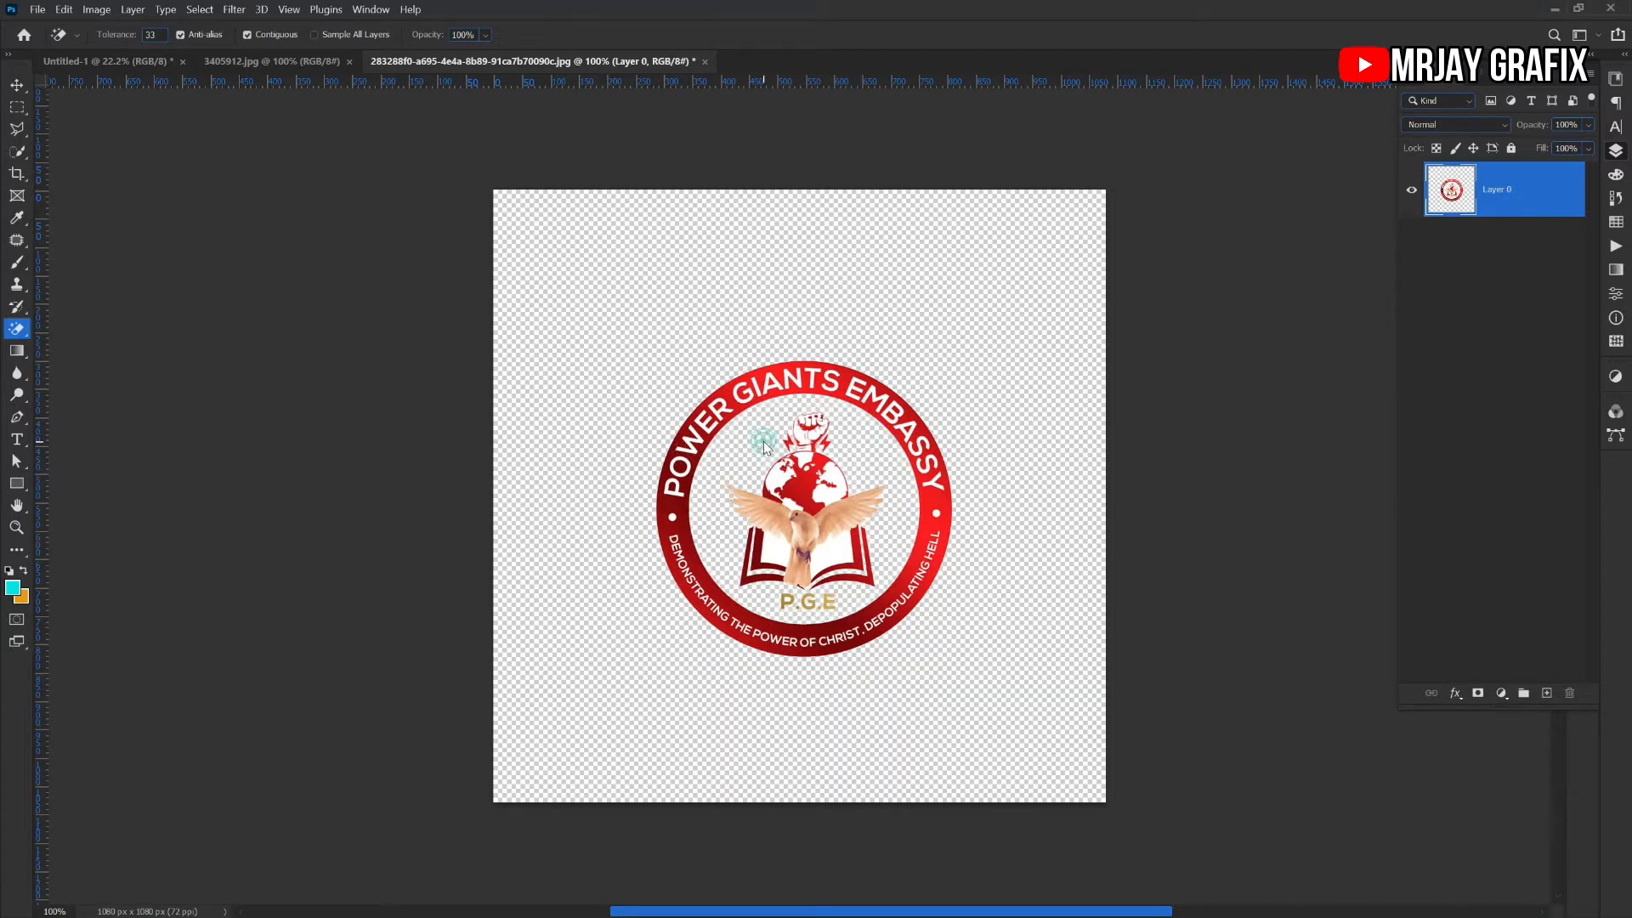
Bring the cut-out logo into the flyer document, placed at the upper centre of the black rectangle
{"action": "scroll", "coordinate": [805, 595], "scroll_direction": "up", "scroll_amount": 1}
{"action": "scroll", "coordinate": [806, 595], "scroll_direction": "up", "scroll_amount": 5}
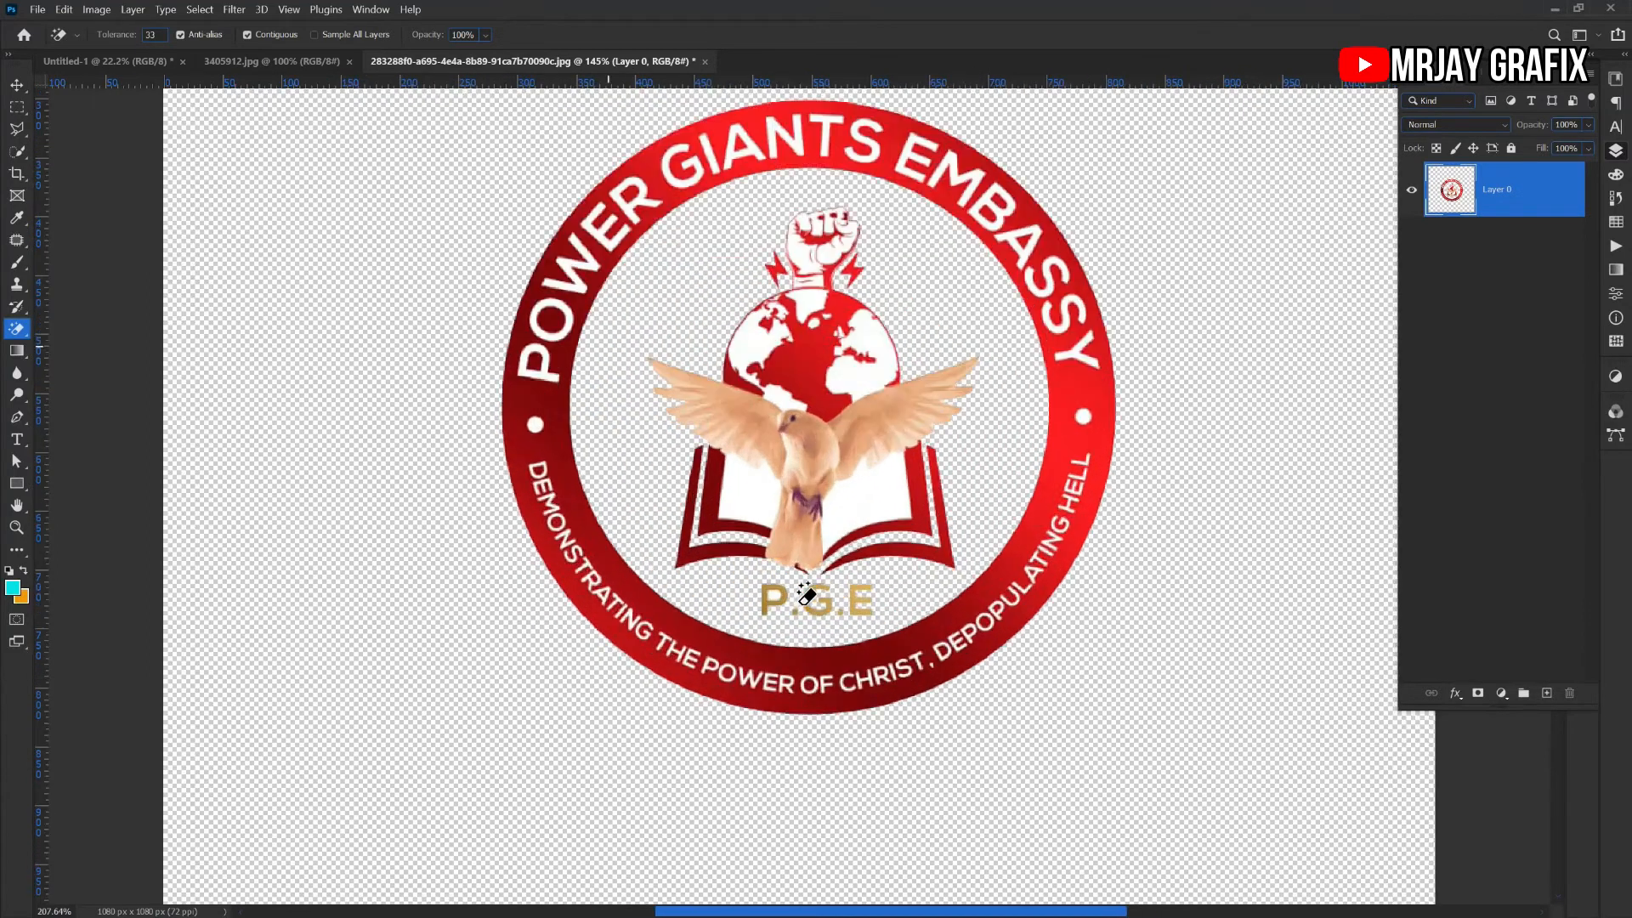
{"action": "left_click", "coordinate": [17, 85]}
{"action": "left_click_drag", "start_coordinate": [523, 213], "coordinate": [822, 263]}
Enlarge the logo slightly from its lower corner with width and height linked
{"action": "left_click", "coordinate": [817, 36]}
{"action": "key", "text": "ctrl+t"}
{"action": "left_click", "coordinate": [354, 35]}
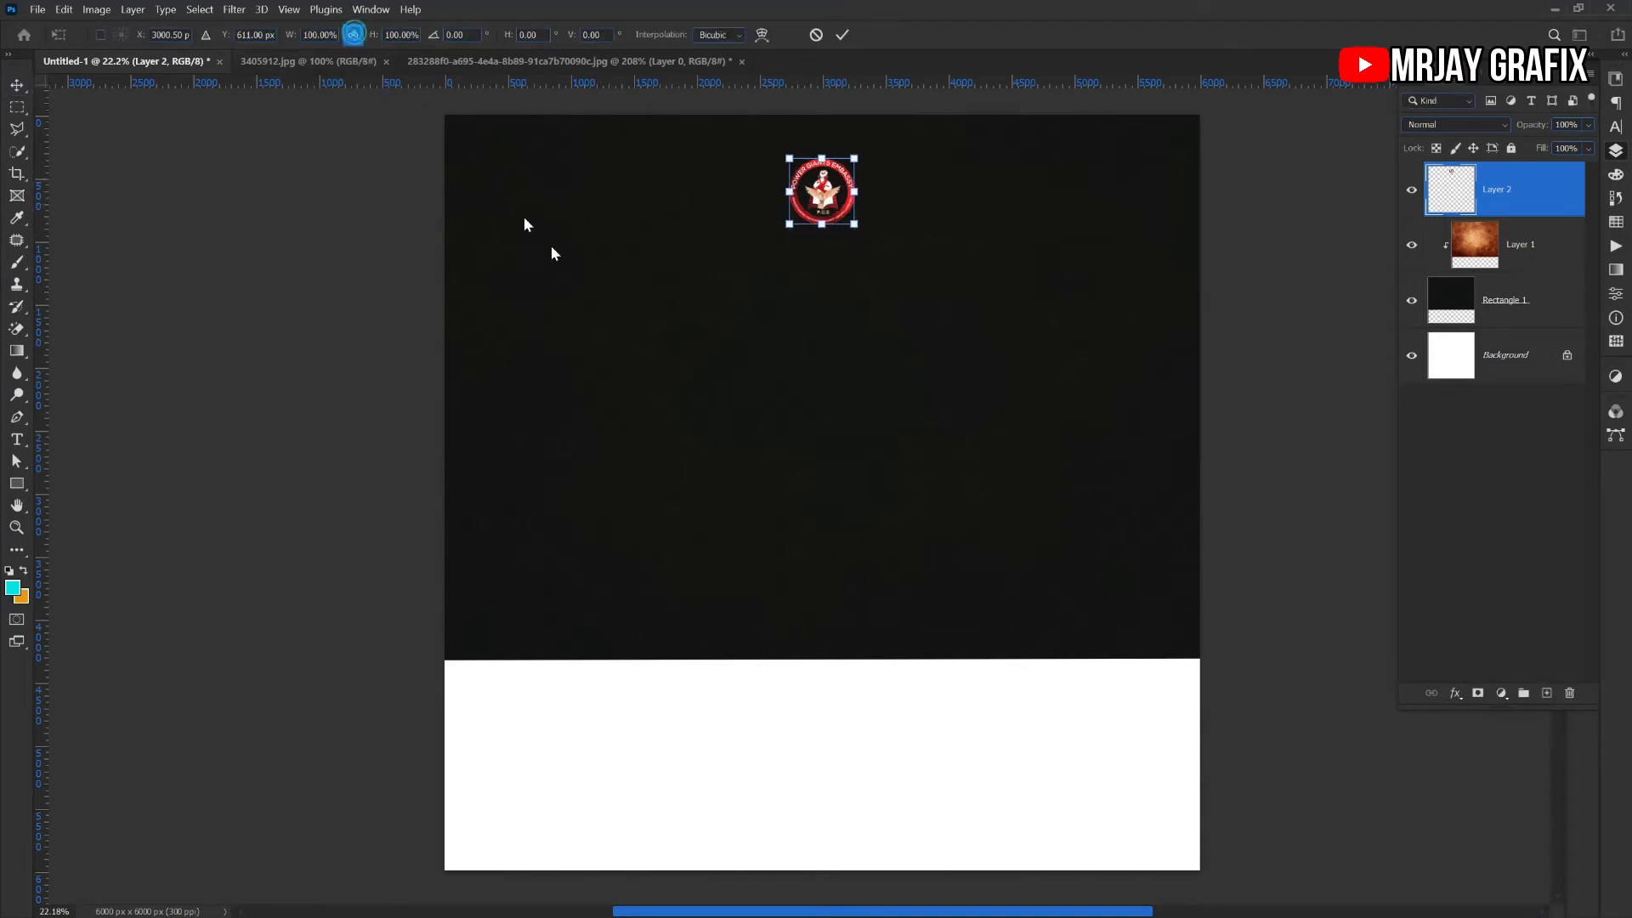
{"action": "mouse_move", "coordinate": [854, 226]}
{"action": "left_mouse_down"}
{"action": "mouse_move", "coordinate": [902, 272]}
{"action": "mouse_move", "coordinate": [874, 243]}
{"action": "left_mouse_up"}
{"action": "left_click", "coordinate": [843, 33]}
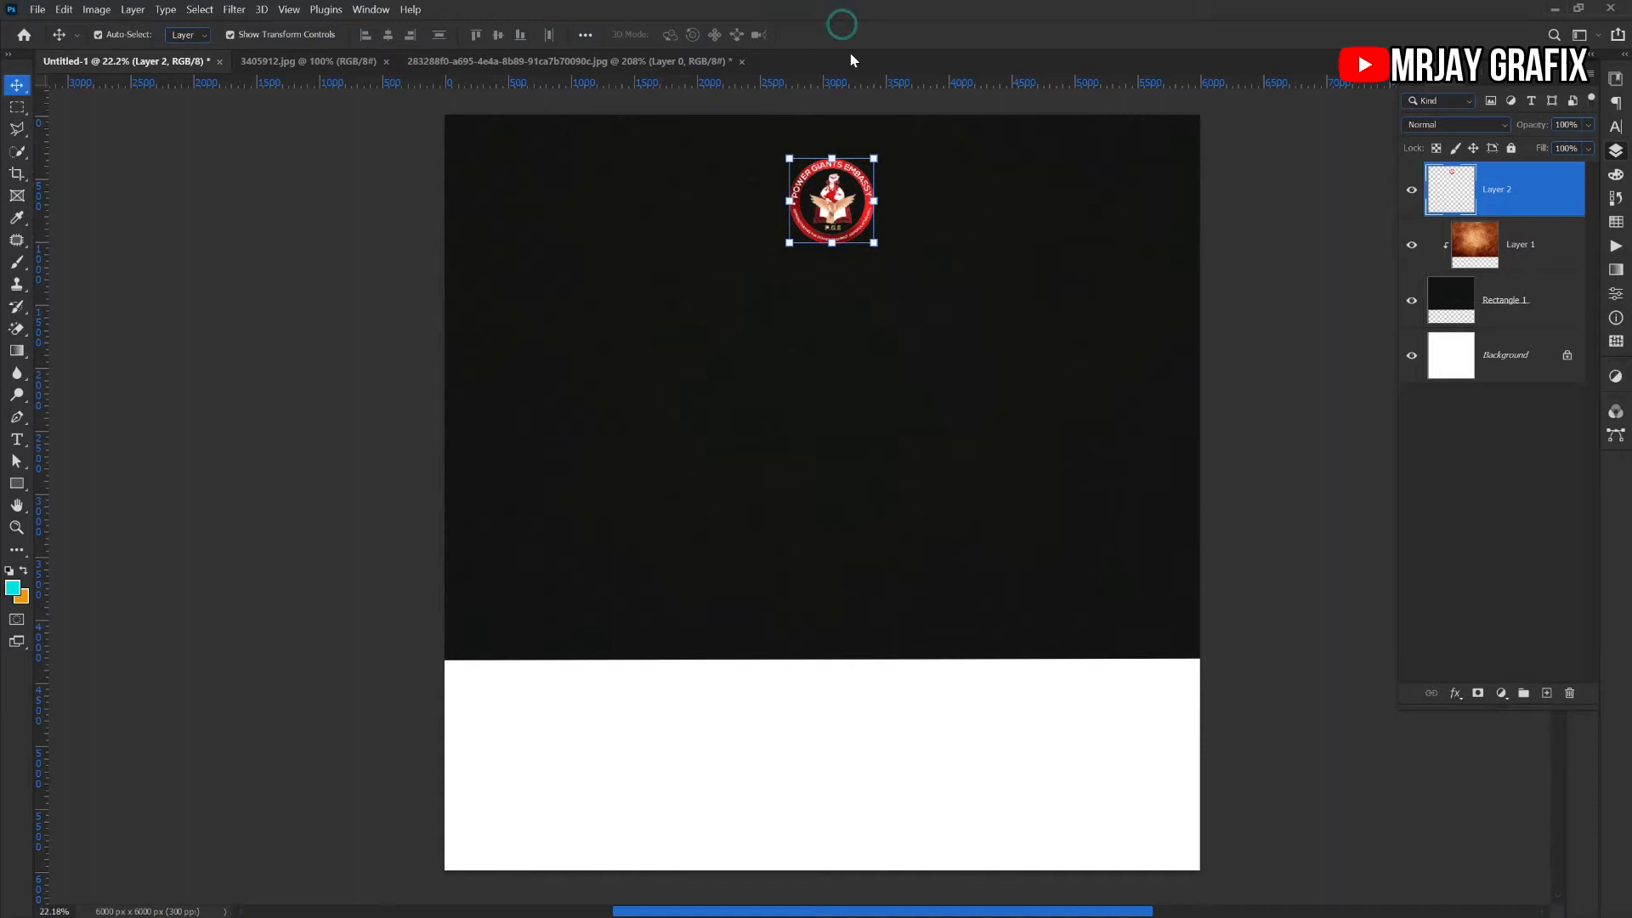
Move the logo left of centre near the flyer's upper edge, scale it proportionally to about 73%, and deselect it
{"action": "left_click_drag", "start_coordinate": [807, 169], "coordinate": [705, 154]}
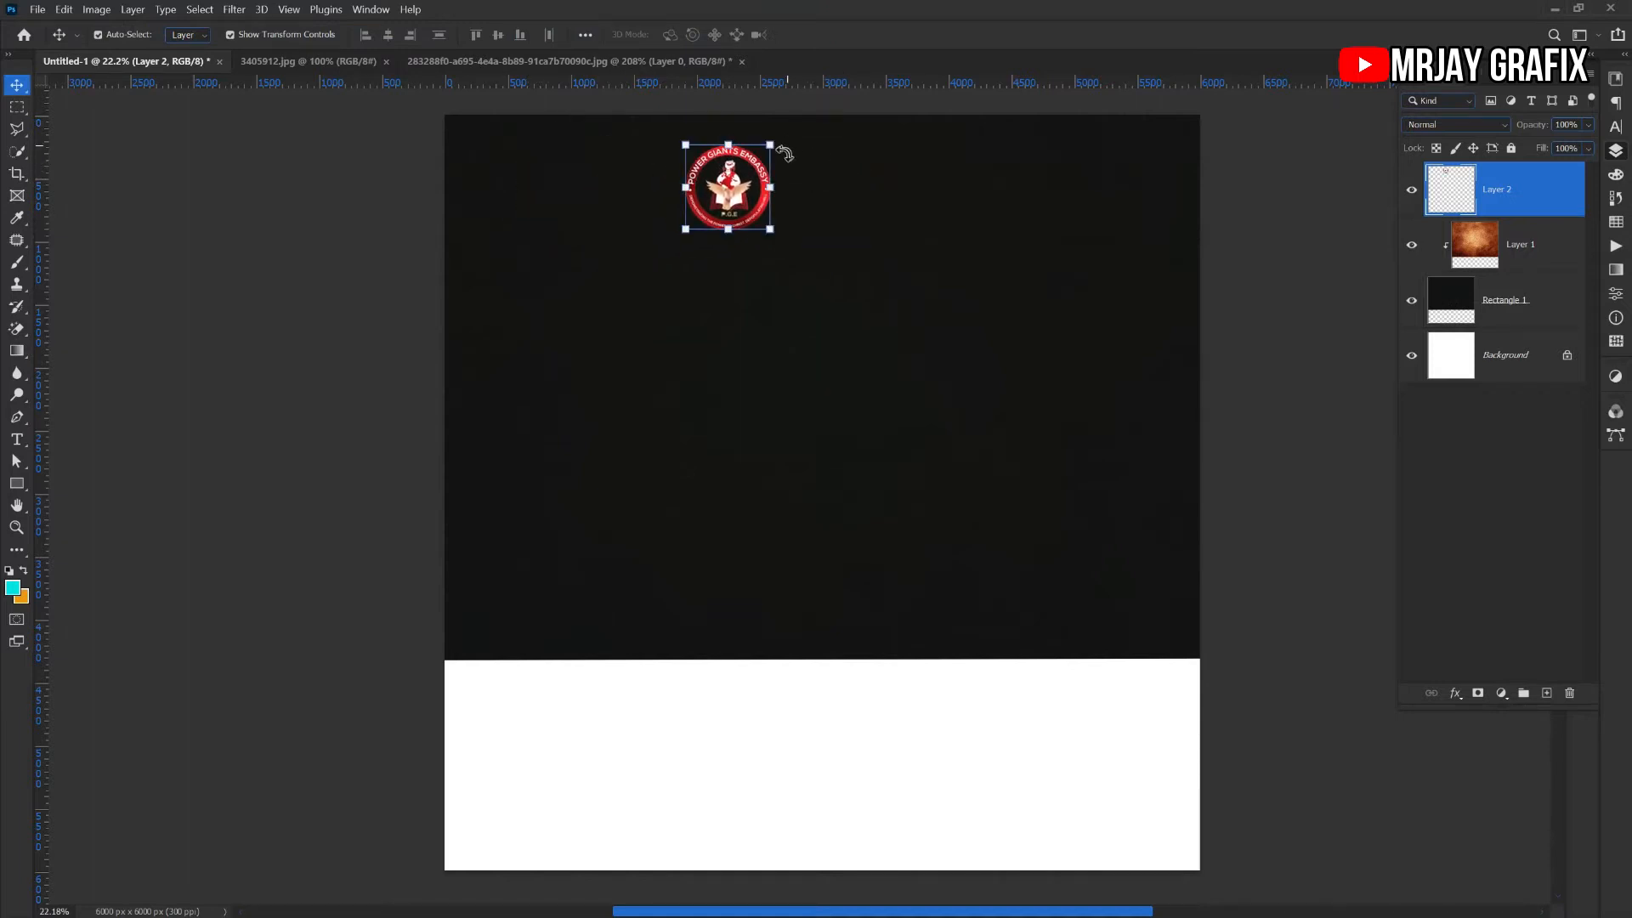
{"action": "left_click", "coordinate": [684, 230]}
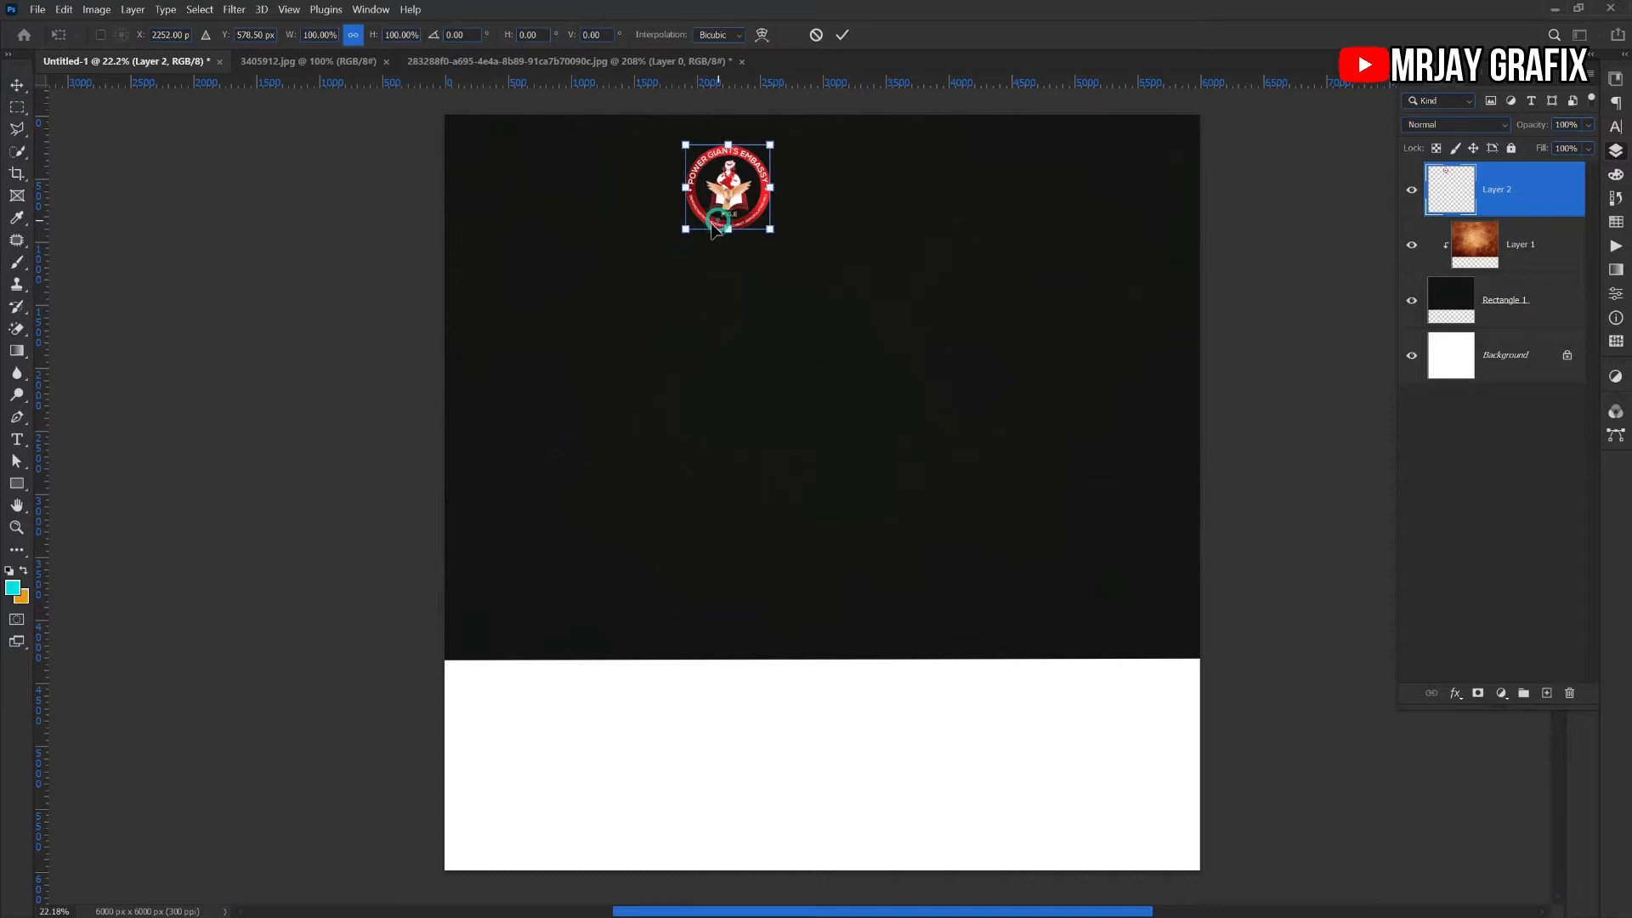
{"action": "left_click_drag", "start_coordinate": [683, 230], "coordinate": [709, 206]}
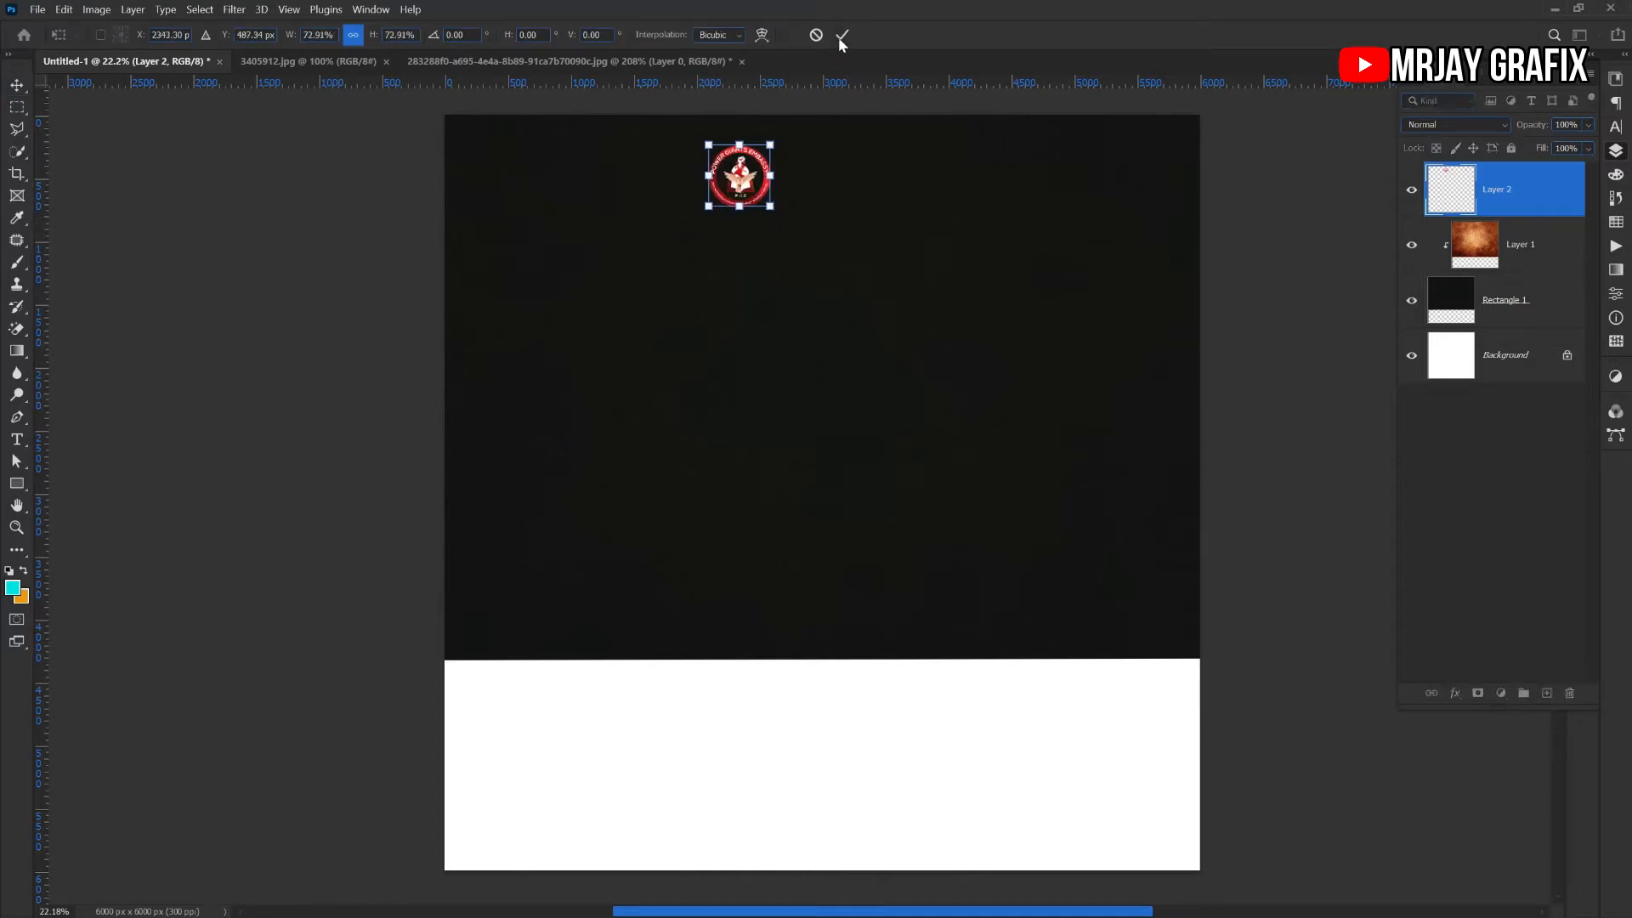
{"action": "left_click", "coordinate": [842, 35]}
{"action": "scroll", "coordinate": [725, 141], "scroll_direction": "up", "scroll_amount": 1}
{"action": "scroll", "coordinate": [725, 141], "scroll_direction": "up", "scroll_amount": 3}
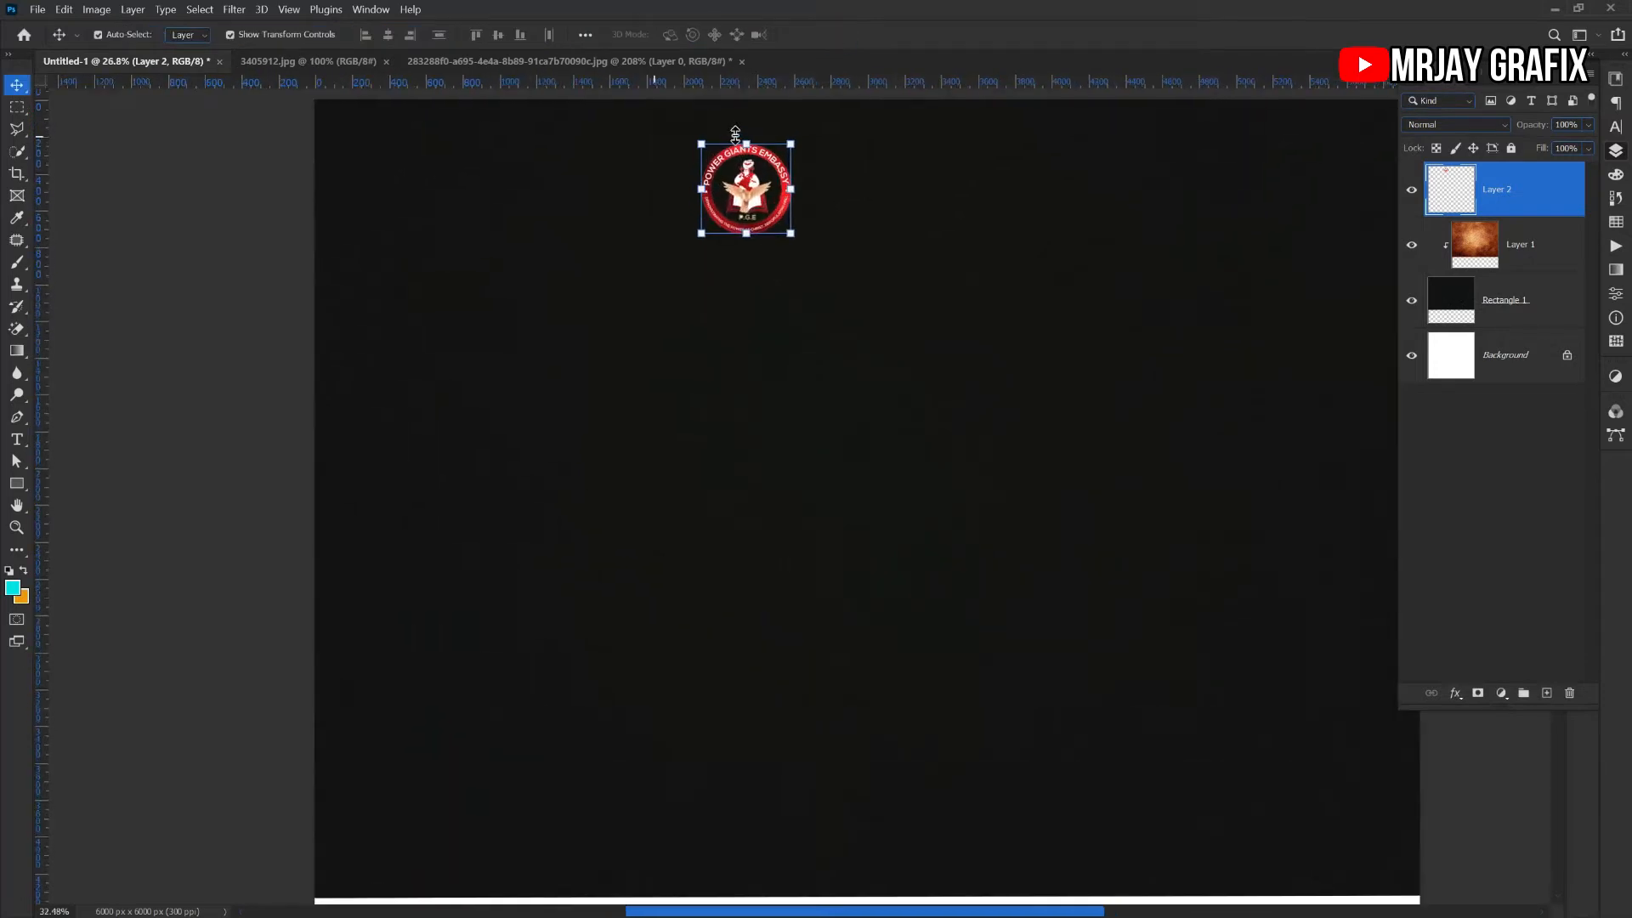
{"action": "scroll", "coordinate": [736, 137], "scroll_direction": "down", "scroll_amount": 3}
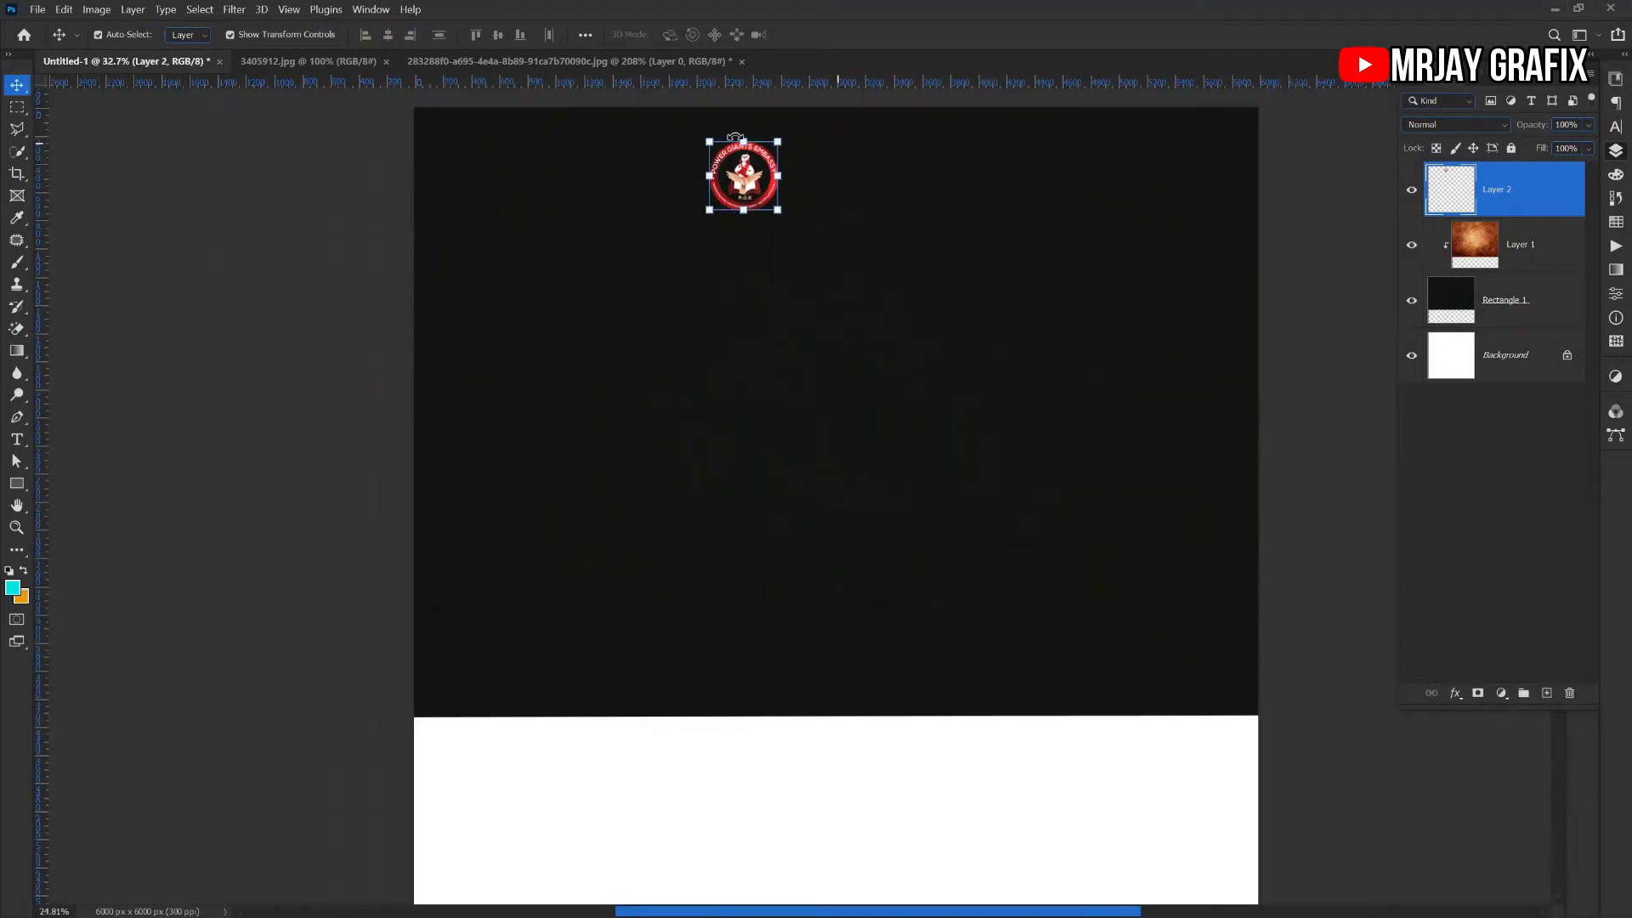
{"action": "left_click", "coordinate": [257, 292]}
Set up the Horizontal Type tool with the Book Antiqua font
{"action": "left_click", "coordinate": [16, 439]}
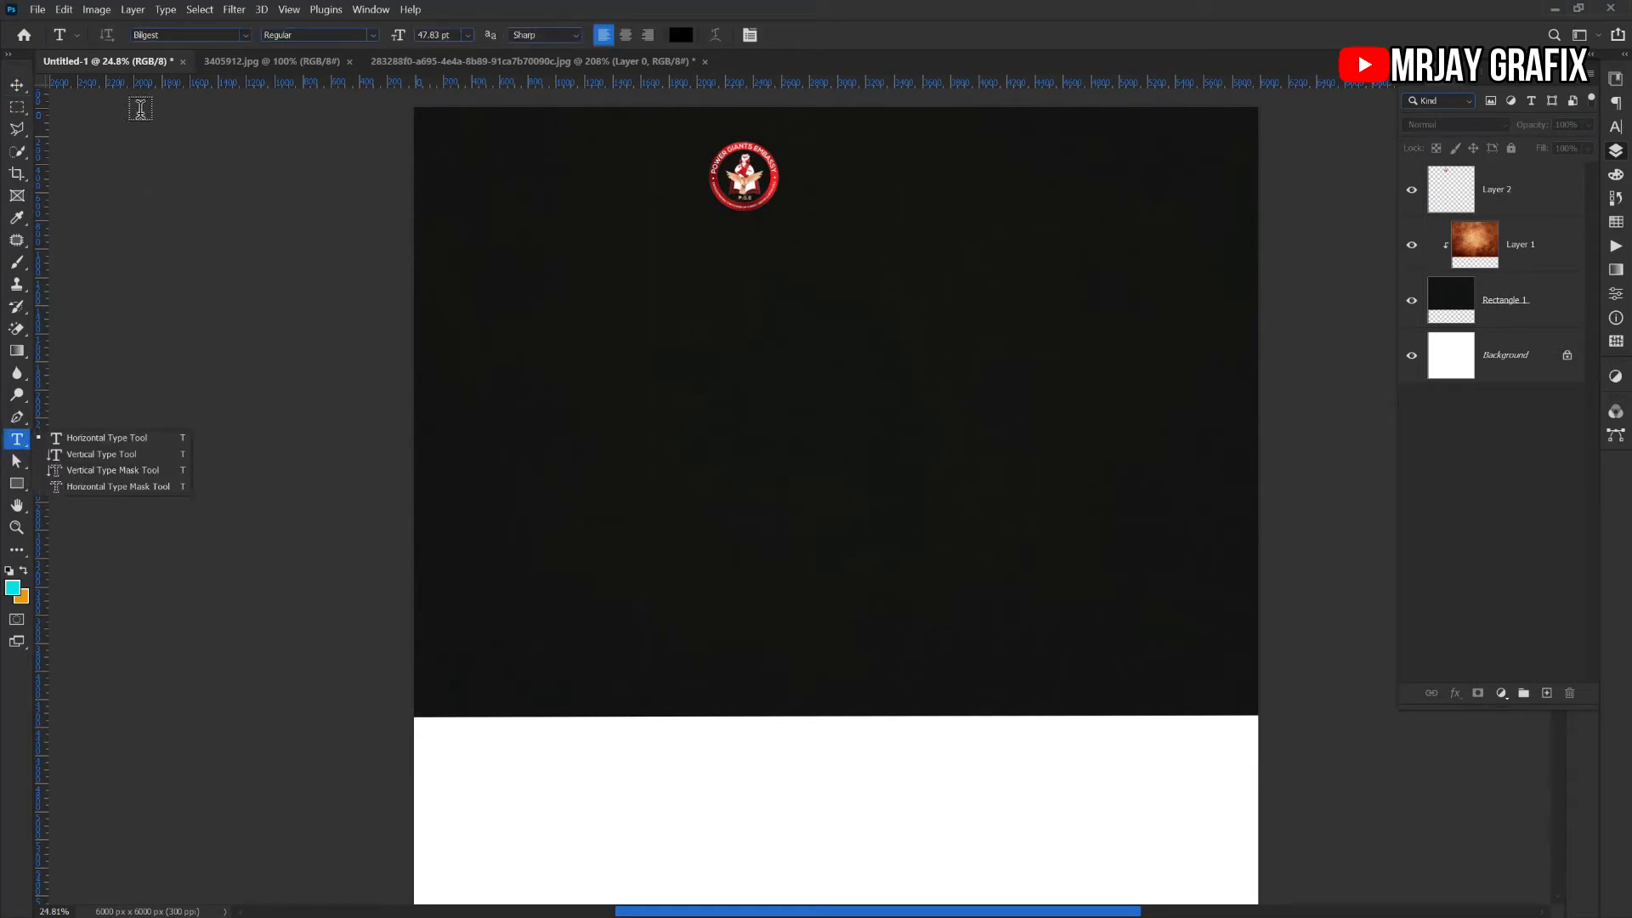
{"action": "left_click", "coordinate": [242, 33]}
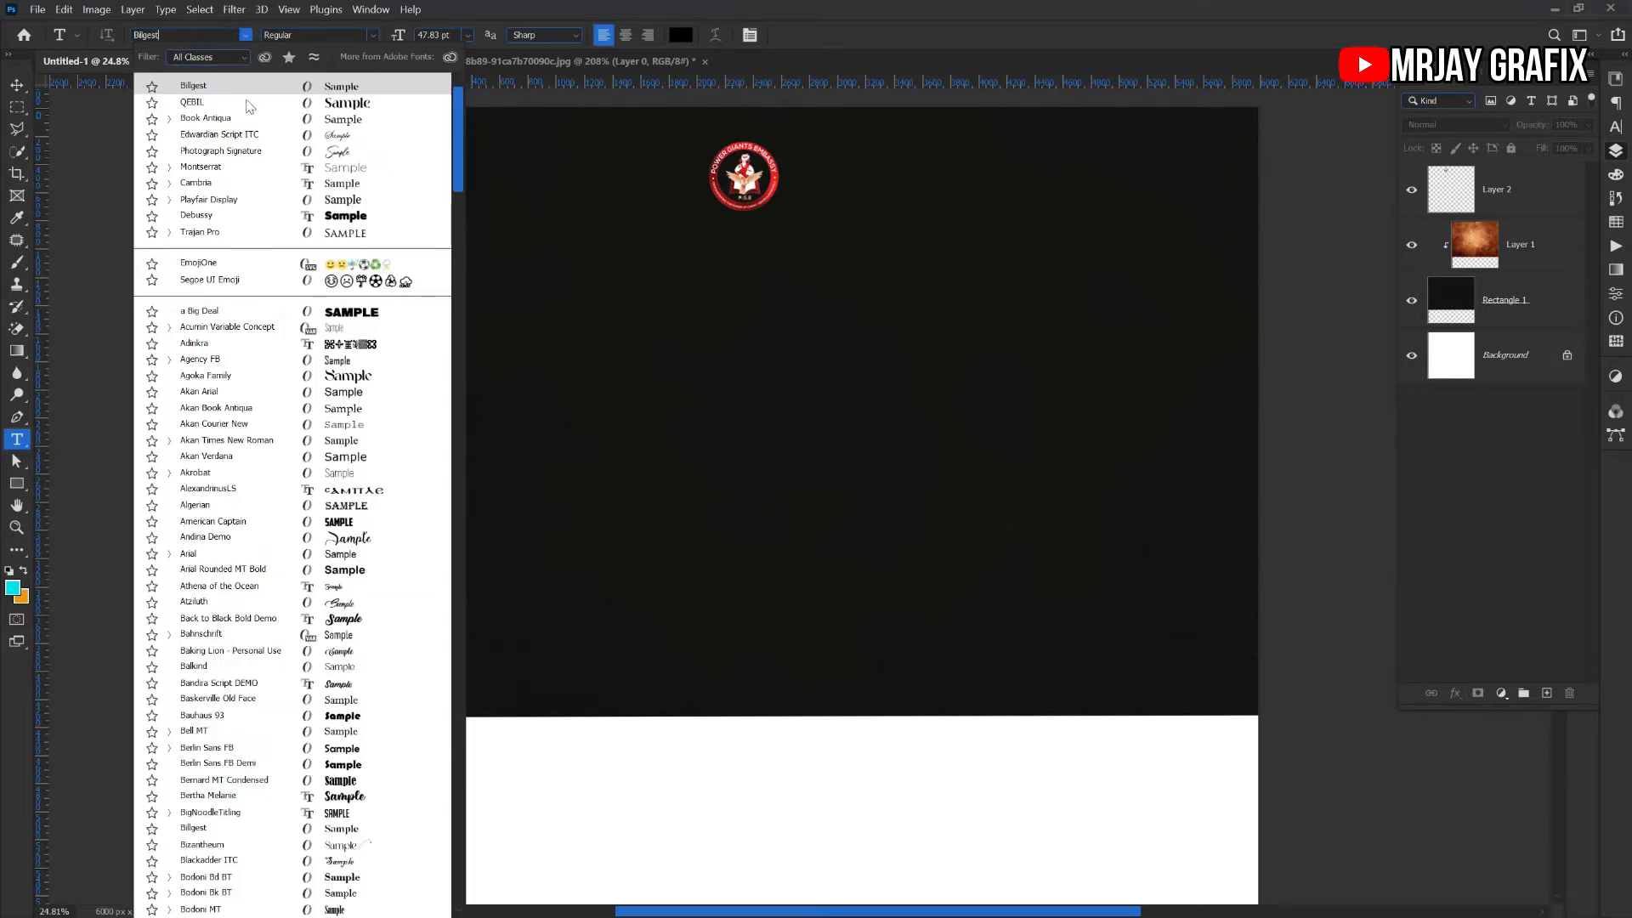
{"action": "left_click", "coordinate": [248, 103]}
{"action": "left_click", "coordinate": [245, 121]}
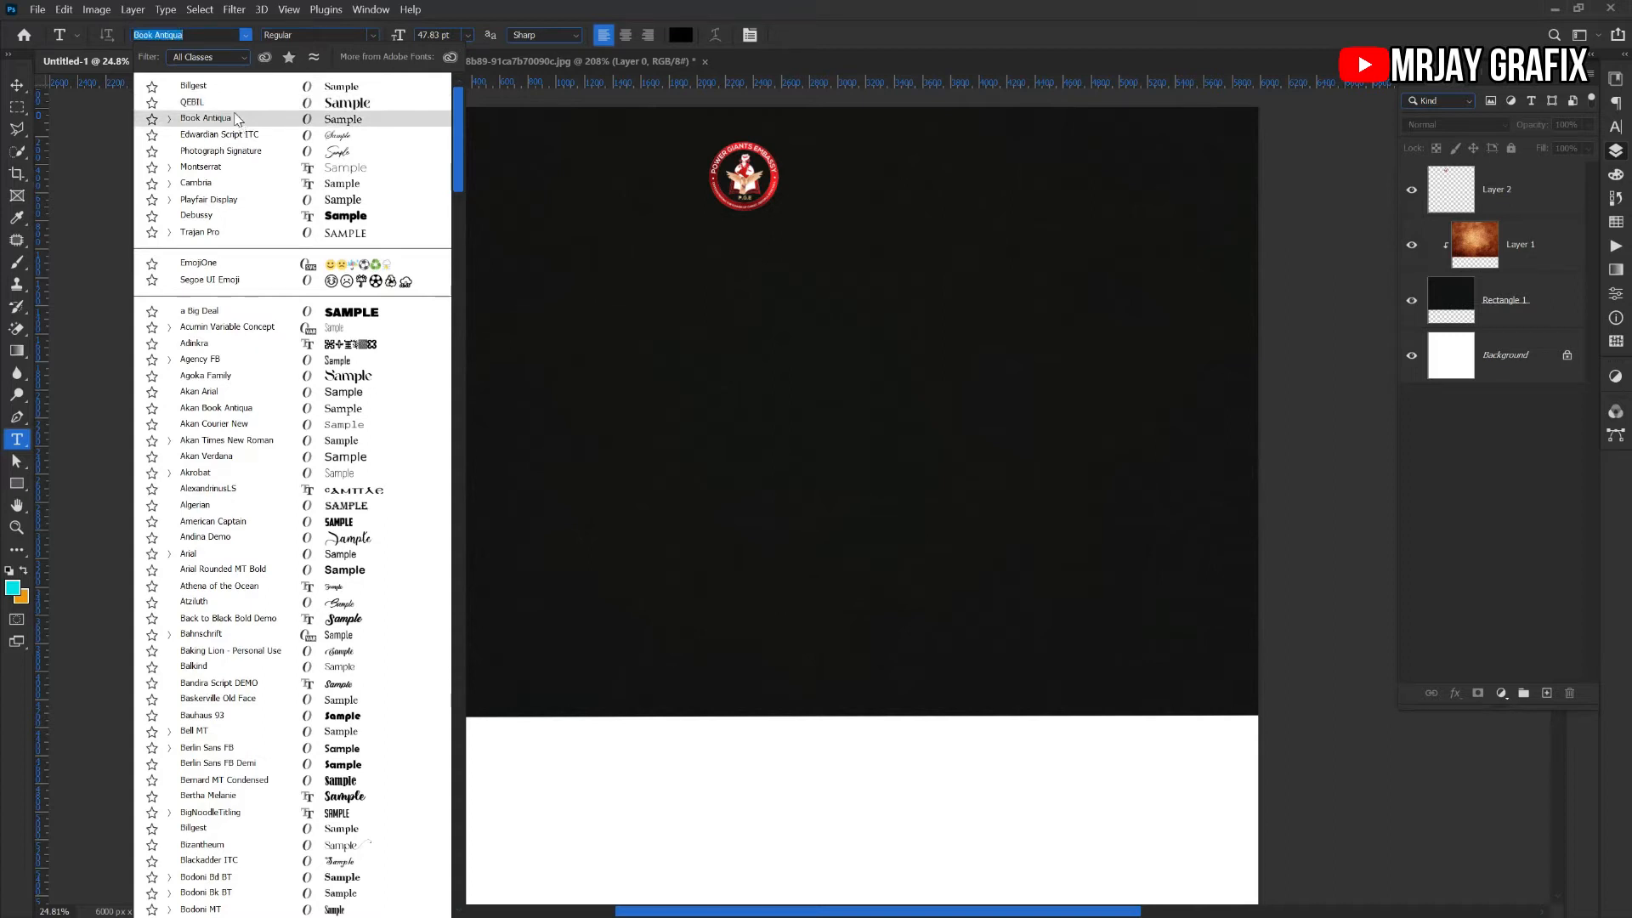
{"action": "left_click", "coordinate": [239, 120]}
Add the text "POWER GIANTS EMBASSY" beside the logo's right side, with each word on its own line
{"action": "left_click", "coordinate": [795, 187]}
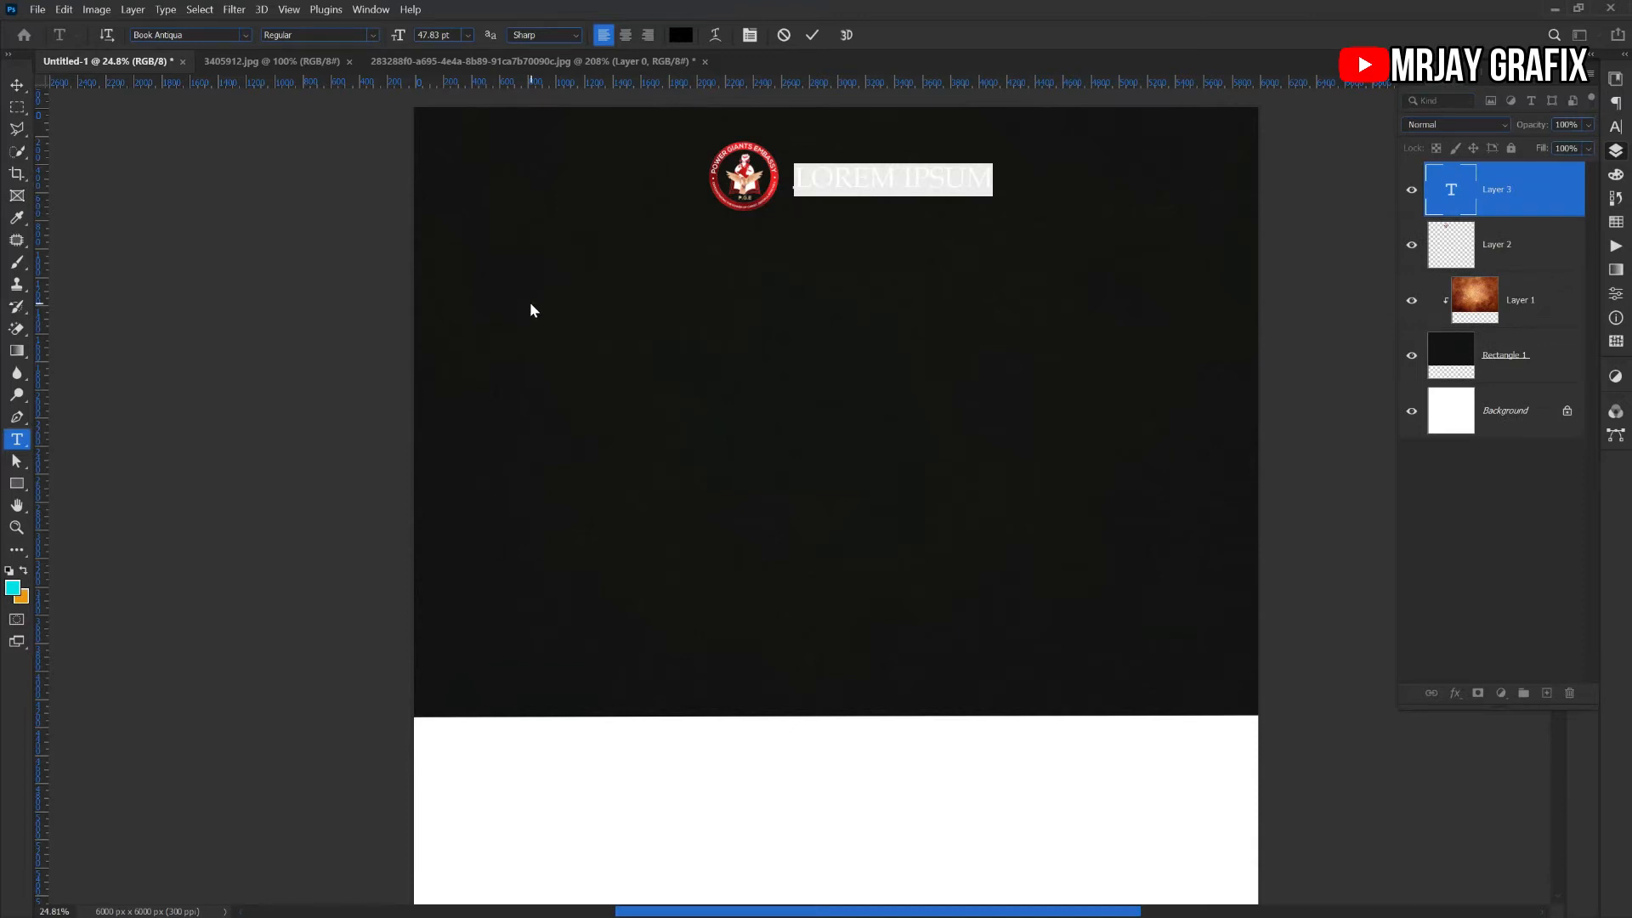
{"action": "type", "text": "POWER"}
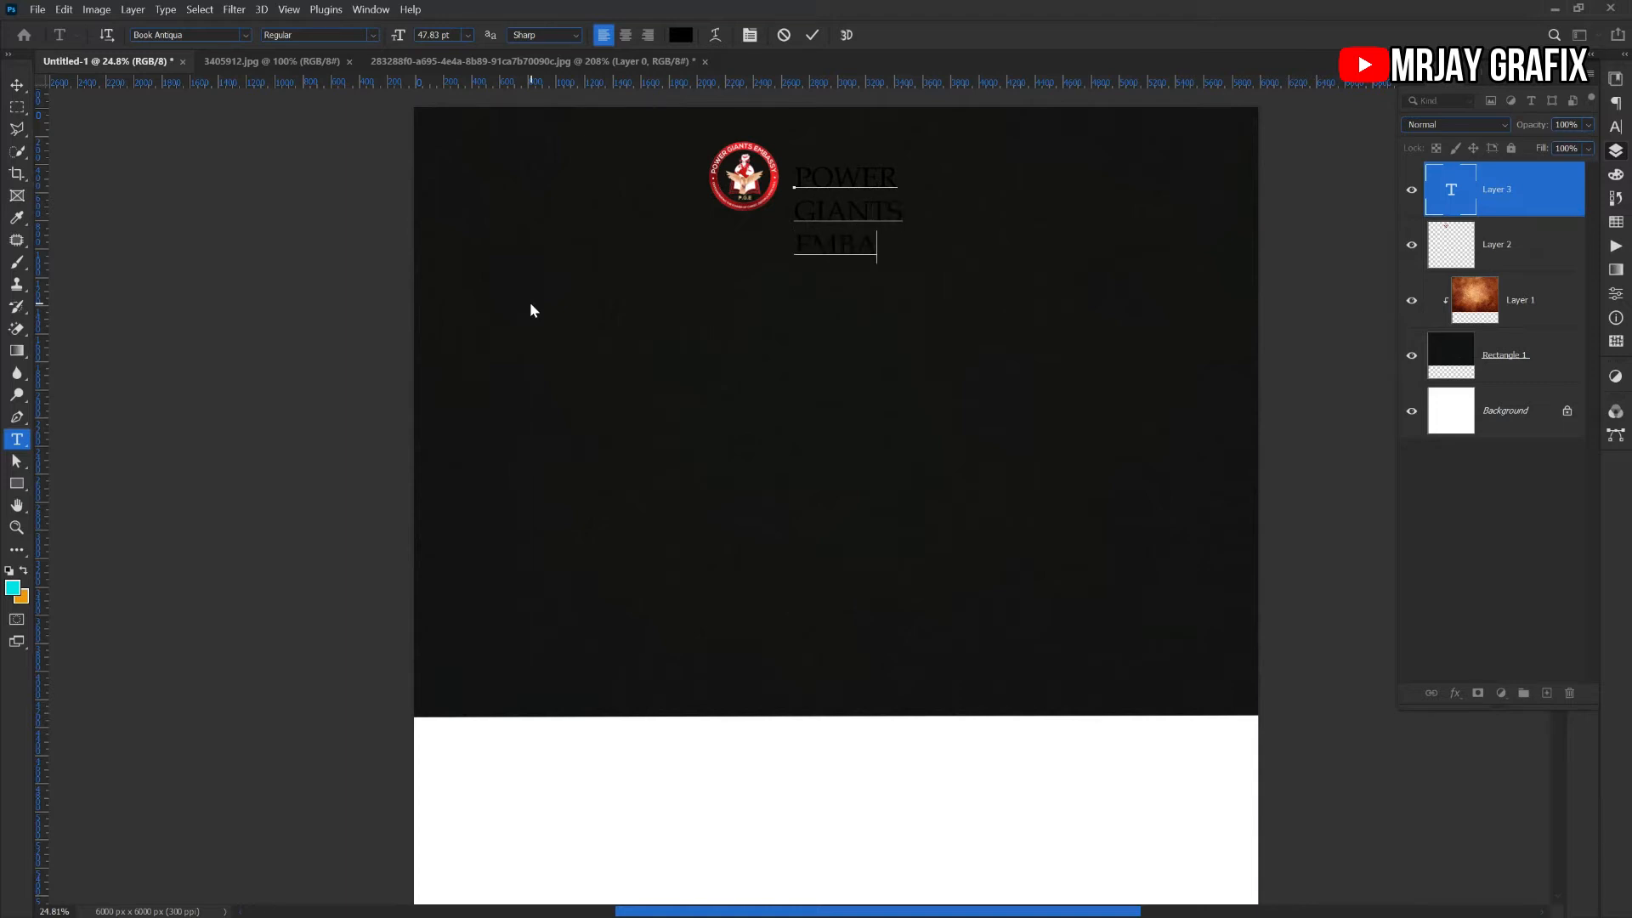
{"action": "scroll", "coordinate": [529, 303], "scroll_direction": "up", "scroll_amount": 1}
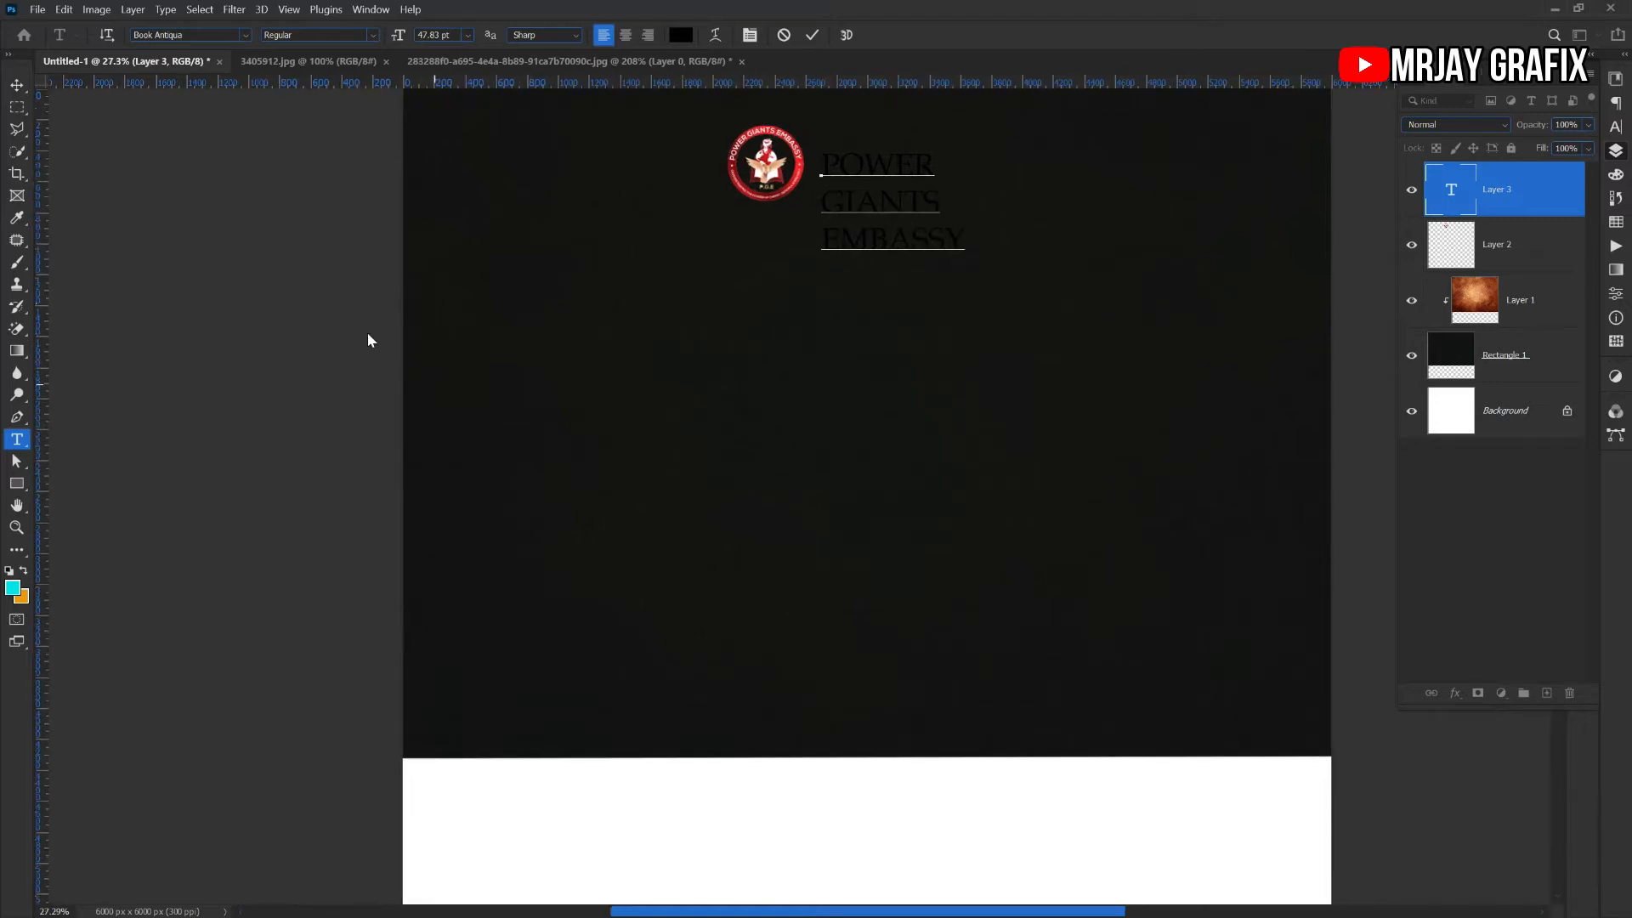
Place the text cursor at the start of the GIANTS line in the header text
{"action": "scroll", "coordinate": [367, 334], "scroll_direction": "down", "scroll_amount": 2}
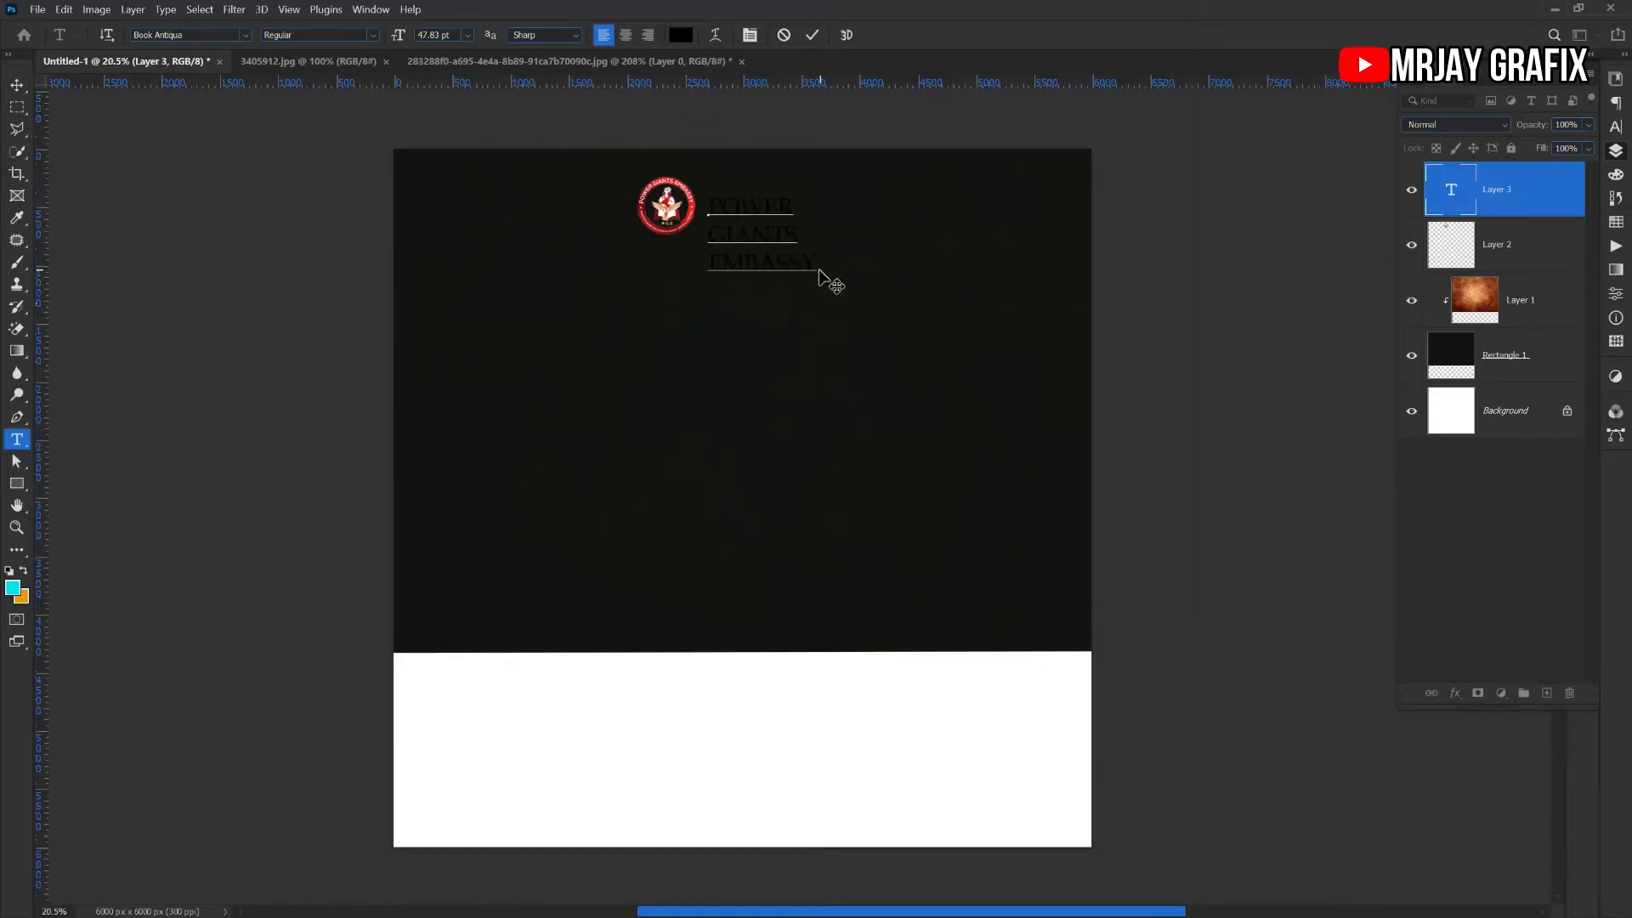
{"action": "left_click_drag", "start_coordinate": [813, 269], "coordinate": [788, 259]}
{"action": "left_click", "coordinate": [708, 243]}
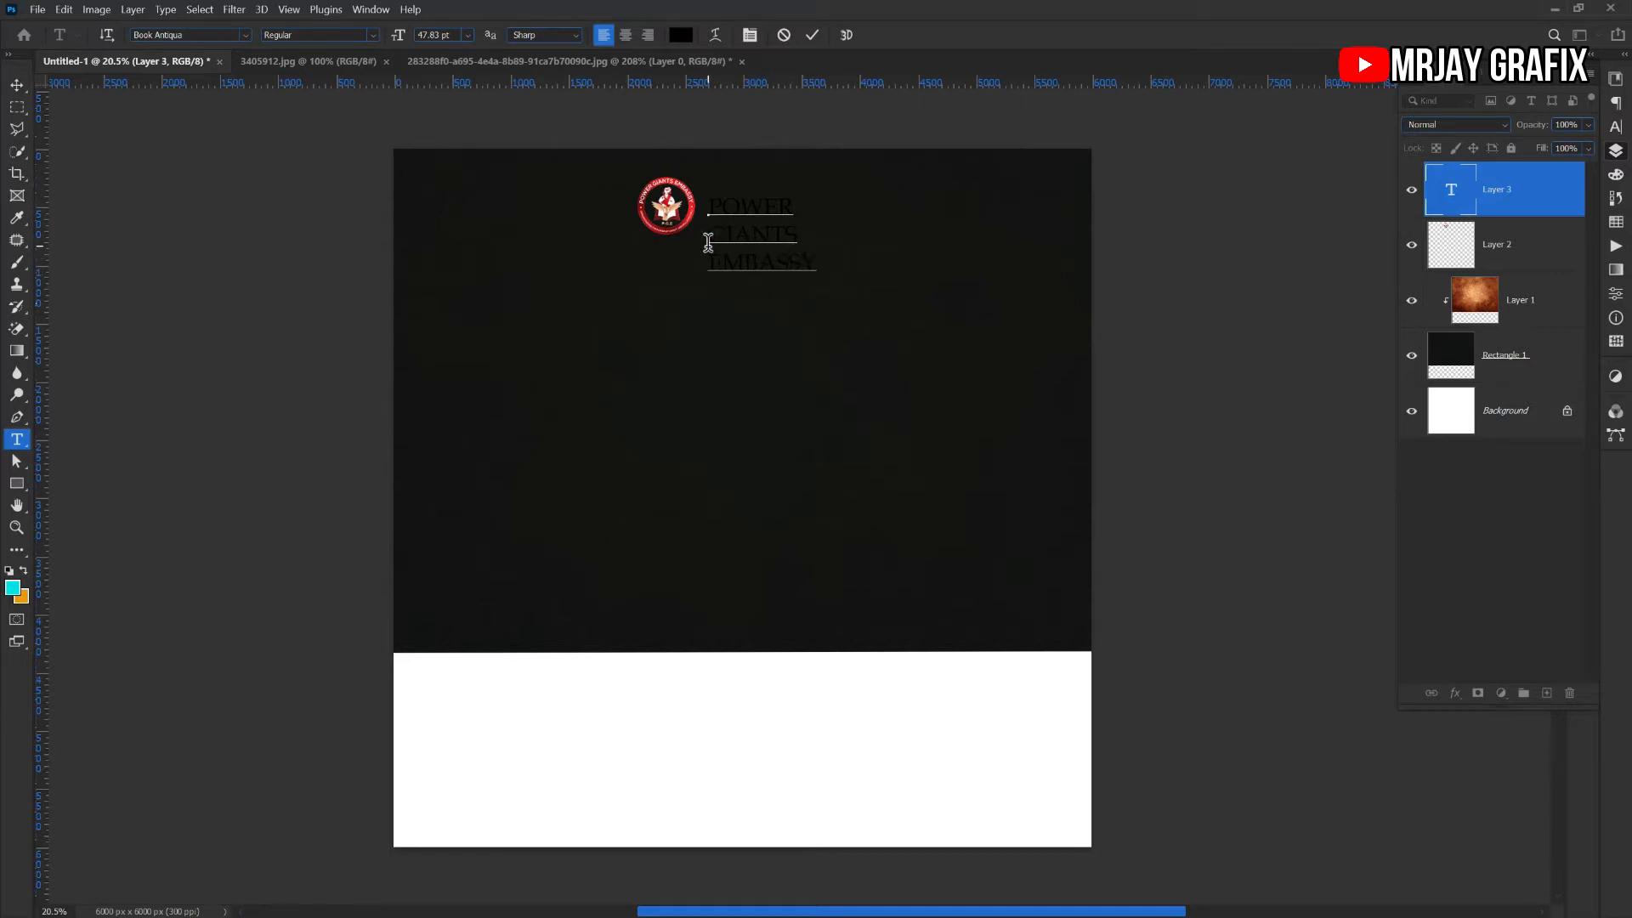
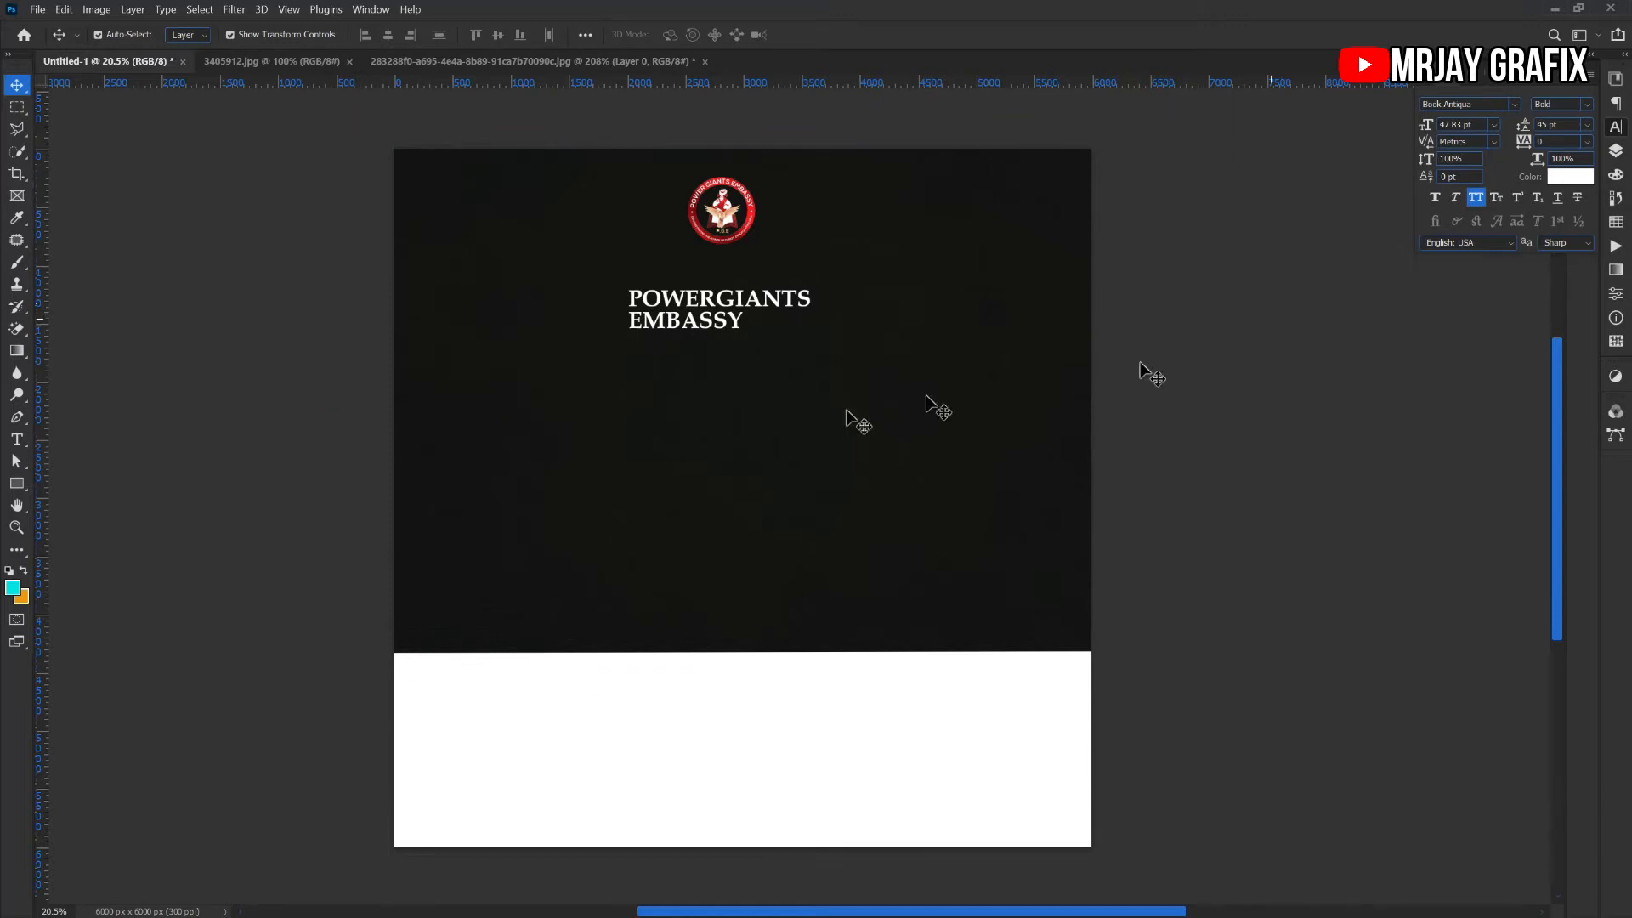
Enlarge the logo slightly and centre it horizontally near the flyer's upper edge
{"action": "left_click", "coordinate": [840, 411]}
{"action": "mouse_move", "coordinate": [743, 230]}
{"action": "left_mouse_down"}
{"action": "mouse_move", "coordinate": [737, 209]}
{"action": "mouse_move", "coordinate": [742, 255]}
{"action": "left_mouse_up"}
{"action": "key", "text": "ctrl+t"}
{"action": "key", "text": "Return"}
Centre-align the POWERGIANTS EMBASSY text and move it directly beneath the logo, centred on it
{"action": "key", "text": "t"}
{"action": "left_click", "coordinate": [686, 319]}
{"action": "key", "text": "ctrl+a"}
{"action": "left_click", "coordinate": [687, 318]}
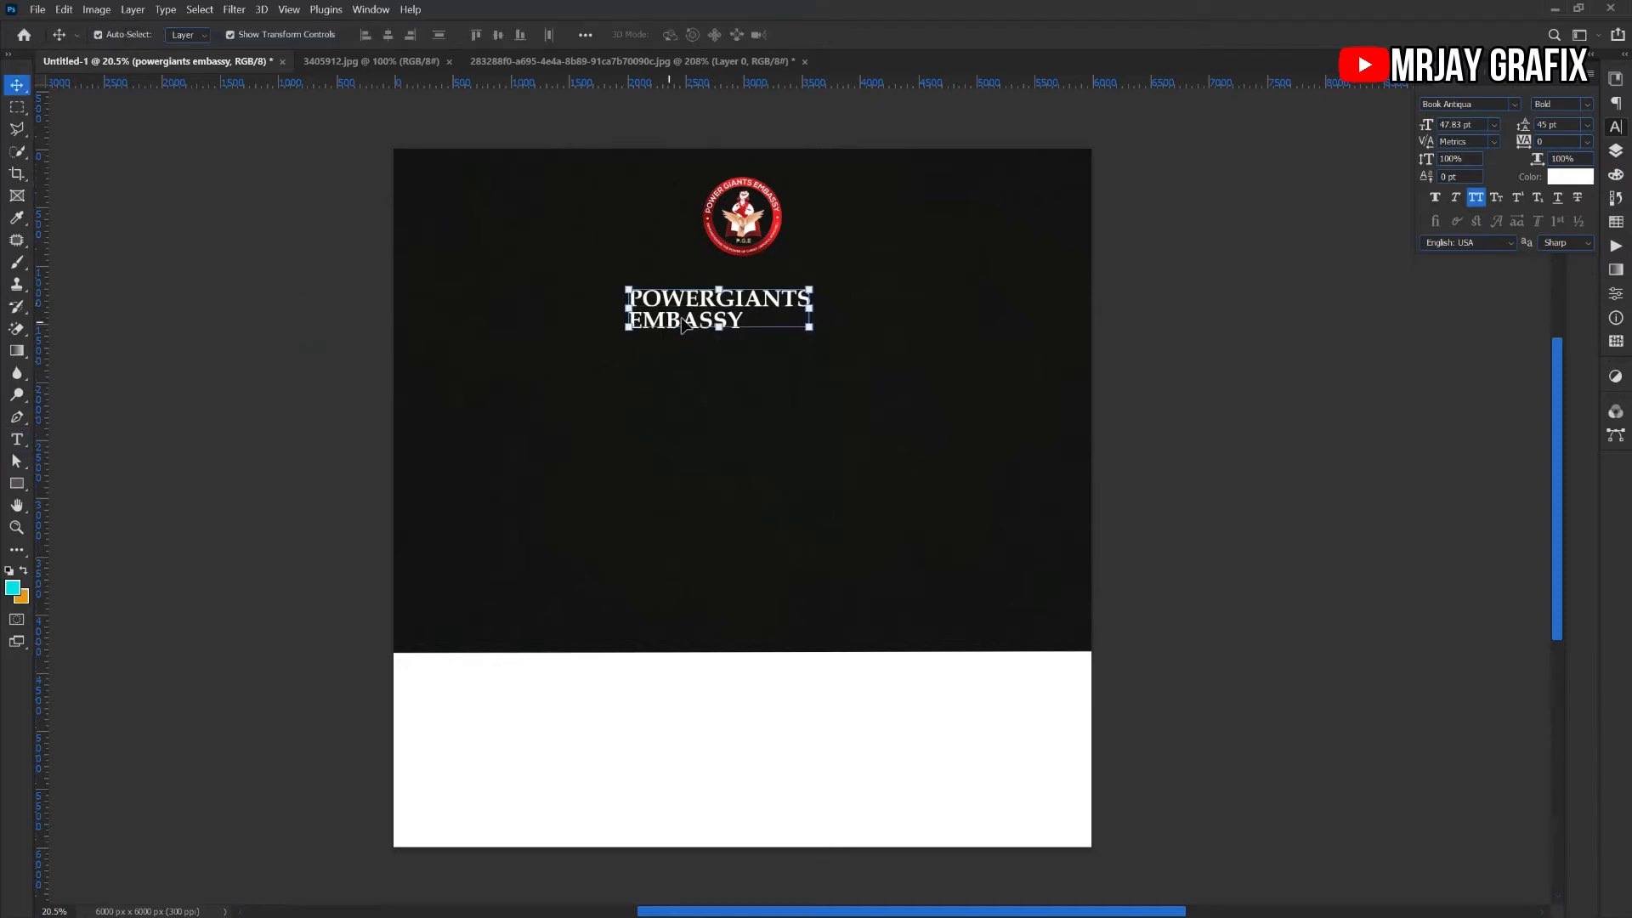
{"action": "key", "text": "ctrl+a"}
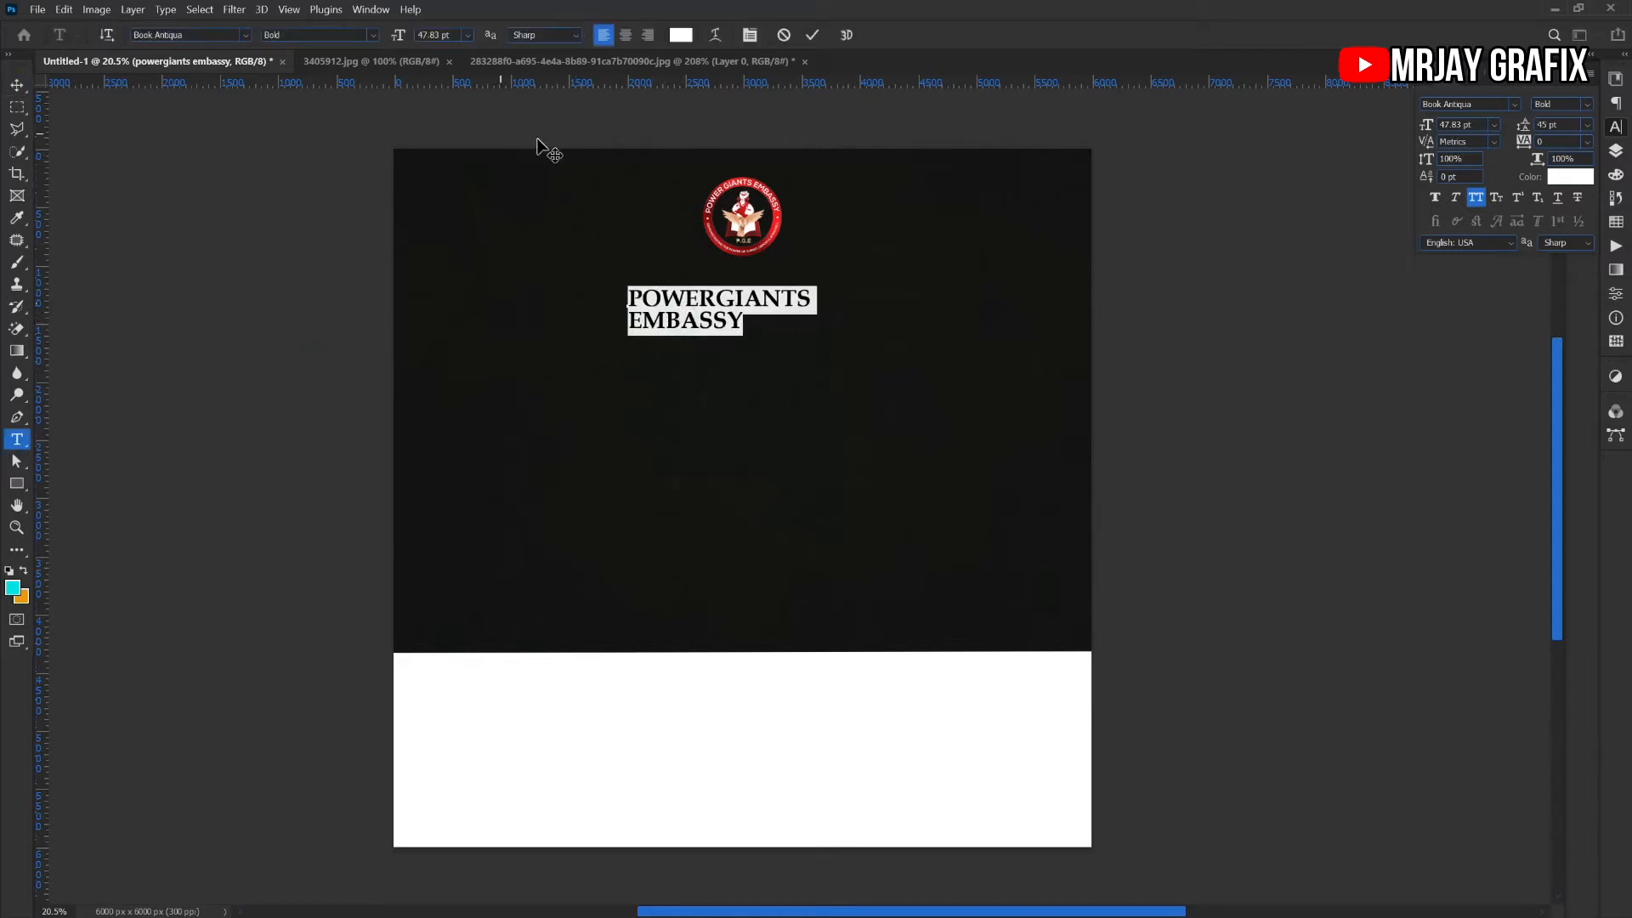
{"action": "left_click", "coordinate": [625, 35]}
{"action": "key", "text": "ctrl+Return"}
{"action": "key", "text": "v"}
{"action": "left_click_drag", "start_coordinate": [576, 313], "coordinate": [690, 284]}
{"action": "left_click", "coordinate": [263, 345]}
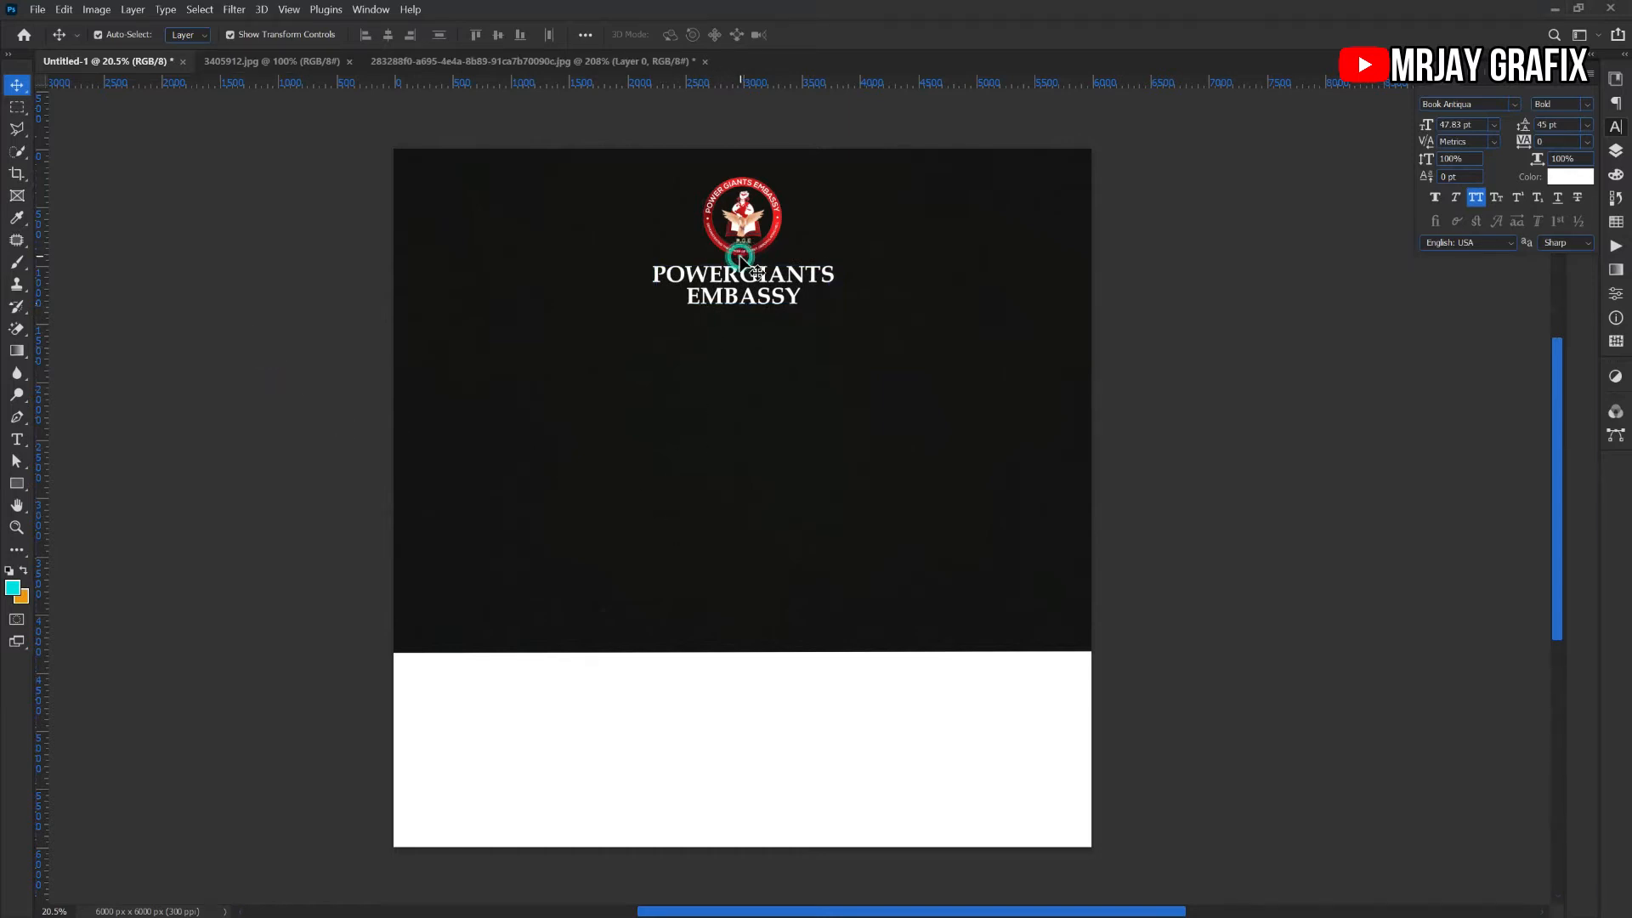
Scale the logo and church name down together proportionally, keeping them centred near the flyer's upper edge
{"action": "left_click", "coordinate": [748, 332]}
{"action": "left_click", "coordinate": [743, 299]}
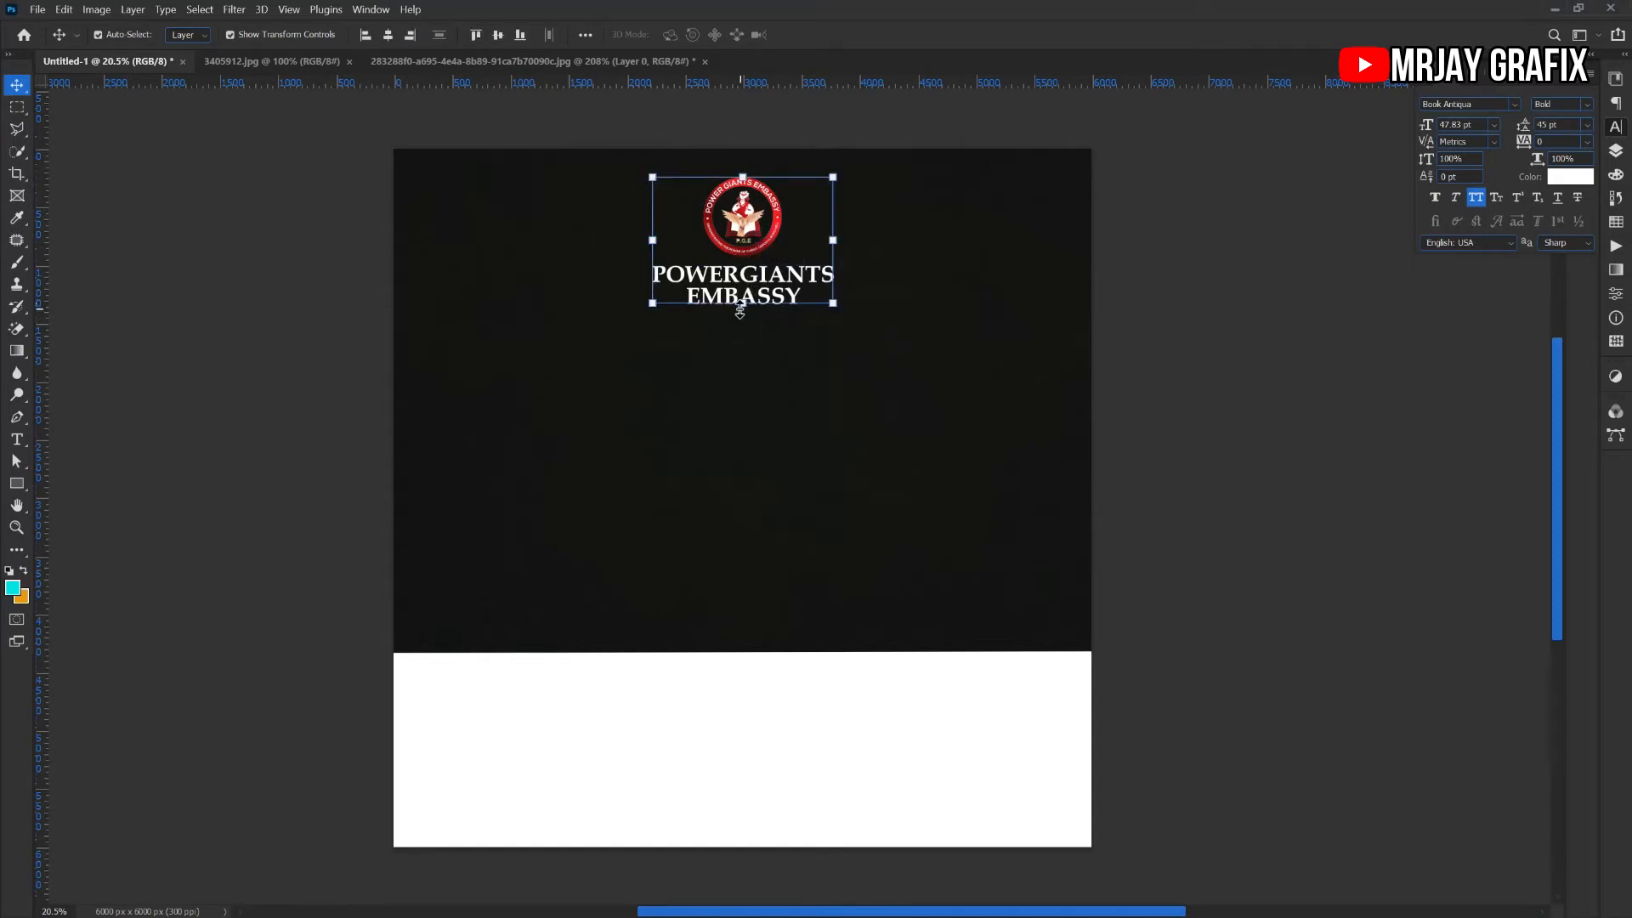
{"action": "key", "text": "ctrl+t"}
{"action": "left_click_drag", "start_coordinate": [734, 312], "coordinate": [769, 280]}
{"action": "left_click", "coordinate": [295, 291]}
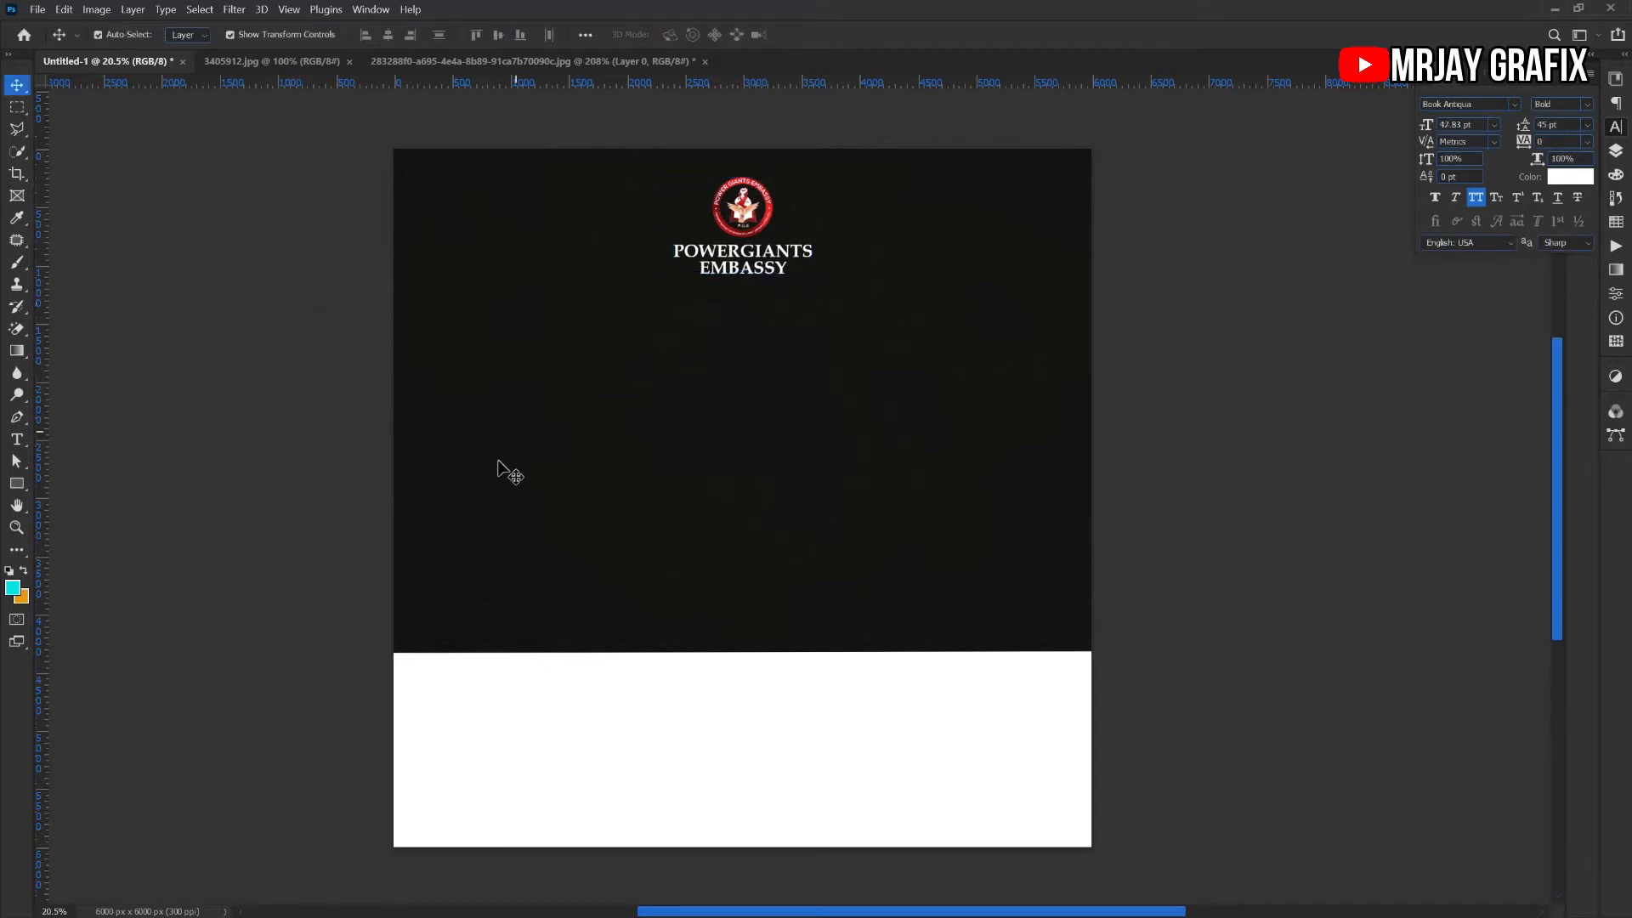
Duplicate the church name text into the middle of the black area, turn off All Caps, and replace its wording with "Singles"
{"action": "left_click", "coordinate": [745, 270]}
{"action": "key", "text": "ctrl"}
{"action": "left_click_drag", "start_coordinate": [745, 271], "coordinate": [688, 406]}
{"action": "double_click", "coordinate": [689, 406]}
{"action": "left_click", "coordinate": [1478, 200]}
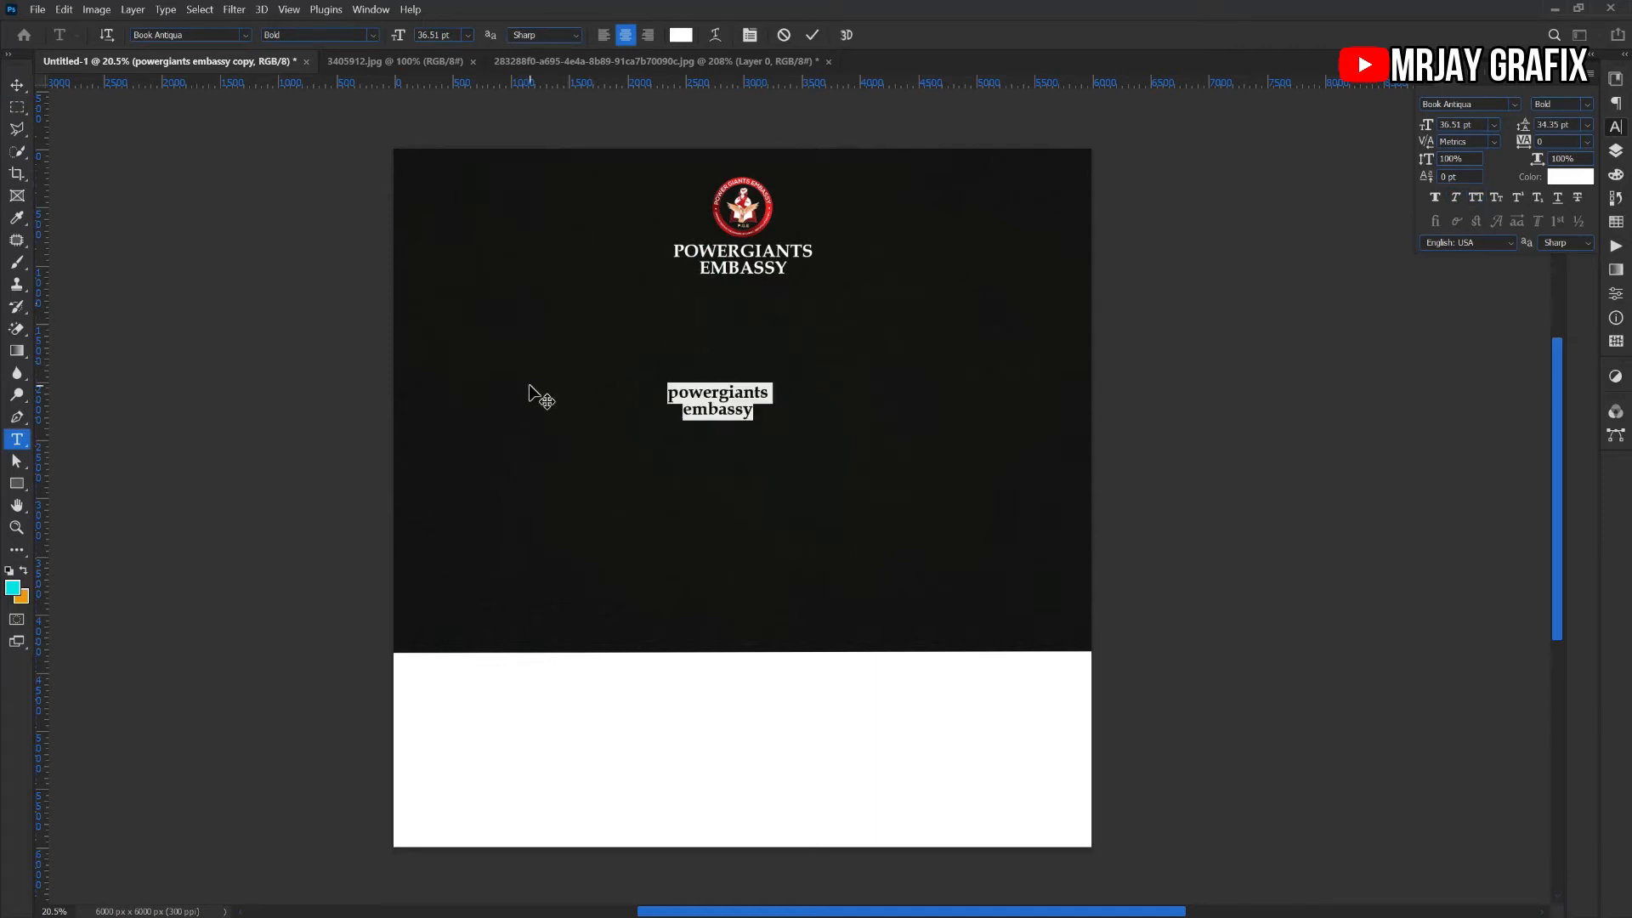
{"action": "type", "text": "Singl"}
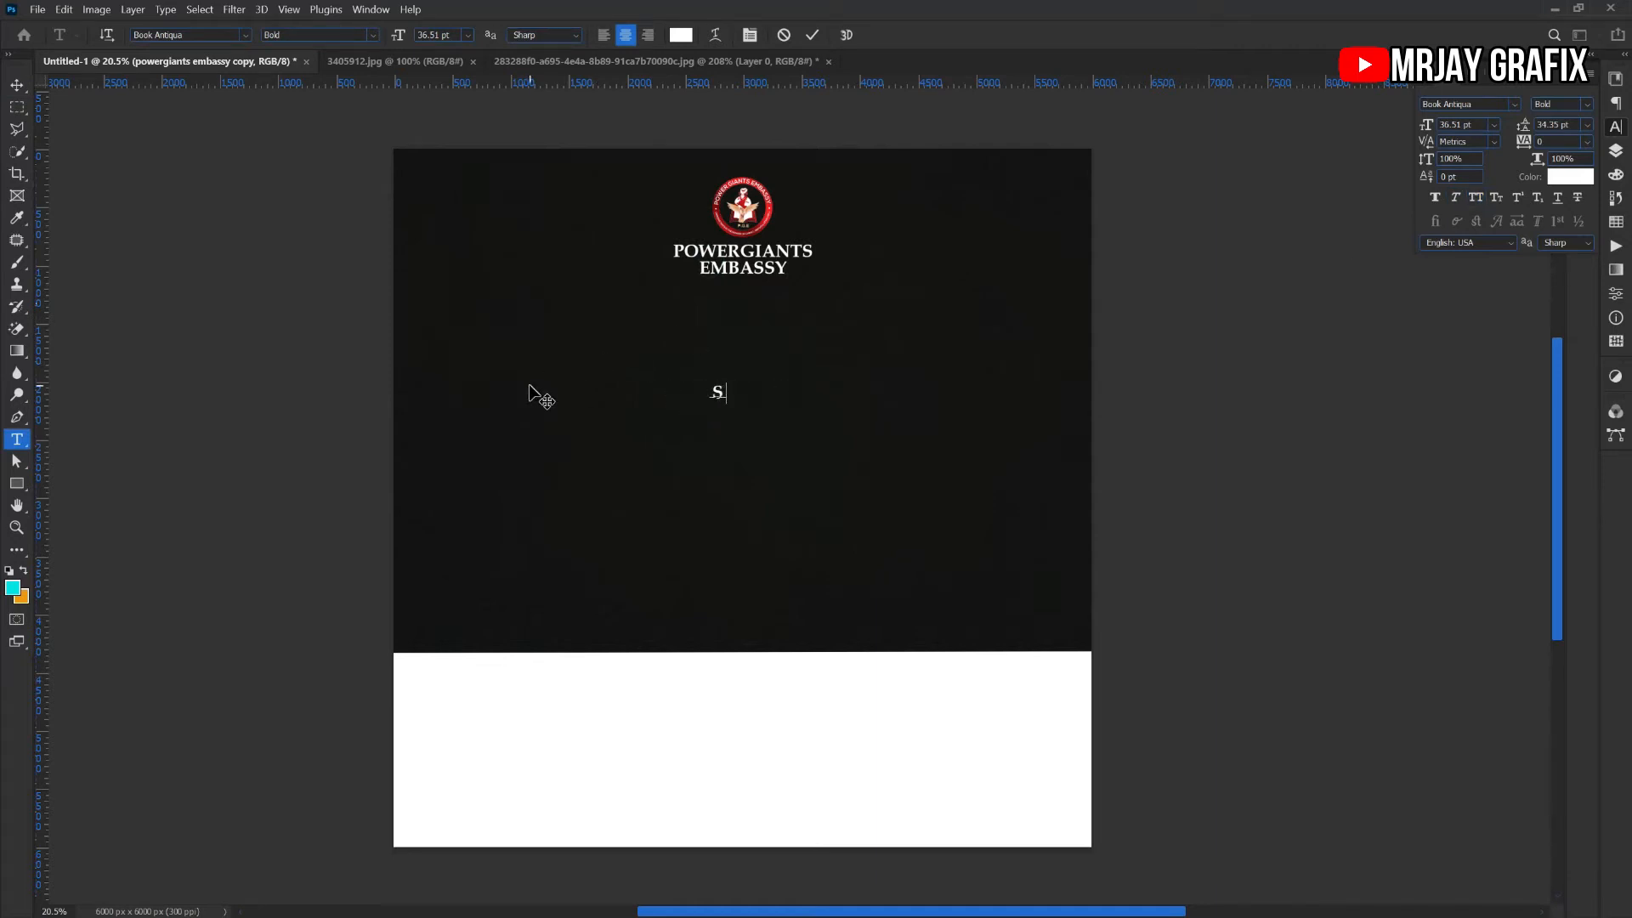
{"action": "type", "text": "es"}
Scale the Singles text proportionally to about 551% and centre it below the church name
{"action": "left_click", "coordinate": [16, 82]}
{"action": "left_click", "coordinate": [682, 405]}
{"action": "left_click_drag", "start_coordinate": [682, 410], "coordinate": [536, 501]}
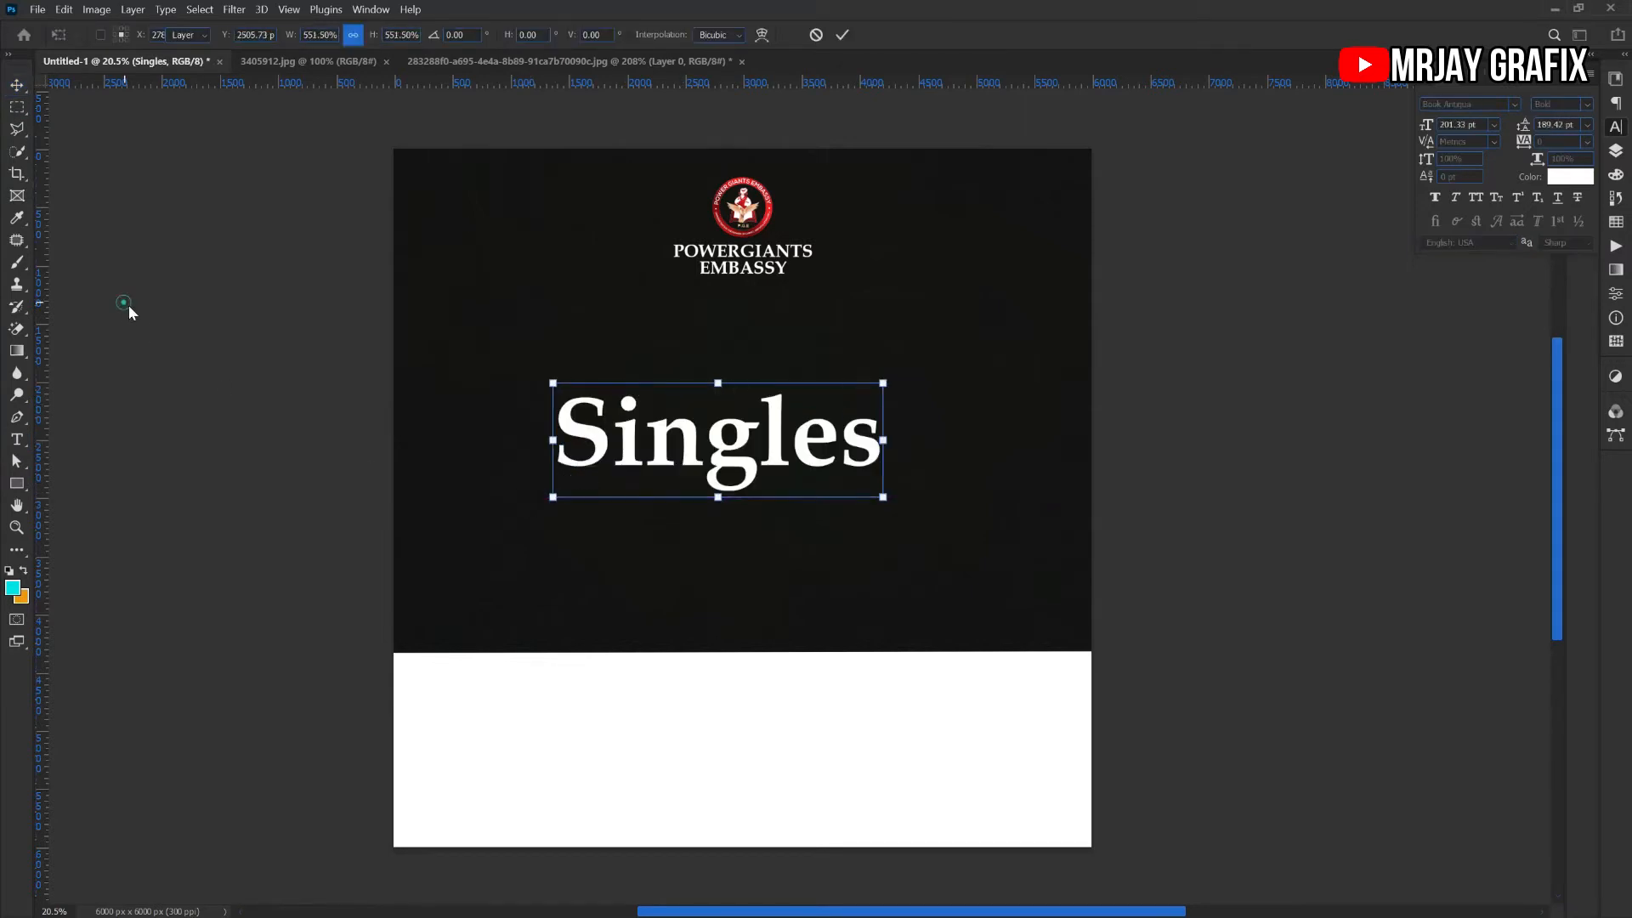
{"action": "left_click", "coordinate": [251, 389]}
{"action": "left_click_drag", "start_coordinate": [618, 455], "coordinate": [643, 396]}
Change the Singles title's font to Bilgest Regular
{"action": "double_click", "coordinate": [653, 395]}
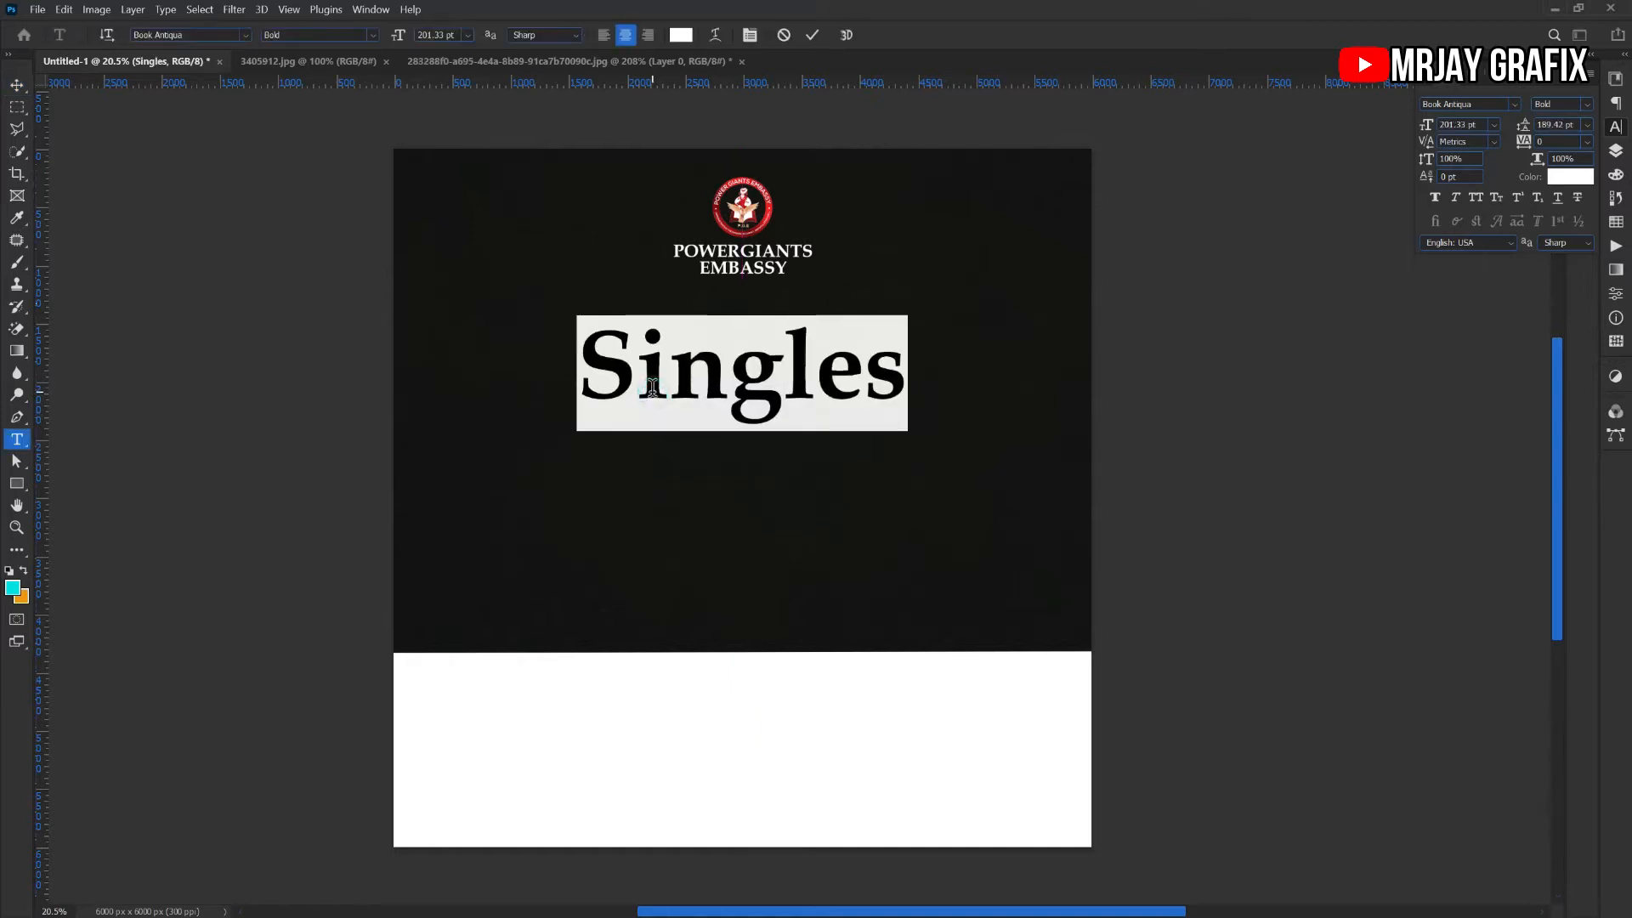
{"action": "left_click", "coordinate": [239, 39]}
{"action": "type", "text": "bil"}
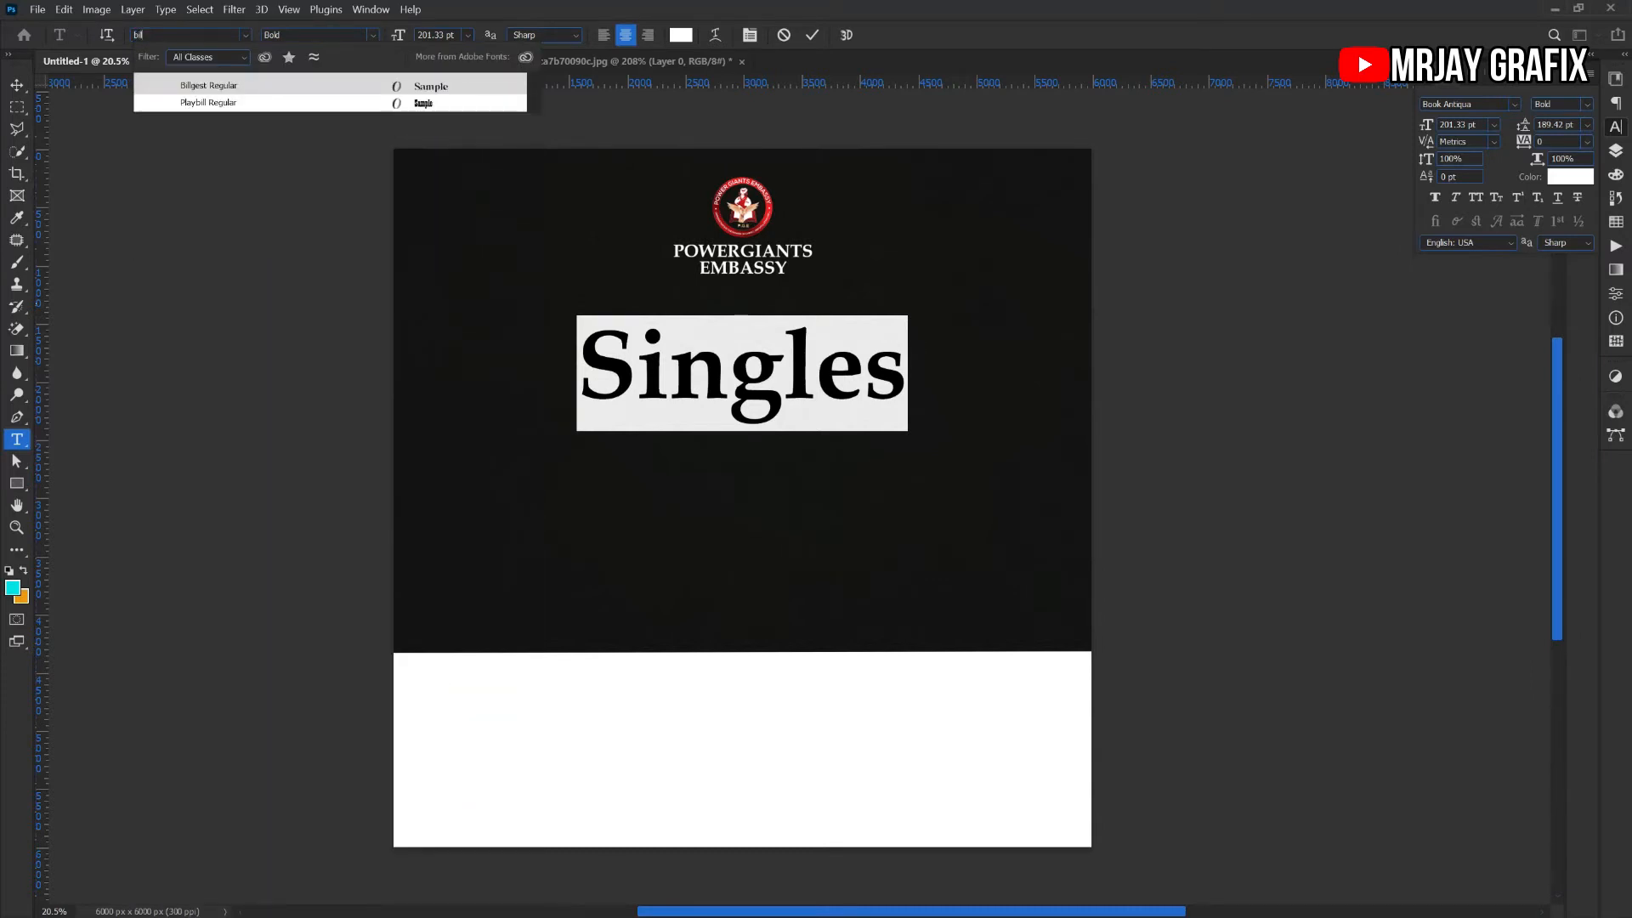
{"action": "key", "text": "Return"}
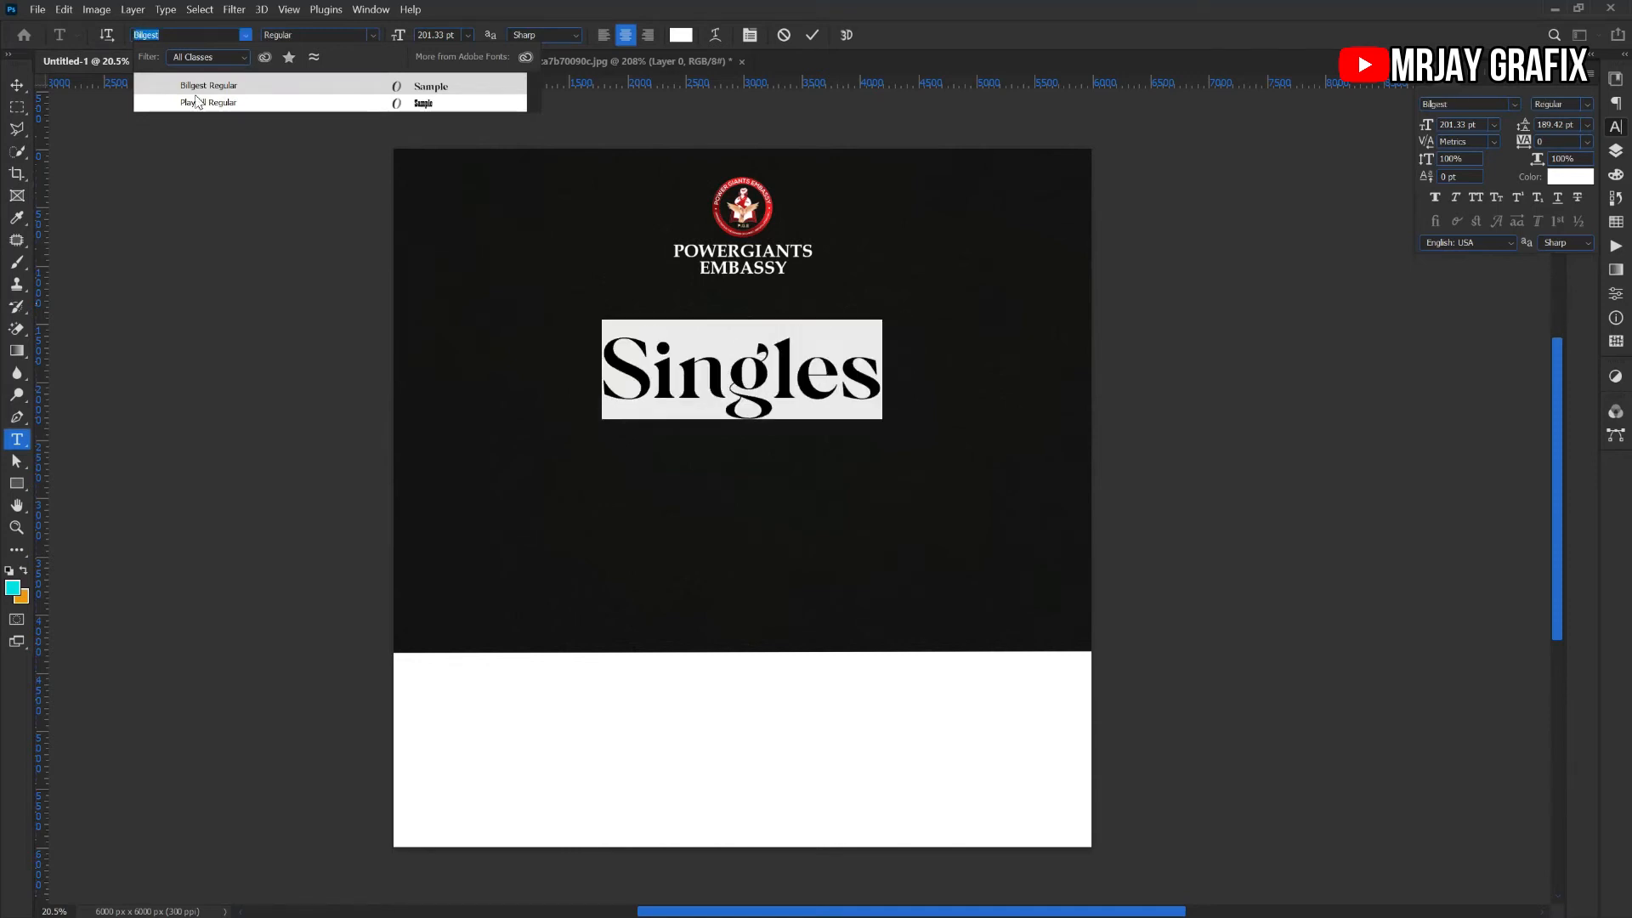
{"action": "key", "text": "Escape"}
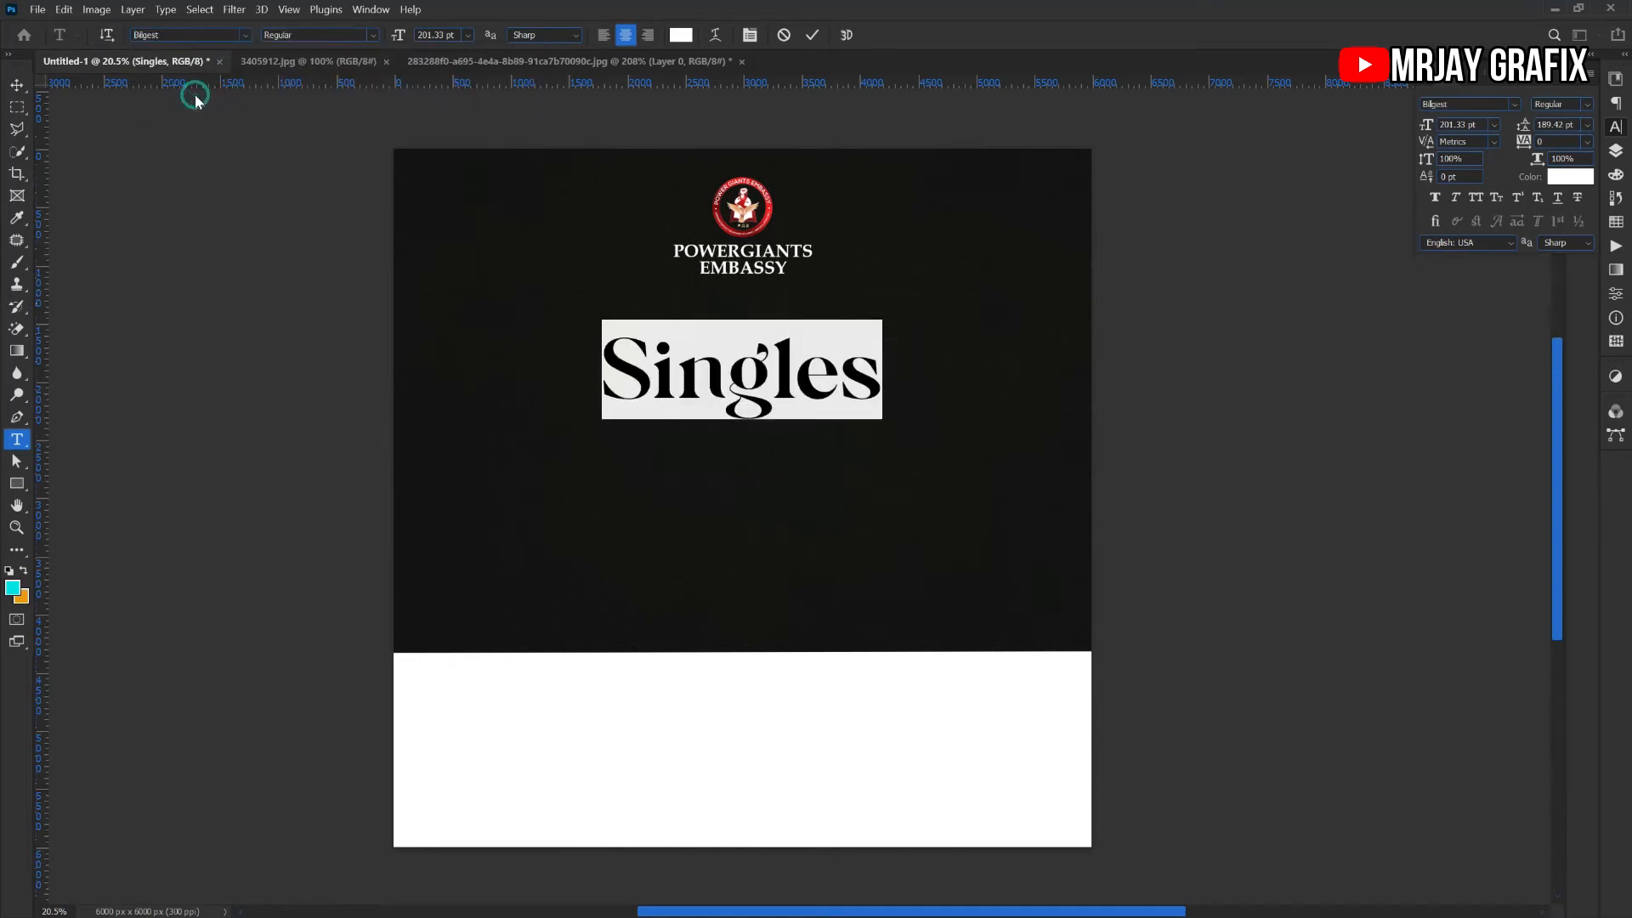
{"action": "left_click", "coordinate": [27, 82]}
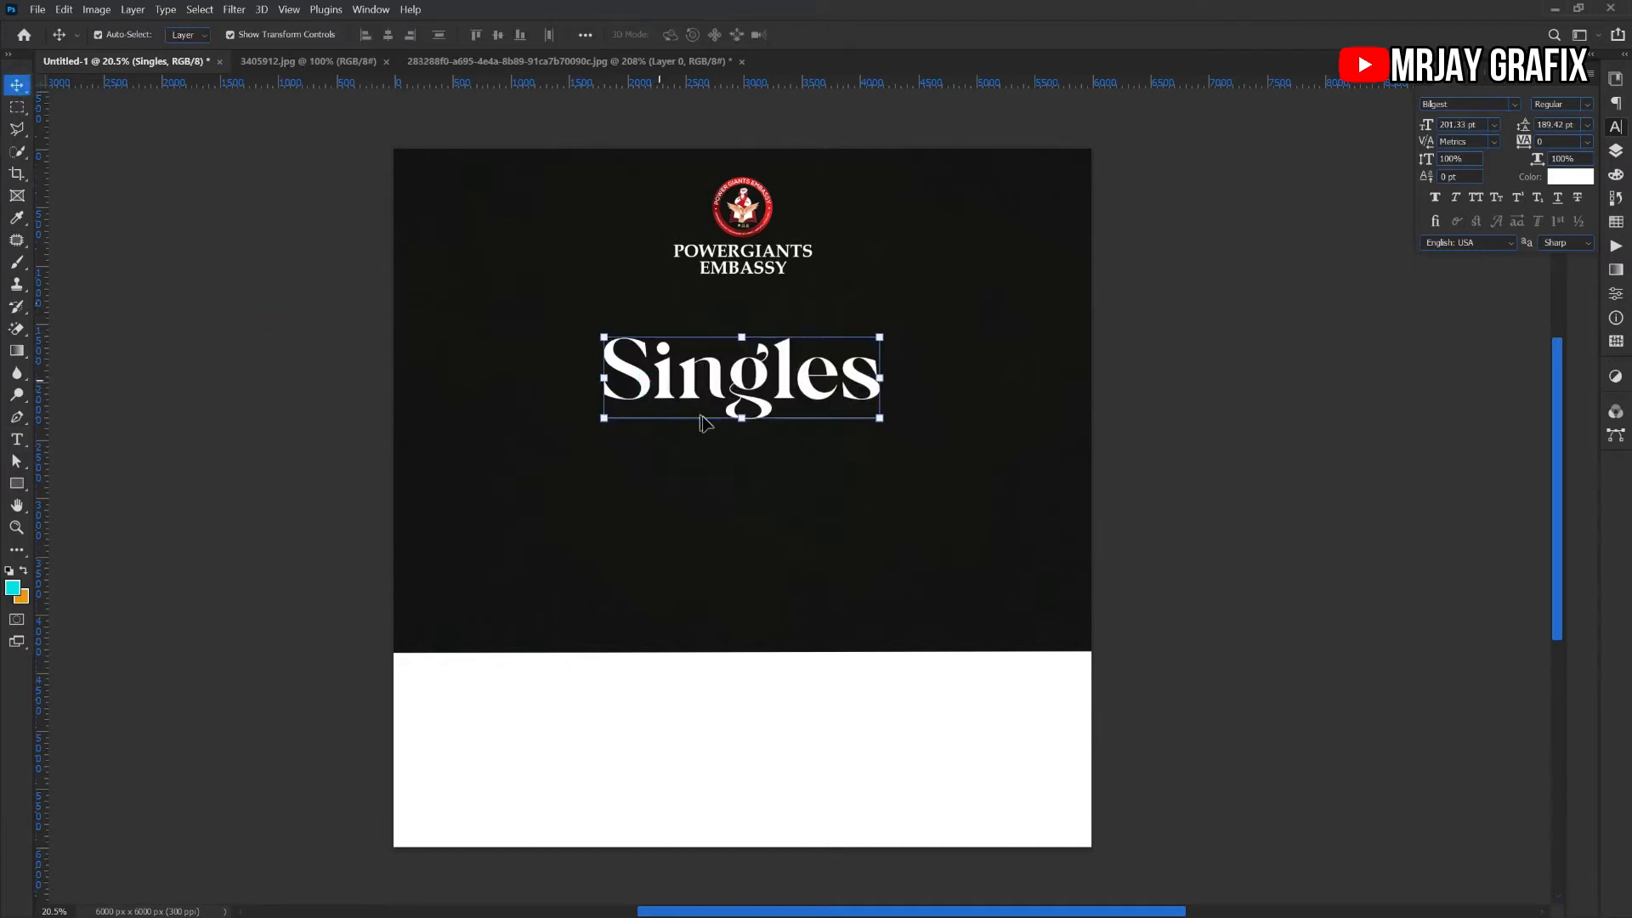
Enlarge the Singles title proportionally to about 125% and set its tracking to -80
{"action": "left_click_drag", "start_coordinate": [738, 419], "coordinate": [730, 458]}
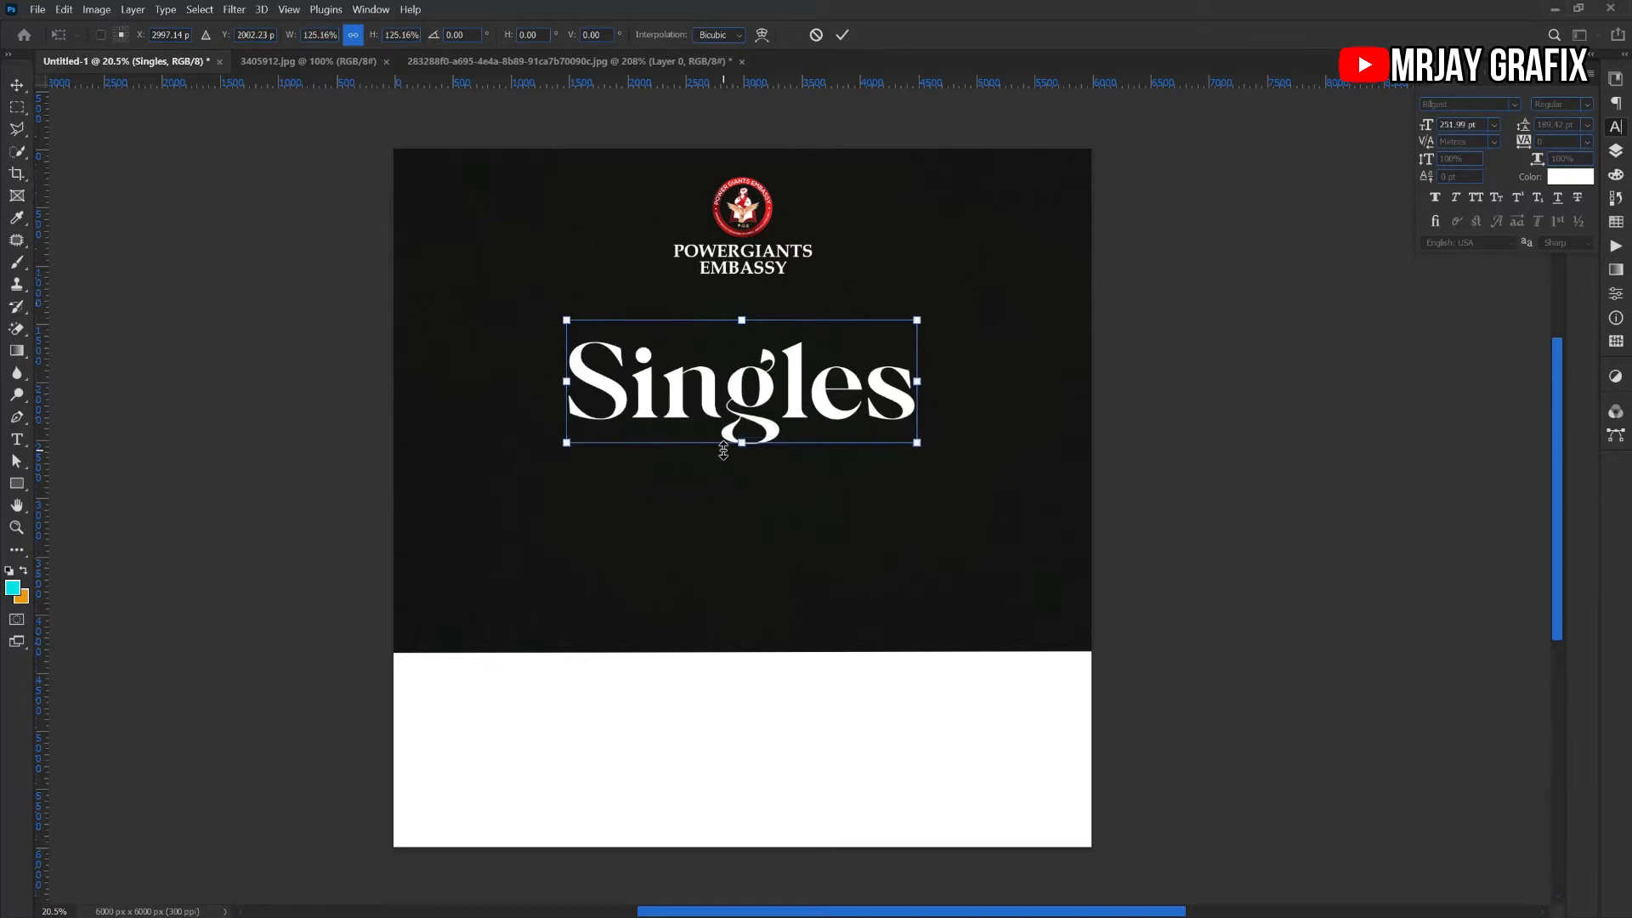
{"action": "key", "text": "Return"}
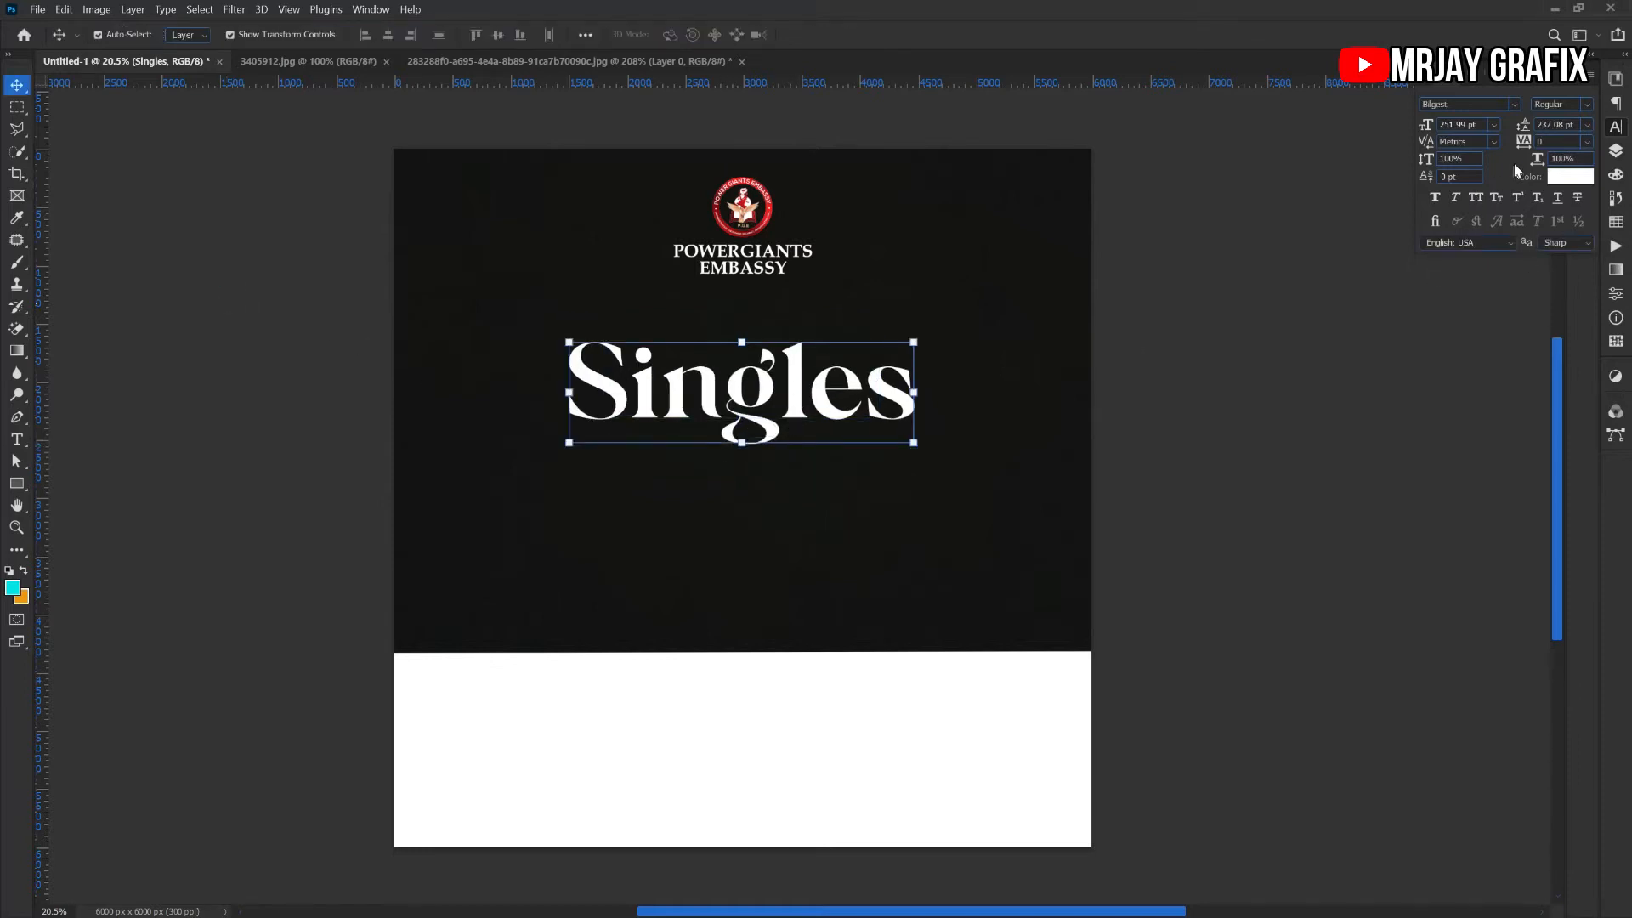
{"action": "left_click", "coordinate": [1525, 146]}
{"action": "type", "text": "-80"}
{"action": "key", "text": "Return"}
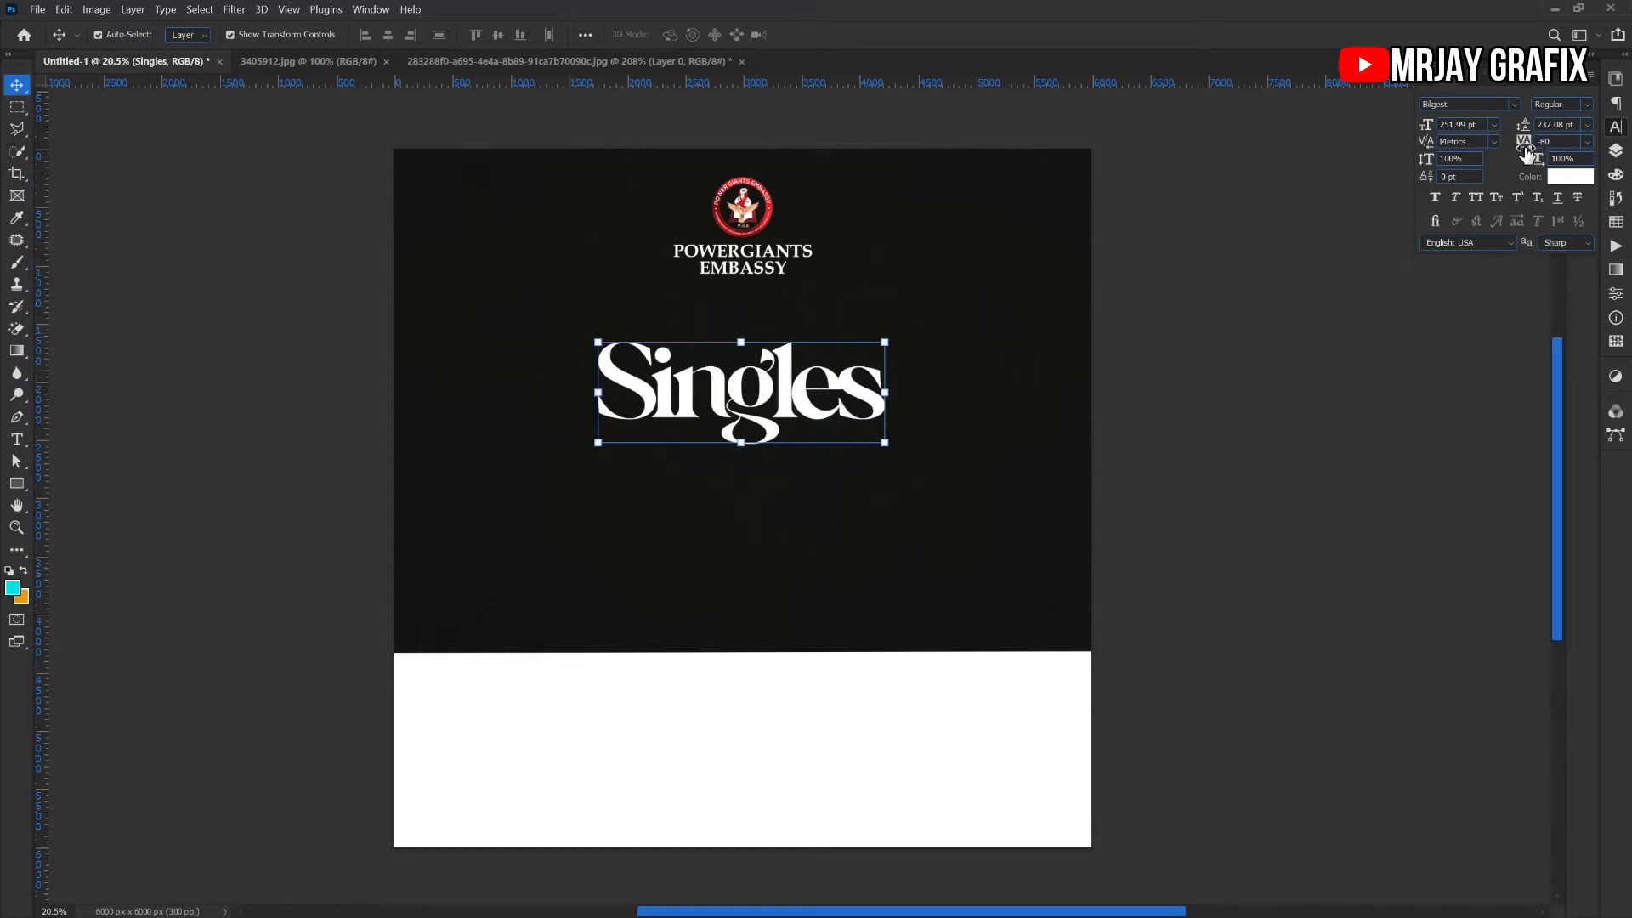
Try a tracking of -100 on the Singles title, and loosen it to -40
{"action": "left_click", "coordinate": [1526, 147]}
{"action": "type", "text": "-100"}
{"action": "key", "text": "Return"}
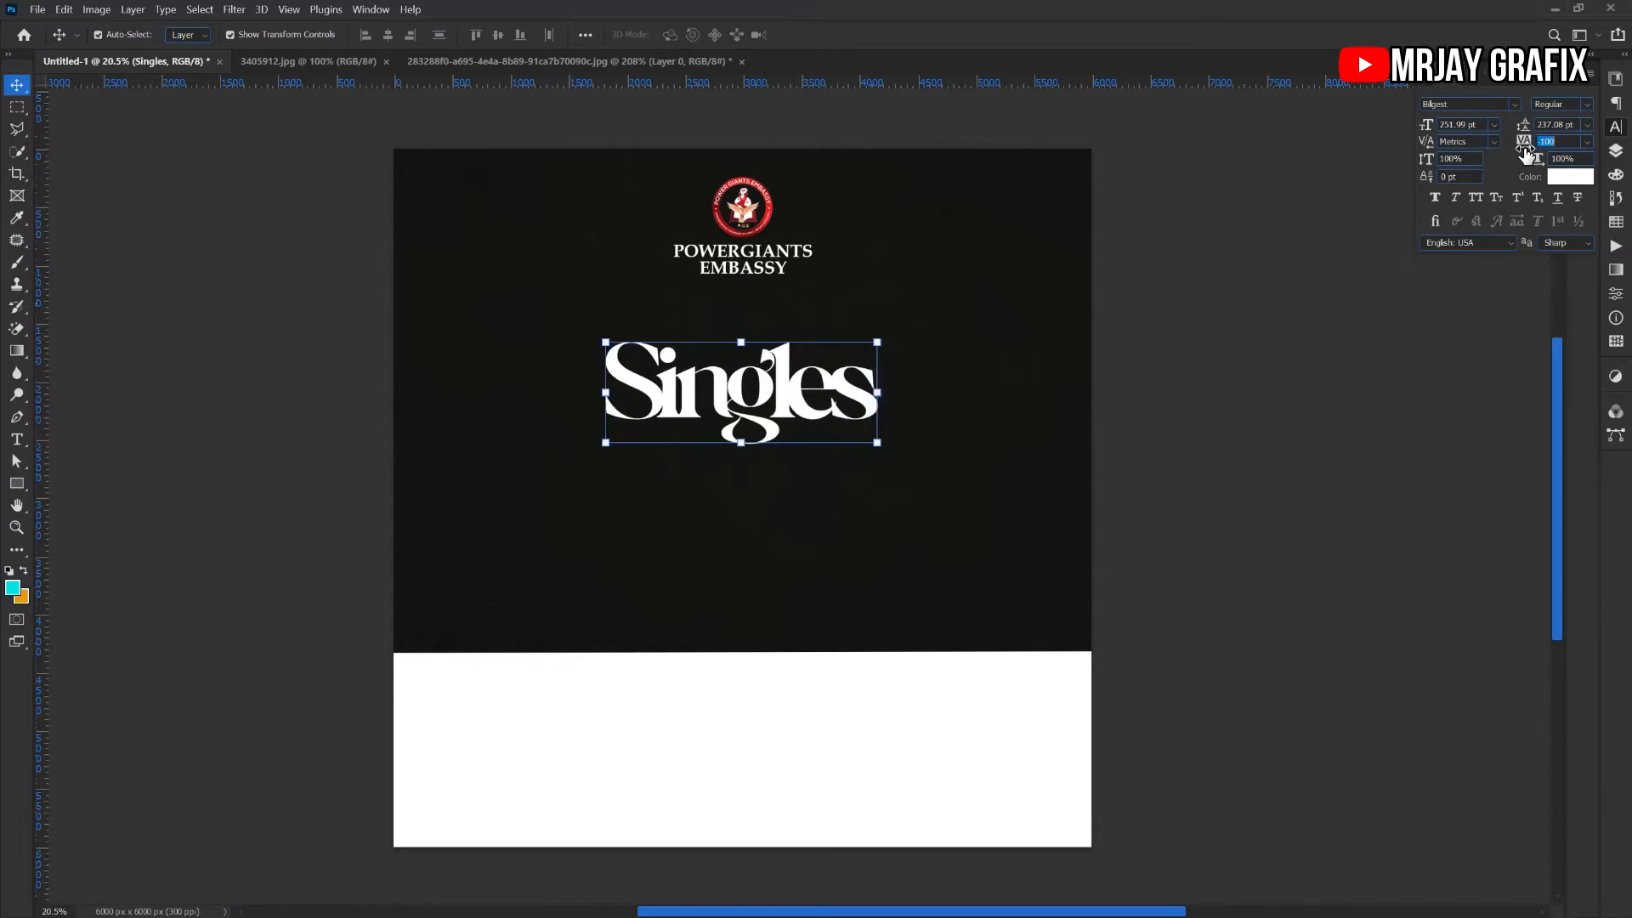
{"action": "key", "text": "Up"}
{"action": "key", "text": "Up"}
{"action": "key", "text": "Up"}
{"action": "key", "text": "Up"}
{"action": "key", "text": "Up"}
{"action": "key", "text": "Up"}
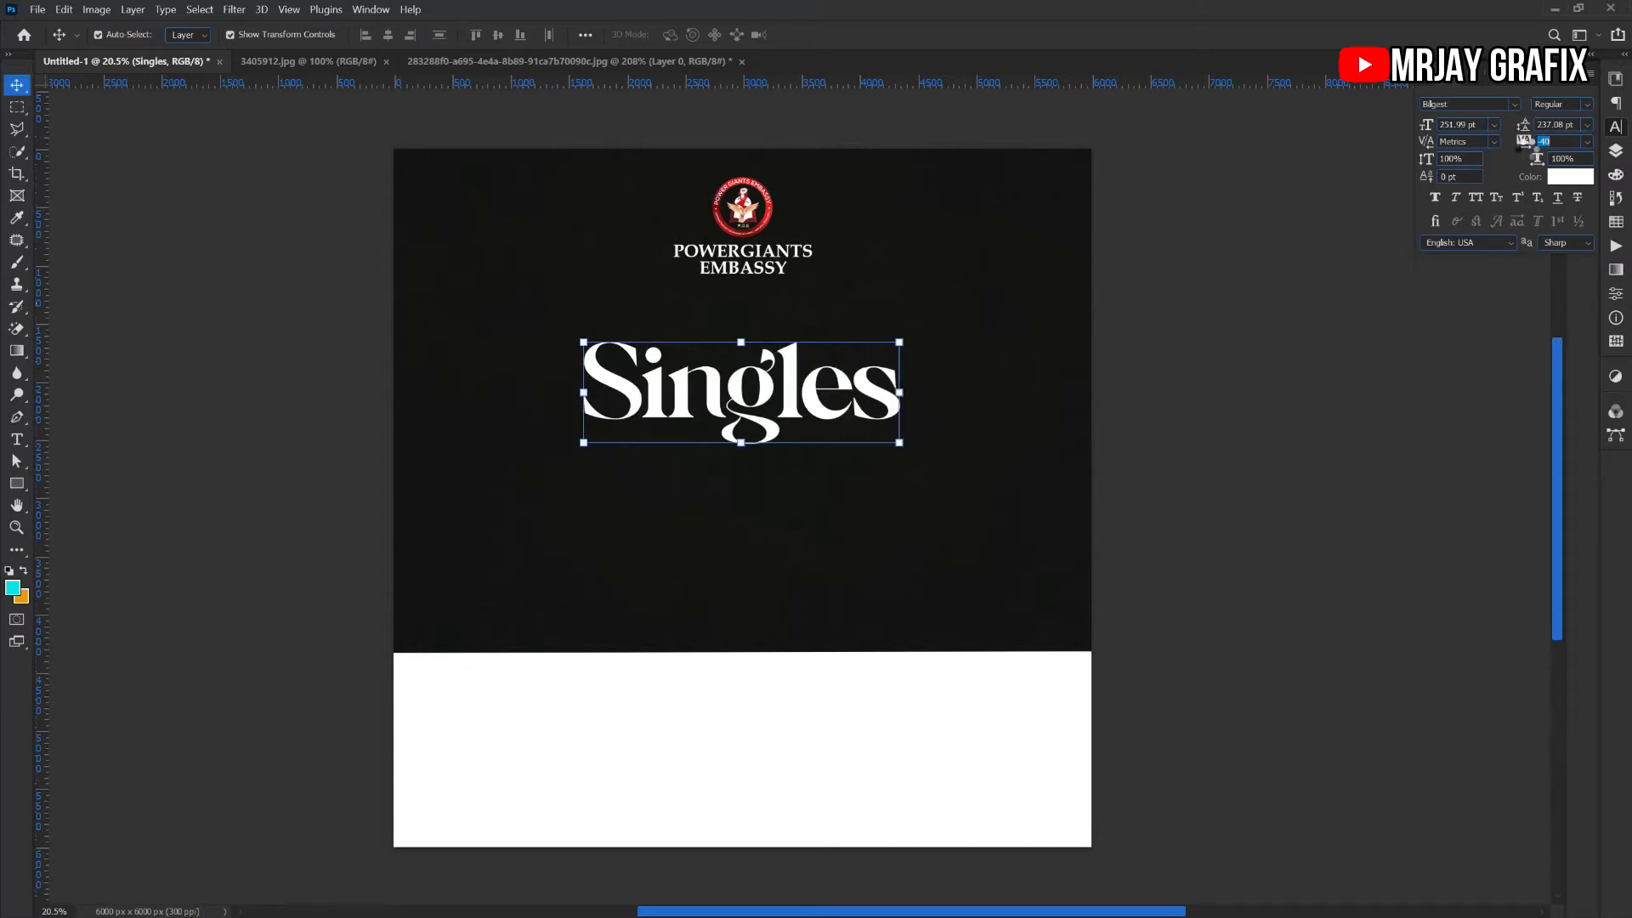
Scale the Singles title up to about 113% and move it up closer to the church name, centred
{"action": "left_click", "coordinate": [437, 339]}
{"action": "left_click", "coordinate": [672, 412]}
{"action": "left_click_drag", "start_coordinate": [737, 441], "coordinate": [742, 467]}
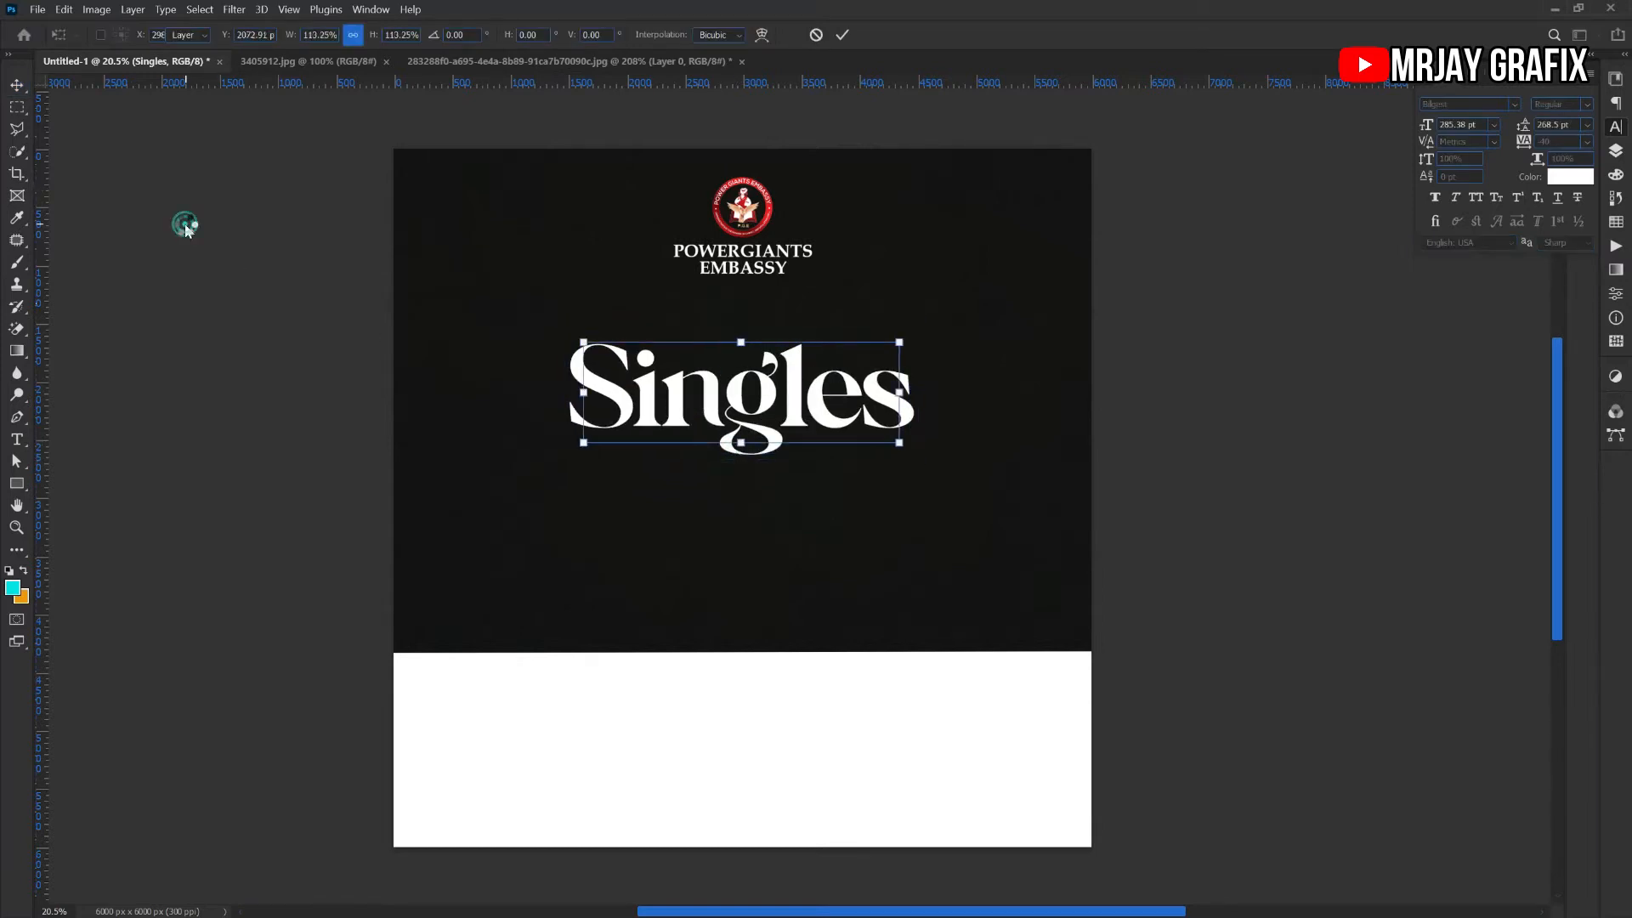
{"action": "left_click", "coordinate": [185, 226]}
{"action": "left_click_drag", "start_coordinate": [733, 425], "coordinate": [732, 404]}
{"action": "left_click", "coordinate": [326, 326]}
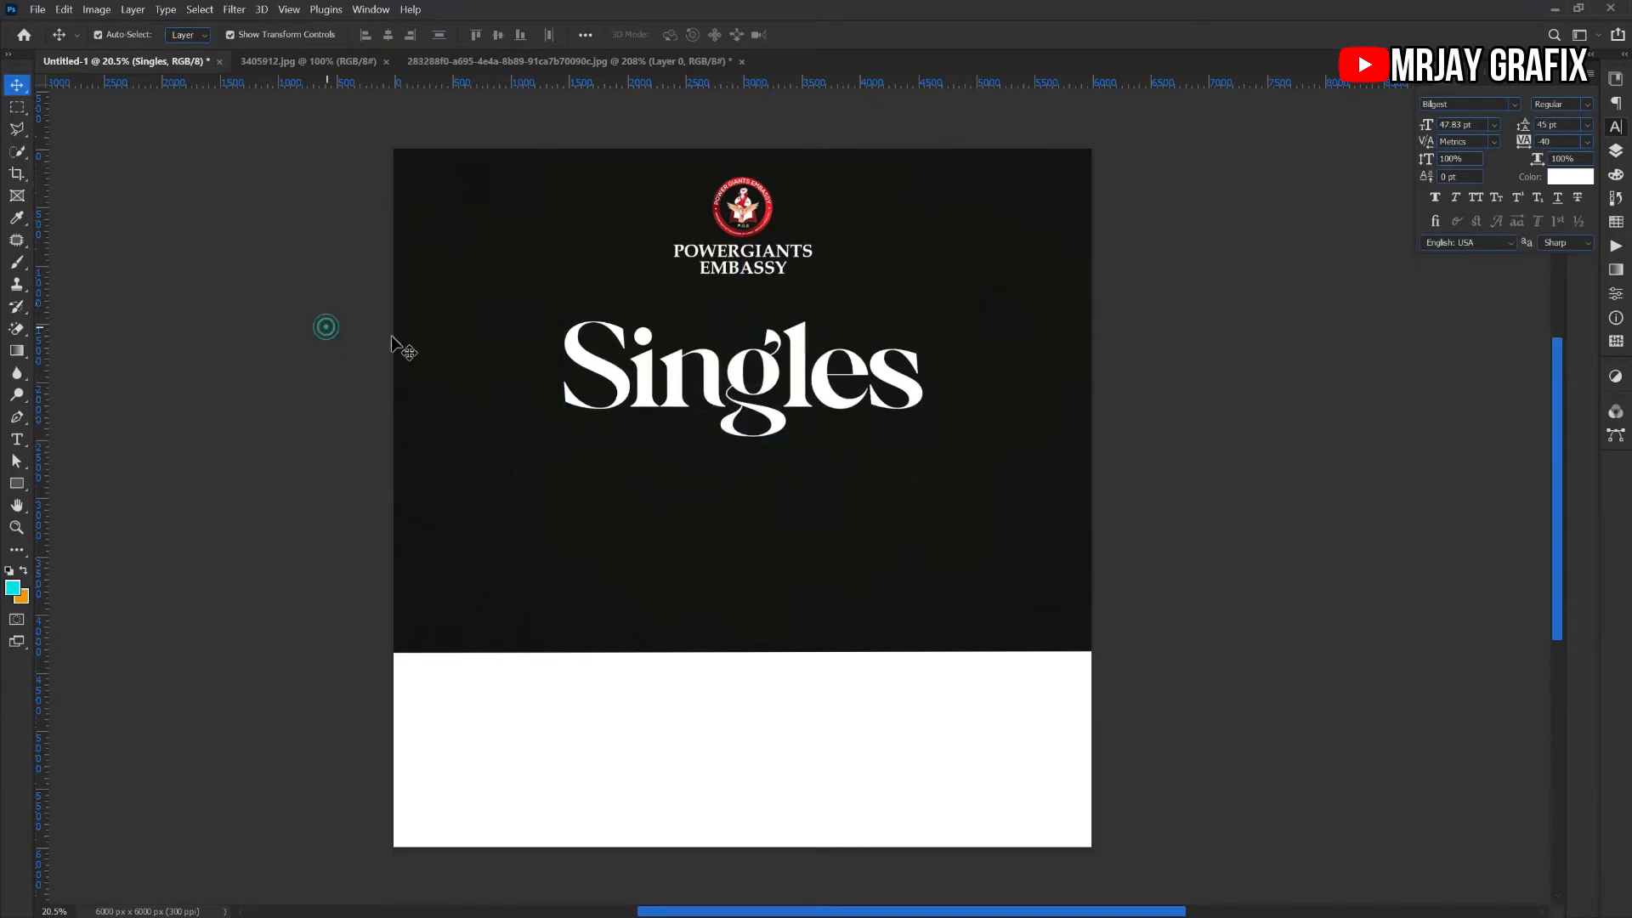
Duplicate the Singles title directly below the original and change the copy's text to "Conference"
{"action": "left_click", "coordinate": [695, 384]}
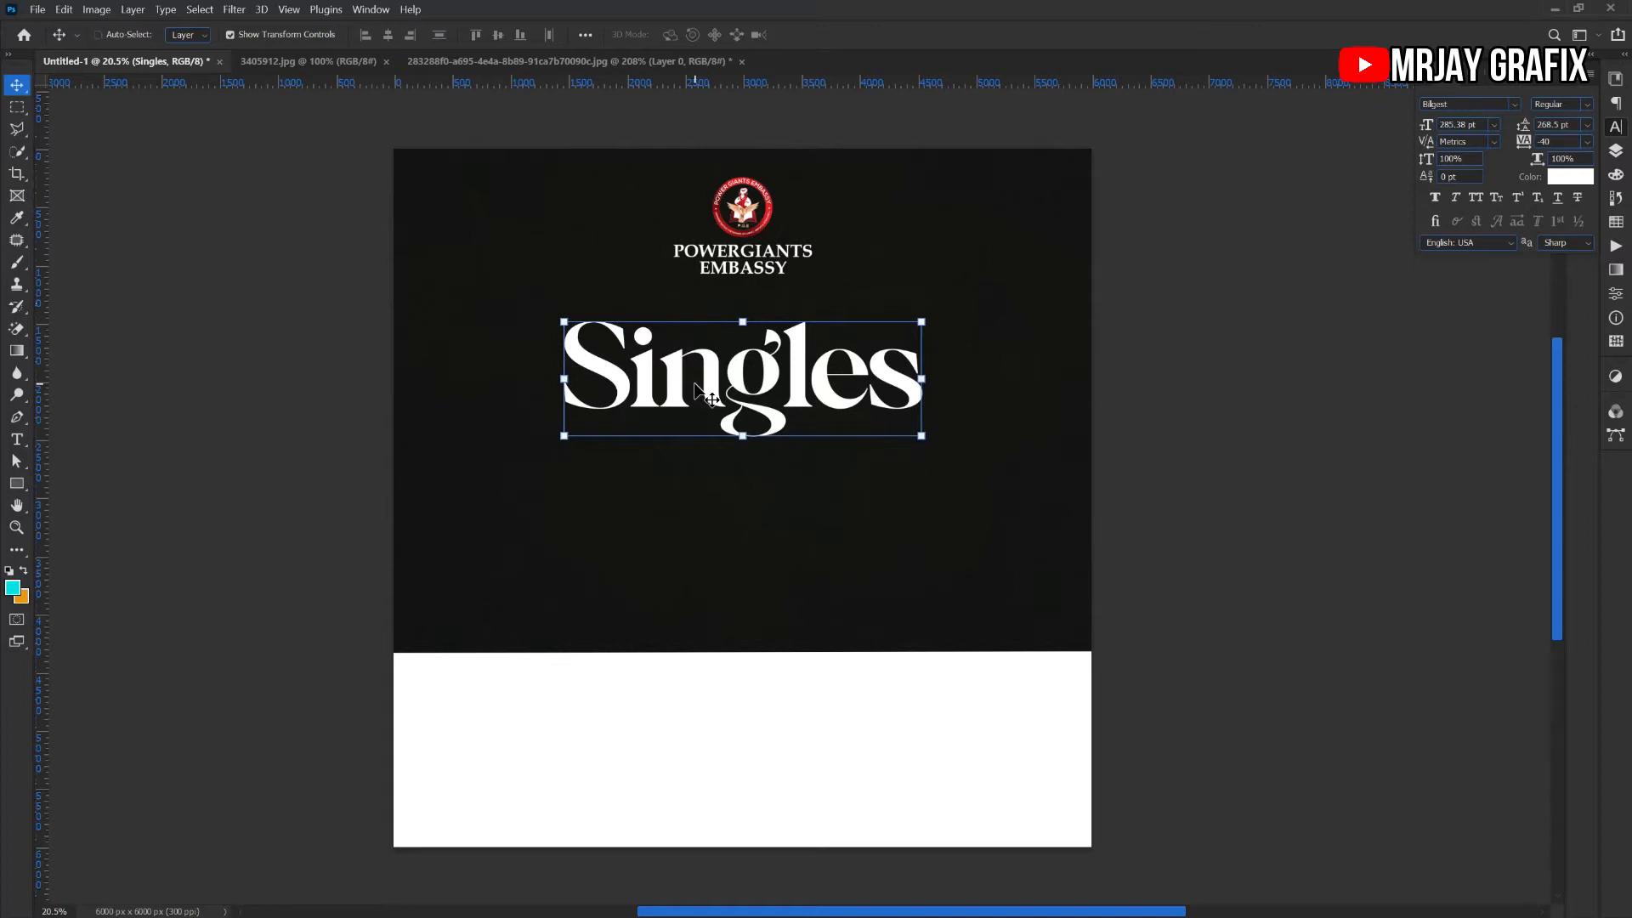
{"action": "key", "text": "ctrl+j"}
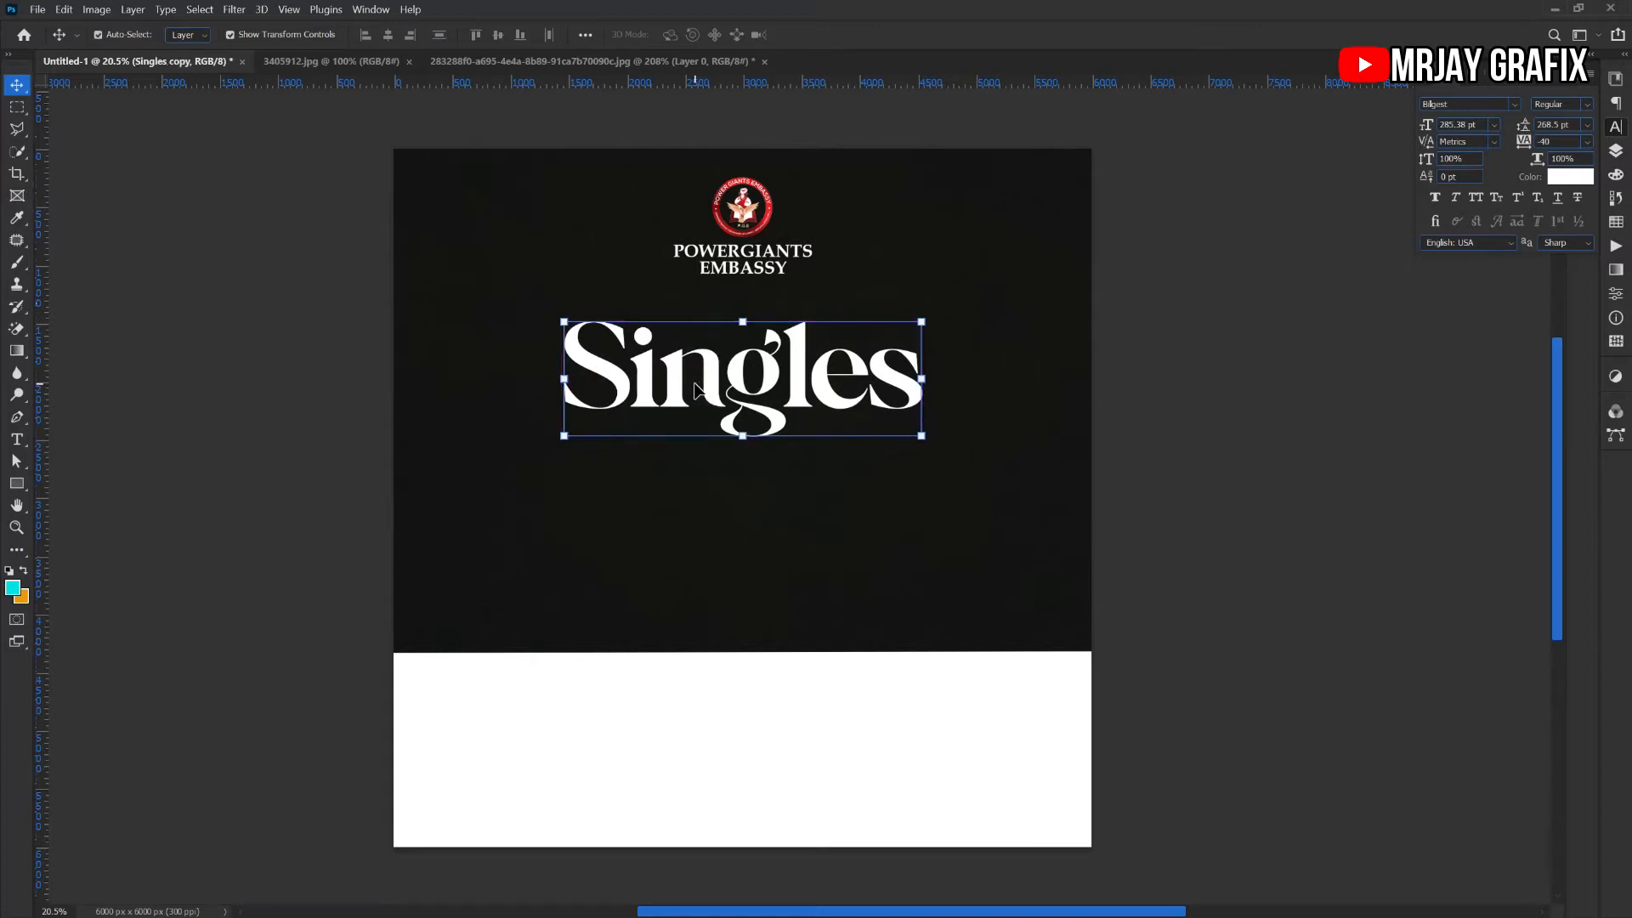
{"action": "left_click_drag", "start_coordinate": [685, 391], "coordinate": [675, 506]}
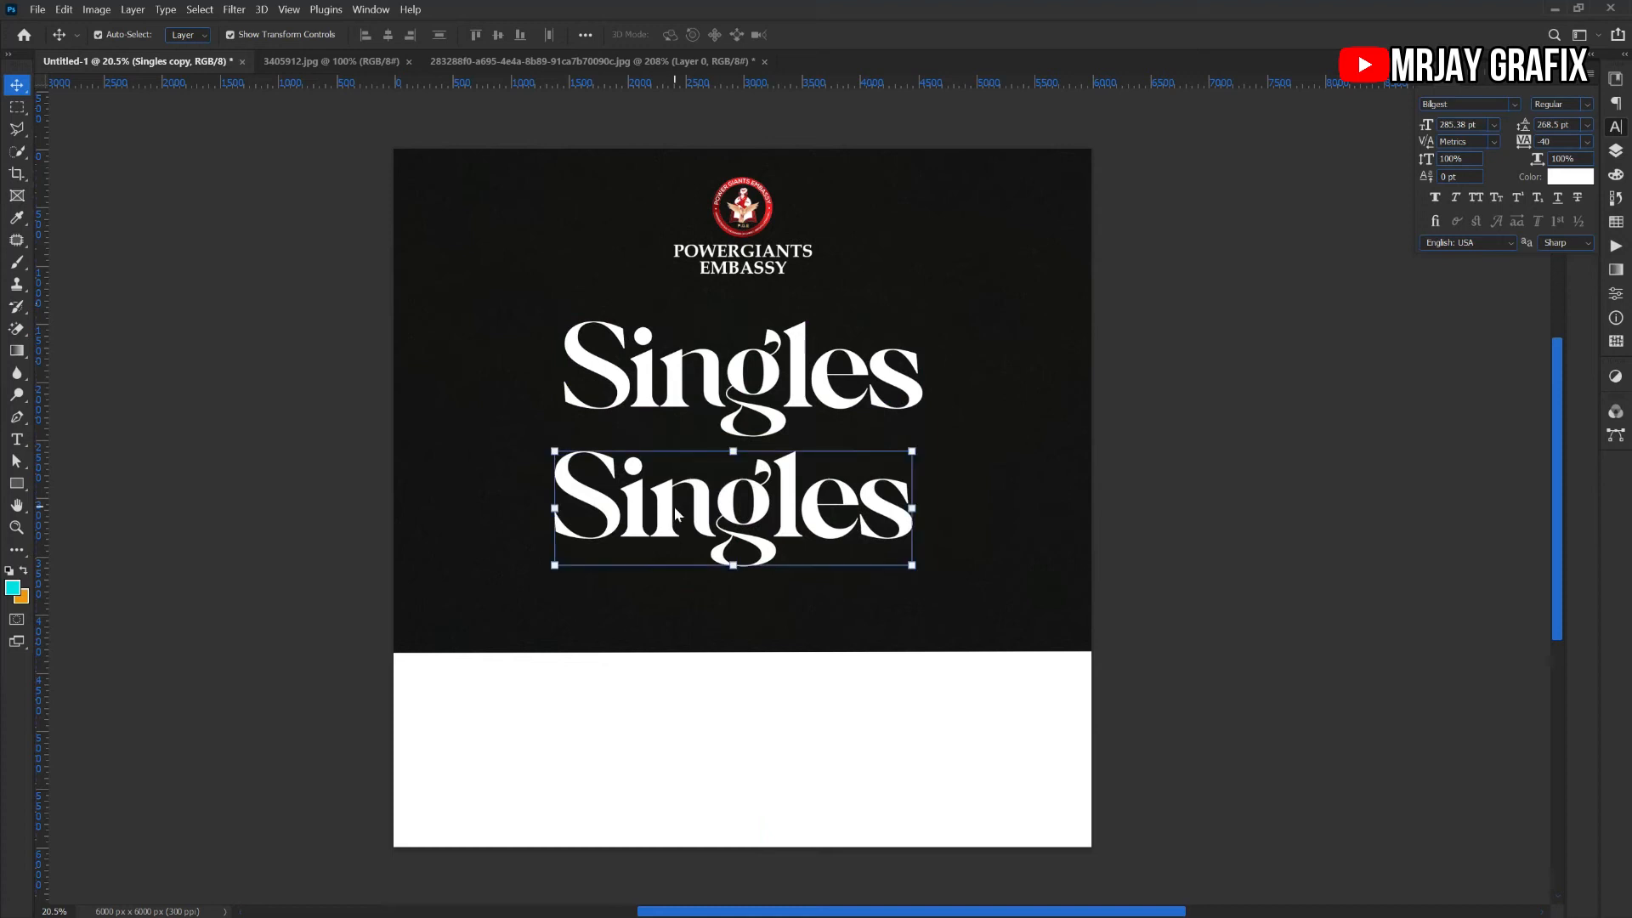
{"action": "double_click", "coordinate": [659, 507]}
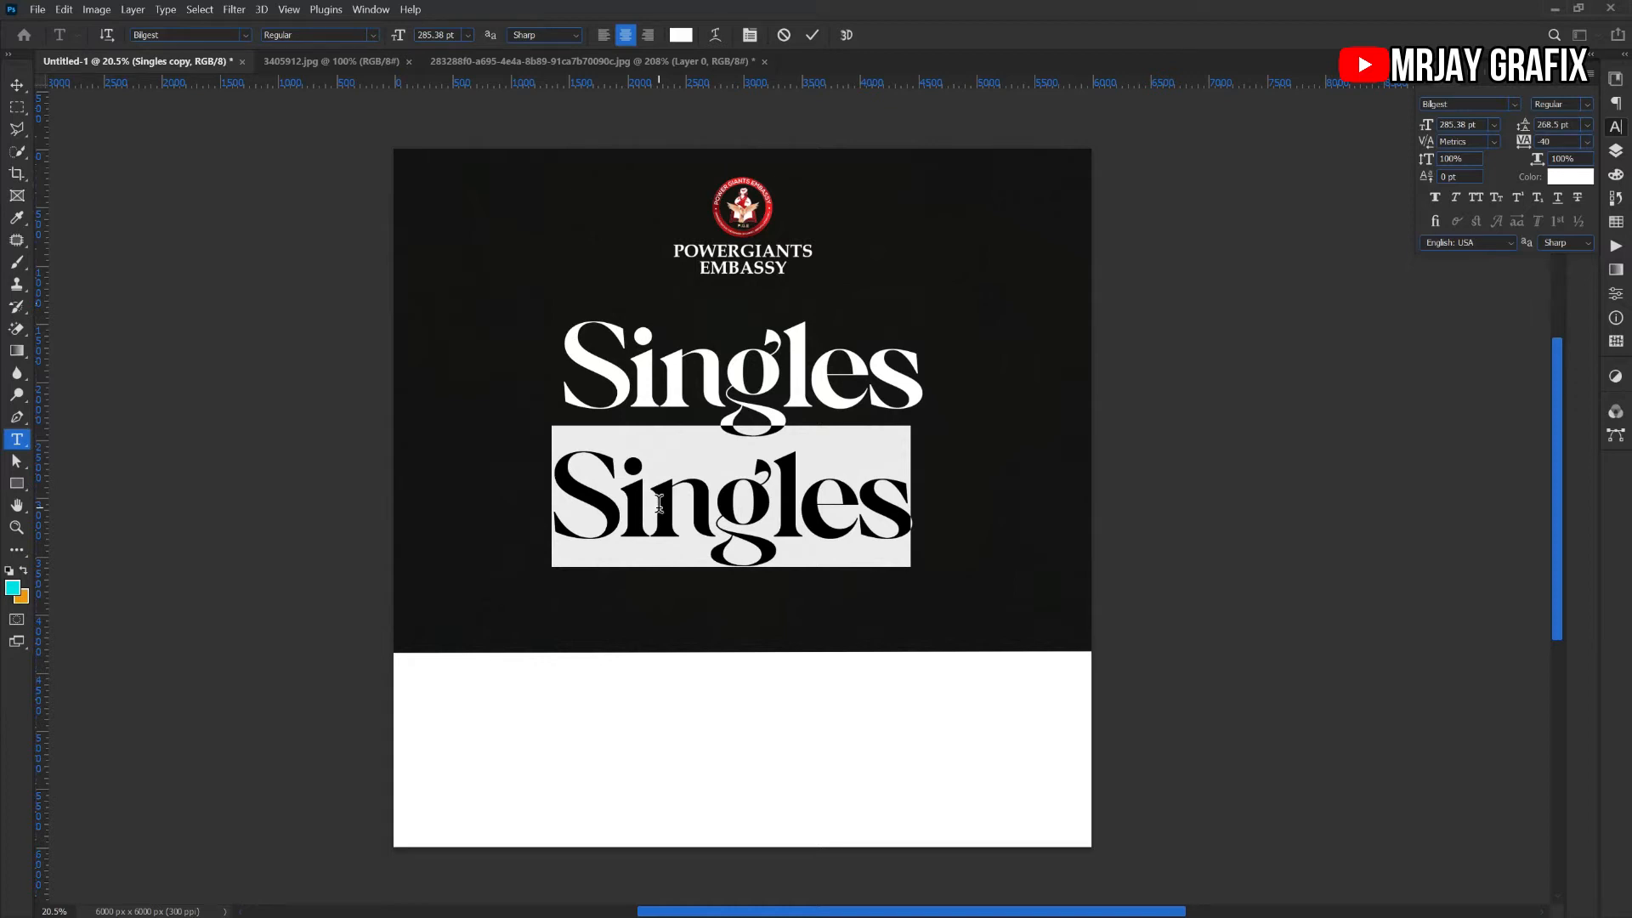
{"action": "type", "text": "Conf"}
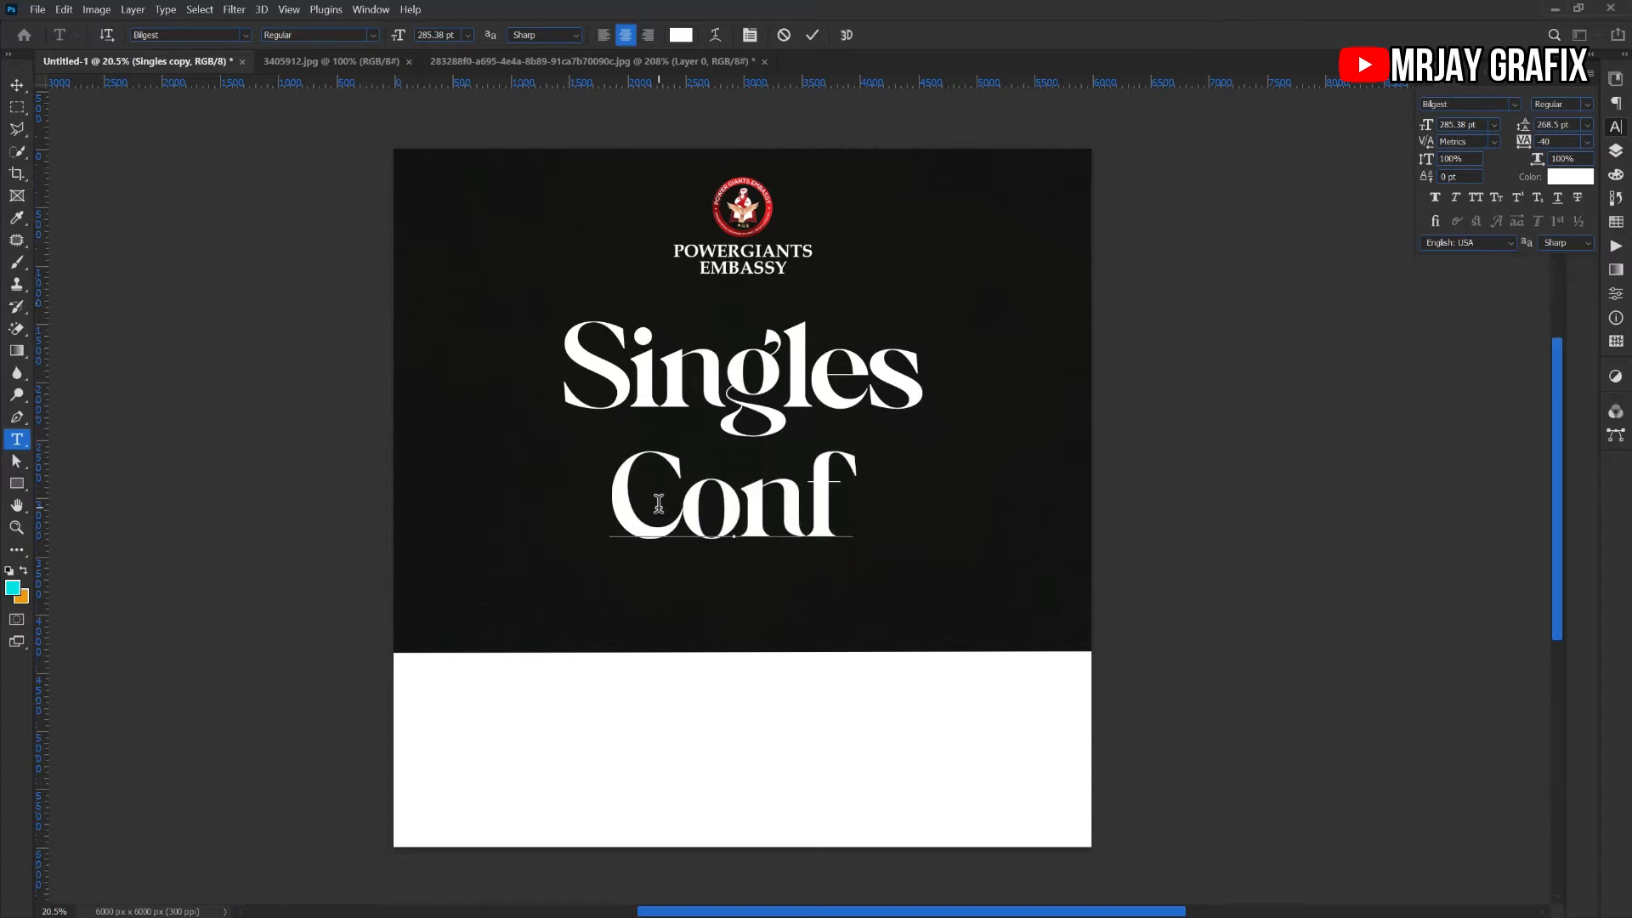
{"action": "type", "text": "ere"}
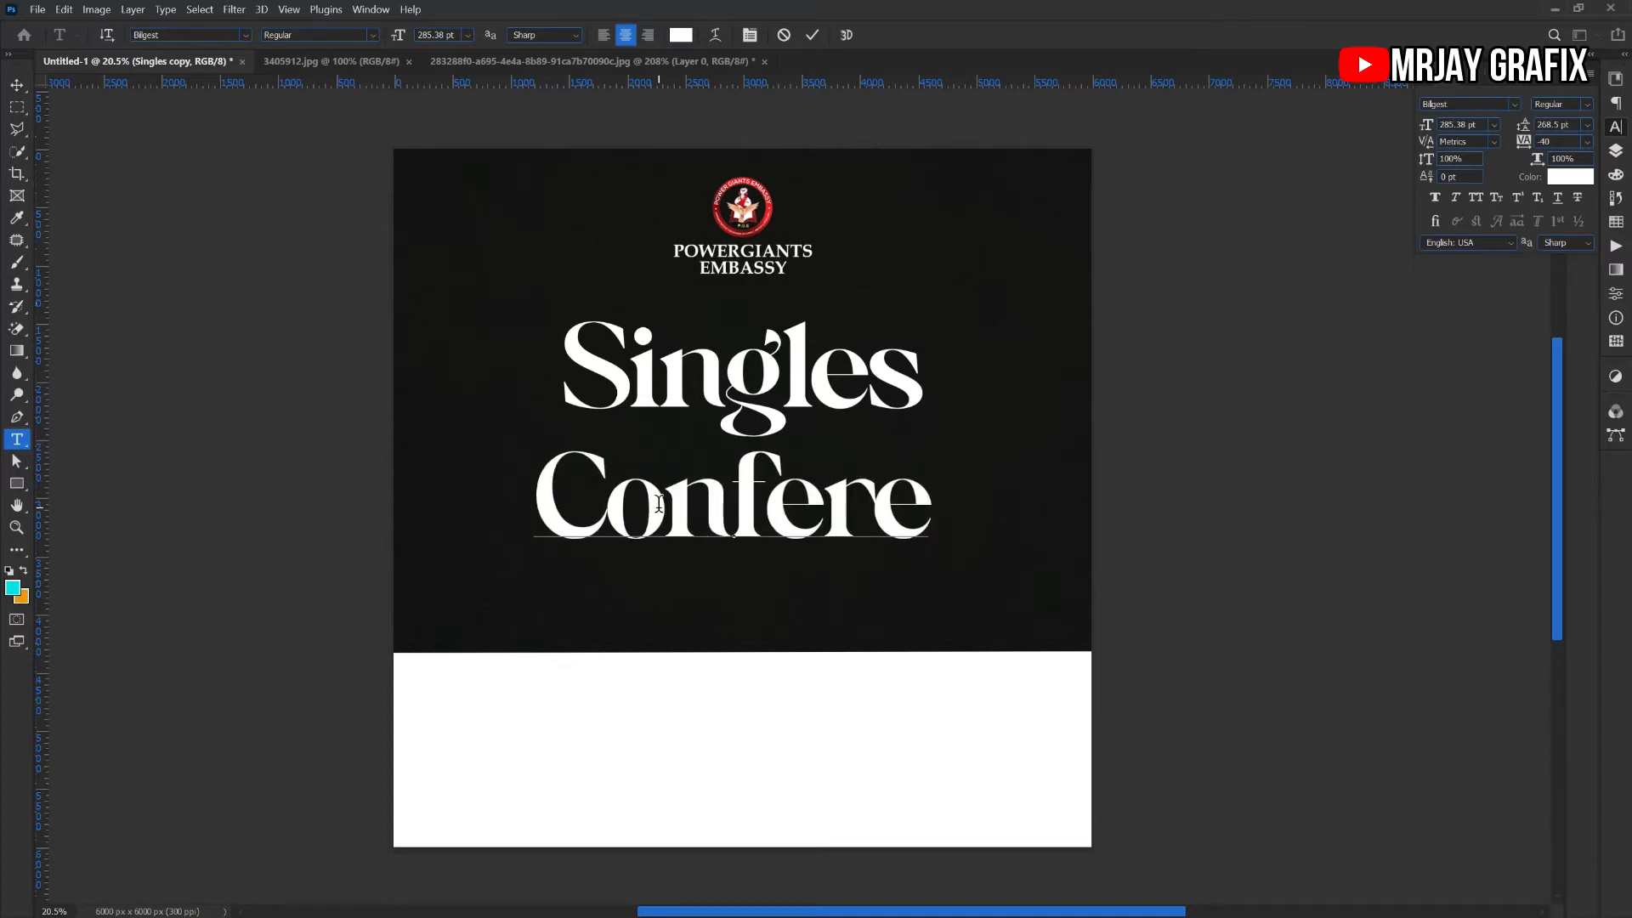
{"action": "type", "text": "nce"}
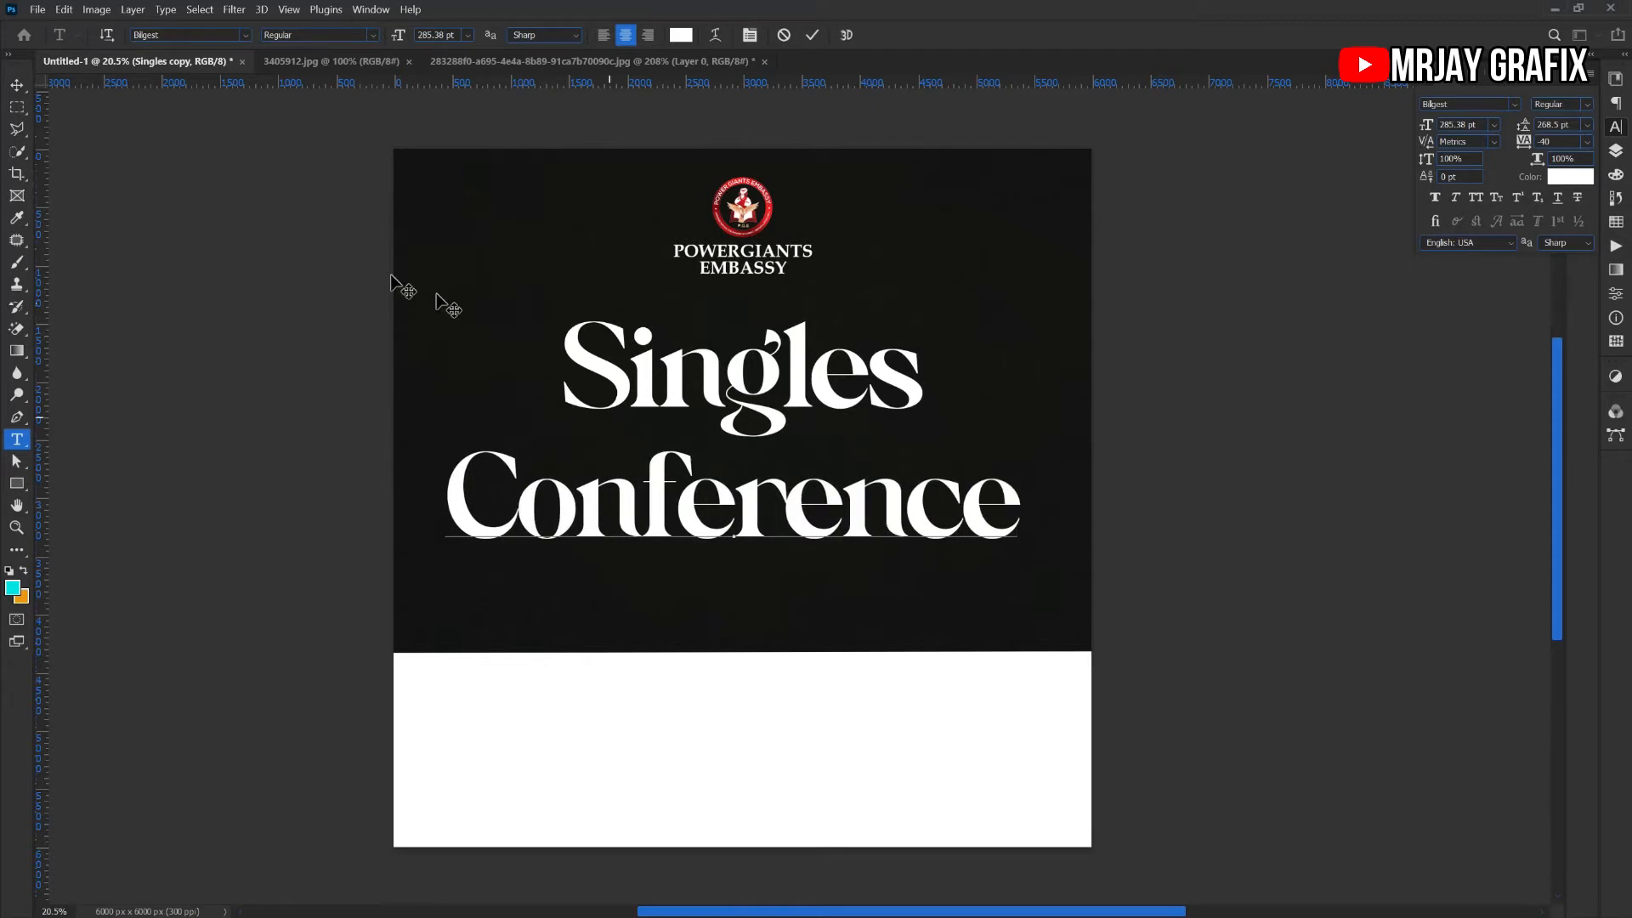
{"action": "left_click", "coordinate": [257, 213]}
{"action": "key", "text": "v"}
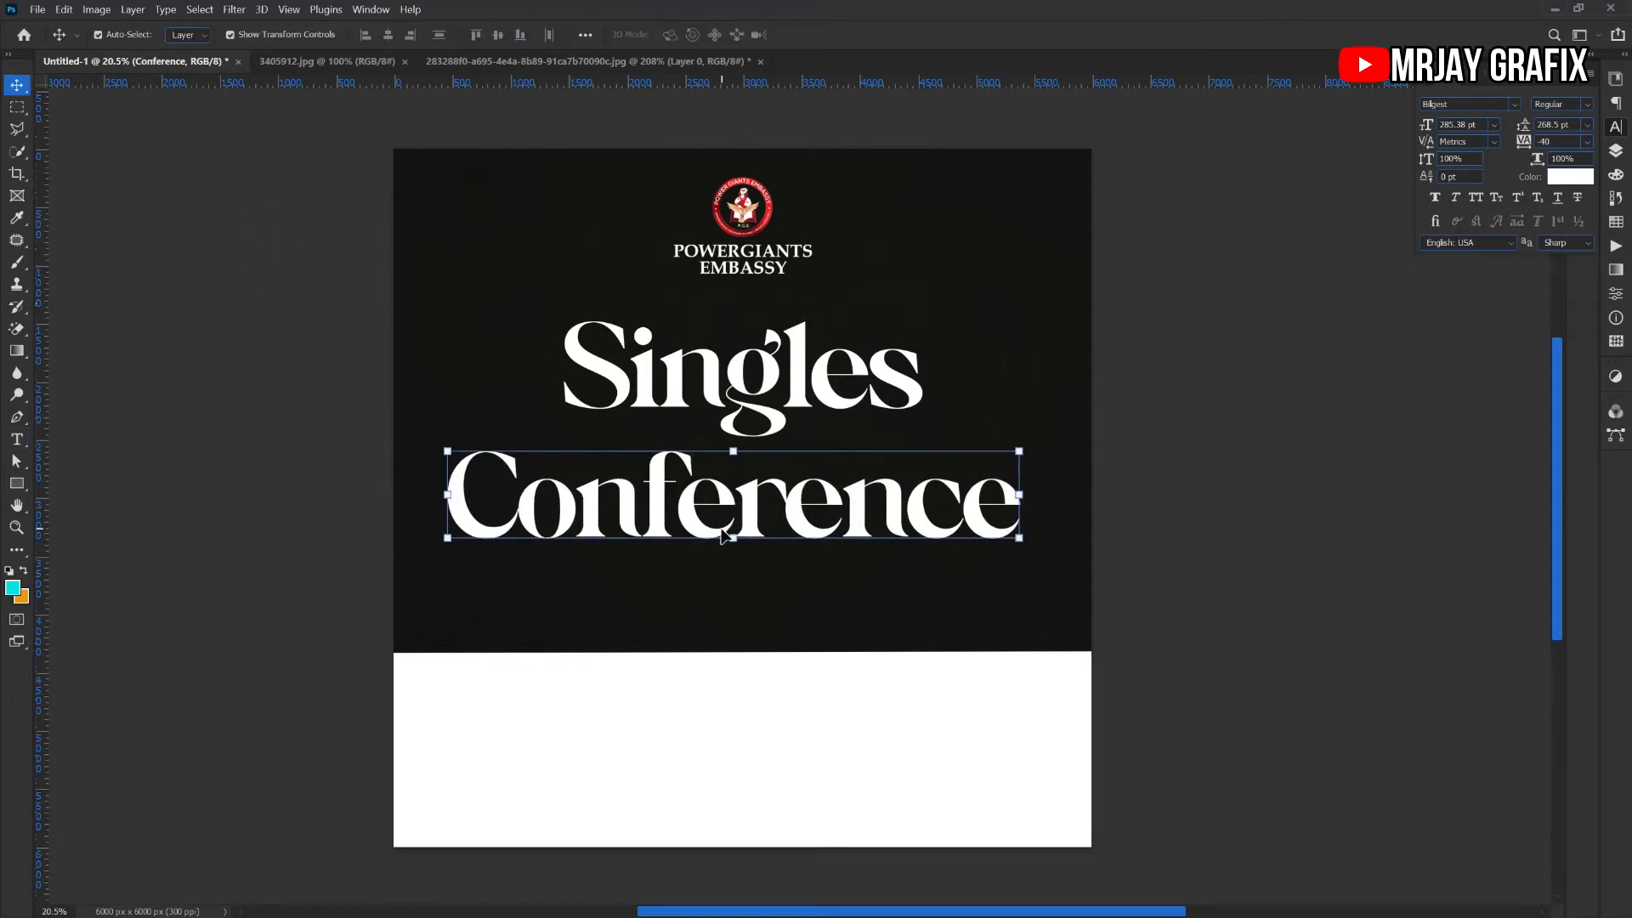
Change the Conference text's font to Edwardian Script ITC Regular
{"action": "double_click", "coordinate": [721, 507]}
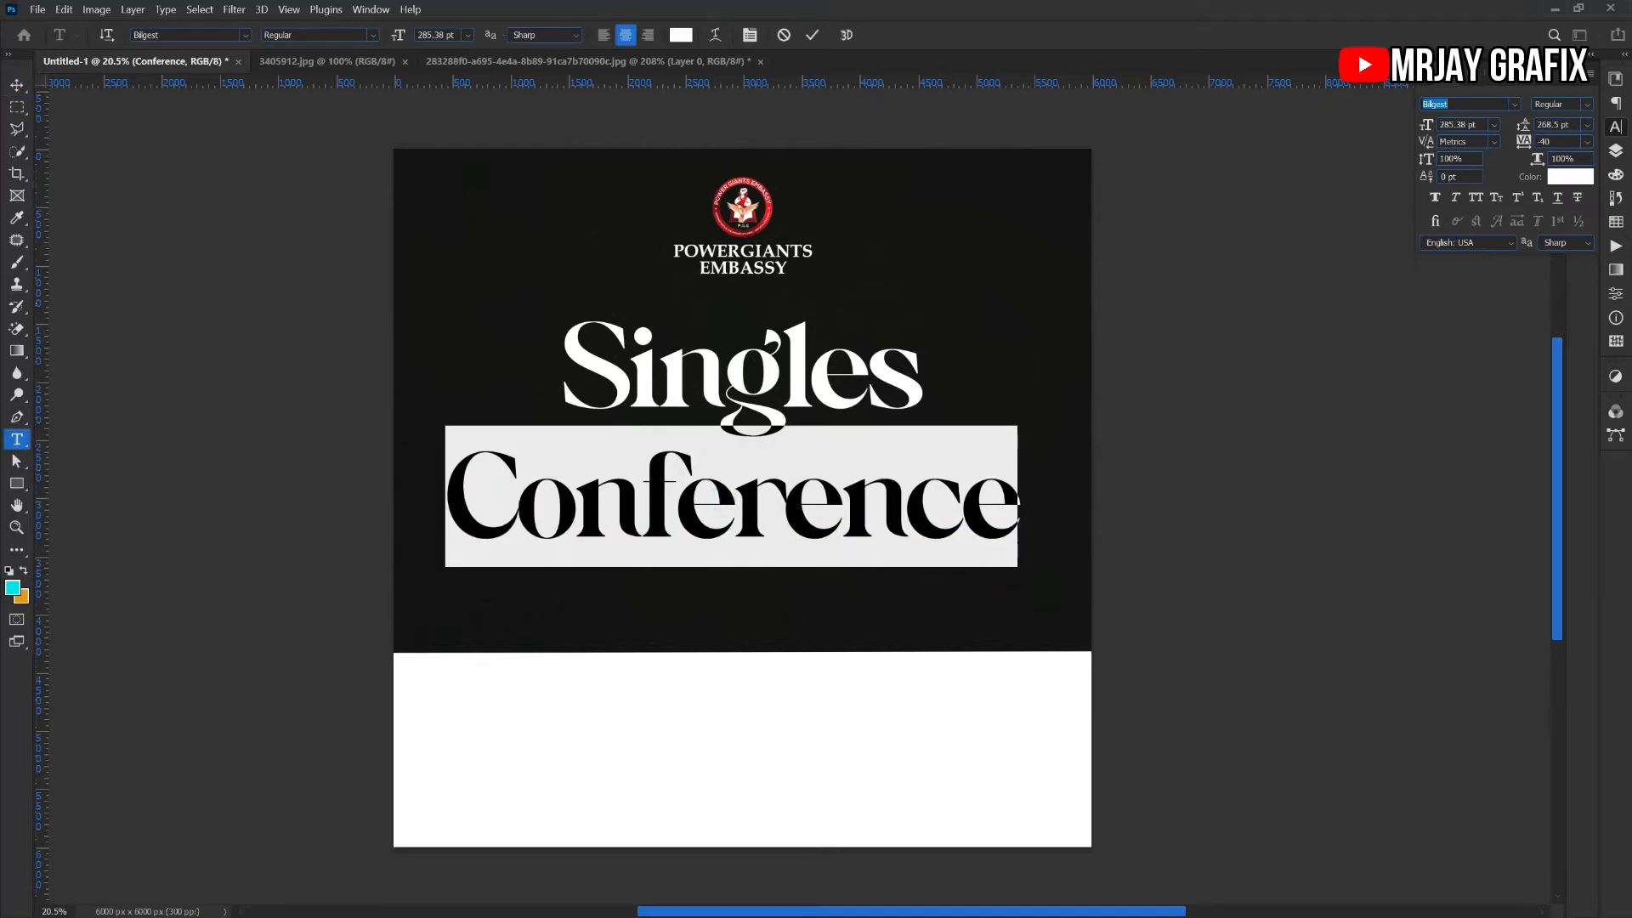
{"action": "type", "text": "edw"}
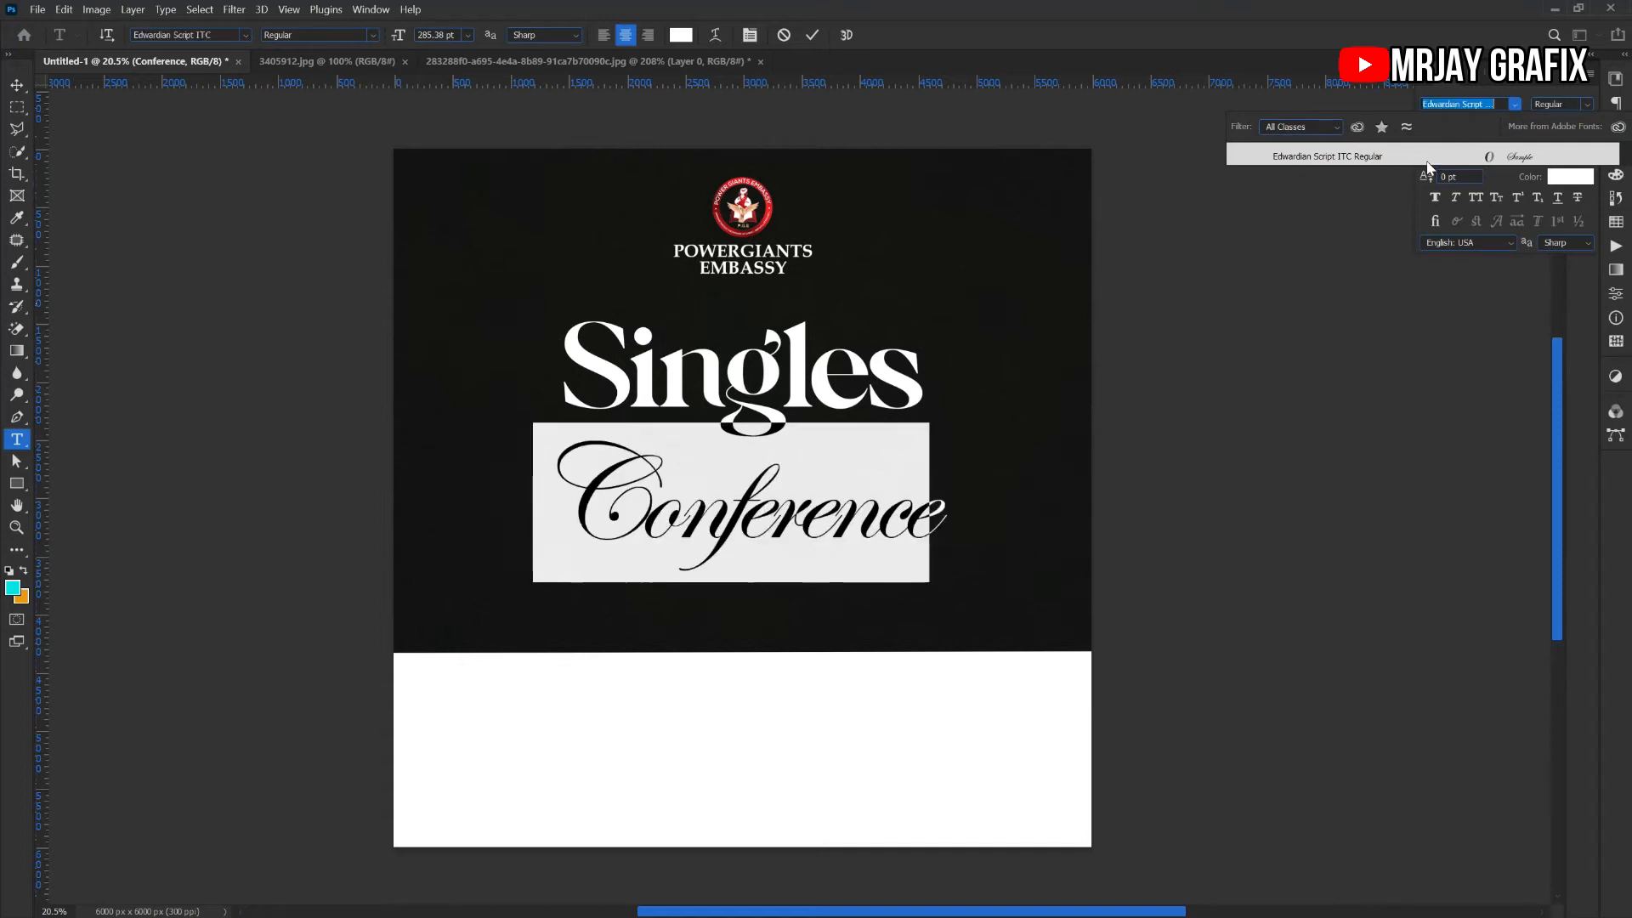
{"action": "left_click", "coordinate": [1464, 153]}
{"action": "left_click", "coordinate": [330, 259]}
{"action": "key", "text": "v"}
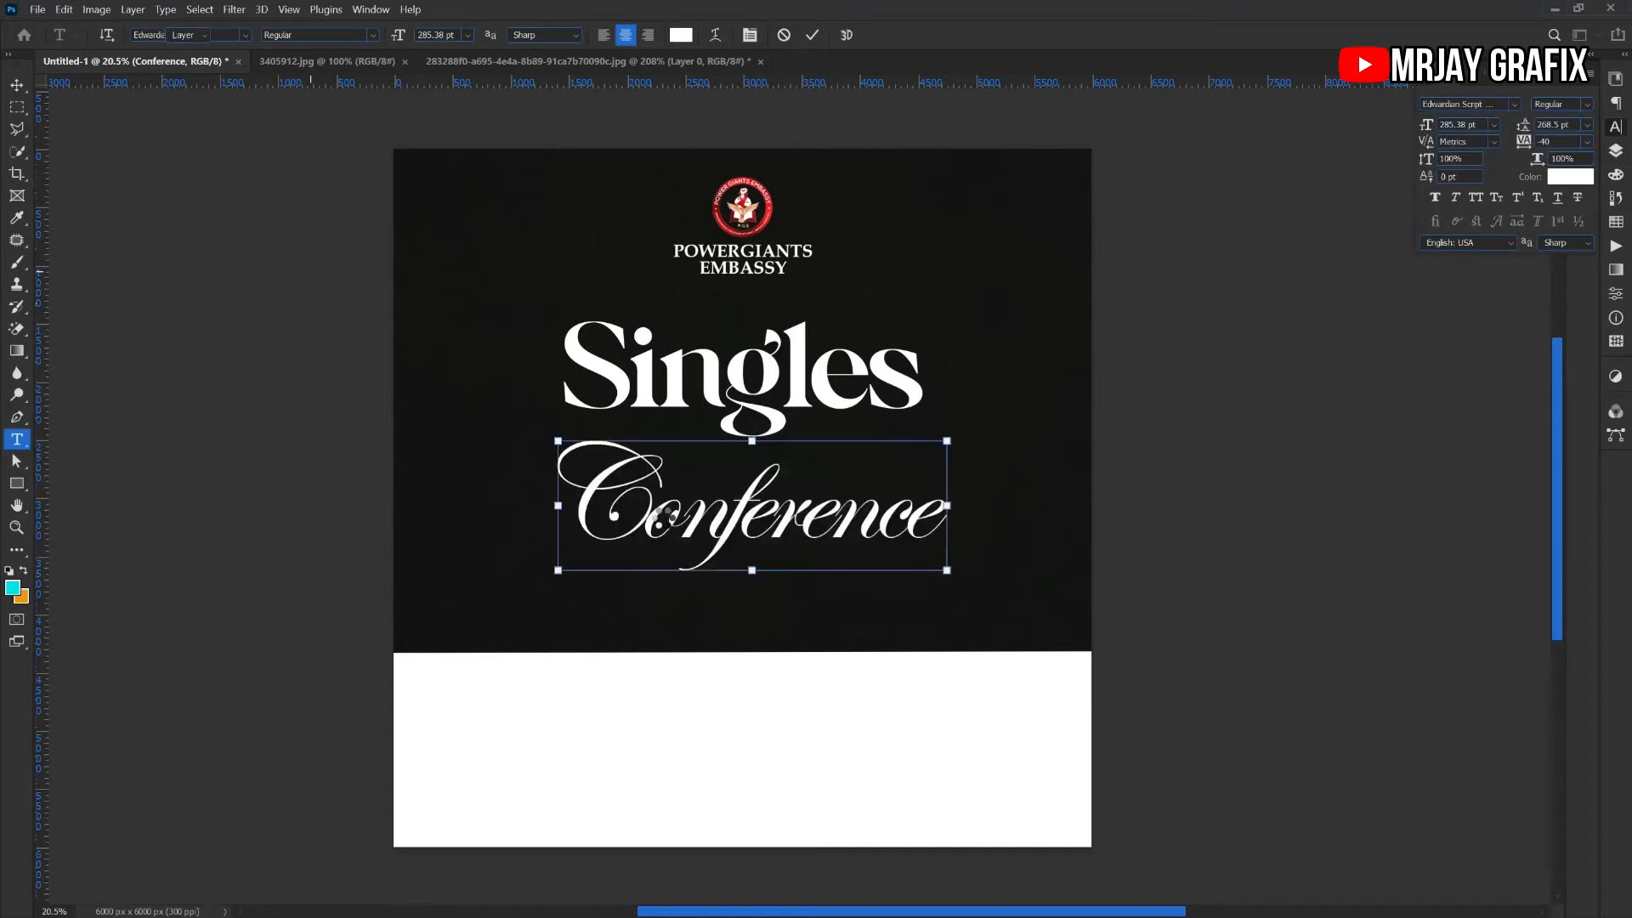
Move the Conference text up and to the left so it overlaps the lower edge of Singles, and activate the Gradient tool
{"action": "left_click_drag", "start_coordinate": [672, 509], "coordinate": [594, 471]}
{"action": "left_click", "coordinate": [22, 355]}
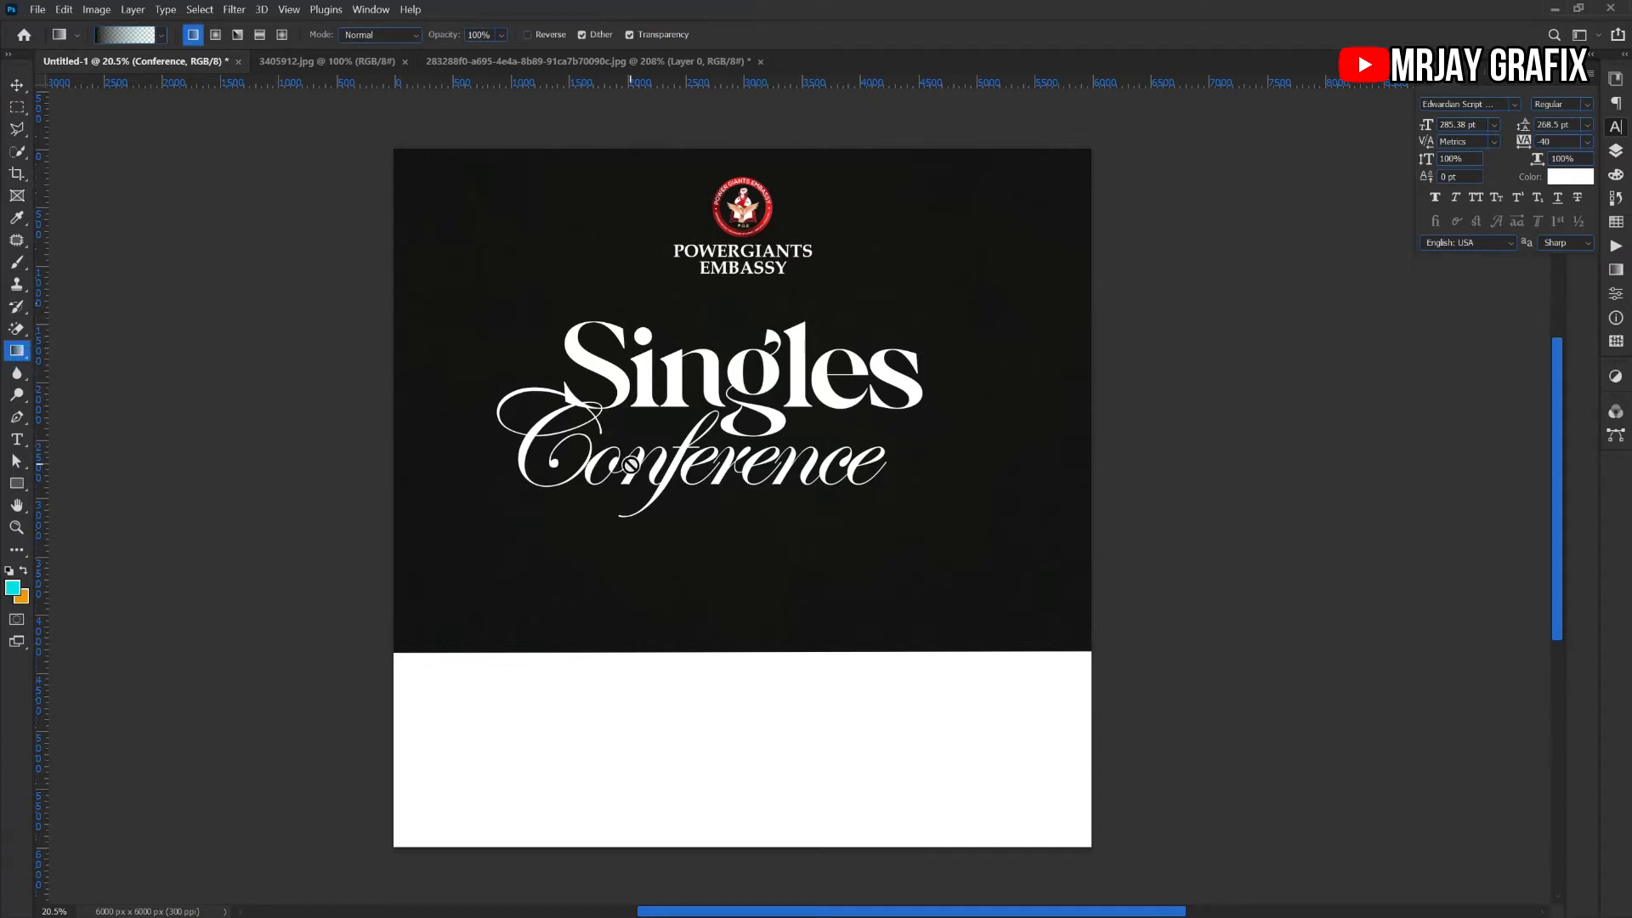
Try to apply a gradient directly to the Conference text layer
{"action": "left_click", "coordinate": [521, 352]}
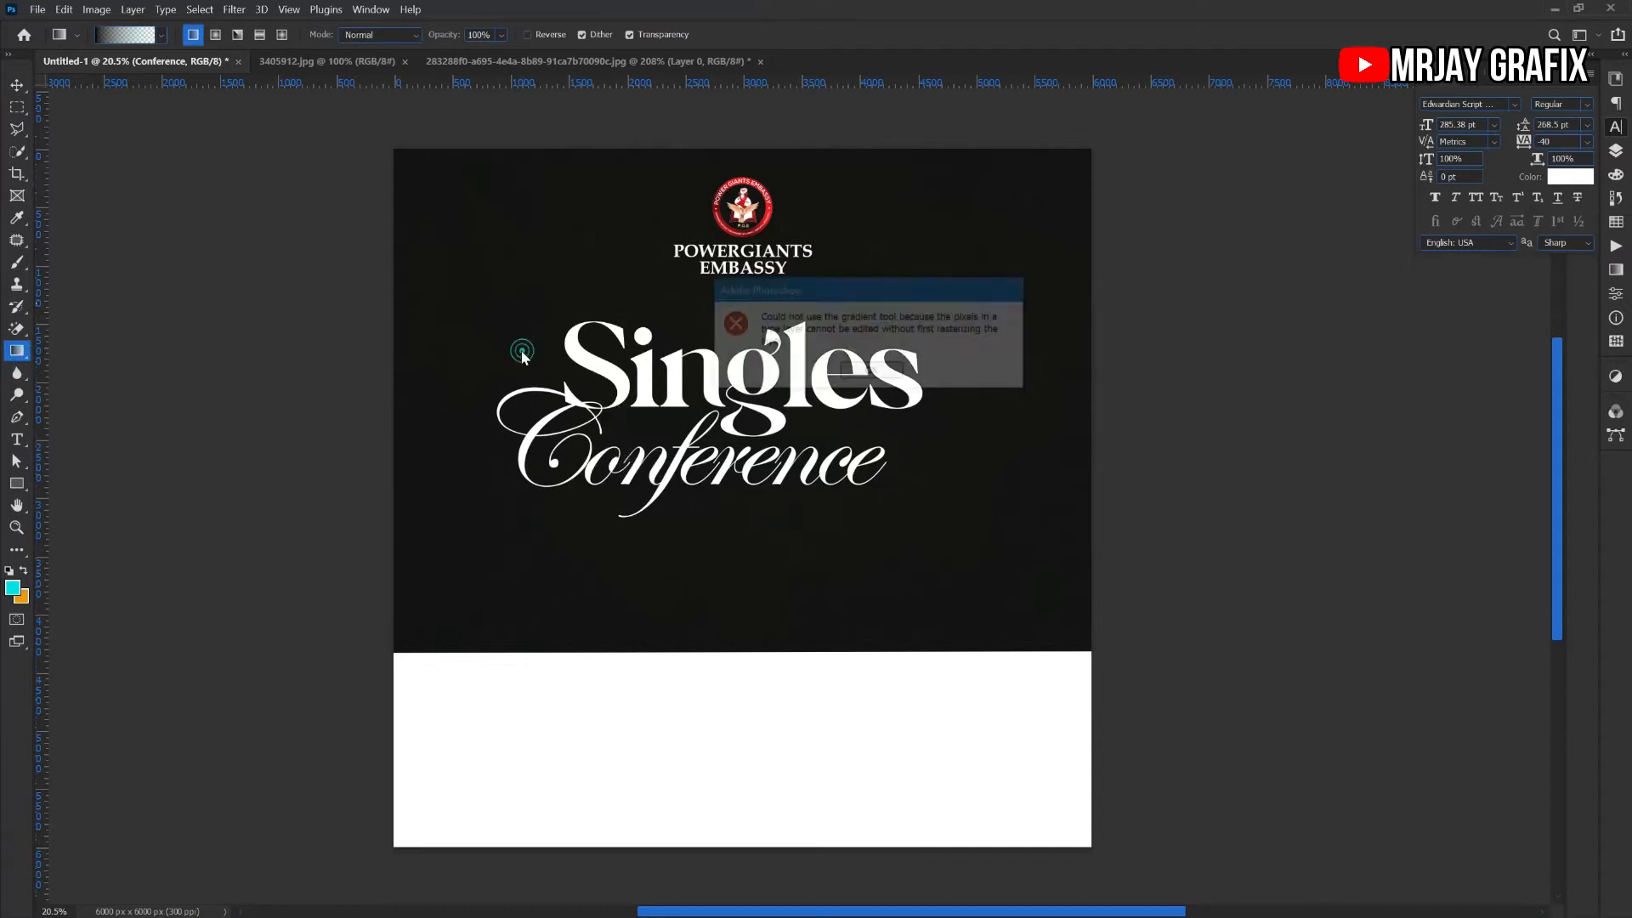
{"action": "left_click", "coordinate": [884, 371]}
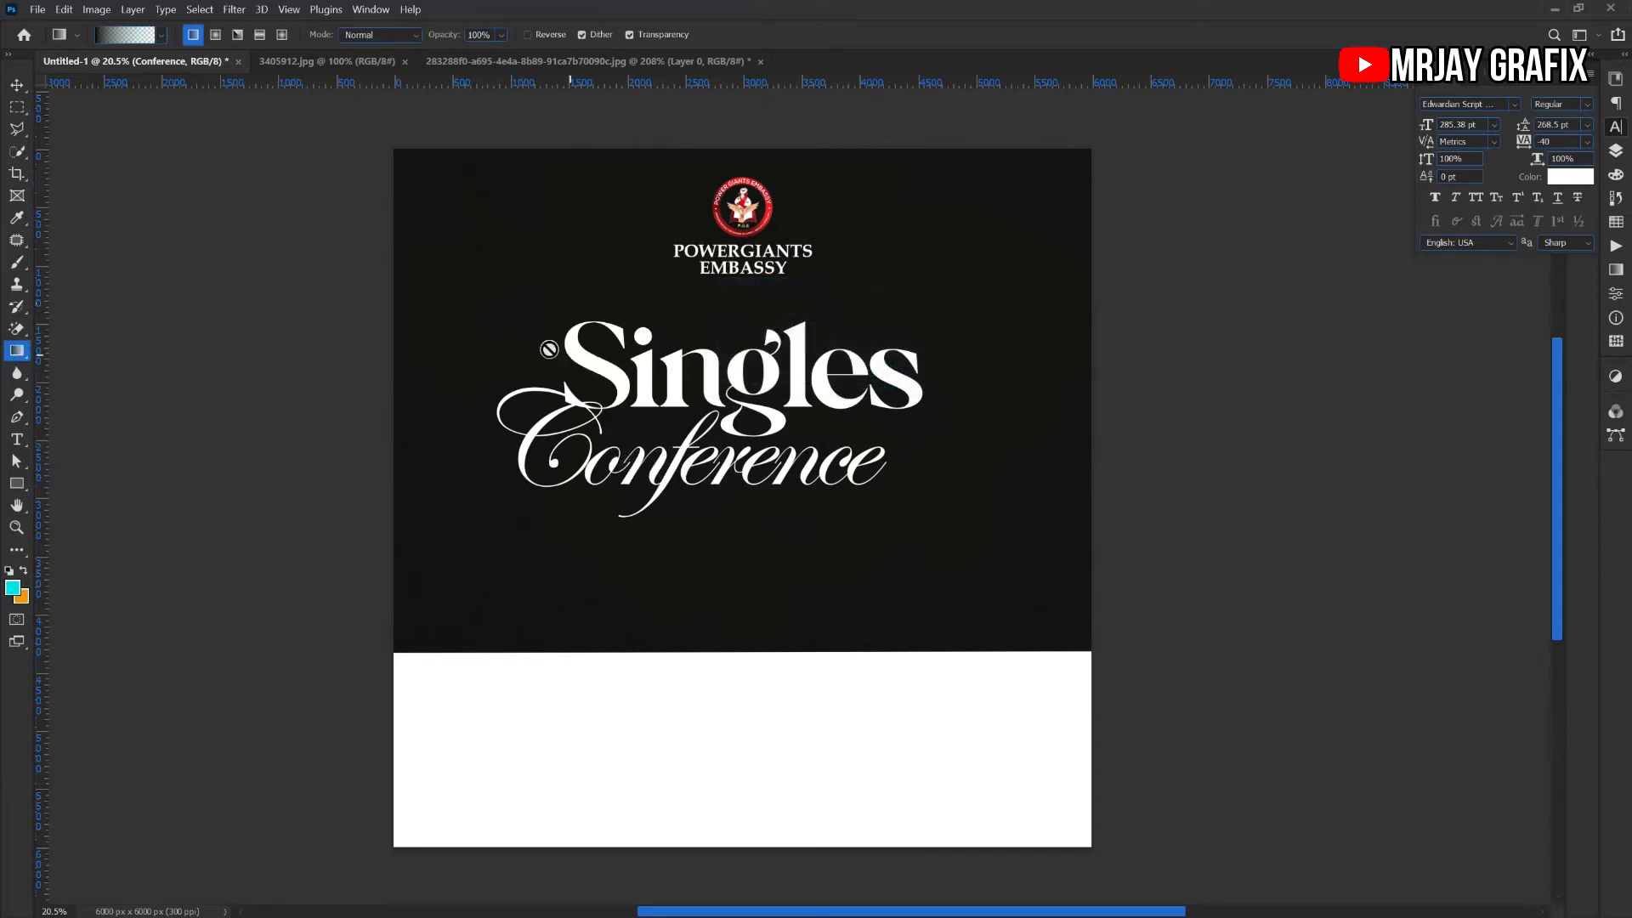
Show the layer list and select the Singles and Conference text layers together
{"action": "key", "text": "v"}
{"action": "left_click", "coordinate": [281, 300]}
{"action": "left_click_drag", "start_coordinate": [514, 334], "coordinate": [765, 487]}
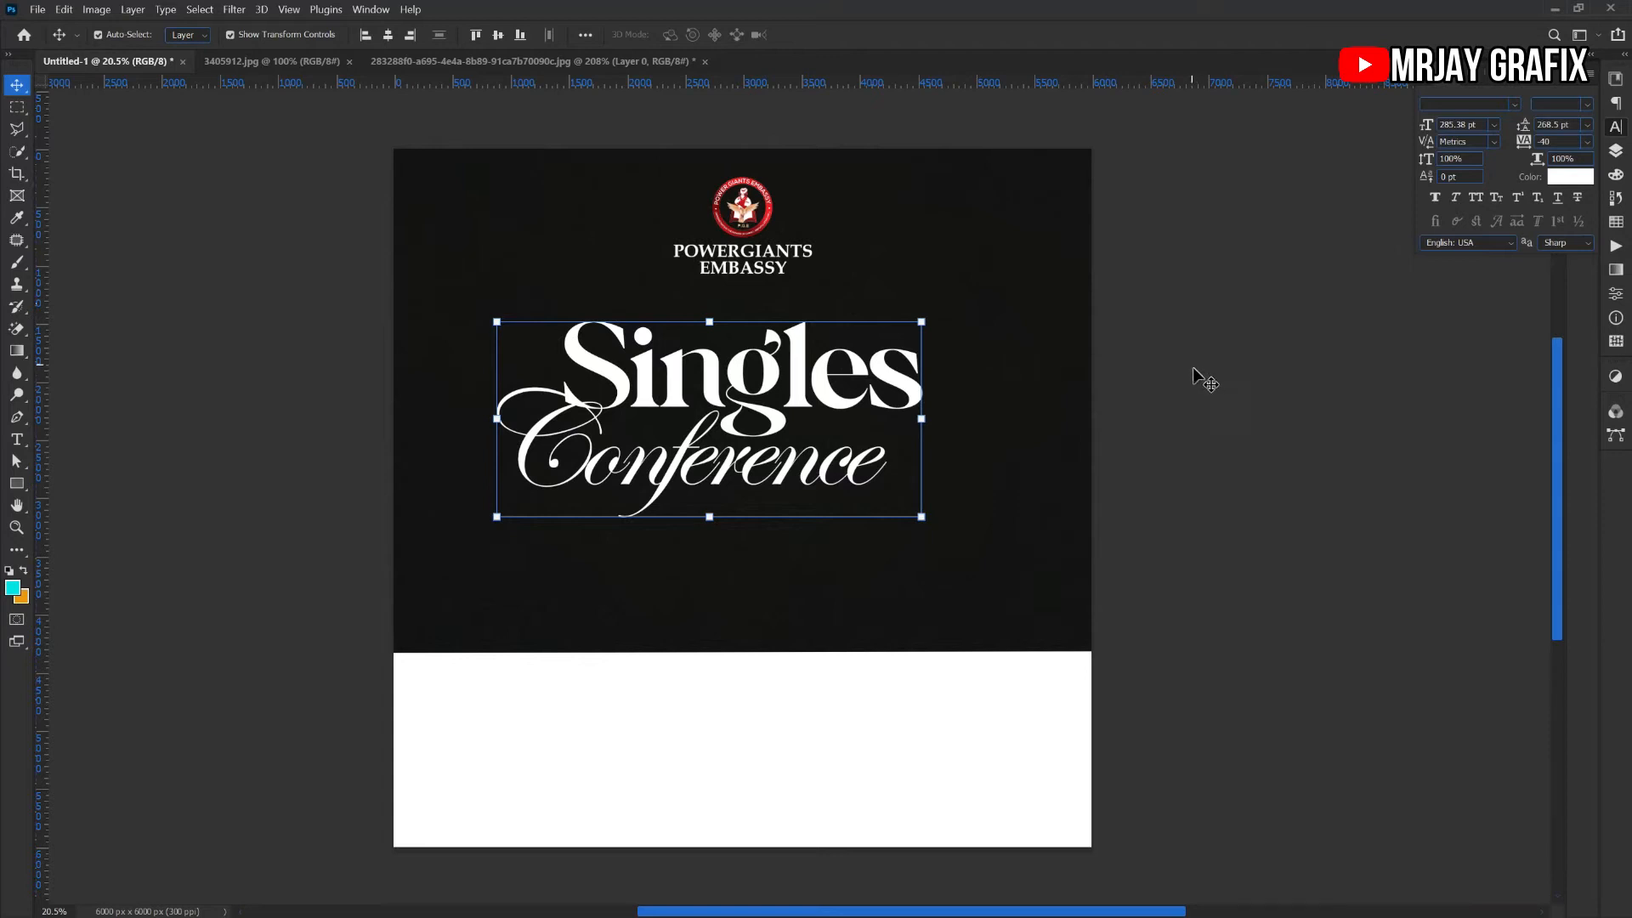
{"action": "left_click", "coordinate": [1618, 151]}
{"action": "left_click", "coordinate": [1617, 153]}
{"action": "left_click", "coordinate": [1618, 153]}
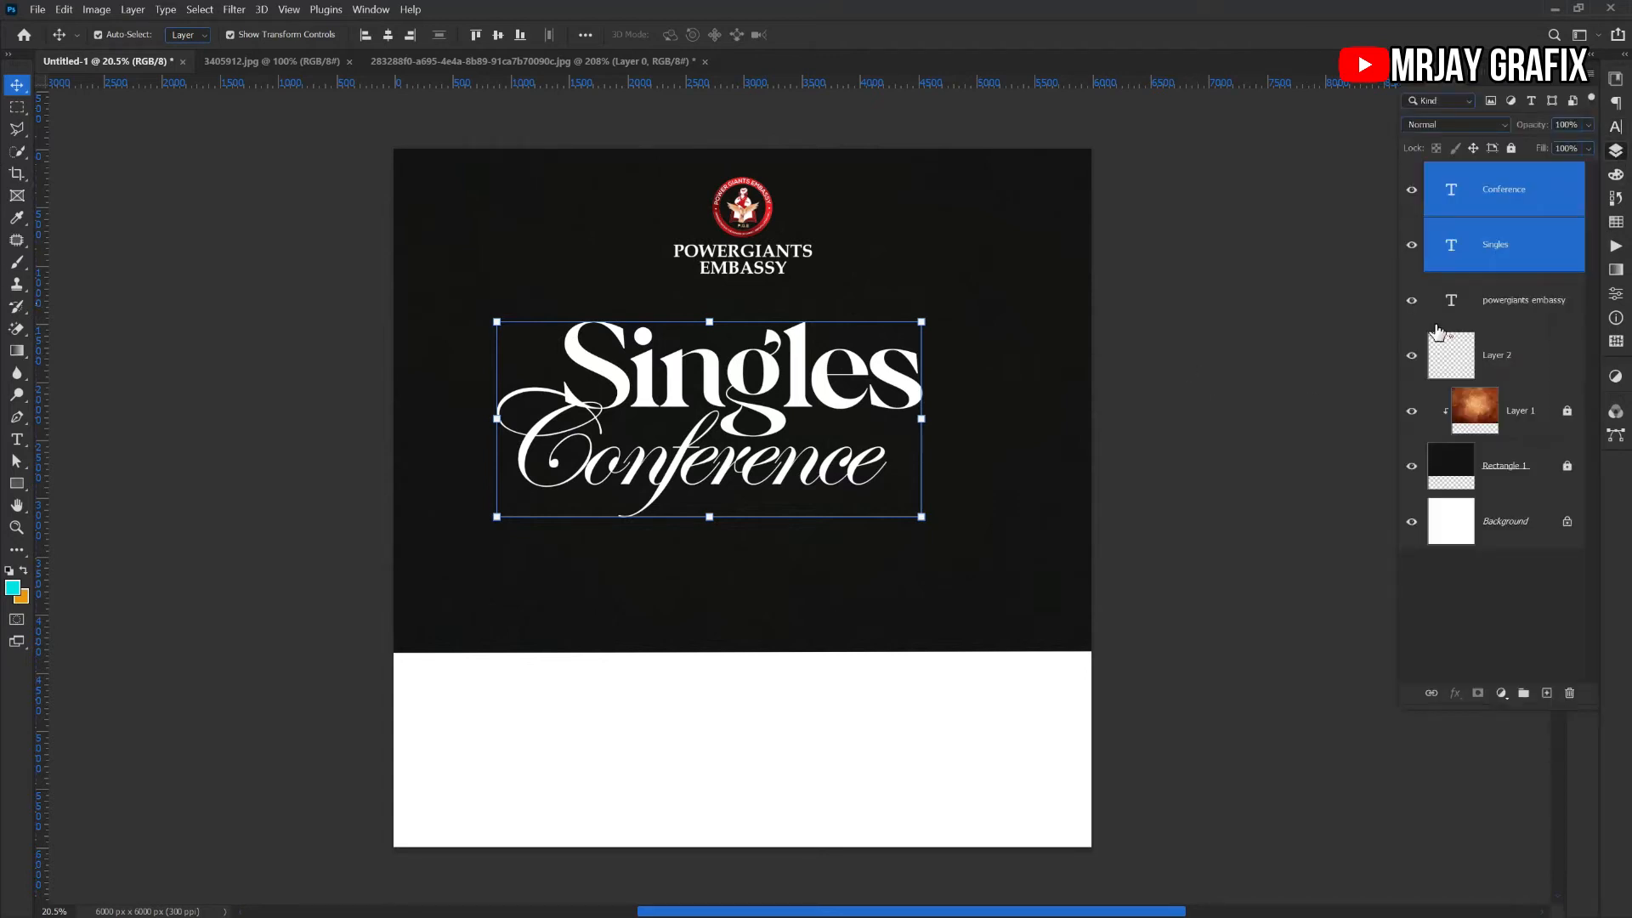
{"action": "left_click", "coordinate": [1533, 253]}
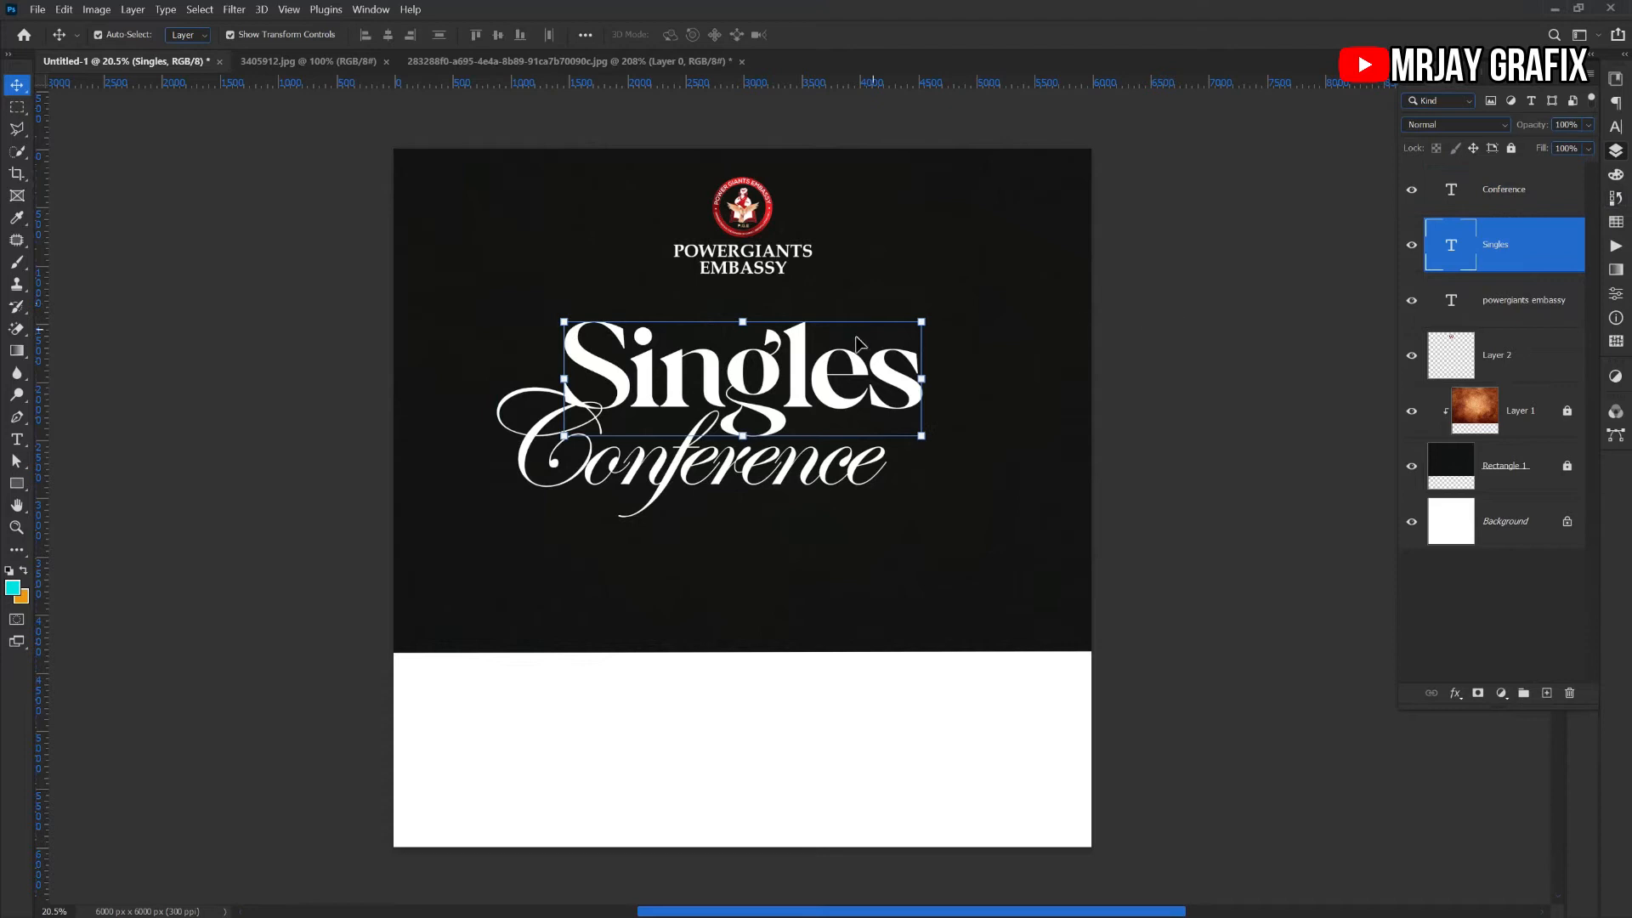
{"action": "left_click_drag", "start_coordinate": [980, 364], "coordinate": [804, 459]}
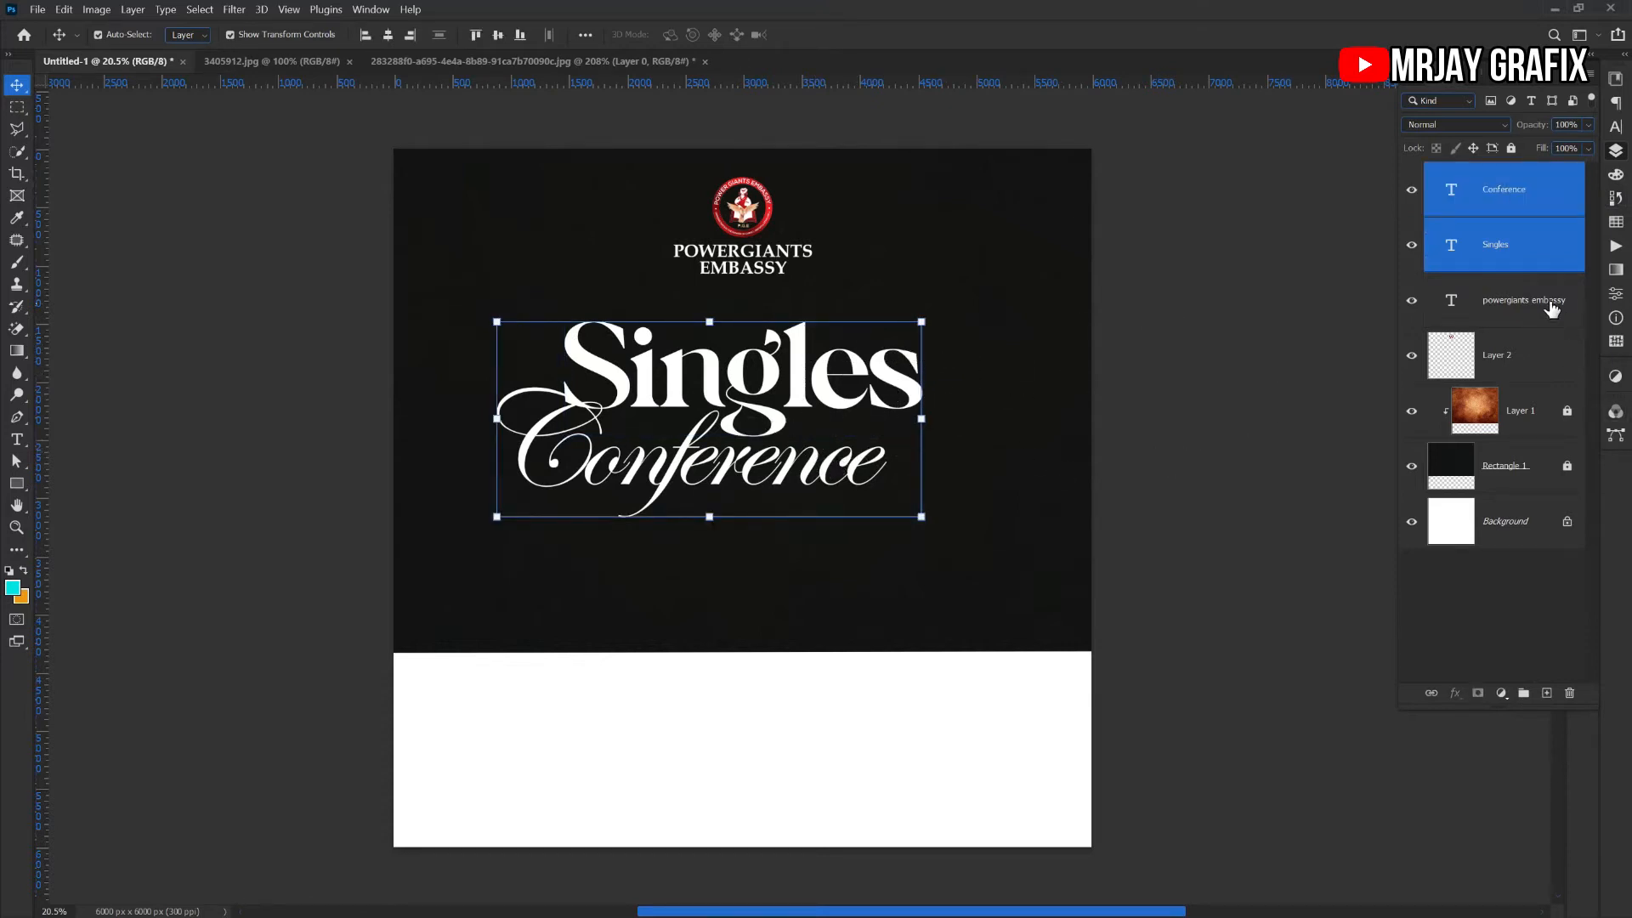
{"action": "right_click", "coordinate": [1537, 238]}
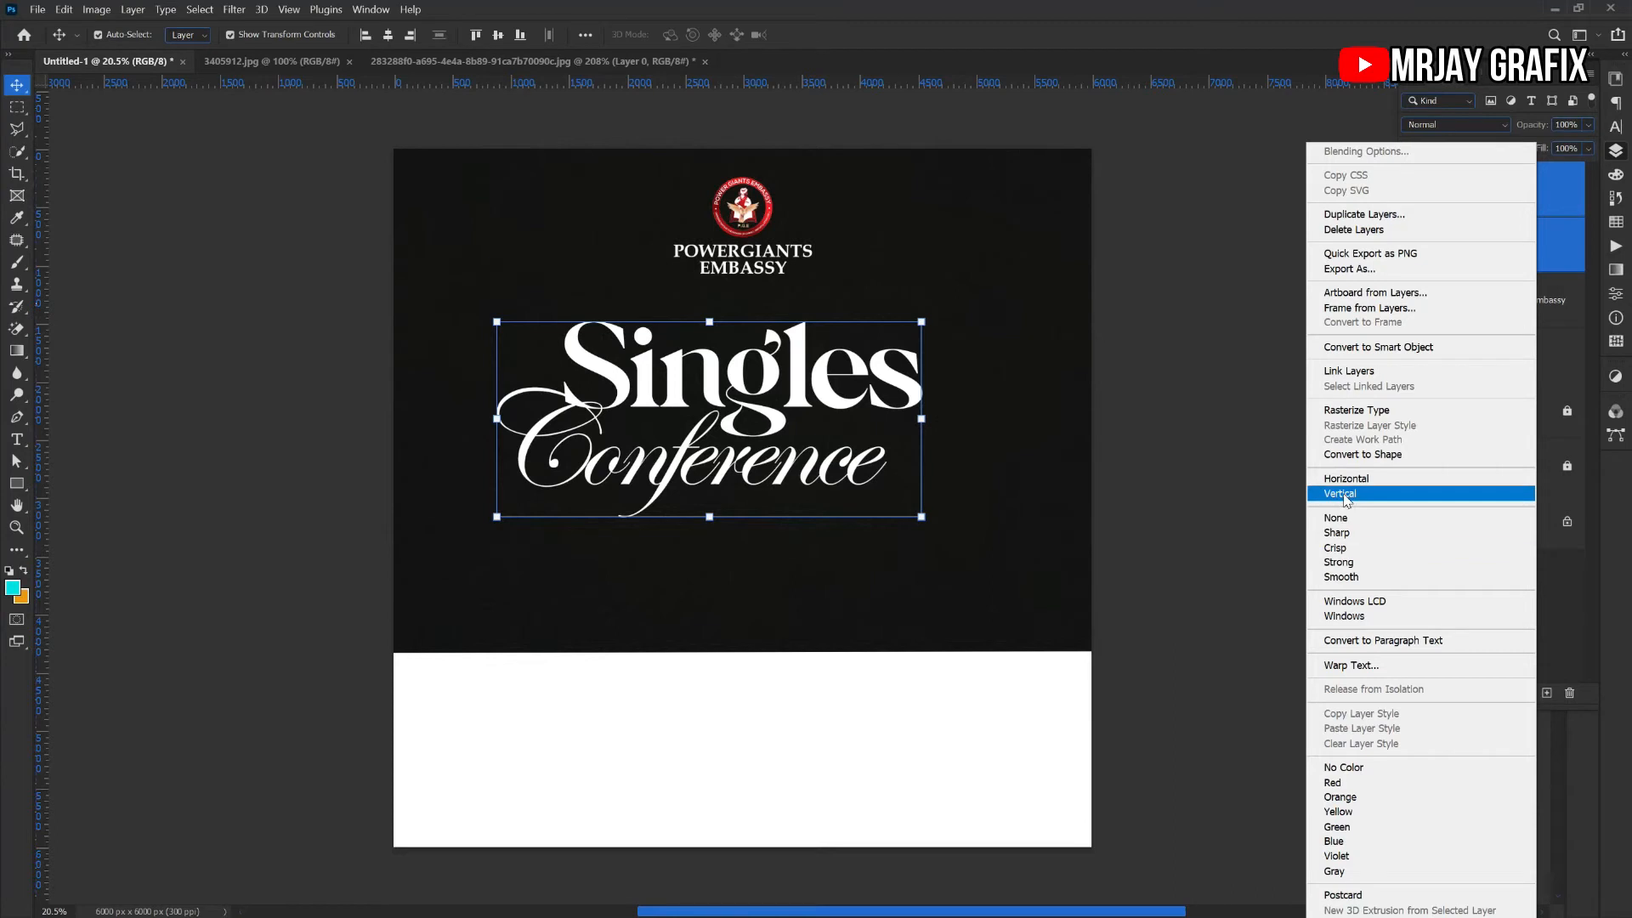
{"action": "left_click", "coordinate": [1581, 272]}
{"action": "left_click_drag", "start_coordinate": [1568, 259], "coordinate": [1549, 694]}
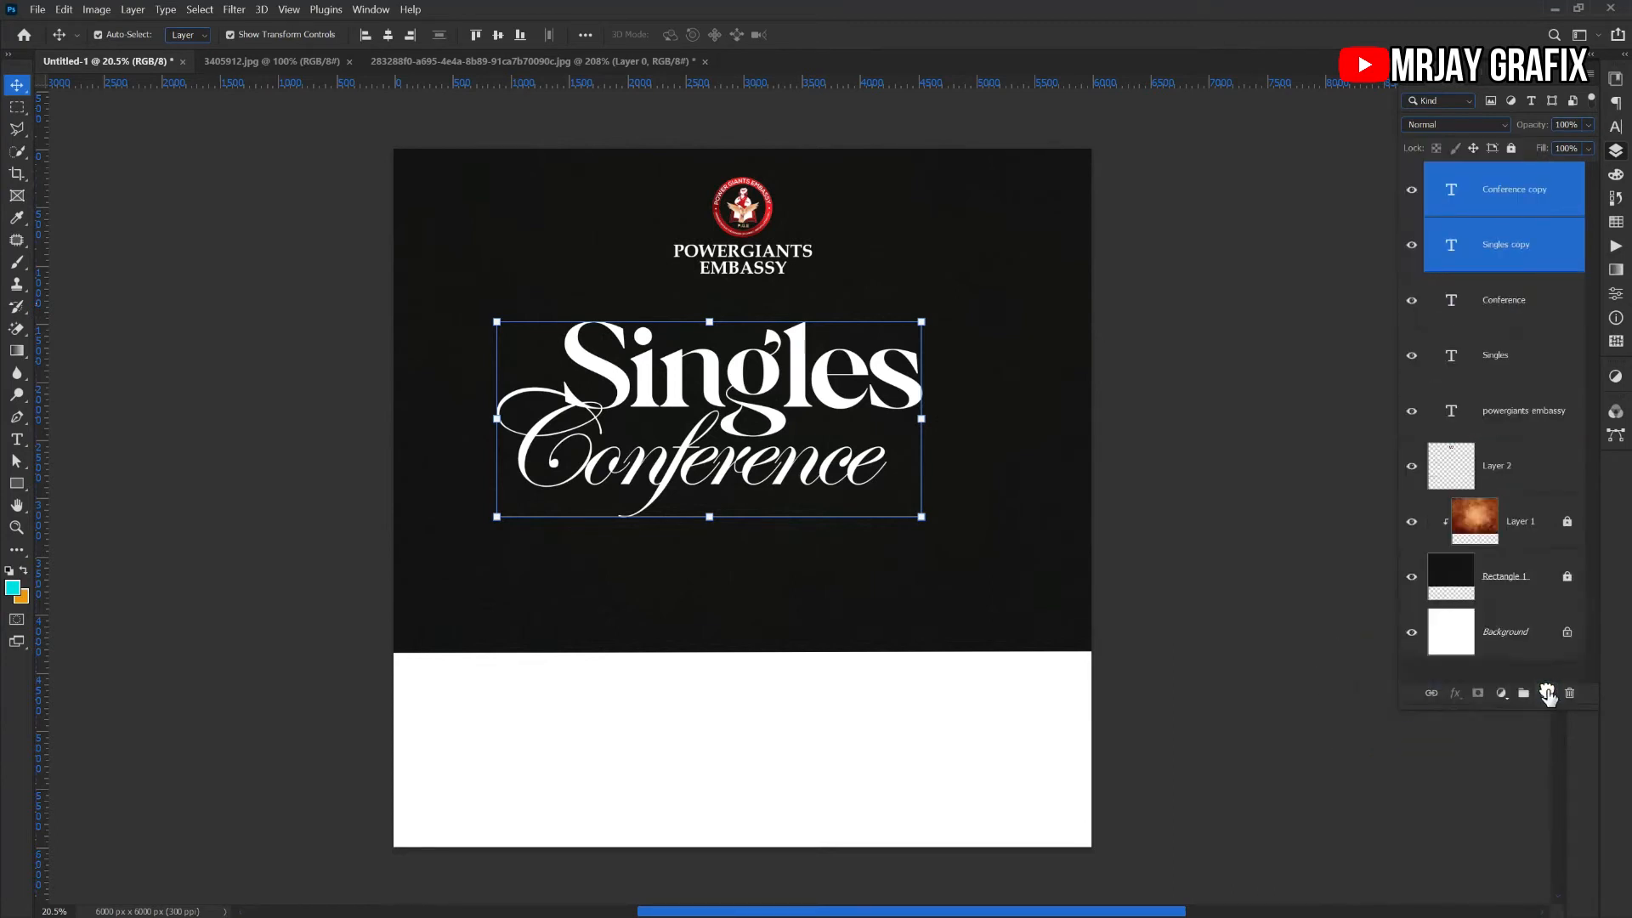
{"action": "key", "text": "ctrl+z"}
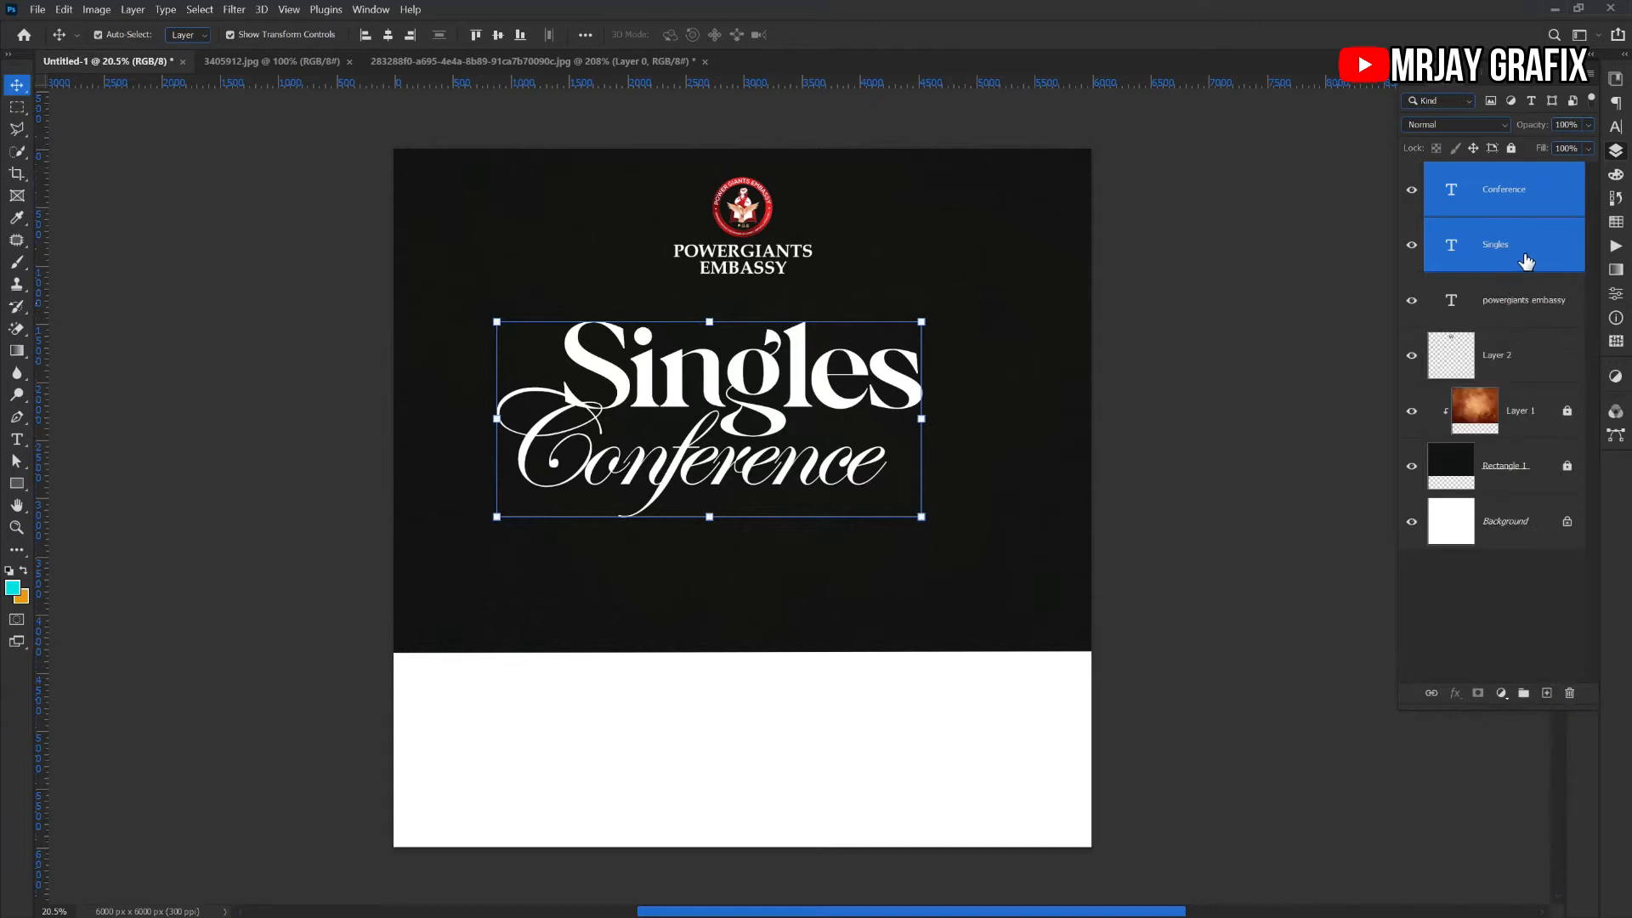
Group the Singles and Conference text layers and merge the group into one layer
{"action": "left_click_drag", "start_coordinate": [1544, 259], "coordinate": [1525, 693]}
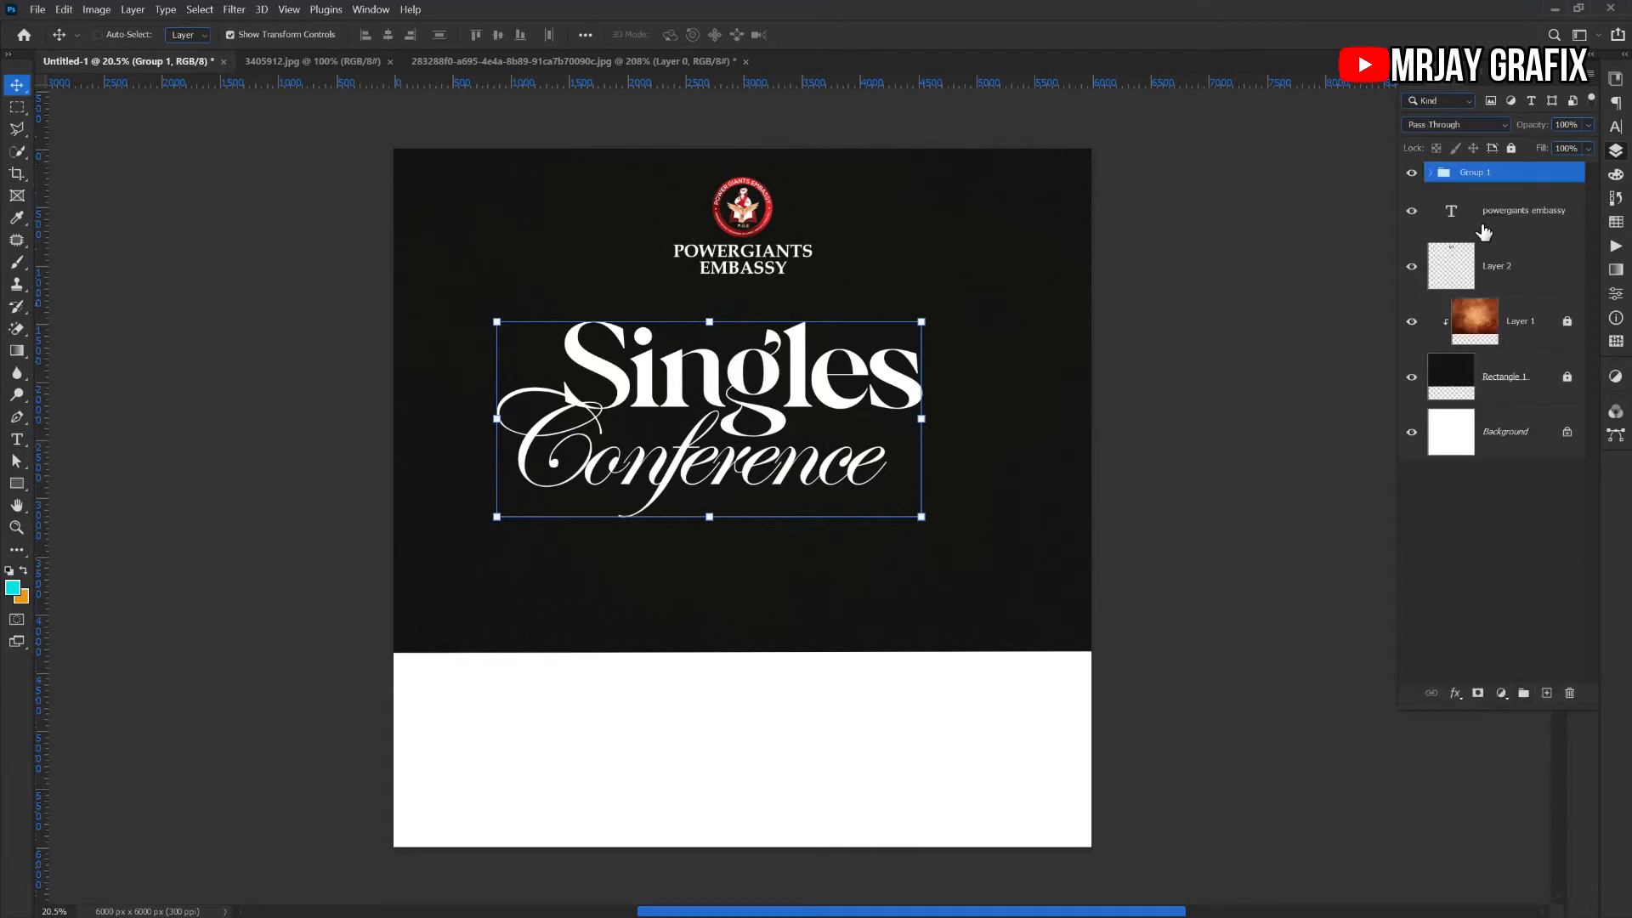
{"action": "key", "text": "ctrl+e"}
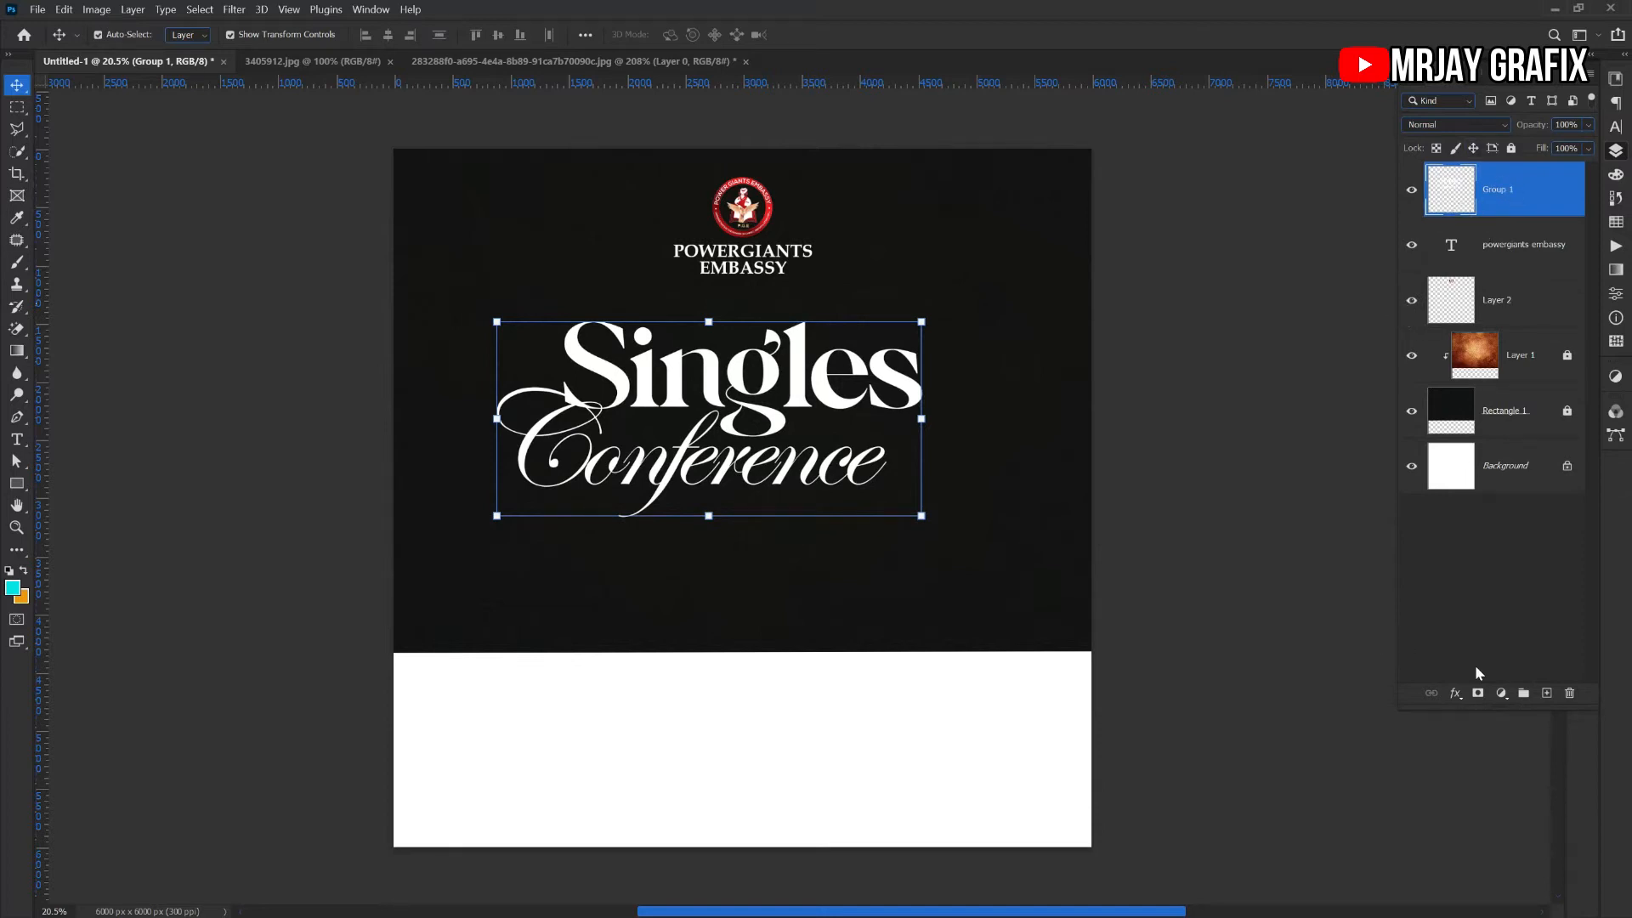
Add a Gradient Overlay to the merged title and remove all intermediate colour stops, keeping only the two end stops
{"action": "left_click", "coordinate": [1455, 693]}
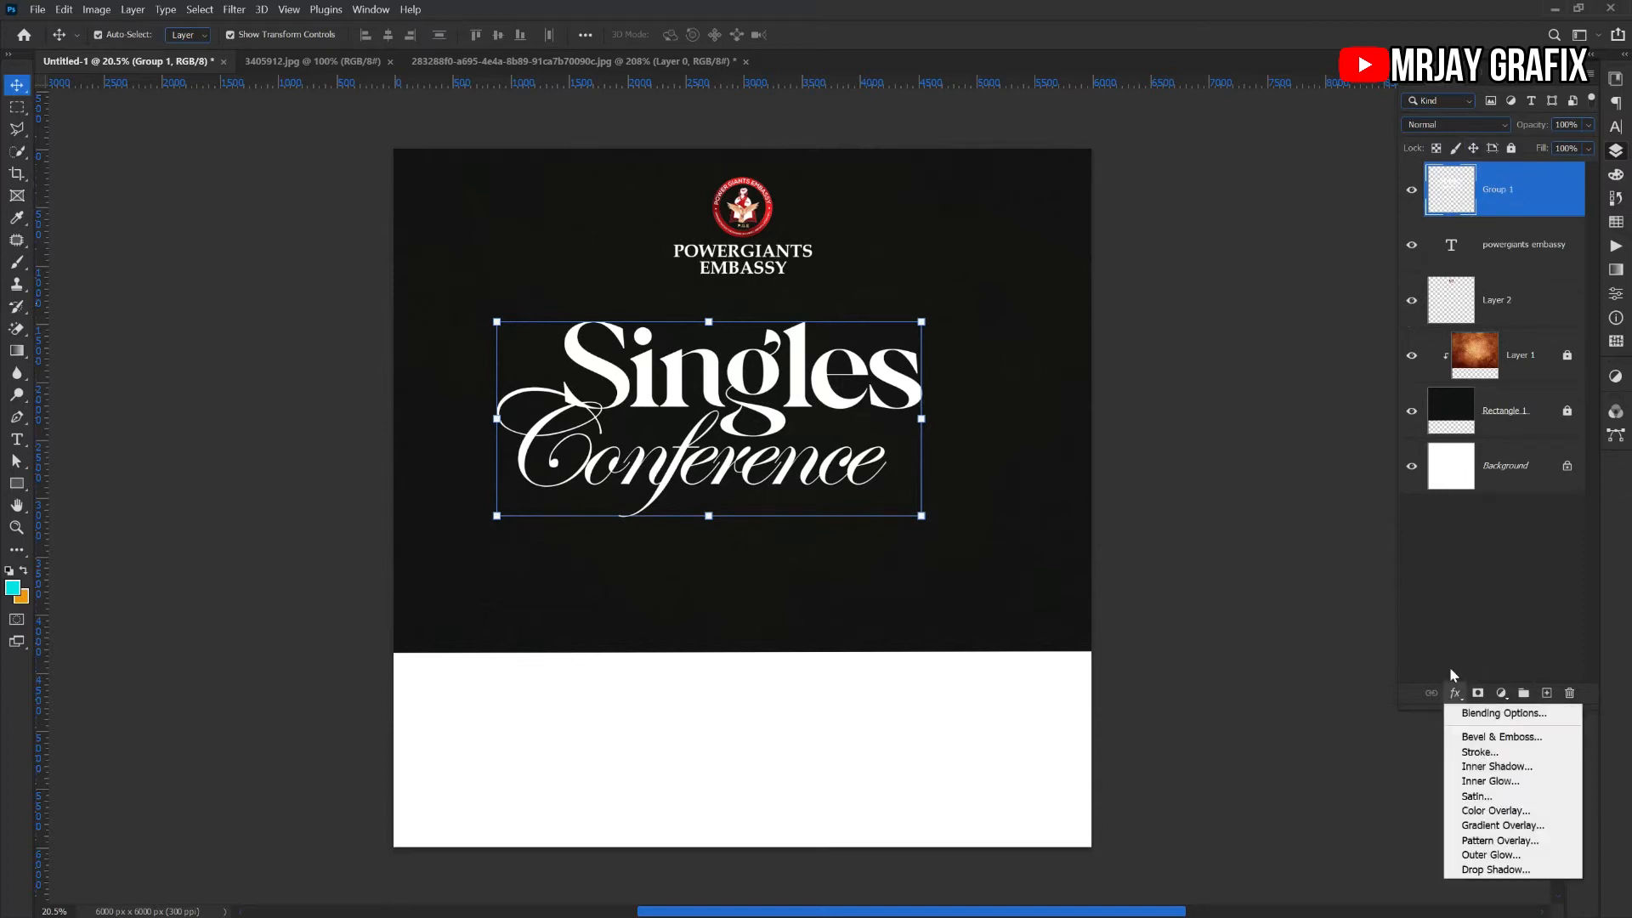
{"action": "left_click", "coordinate": [1475, 825]}
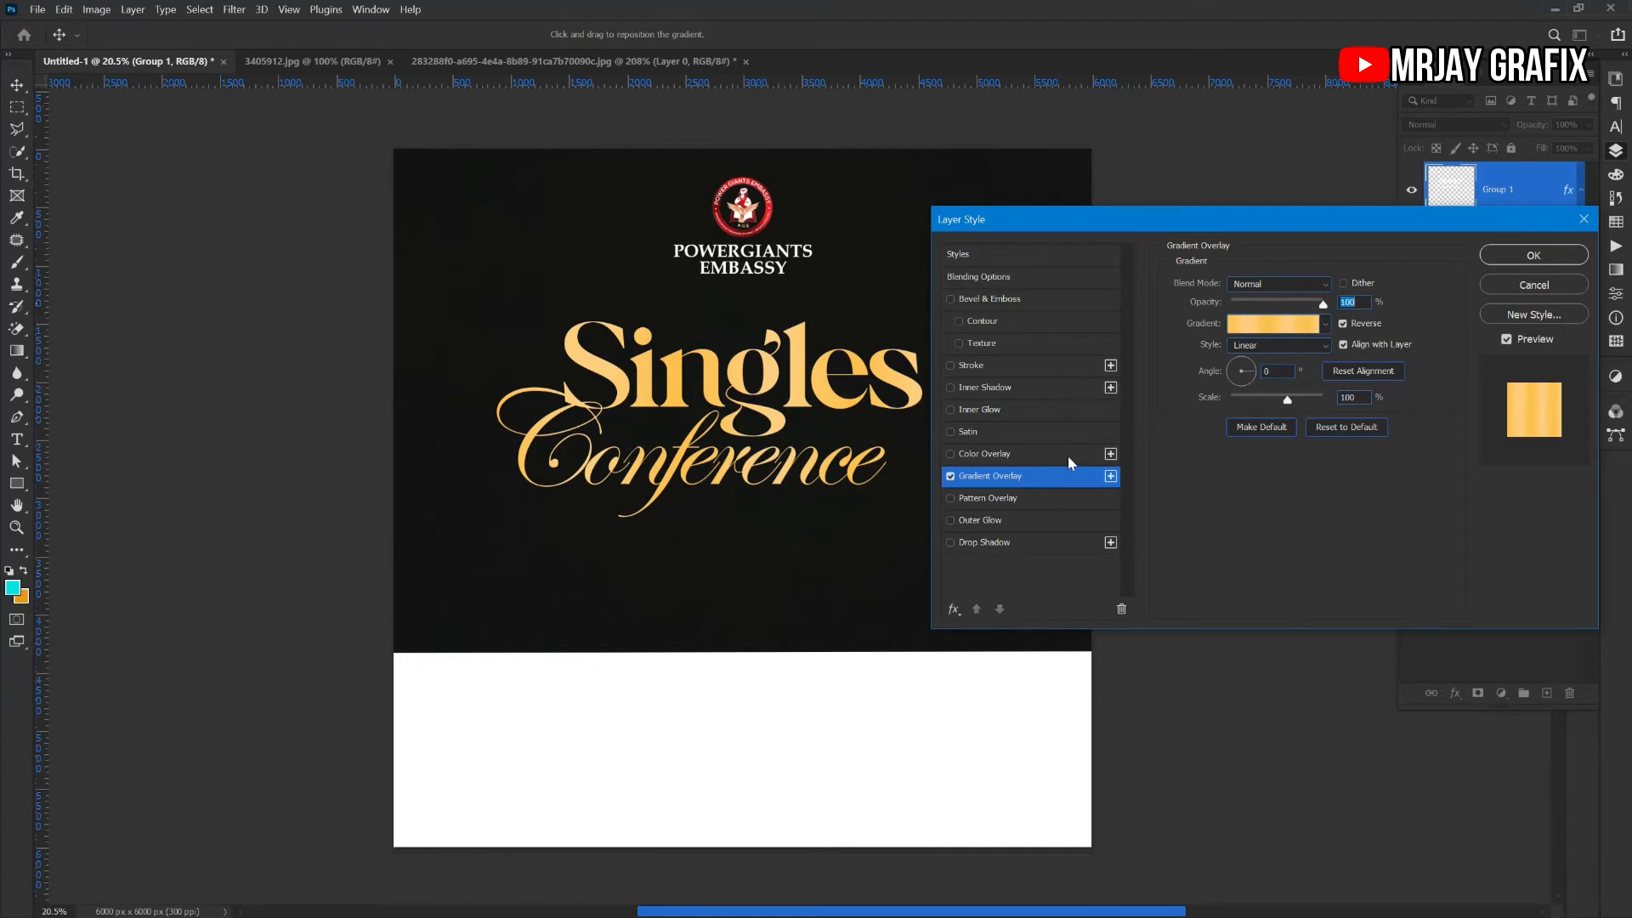
{"action": "left_click", "coordinate": [1285, 326]}
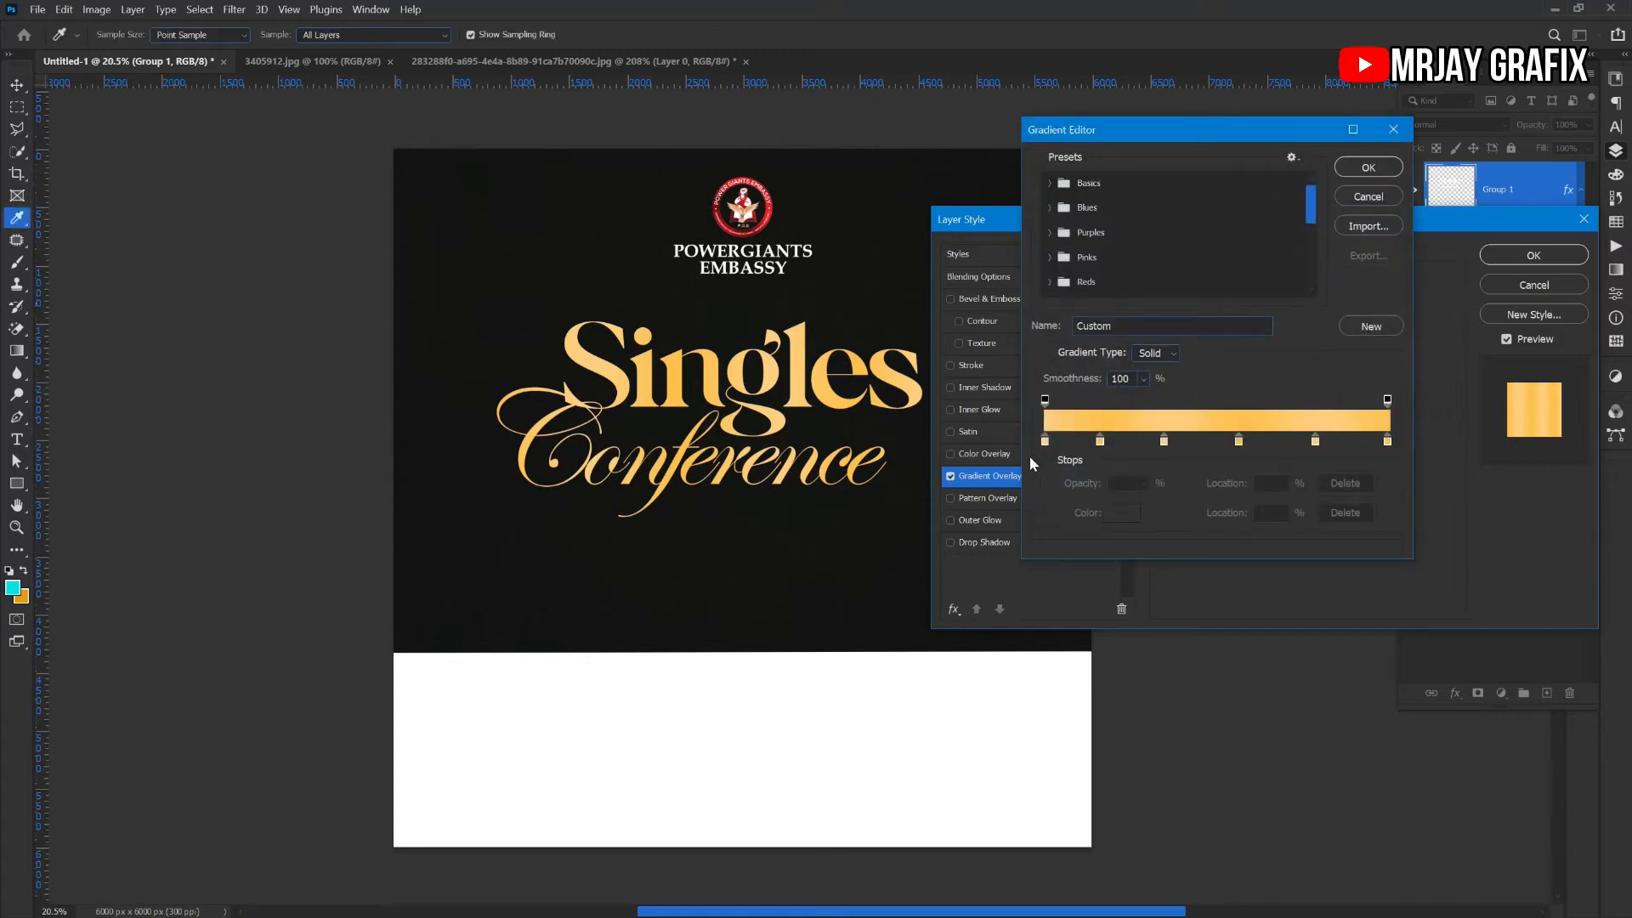
{"action": "left_click_drag", "start_coordinate": [1100, 440], "coordinate": [1172, 508]}
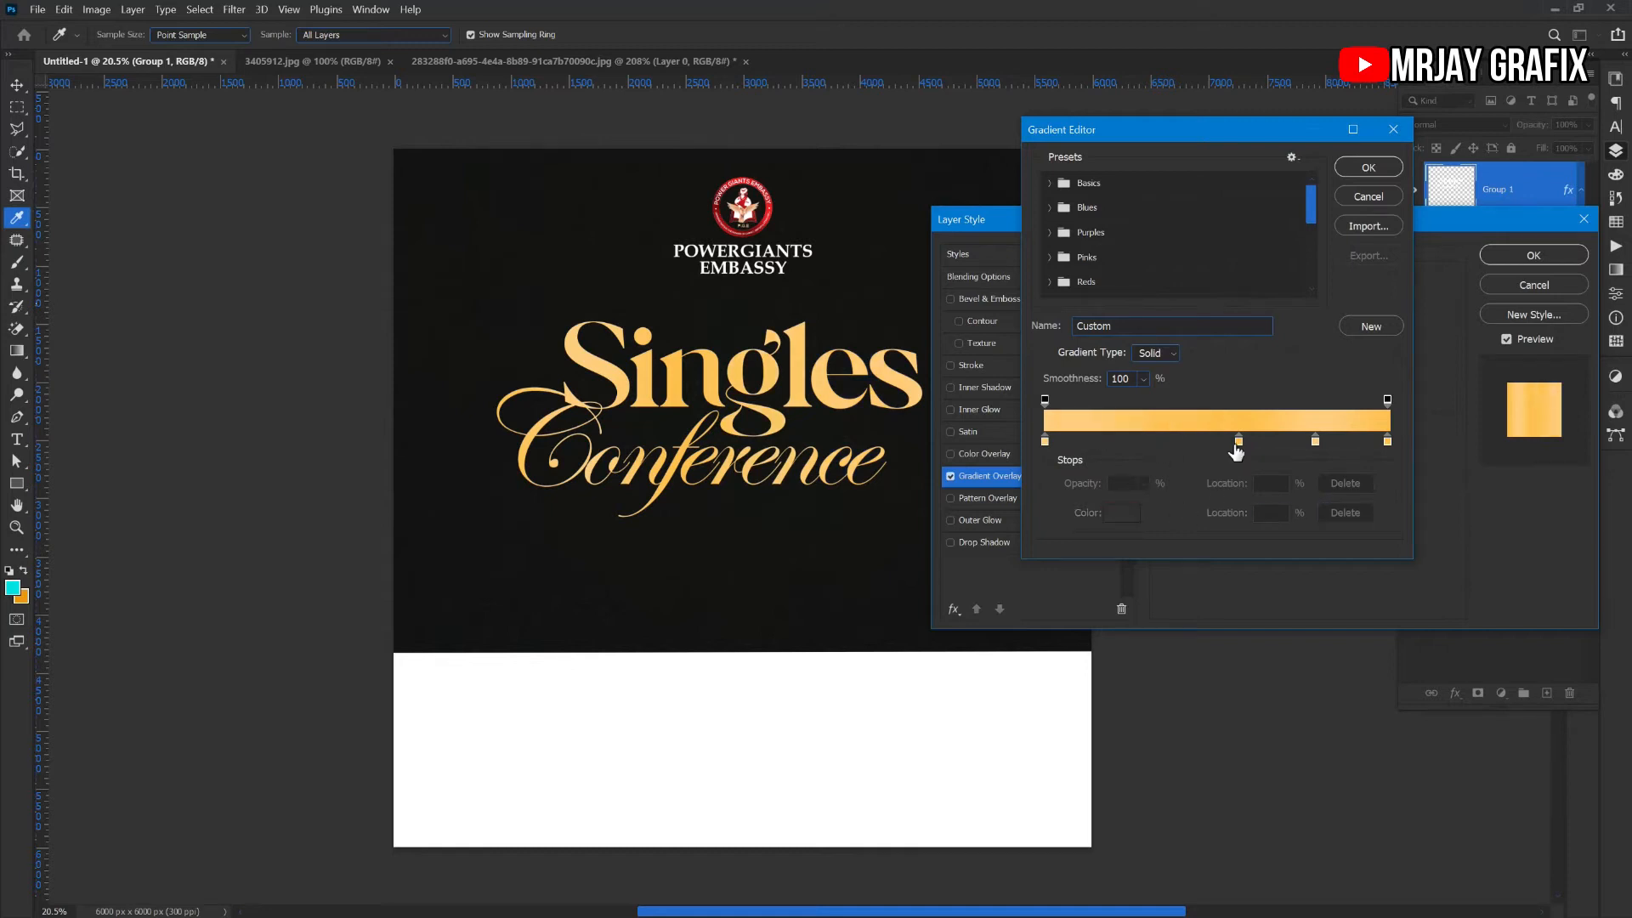
{"action": "left_click_drag", "start_coordinate": [1241, 446], "coordinate": [1477, 449]}
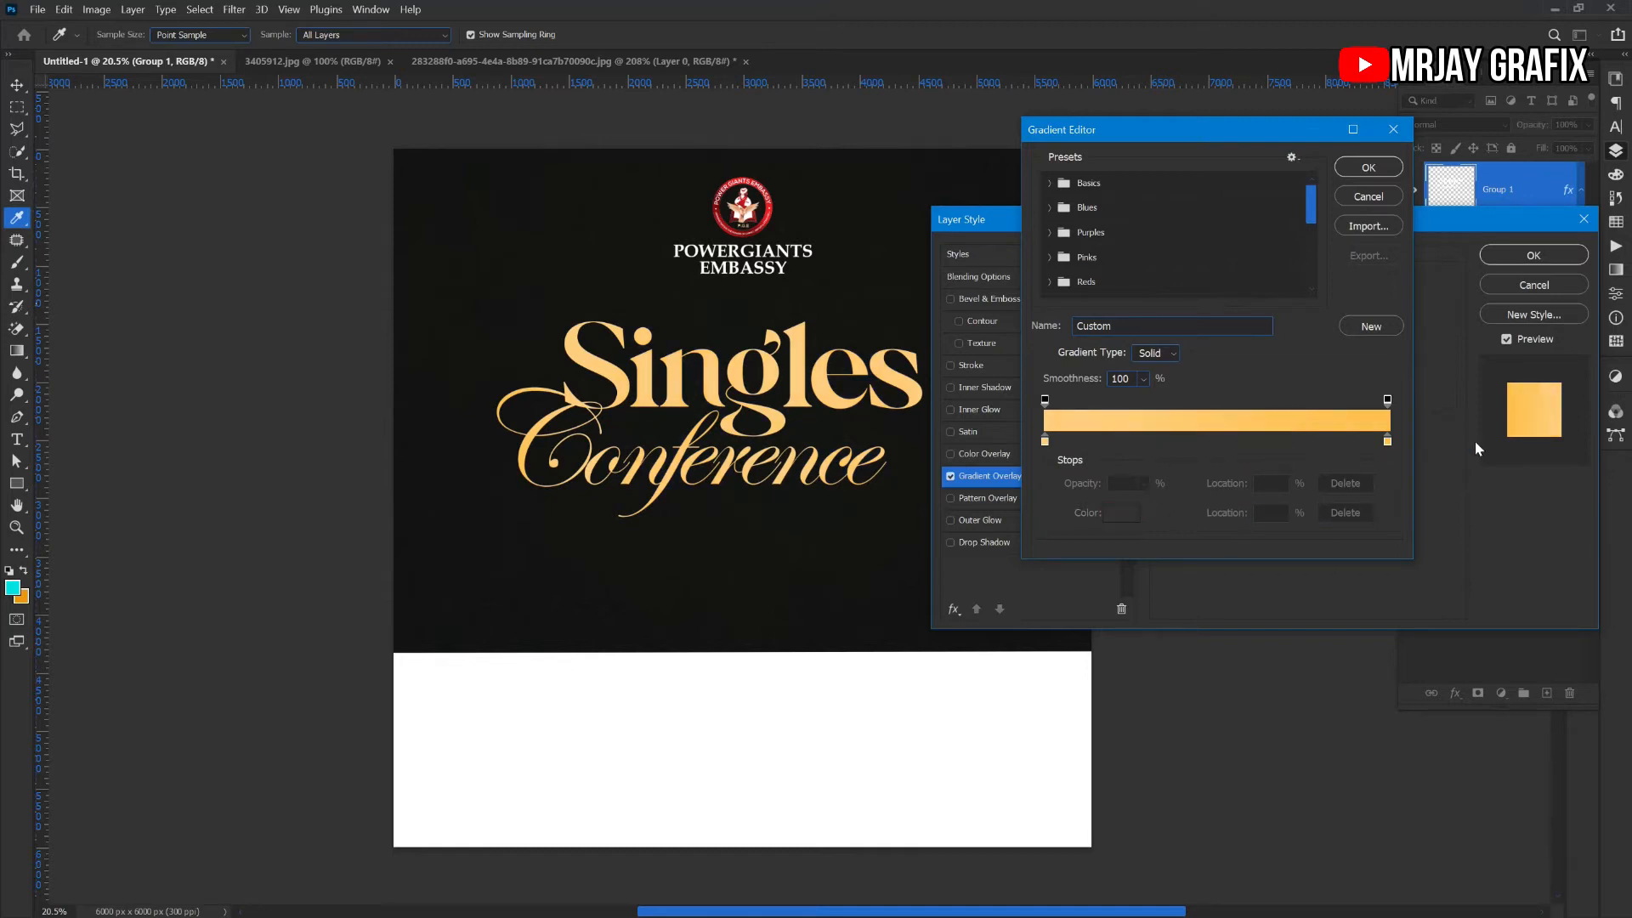
Set the gradient's colour stop at 100% to orange-red fb4c07
{"action": "left_click", "coordinate": [1386, 443]}
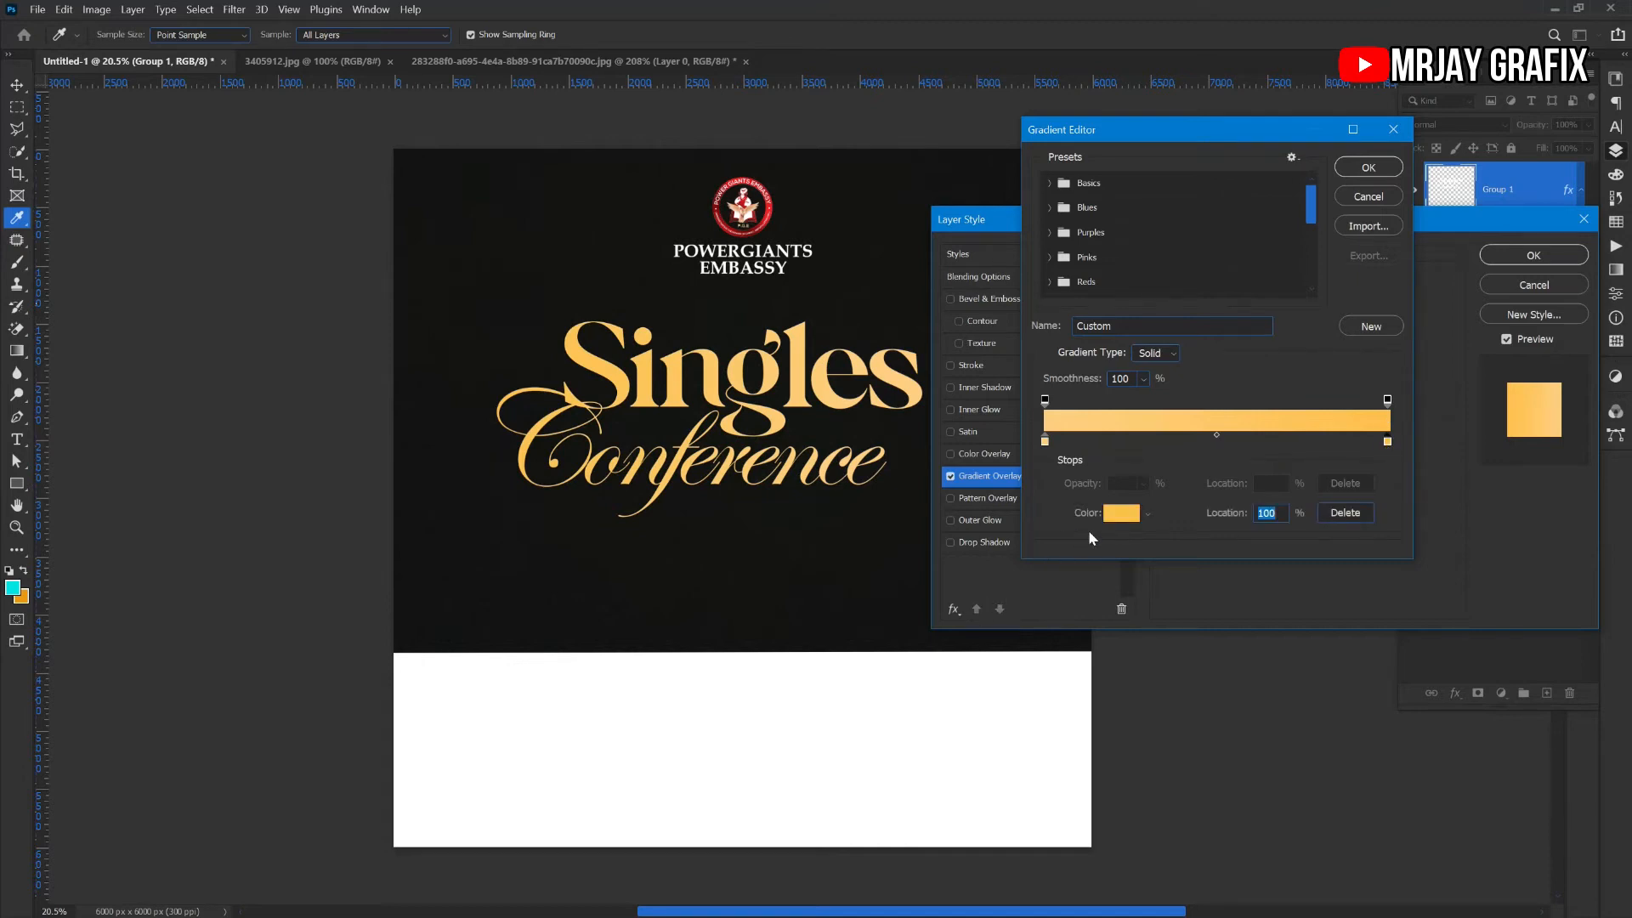
{"action": "left_click", "coordinate": [1121, 513]}
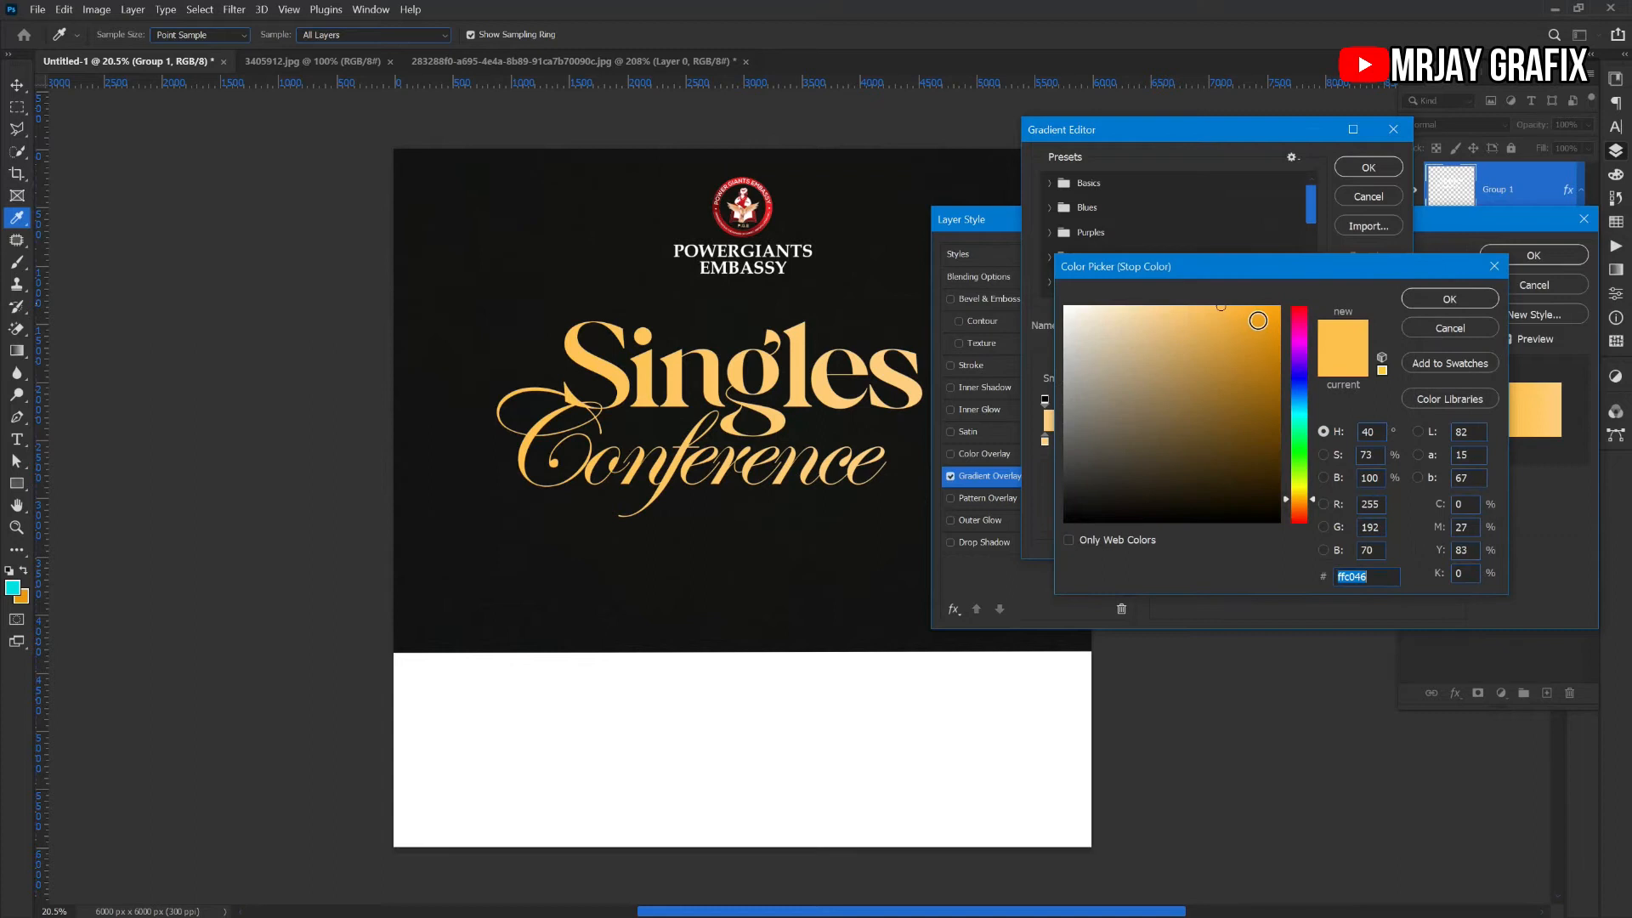
{"action": "left_click_drag", "start_coordinate": [1301, 507], "coordinate": [1299, 513]}
{"action": "left_click_drag", "start_coordinate": [1257, 379], "coordinate": [1275, 308]}
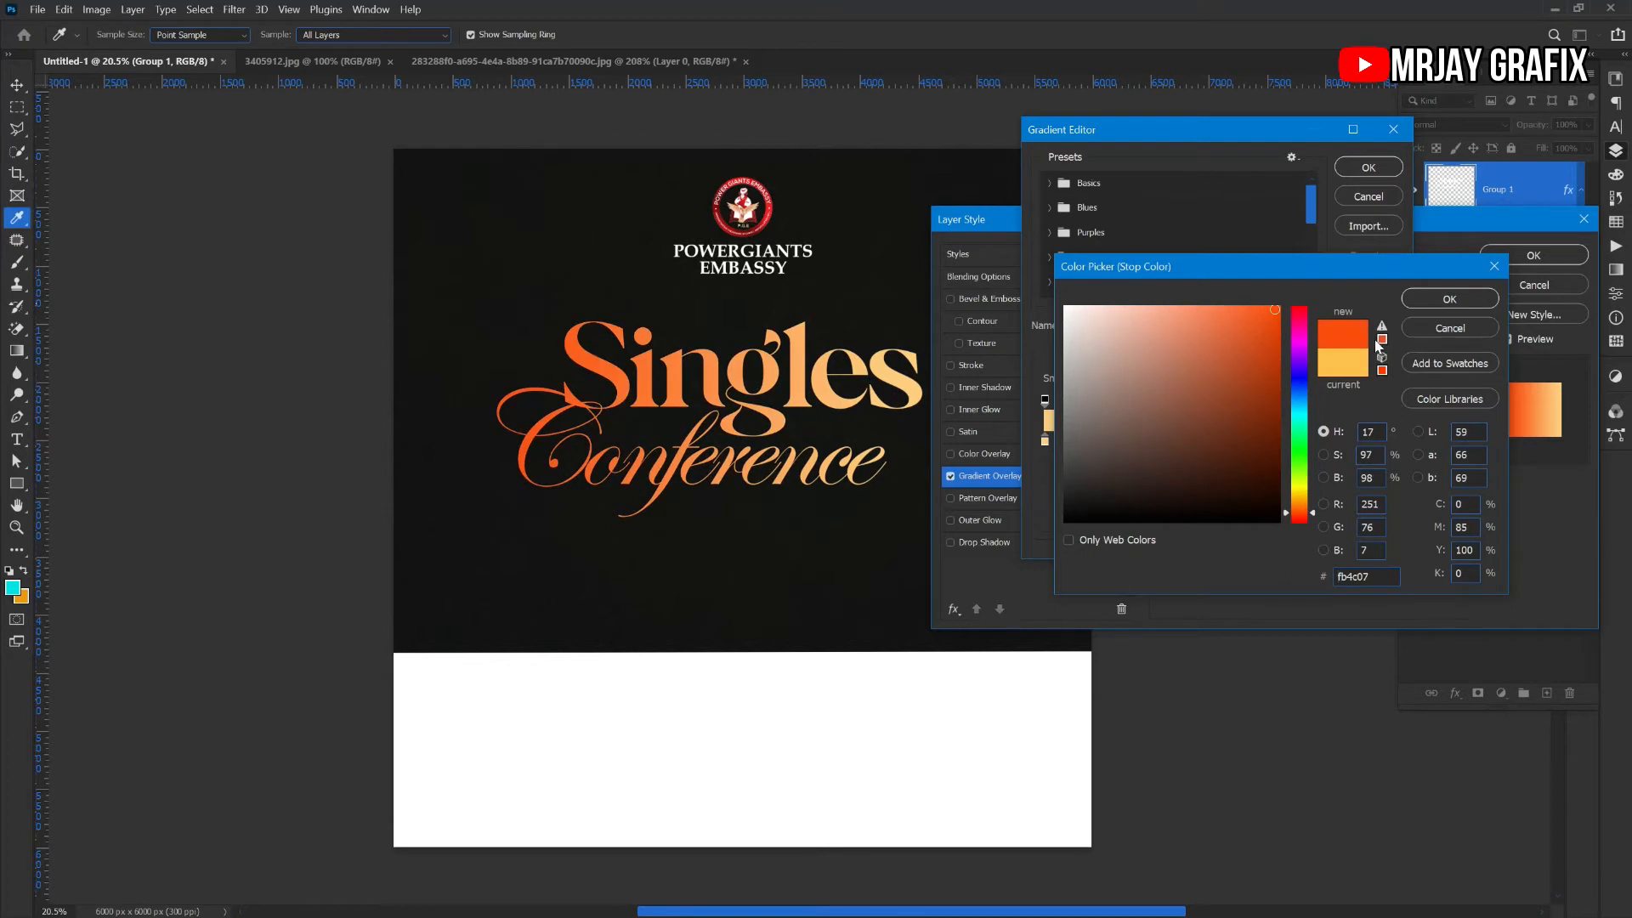
{"action": "left_click", "coordinate": [1447, 300]}
Set the gradient's colour stop at 0% to crimson d61240 and apply the overlay to the title
{"action": "left_click", "coordinate": [1045, 441]}
{"action": "left_click", "coordinate": [1116, 514]}
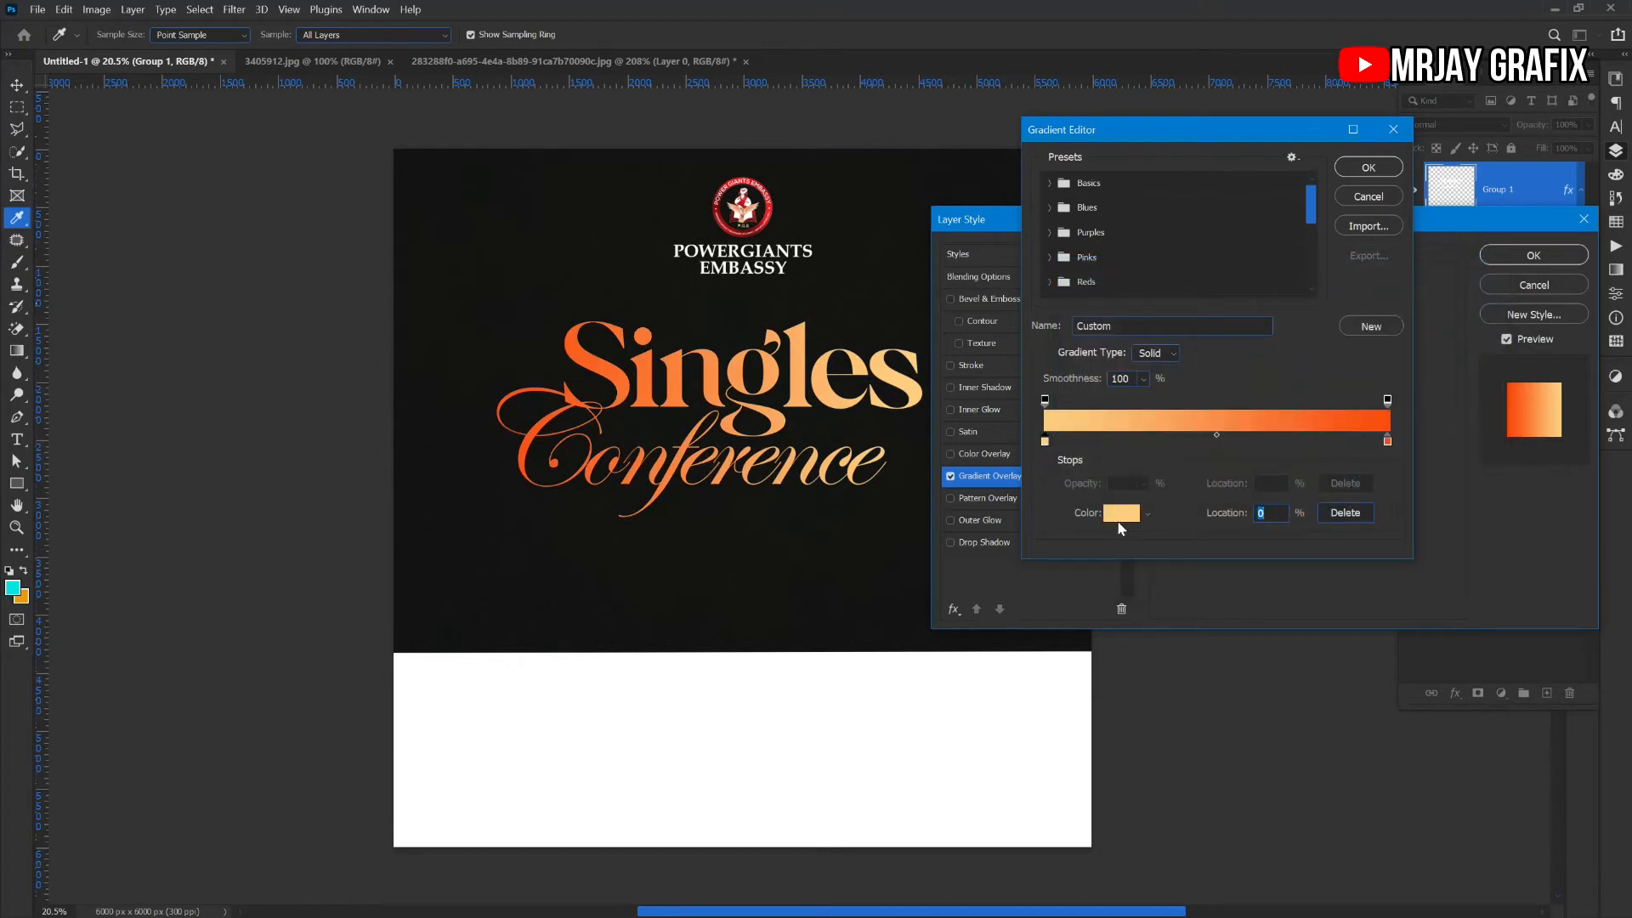
{"action": "left_click_drag", "start_coordinate": [1299, 327], "coordinate": [1298, 316]}
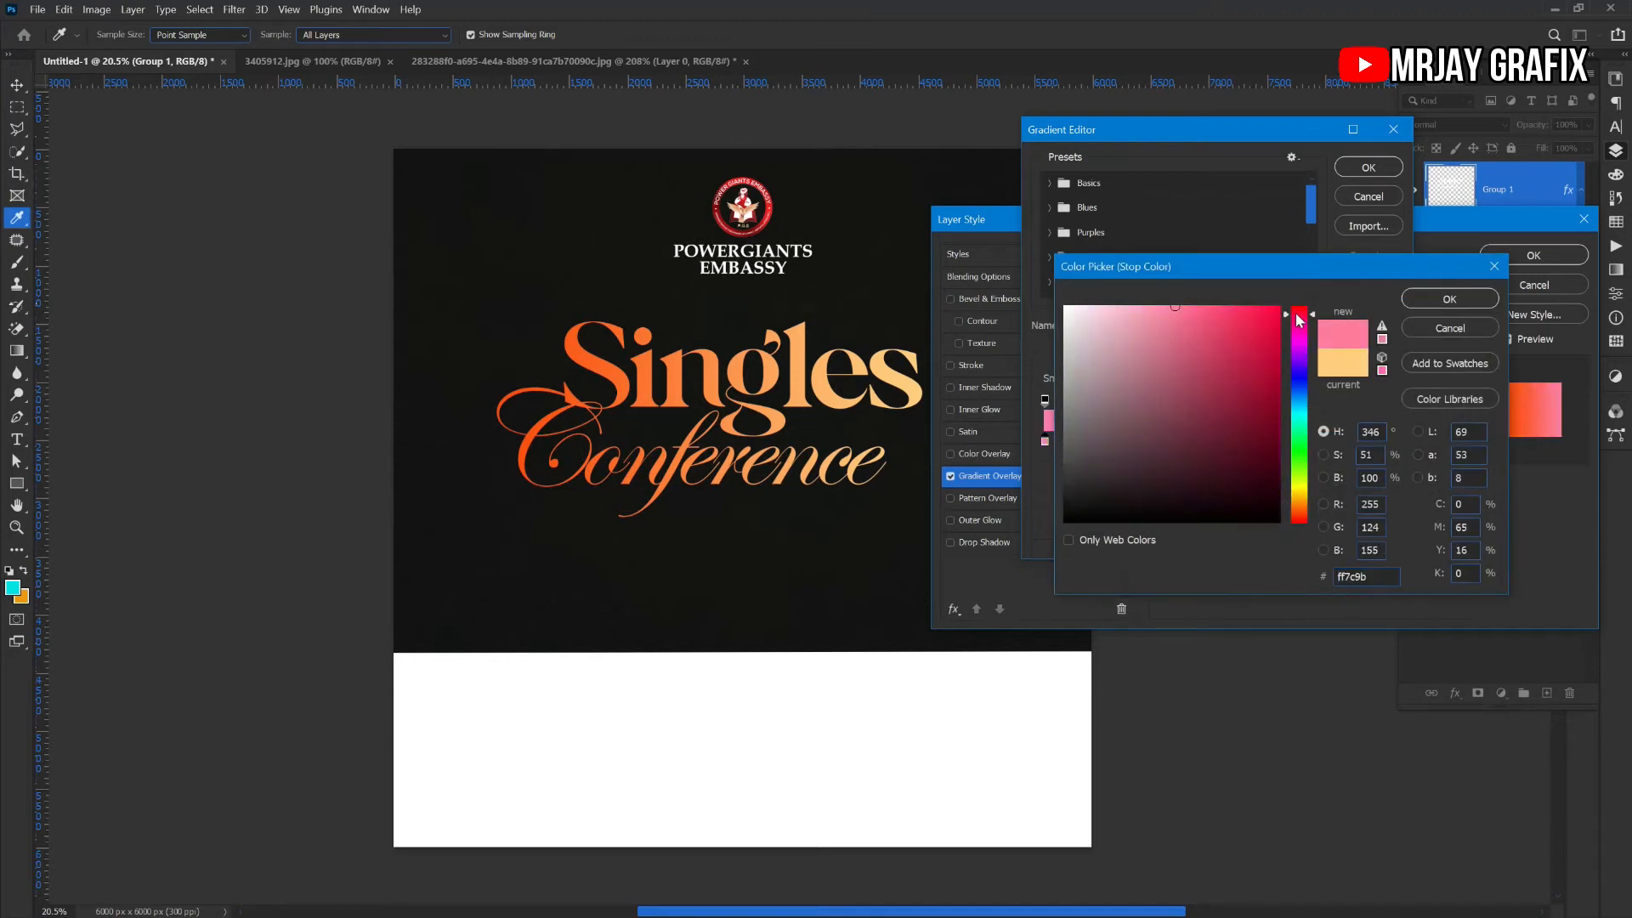
{"action": "left_click", "coordinate": [1278, 339]}
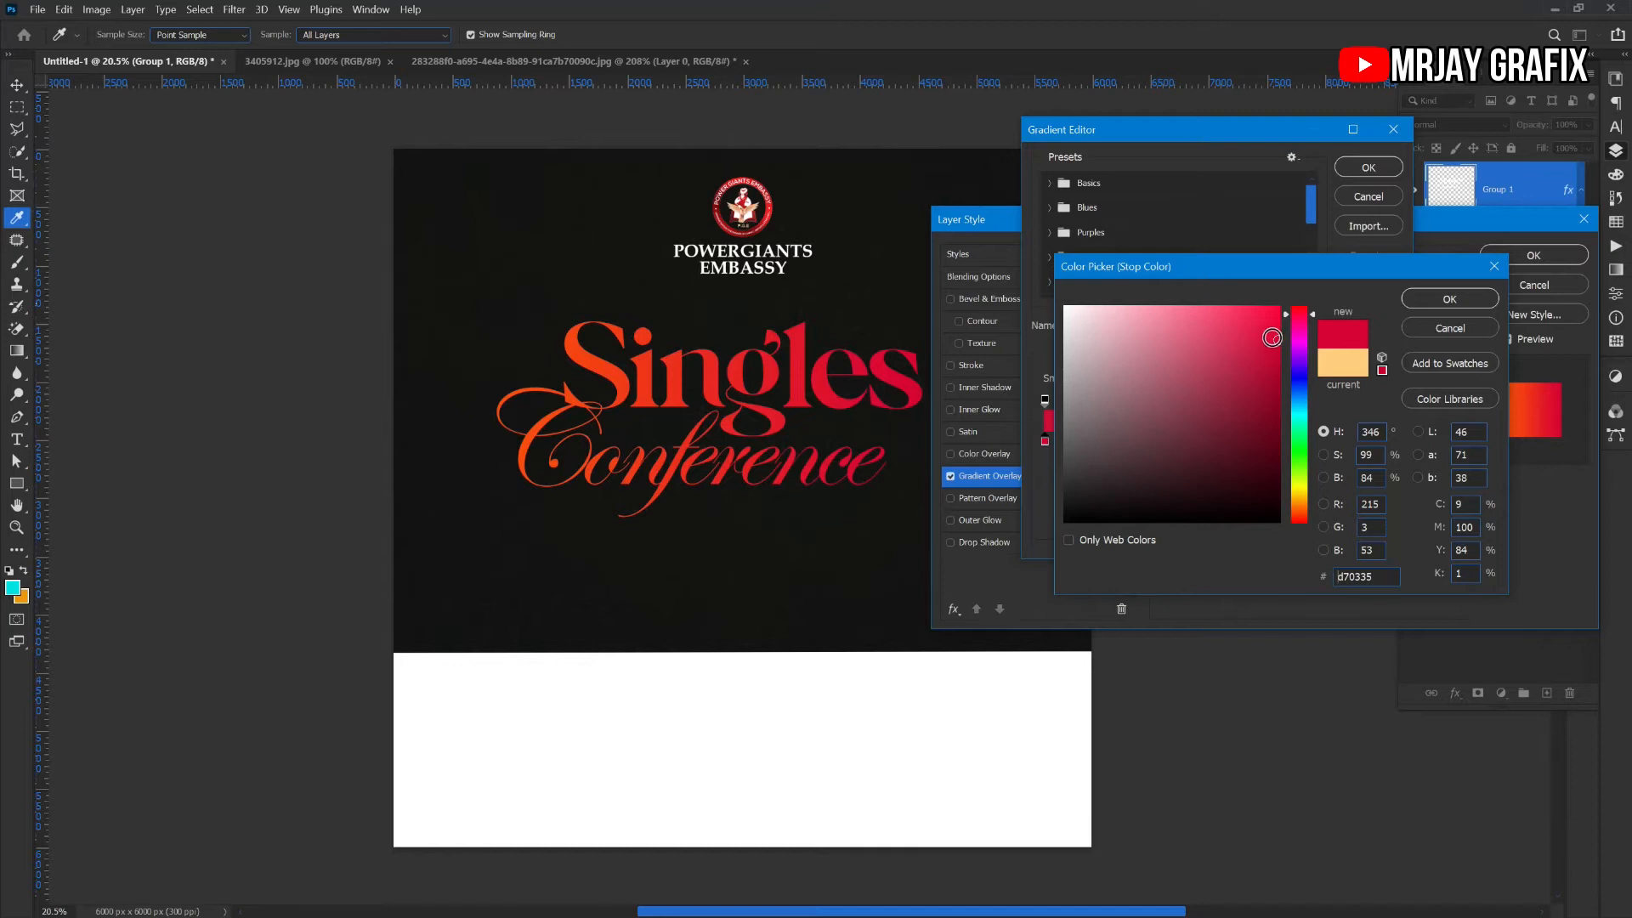
{"action": "left_click", "coordinate": [1279, 323]}
{"action": "left_click", "coordinate": [1261, 340]}
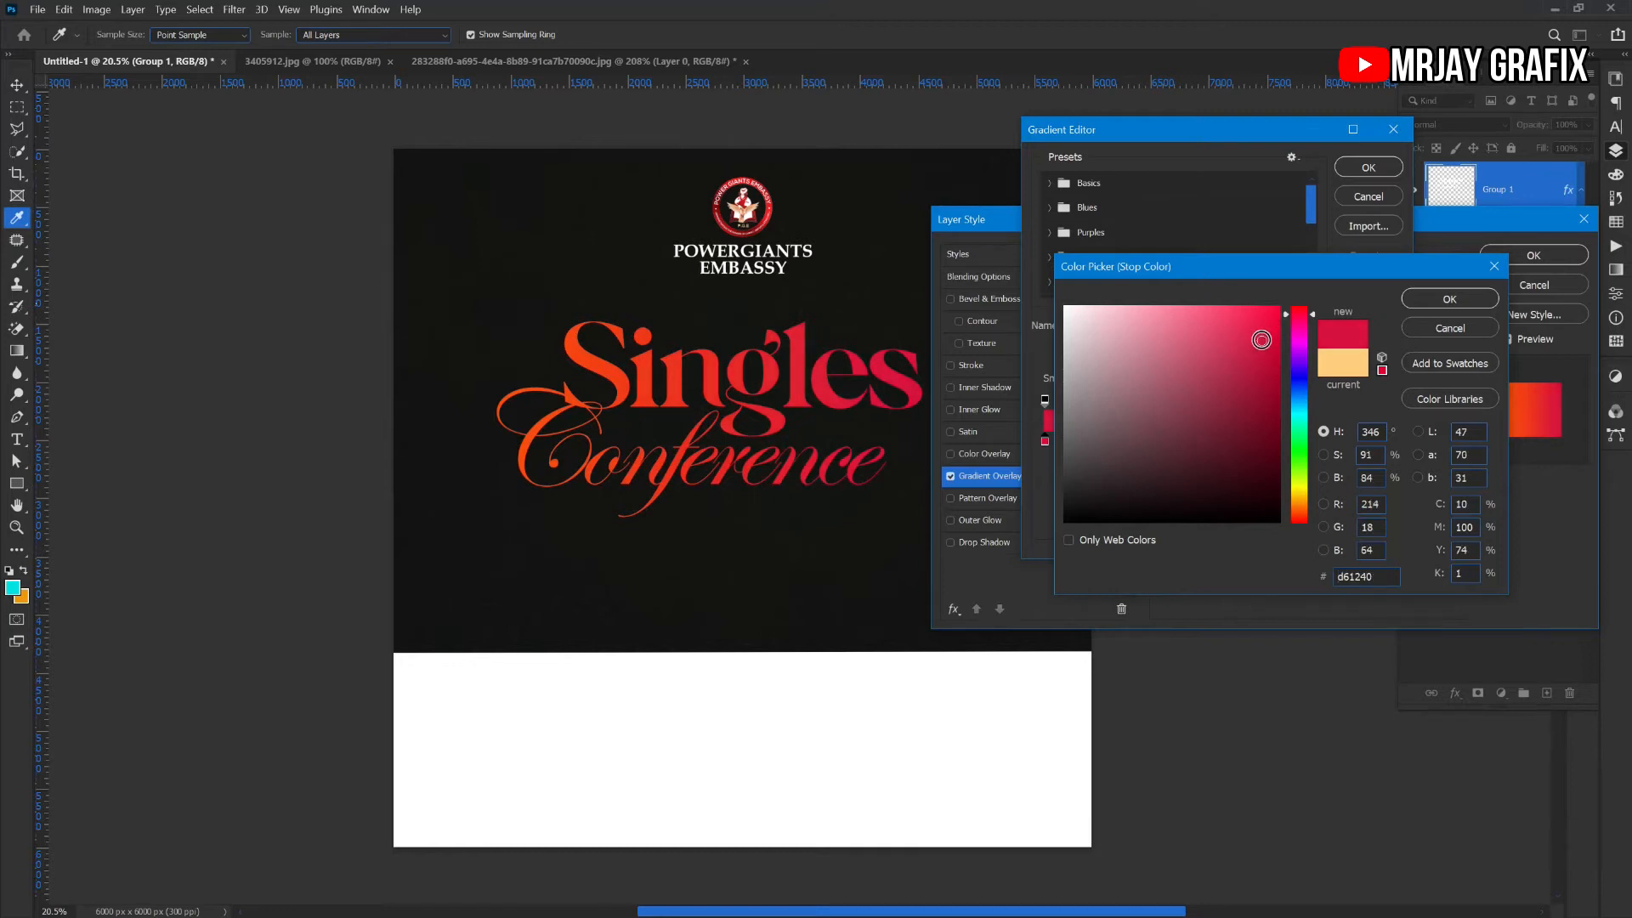
{"action": "left_click", "coordinate": [1455, 298]}
{"action": "left_click", "coordinate": [1366, 167]}
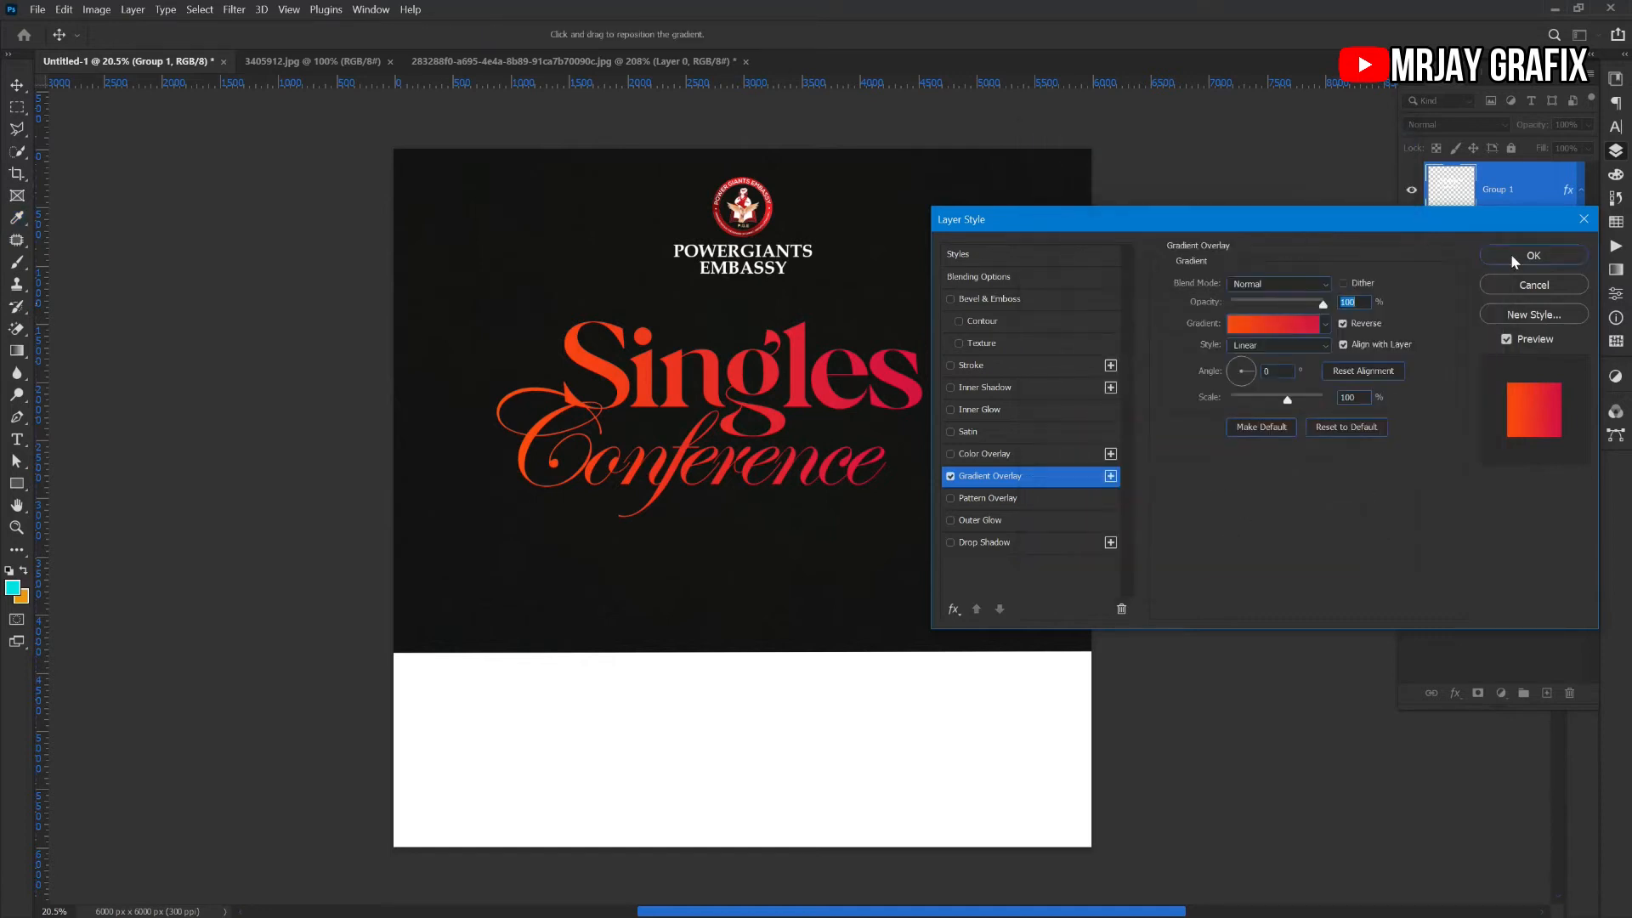
{"action": "left_click", "coordinate": [1513, 258]}
{"action": "left_click", "coordinate": [344, 396]}
{"action": "scroll", "coordinate": [455, 441], "scroll_direction": "up", "scroll_amount": 2}
{"action": "scroll", "coordinate": [523, 469], "scroll_direction": "down", "scroll_amount": 3}
{"action": "scroll", "coordinate": [524, 469], "scroll_direction": "up", "scroll_amount": 2}
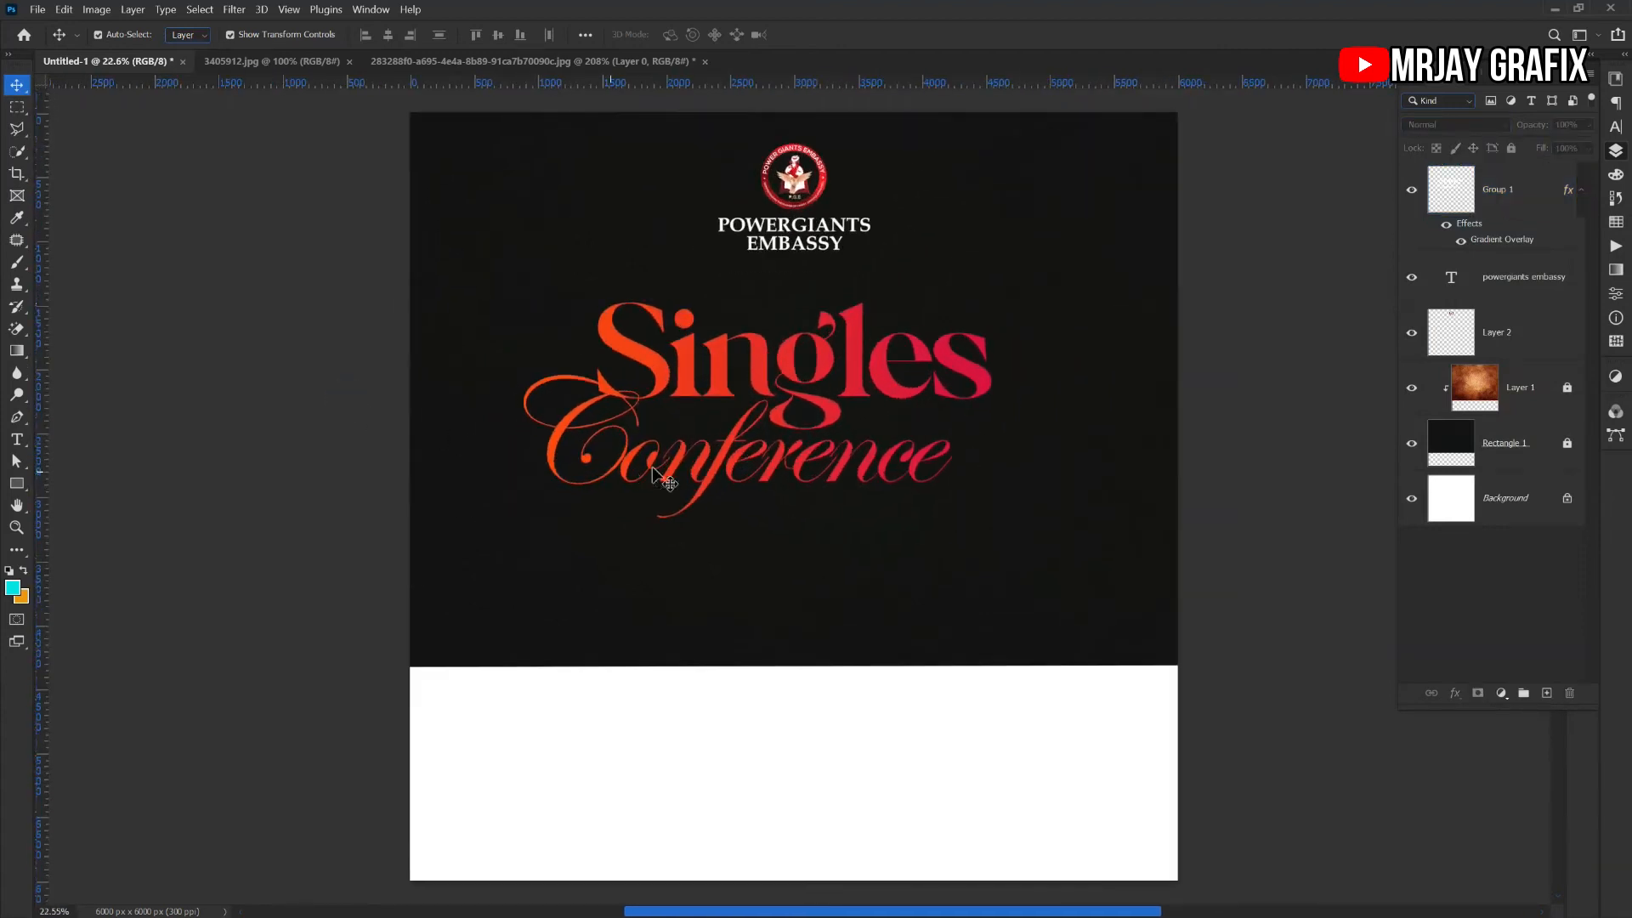
Edit the title's Gradient Overlay again and change the 0% stop to a deeper crimson, RGB 198, 1, 61
{"action": "left_click", "coordinate": [850, 362]}
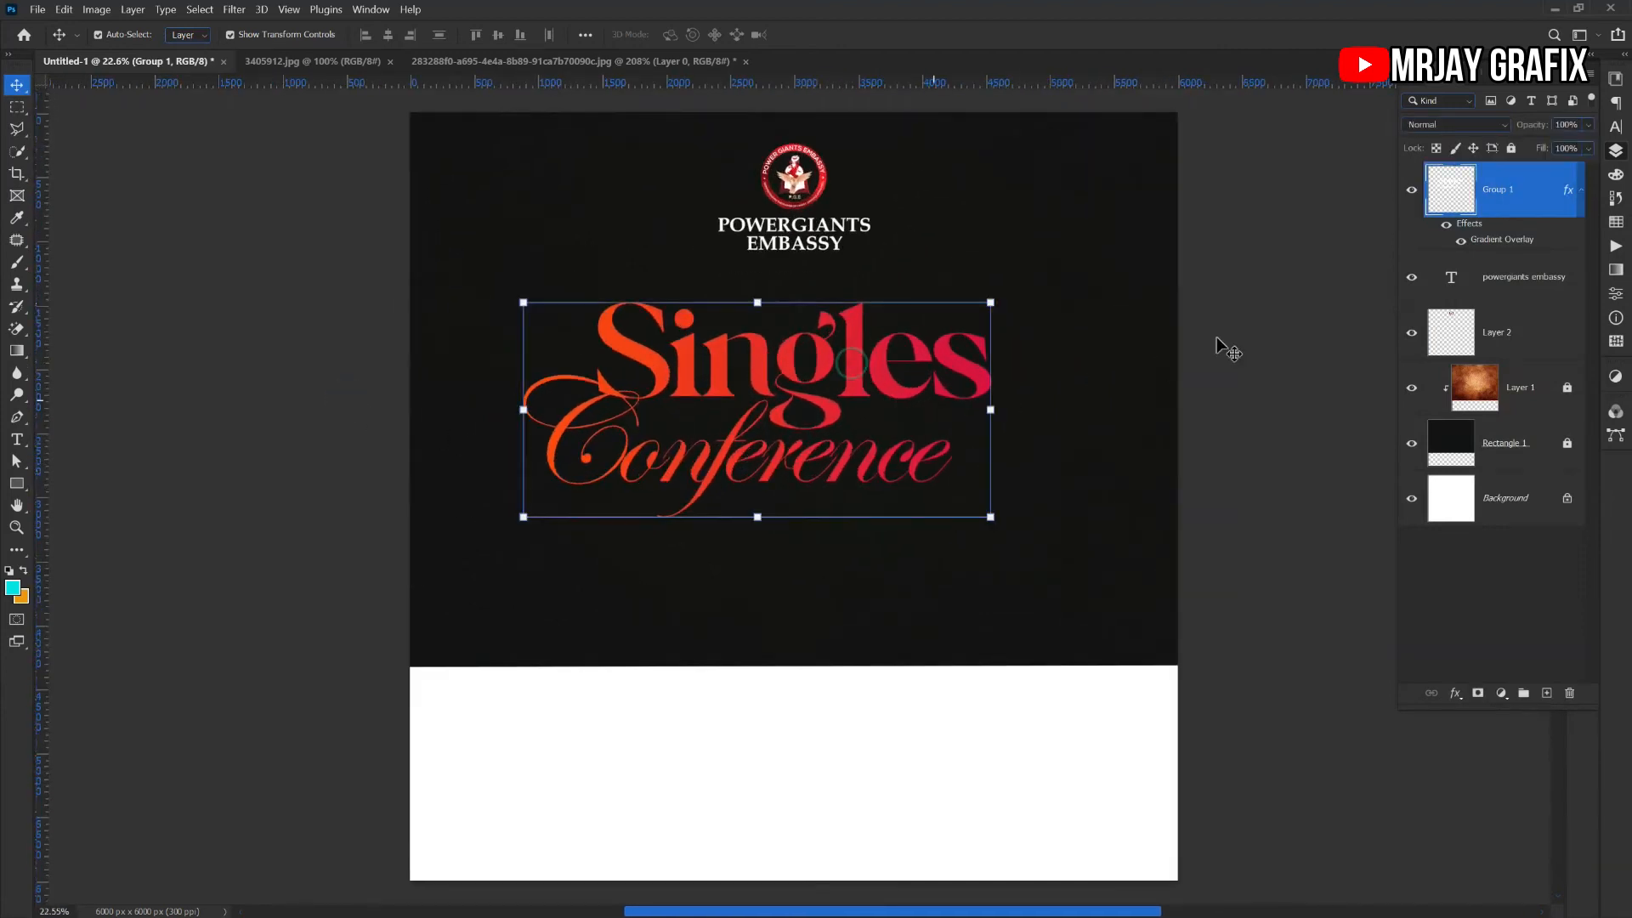
{"action": "double_click", "coordinate": [1503, 242]}
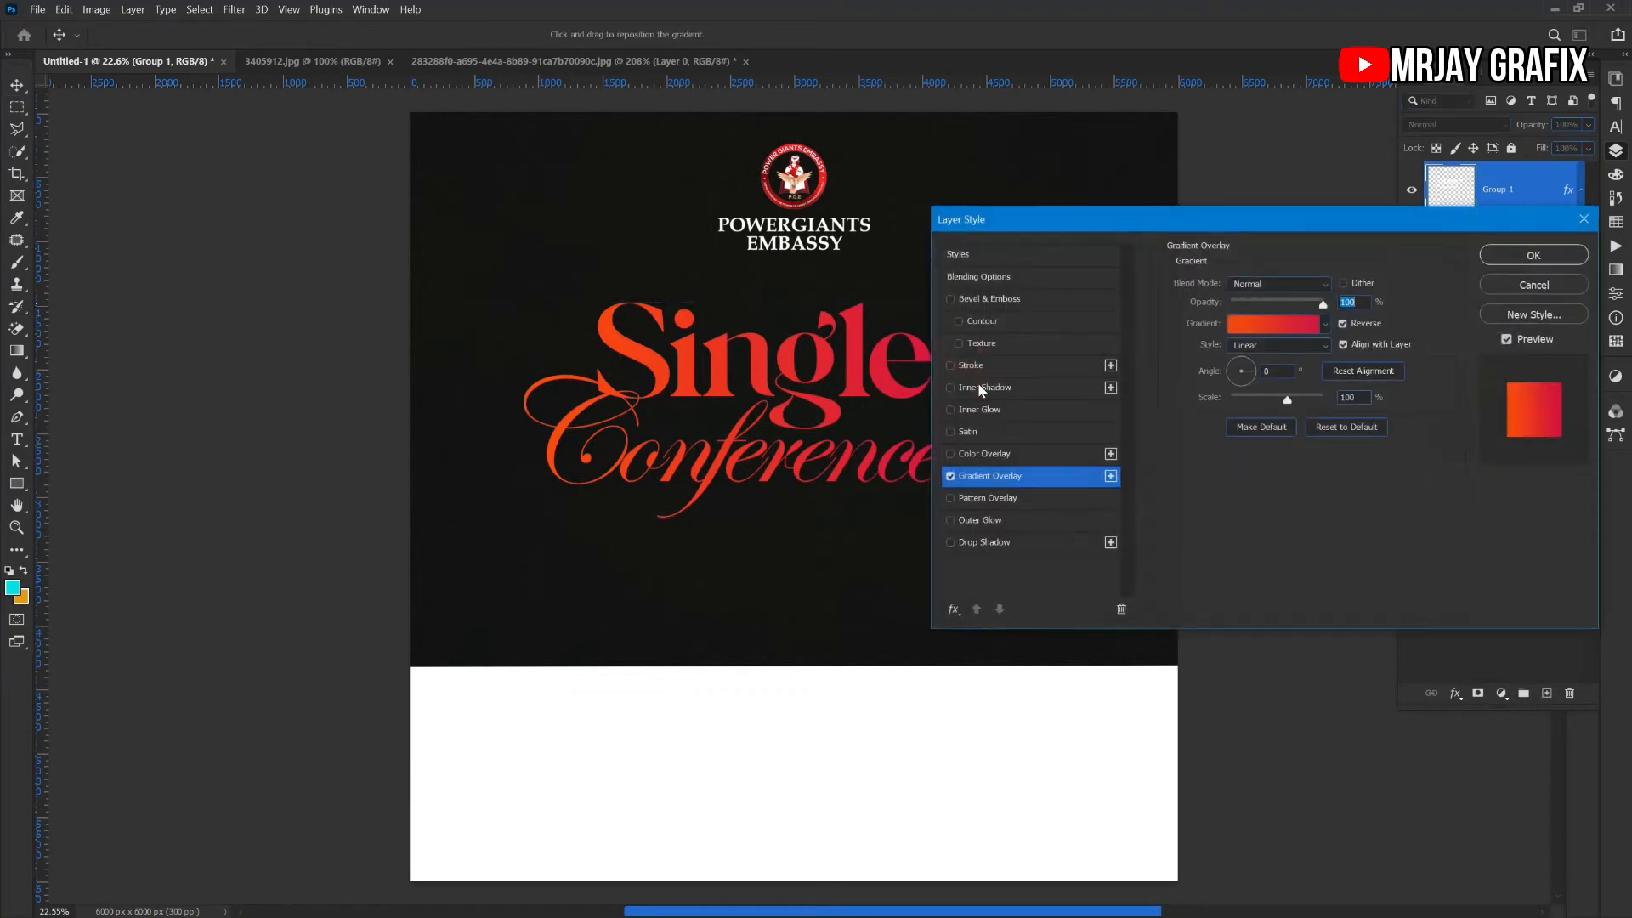
{"action": "left_click", "coordinate": [1281, 328]}
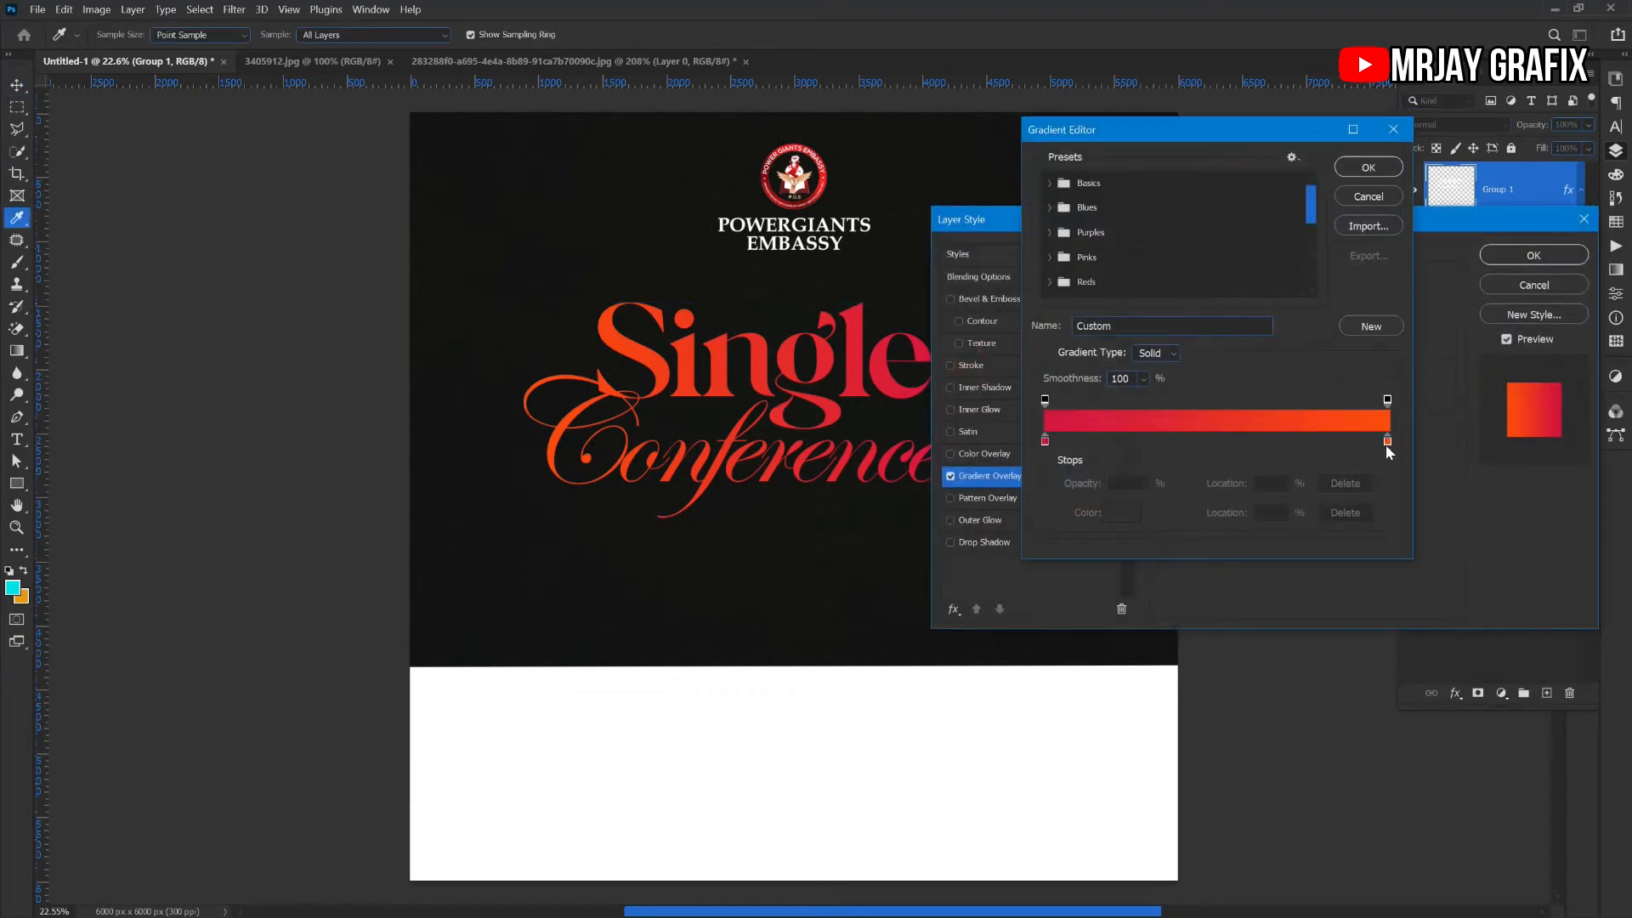
{"action": "left_click", "coordinate": [1046, 442]}
{"action": "left_click", "coordinate": [1122, 513]}
{"action": "left_click", "coordinate": [1298, 321]}
{"action": "left_click_drag", "start_coordinate": [1299, 324], "coordinate": [1293, 336]}
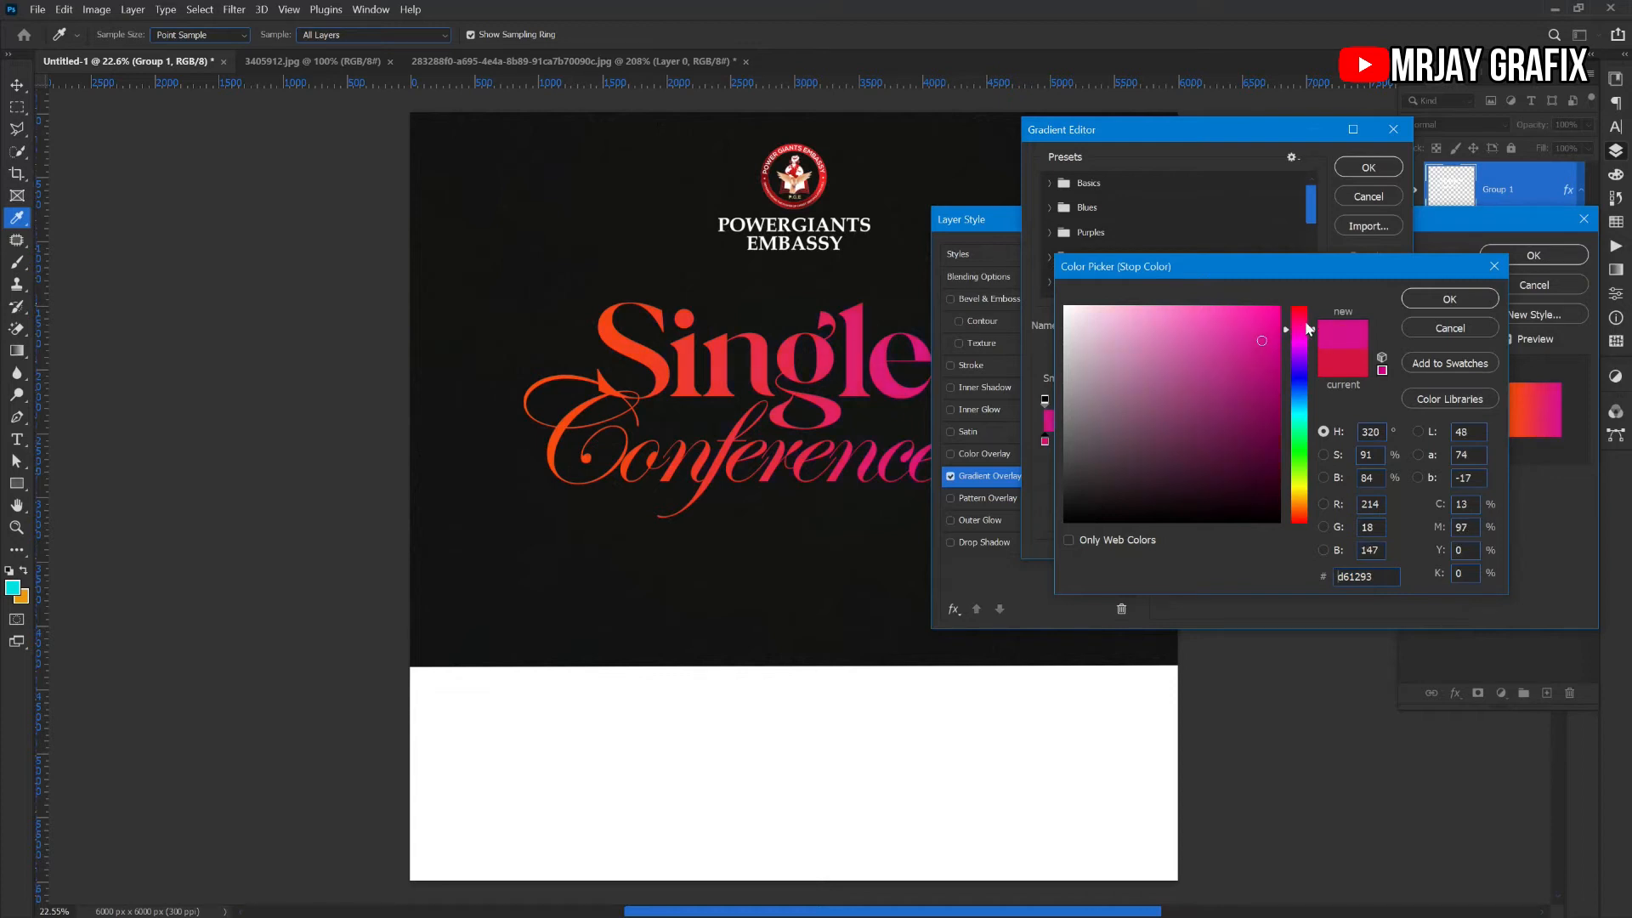
{"action": "left_click_drag", "start_coordinate": [1313, 326], "coordinate": [1305, 322]}
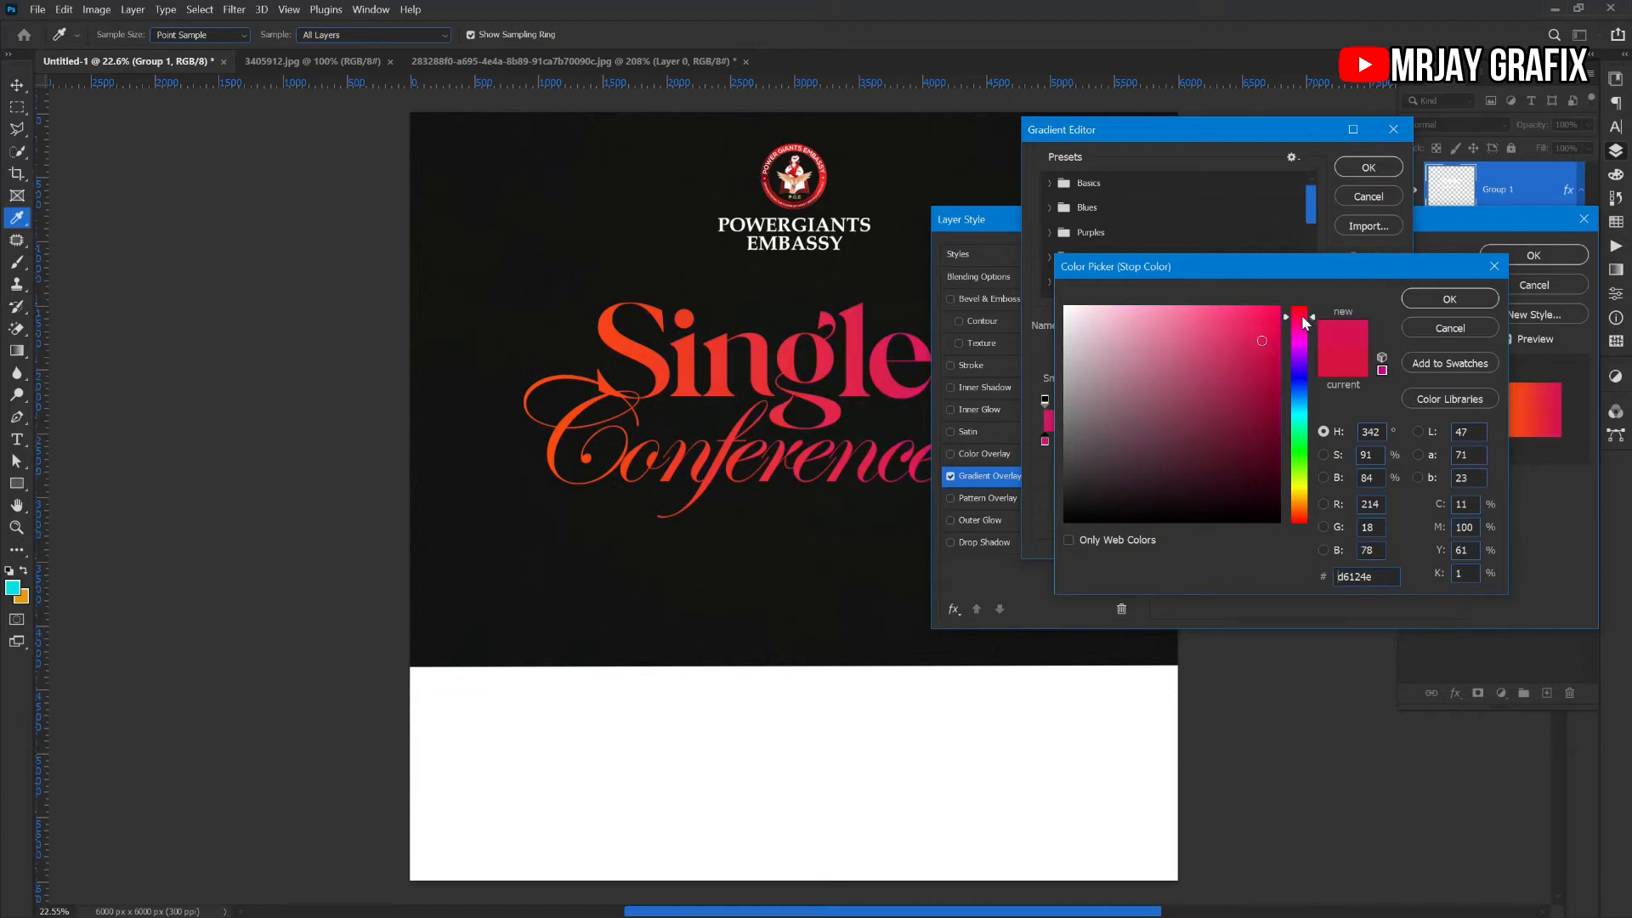
{"action": "left_click", "coordinate": [1279, 363]}
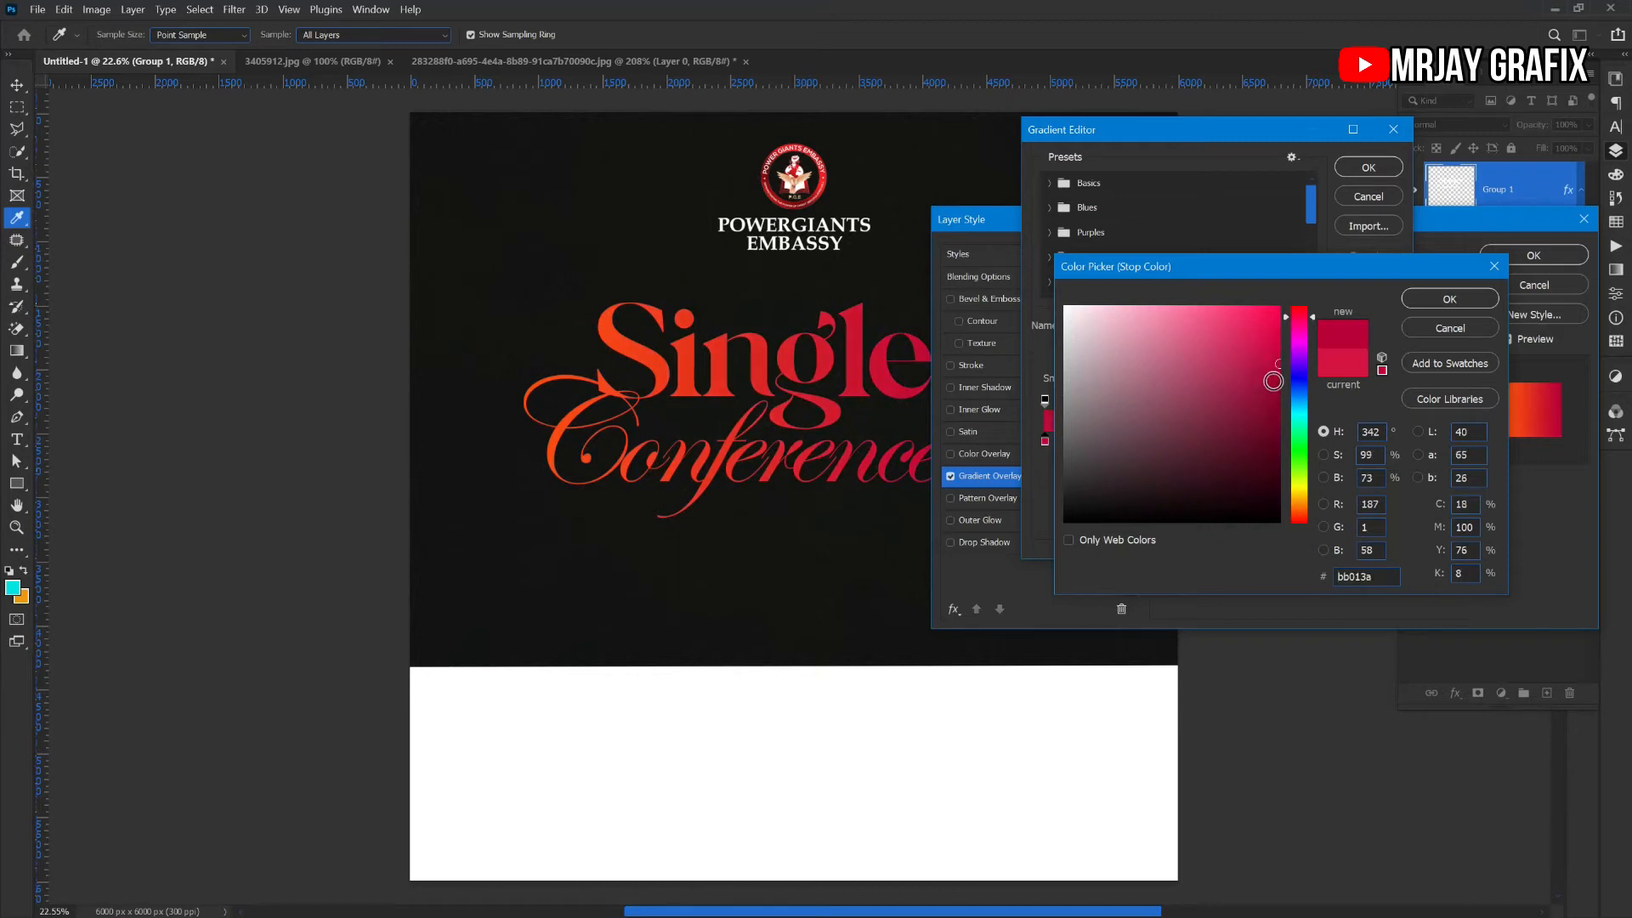
{"action": "left_click", "coordinate": [1279, 354]}
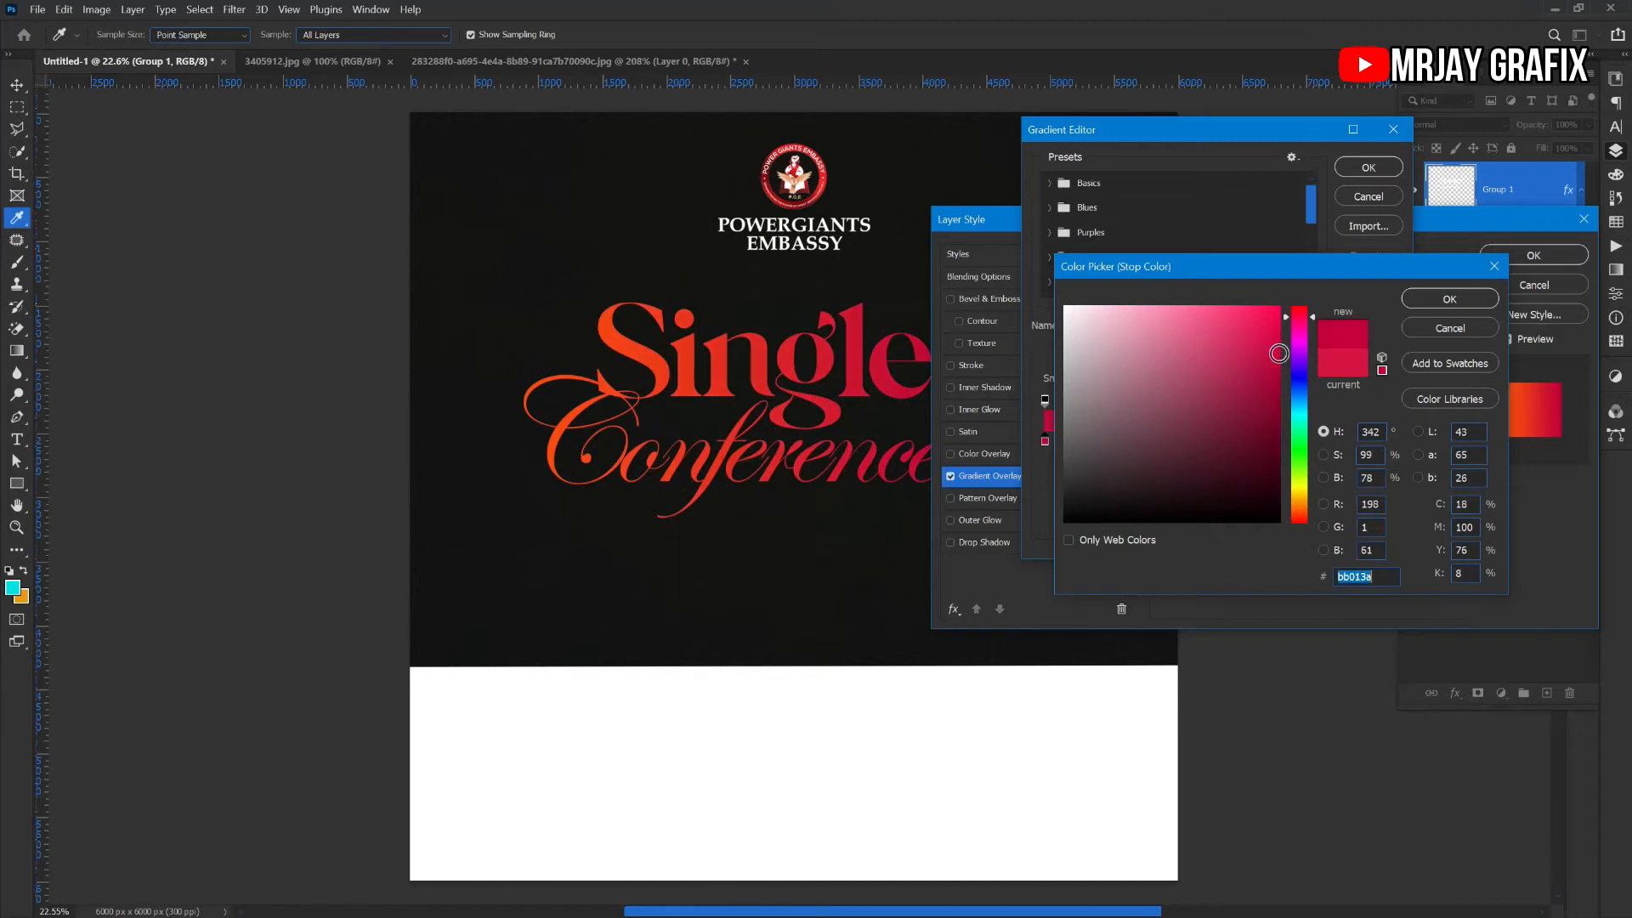
{"action": "left_click", "coordinate": [1449, 299]}
{"action": "left_click", "coordinate": [1370, 168]}
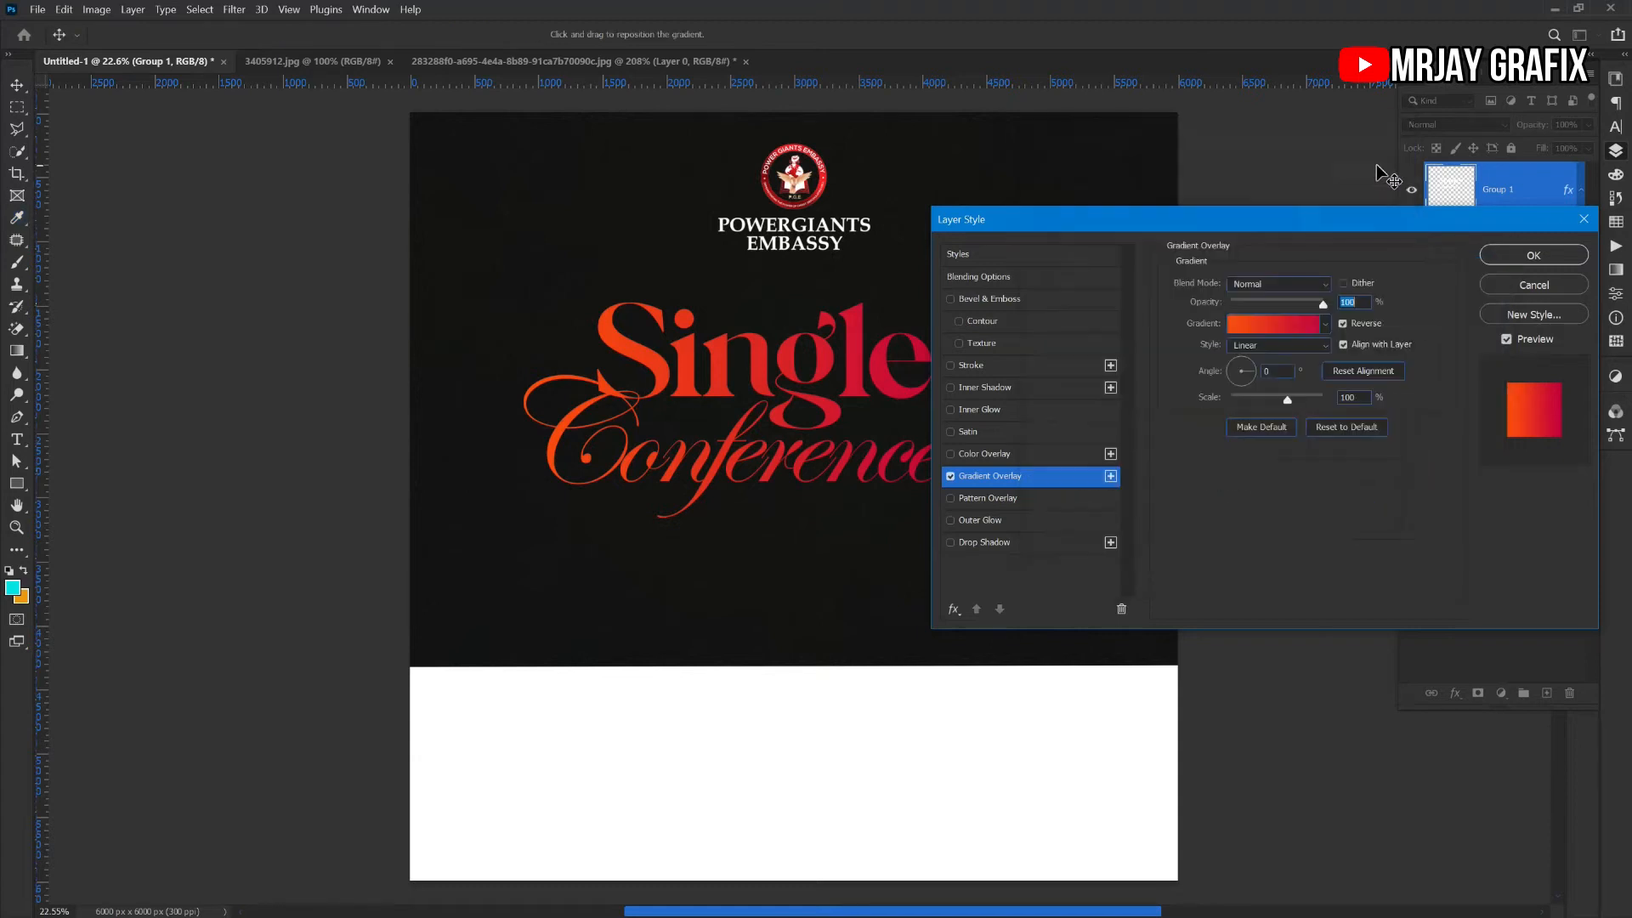
{"action": "left_click", "coordinate": [971, 366]}
{"action": "left_click", "coordinate": [1208, 407]}
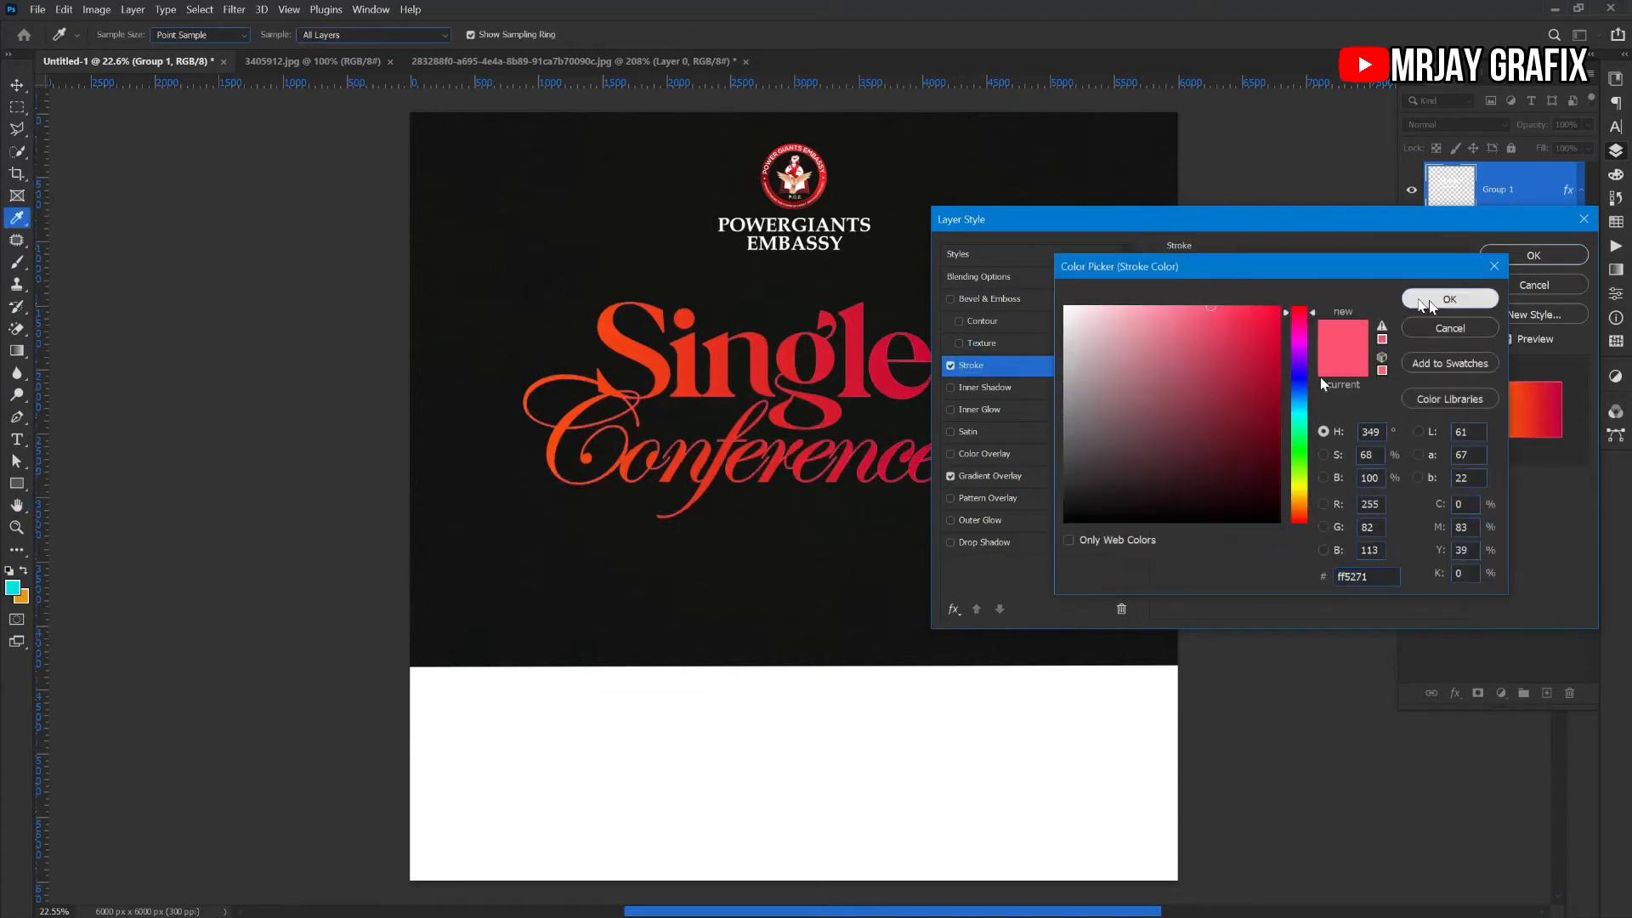
{"action": "left_click", "coordinate": [1430, 302]}
{"action": "left_click", "coordinate": [1248, 303]}
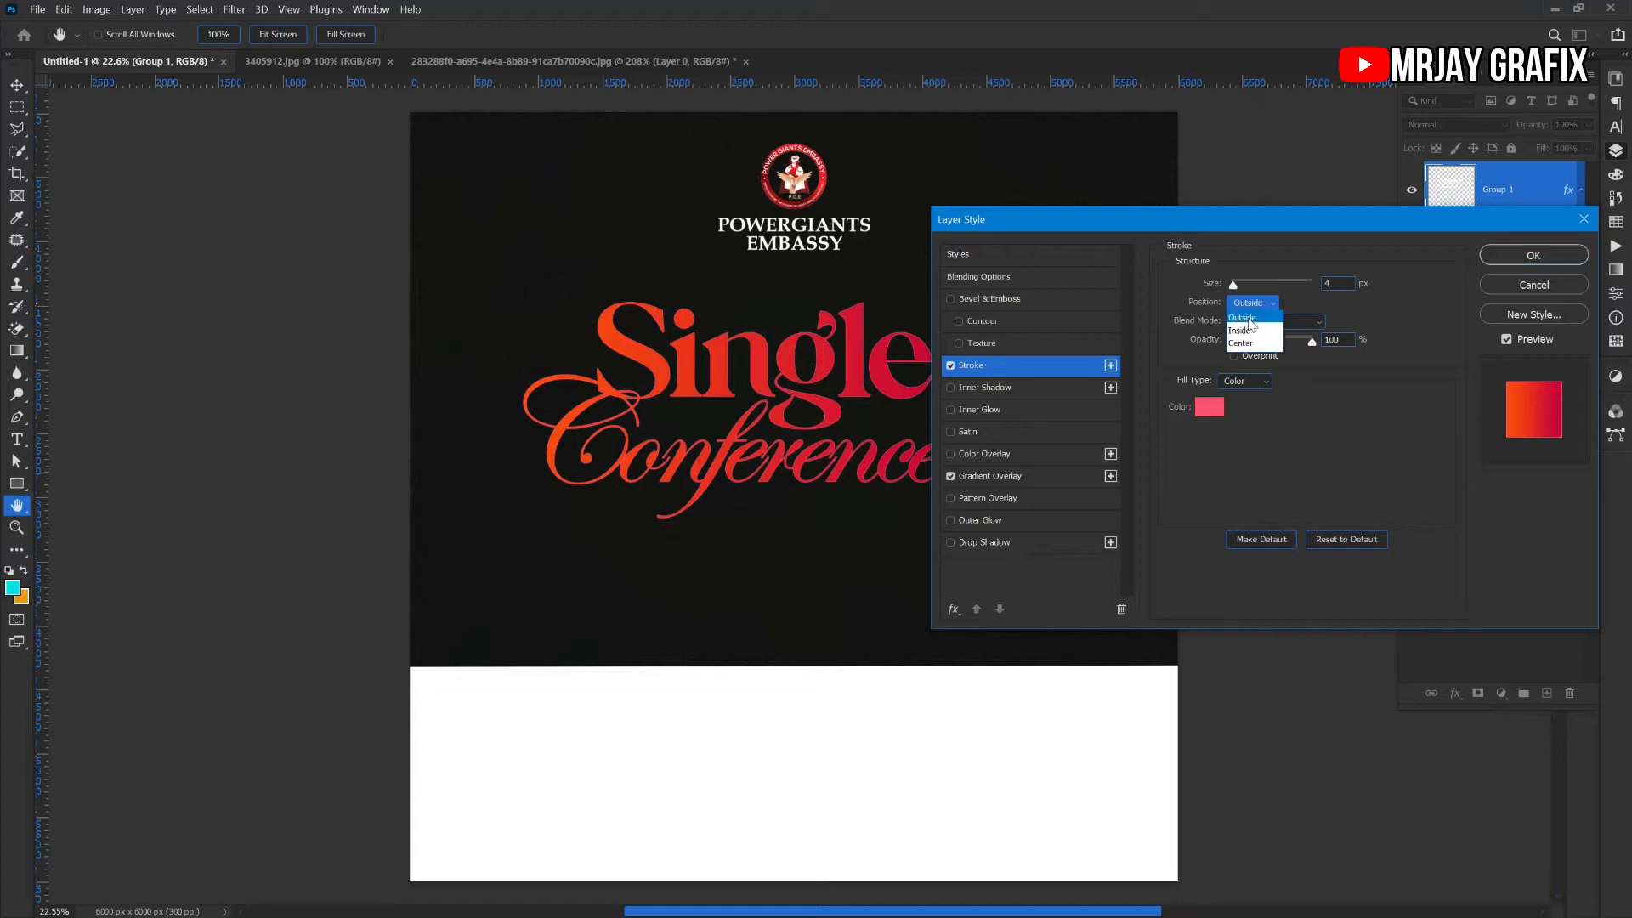
{"action": "left_click", "coordinate": [1248, 323]}
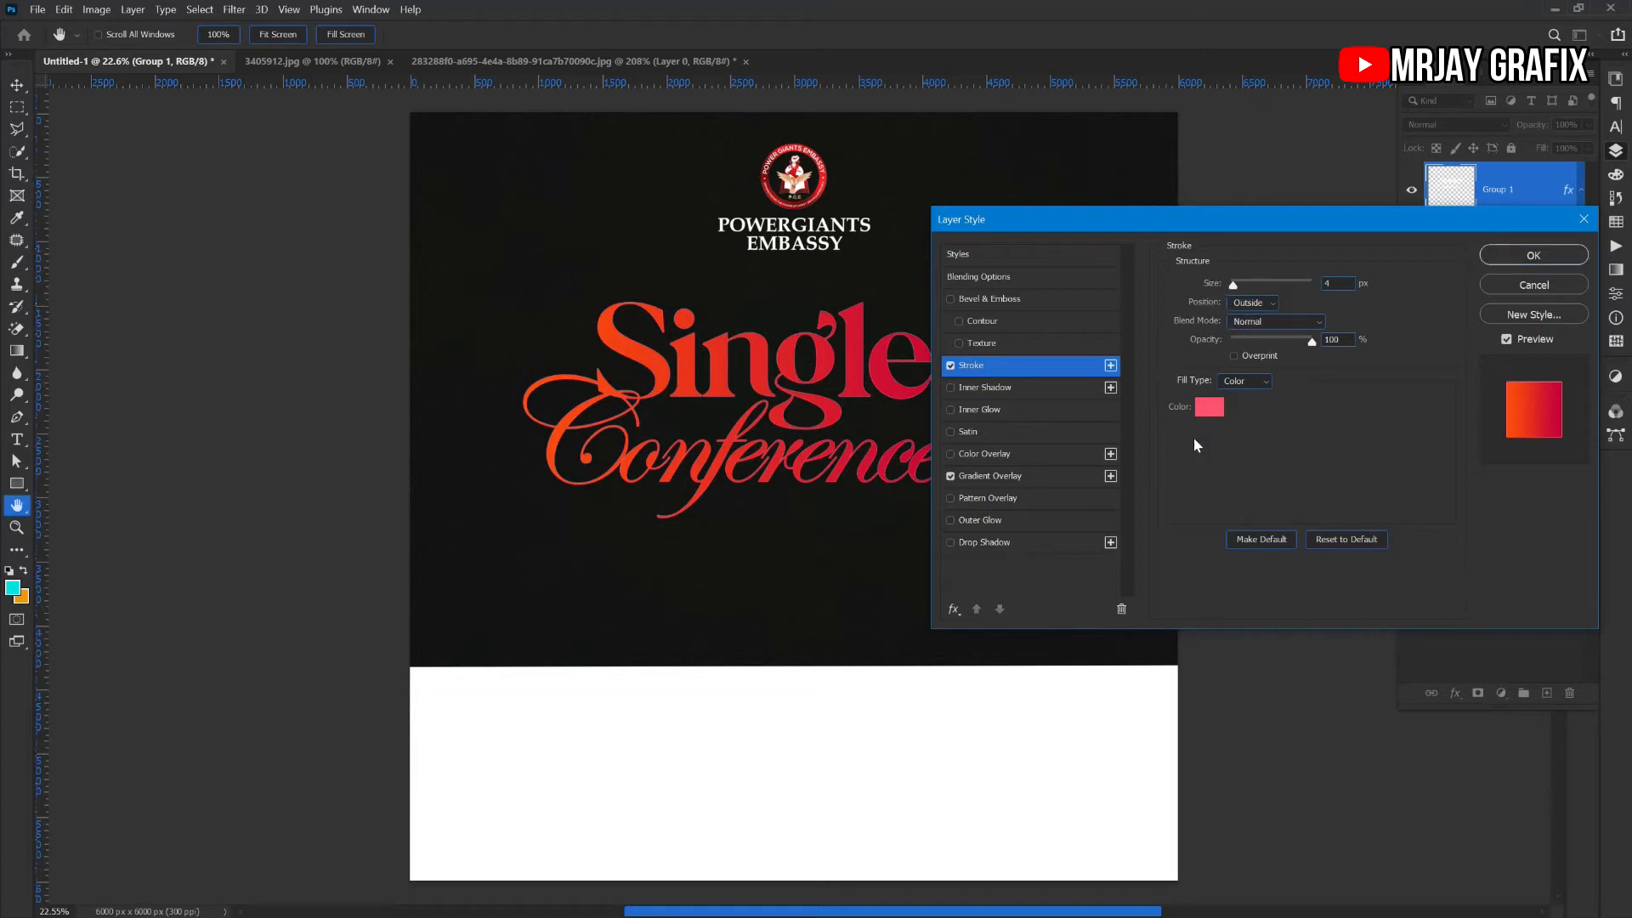
{"action": "left_click", "coordinate": [1207, 415]}
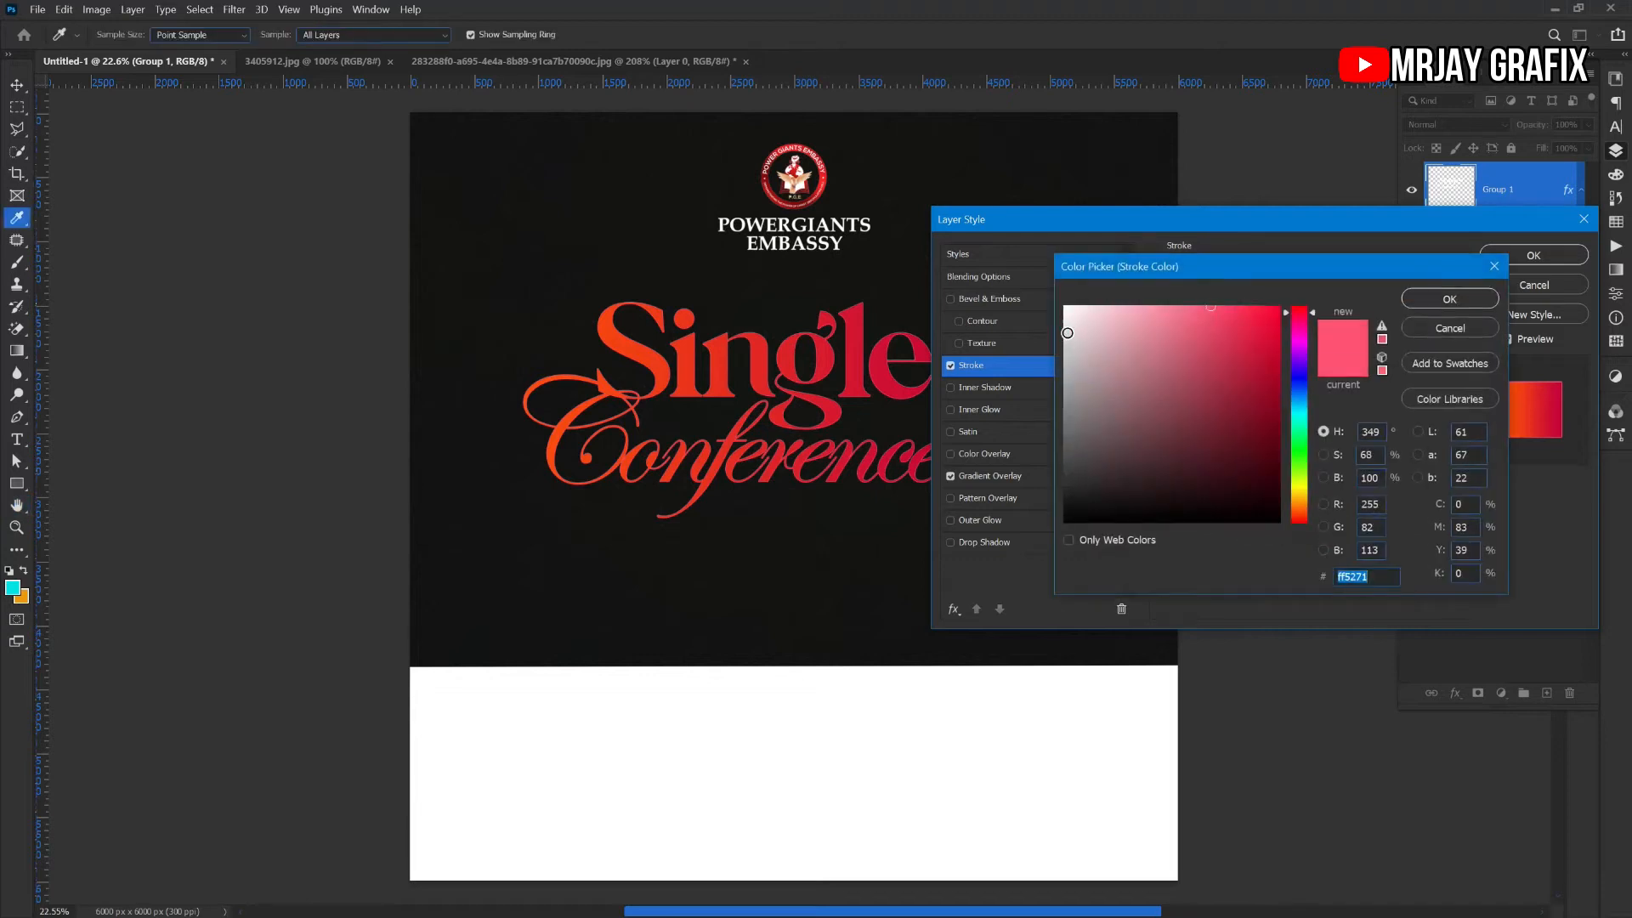
{"action": "left_click_drag", "start_coordinate": [1069, 316], "coordinate": [1036, 291]}
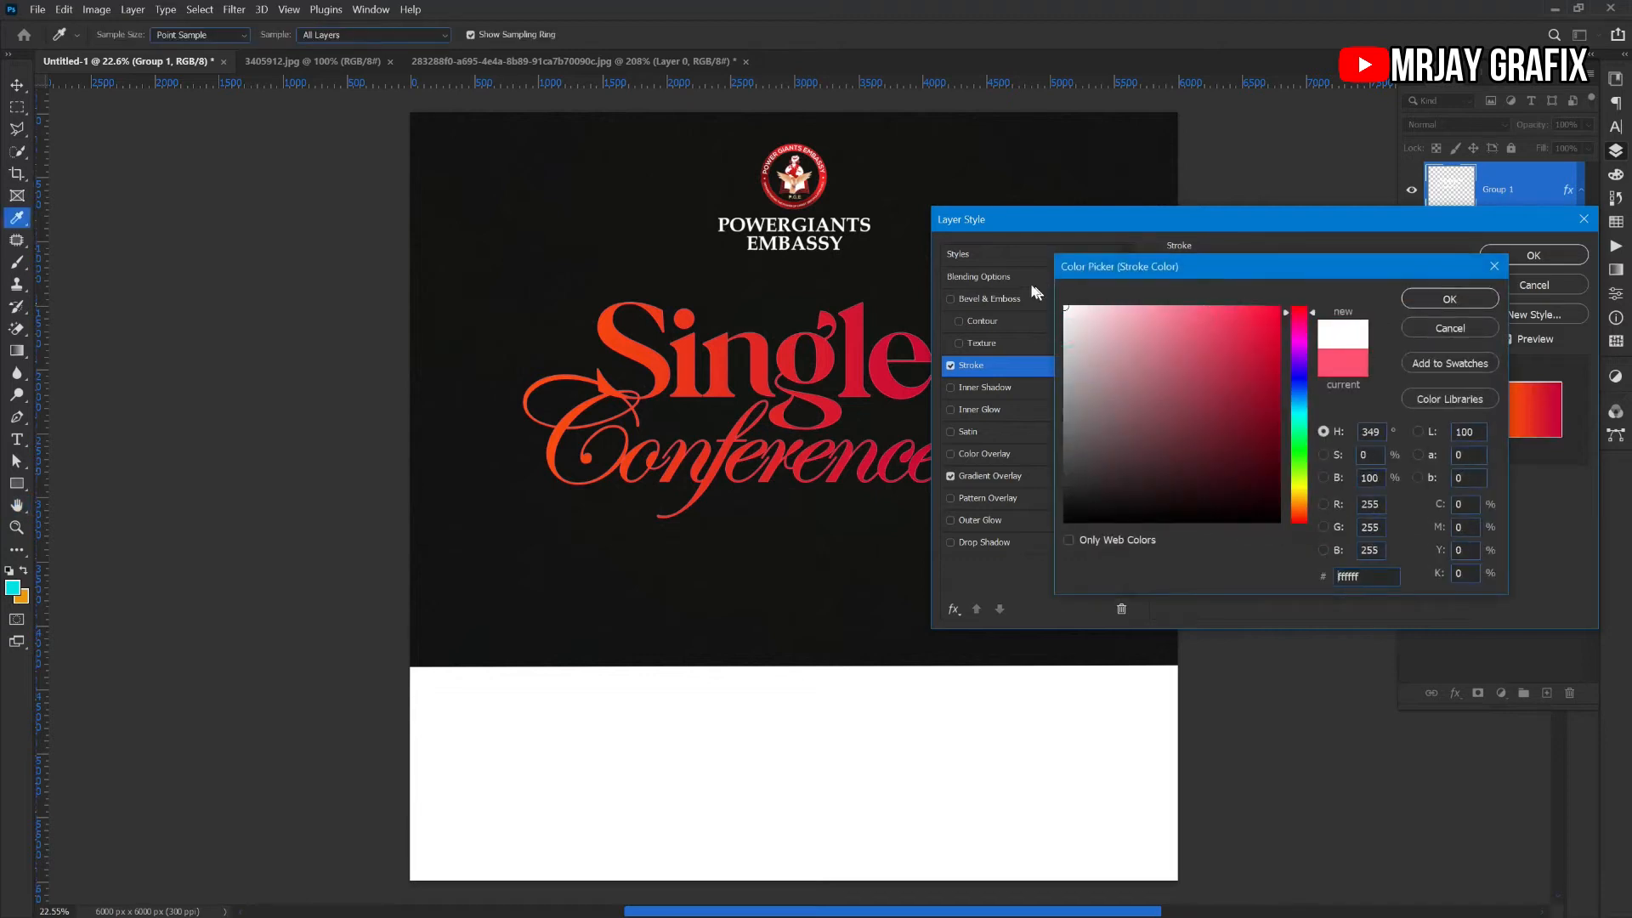
{"action": "left_click", "coordinate": [1449, 299]}
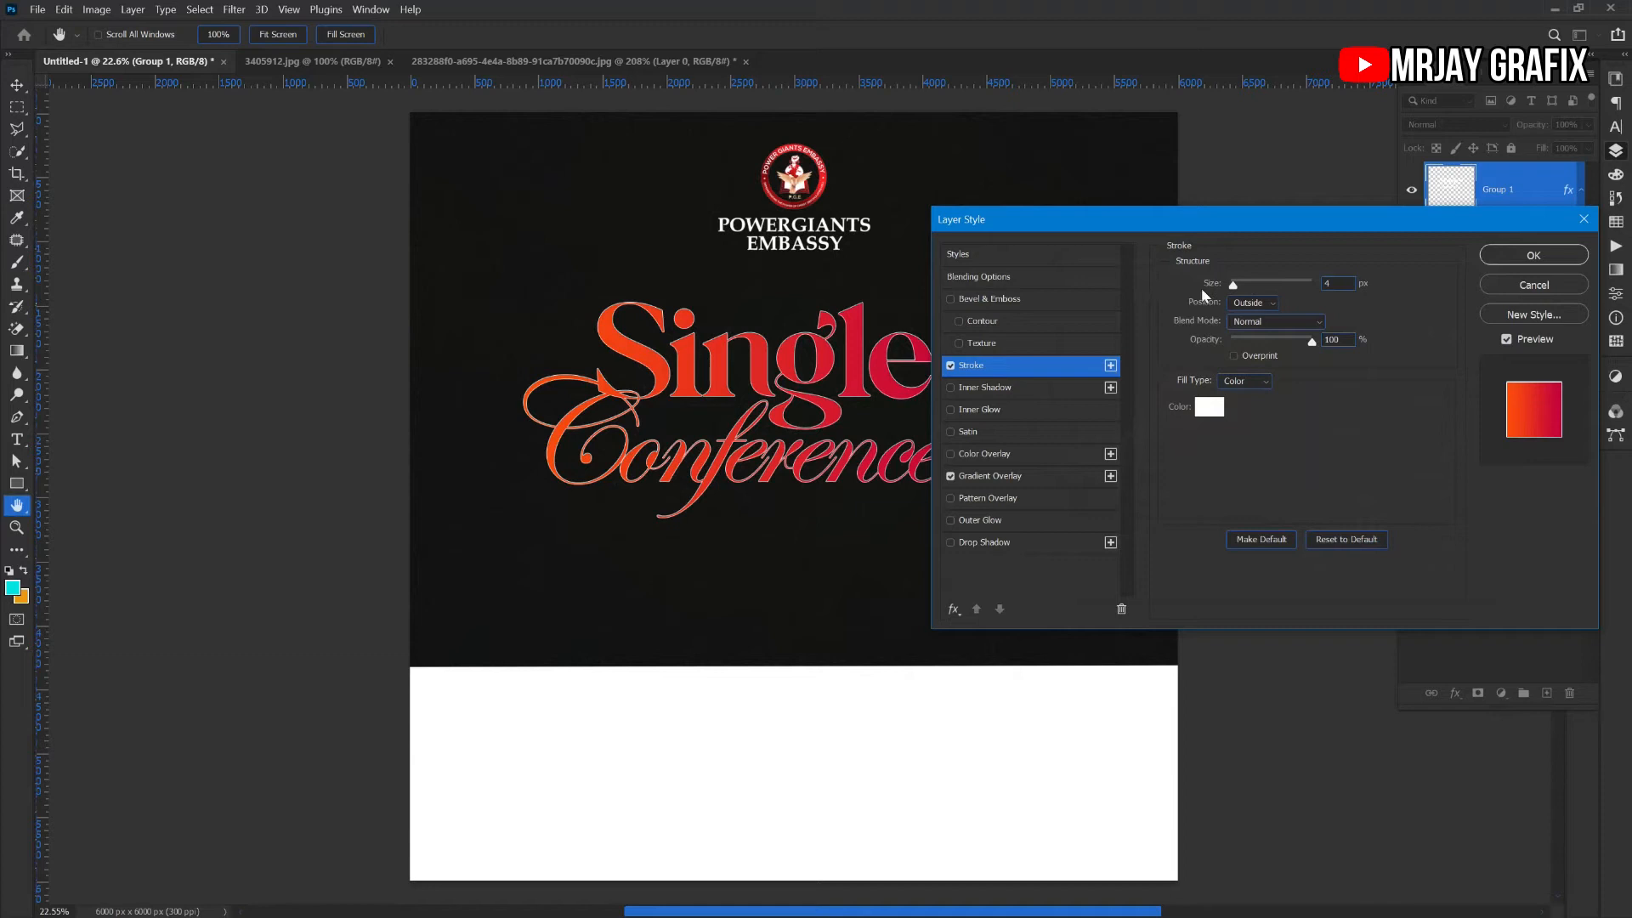
{"action": "left_click_drag", "start_coordinate": [1207, 289], "coordinate": [1217, 291]}
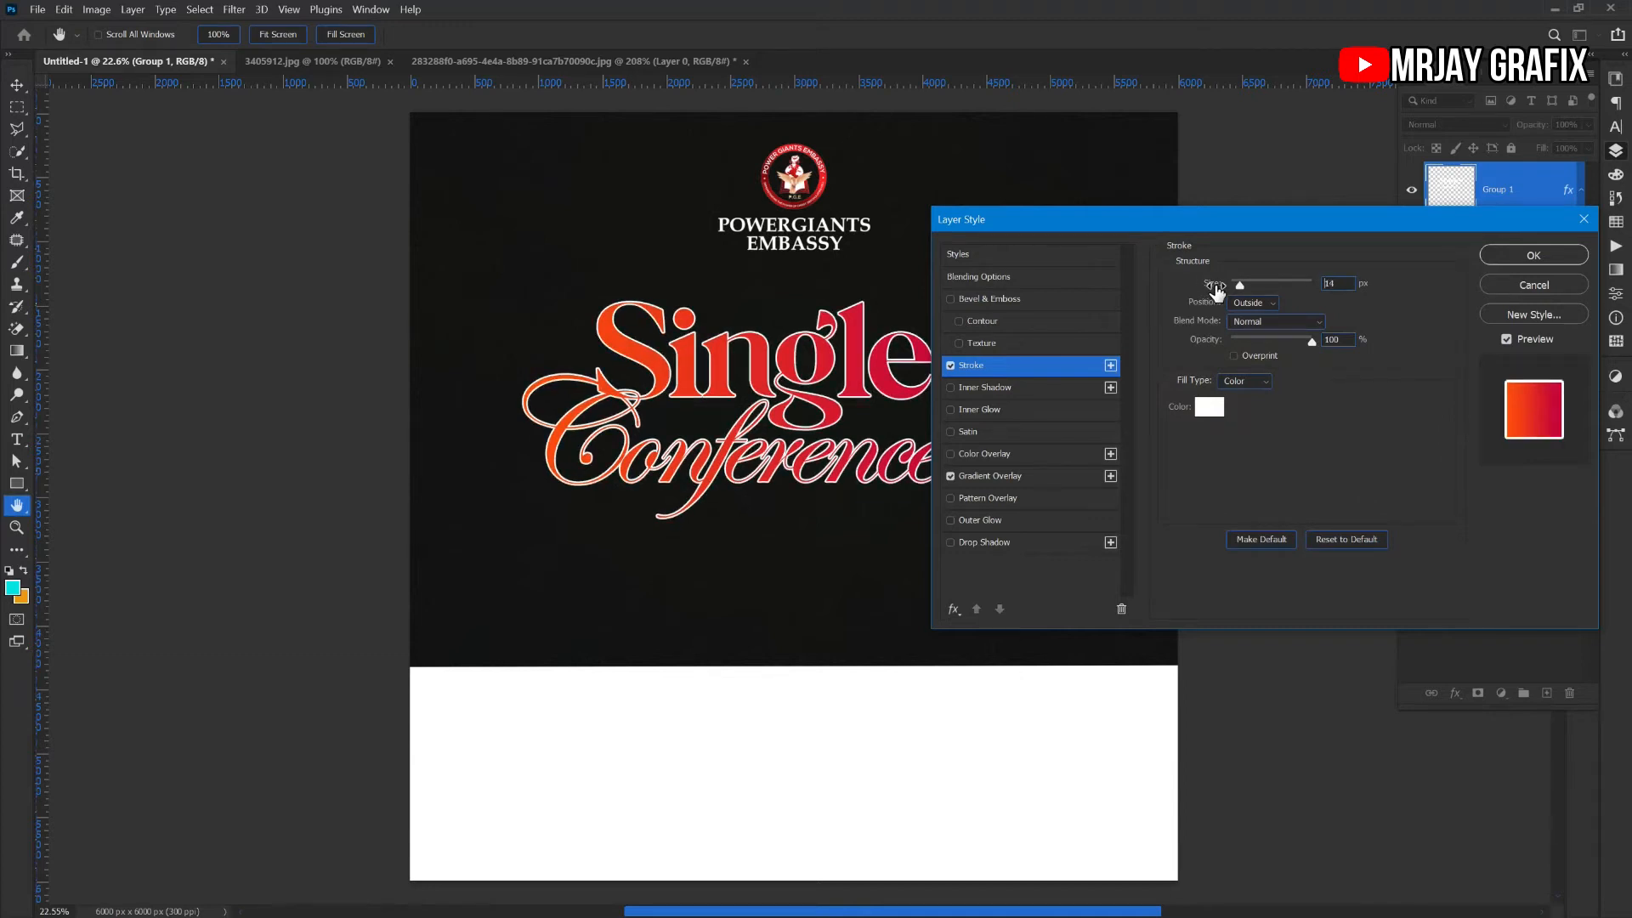
{"action": "left_click", "coordinate": [1245, 304]}
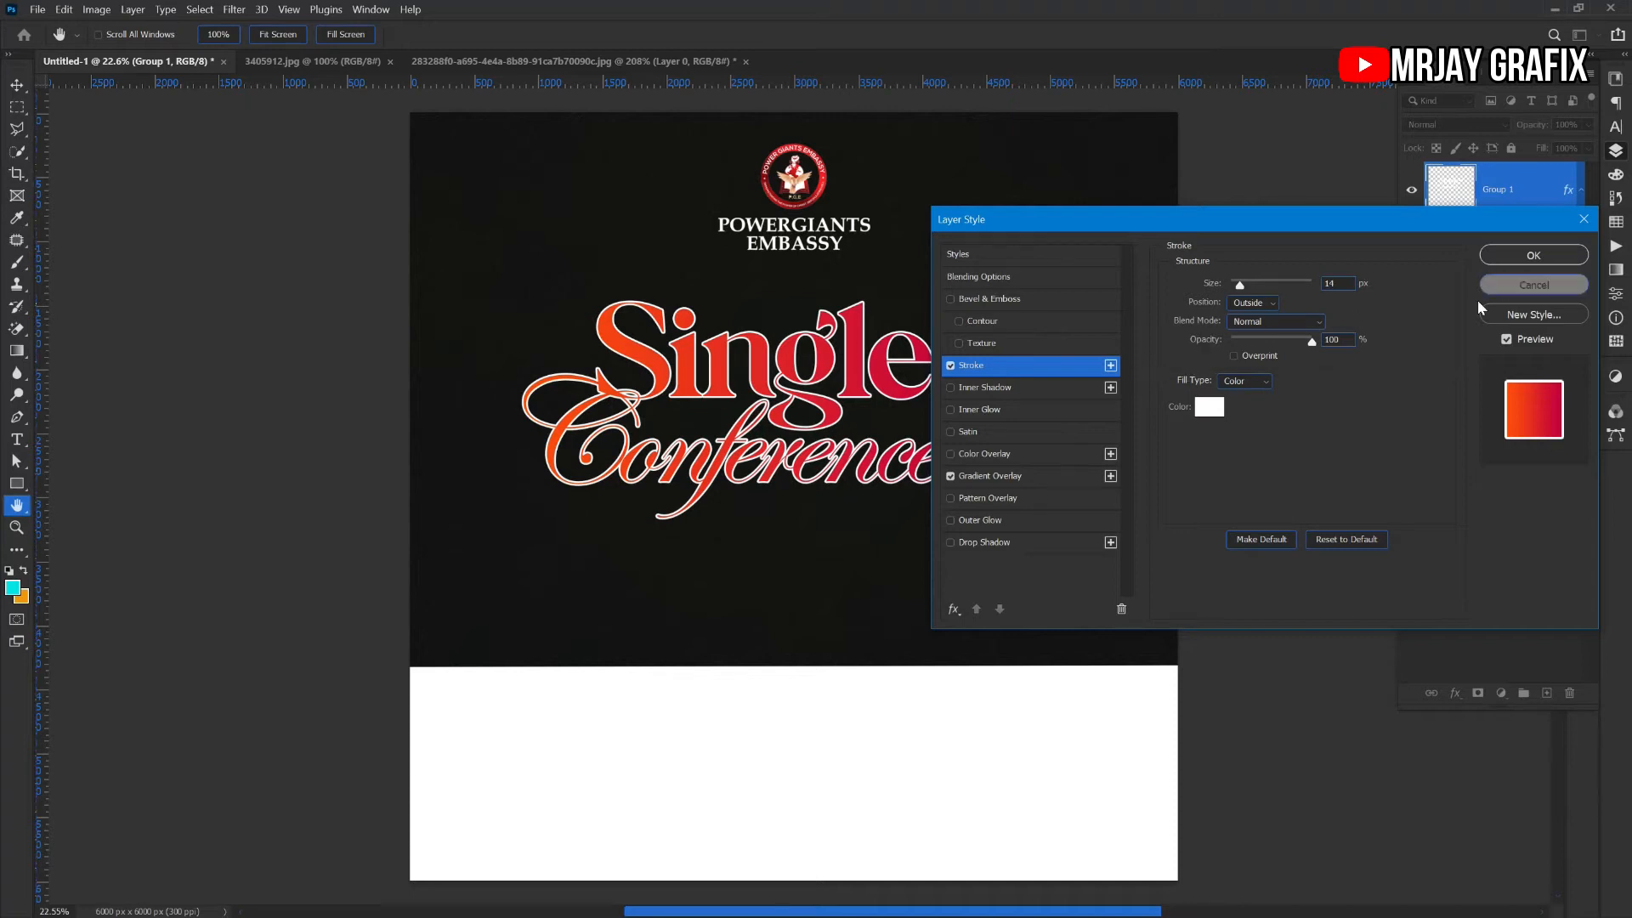
{"action": "left_click", "coordinate": [1522, 286]}
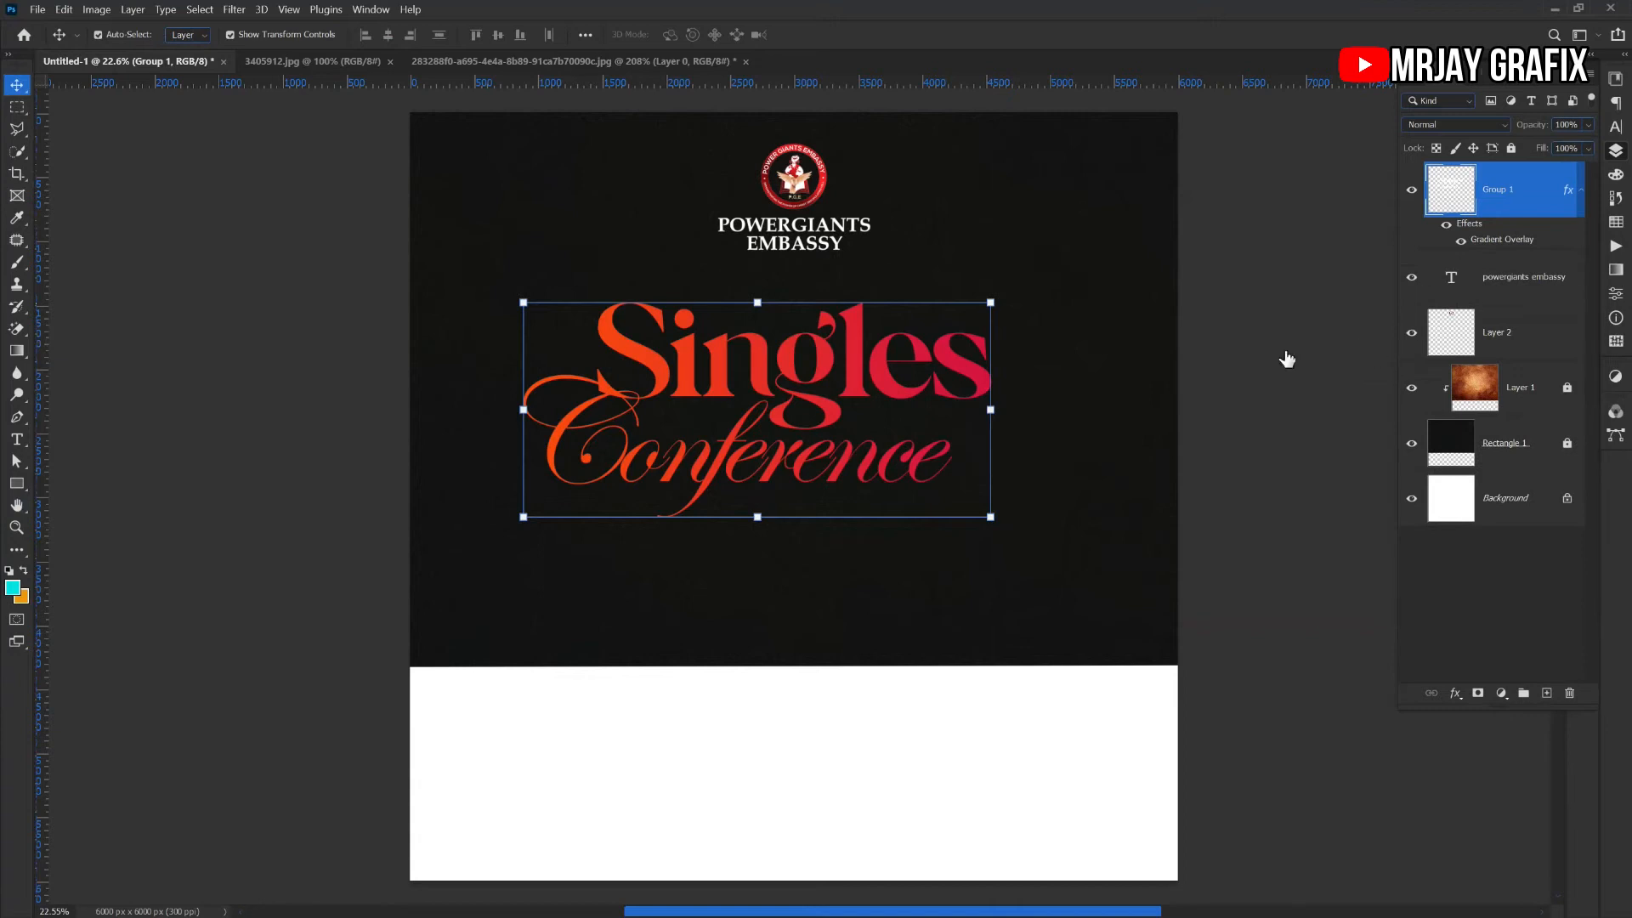
Shift the "Singles Conference" title slightly to the right so it sits centred beneath the logo header, then deselect it
{"action": "left_click", "coordinate": [1253, 370]}
{"action": "left_click_drag", "start_coordinate": [776, 461], "coordinate": [799, 460]}
{"action": "left_click", "coordinate": [275, 666]}
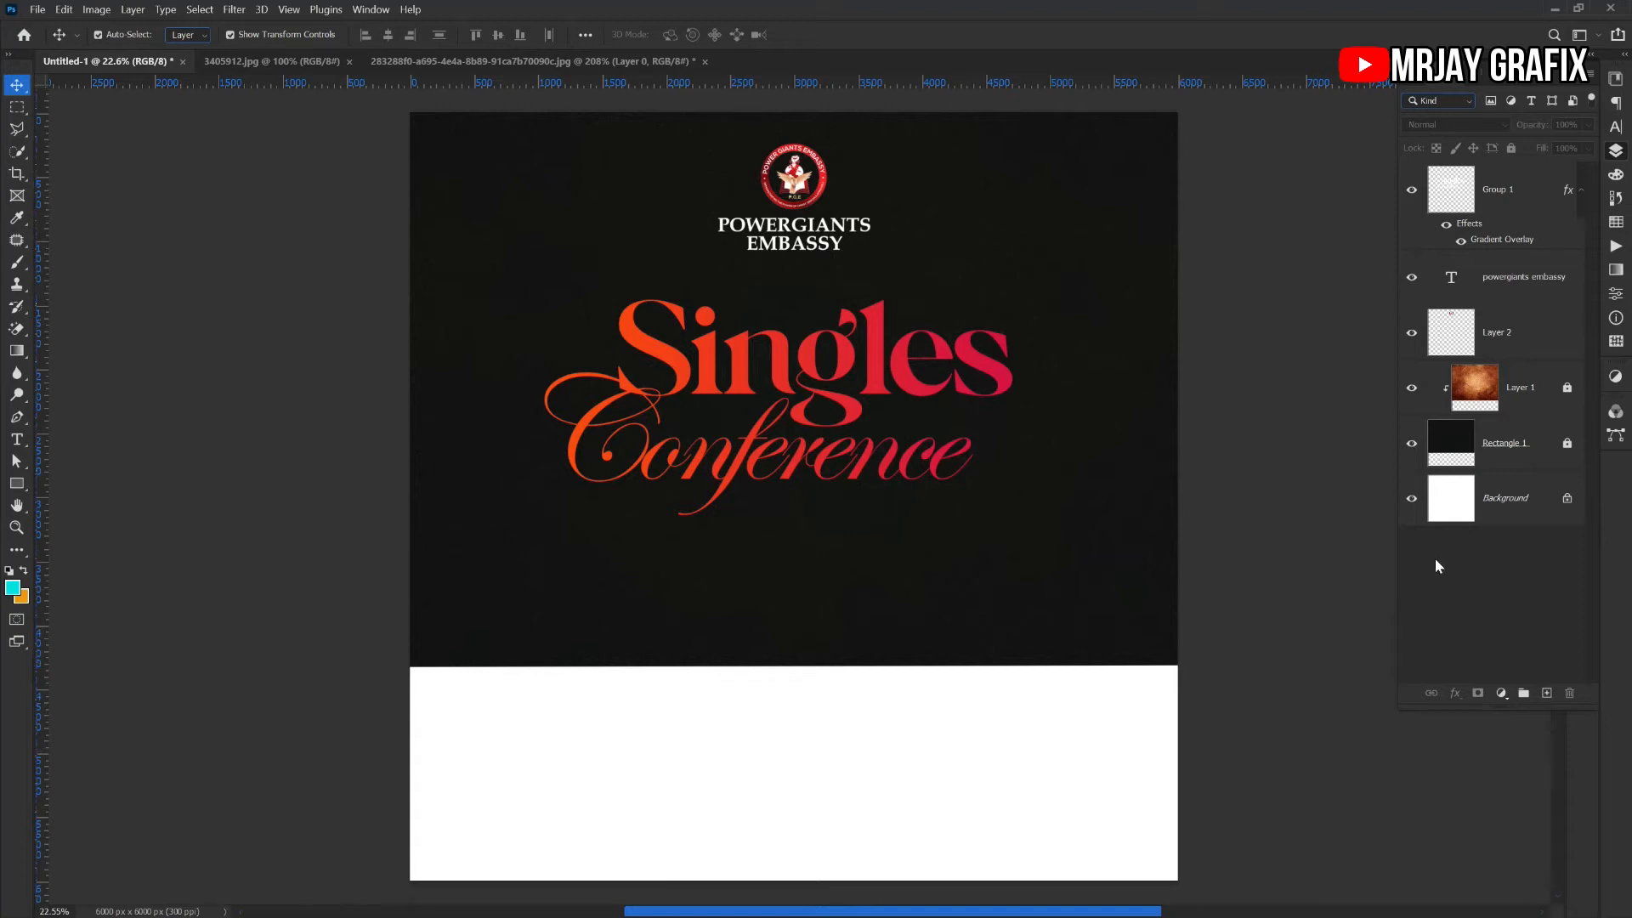
Draw a rectangle about 6283 by 1810 px over the flyer's lower white area and place its layer directly above the Background
{"action": "left_click", "coordinate": [1545, 464]}
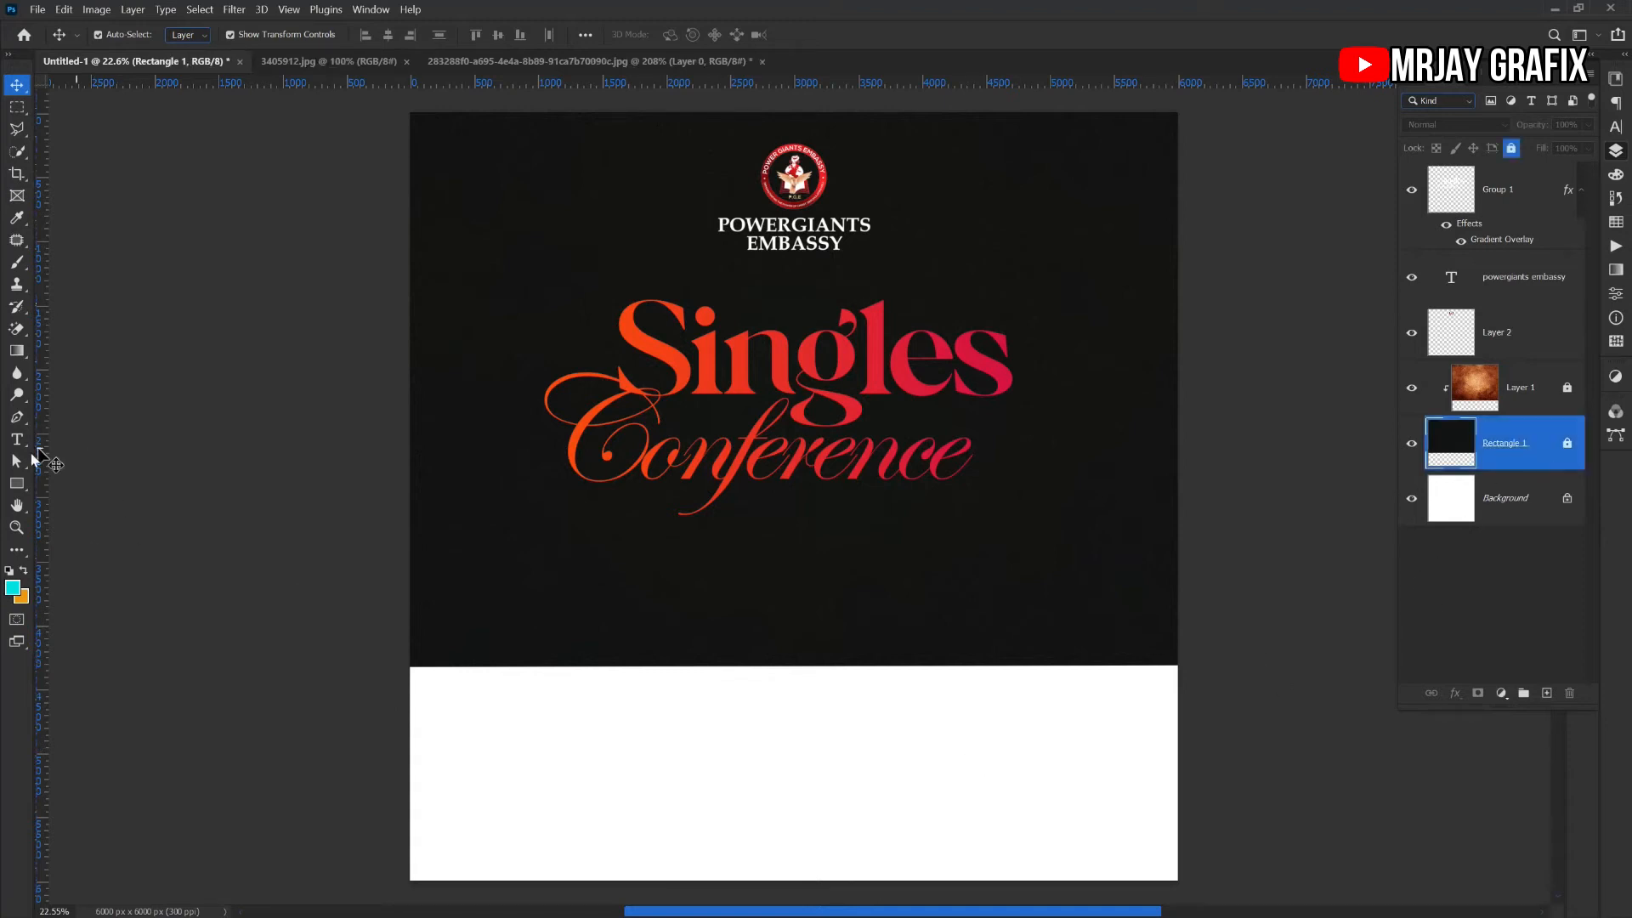
{"action": "left_click", "coordinate": [16, 483]}
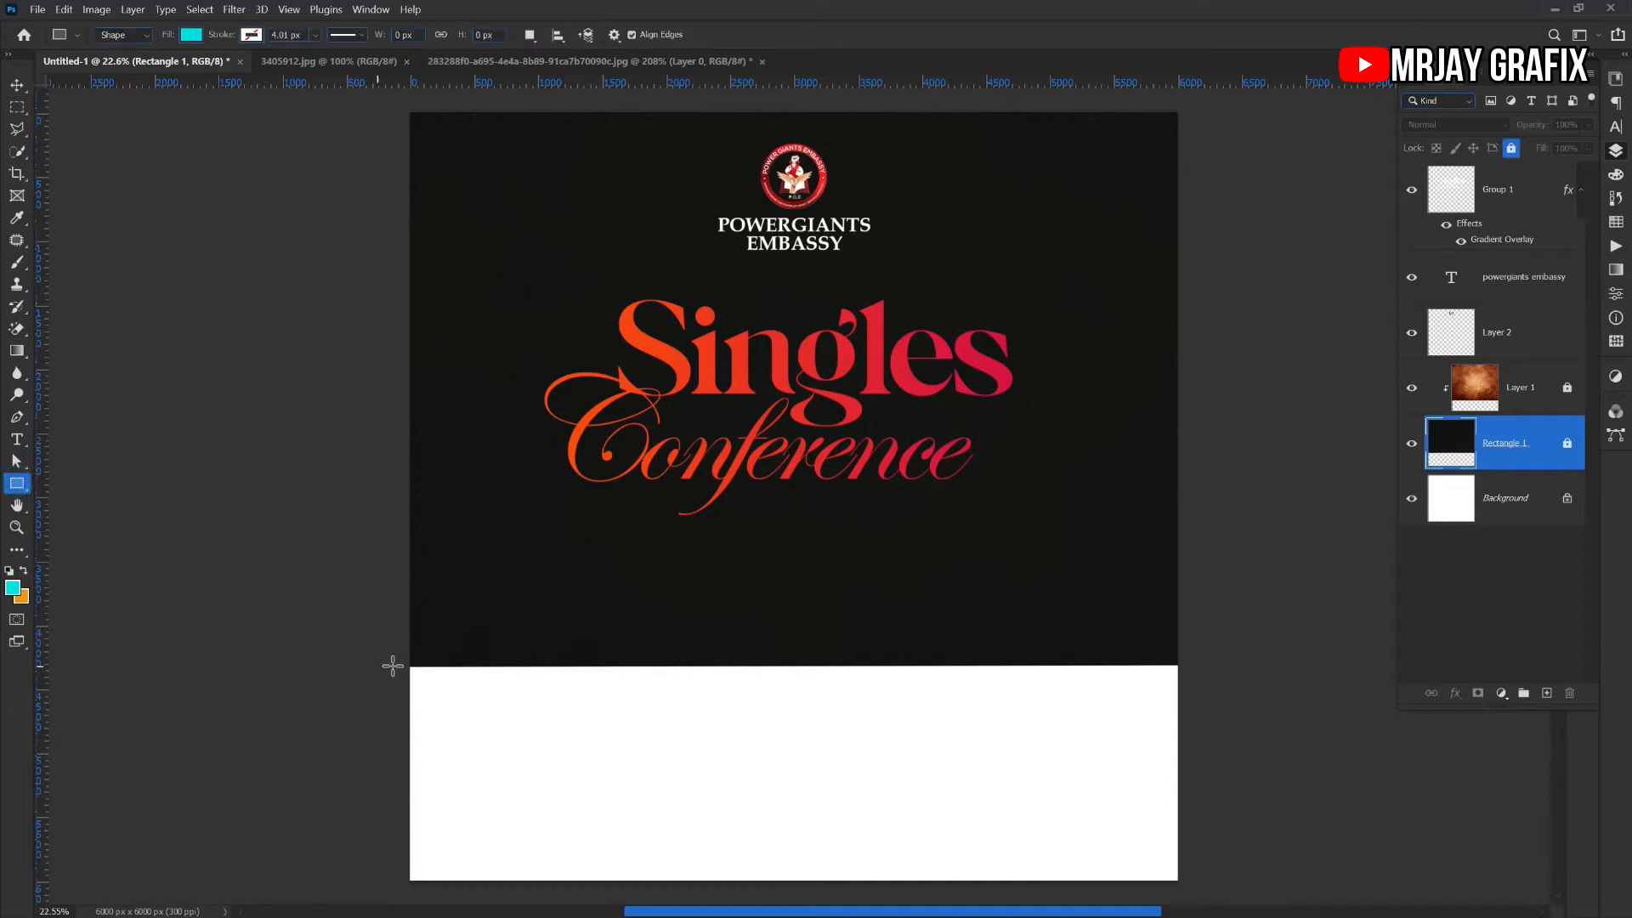
{"action": "left_click_drag", "start_coordinate": [391, 657], "coordinate": [1195, 886]}
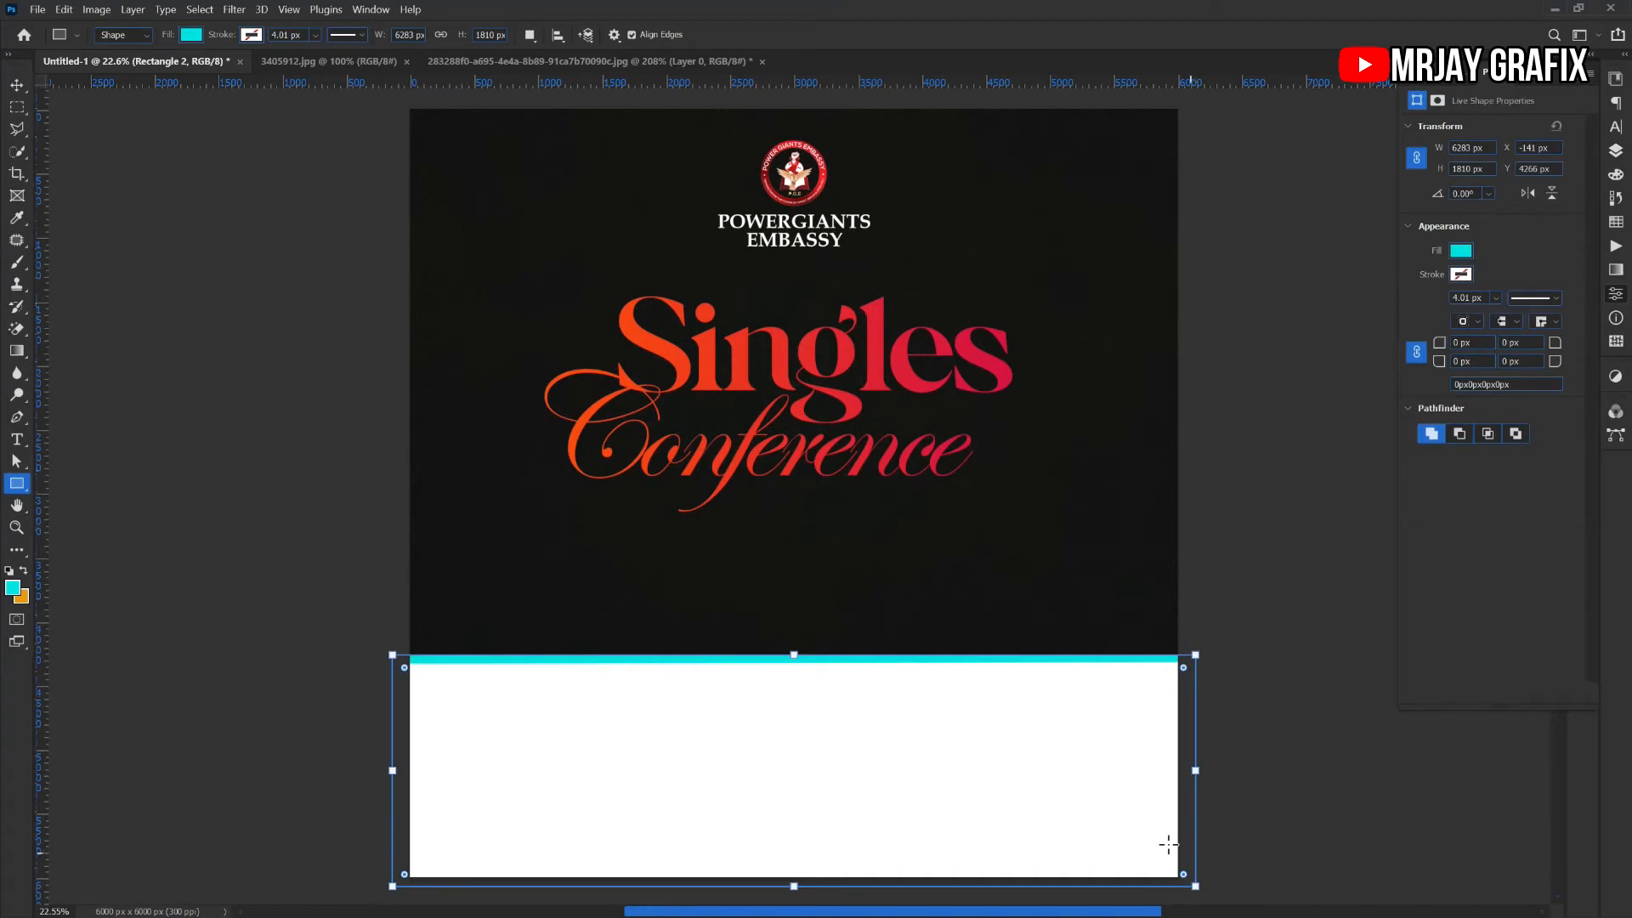
{"action": "left_click", "coordinate": [1615, 152]}
{"action": "left_click_drag", "start_coordinate": [1532, 447], "coordinate": [1515, 536]}
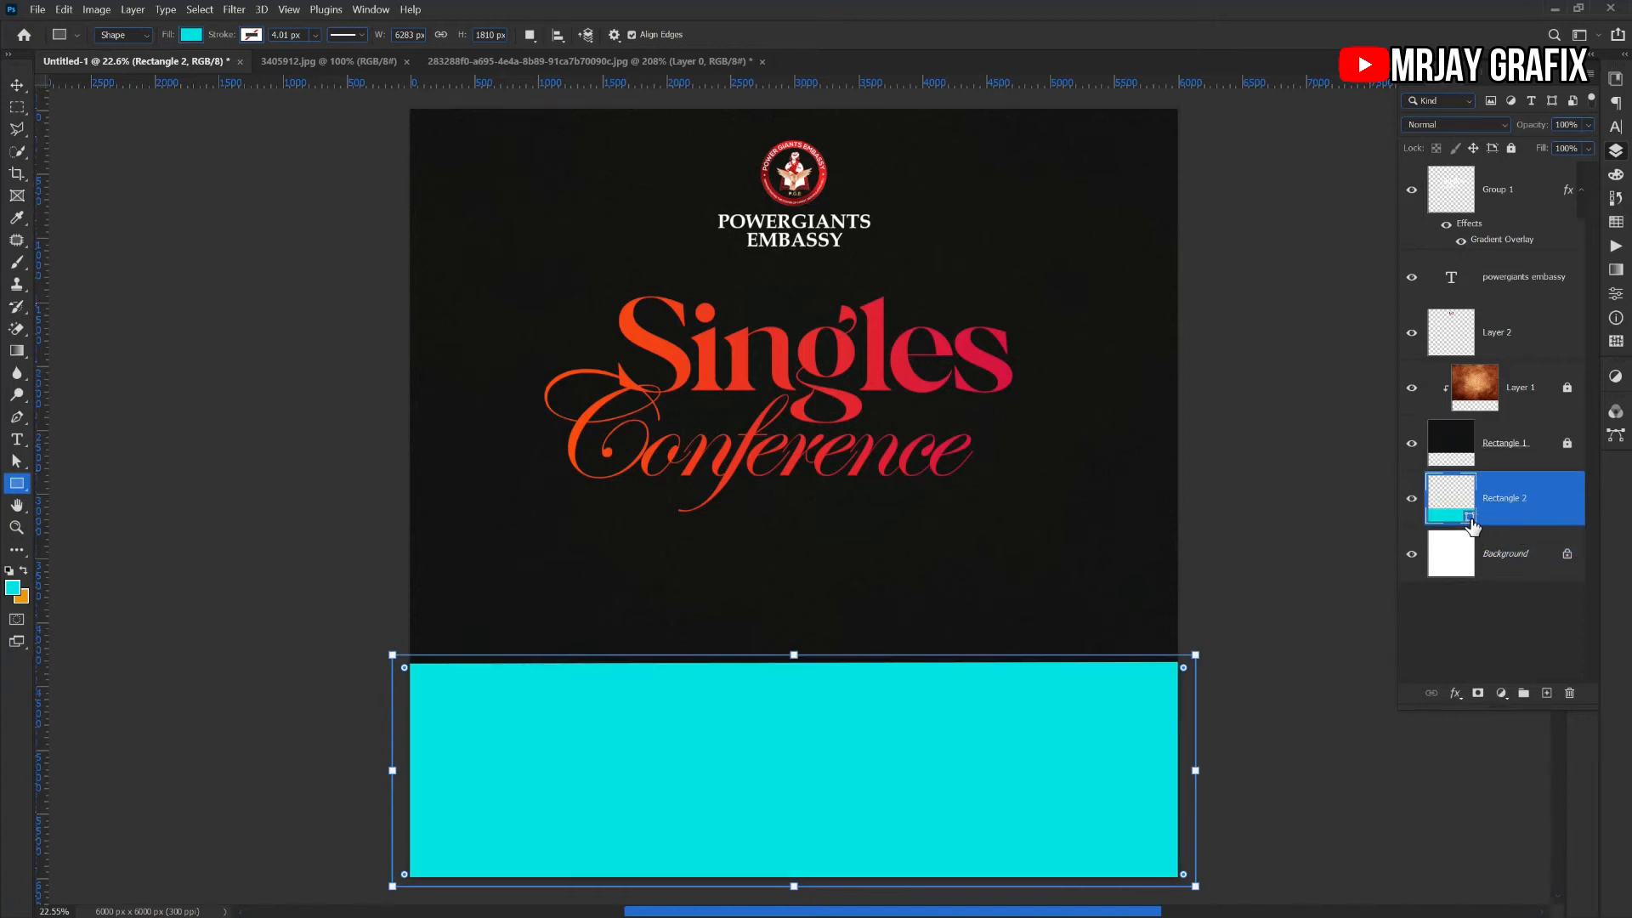
Recolour the new lower rectangle's fill to light grey e8eeee
{"action": "double_click", "coordinate": [1471, 527]}
{"action": "left_click_drag", "start_coordinate": [1082, 353], "coordinate": [1057, 304]}
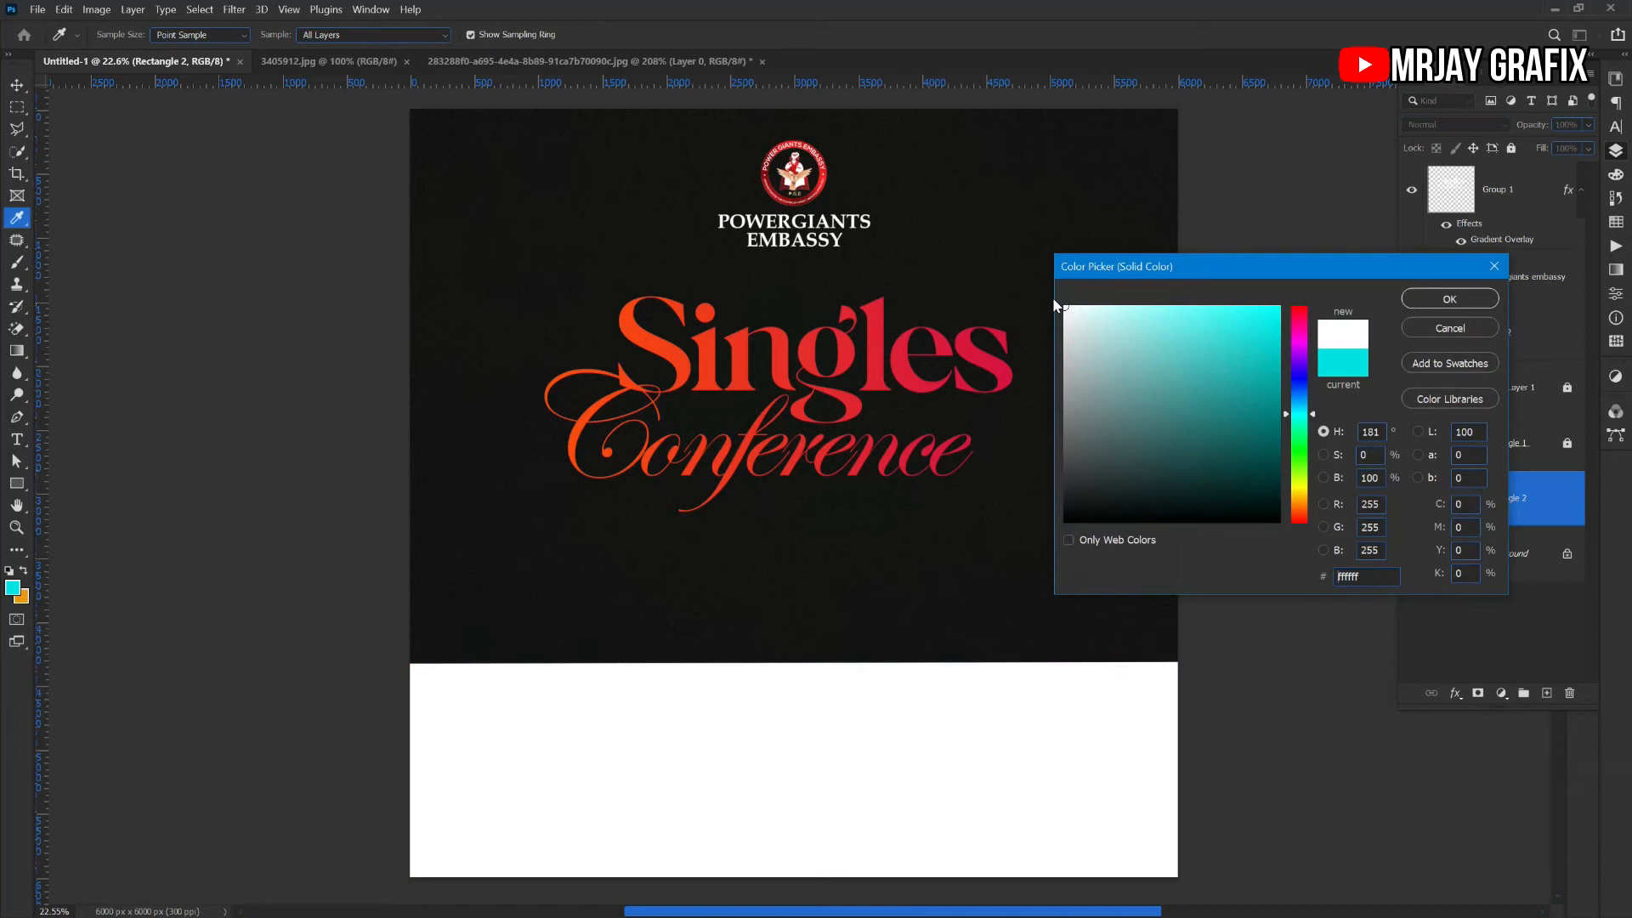
{"action": "left_click", "coordinate": [1069, 319]}
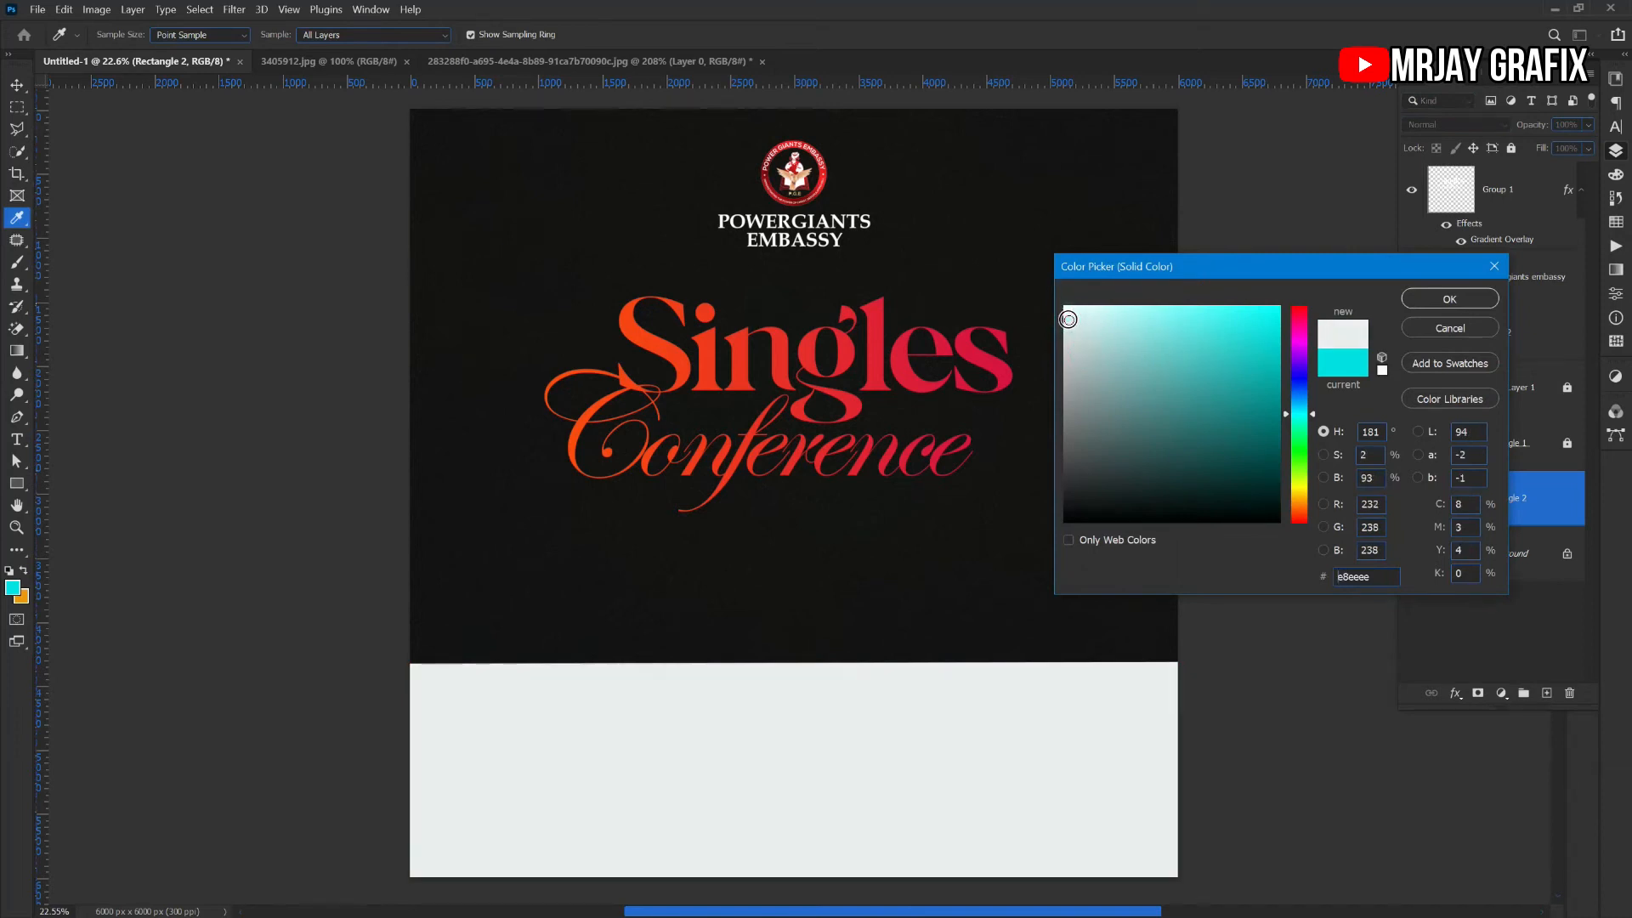
{"action": "left_click", "coordinate": [1438, 304]}
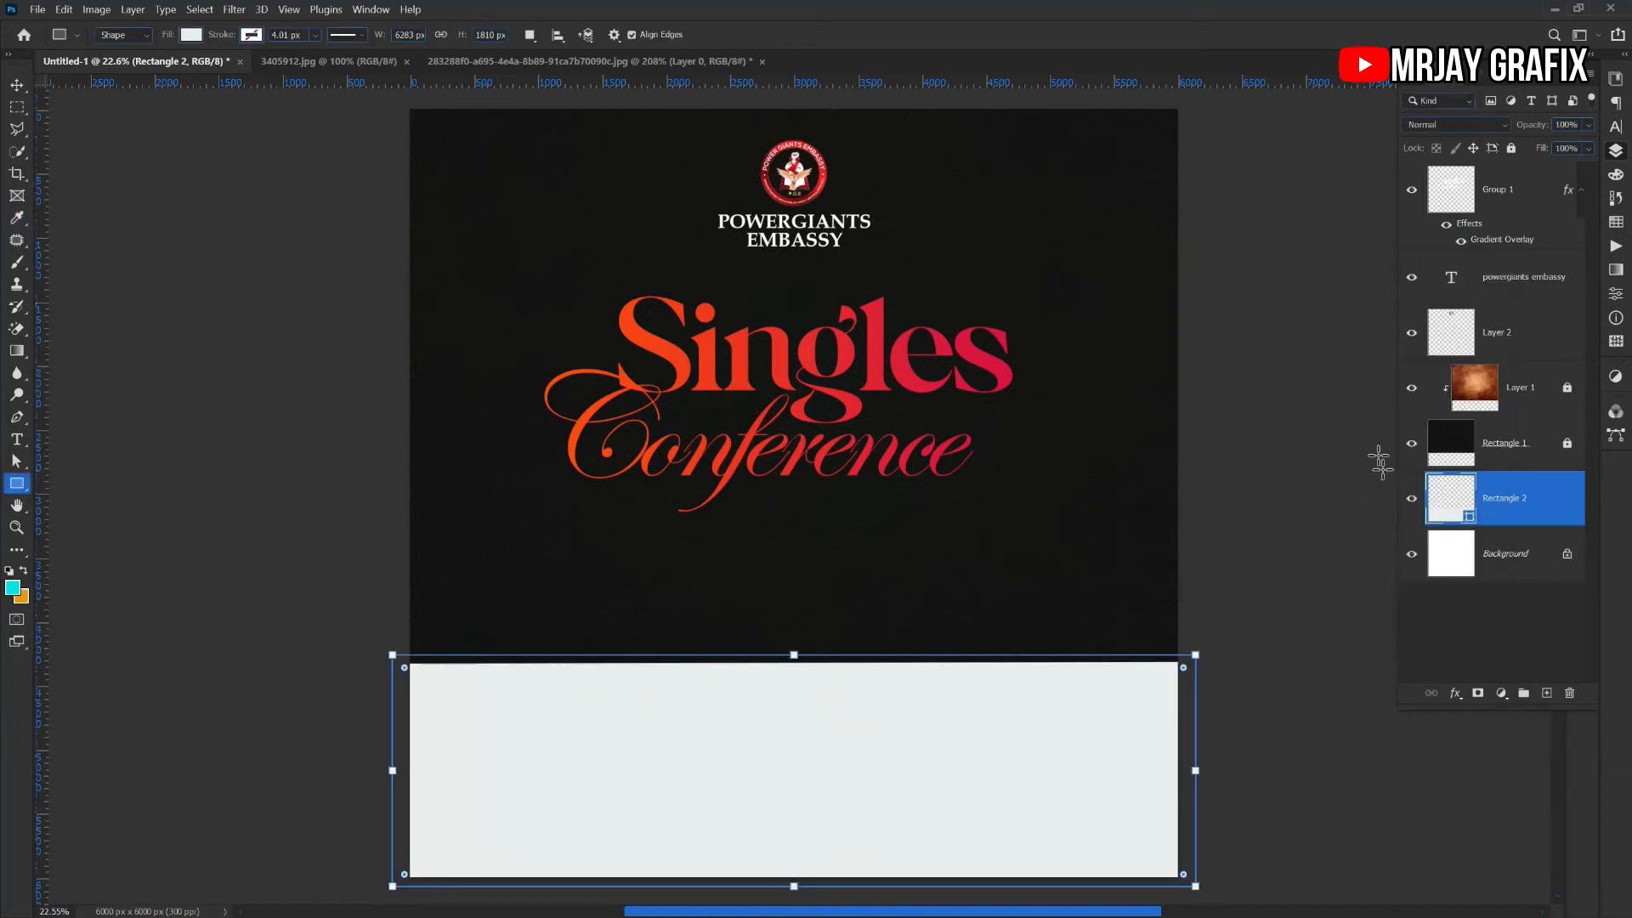
Add a Pattern Overlay of diagonal stripes to the lower rectangle at 5% opacity, with the scale set to 17%
{"action": "left_click", "coordinate": [1455, 696]}
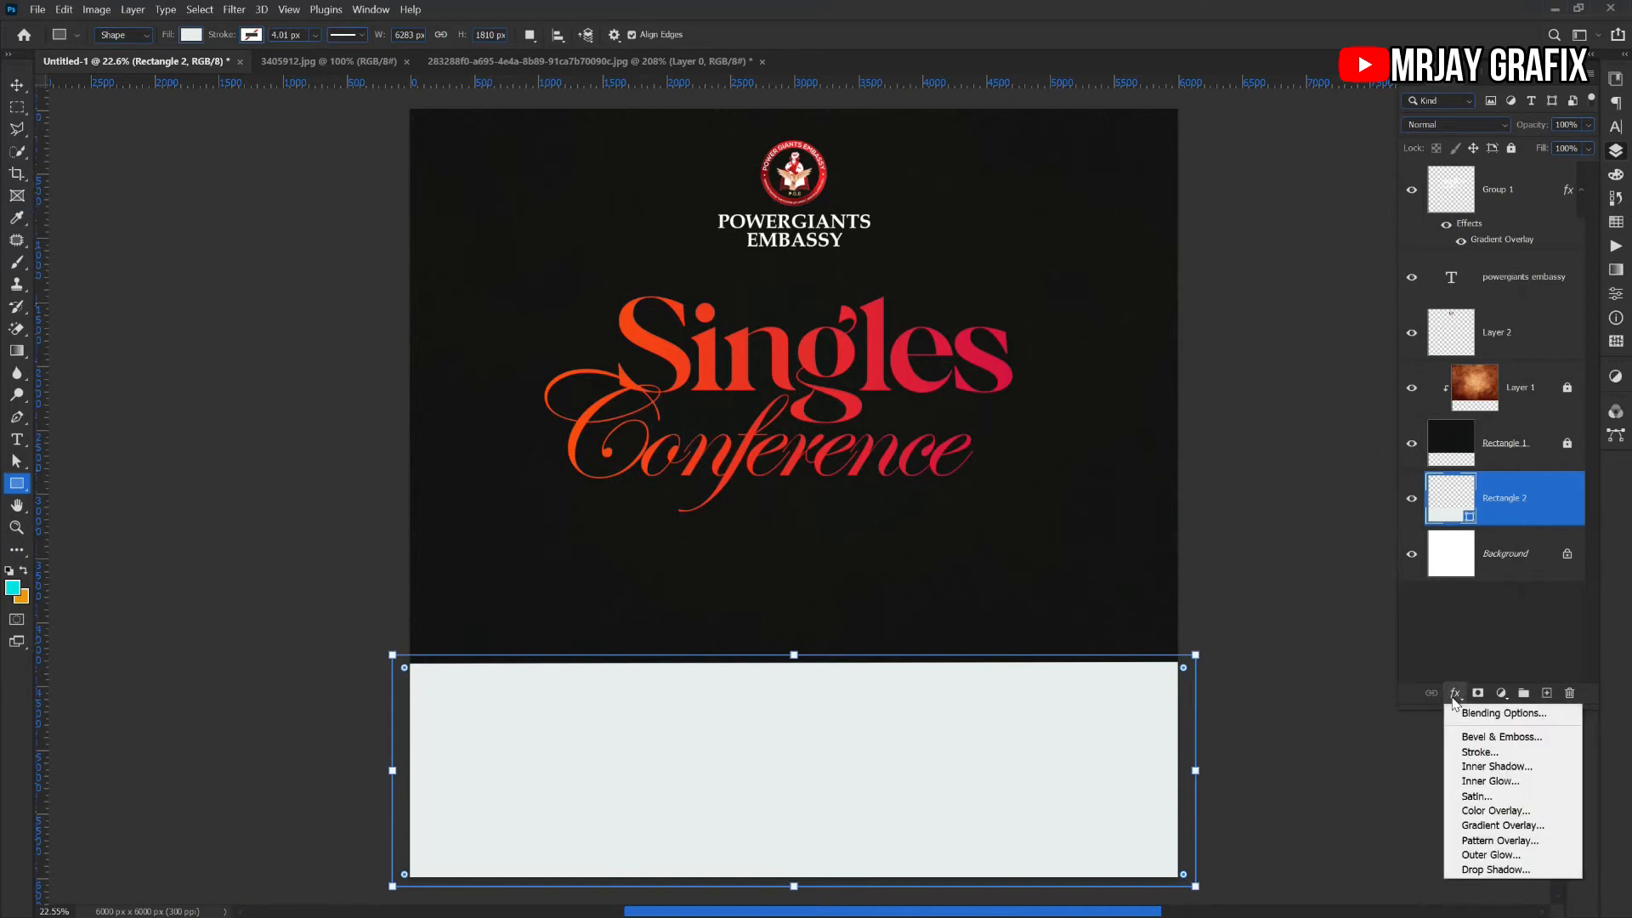
{"action": "left_click", "coordinate": [1489, 842]}
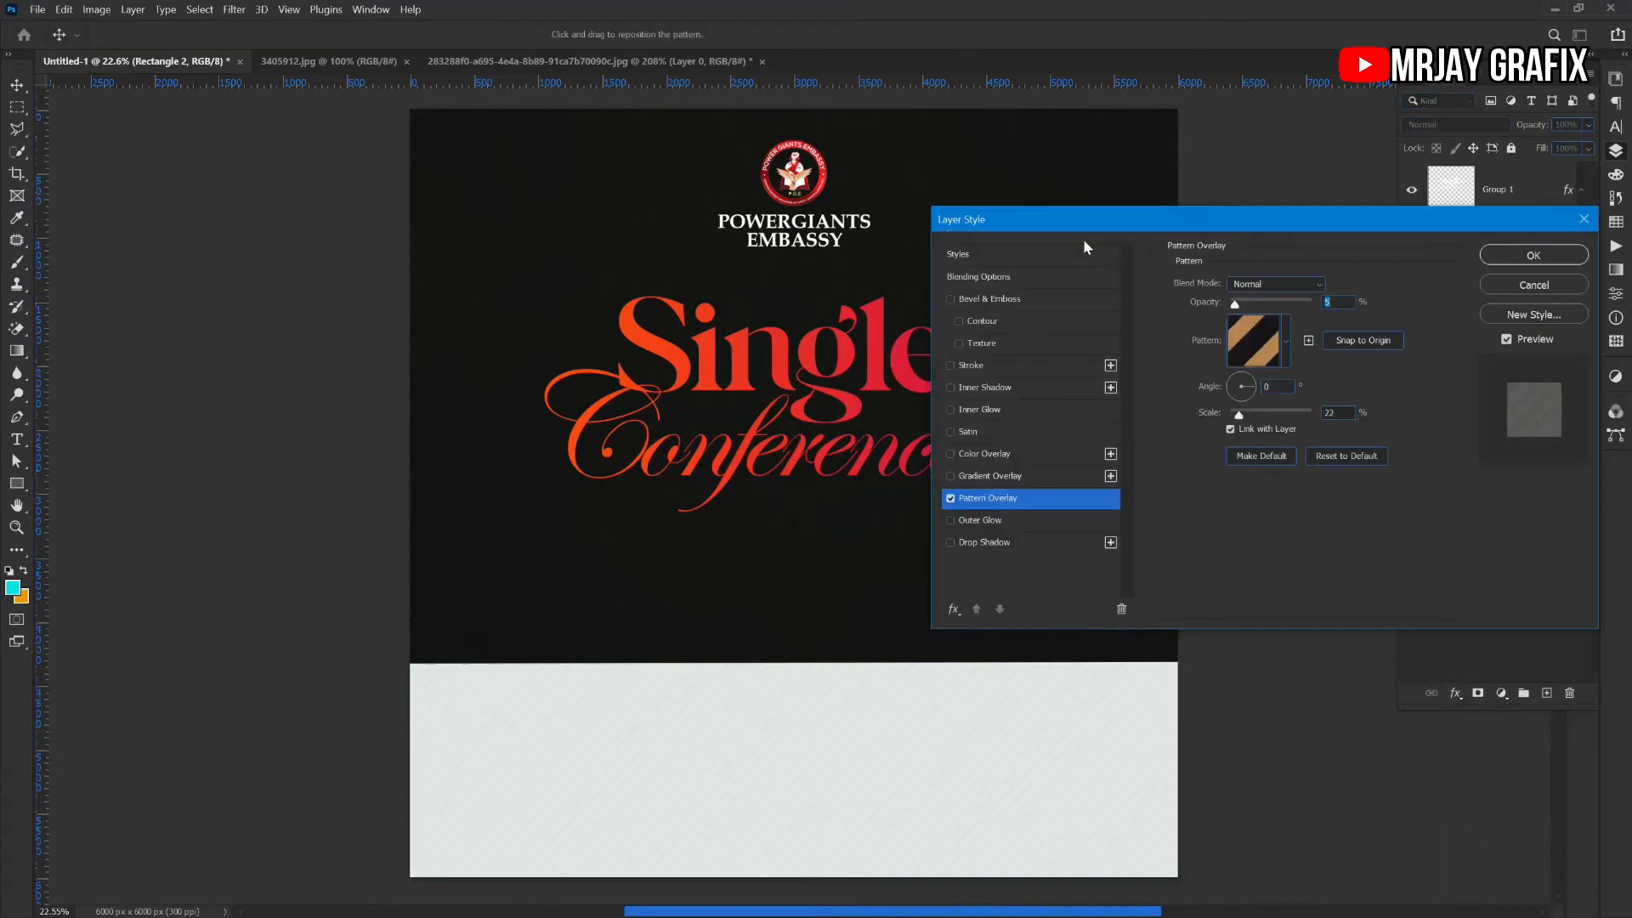
{"action": "left_click_drag", "start_coordinate": [1148, 223], "coordinate": [1012, 246]}
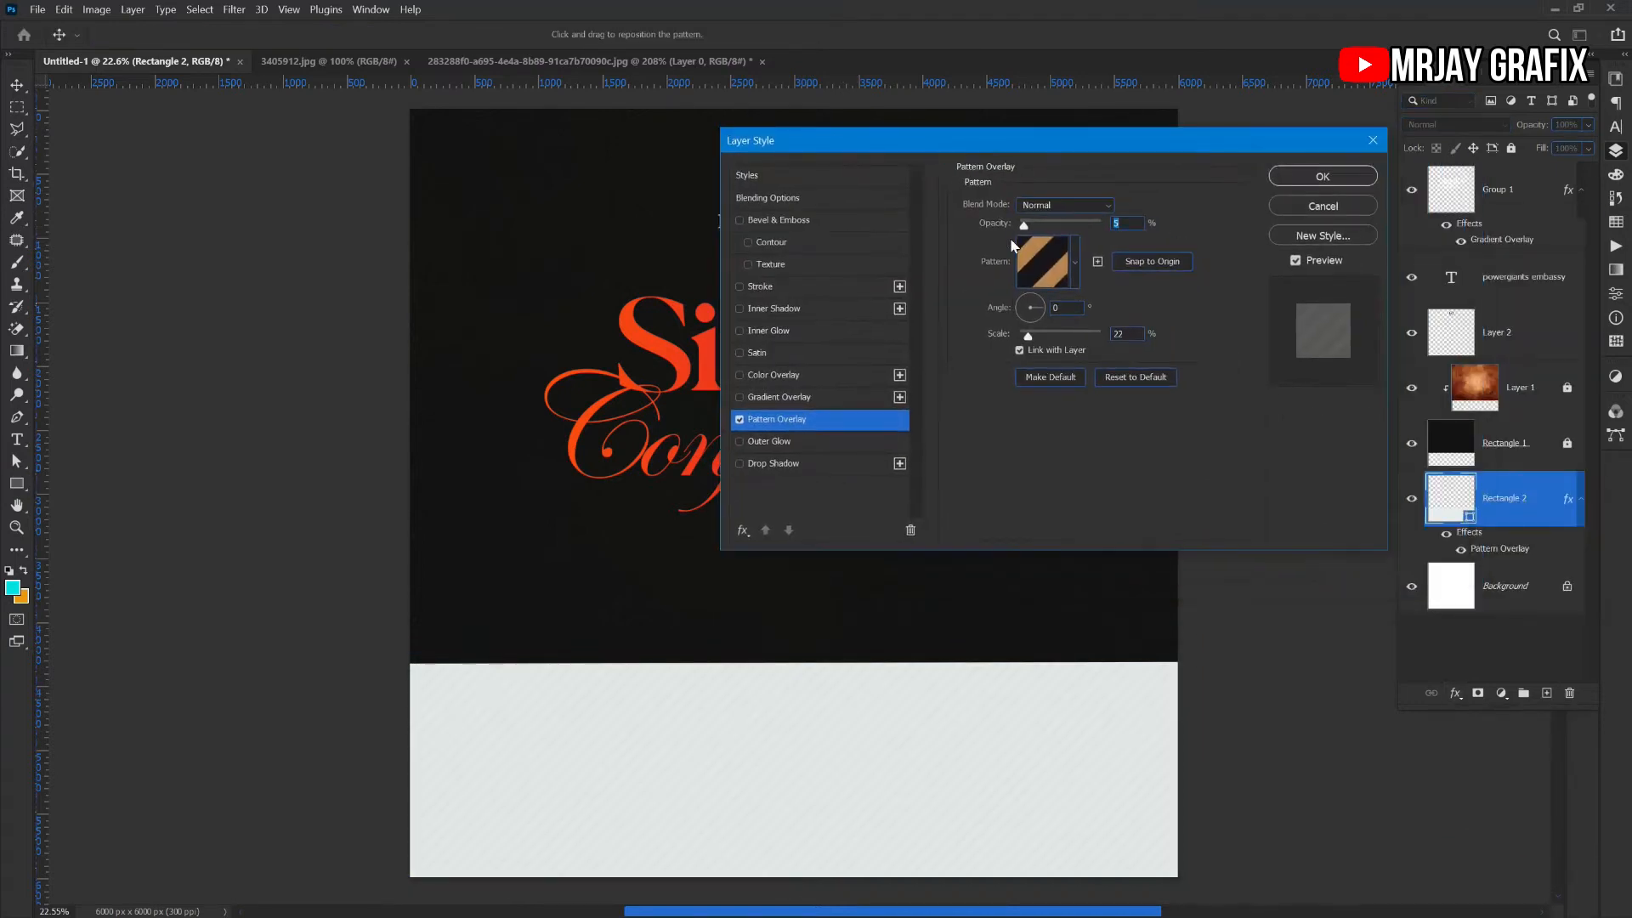
{"action": "left_click", "coordinate": [1076, 261]}
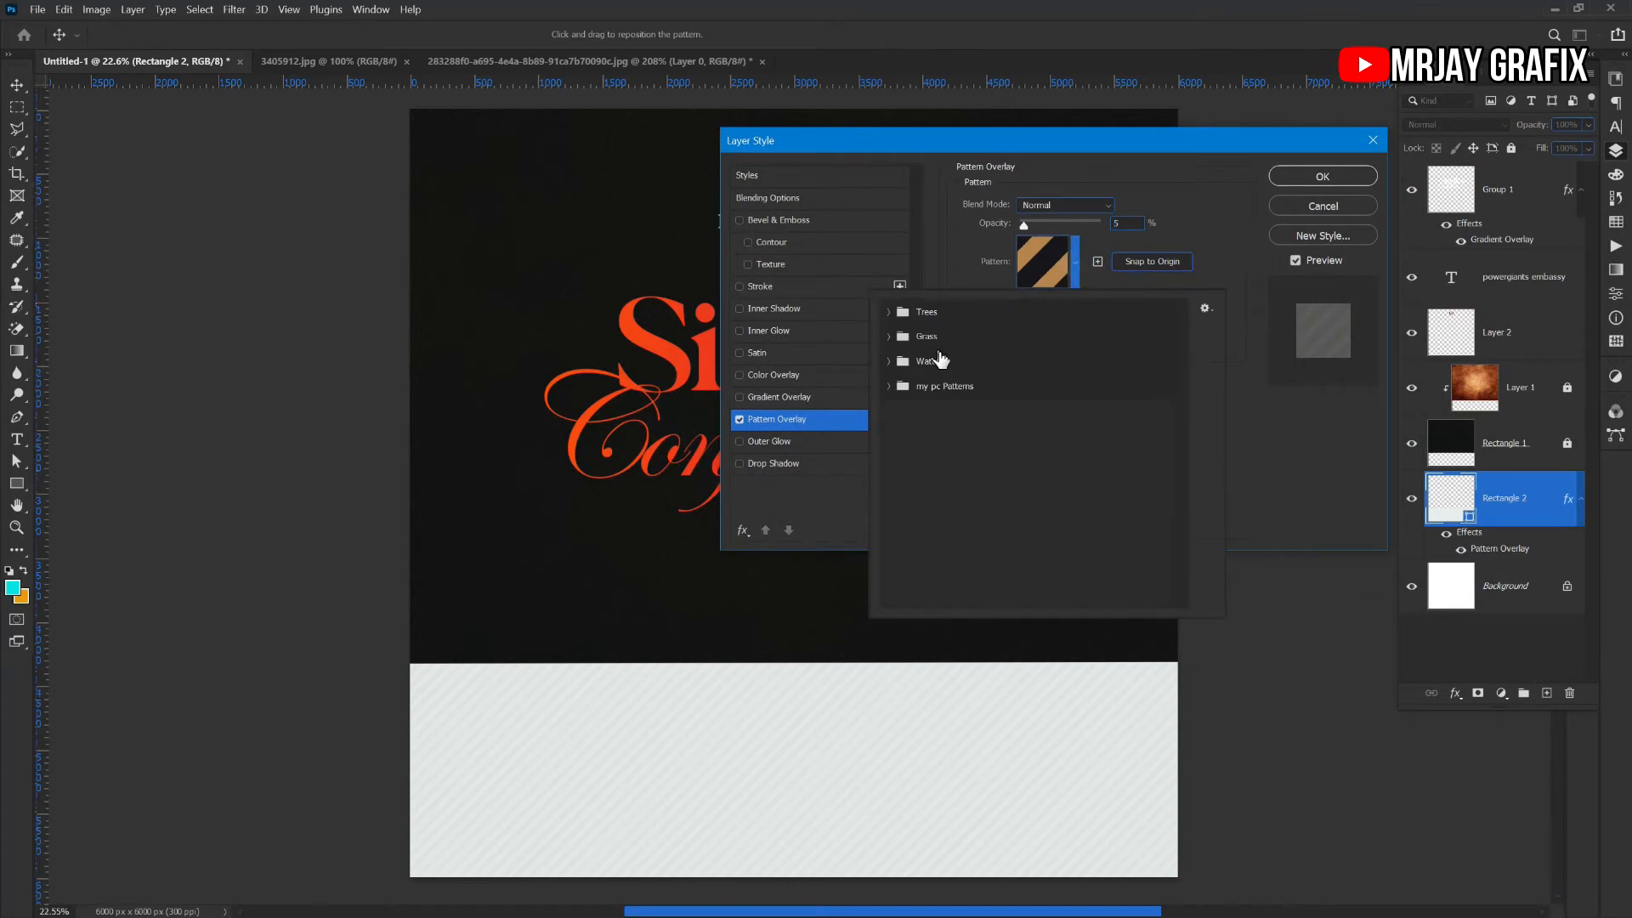
{"action": "left_click", "coordinate": [888, 386]}
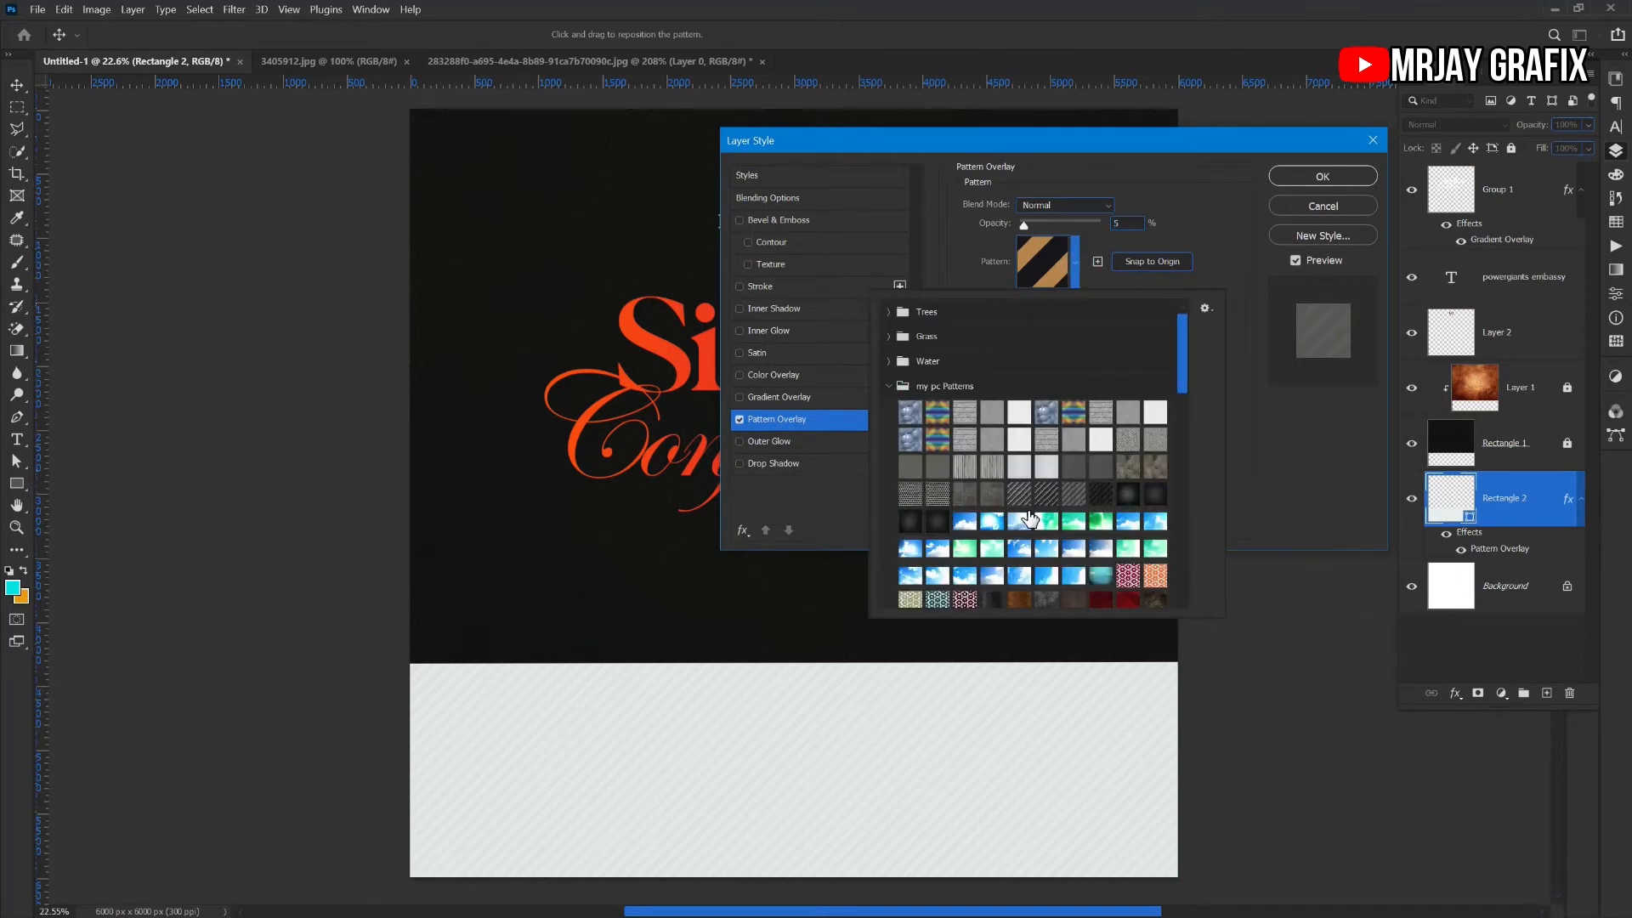
{"action": "scroll", "coordinate": [1047, 522], "scroll_direction": "down", "scroll_amount": 5}
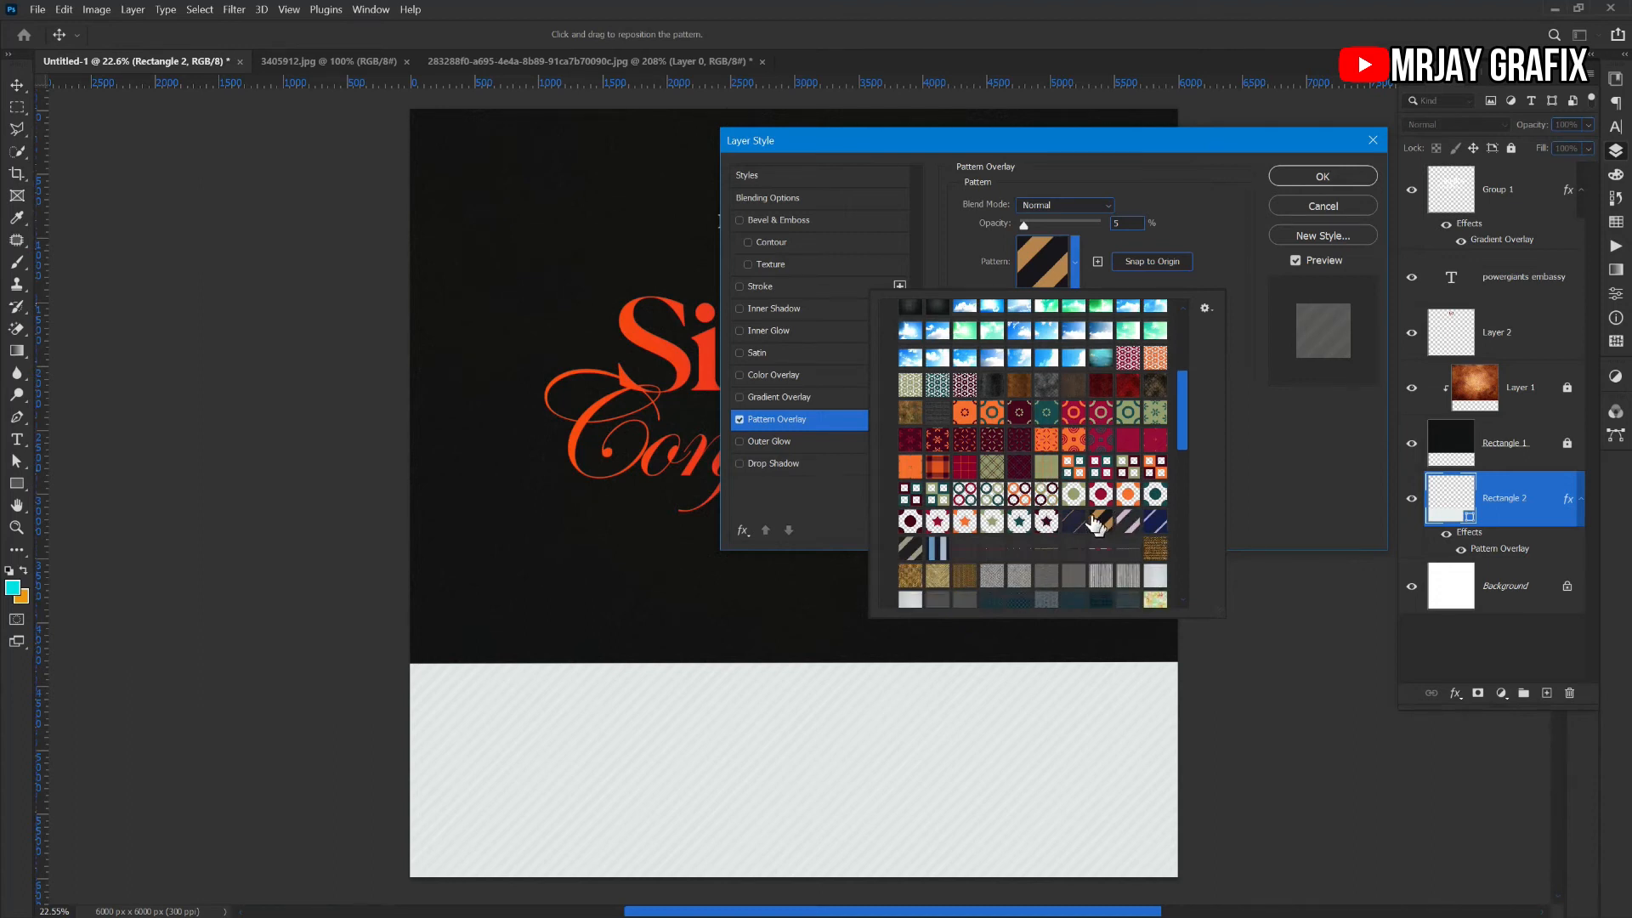
{"action": "left_click", "coordinate": [957, 262]}
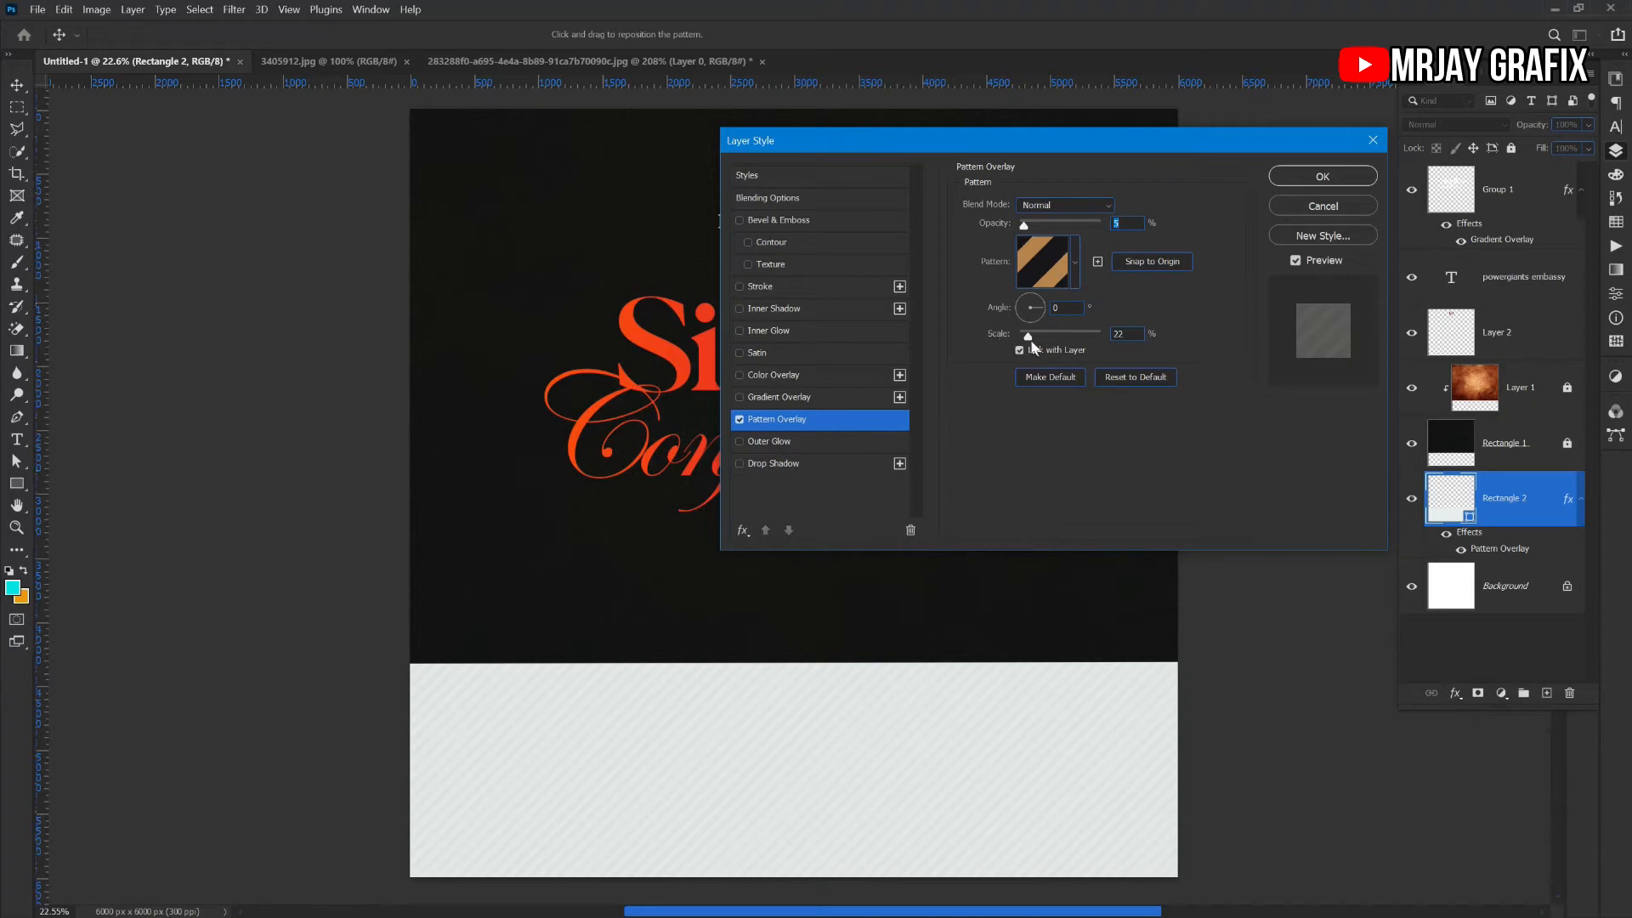
{"action": "left_click_drag", "start_coordinate": [1028, 338], "coordinate": [1047, 343]}
{"action": "left_click", "coordinate": [1027, 336]}
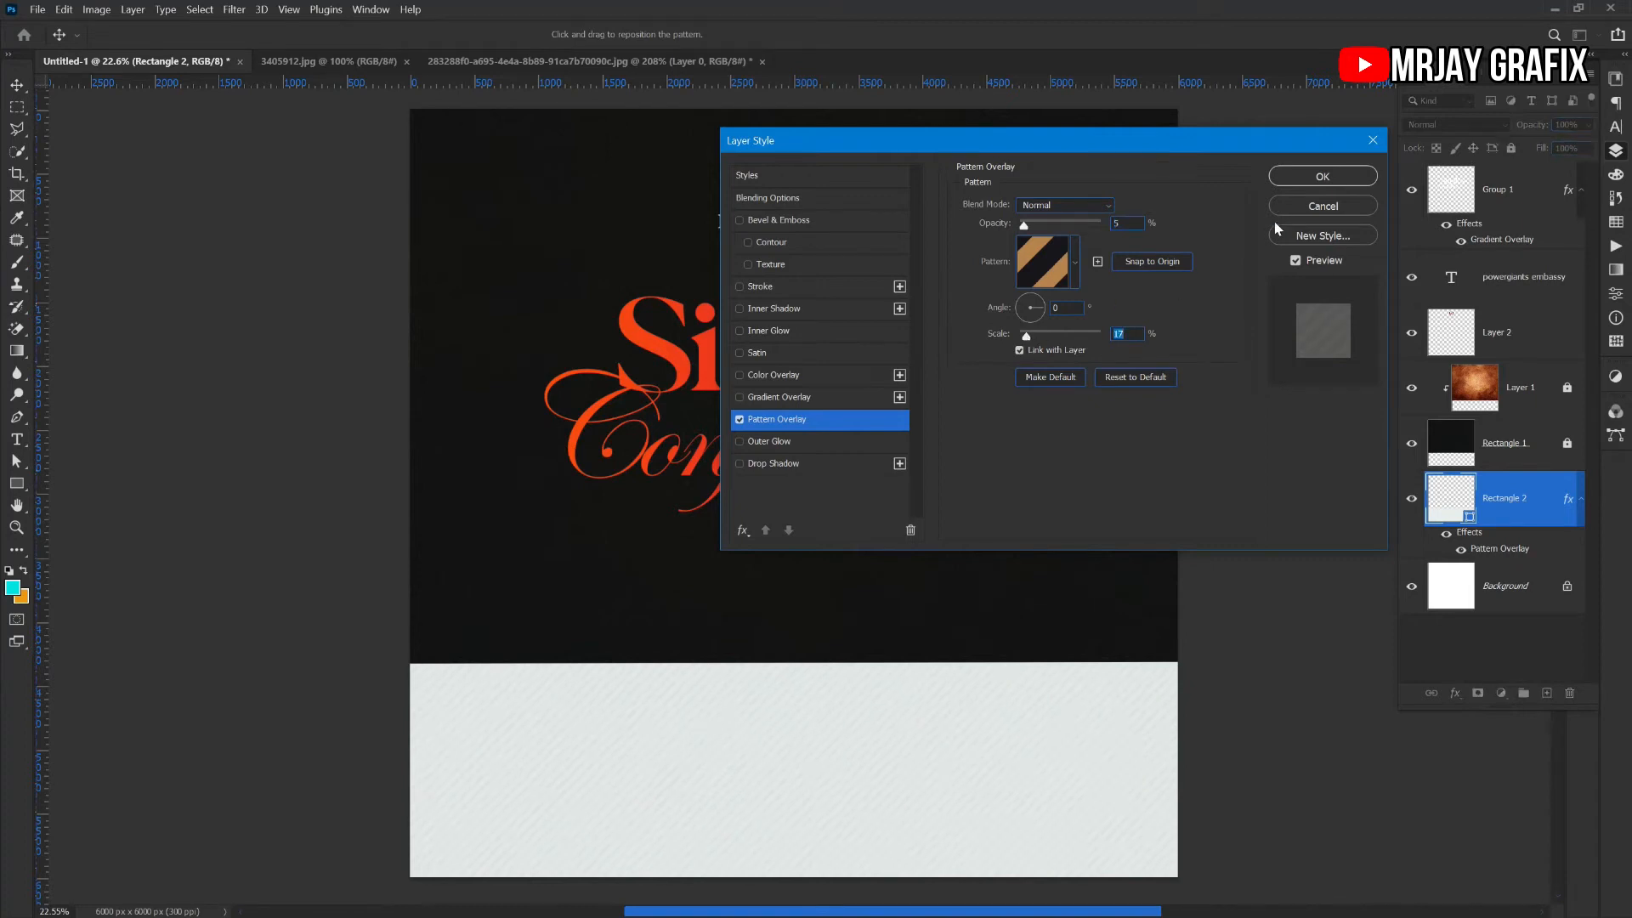
{"action": "left_click", "coordinate": [1326, 179]}
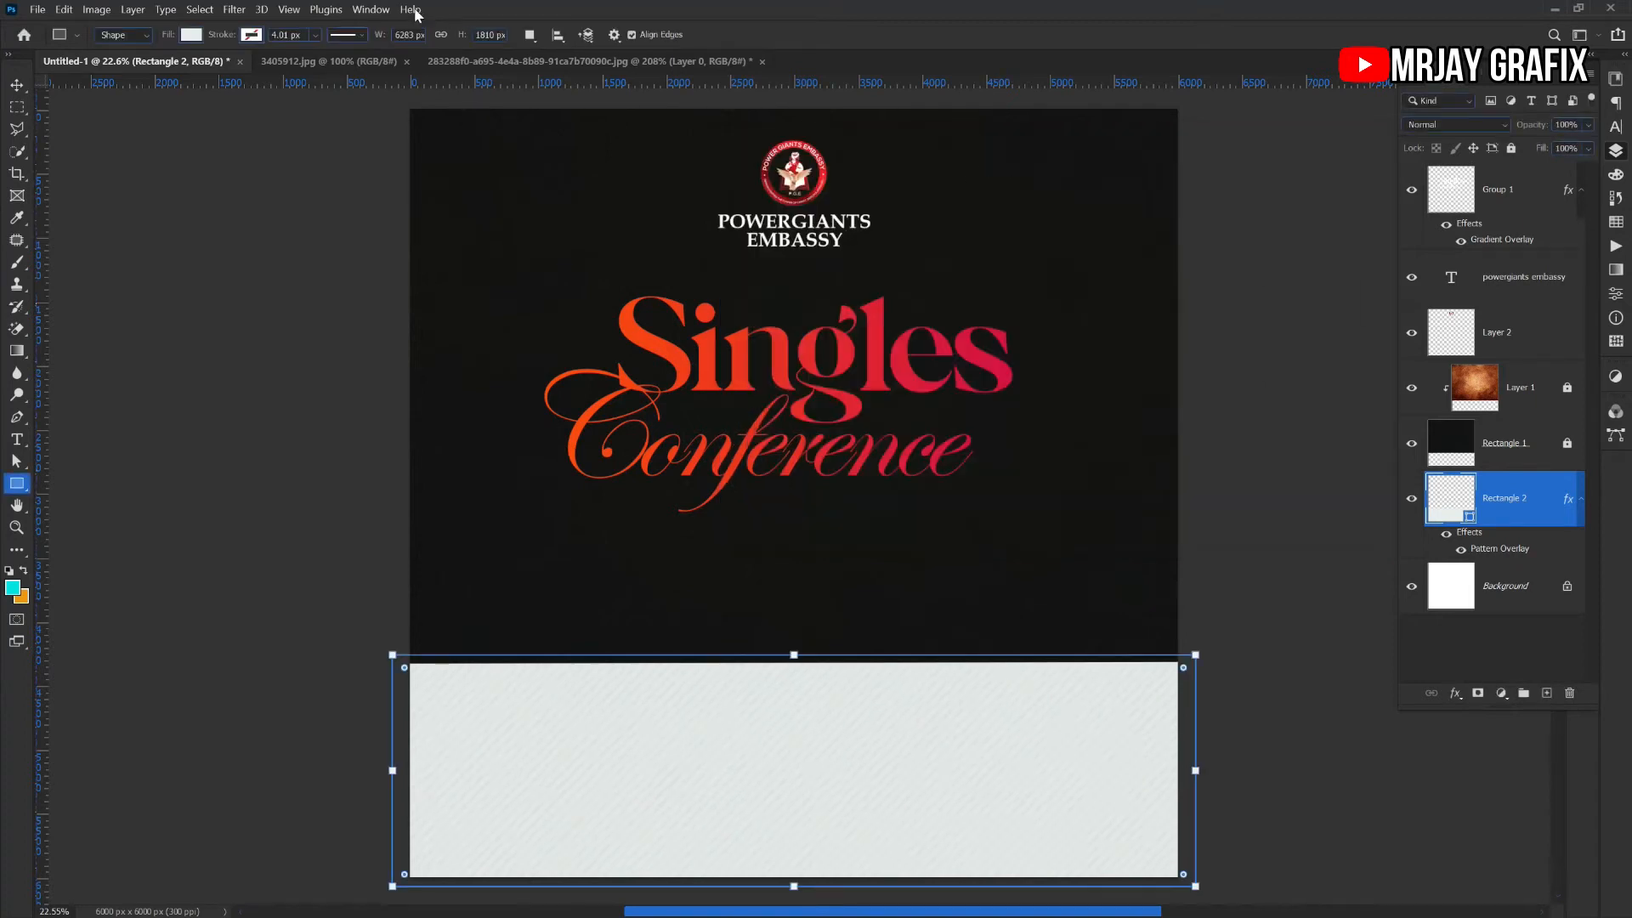
Add a new layer above the patterned rectangle and set the foreground colour to white ffffff for the Brush tool
{"action": "left_click", "coordinate": [16, 85]}
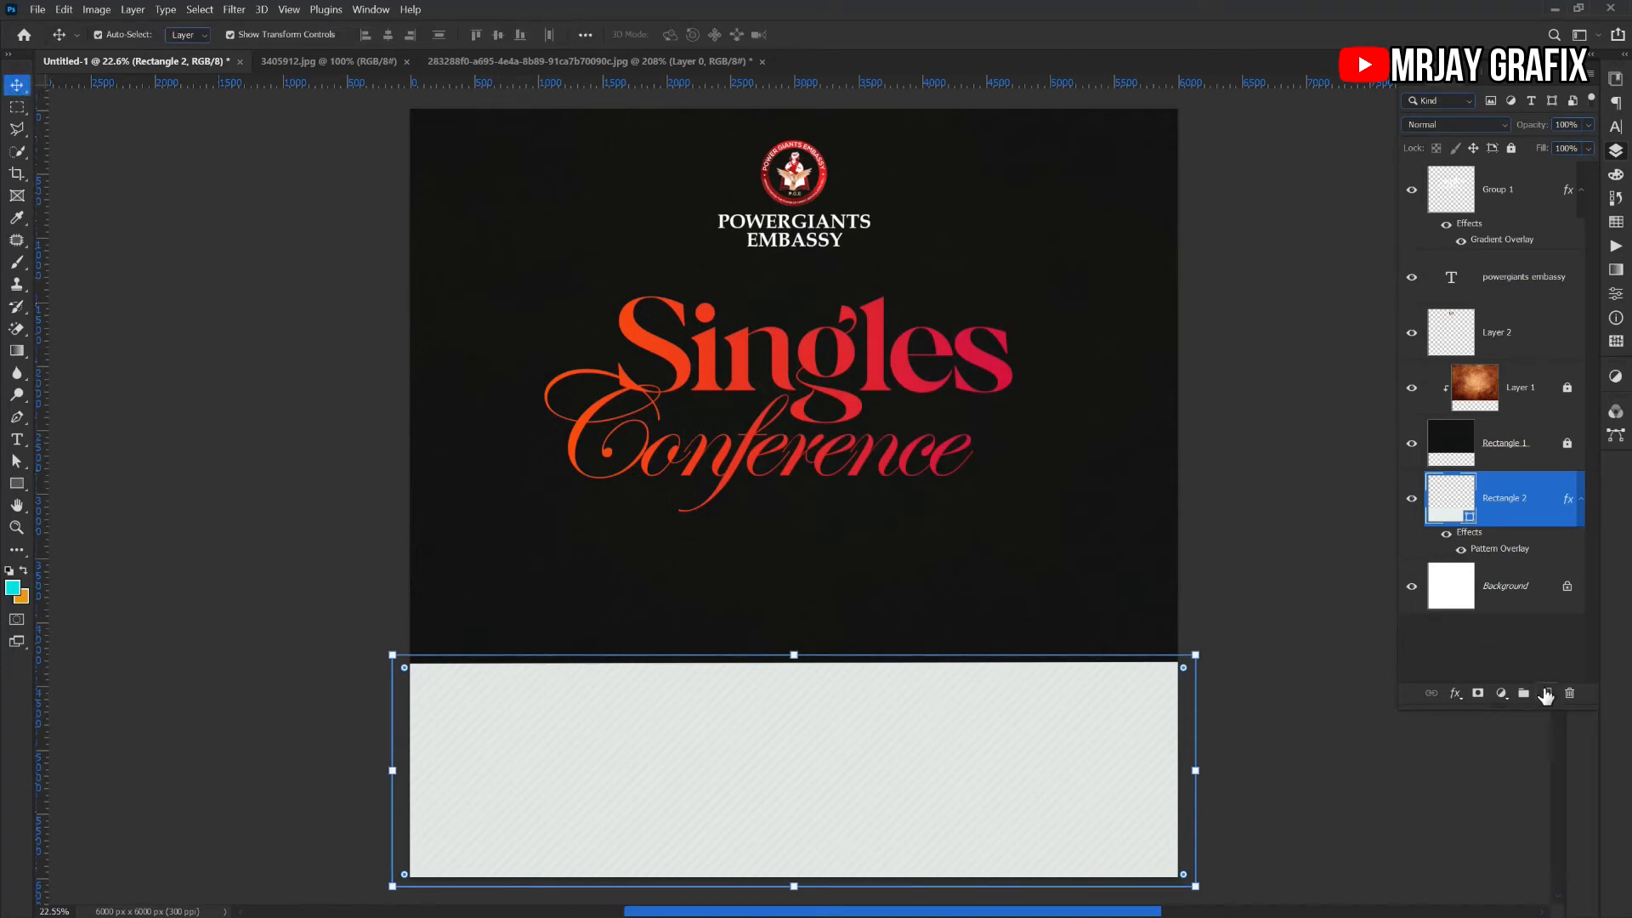
{"action": "left_click", "coordinate": [1545, 694]}
{"action": "key", "text": "b"}
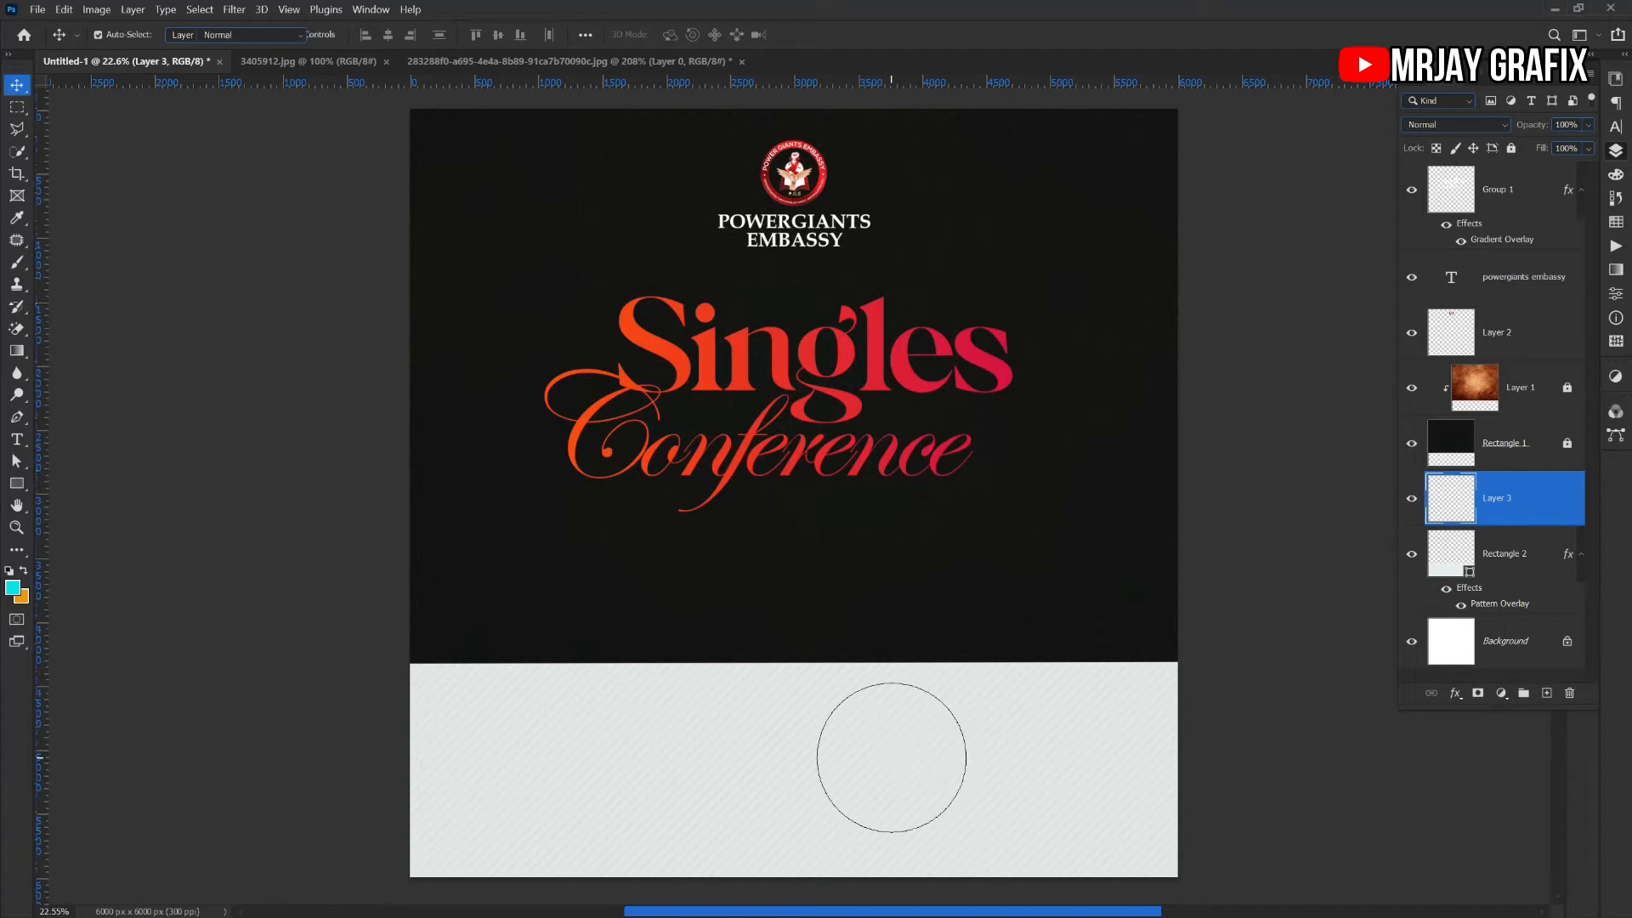
{"action": "key", "text": "bracketright"}
{"action": "key", "text": "bracketright"}
{"action": "key", "text": "bracketright"}
{"action": "key", "text": "bracketright"}
{"action": "key", "text": "bracketright"}
{"action": "key", "text": "bracketright"}
{"action": "key", "text": "bracketright"}
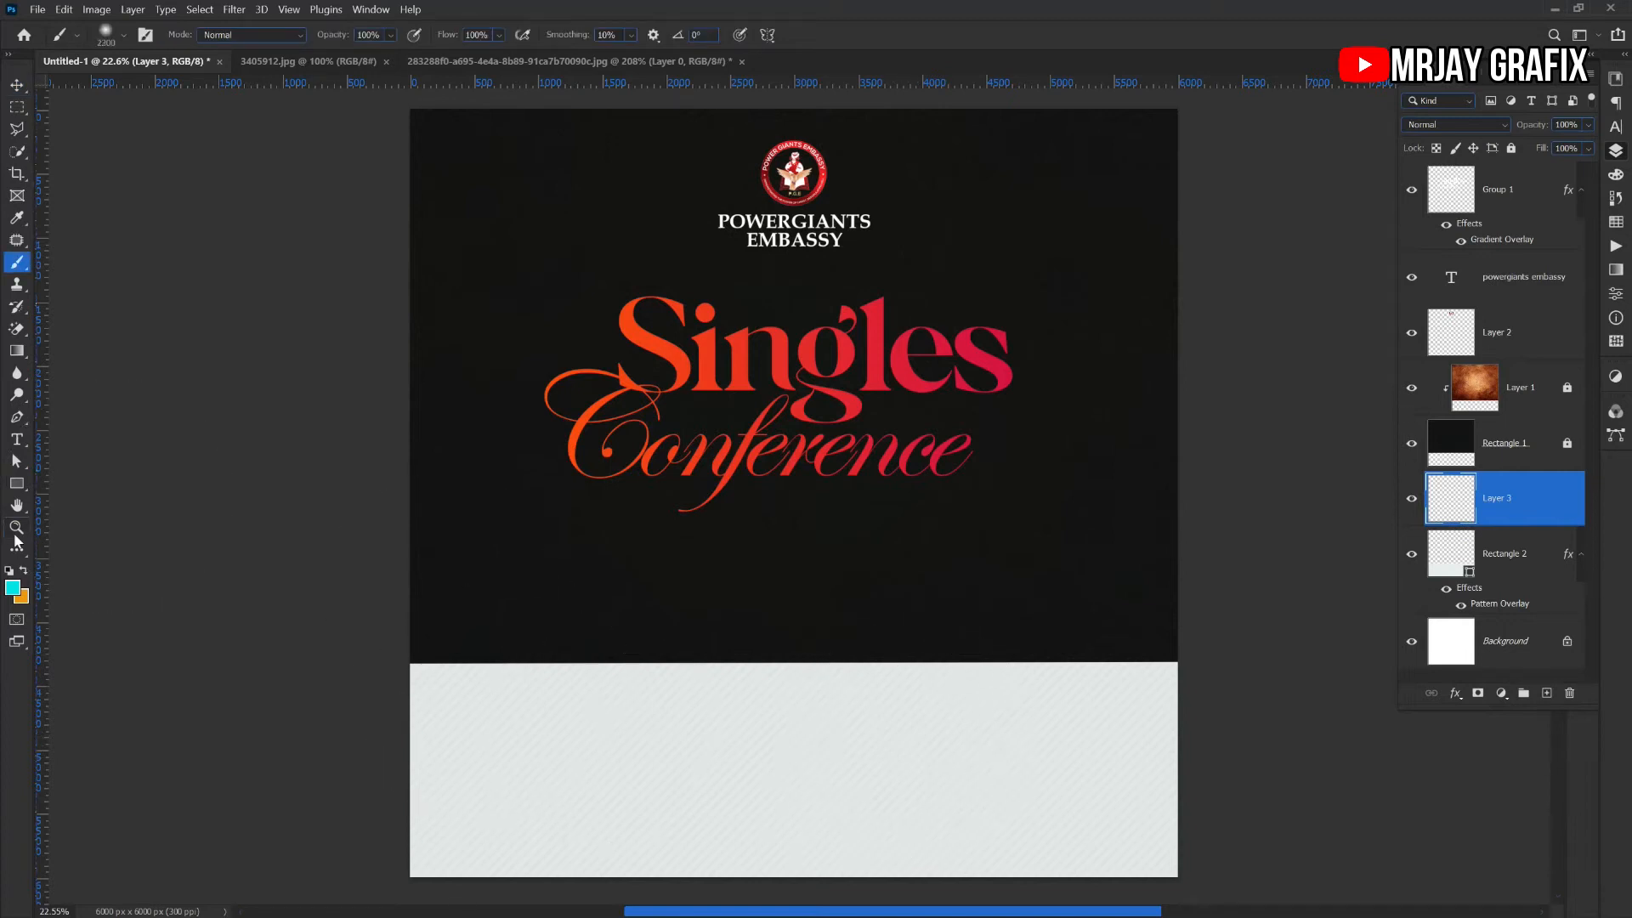
{"action": "left_click", "coordinate": [12, 587]}
{"action": "left_click_drag", "start_coordinate": [1071, 401], "coordinate": [1016, 266]}
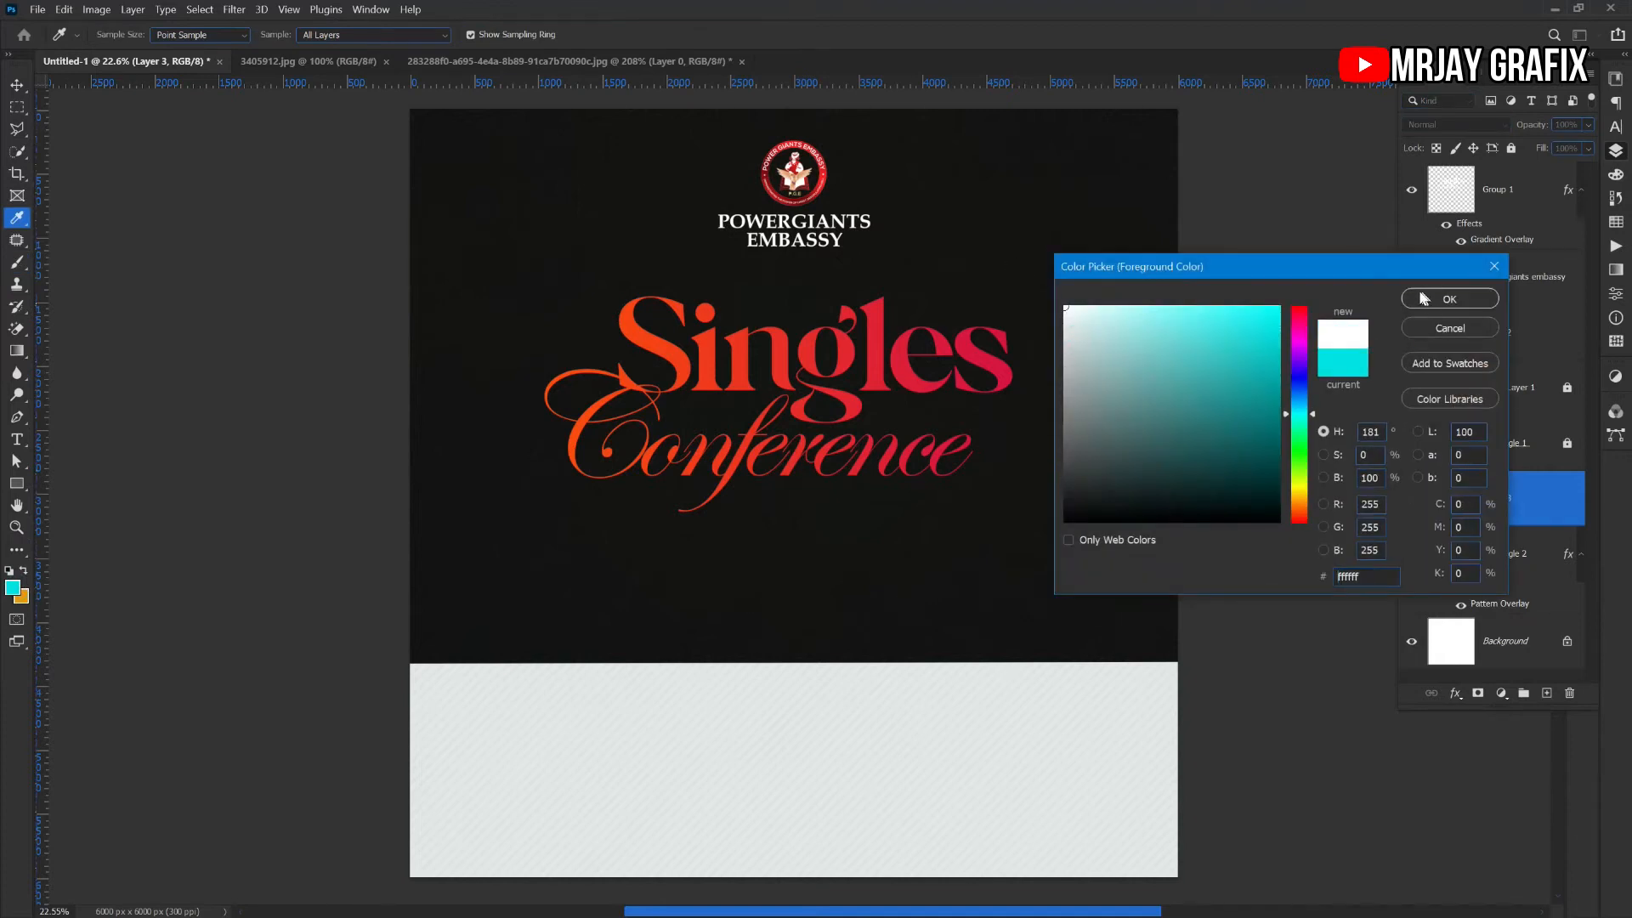
{"action": "left_click", "coordinate": [1449, 299]}
Enlarge the soft brush to about 2900 px and paint one white glow at the centre of the lower light-grey area
{"action": "key", "text": "b"}
{"action": "key", "text": "bracketright"}
{"action": "key", "text": "bracketright"}
{"action": "key", "text": "bracketright"}
{"action": "key", "text": "bracketright"}
{"action": "key", "text": "bracketright"}
{"action": "key", "text": "bracketright"}
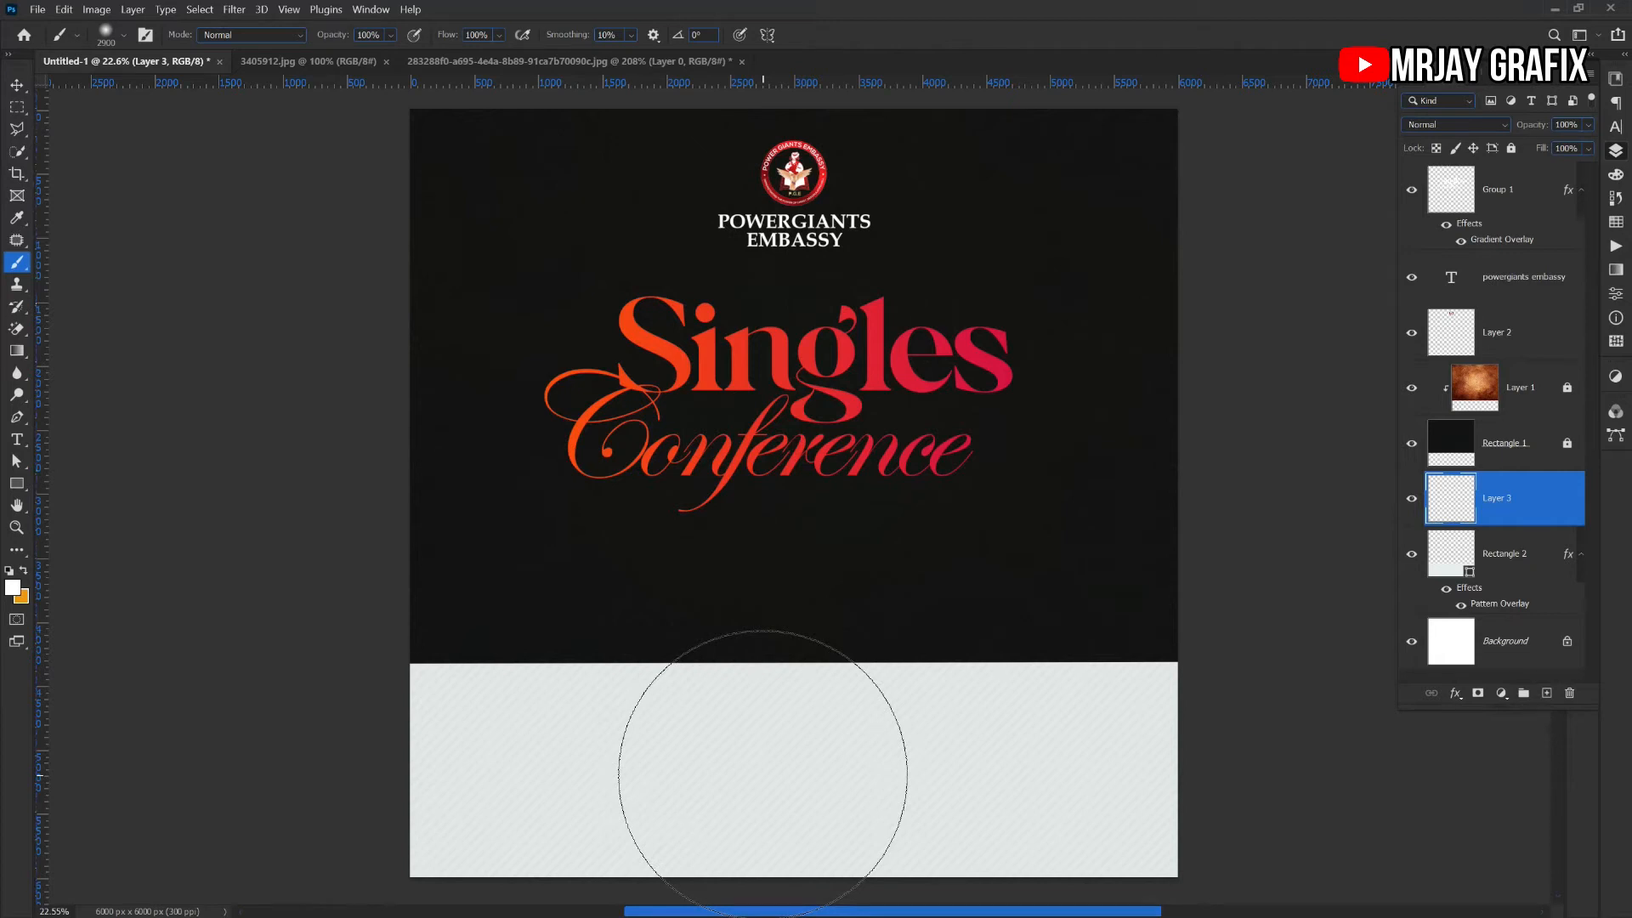
{"action": "left_click", "coordinate": [792, 768]}
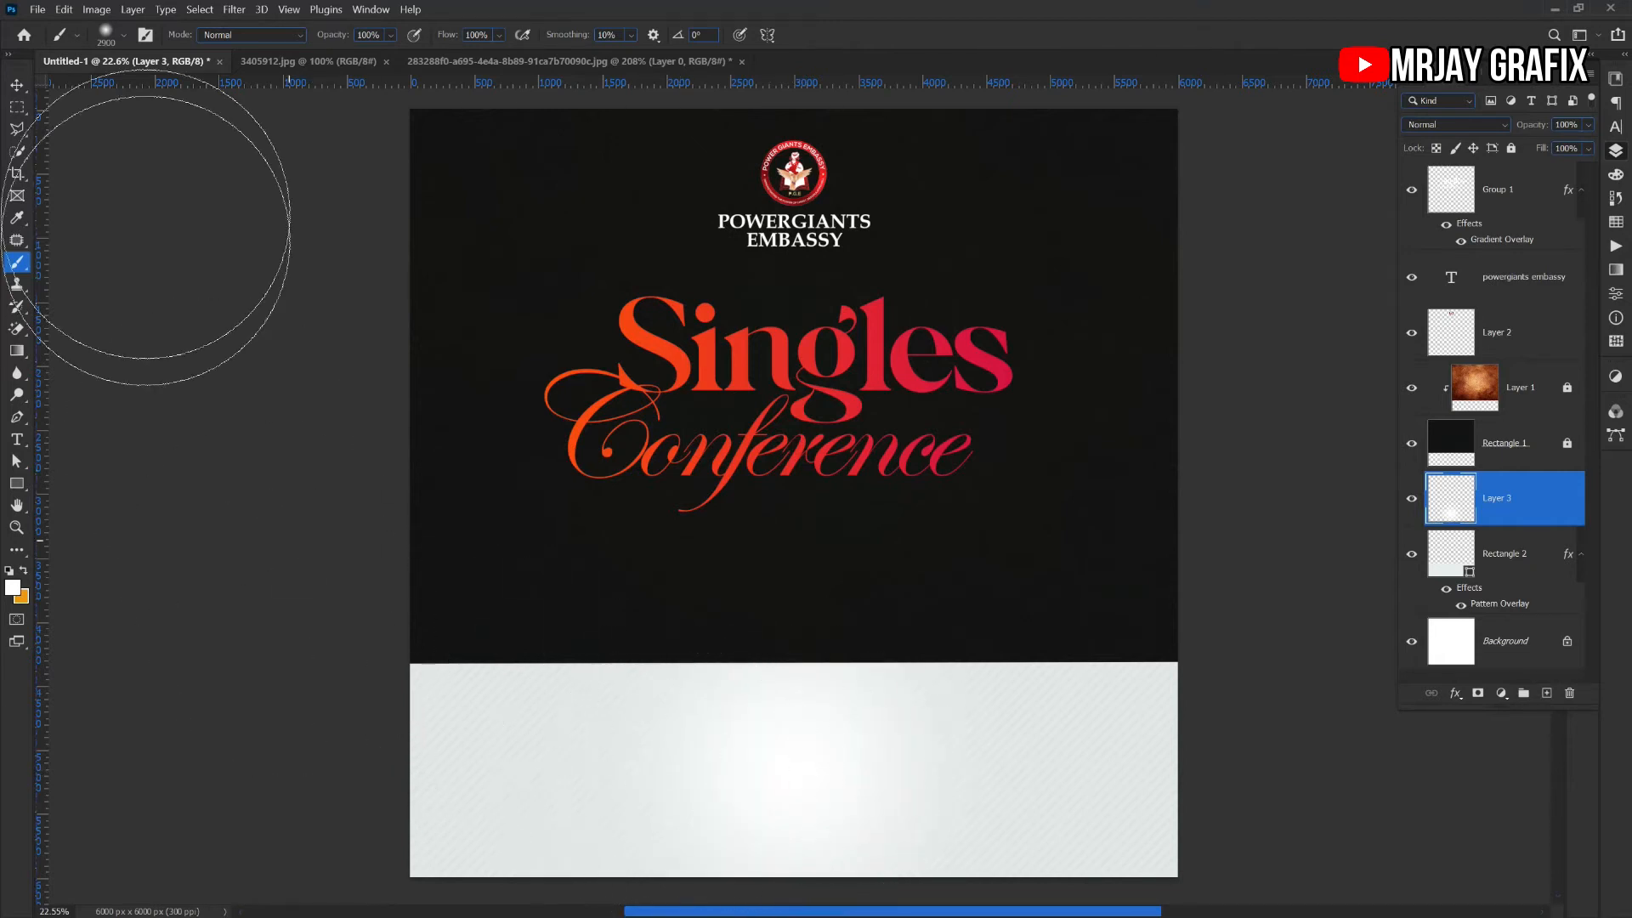
Lock the white glow layer and the patterned lower rectangle layer, leaving no layer selected
{"action": "left_click", "coordinate": [17, 84]}
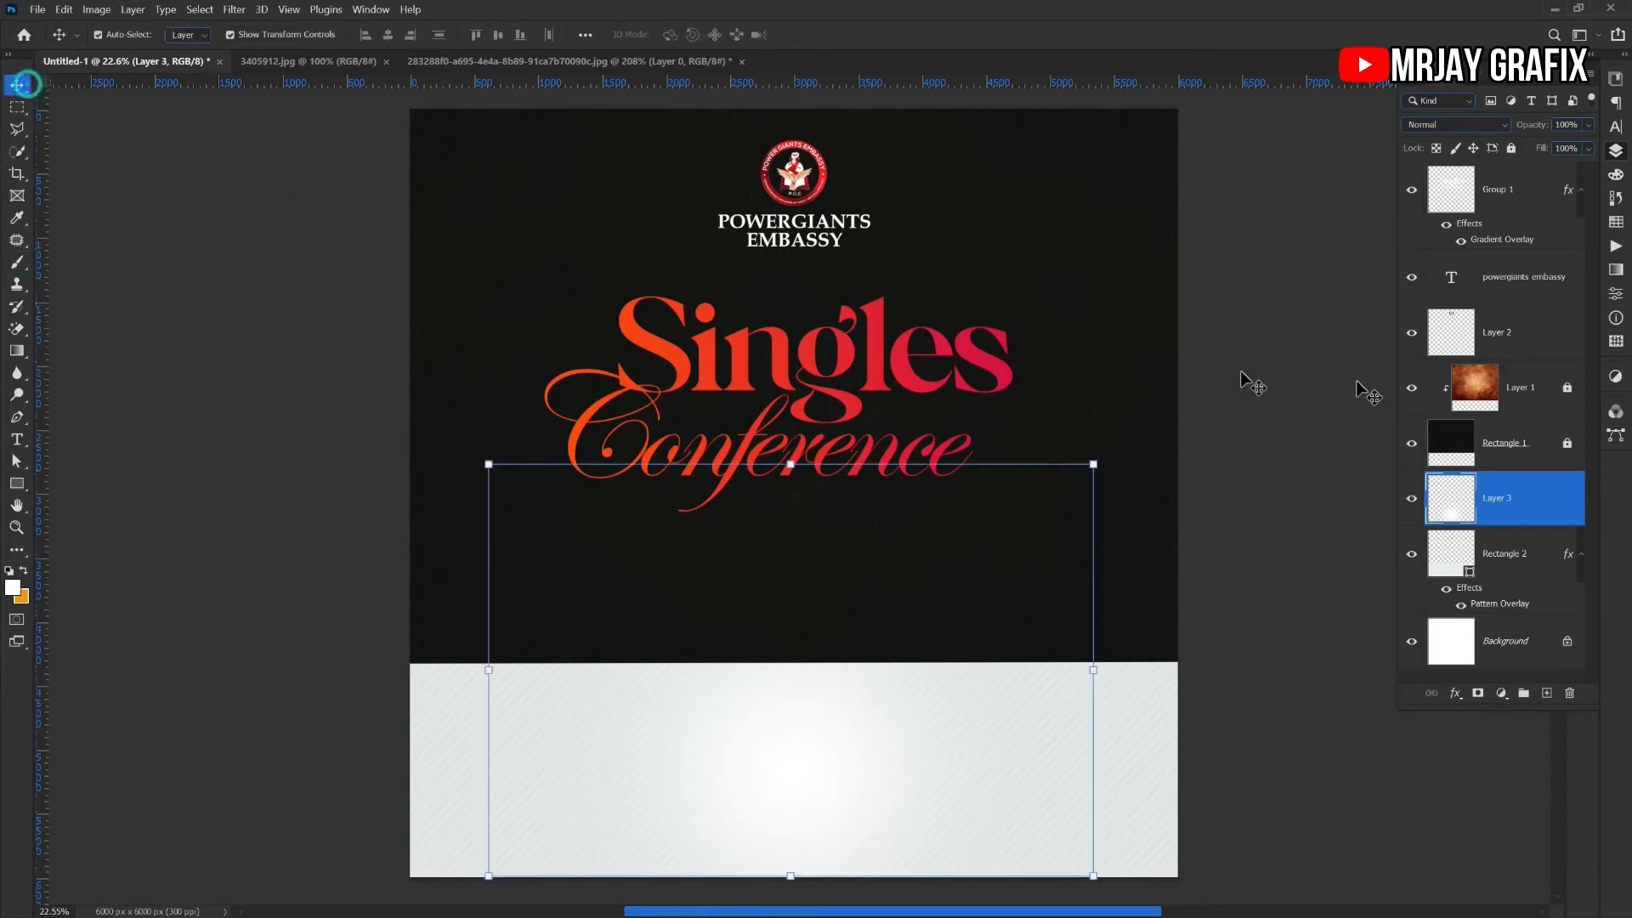
{"action": "left_click", "coordinate": [1511, 148]}
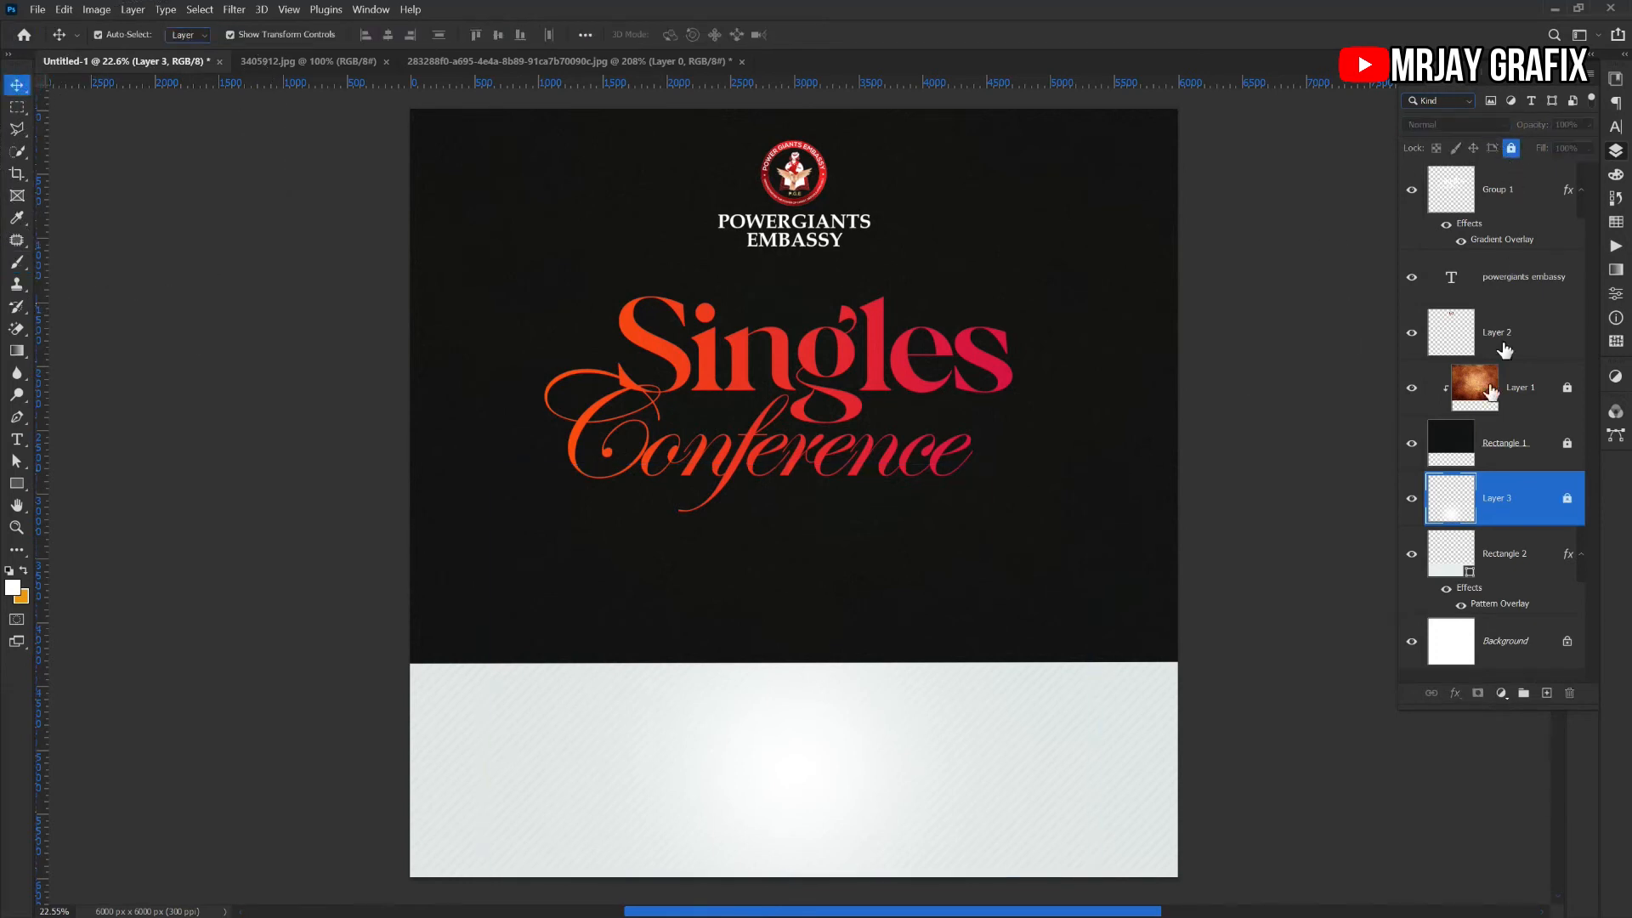
{"action": "left_click", "coordinate": [1509, 563]}
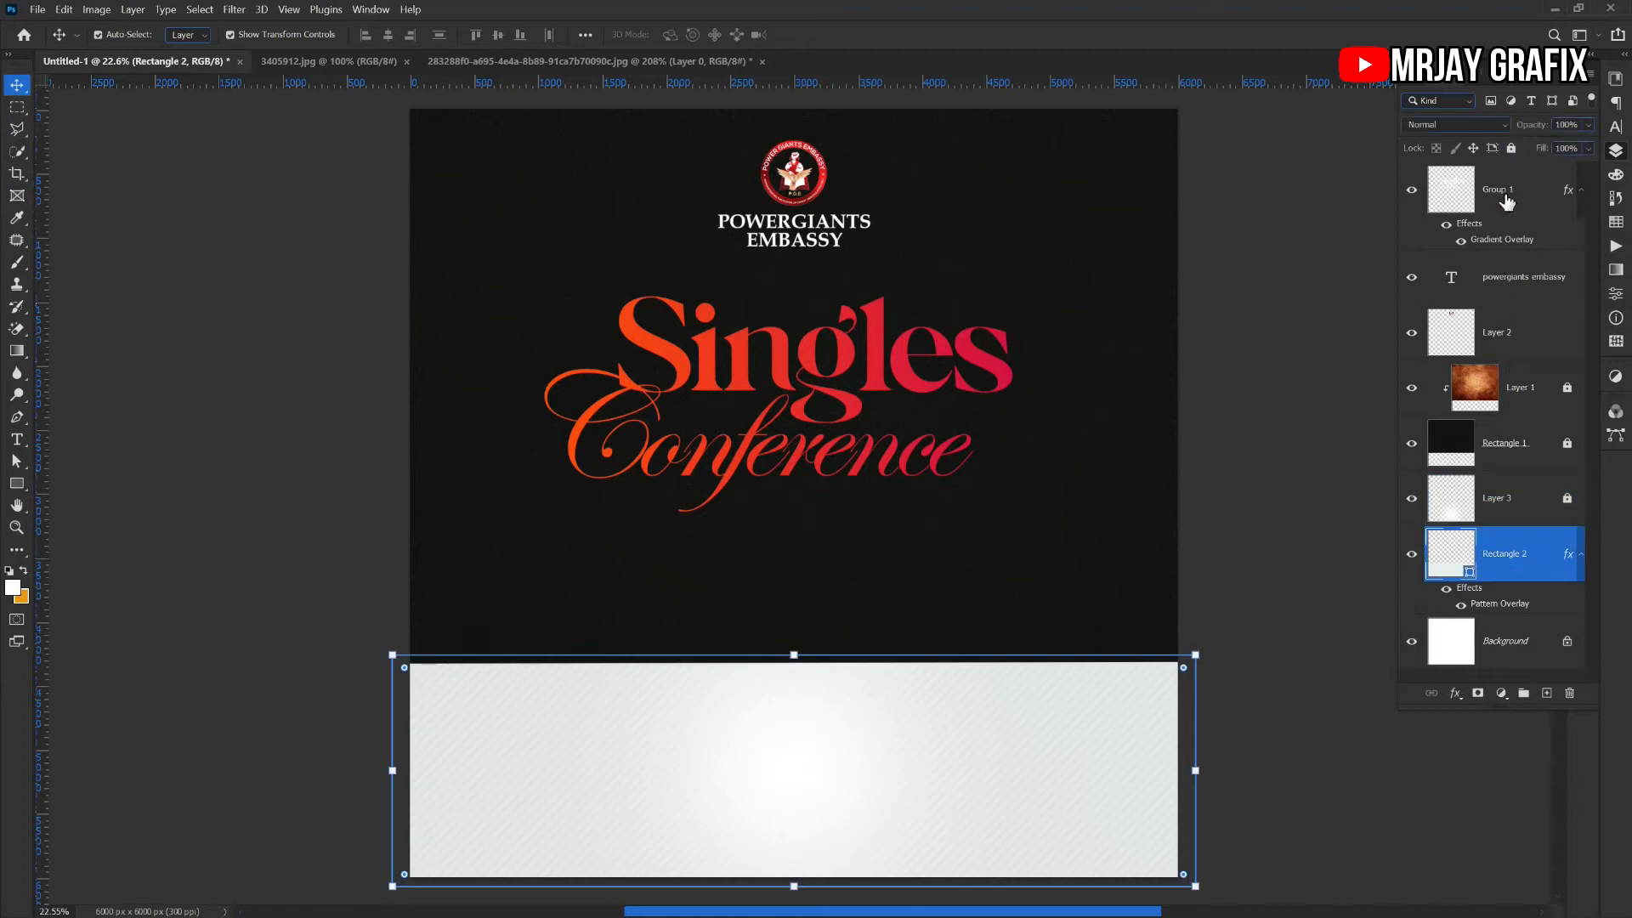
{"action": "left_click", "coordinate": [1511, 148]}
{"action": "left_click", "coordinate": [285, 612]}
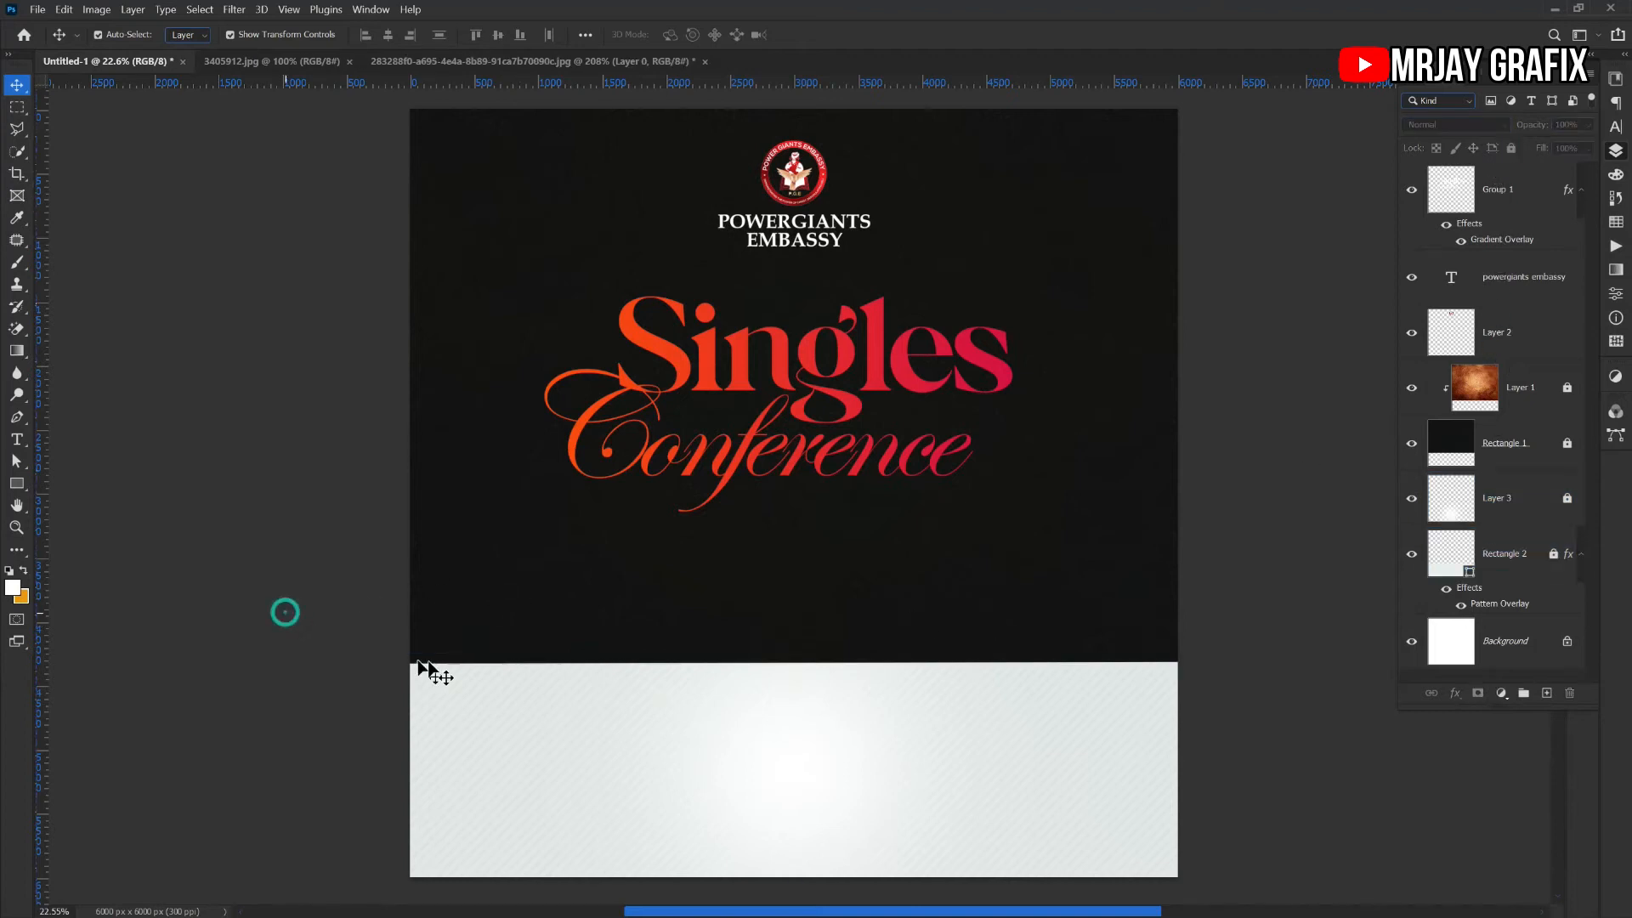
Place a left-aligned placeholder text line in Montserrat ExtraBold on the light-grey lower panel
{"action": "scroll", "coordinate": [842, 614], "scroll_direction": "down", "scroll_amount": 1}
{"action": "scroll", "coordinate": [720, 687], "scroll_direction": "up", "scroll_amount": 1}
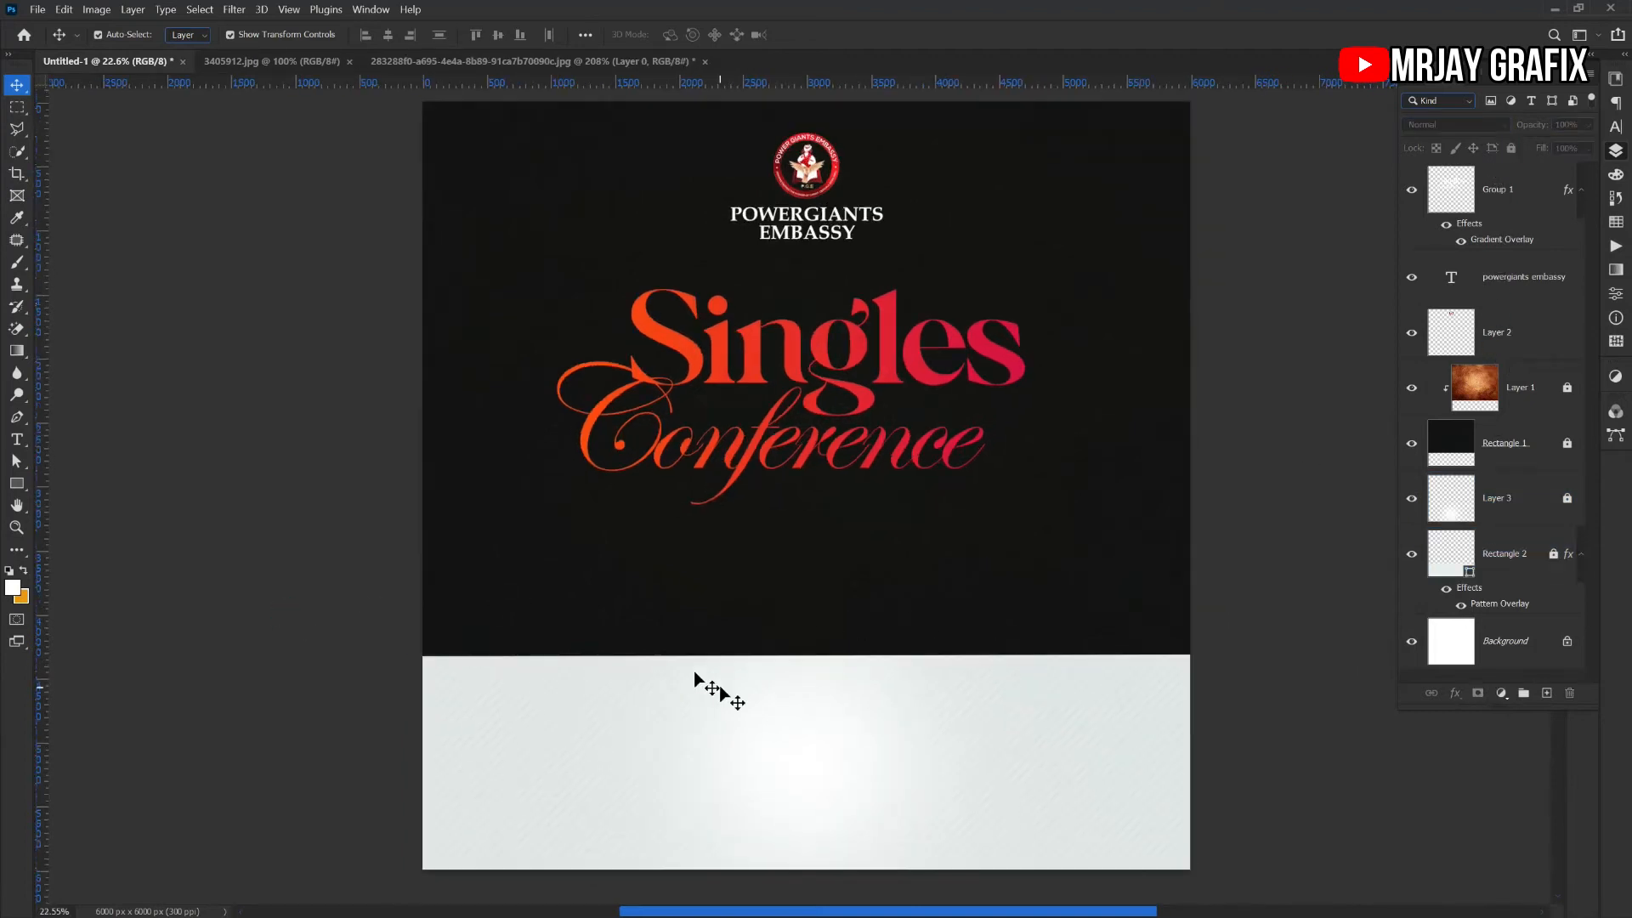
{"action": "left_click", "coordinate": [16, 439]}
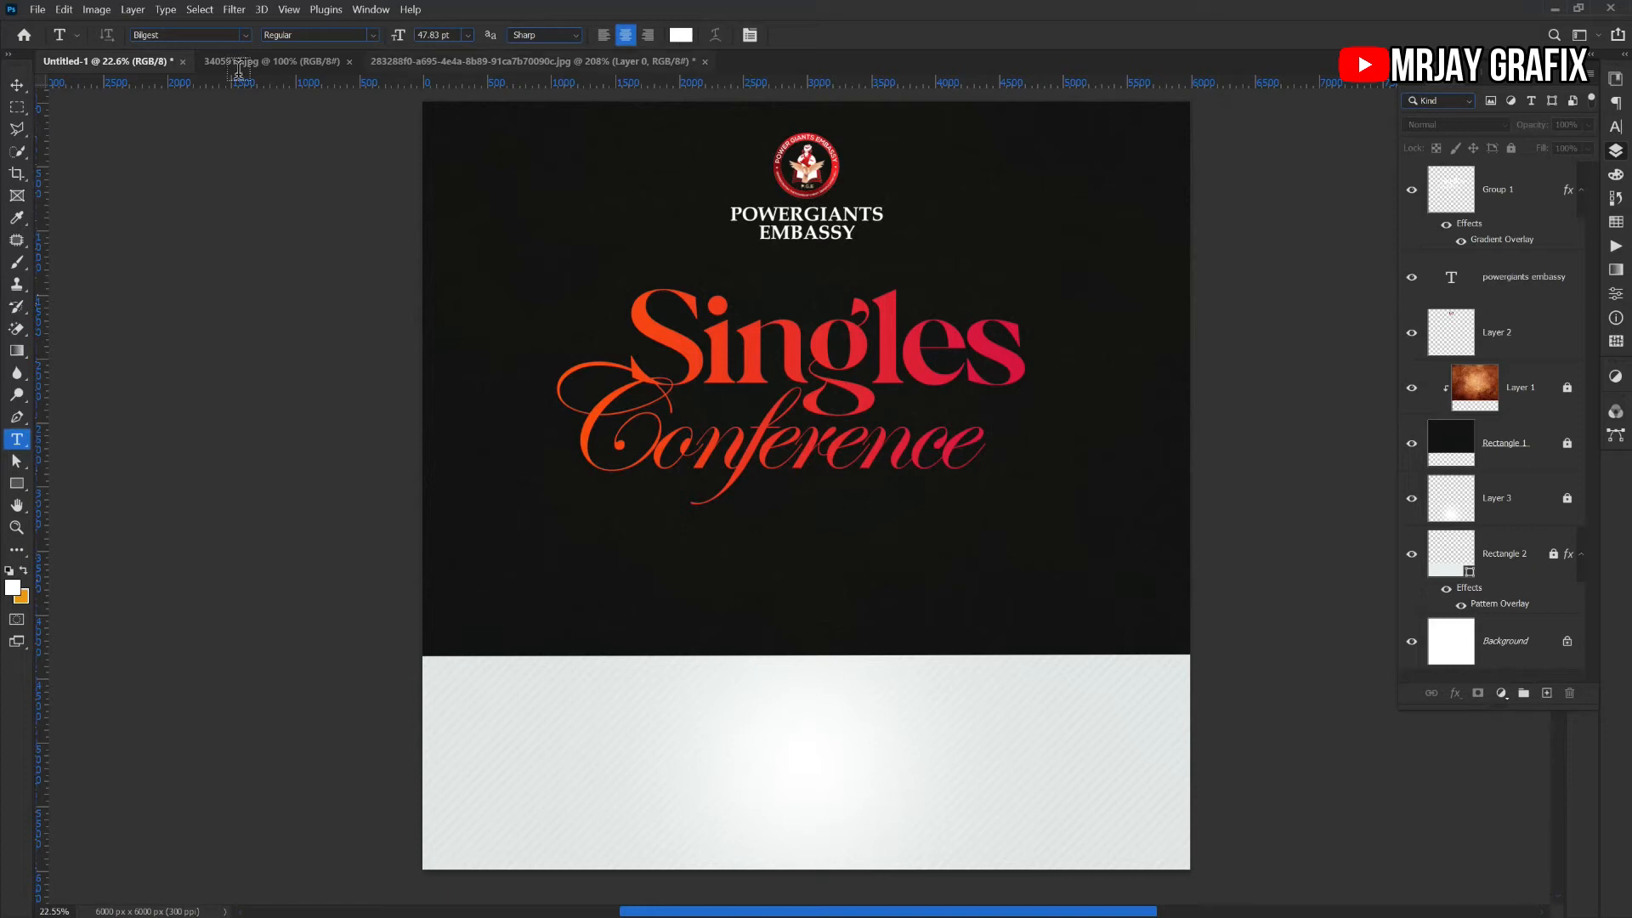
{"action": "left_click", "coordinate": [230, 34]}
{"action": "type", "text": "mont"}
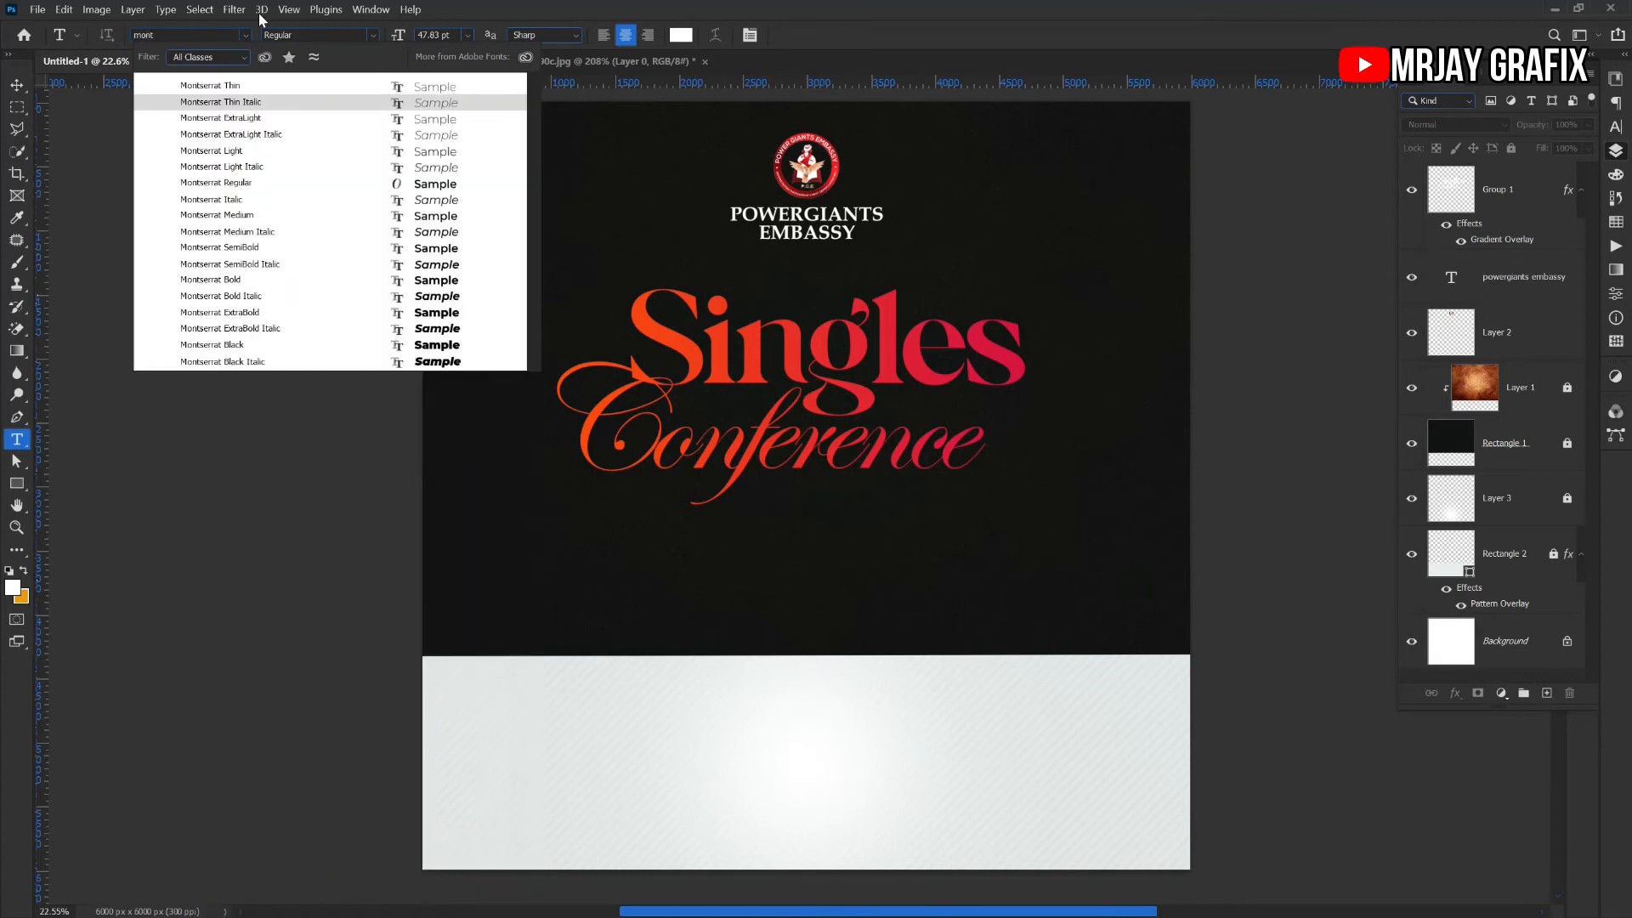
{"action": "left_click", "coordinate": [289, 318]}
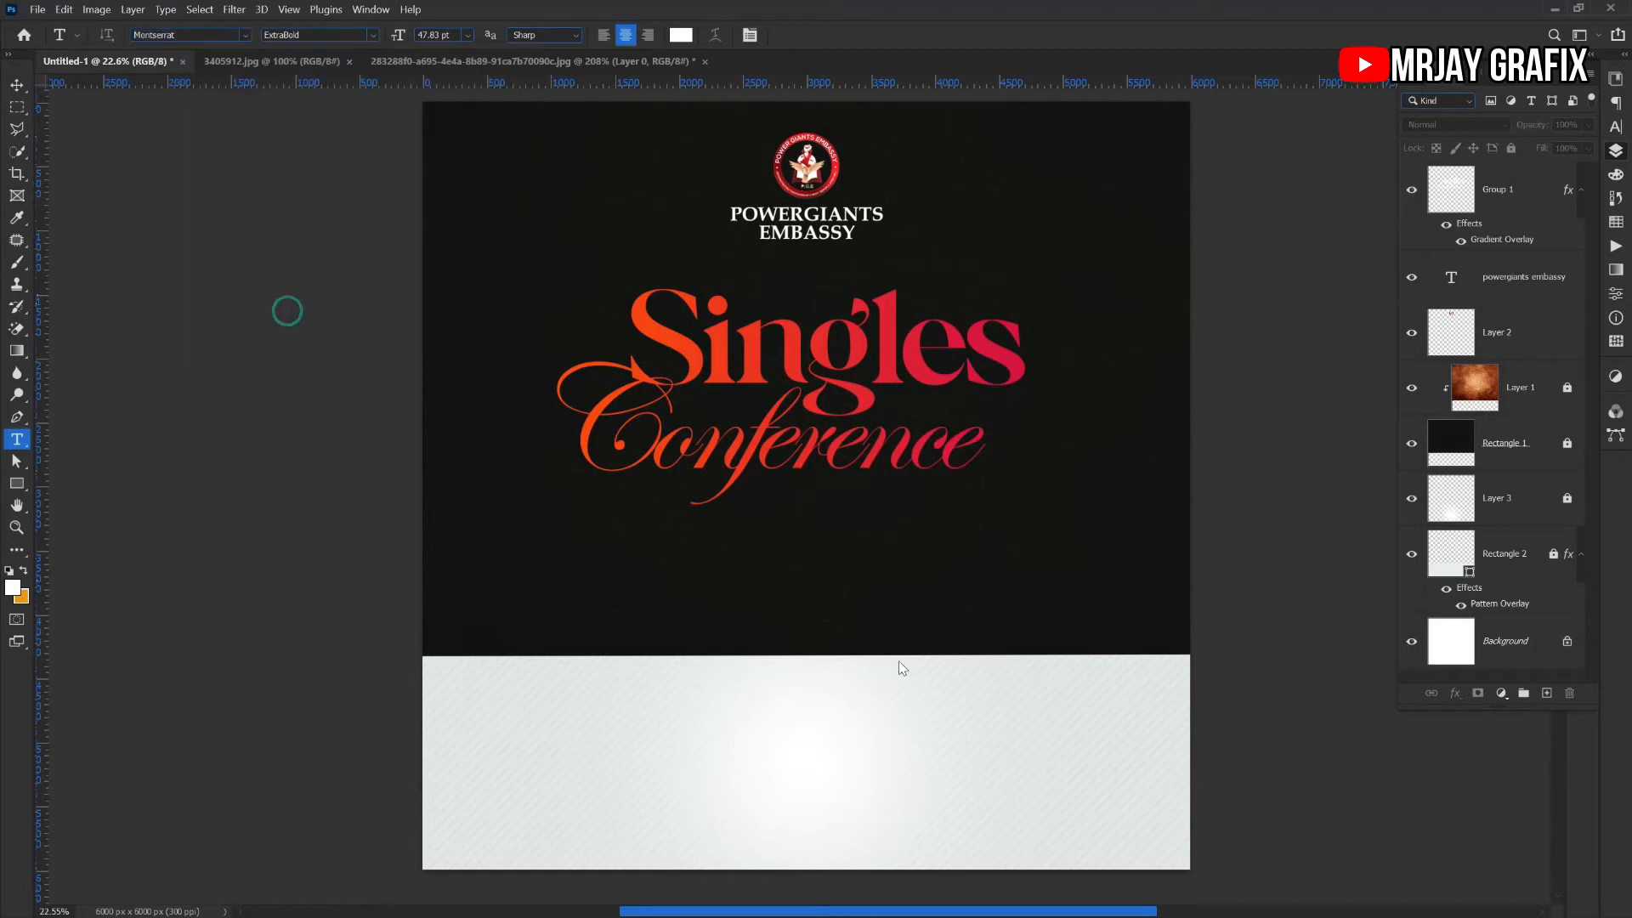
{"action": "left_click", "coordinate": [845, 721]}
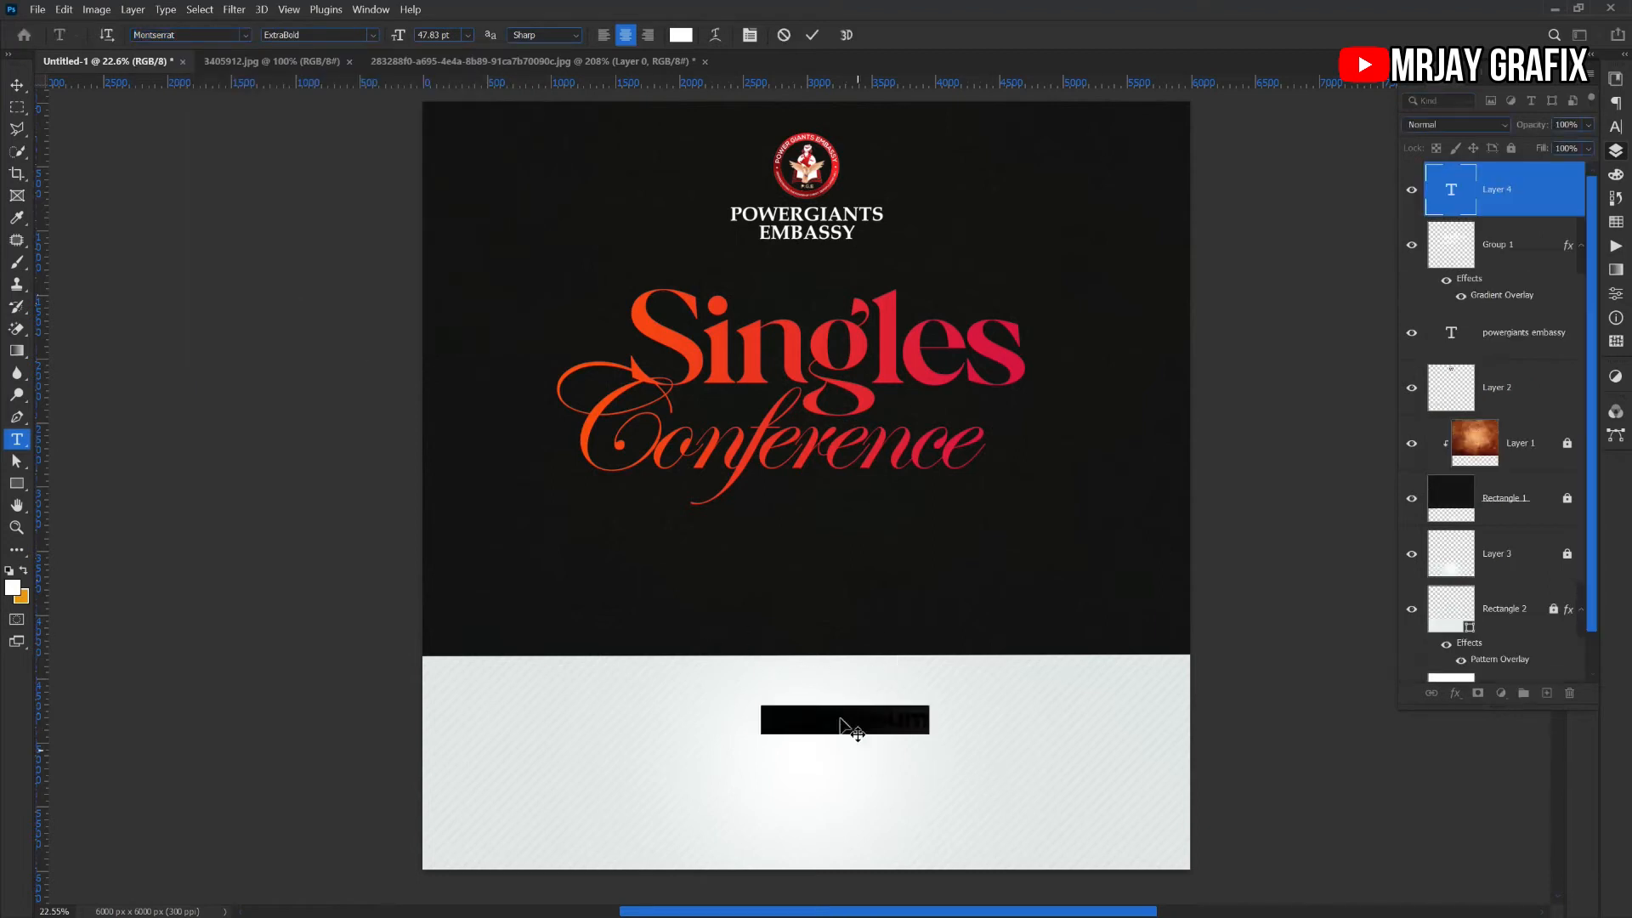
{"action": "left_click", "coordinate": [604, 35]}
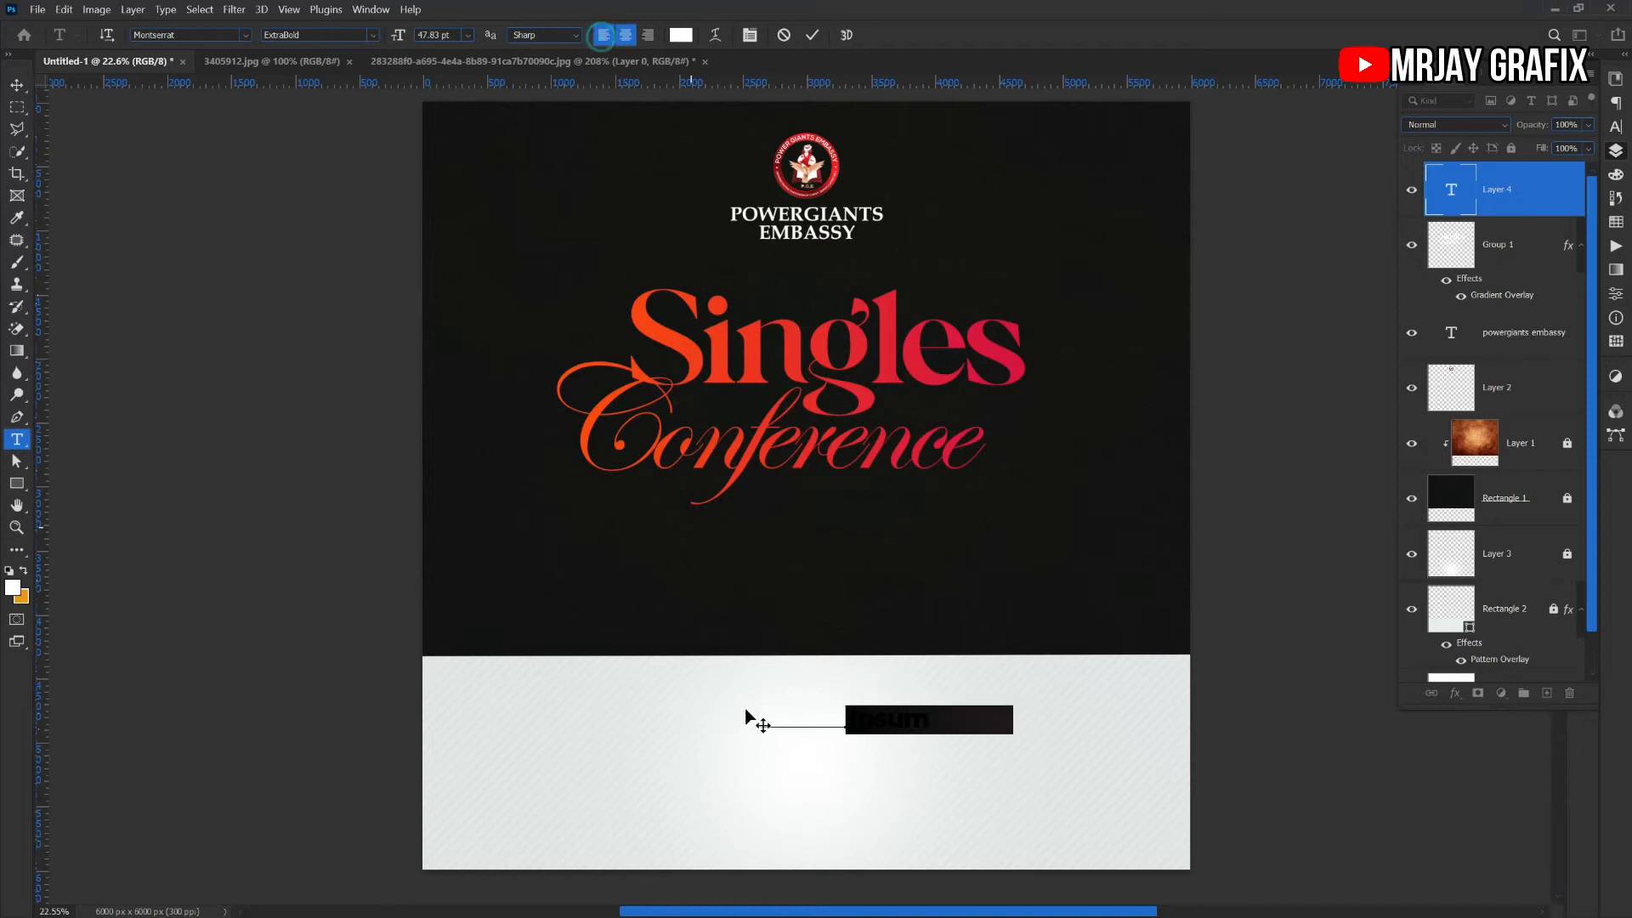
Recolour the placeholder text to the near-black 141514 sampled from the flyer's dark area
{"action": "left_click", "coordinate": [886, 720]}
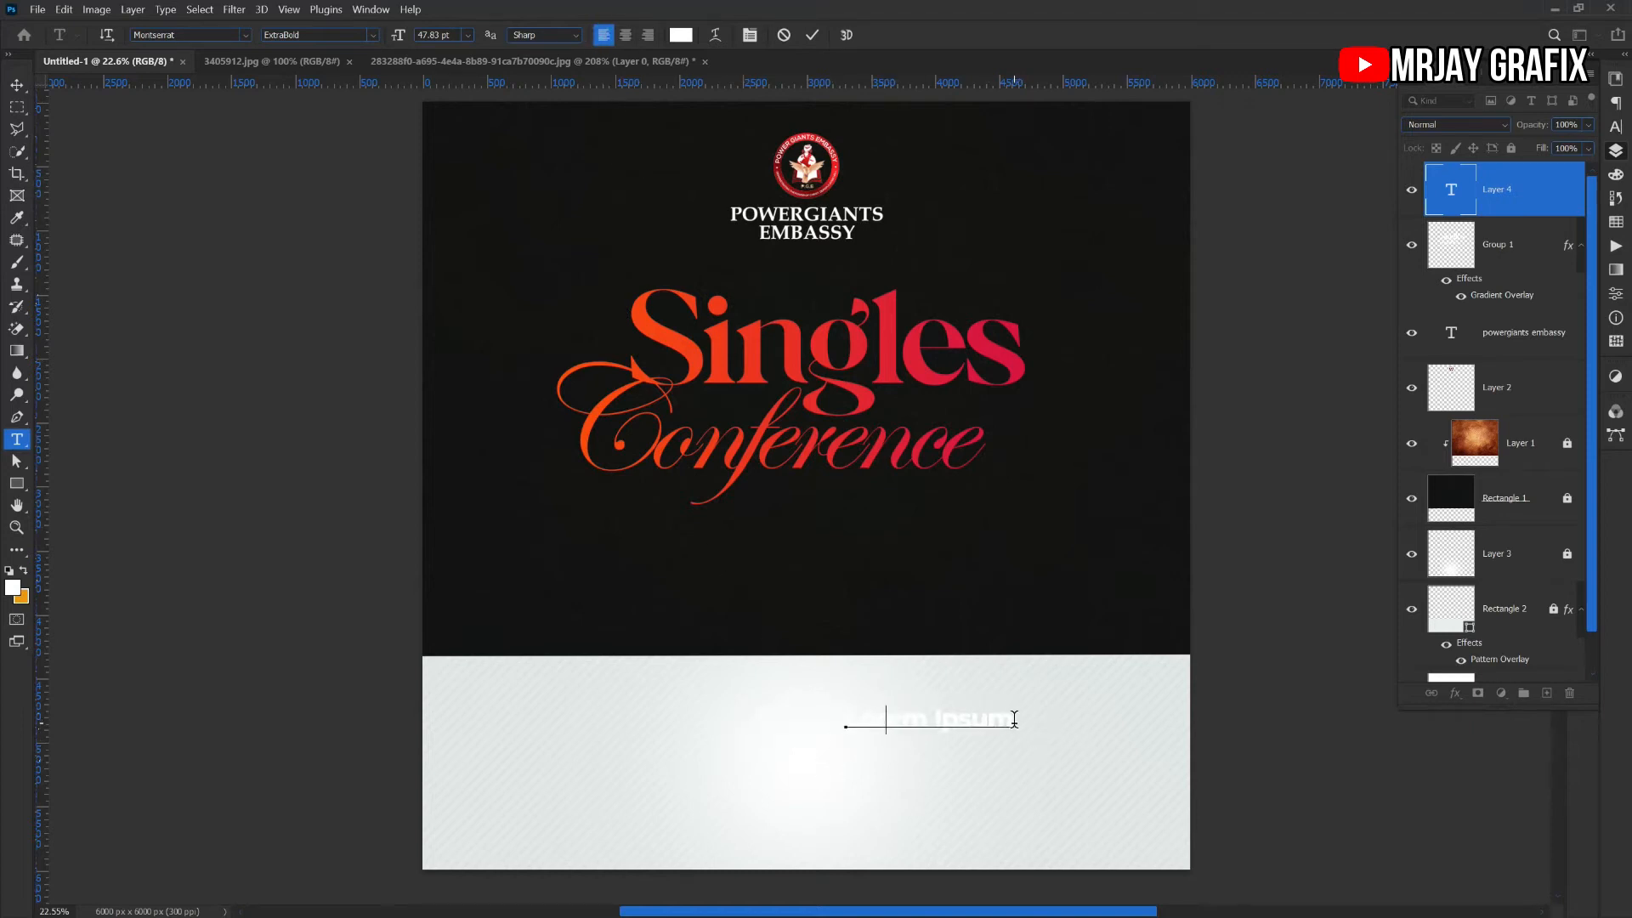
{"action": "left_click_drag", "start_coordinate": [1014, 719], "coordinate": [706, 699]}
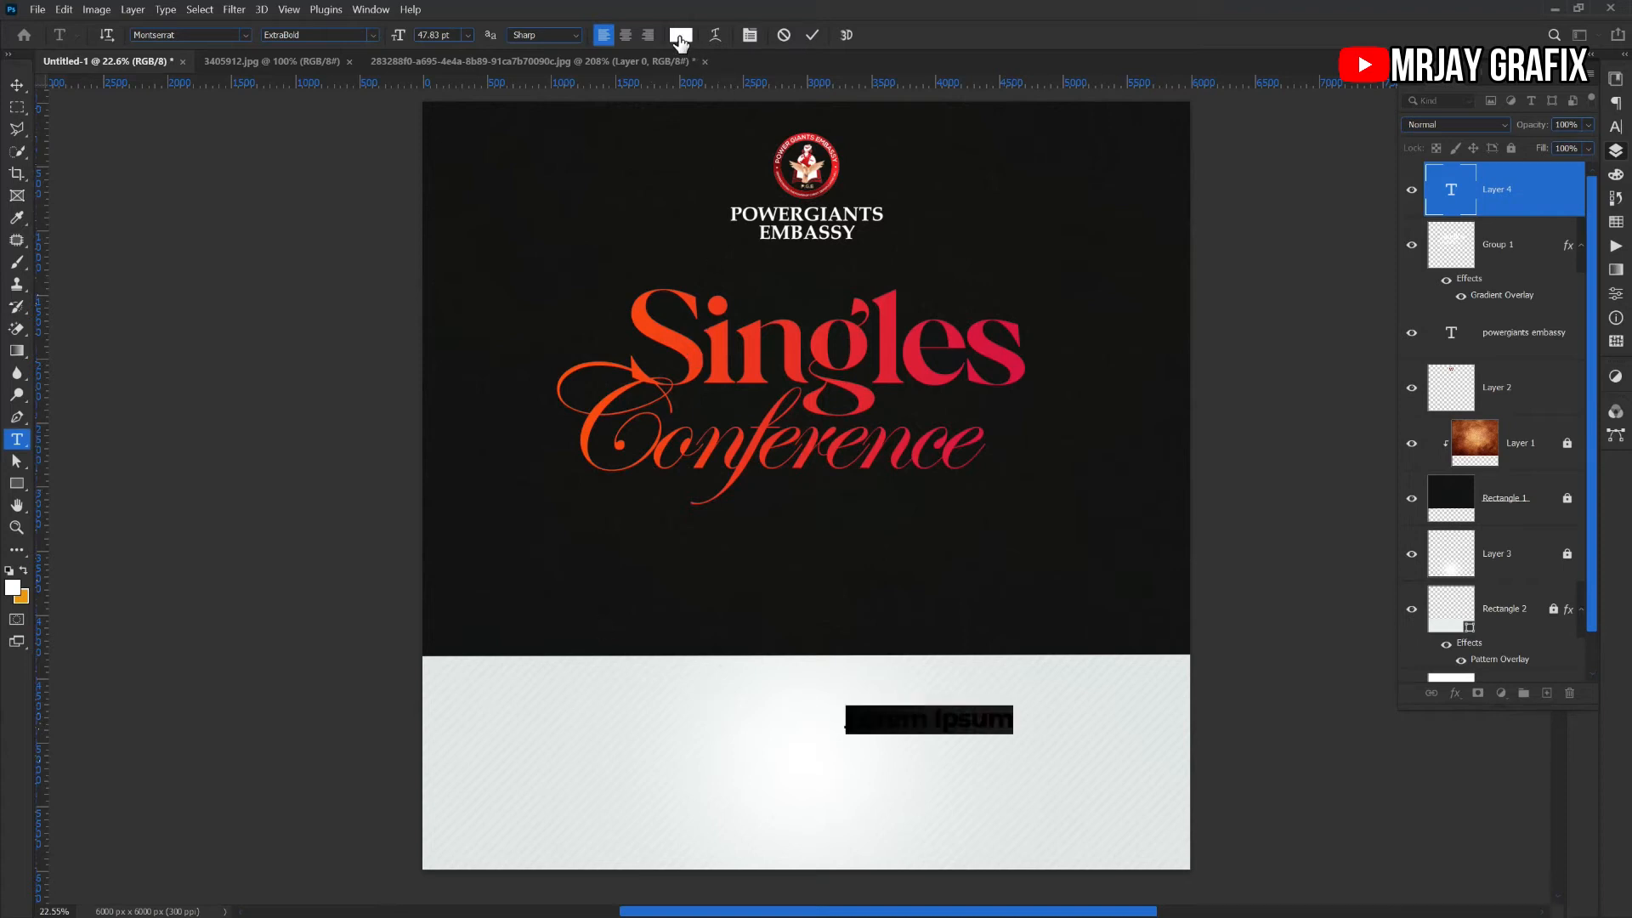
{"action": "left_click", "coordinate": [680, 35]}
{"action": "left_click", "coordinate": [1024, 565]}
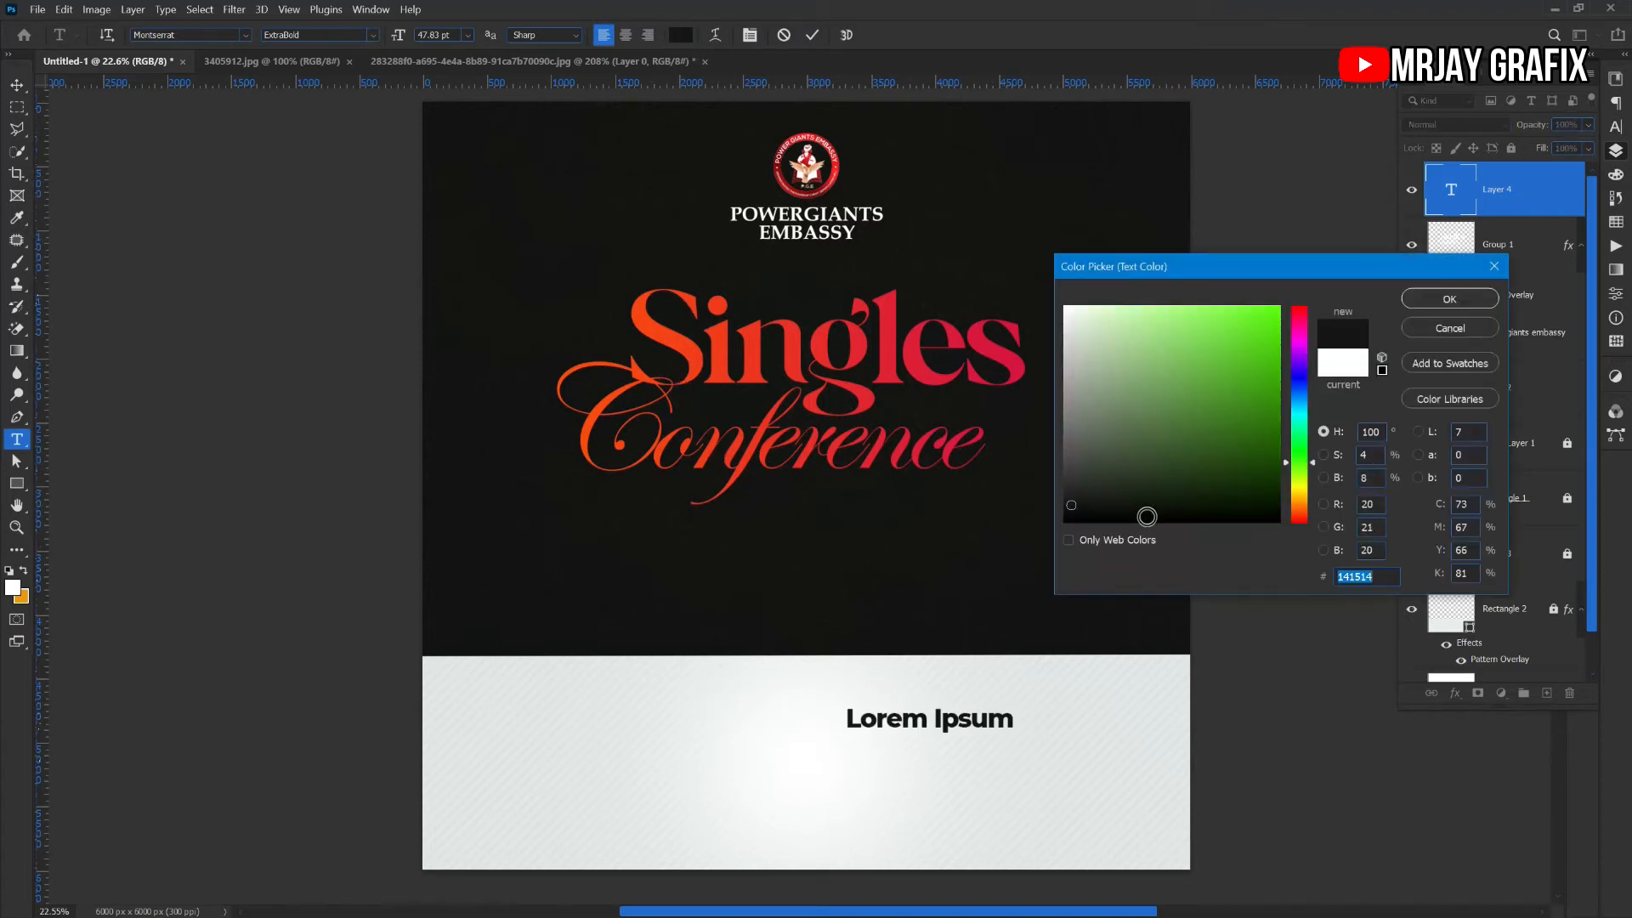
{"action": "left_click", "coordinate": [1449, 299]}
{"action": "left_click", "coordinate": [204, 484]}
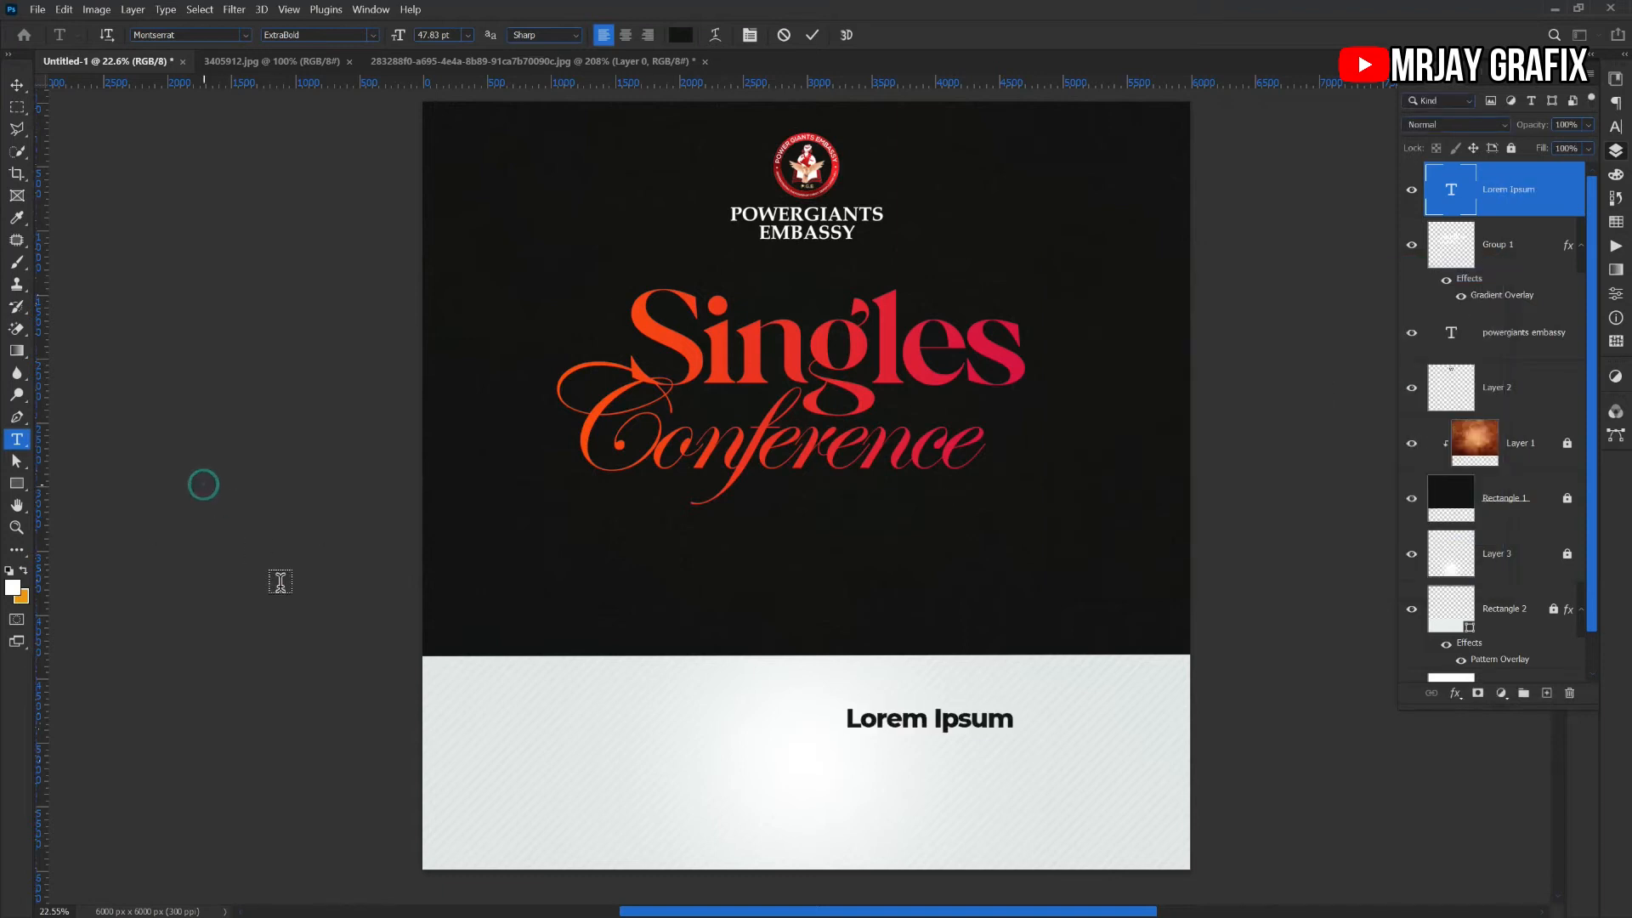
{"action": "key", "text": "v"}
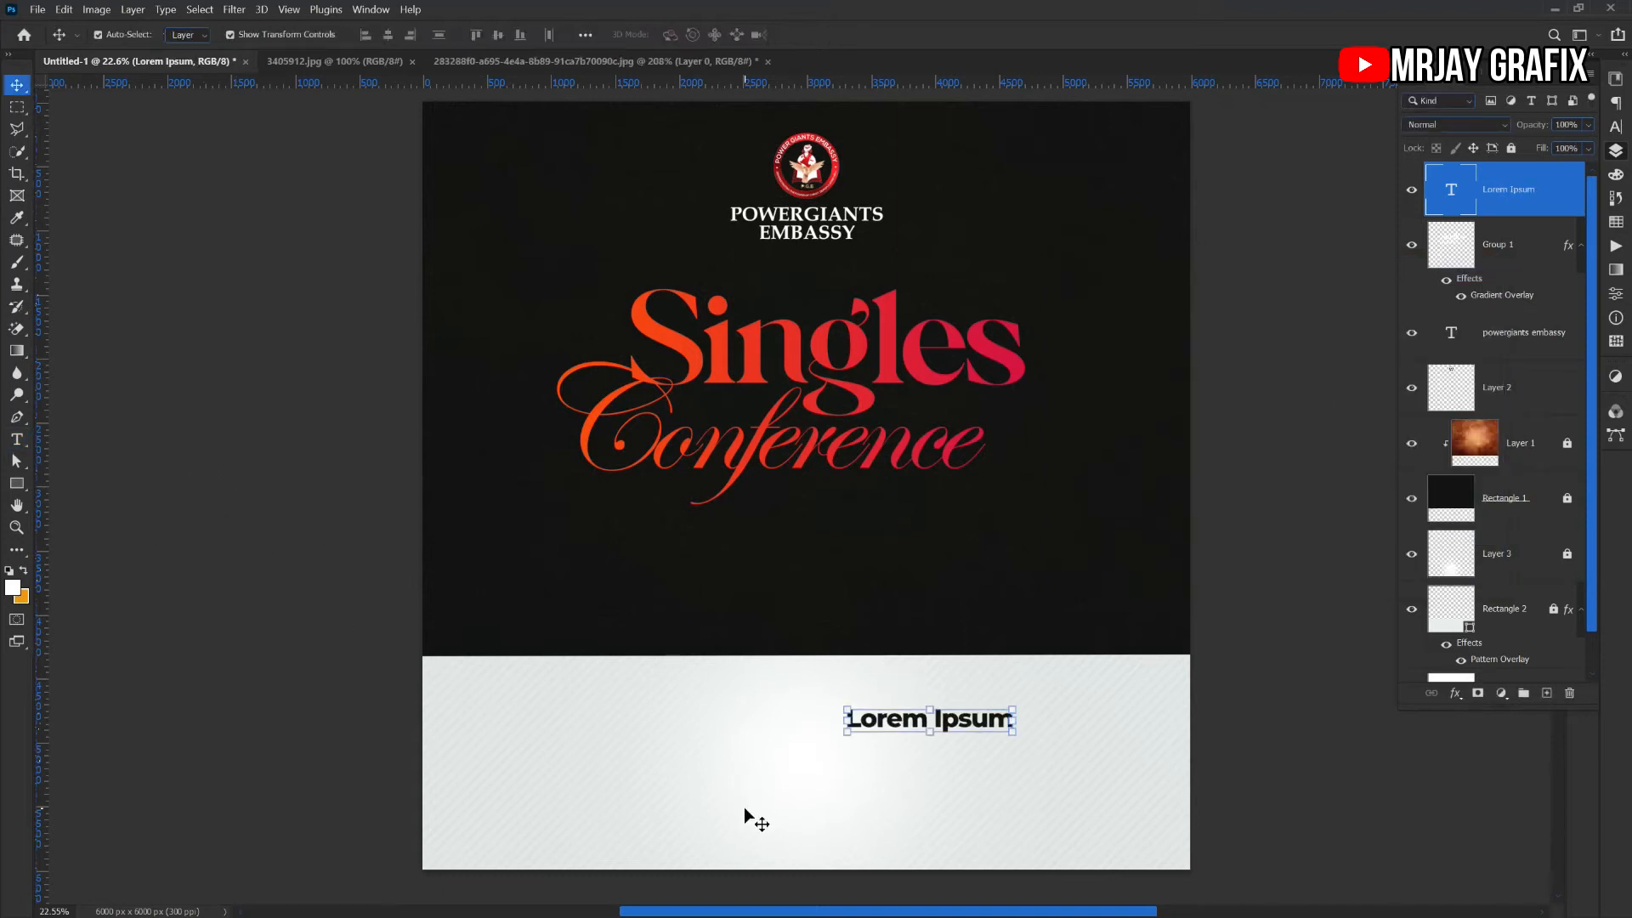
Replace the placeholder text with the date range "fri. 17-19"
{"action": "double_click", "coordinate": [910, 722]}
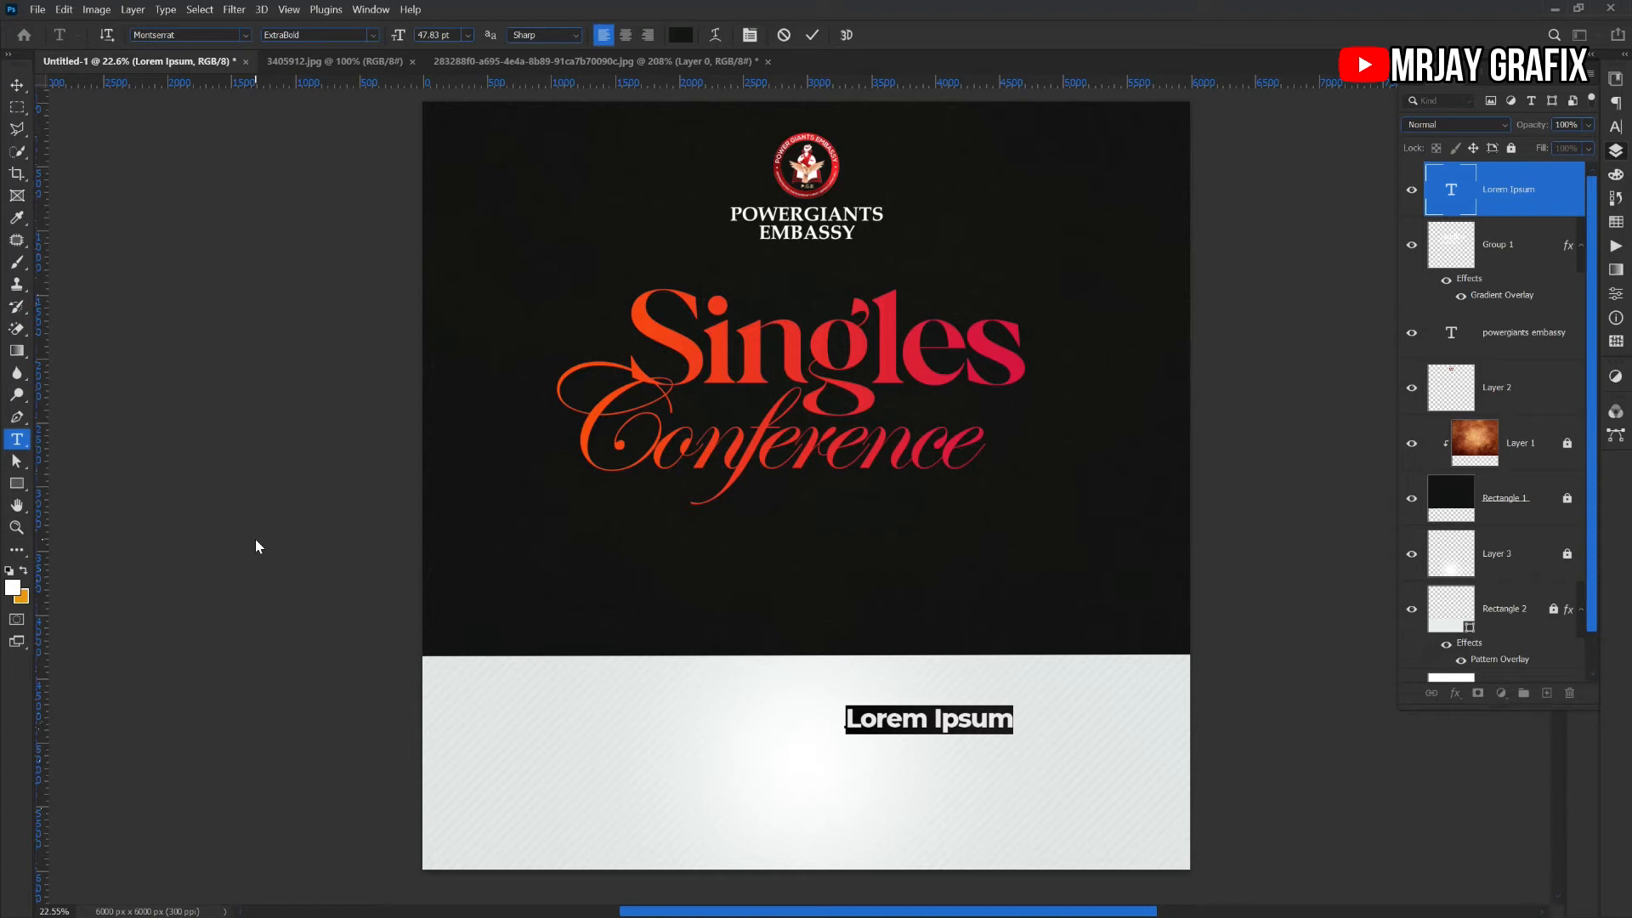
{"action": "type", "text": "12"}
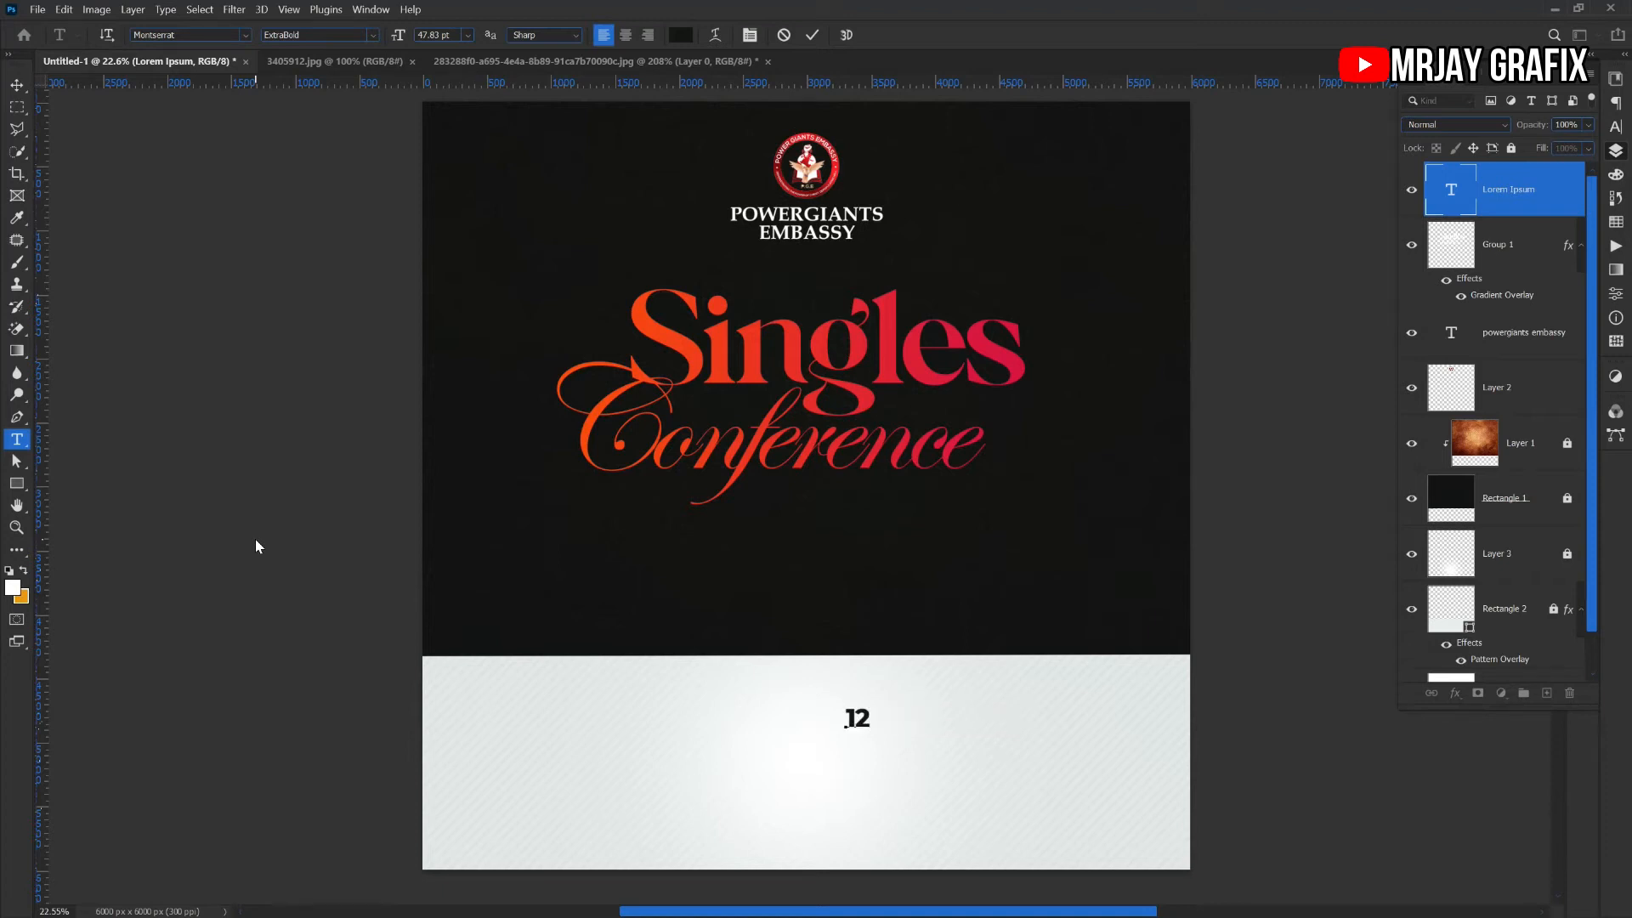
{"action": "key", "text": "BackSpace"}
{"action": "key", "text": "BackSpace"}
{"action": "type", "text": "fri"}
{"action": "type", "text": ","}
{"action": "key", "text": "BackSpace"}
{"action": "type", "text": ". 17"}
{"action": "key", "text": "BackSpace"}
{"action": "type", "text": "-19"}
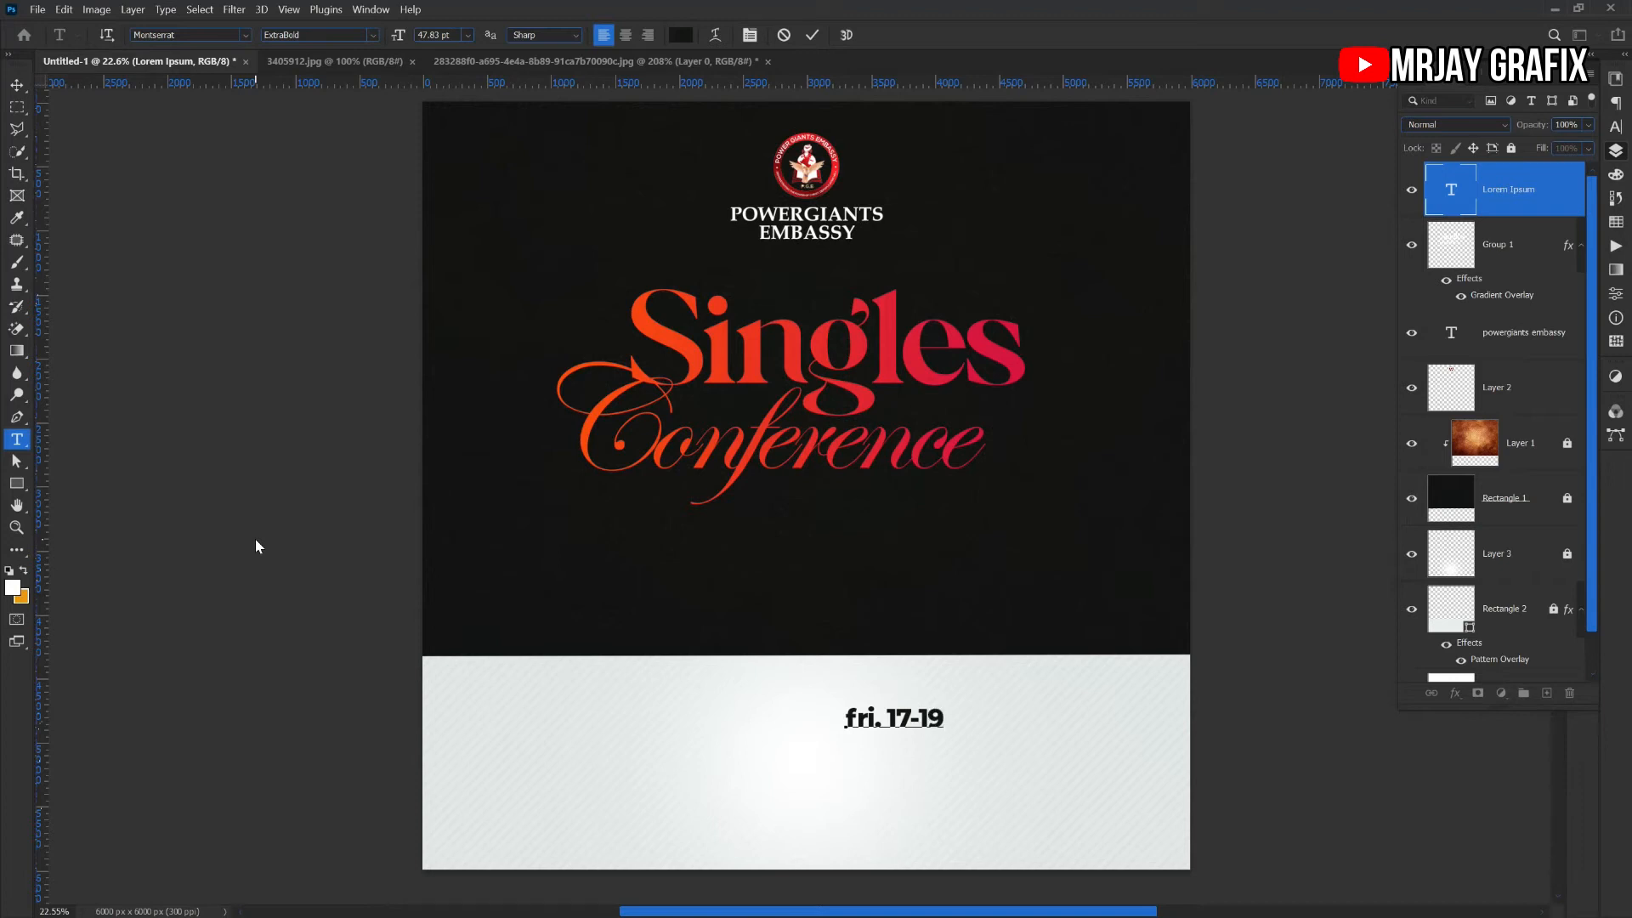
Change the end of the date range to "sun. 19" so the line reads "fri. 17-sun. 19"
{"action": "key", "text": "BackSpace"}
{"action": "key", "text": "BackSpace"}
{"action": "type", "text": "sun. 1"}
{"action": "key", "text": "BackSpace"}
{"action": "type", "text": "19"}
{"action": "left_click", "coordinate": [17, 84]}
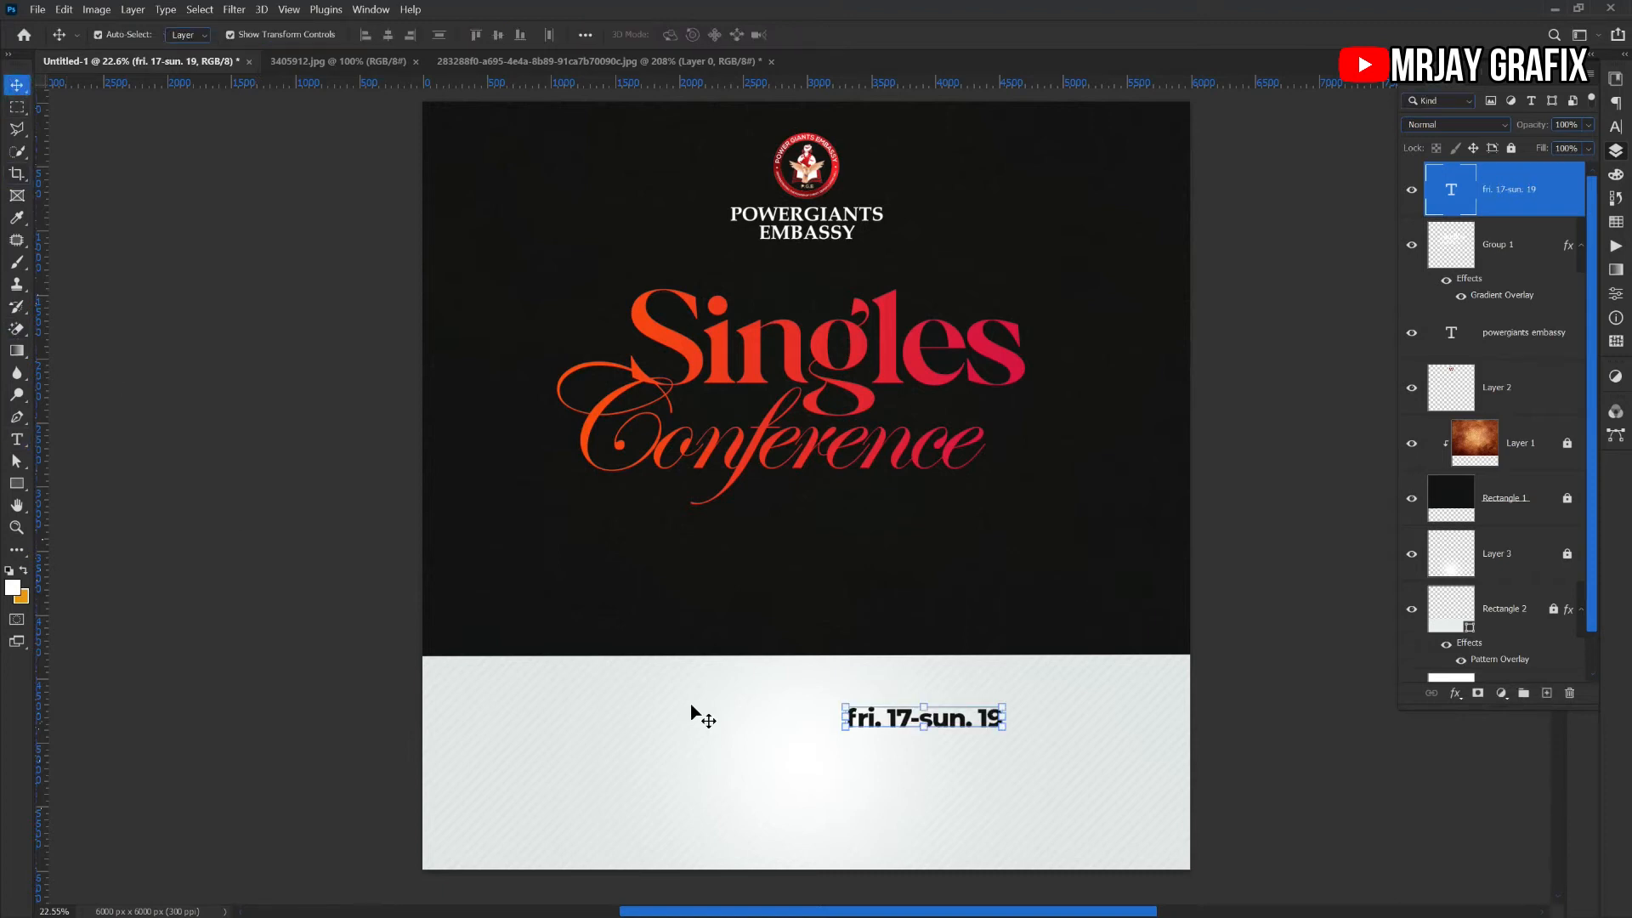
Enlarge the date text to about 78 pt and move it into the right half of the light-grey panel
{"action": "key", "text": "ctrl+t"}
{"action": "left_click_drag", "start_coordinate": [842, 742], "coordinate": [747, 788]}
{"action": "key", "text": "Return"}
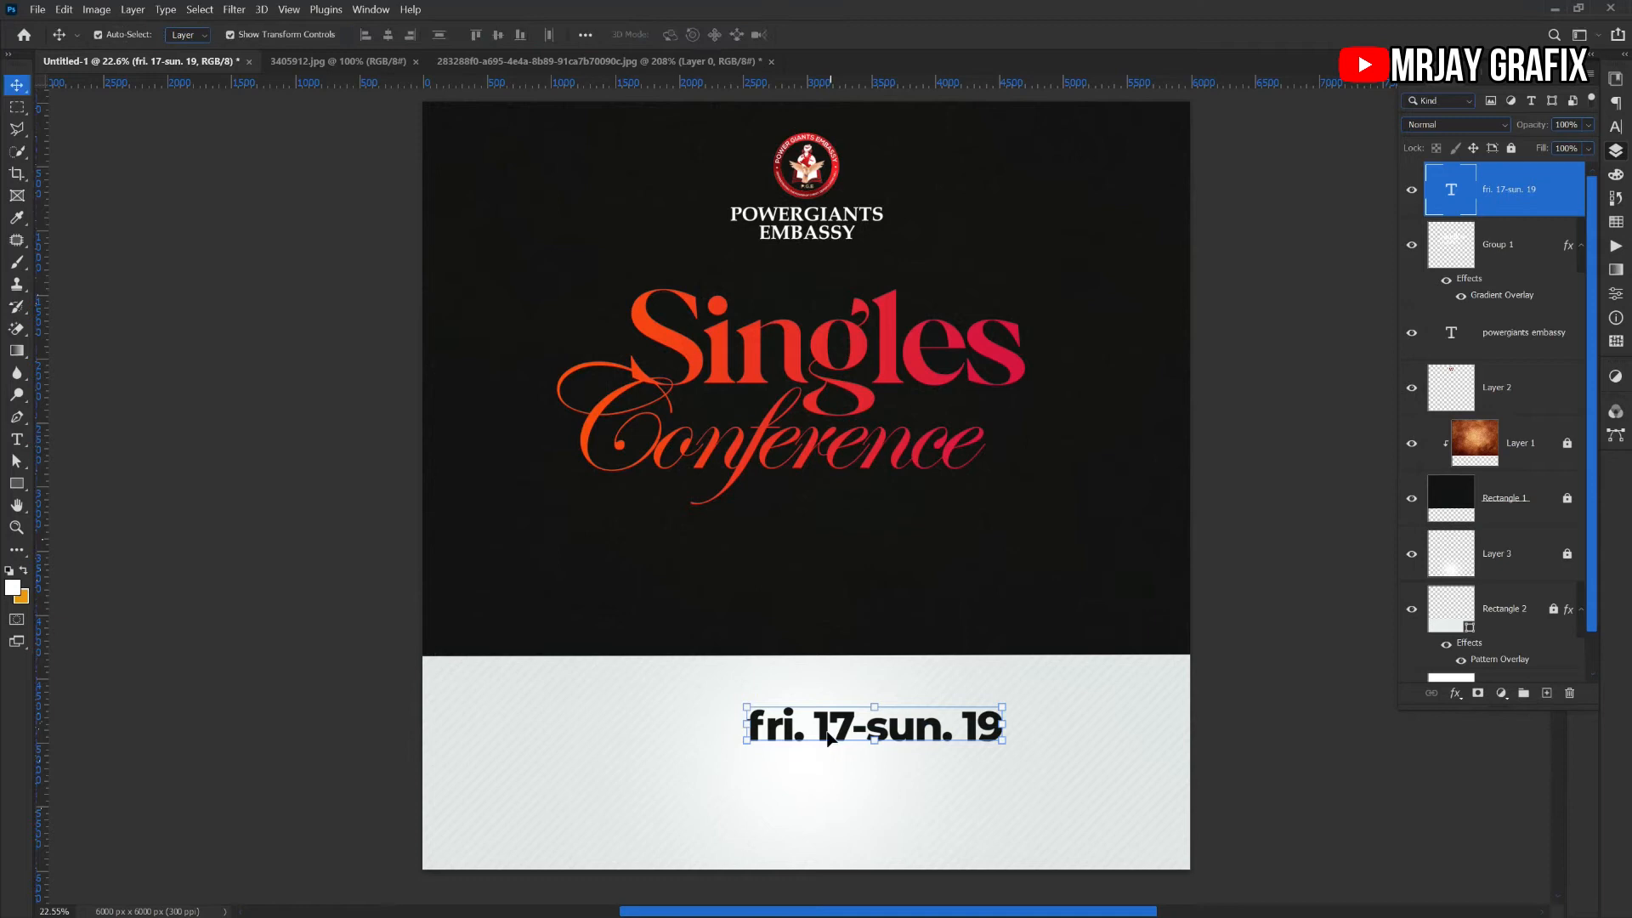
{"action": "left_click_drag", "start_coordinate": [885, 754], "coordinate": [945, 767]}
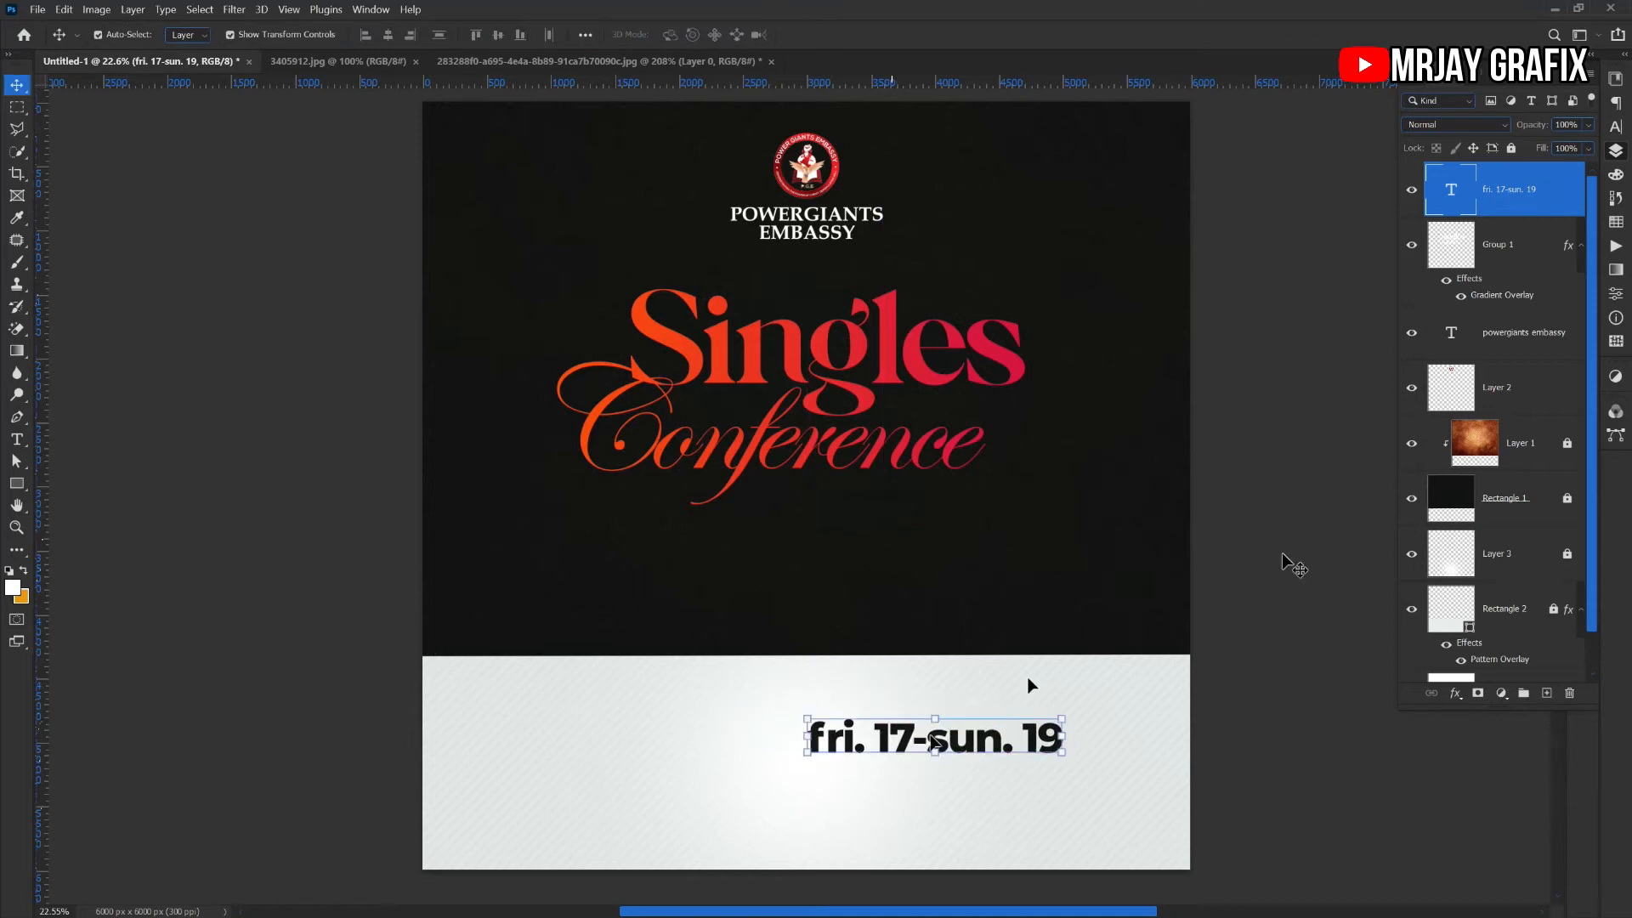
Apply All Caps to the date text and shift it slightly up within the light-grey panel
{"action": "left_click", "coordinate": [1616, 126]}
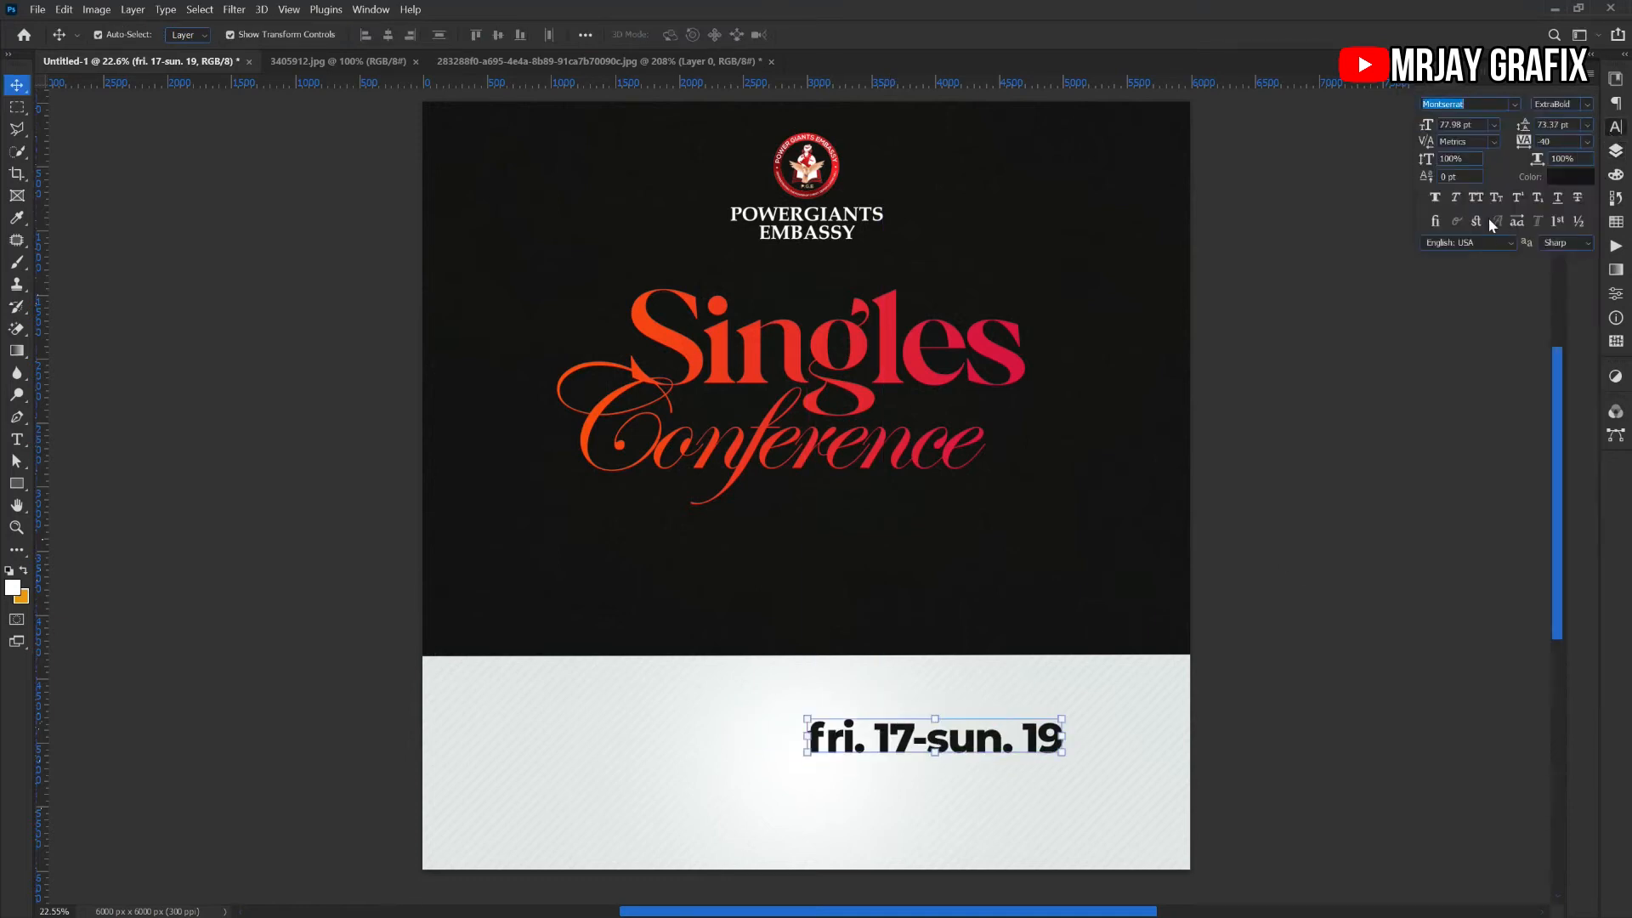
{"action": "left_click", "coordinate": [1482, 199]}
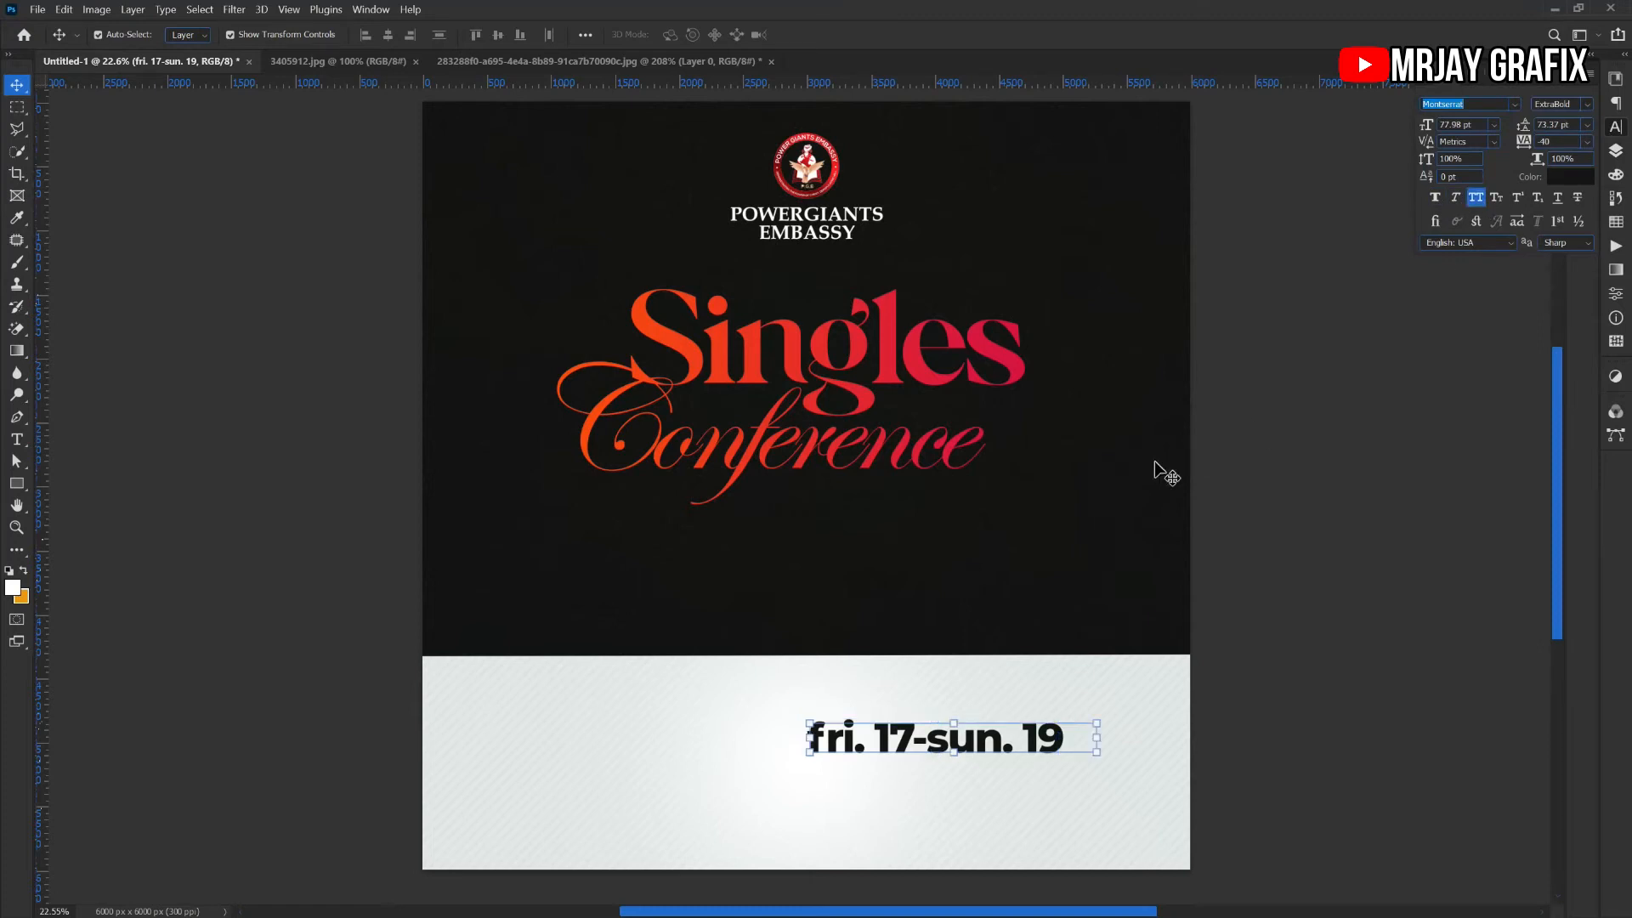
{"action": "left_click", "coordinate": [1365, 654]}
{"action": "left_click_drag", "start_coordinate": [867, 733], "coordinate": [870, 723]}
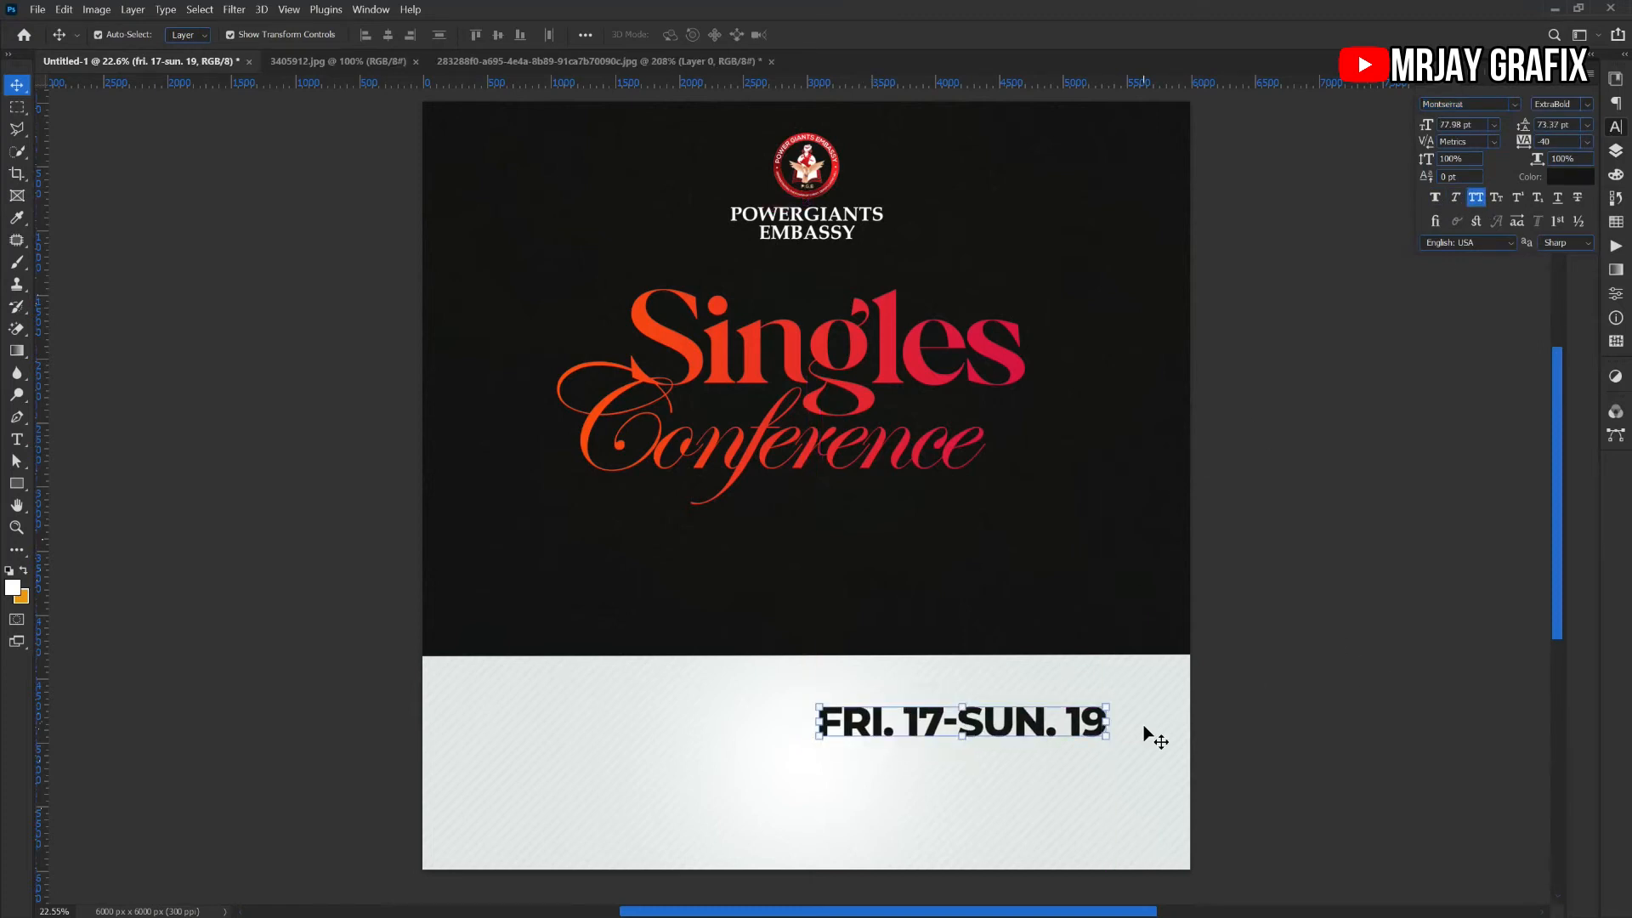
Delete "-SUN. 19" from the end of the date text
{"action": "key", "text": "t"}
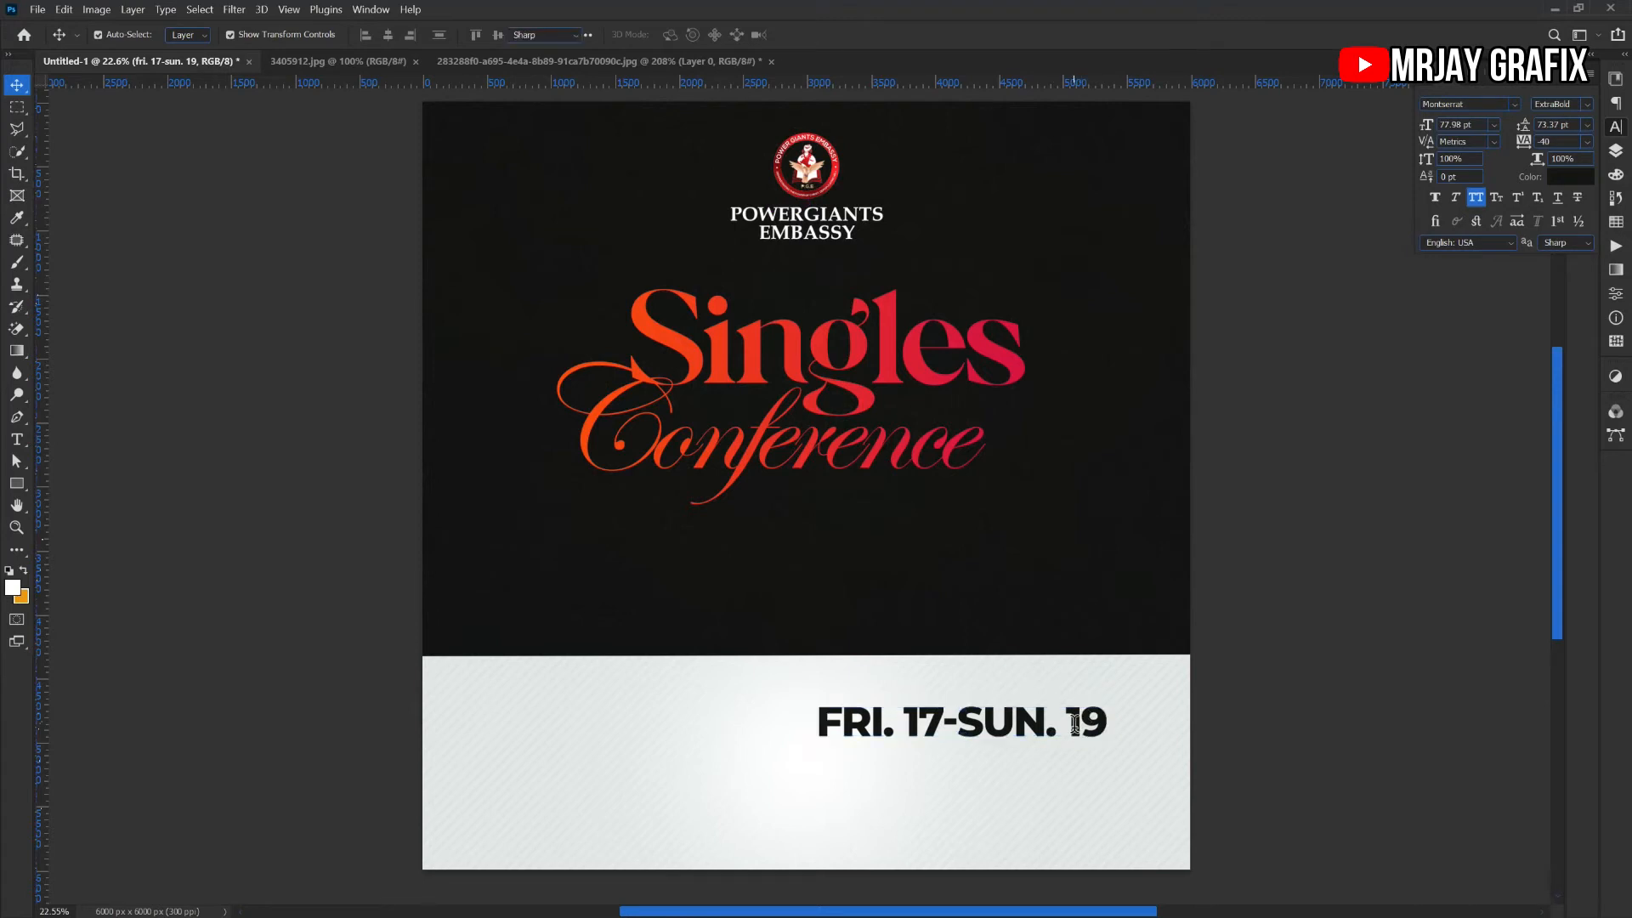
{"action": "key", "text": "Return"}
{"action": "left_click", "coordinate": [1066, 722]}
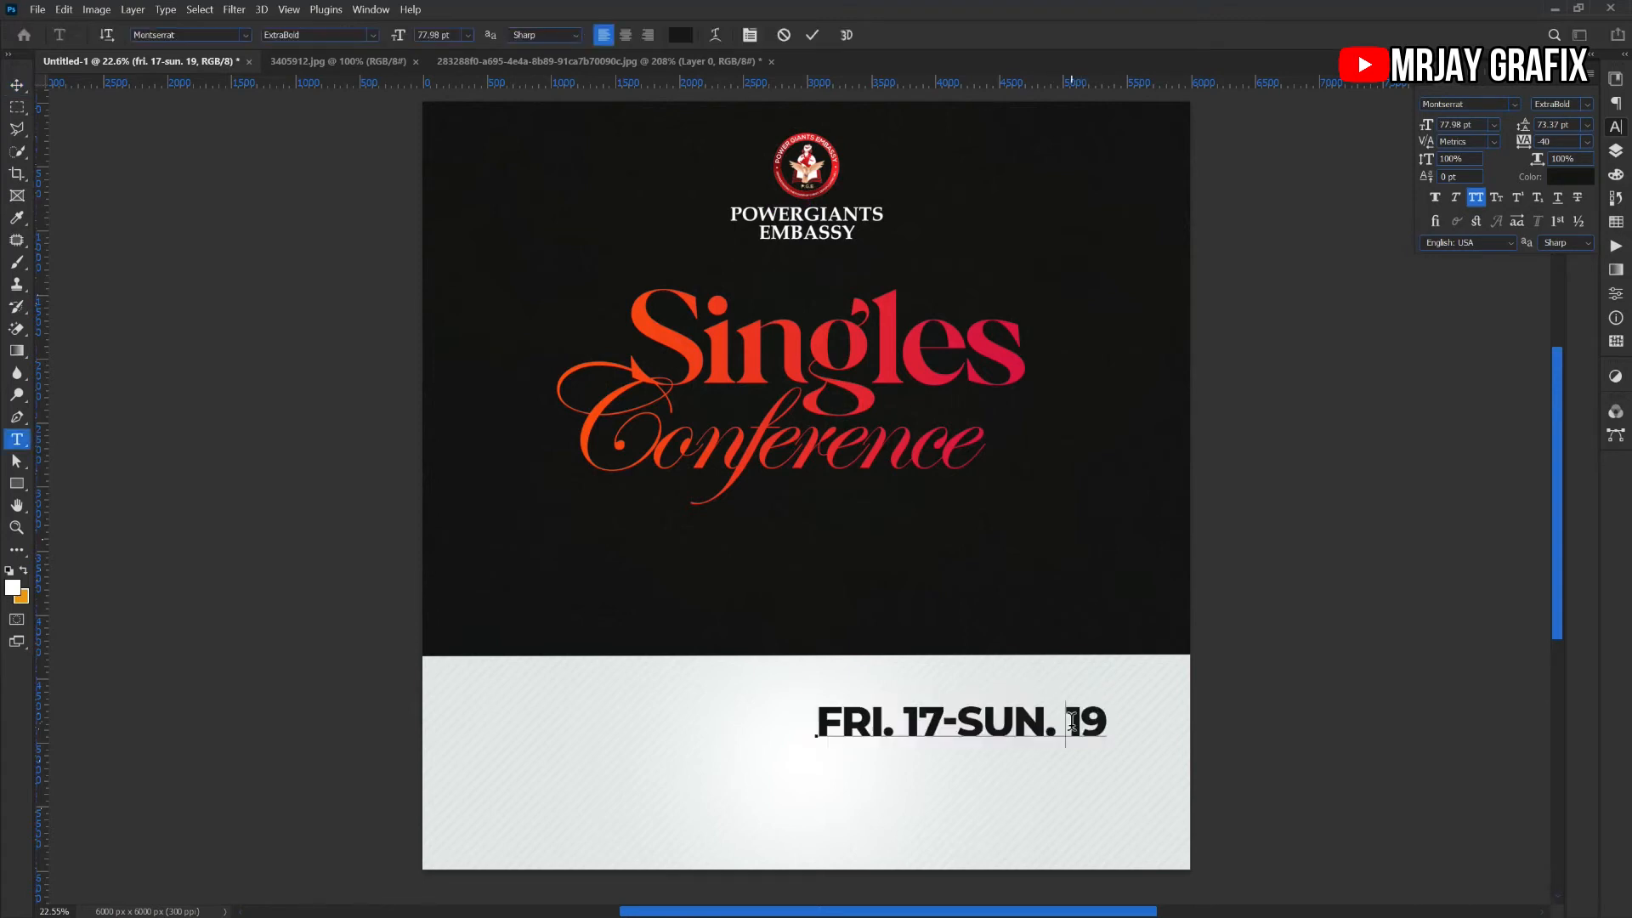
{"action": "left_click", "coordinate": [942, 724]}
{"action": "left_click", "coordinate": [1169, 722], "text": "shift"}
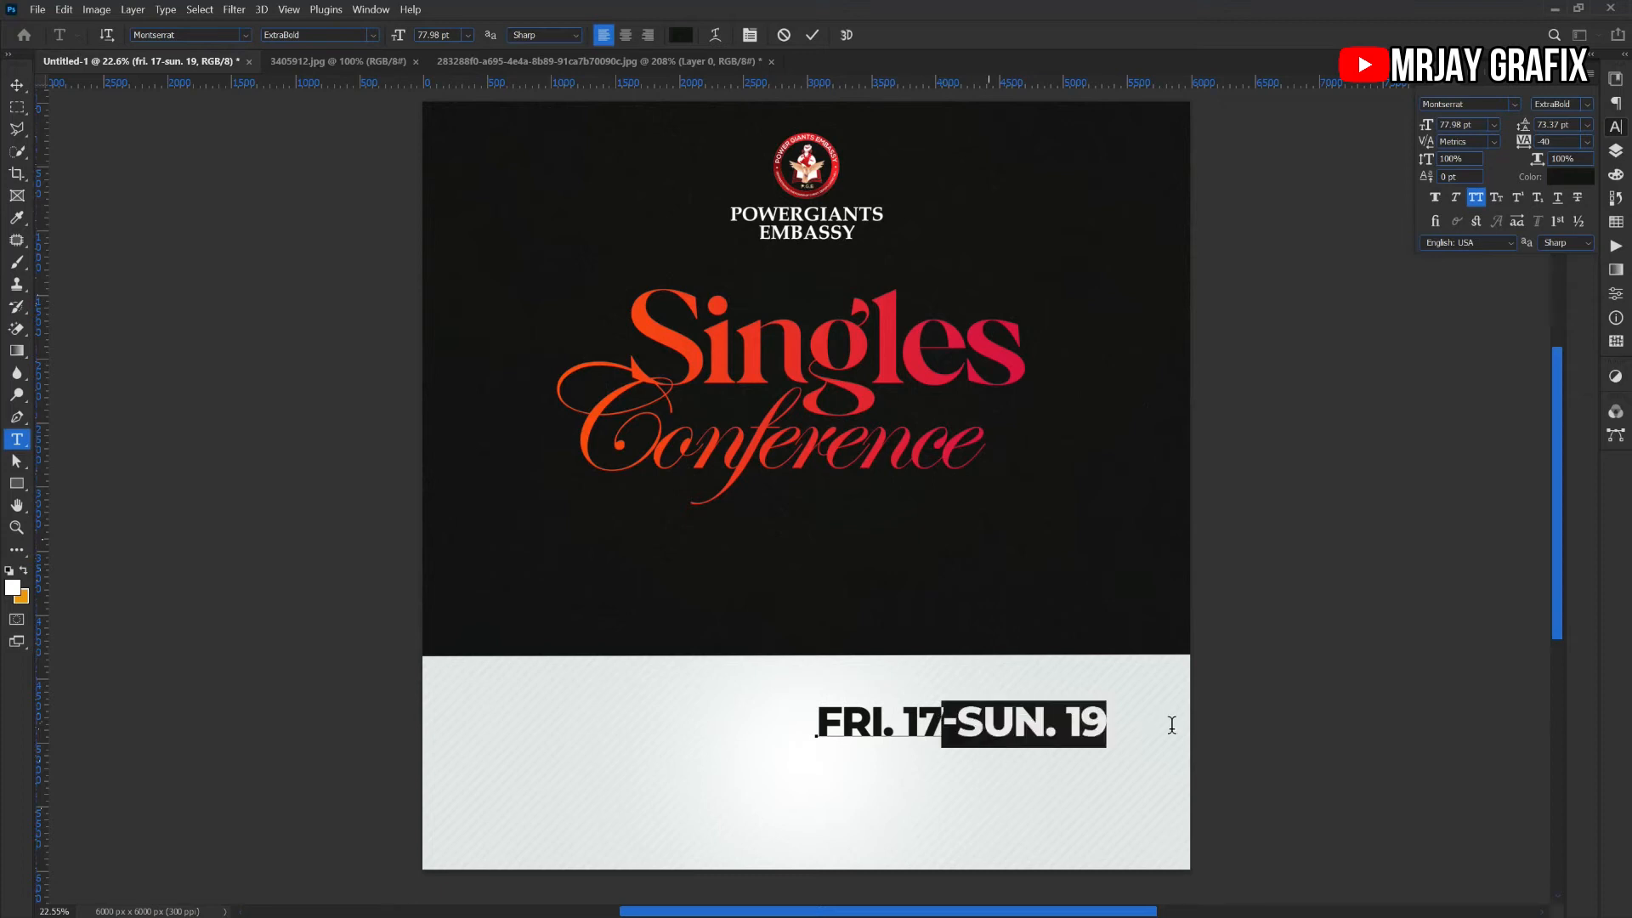
{"action": "key", "text": "BackSpace"}
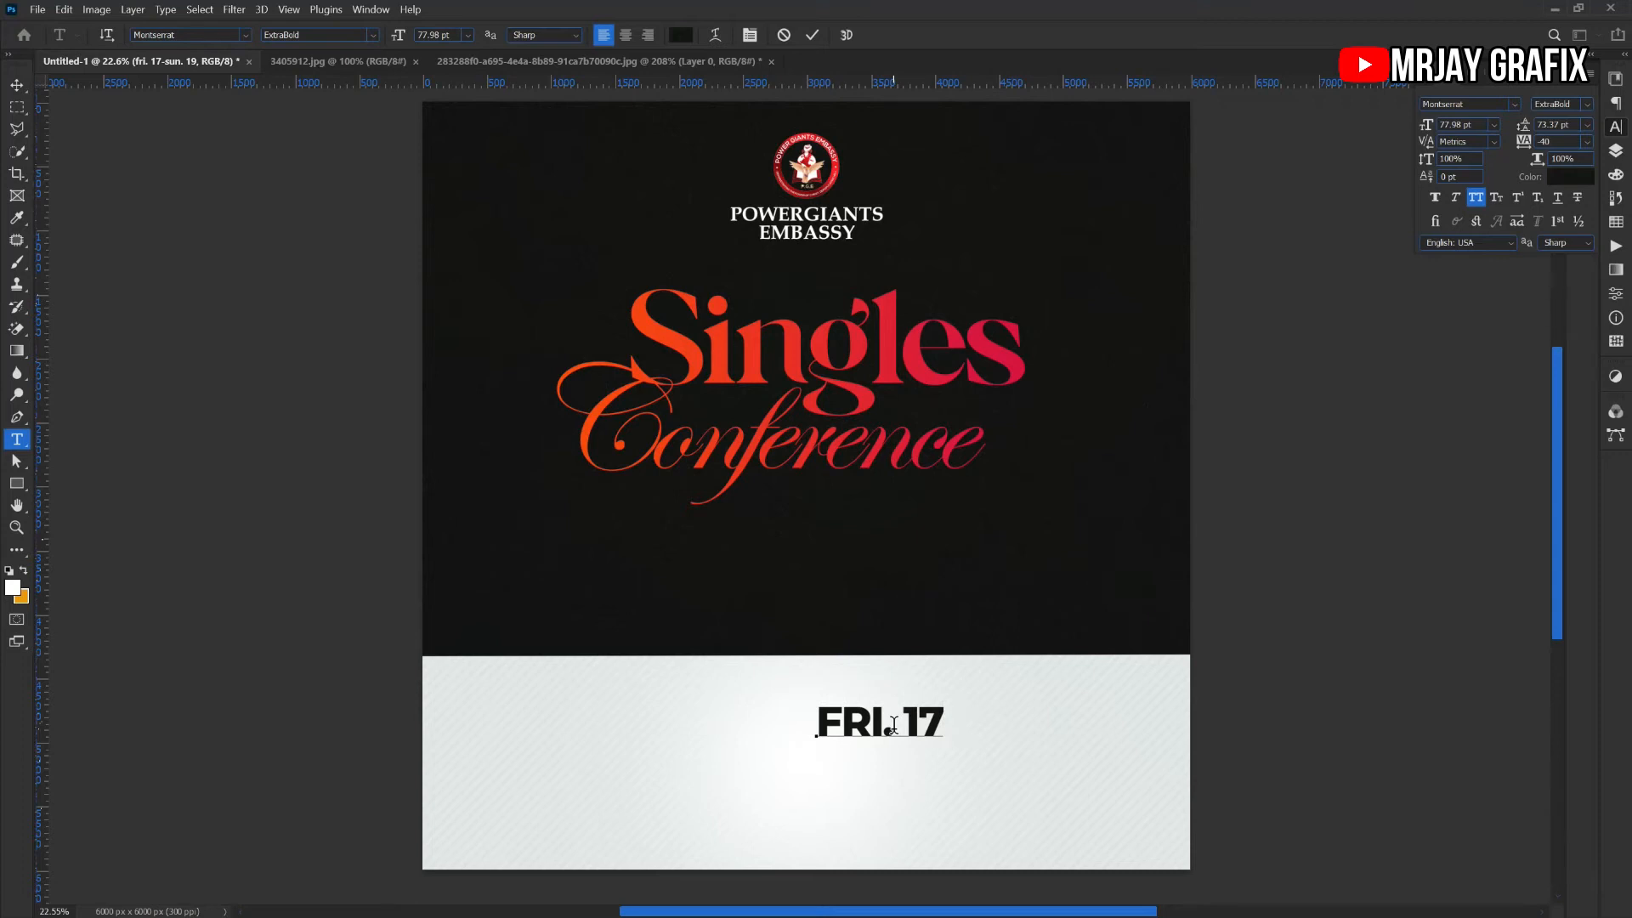
Add "JULY" after the 17 so the date line reads "FRI. 17 JULY"
{"action": "type", "text": "JU"}
{"action": "key", "text": "BackSpace"}
{"action": "key", "text": "BackSpace"}
{"action": "key", "text": "BackSpace"}
{"action": "type", "text": "JY"}
{"action": "key", "text": "BackSpace"}
{"action": "type", "text": "ULY"}
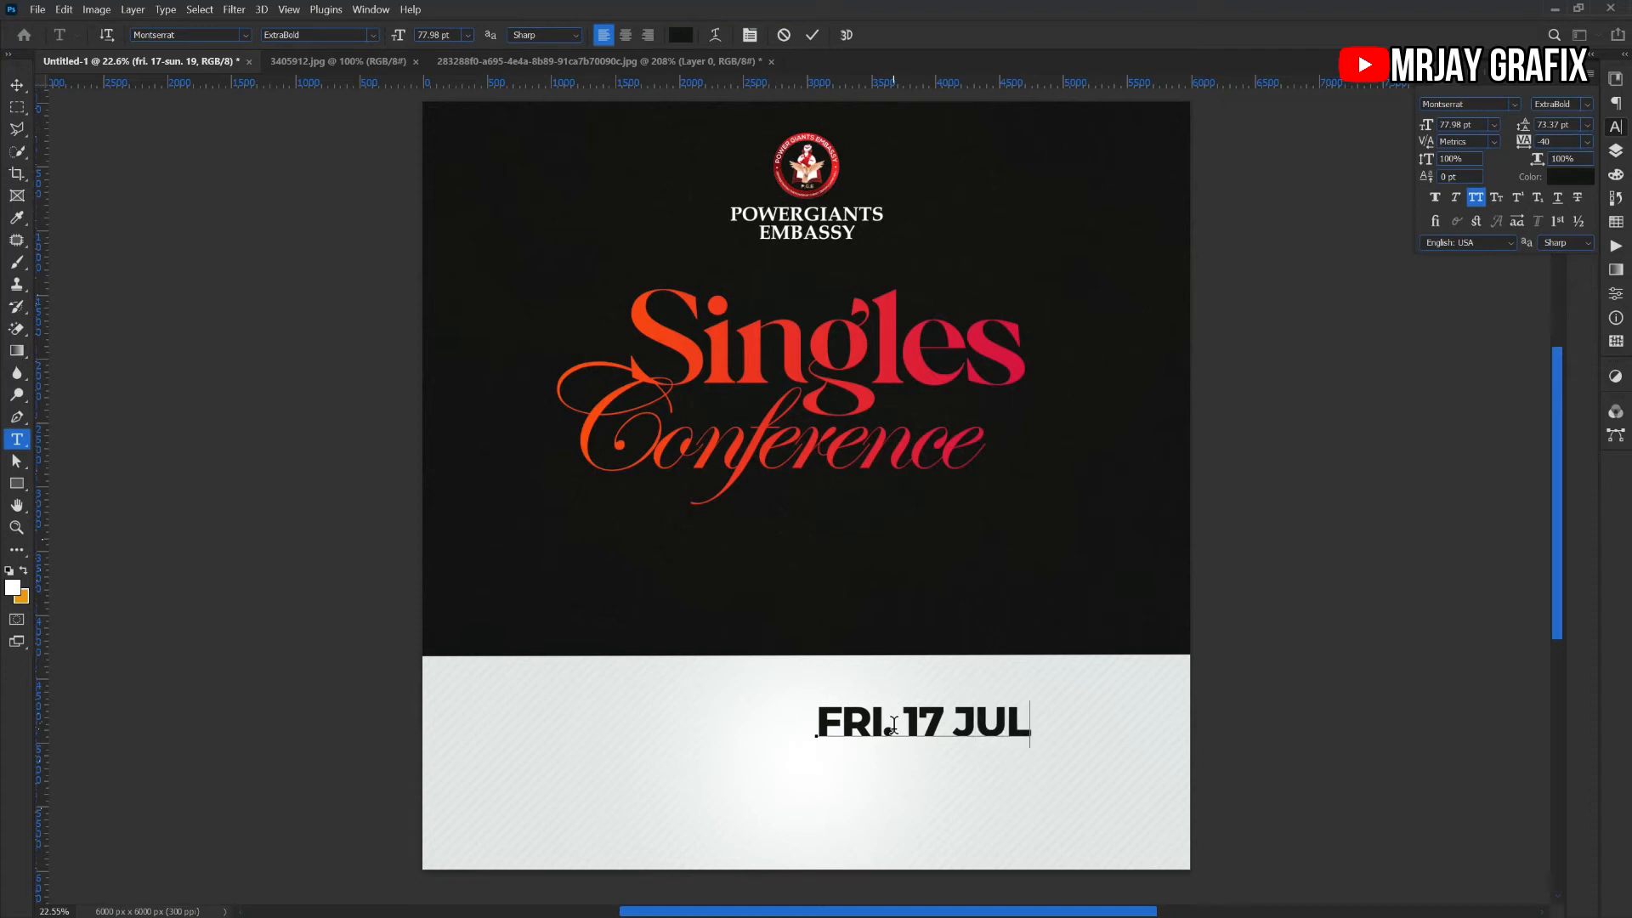
{"action": "left_click", "coordinate": [170, 473]}
{"action": "key", "text": "v"}
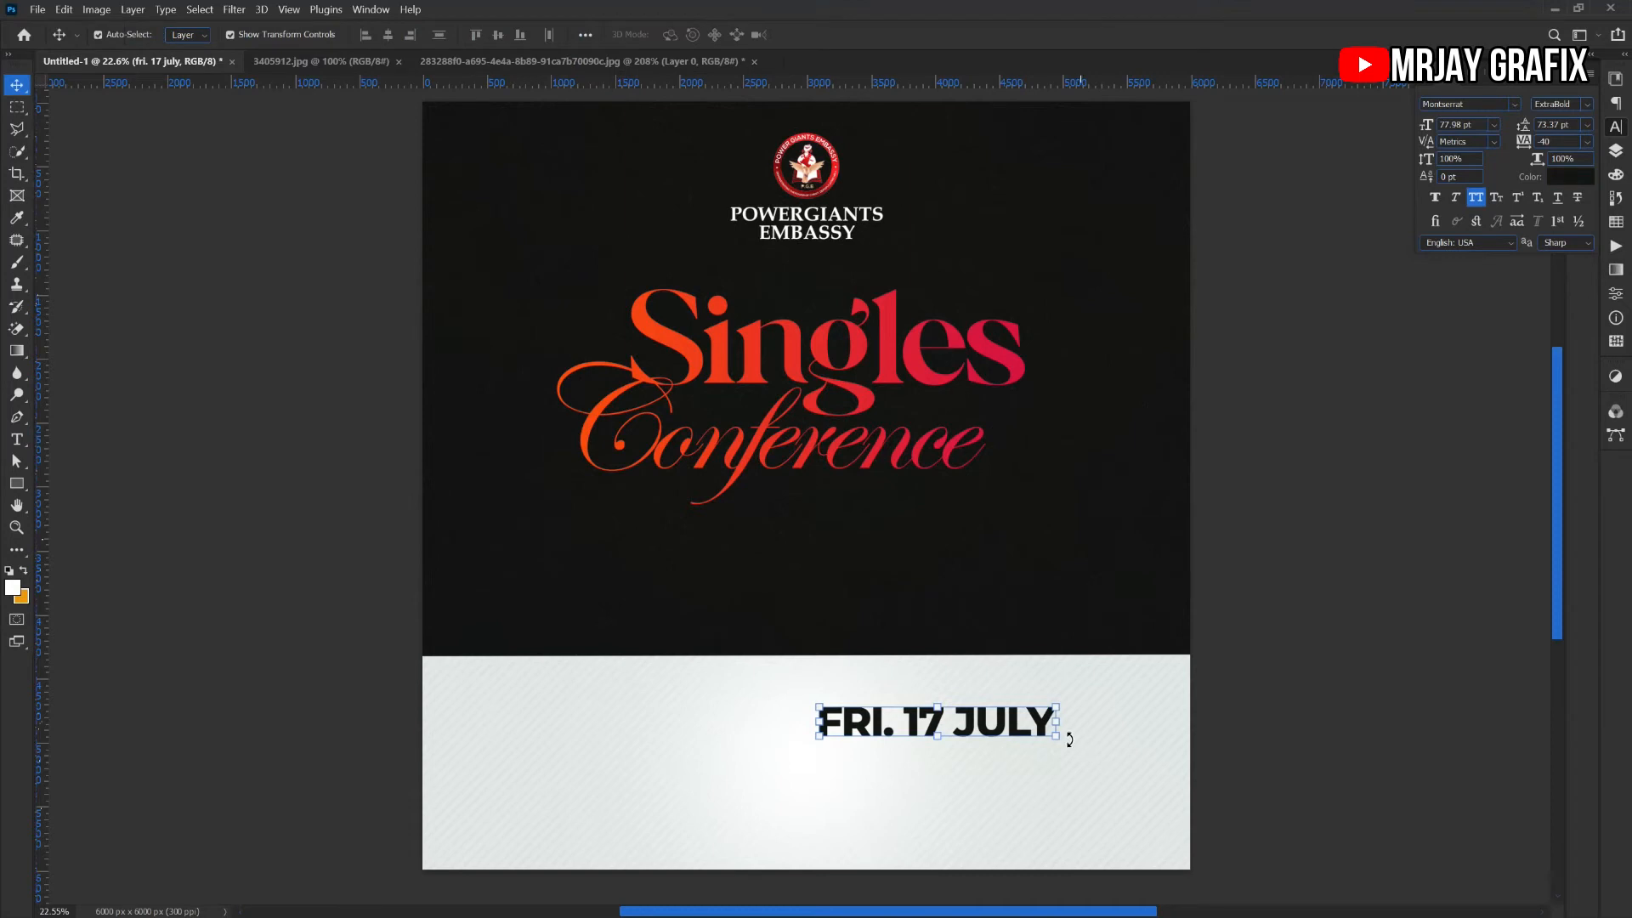
Enlarge the "FRI. 17 JULY" text to about 101 pt and move it slightly up
{"action": "key", "text": "ctrl+t"}
{"action": "left_click_drag", "start_coordinate": [1056, 745], "coordinate": [1126, 764]}
{"action": "key", "text": "Return"}
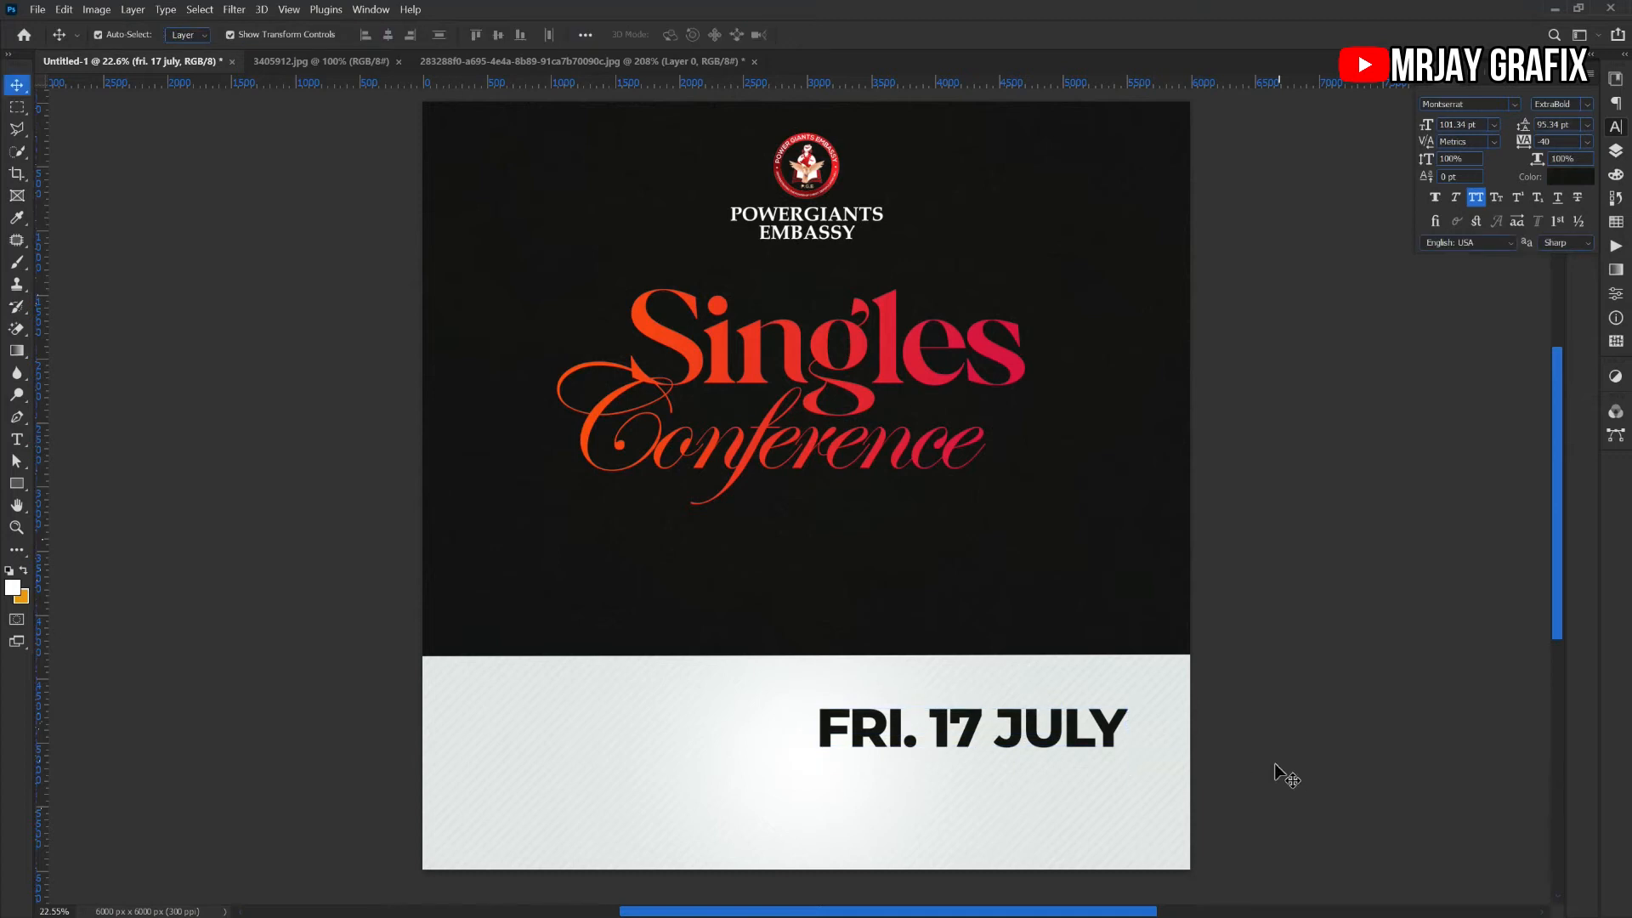
{"action": "left_click_drag", "start_coordinate": [909, 742], "coordinate": [909, 731]}
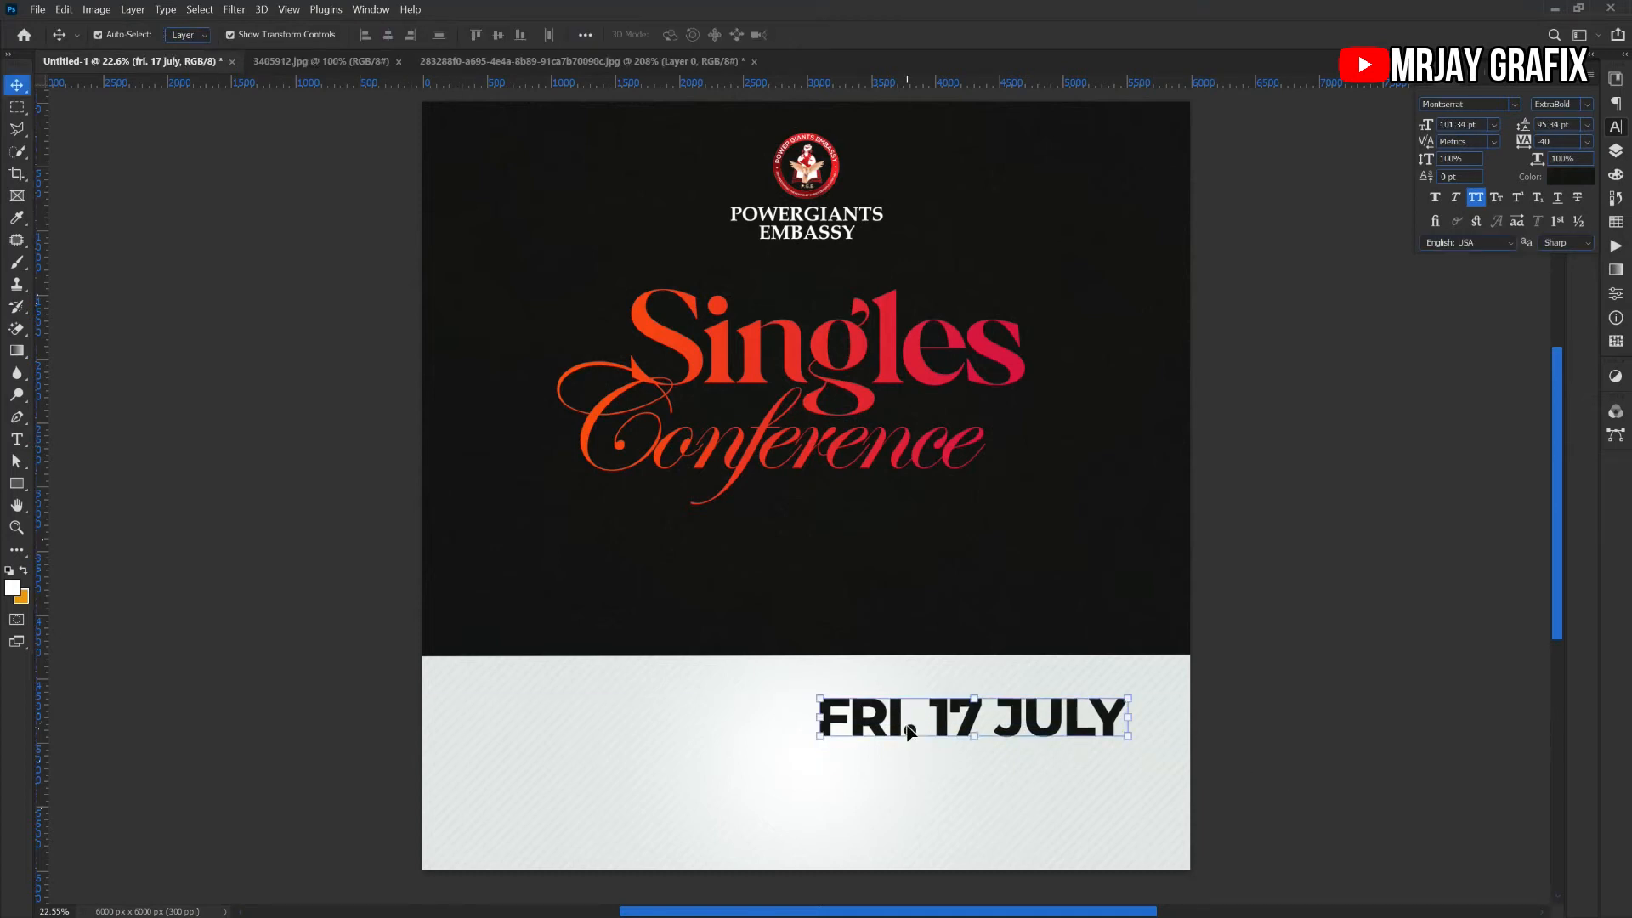
Duplicate the "FRI. 17 JULY" text layer and place the copy directly below the original
{"action": "key", "text": "ctrl"}
{"action": "key", "text": "ctrl+j"}
{"action": "scroll", "coordinate": [918, 735], "scroll_direction": "up", "scroll_amount": 2}
{"action": "left_click_drag", "start_coordinate": [927, 728], "coordinate": [926, 772]}
Replace the duplicated date text with "WESLEY" and move it to the lower left, clear of the date line
{"action": "double_click", "coordinate": [926, 772]}
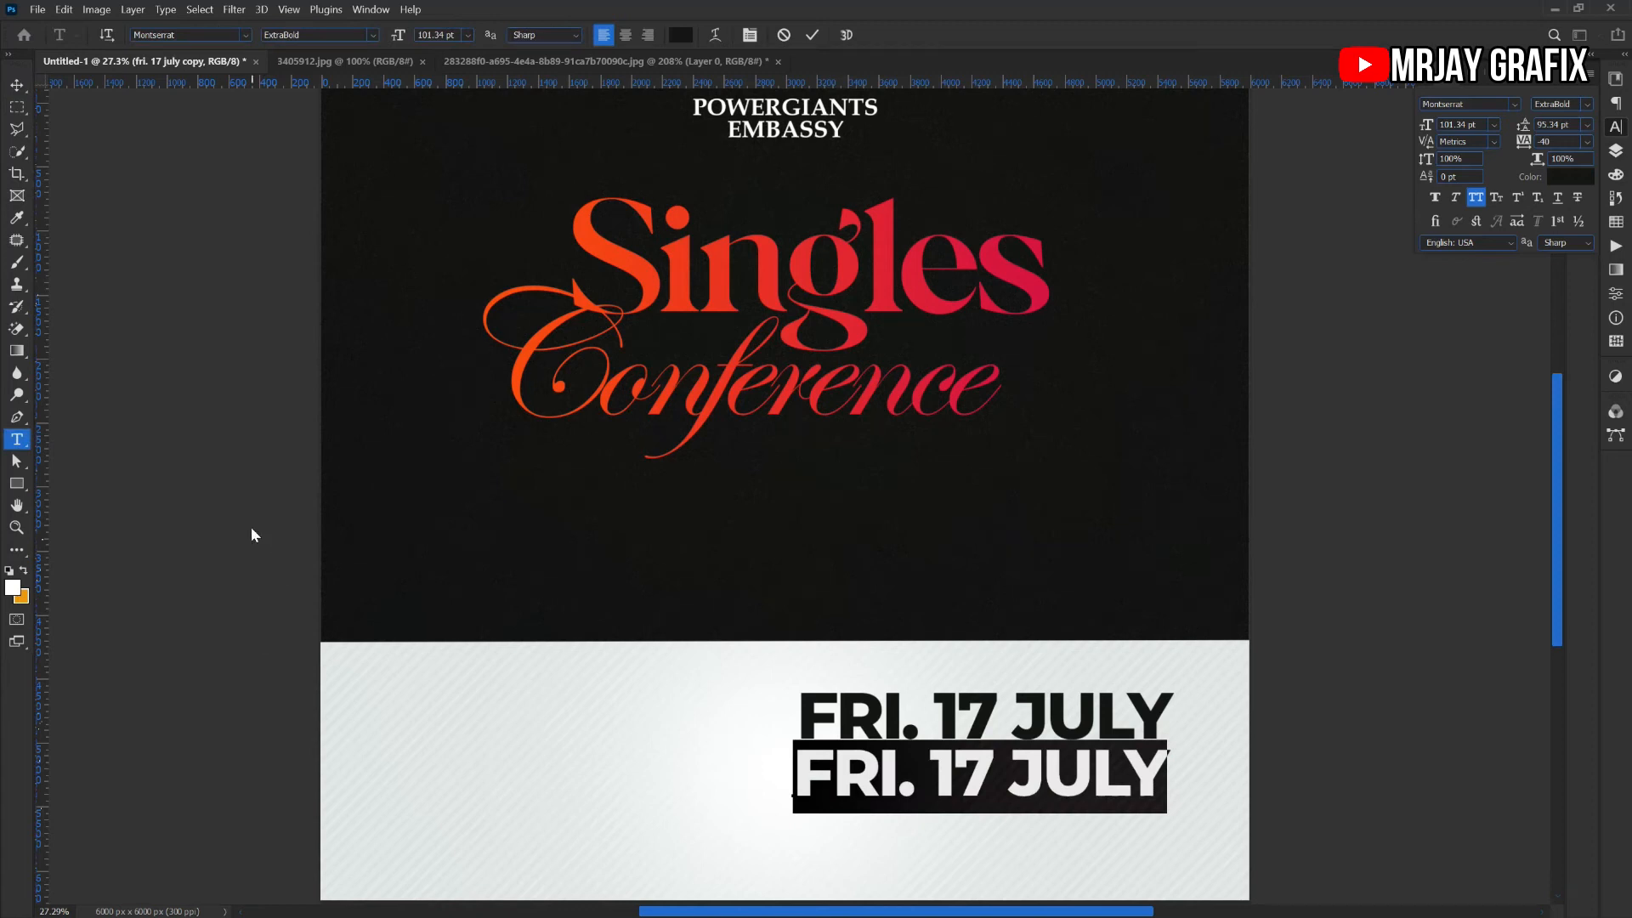
{"action": "type", "text": "WWES"}
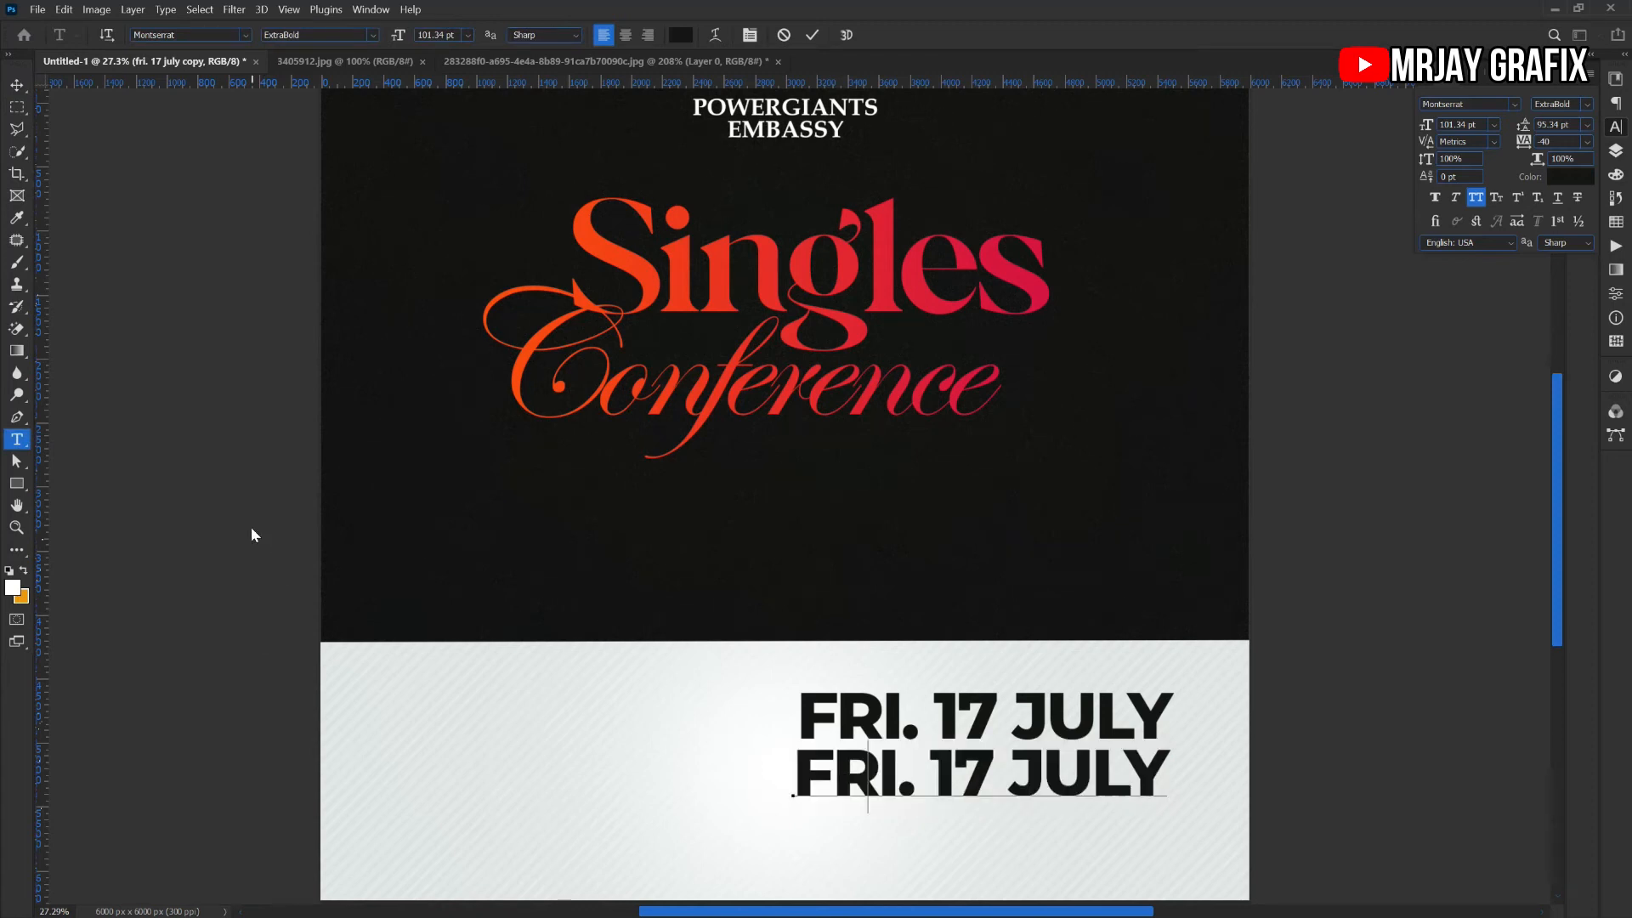
{"action": "key", "text": "BackSpace"}
{"action": "key", "text": "BackSpace"}
{"action": "key", "text": "BackSpace"}
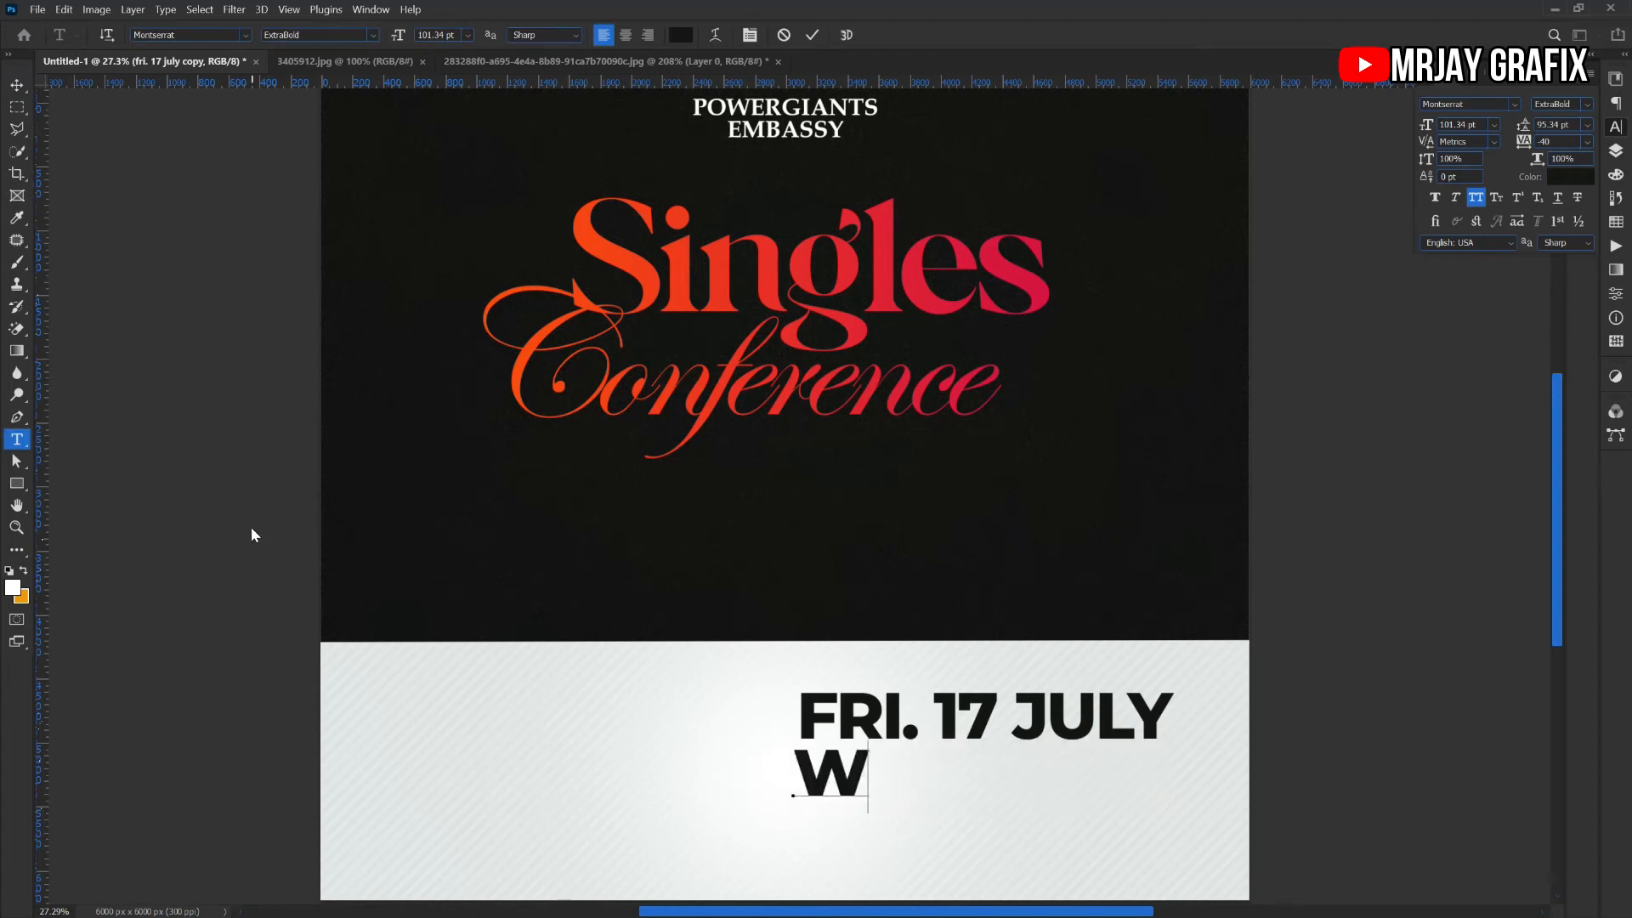
{"action": "type", "text": "ES"}
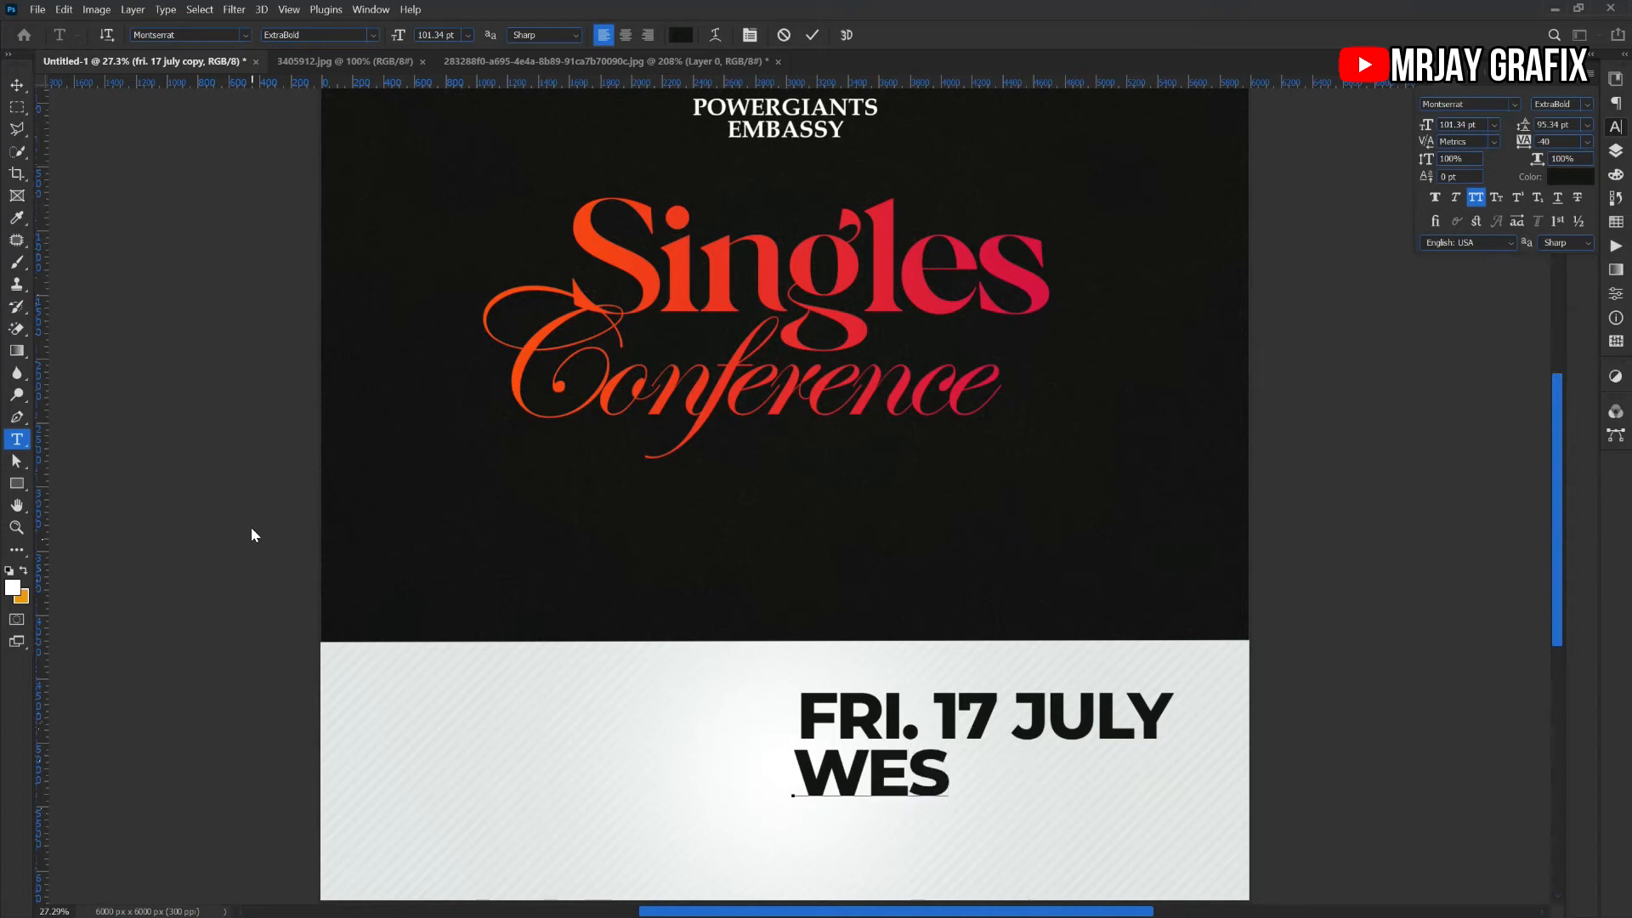
{"action": "type", "text": "LEY"}
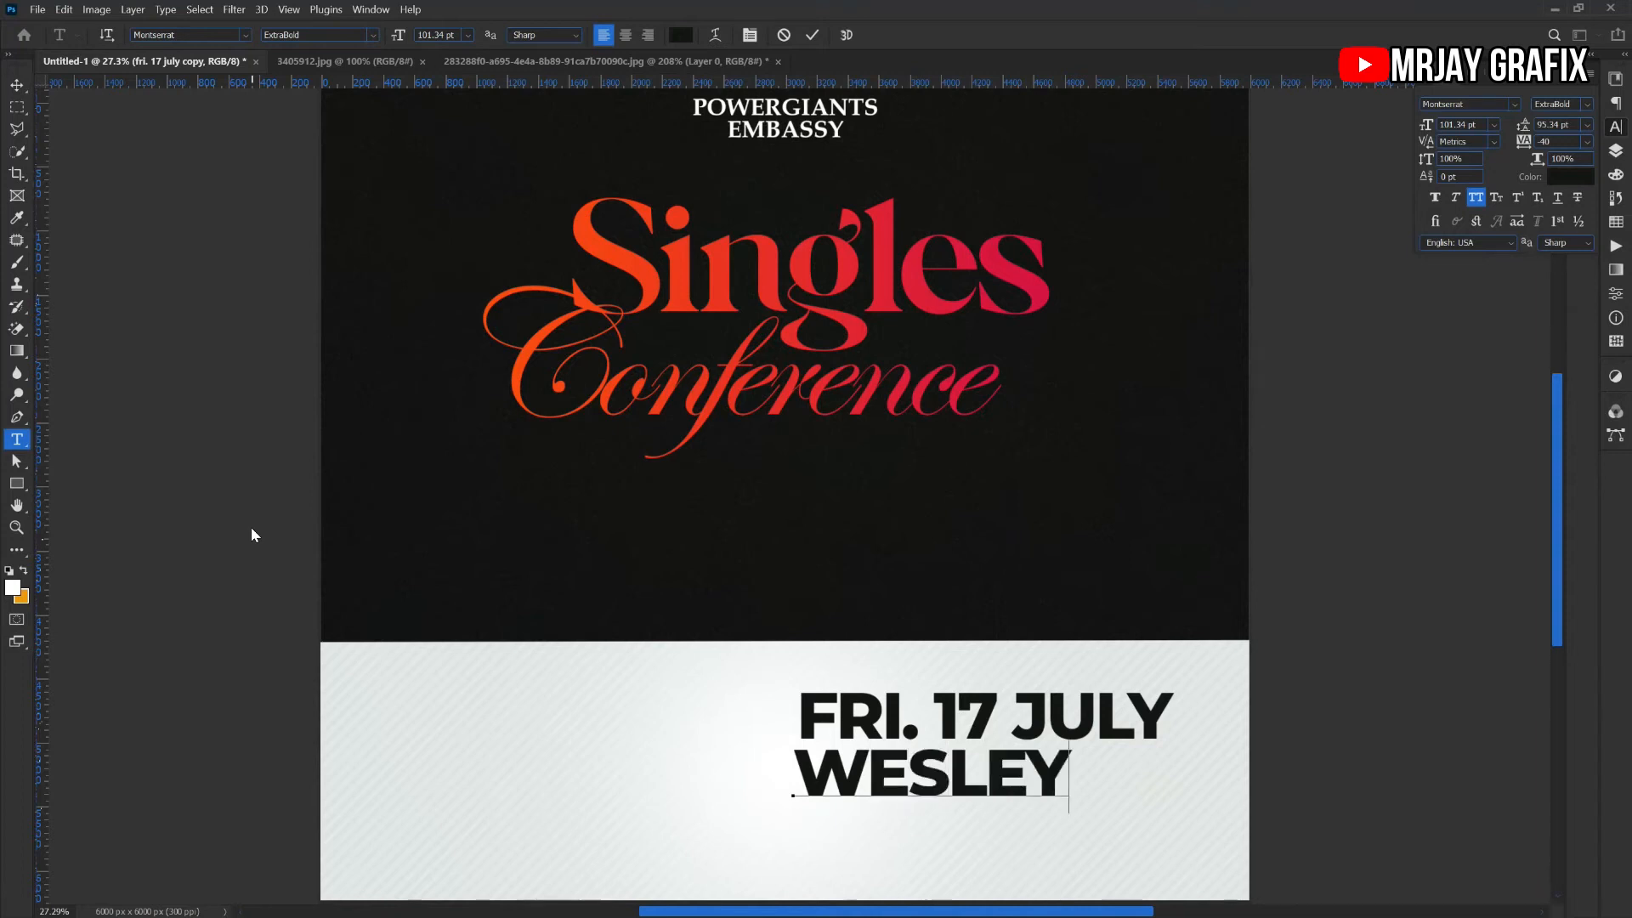
{"action": "left_click_drag", "start_coordinate": [762, 787], "coordinate": [436, 801]}
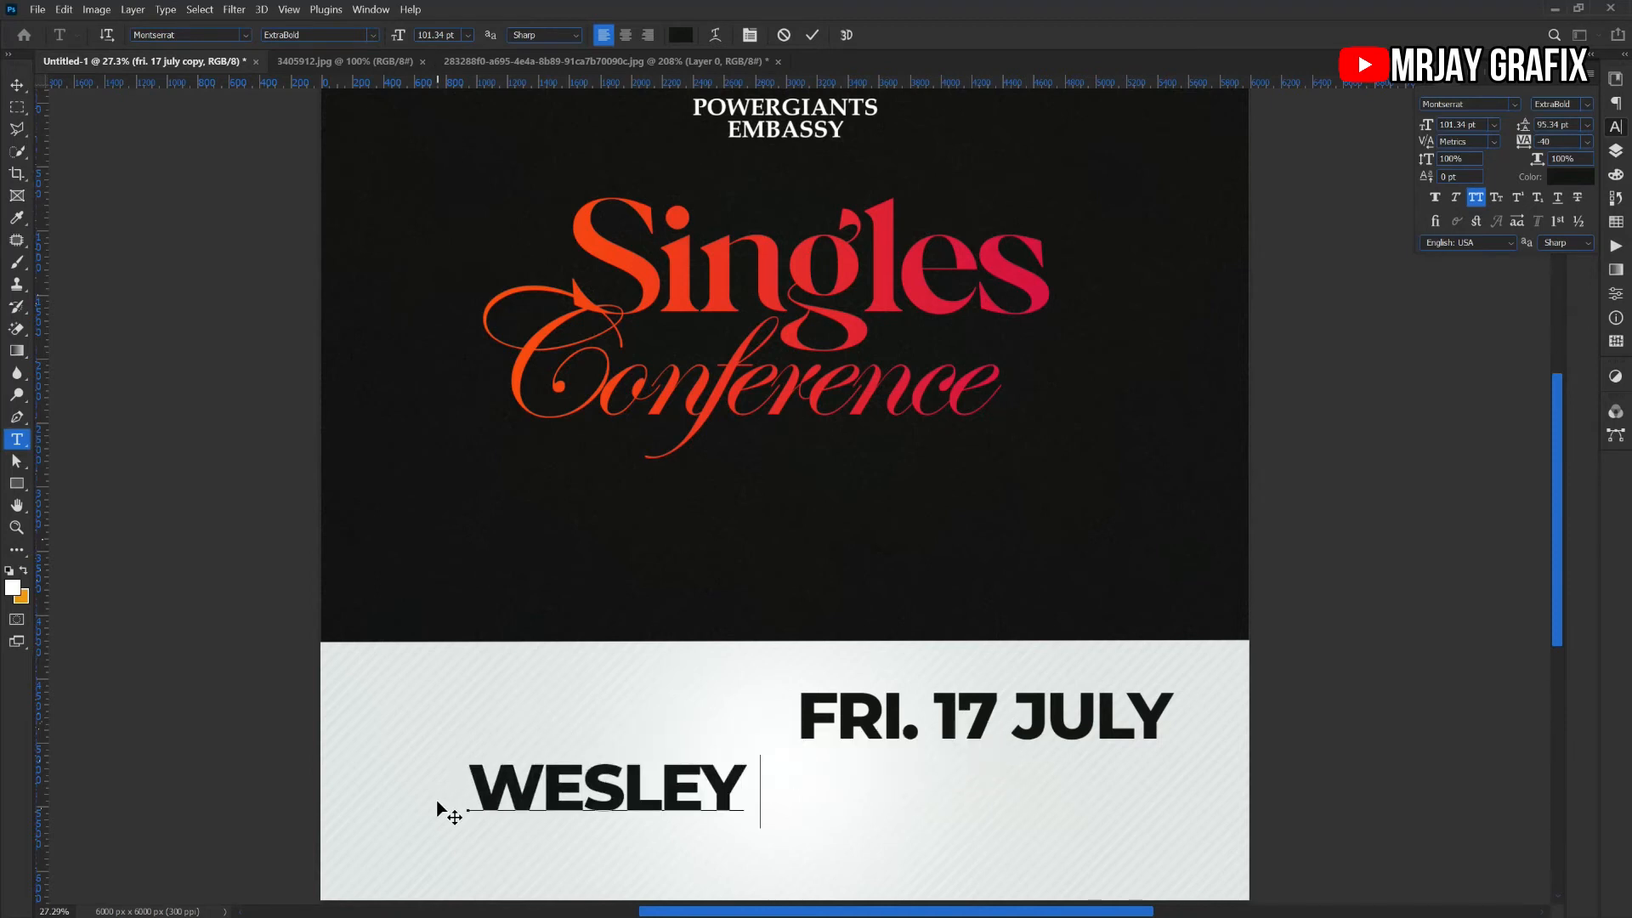
Complete the venue text as "WESLEY METHODIST CATHEDRAL, OPP. MELCOM", with a line break before "CATHEDRAL"
{"action": "type", "text": "CATH"}
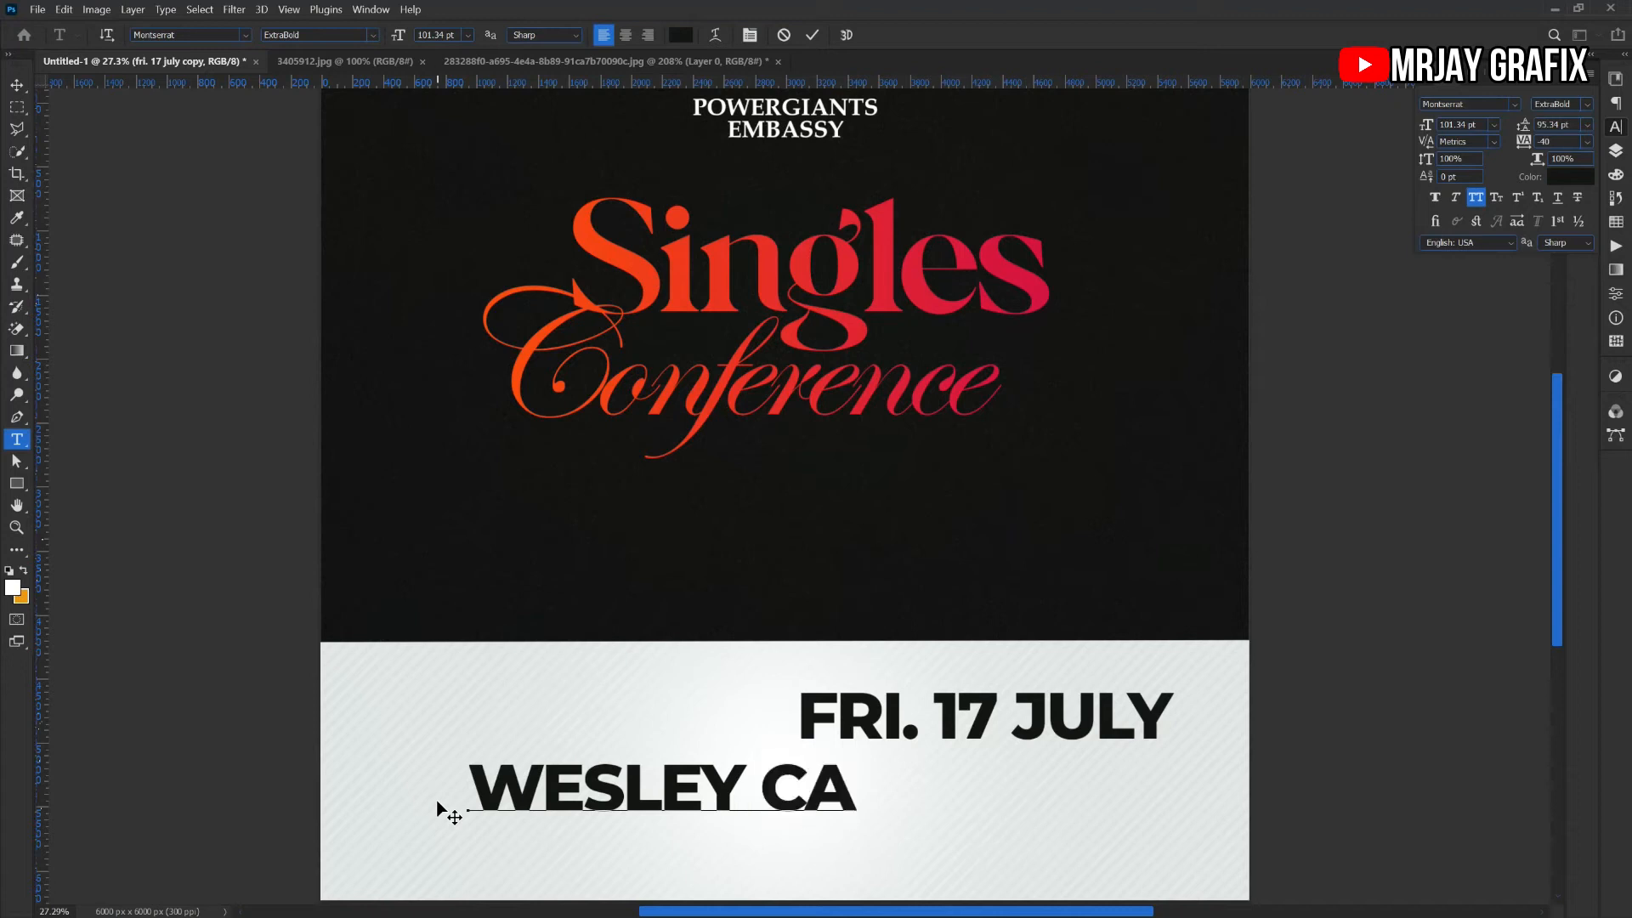
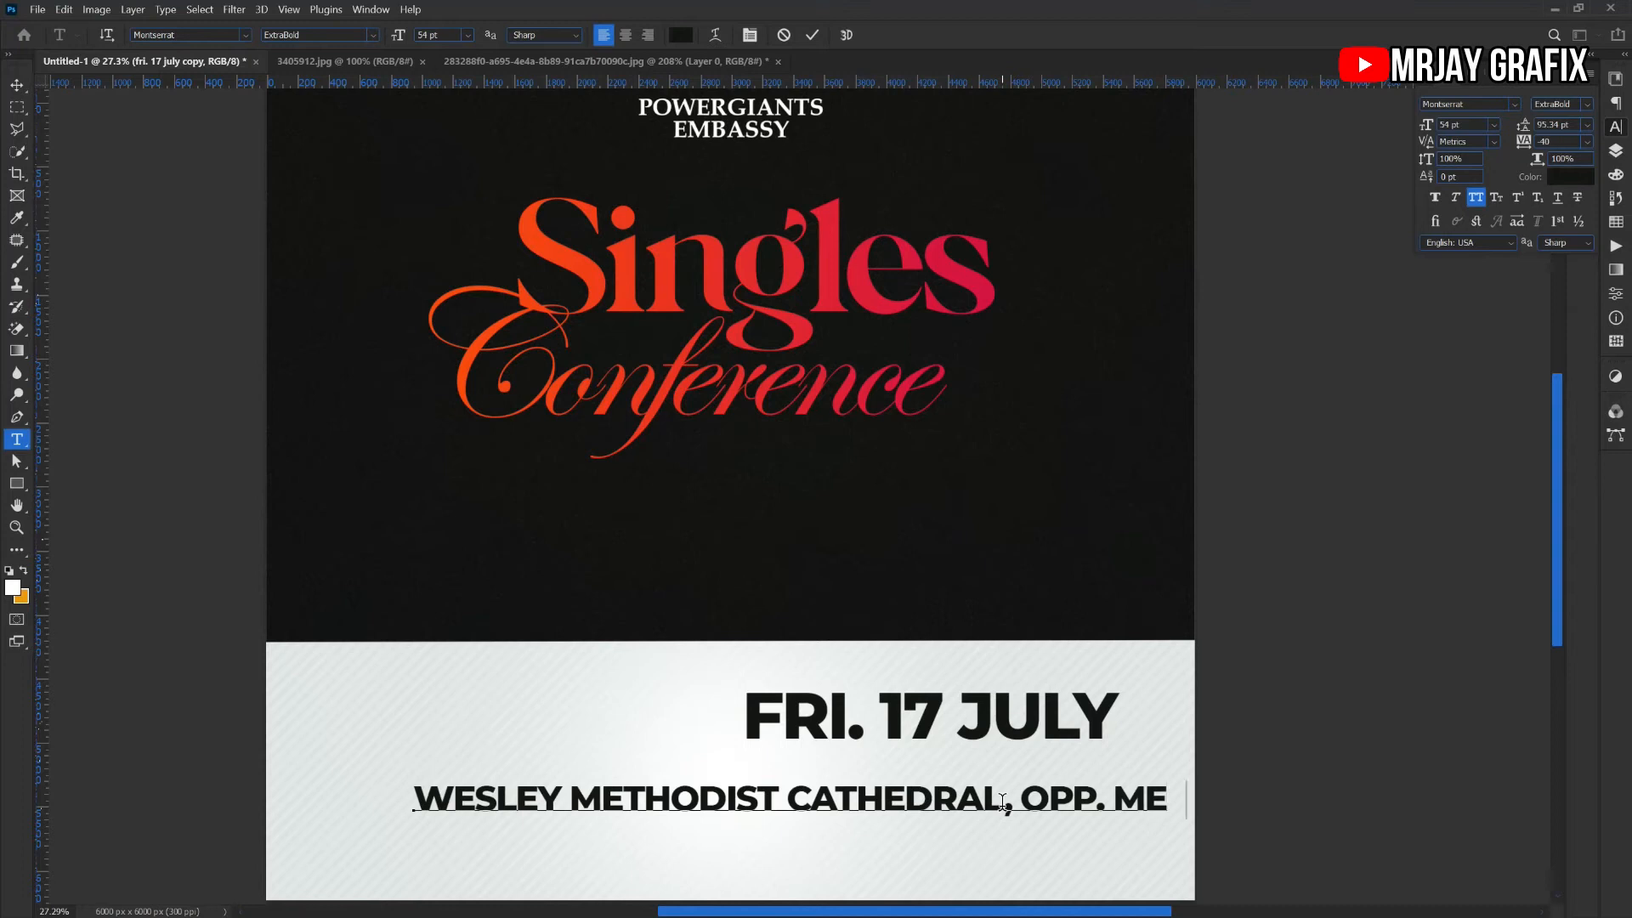
{"action": "type", "text": "M"}
{"action": "left_click", "coordinate": [795, 806]}
{"action": "key", "text": "Return"}
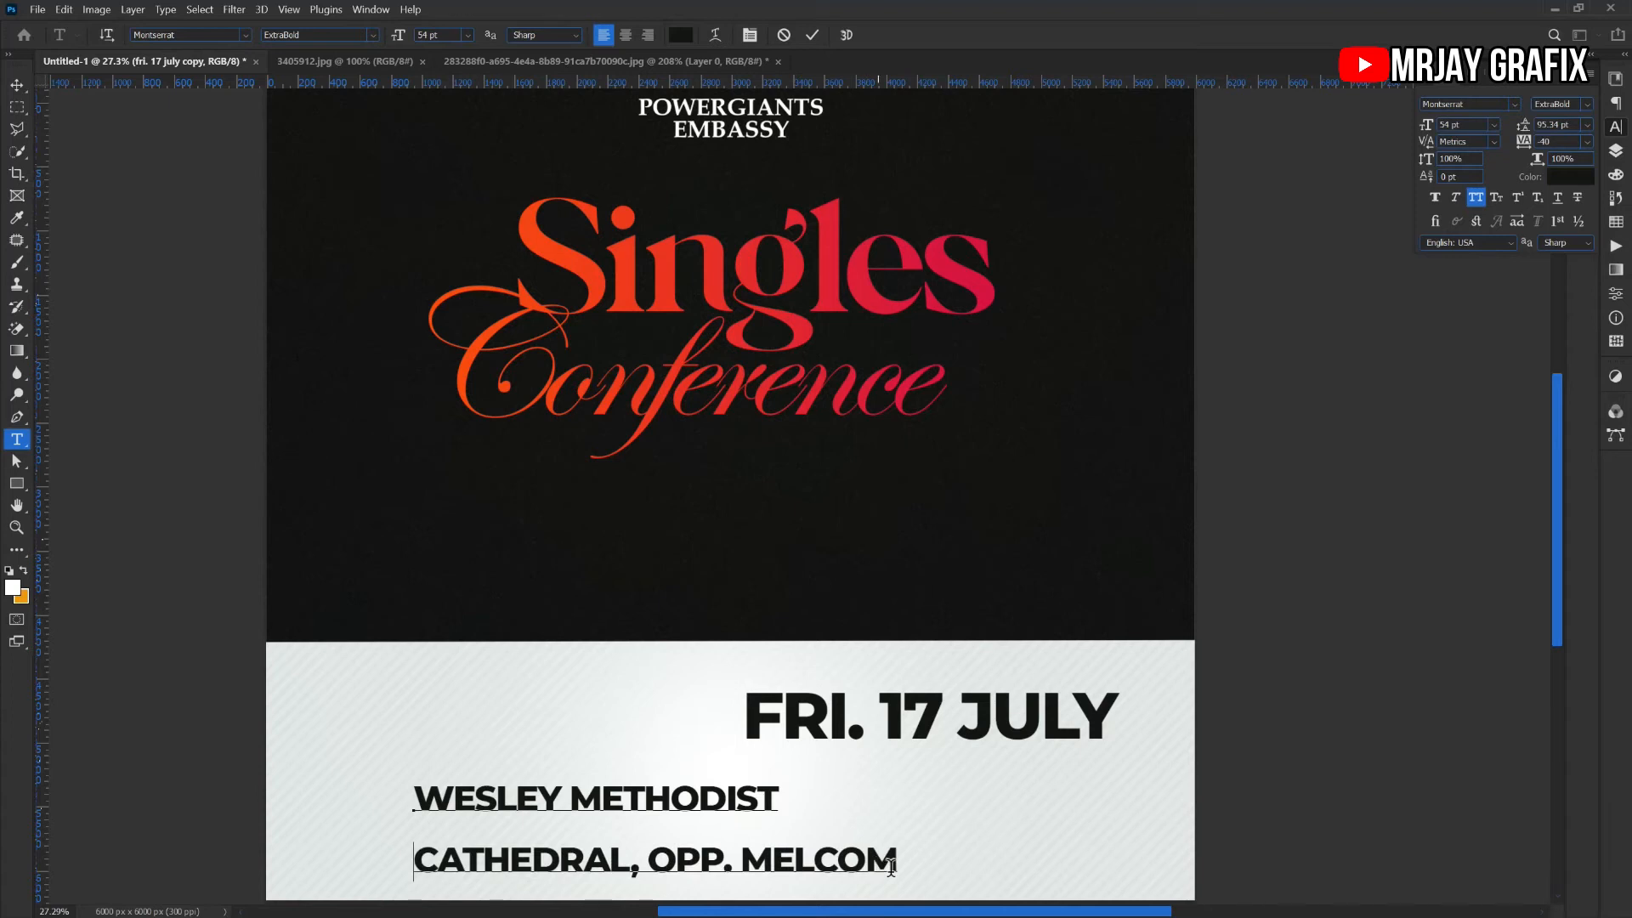
Set the font size of the "WESLEY METHODIST" line to 71 pt
{"action": "left_click_drag", "start_coordinate": [897, 856], "coordinate": [532, 859]}
{"action": "left_click_drag", "start_coordinate": [413, 803], "coordinate": [832, 813]}
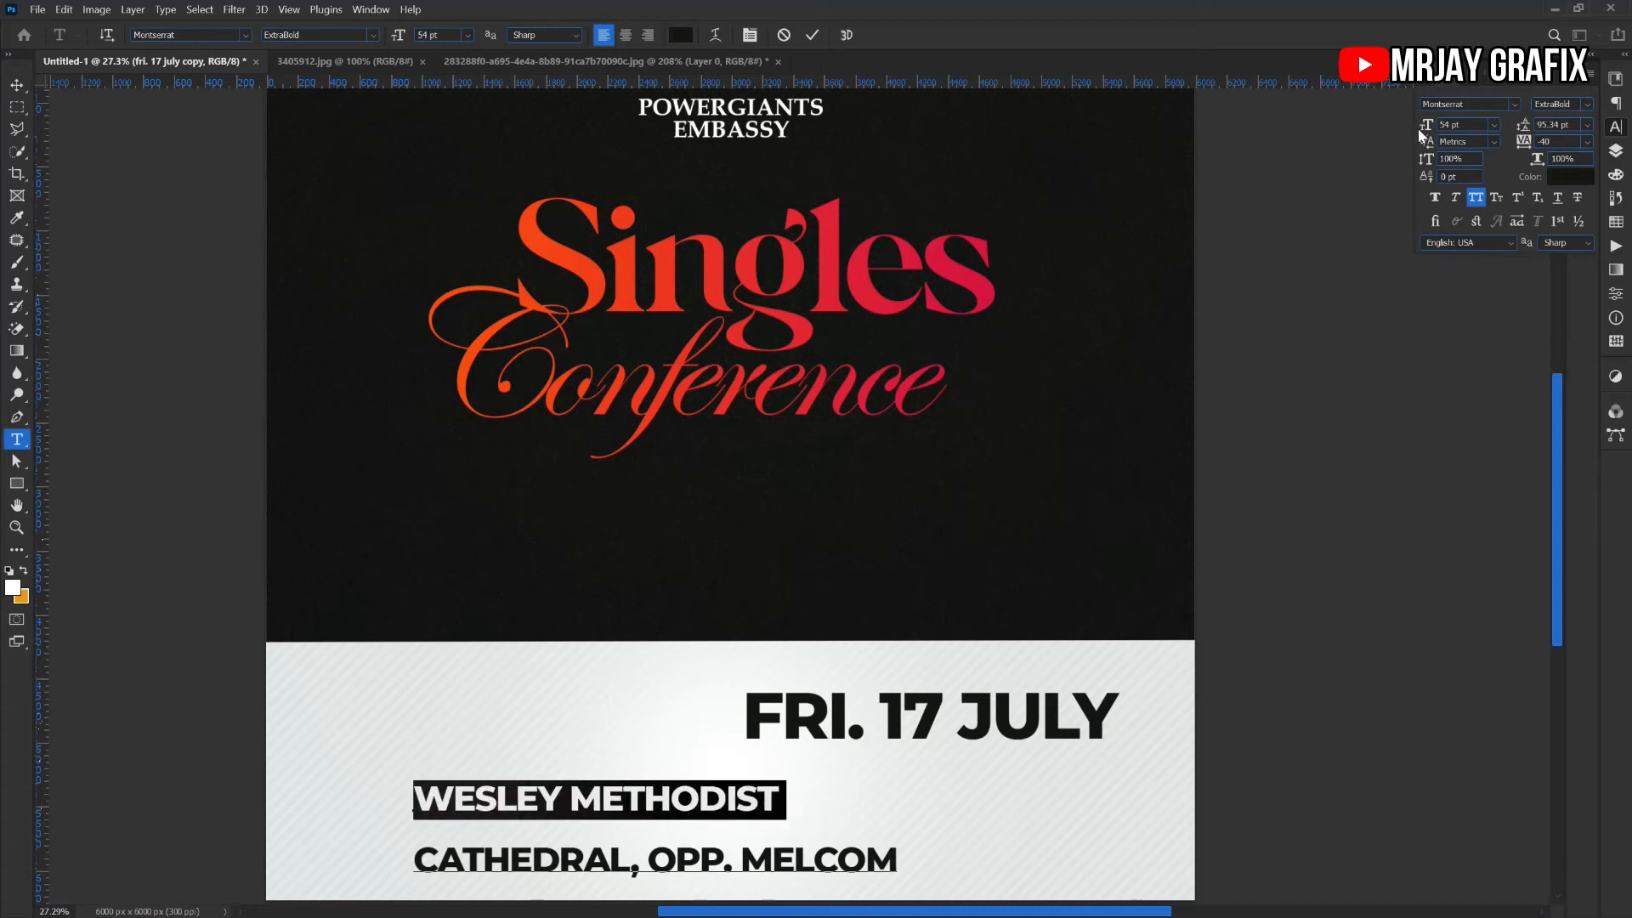
{"action": "mouse_move", "coordinate": [1426, 132]}
{"action": "left_mouse_down"}
{"action": "mouse_move", "coordinate": [1458, 126]}
{"action": "mouse_move", "coordinate": [1443, 144]}
{"action": "left_mouse_up"}
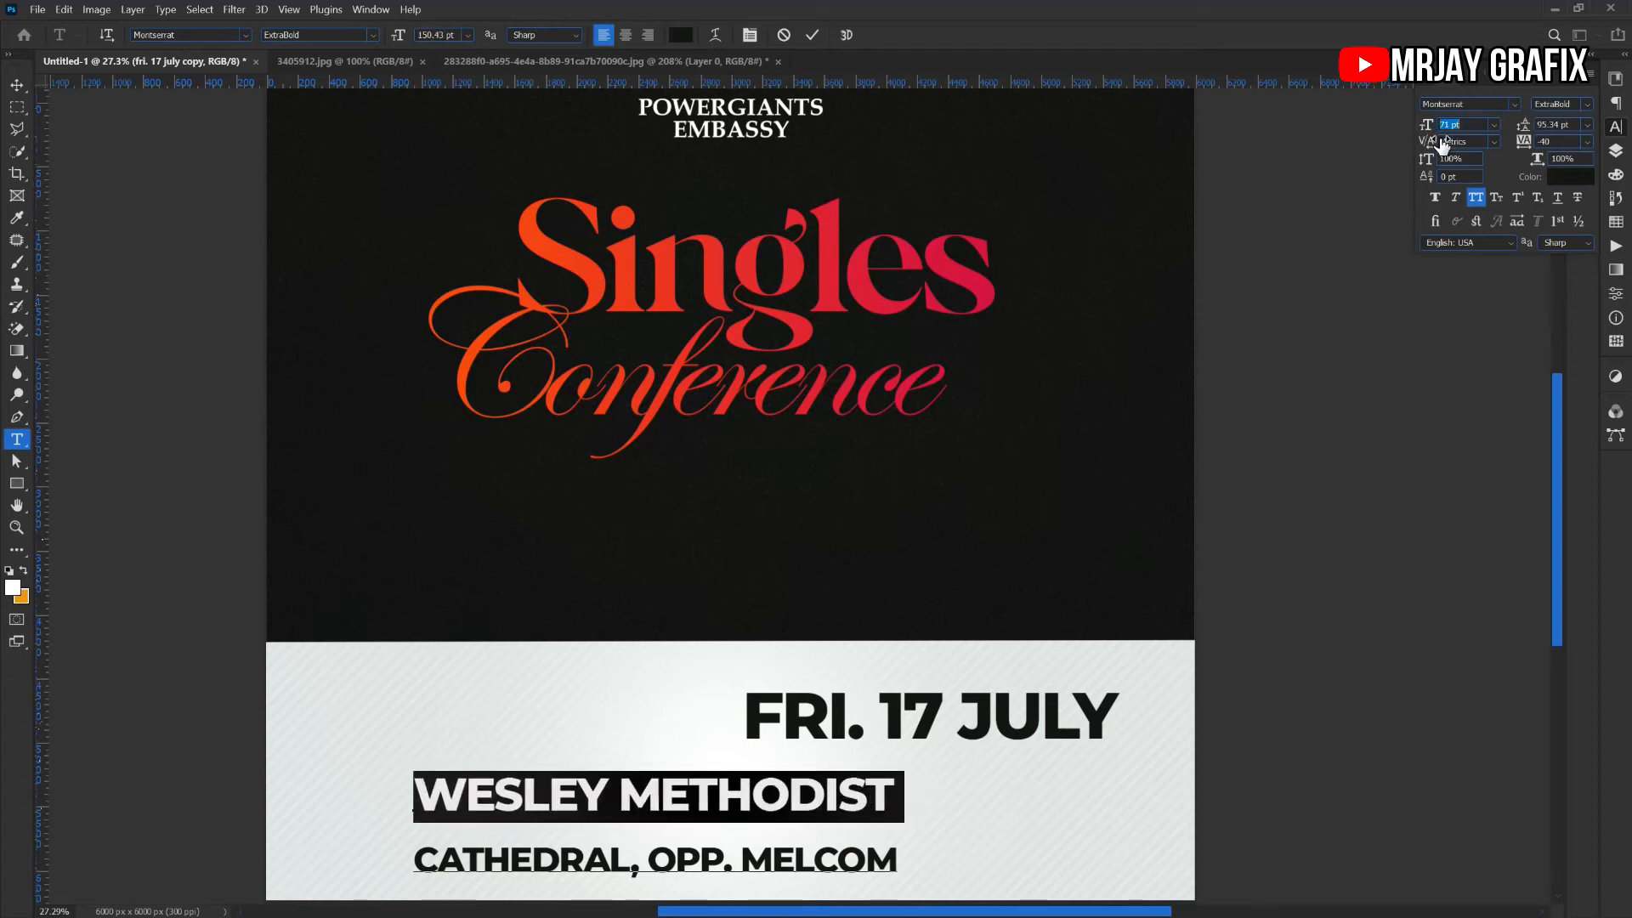
{"action": "key", "text": "Return"}
Tighten the leading of both venue lines to 49 pt
{"action": "left_click_drag", "start_coordinate": [897, 867], "coordinate": [275, 757]}
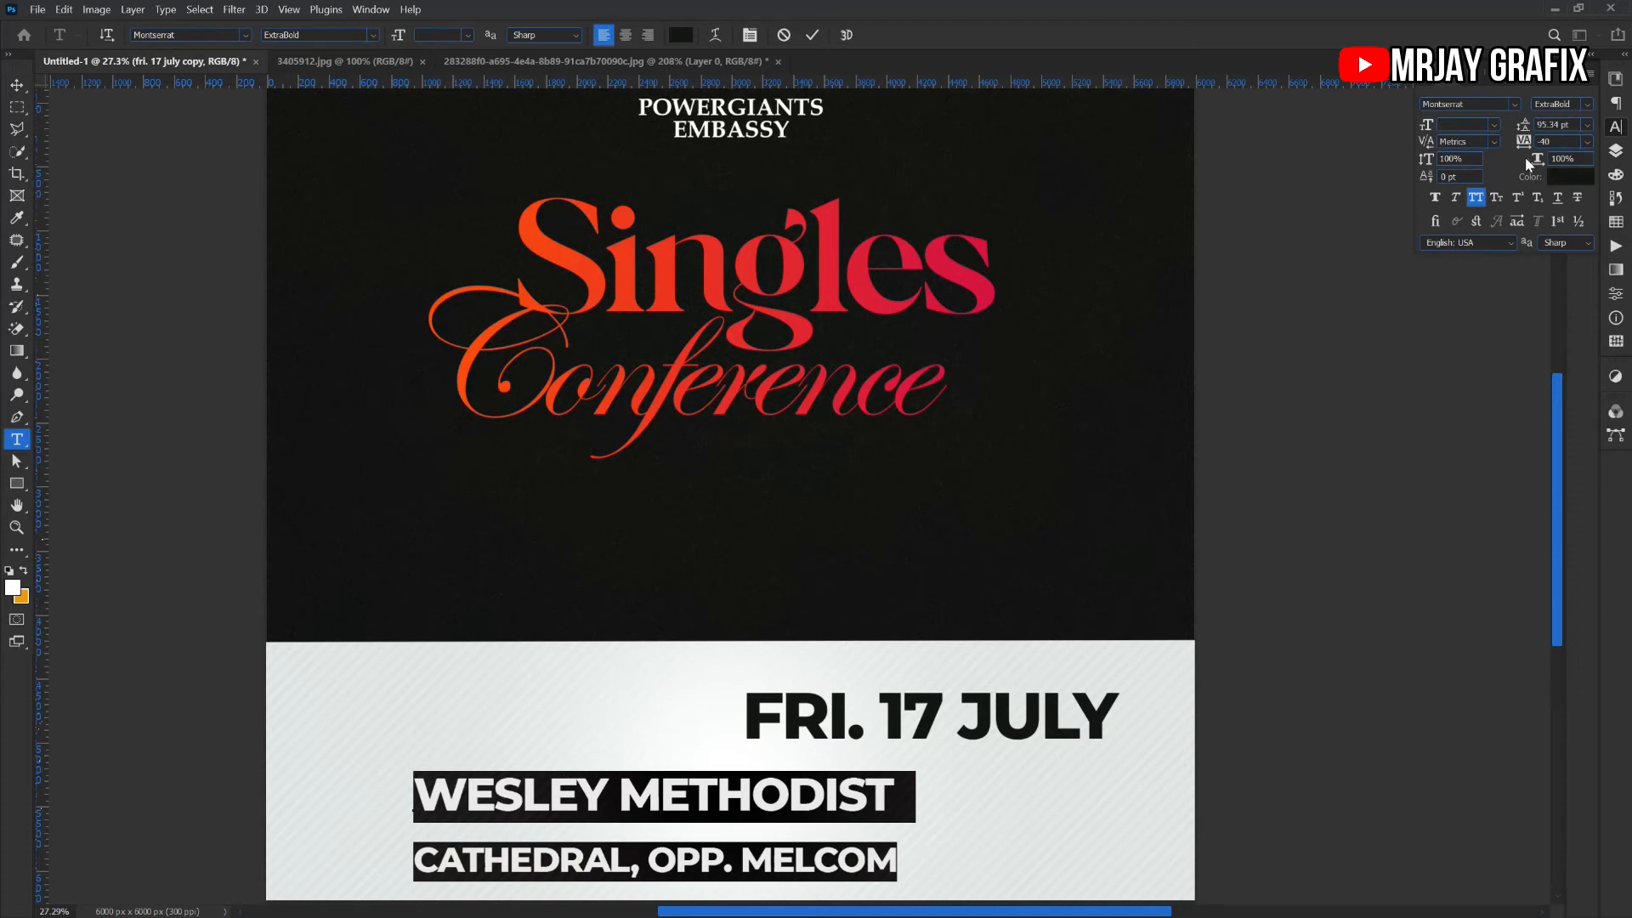
{"action": "left_click_drag", "start_coordinate": [1523, 126], "coordinate": [1484, 156]}
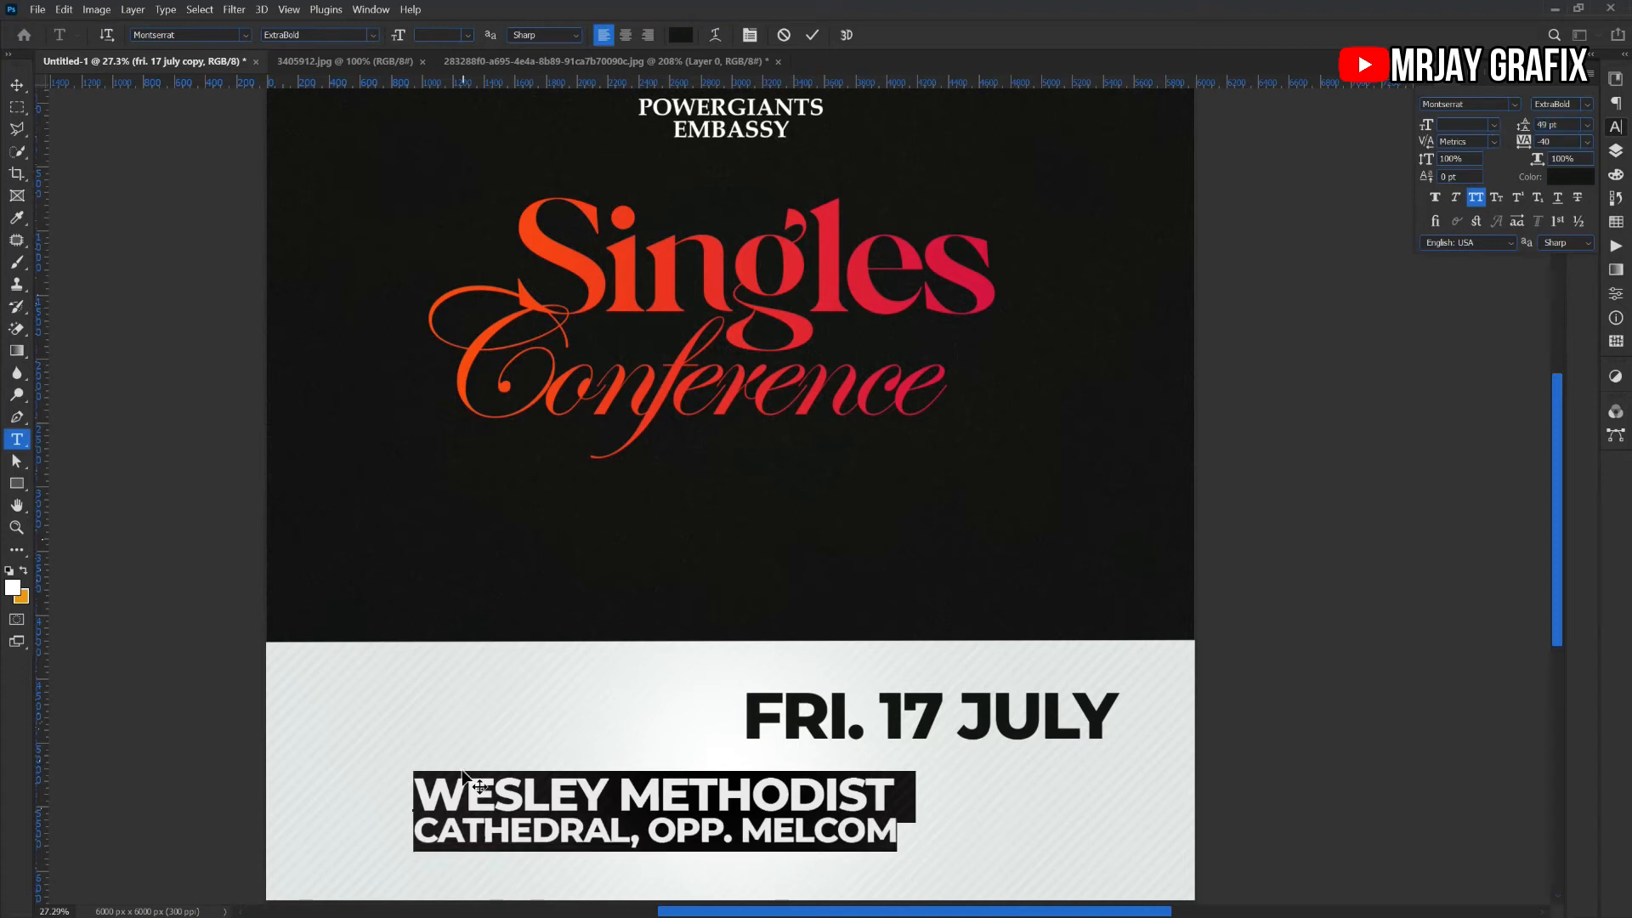
{"action": "key", "text": "ctrl+Return"}
Scale the two-line venue text down proportionally to about 63%
{"action": "key", "text": "ctrl+t"}
{"action": "left_click_drag", "start_coordinate": [414, 849], "coordinate": [593, 831]}
{"action": "key", "text": "Return"}
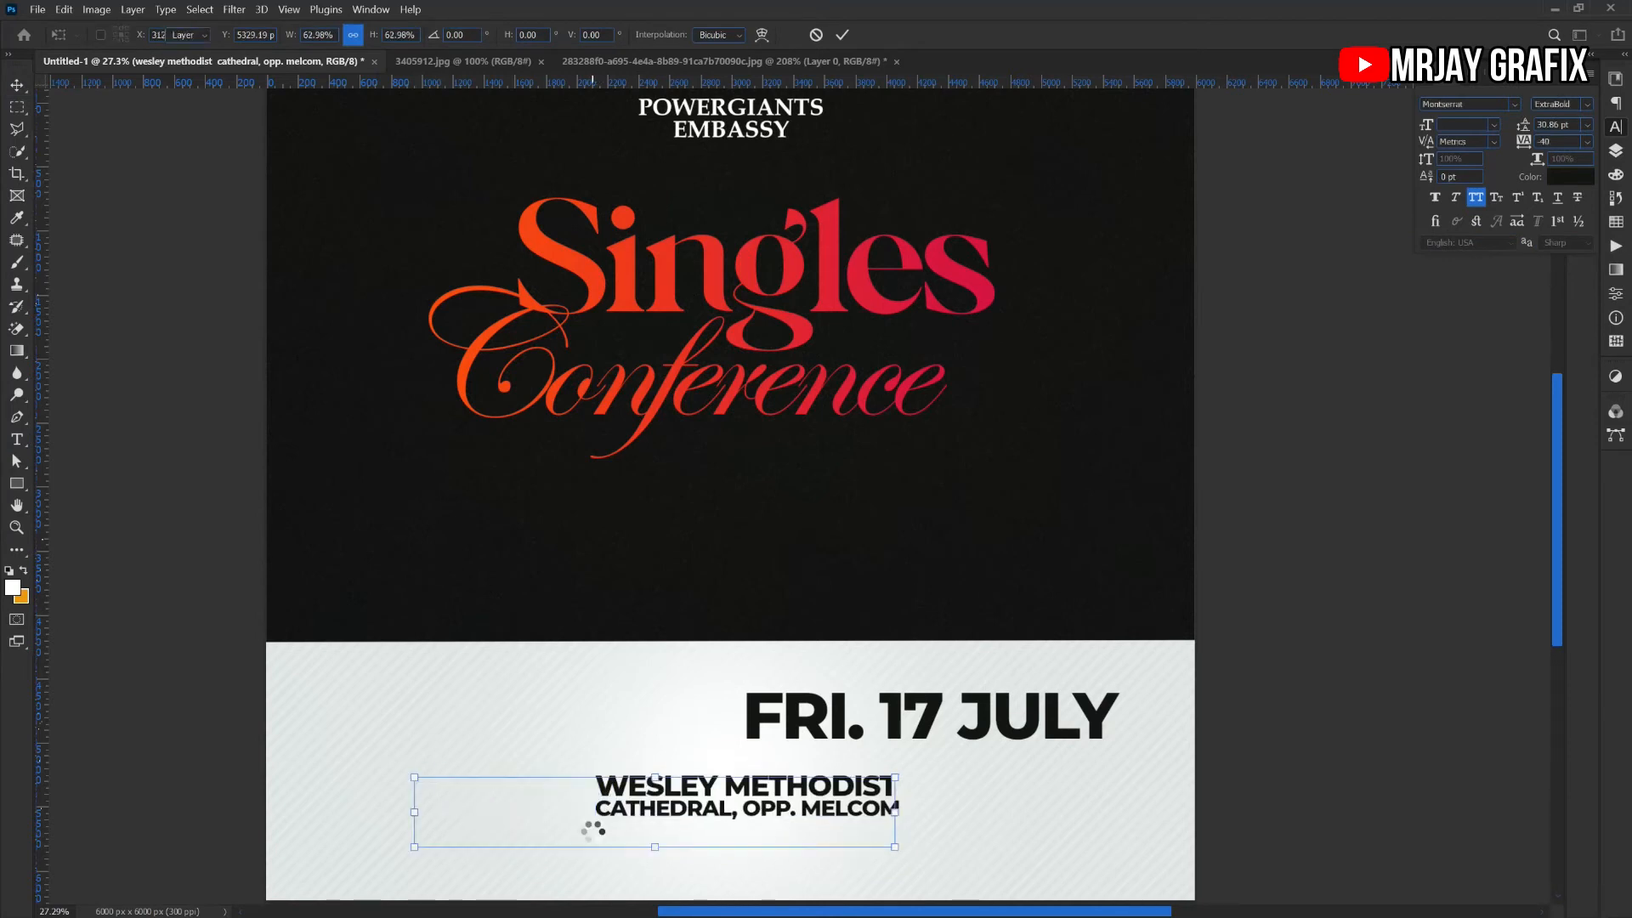
Place the venue text directly below "FRI. 17 JULY", left-aligned with it, and enlarge it to about 118% to nearly match the date's width
{"action": "left_click_drag", "start_coordinate": [621, 812], "coordinate": [776, 772]}
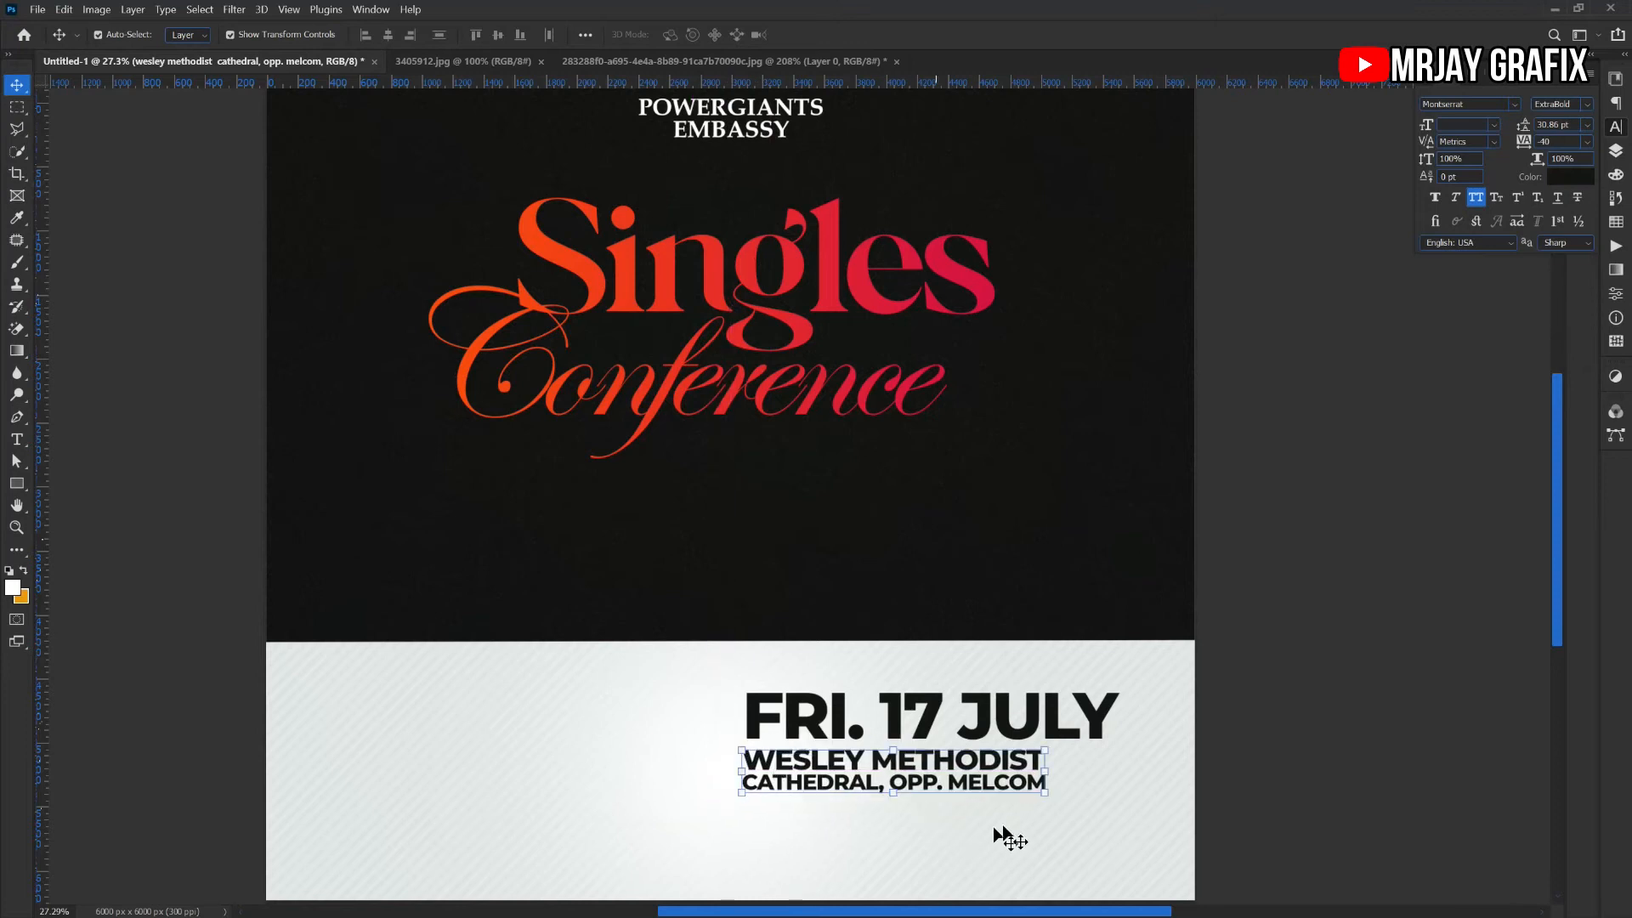
{"action": "left_click", "coordinate": [1047, 793]}
{"action": "left_click_drag", "start_coordinate": [1054, 801], "coordinate": [1106, 804]}
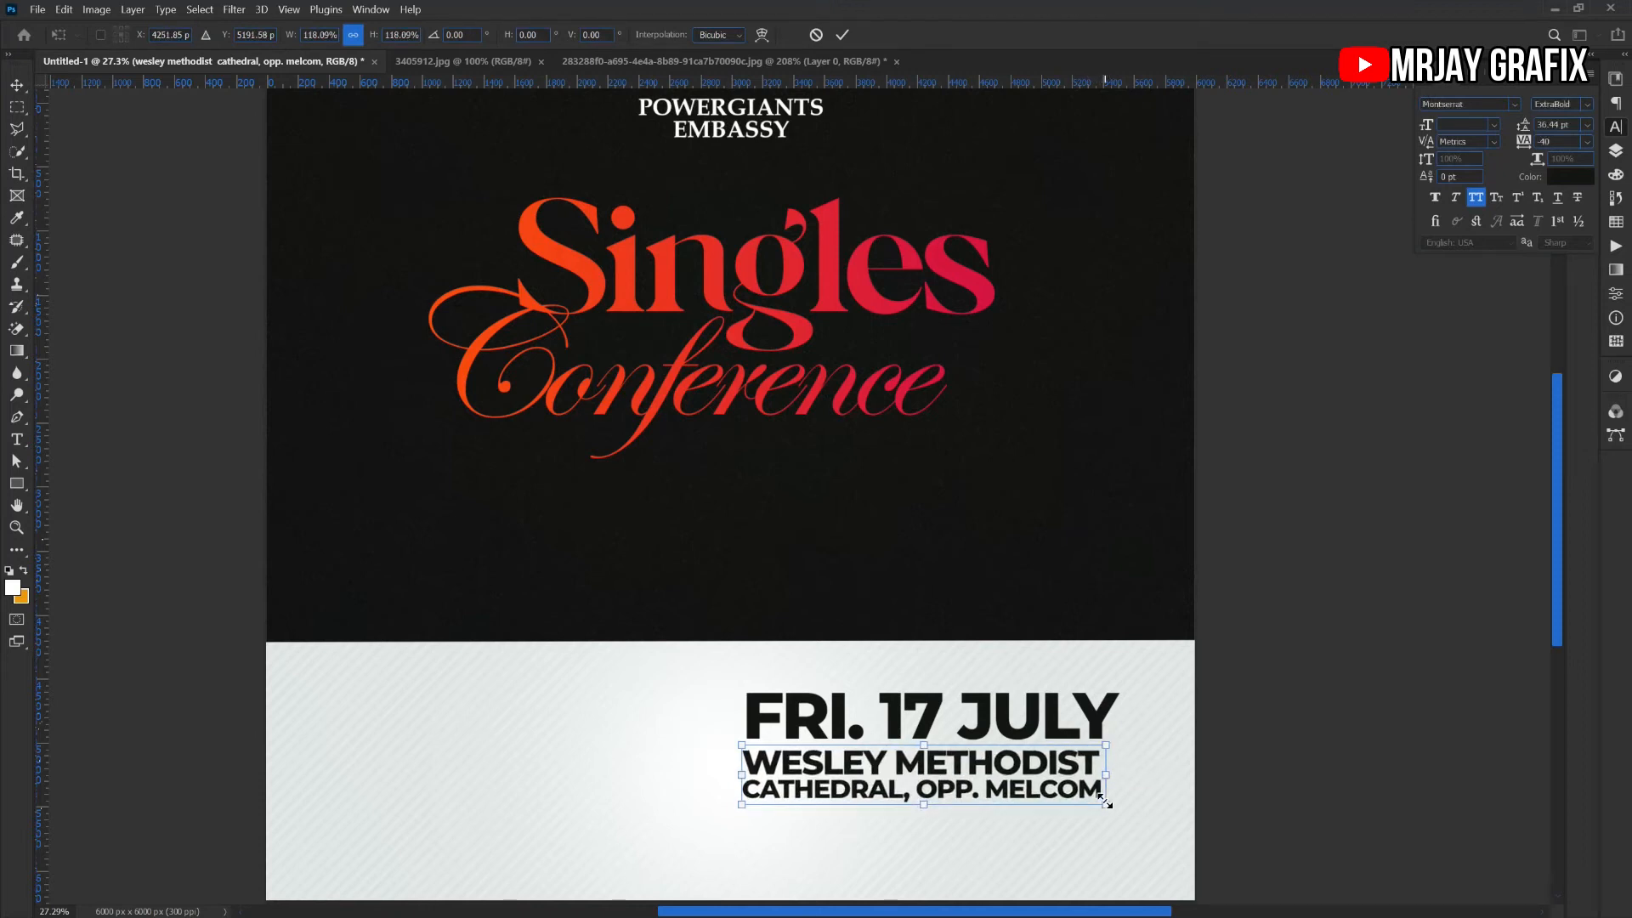
Apply the venue text's resize and set its second line, CATHEDRAL, OPP. MELCOM, to the SemiBold weight
{"action": "key", "text": "Return"}
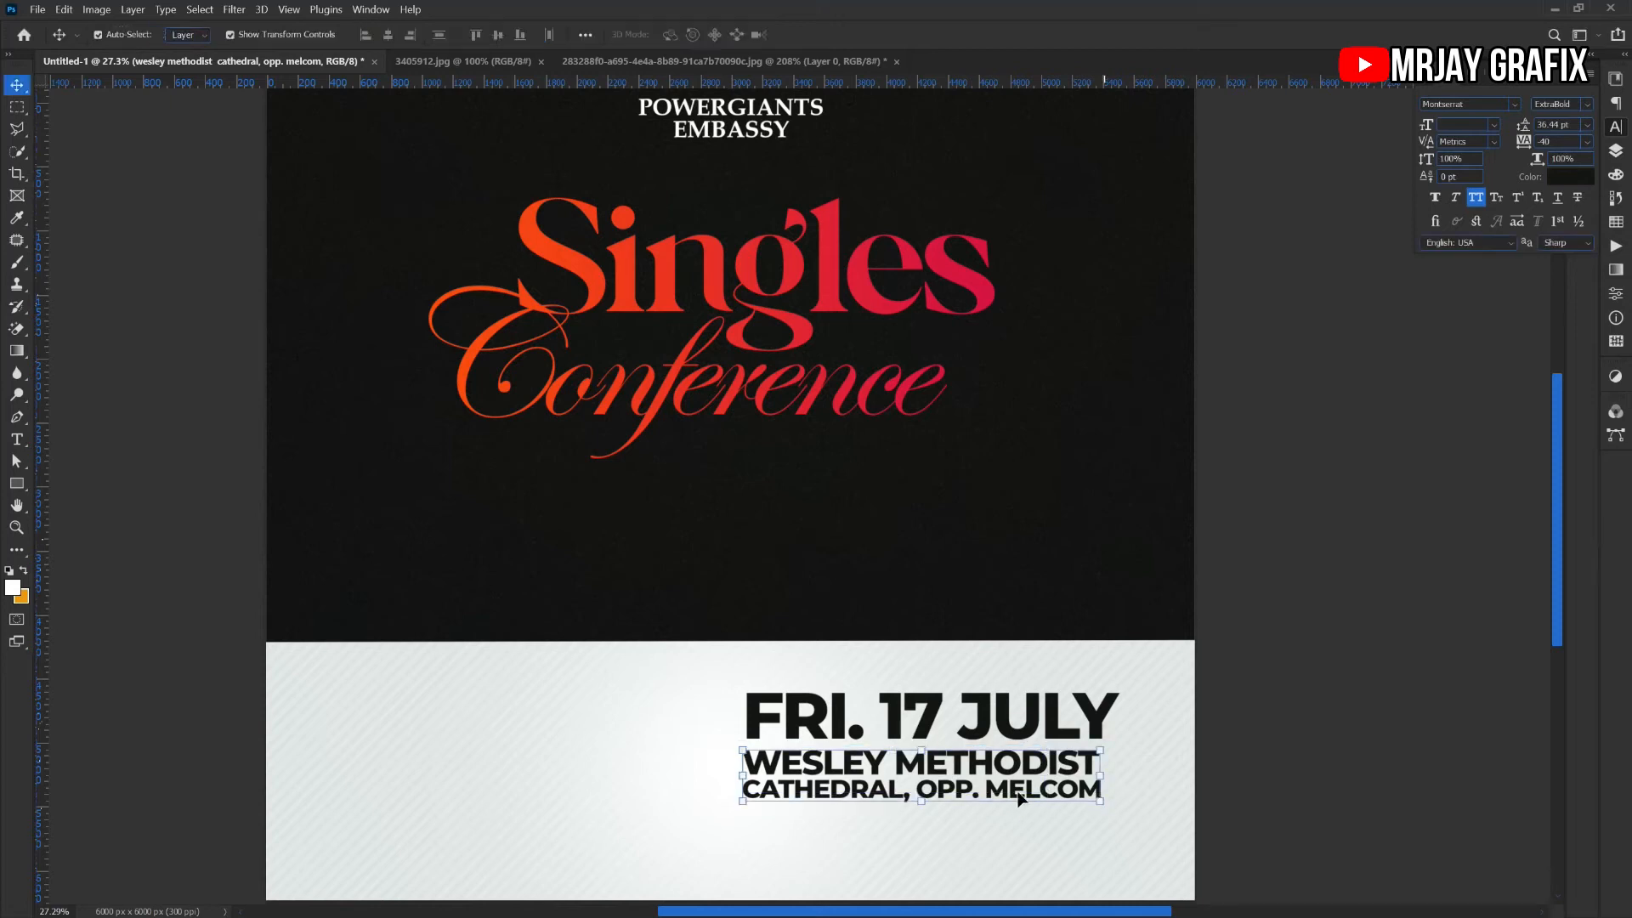
{"action": "double_click", "coordinate": [1022, 773]}
{"action": "left_click", "coordinate": [1039, 792]}
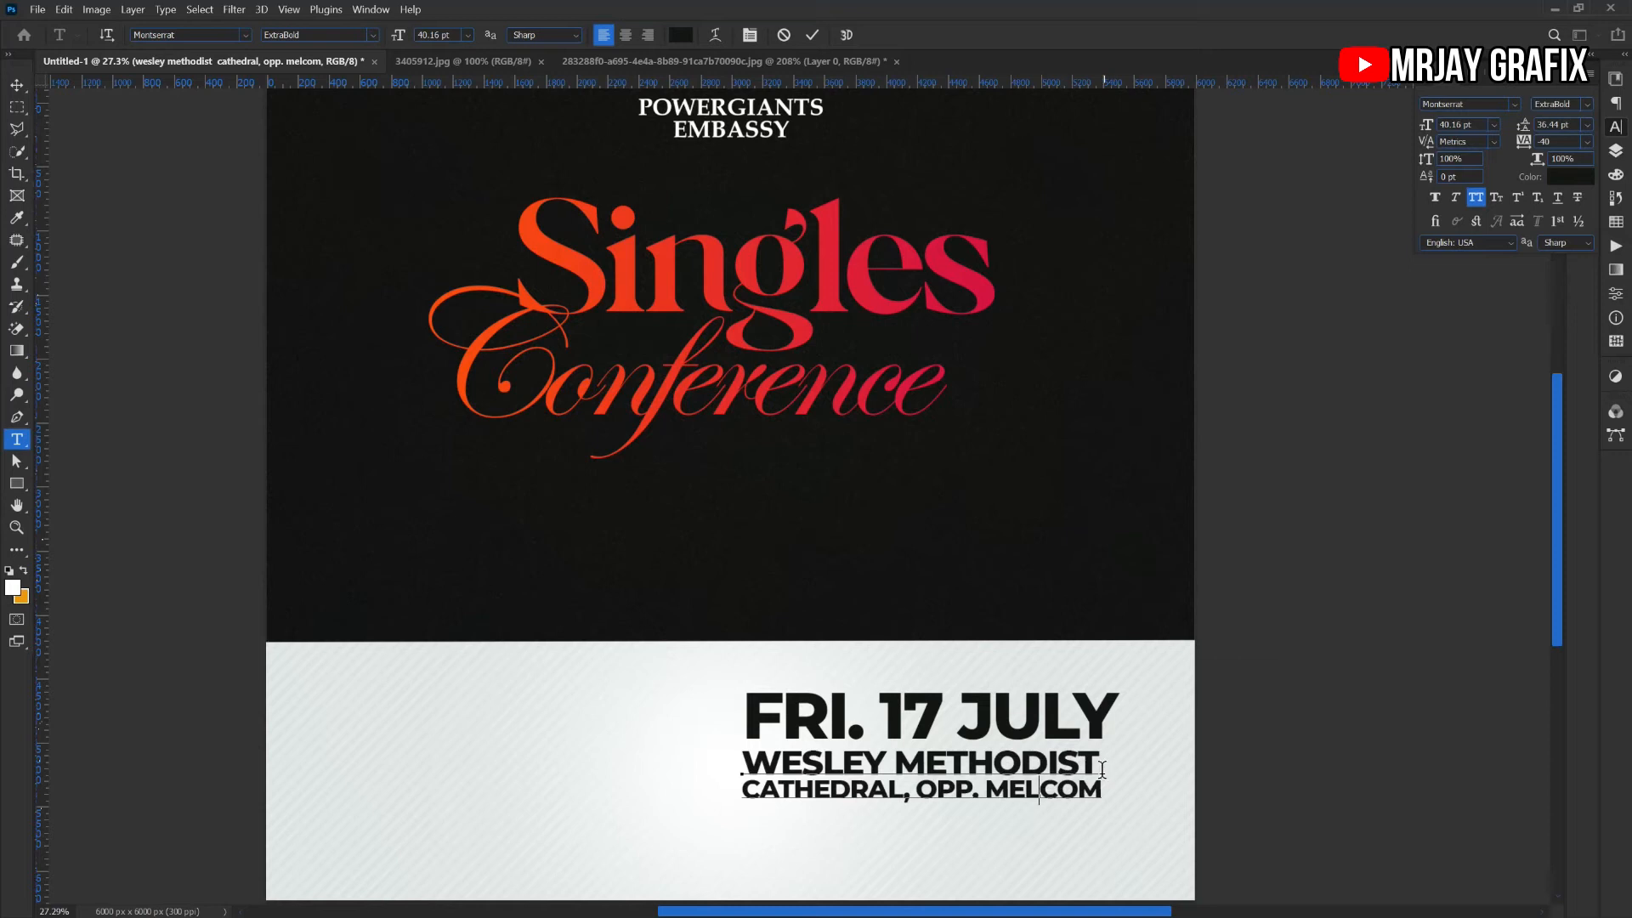
{"action": "left_click_drag", "start_coordinate": [1094, 762], "coordinate": [1252, 796]}
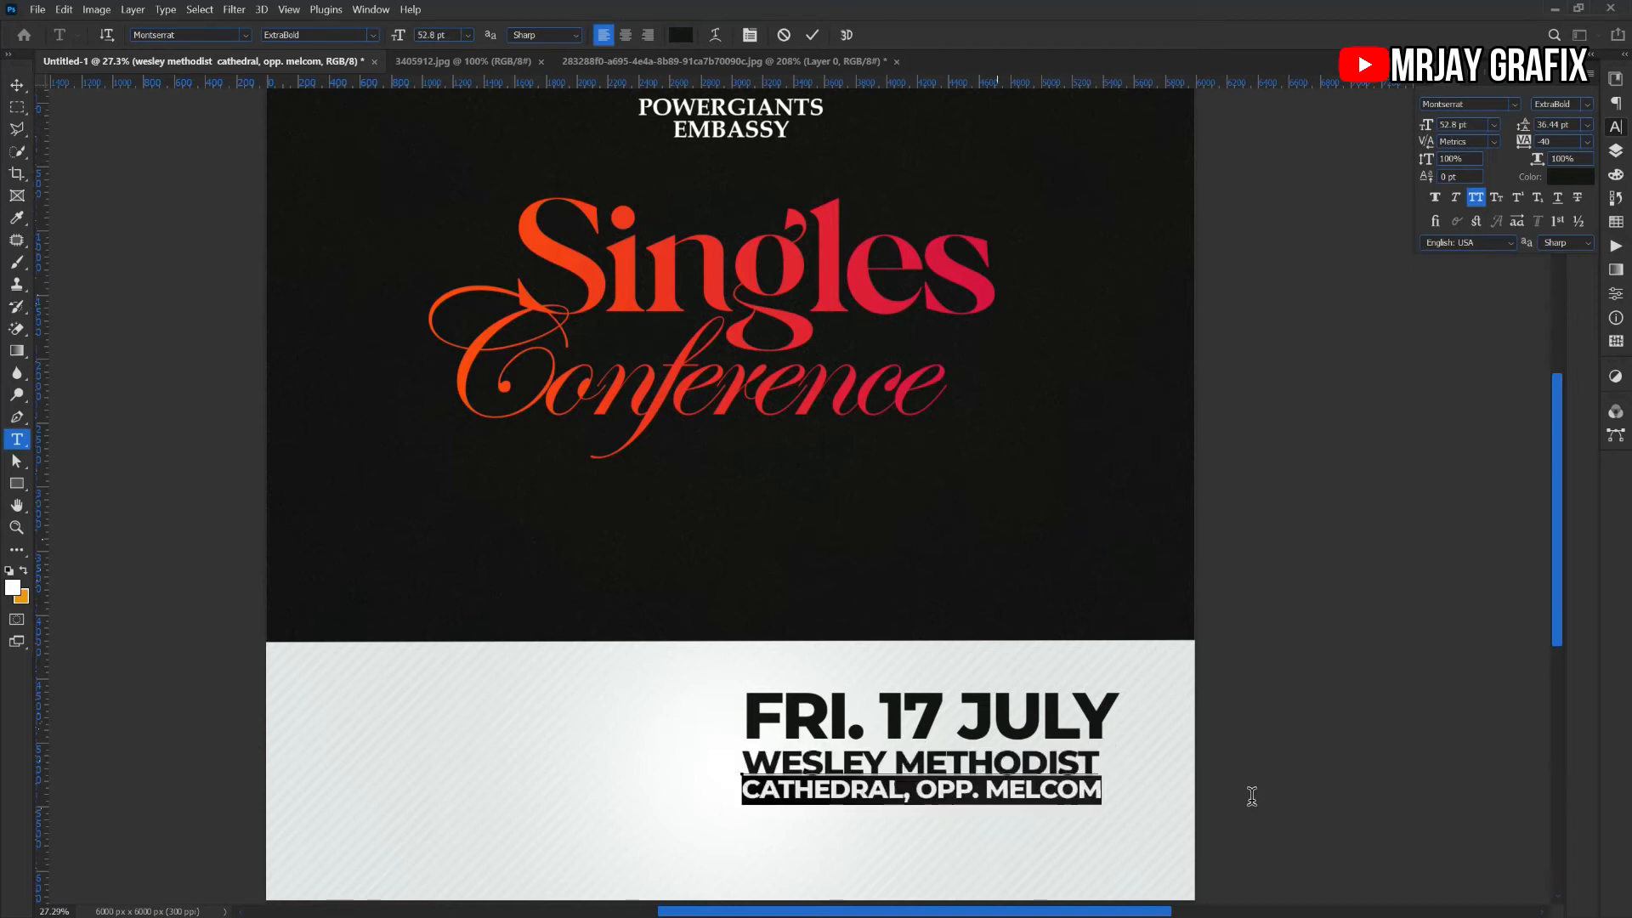
{"action": "left_click", "coordinate": [1586, 104]}
{"action": "left_click", "coordinate": [1509, 282]}
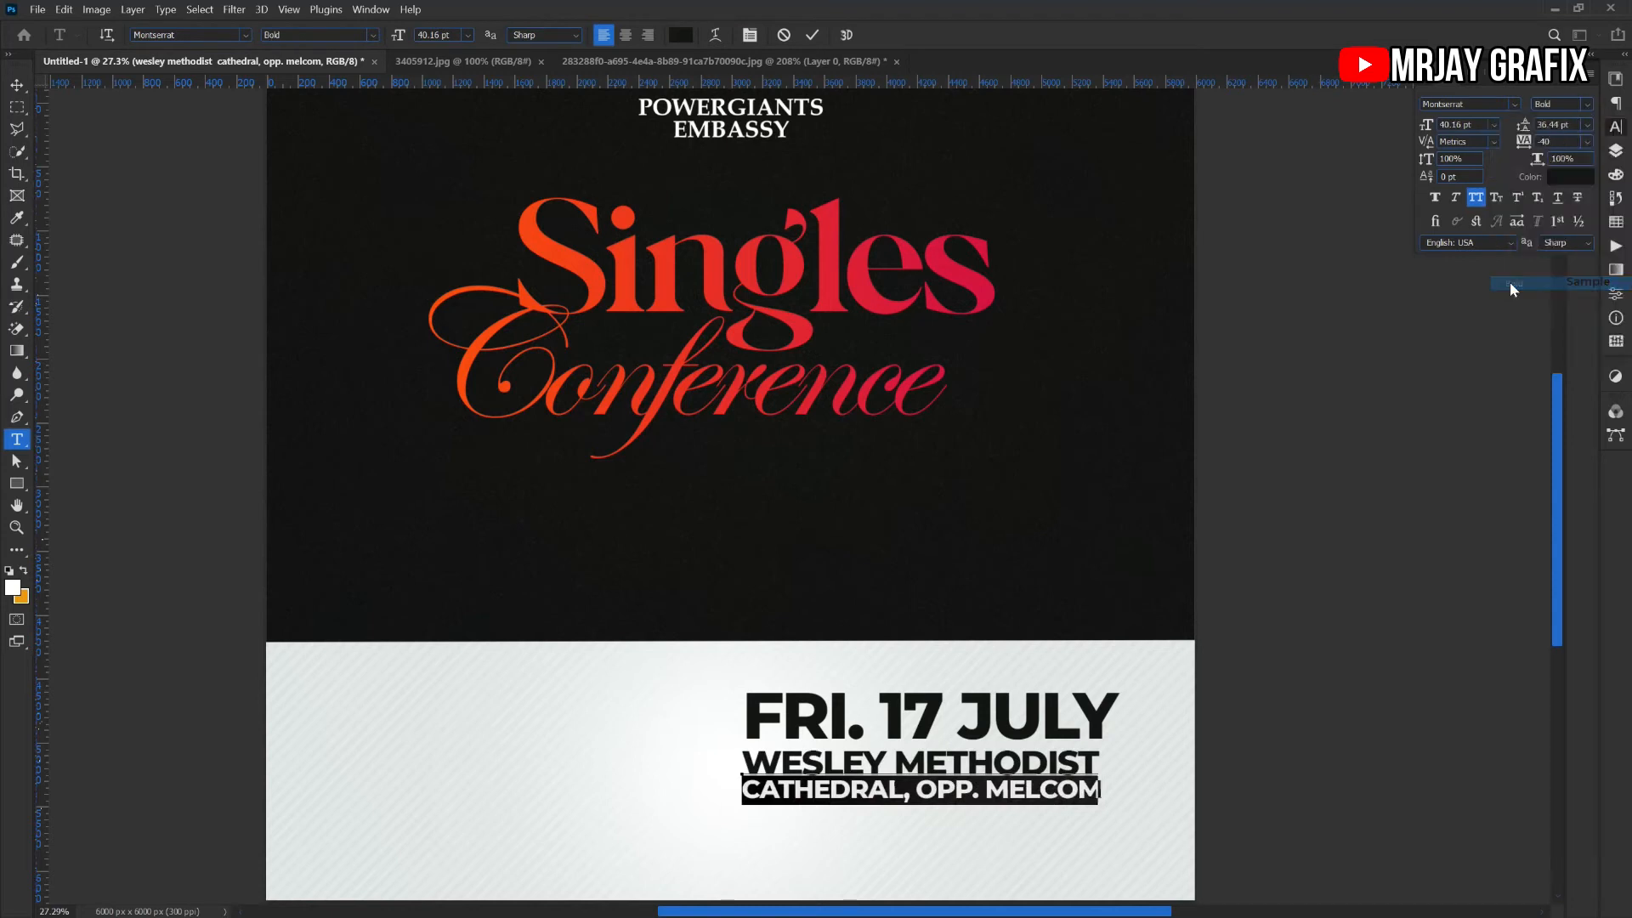
{"action": "left_click", "coordinate": [1586, 104]}
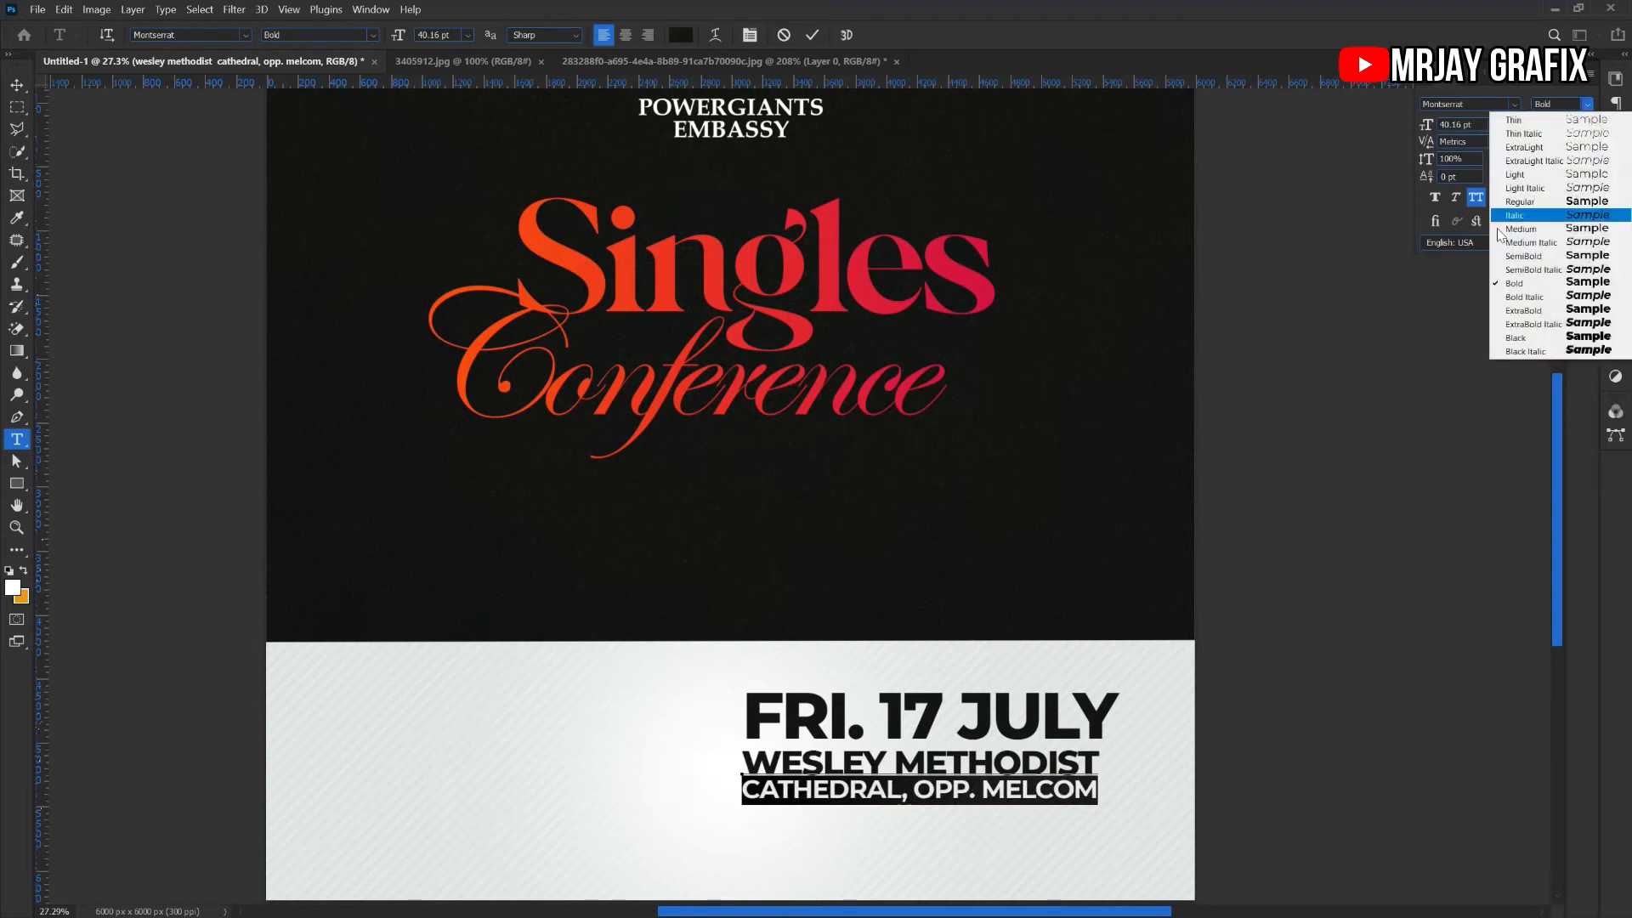
{"action": "left_click", "coordinate": [1523, 255]}
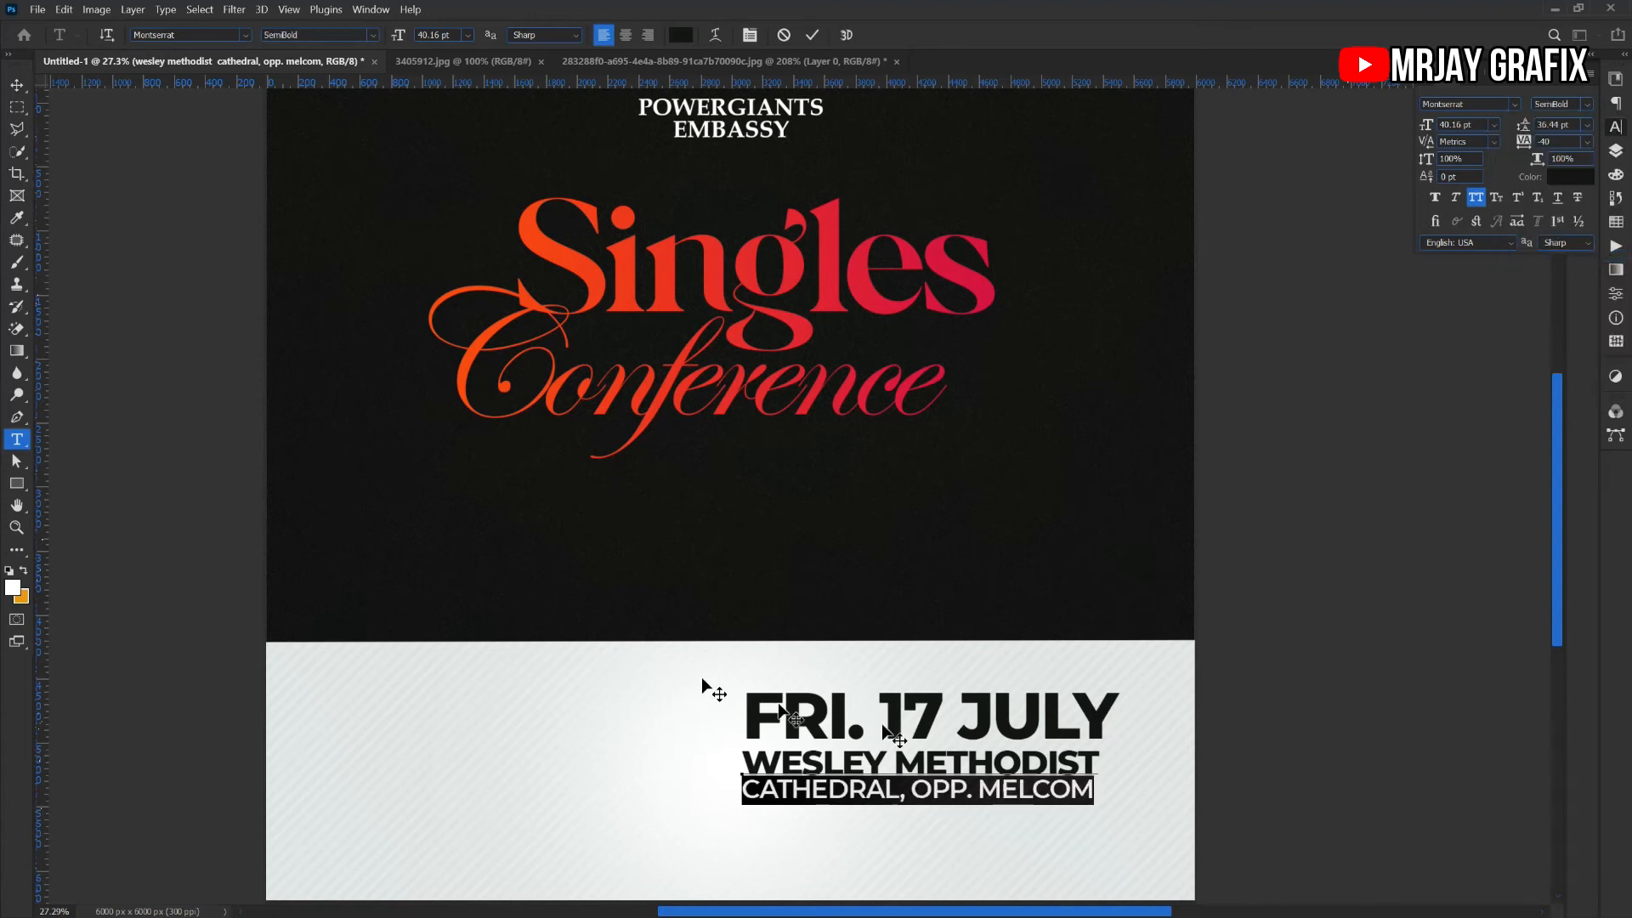
{"action": "left_click", "coordinate": [136, 604]}
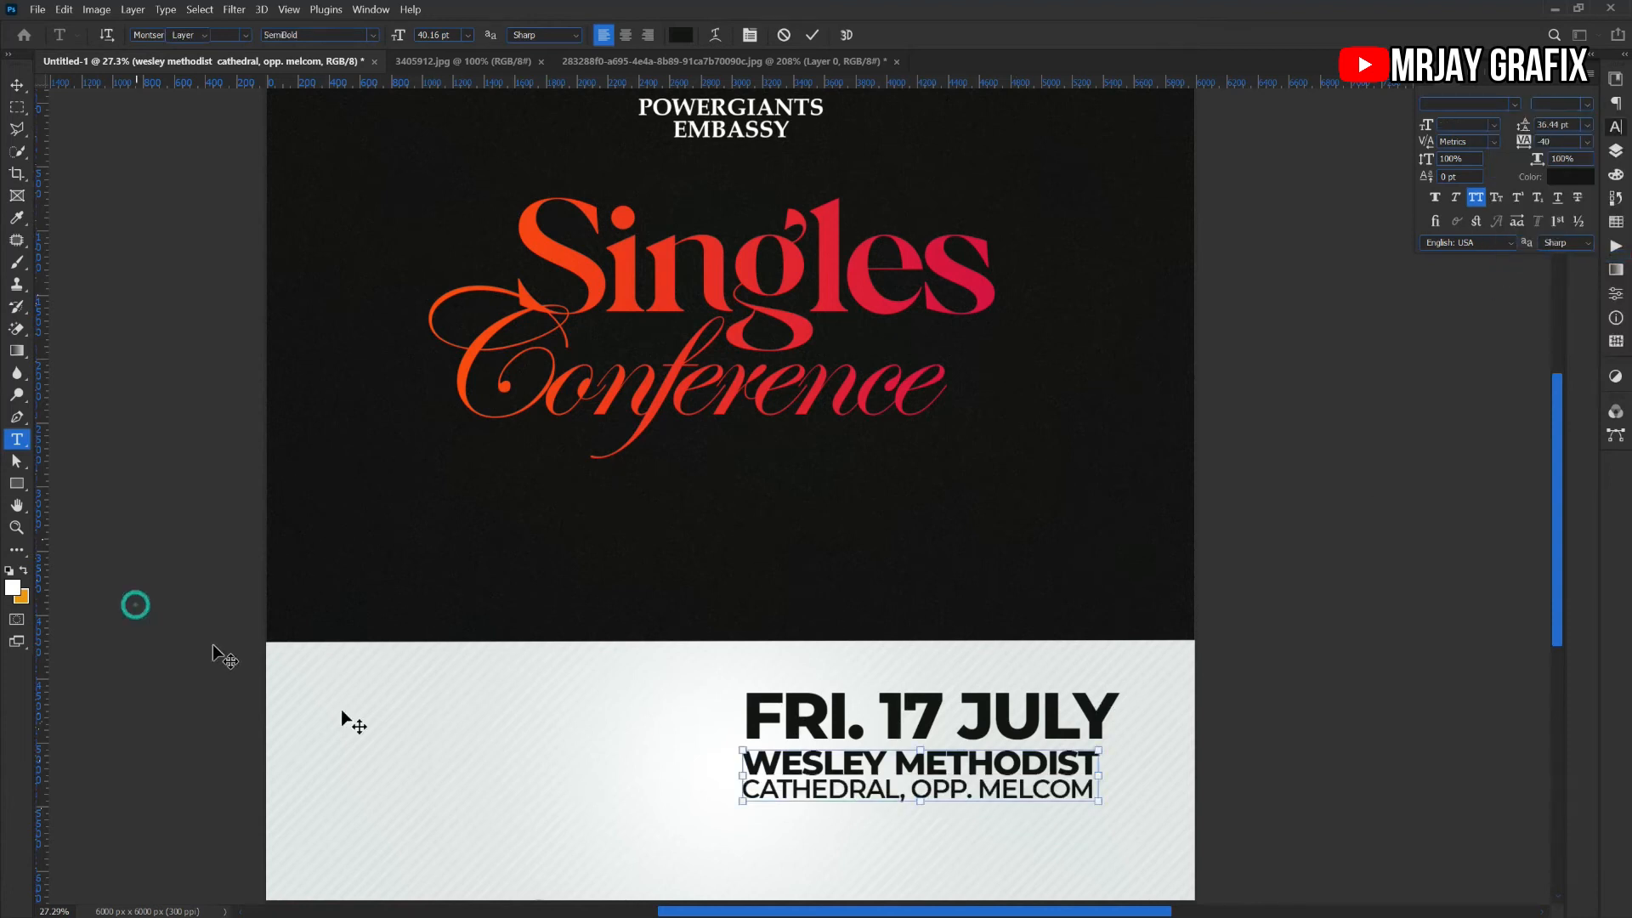
{"action": "key", "text": "v"}
{"action": "left_click", "coordinate": [889, 837]}
{"action": "left_click", "coordinate": [875, 736]}
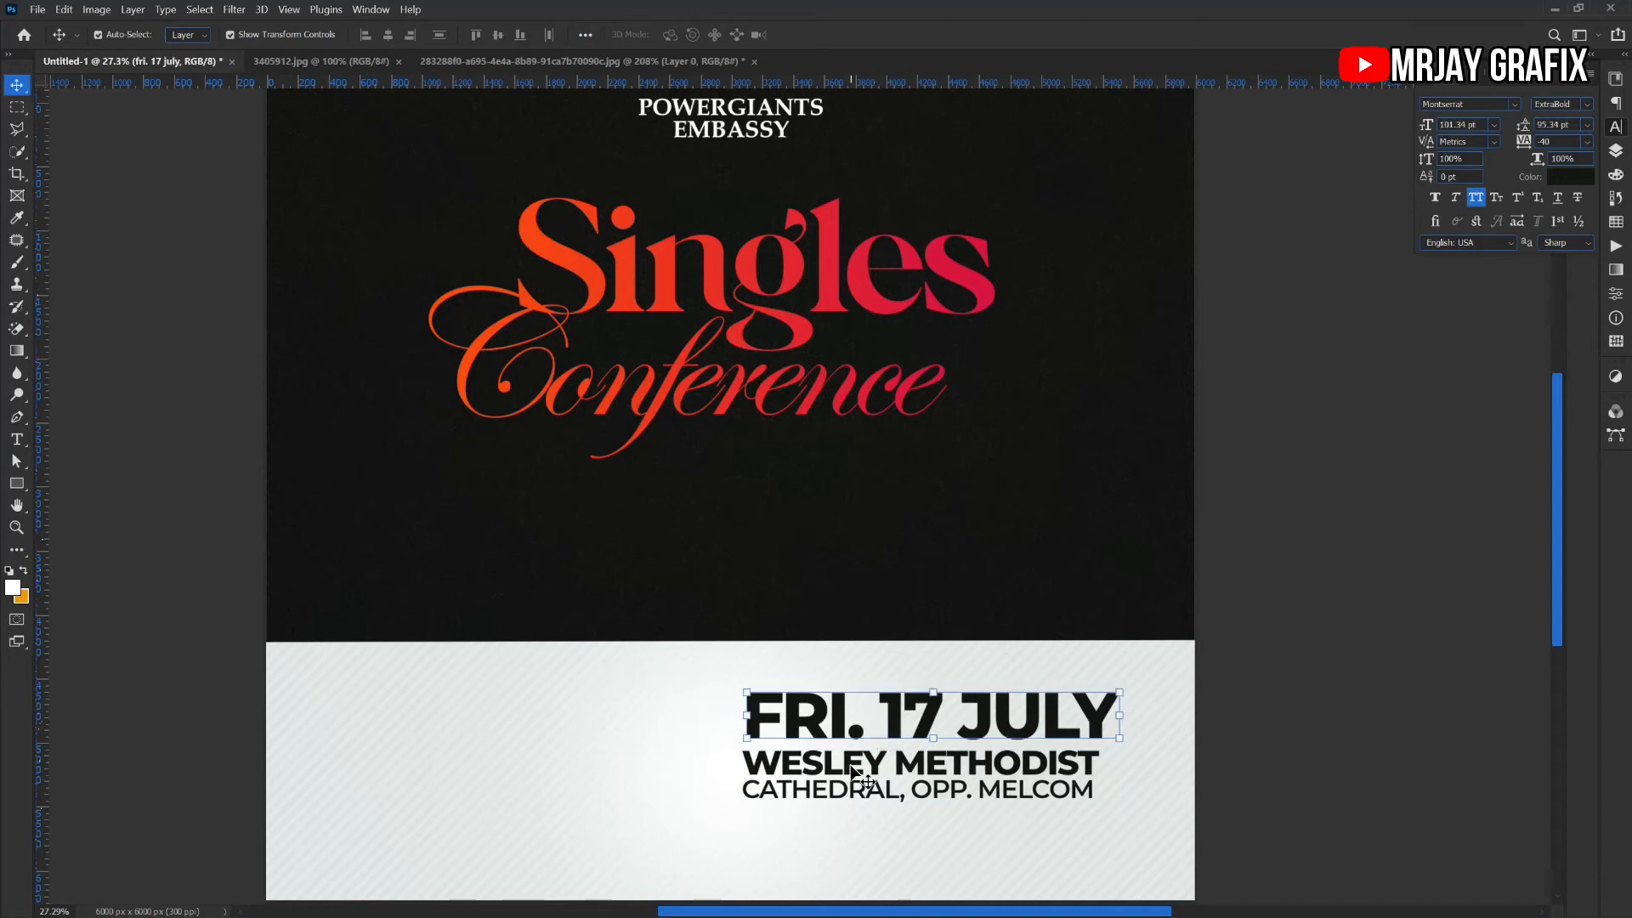
{"action": "left_click", "coordinate": [728, 770]}
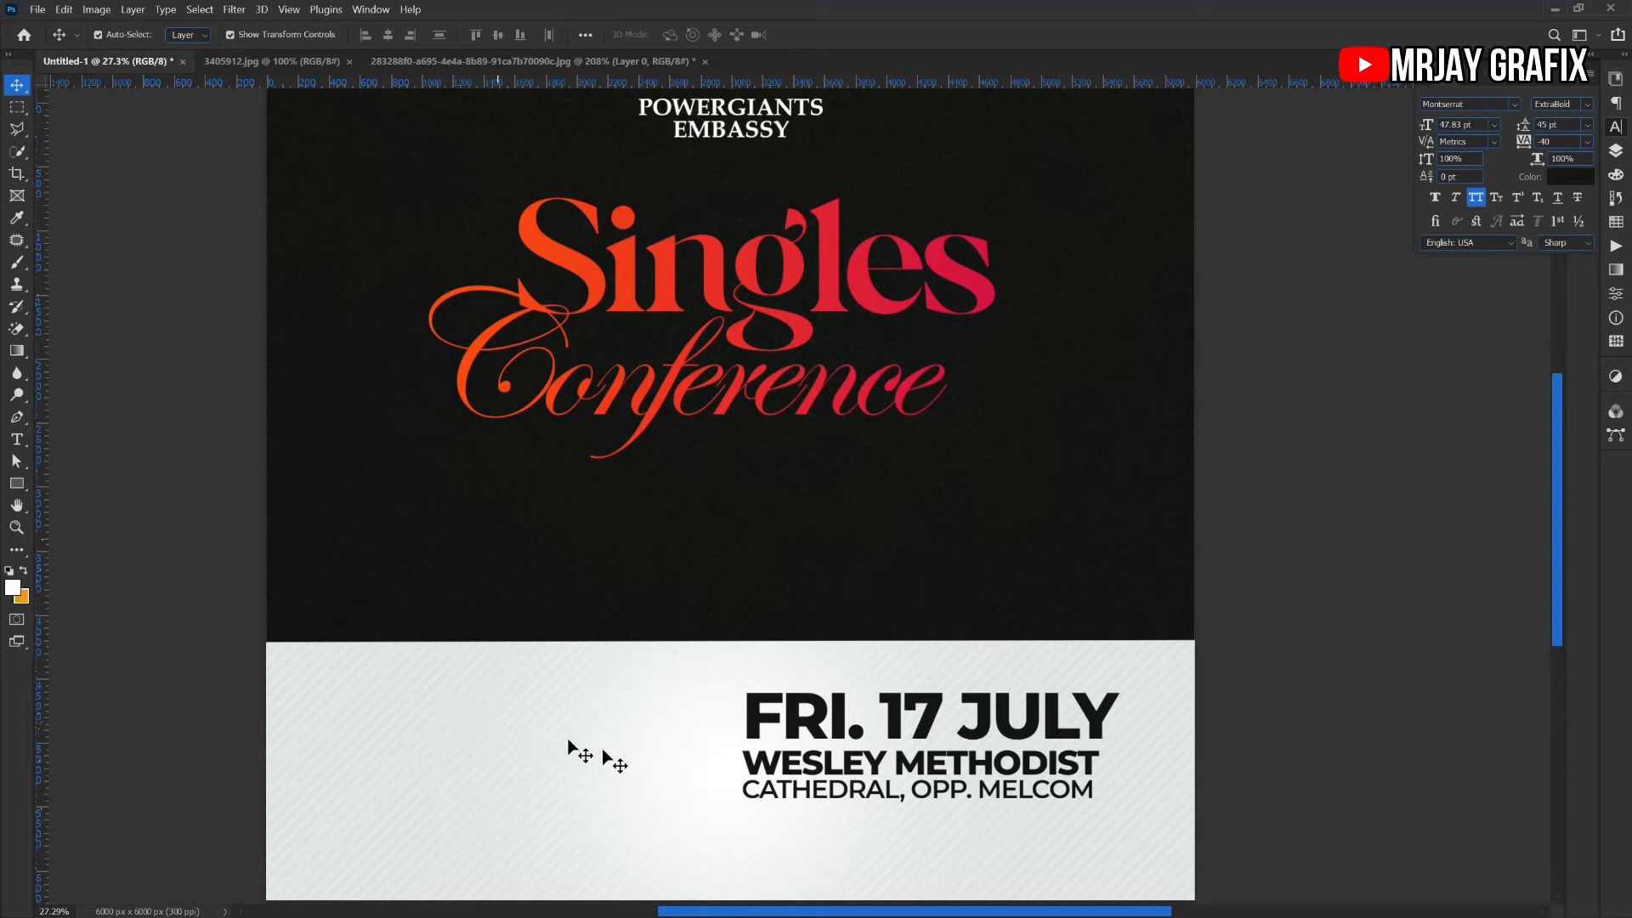
Draw a rectangle about 2339 × 390 px over the two-line venue text and place it one layer below the text
{"action": "left_click", "coordinate": [755, 768]}
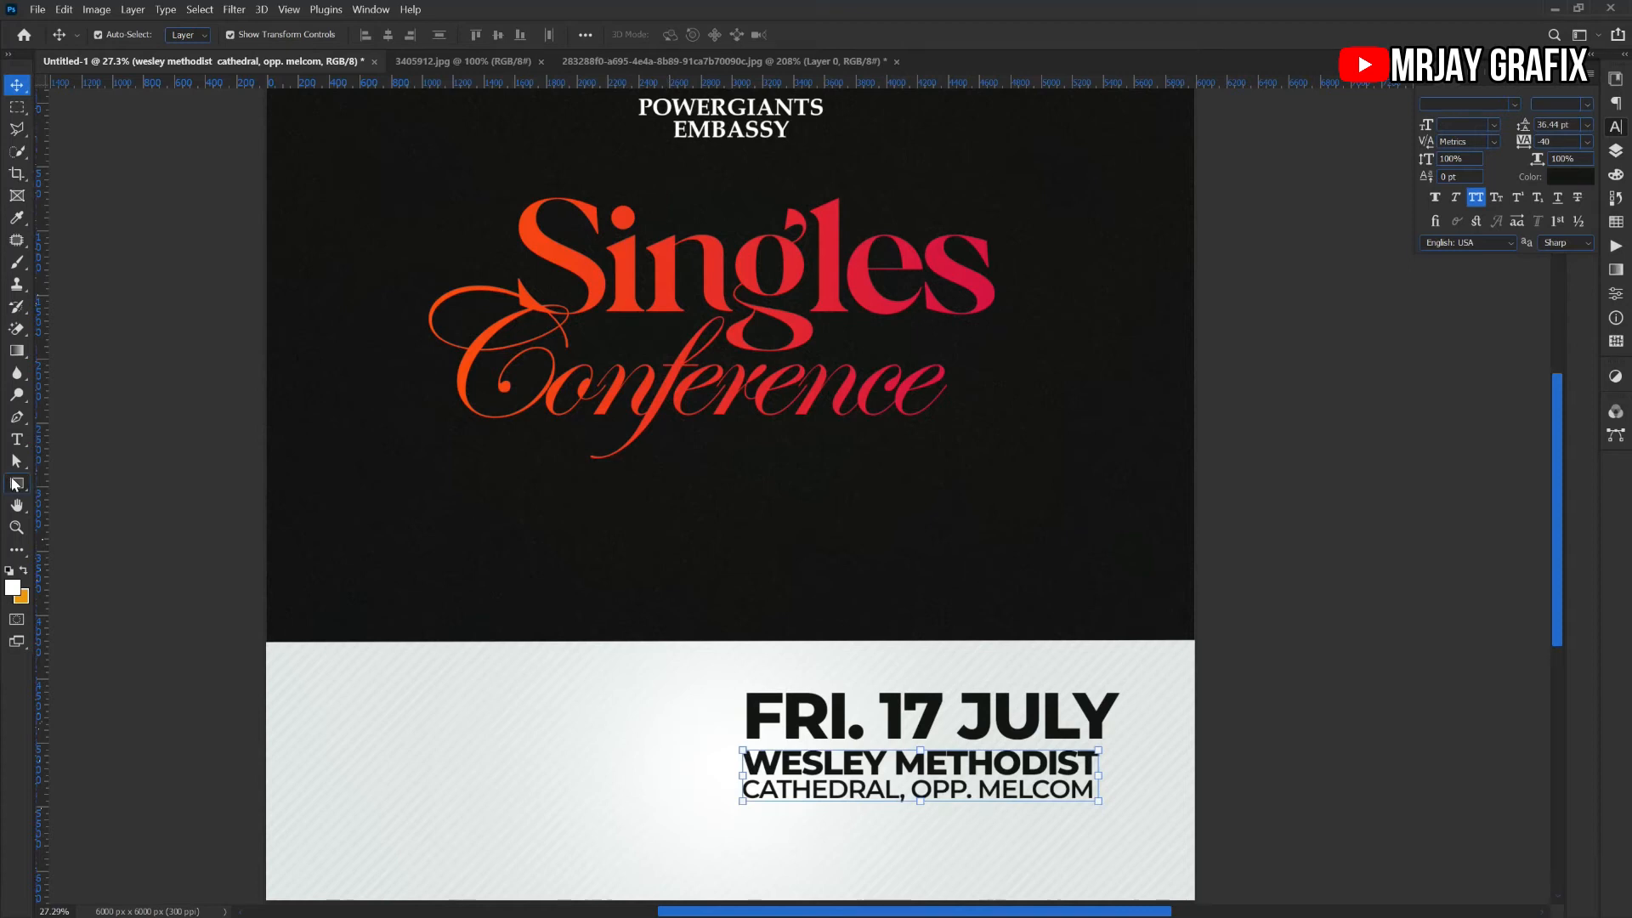
{"action": "left_click", "coordinate": [15, 483]}
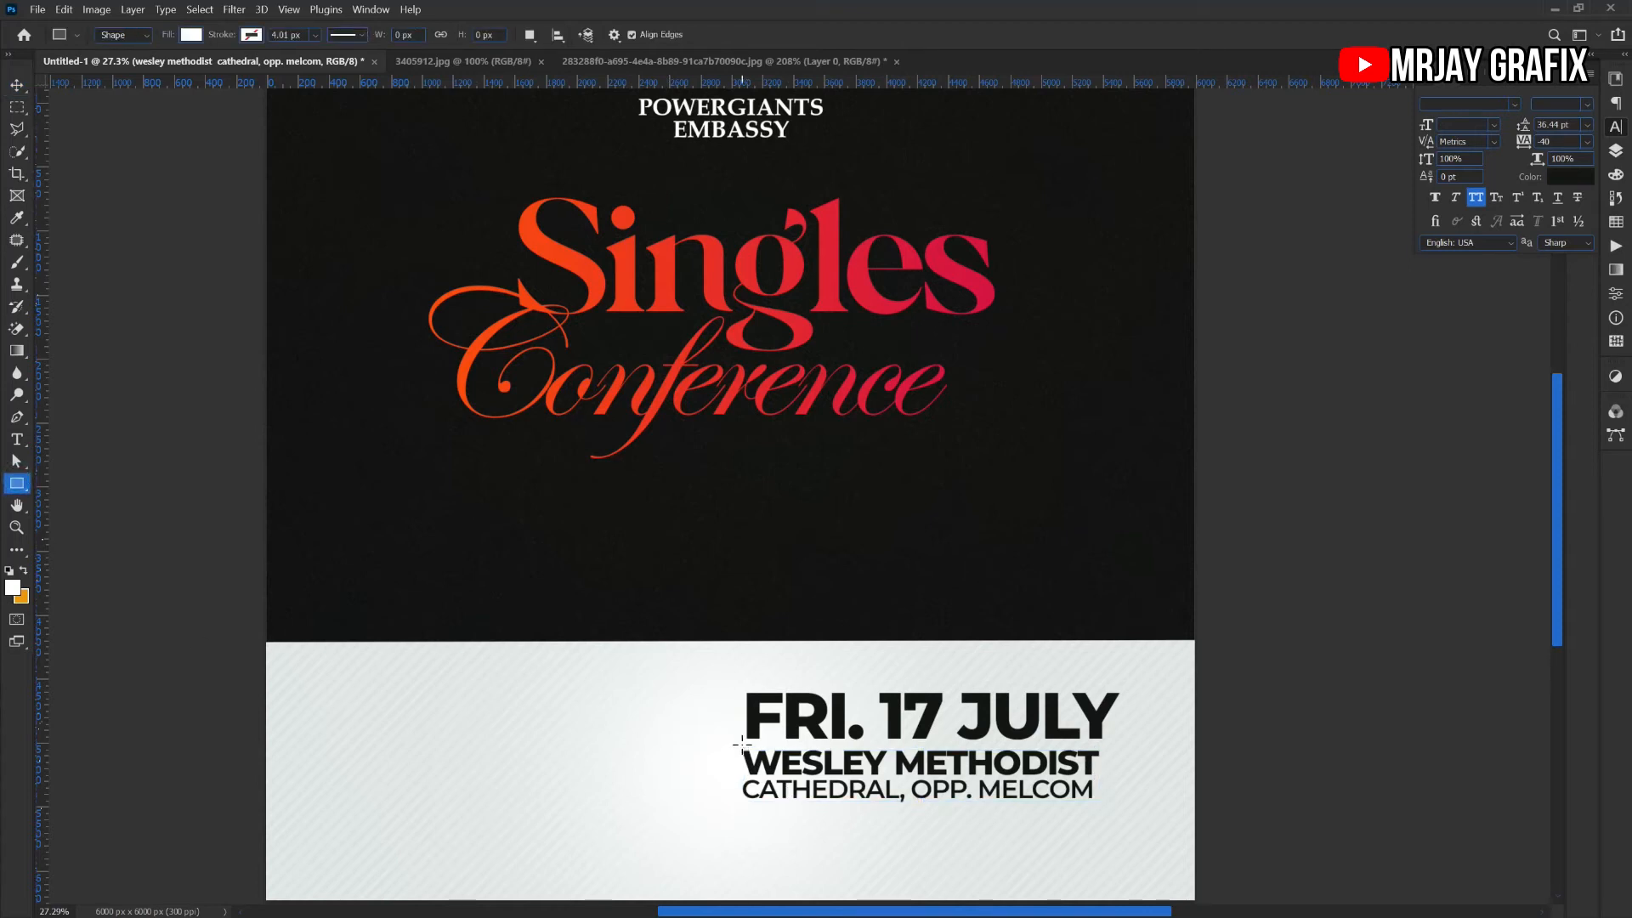
{"action": "left_click_drag", "start_coordinate": [742, 744], "coordinate": [1104, 804]}
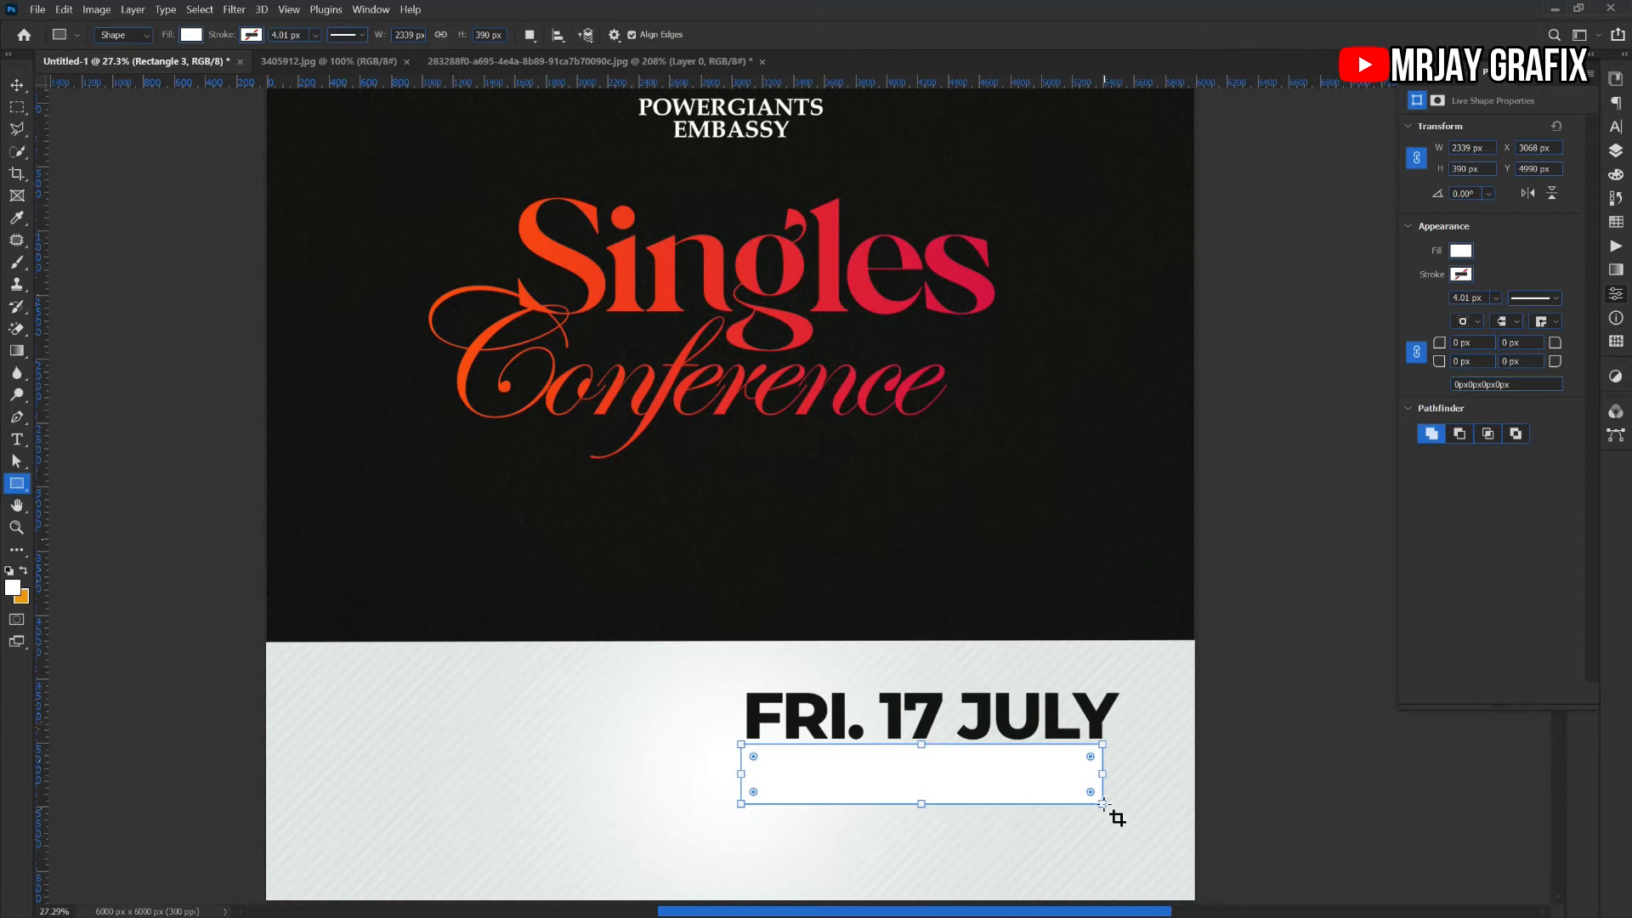
{"action": "key", "text": "c"}
{"action": "key", "text": "ctrl+bracketleft"}
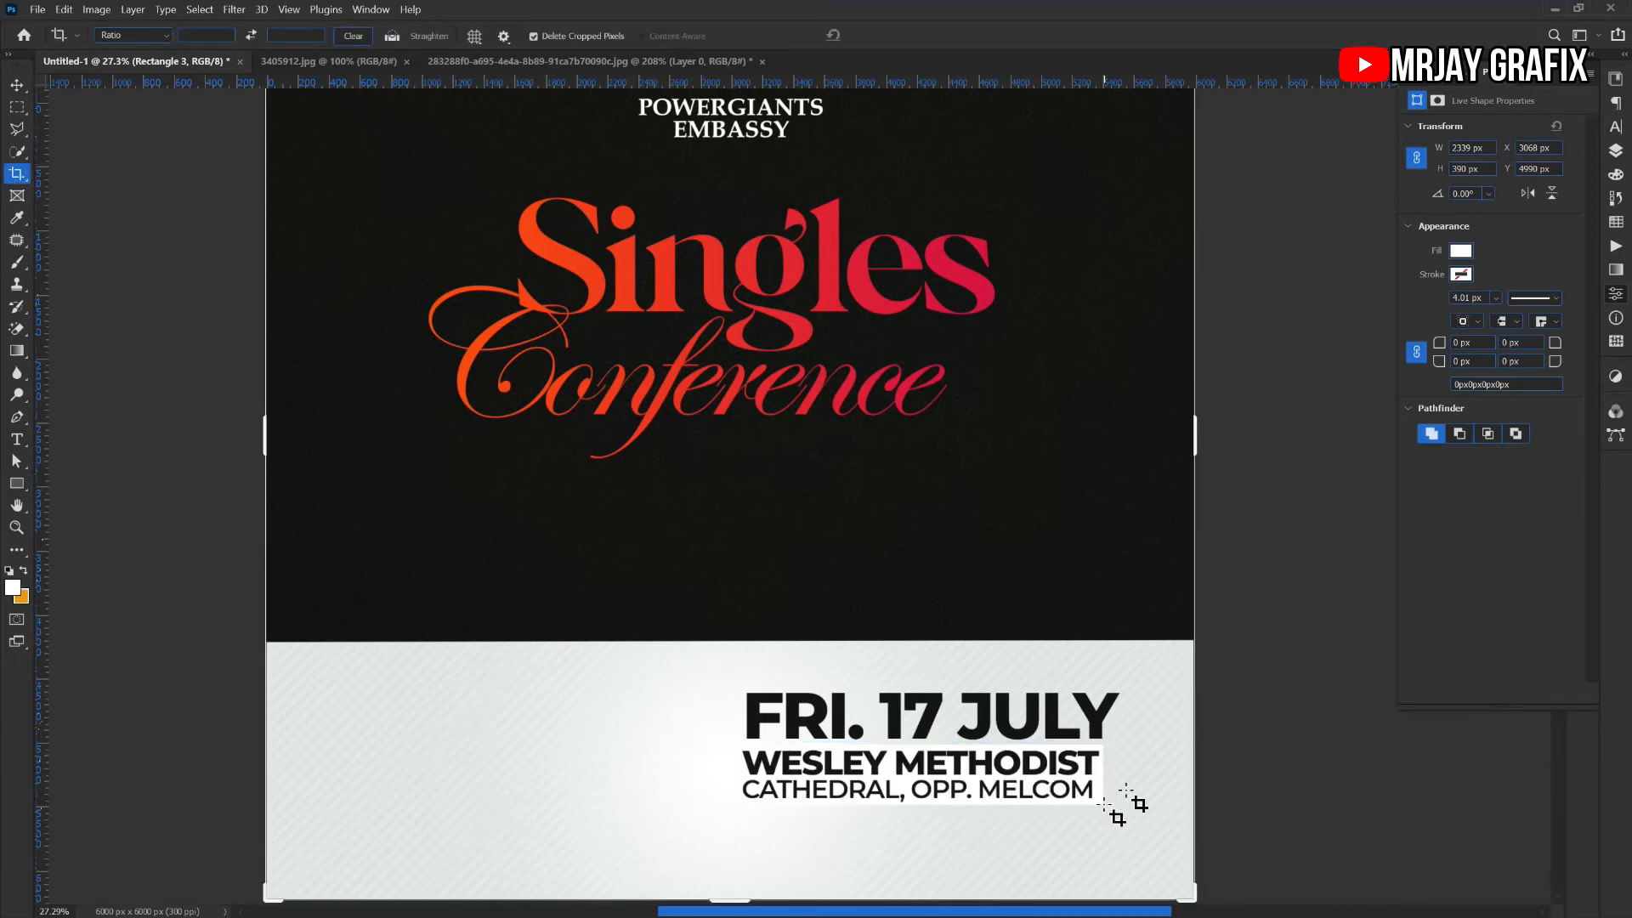
Fill the rectangle behind the venue text with the recently used orange, after trying the crimson
{"action": "left_click", "coordinate": [1462, 253]}
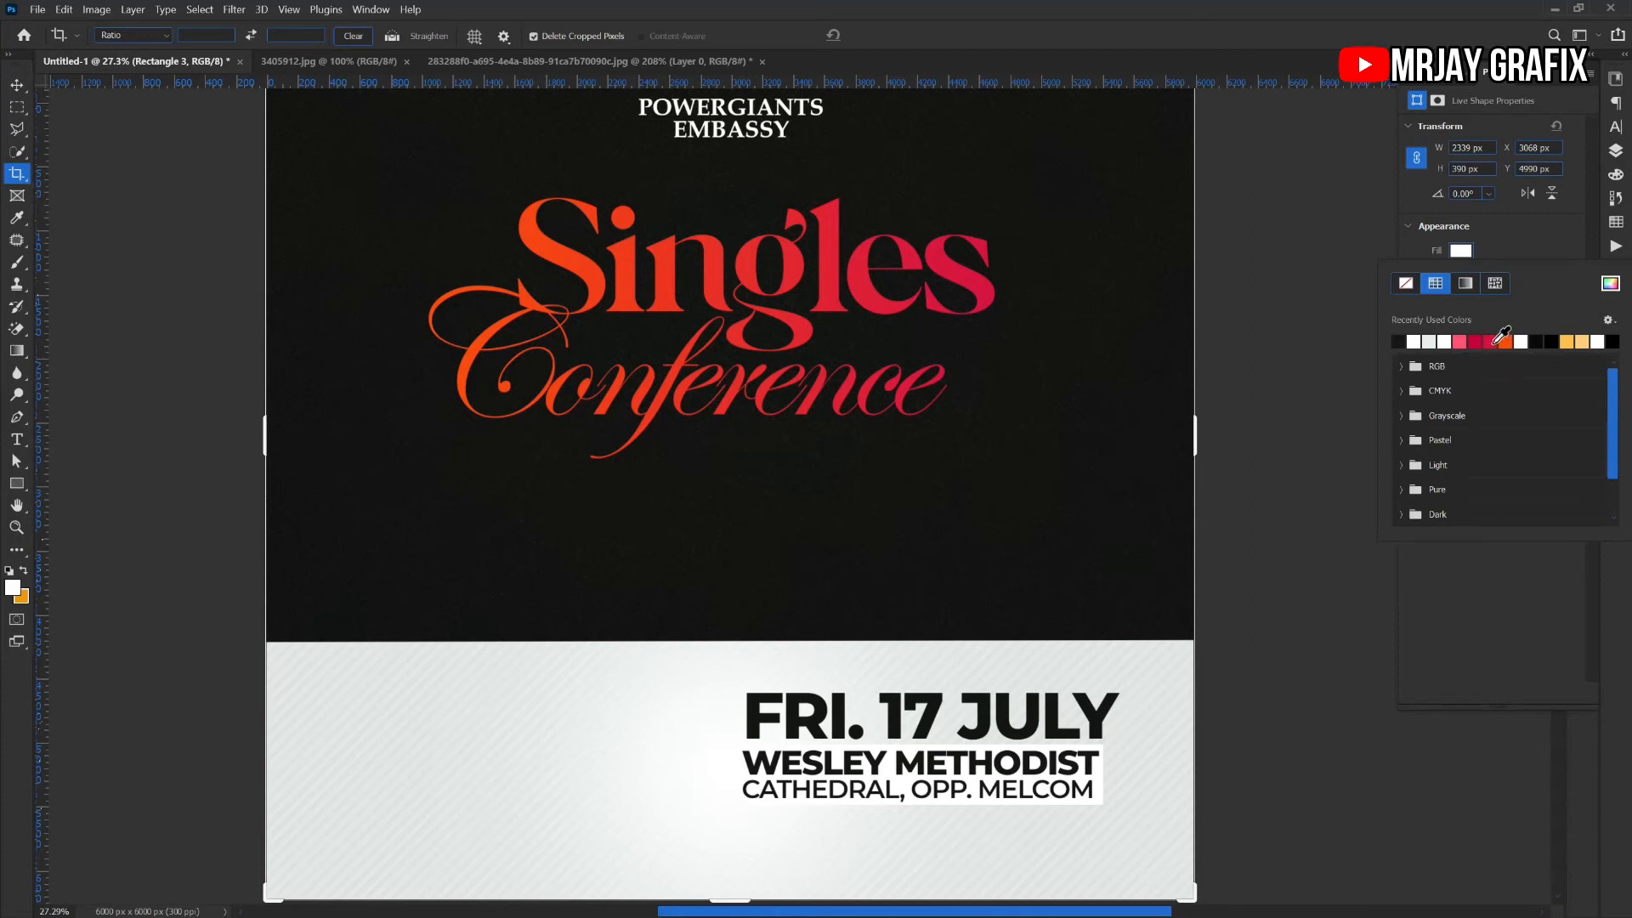
{"action": "left_click", "coordinate": [1492, 342]}
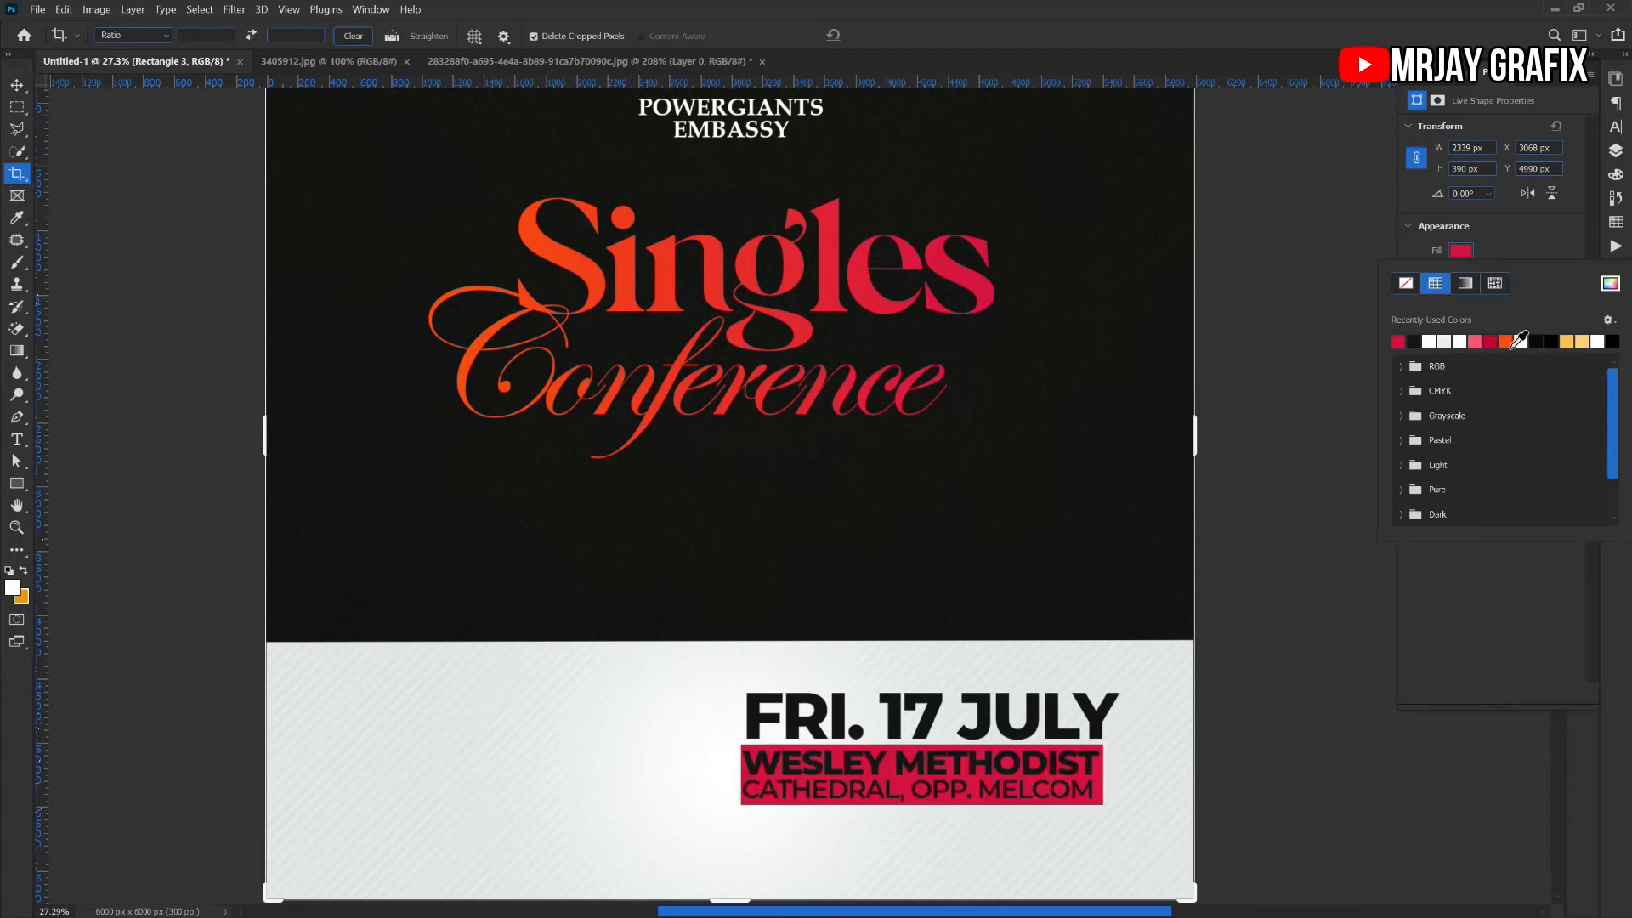
{"action": "left_click", "coordinate": [1506, 343]}
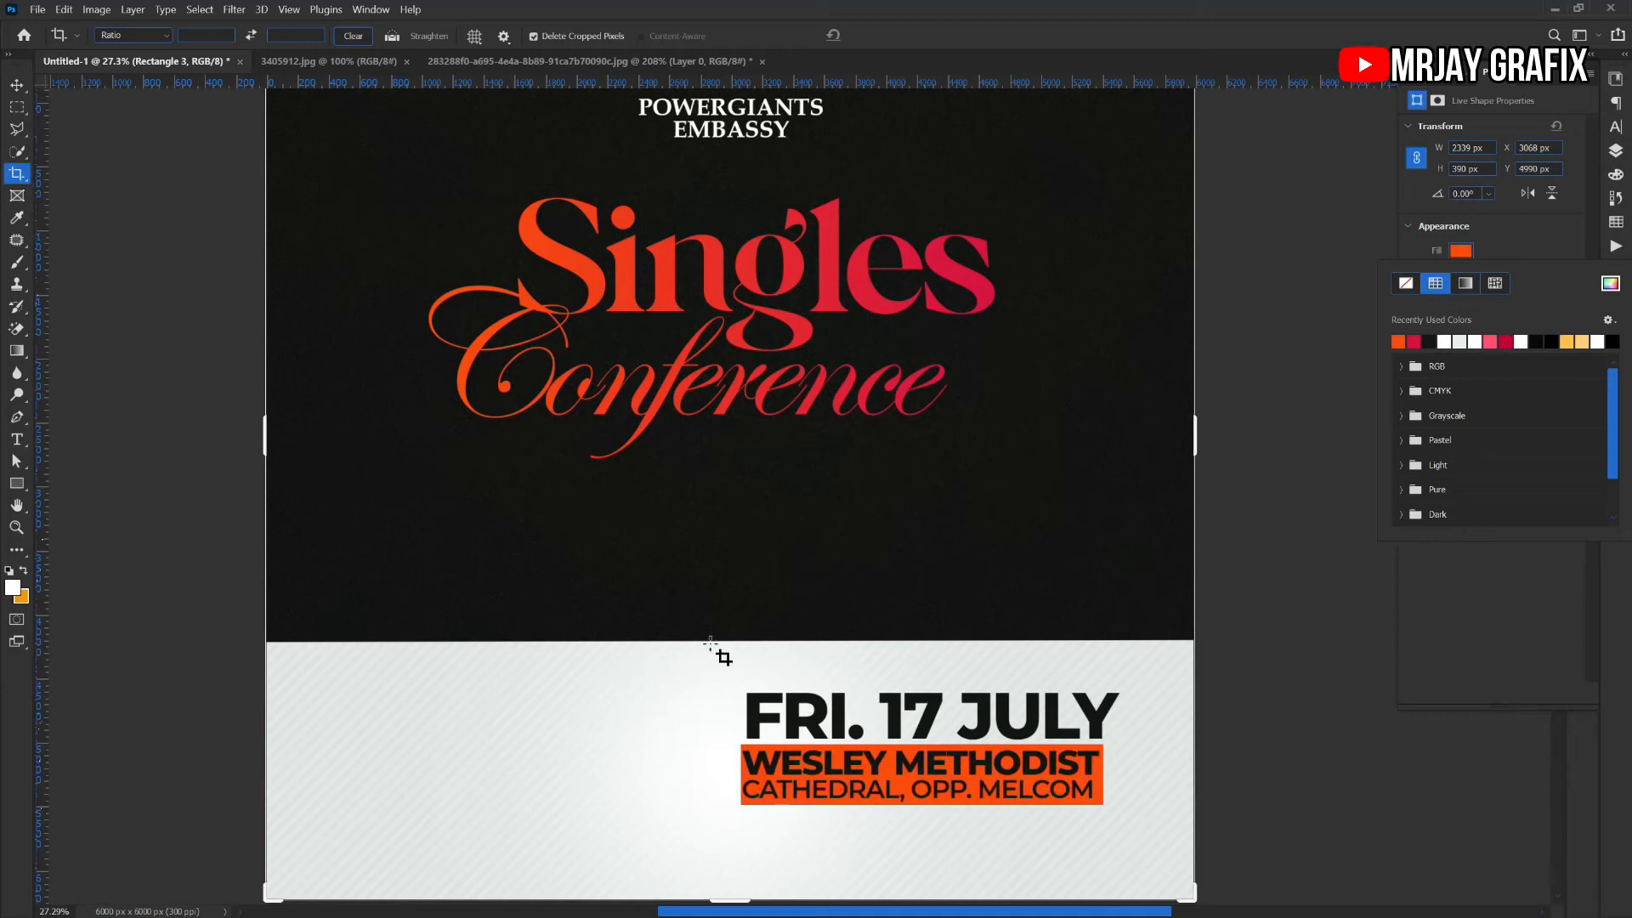
{"action": "left_click", "coordinate": [16, 85]}
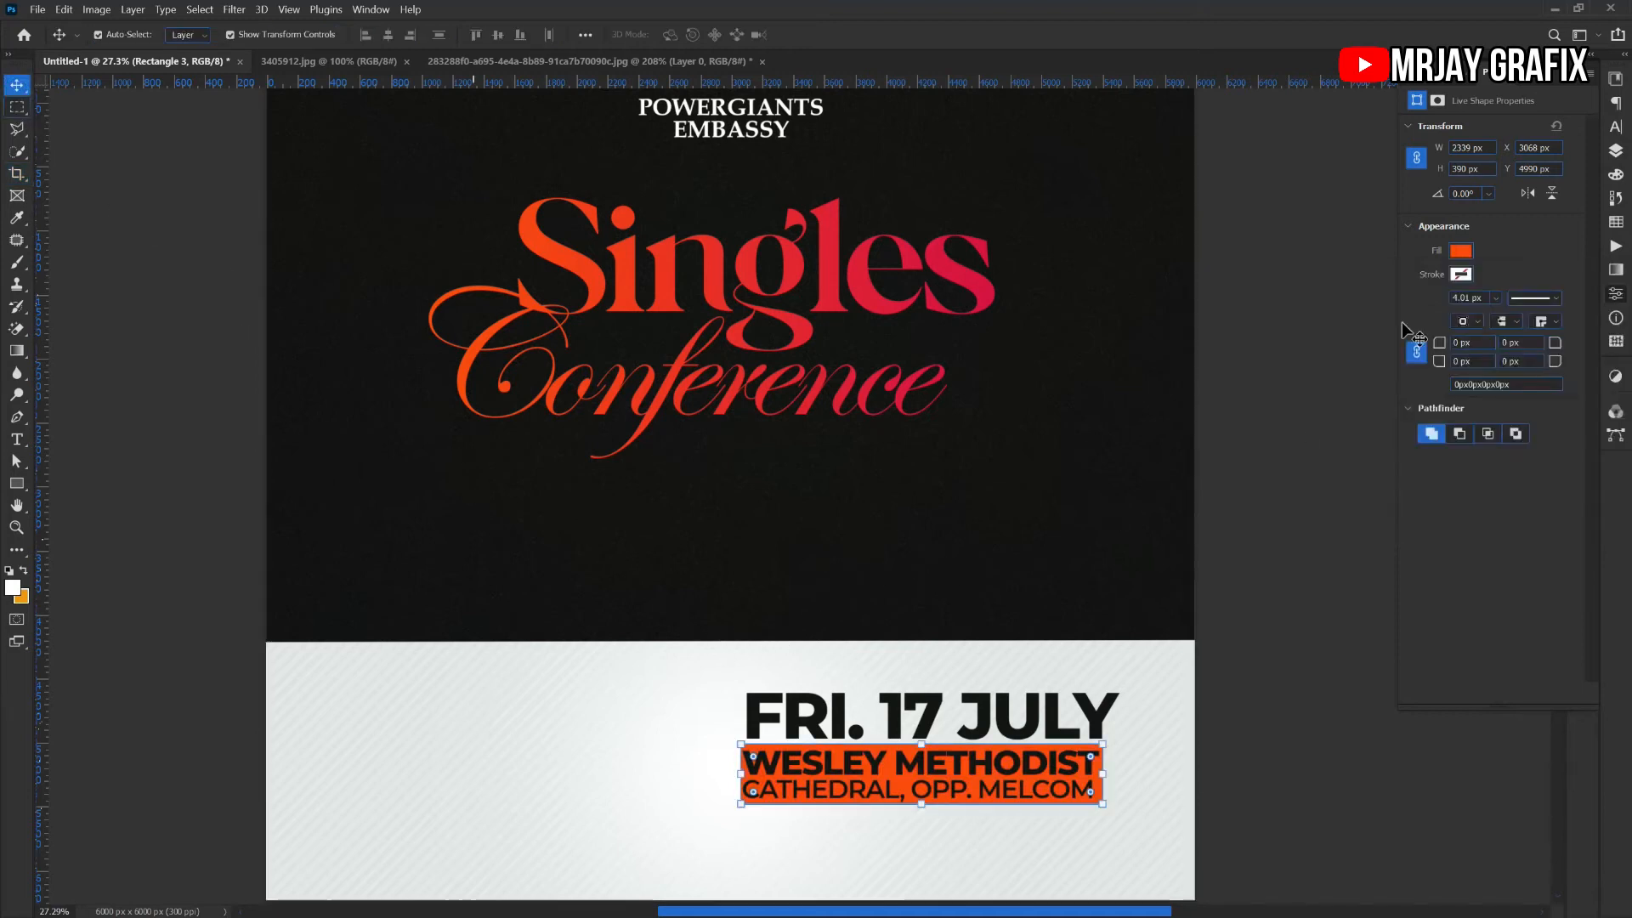
Add a linear orange-to-crimson Gradient Overlay at a 0° angle to the rectangle behind the venue text
{"action": "left_click", "coordinate": [1616, 150]}
{"action": "right_click", "coordinate": [1559, 245]}
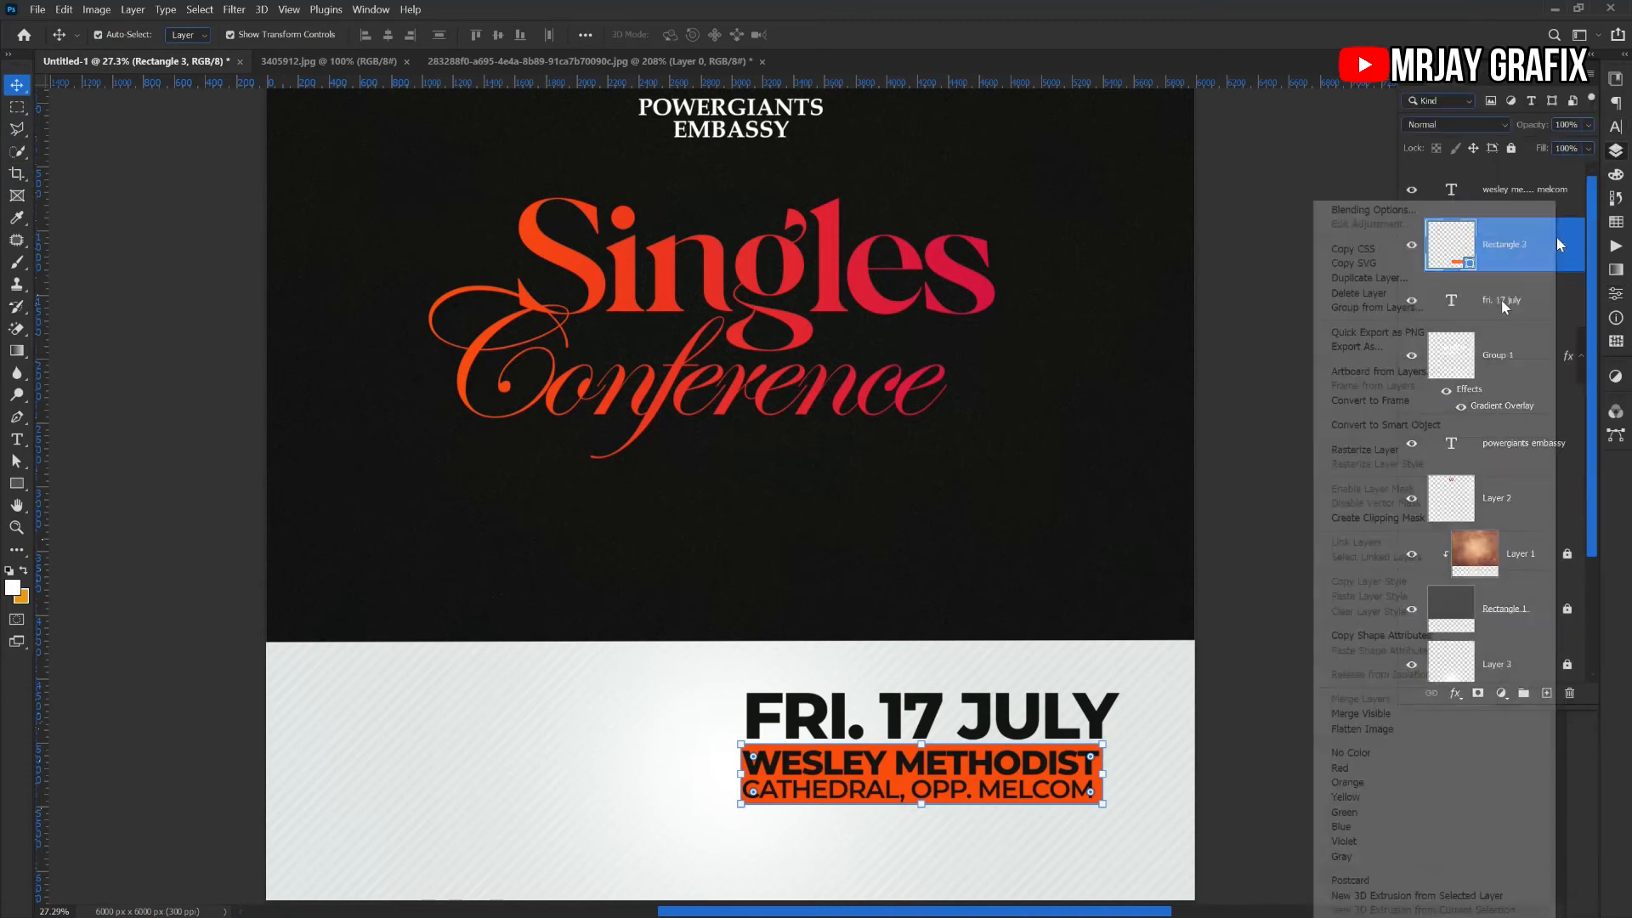
{"action": "left_click", "coordinate": [1292, 626]}
{"action": "left_click", "coordinate": [1455, 693]}
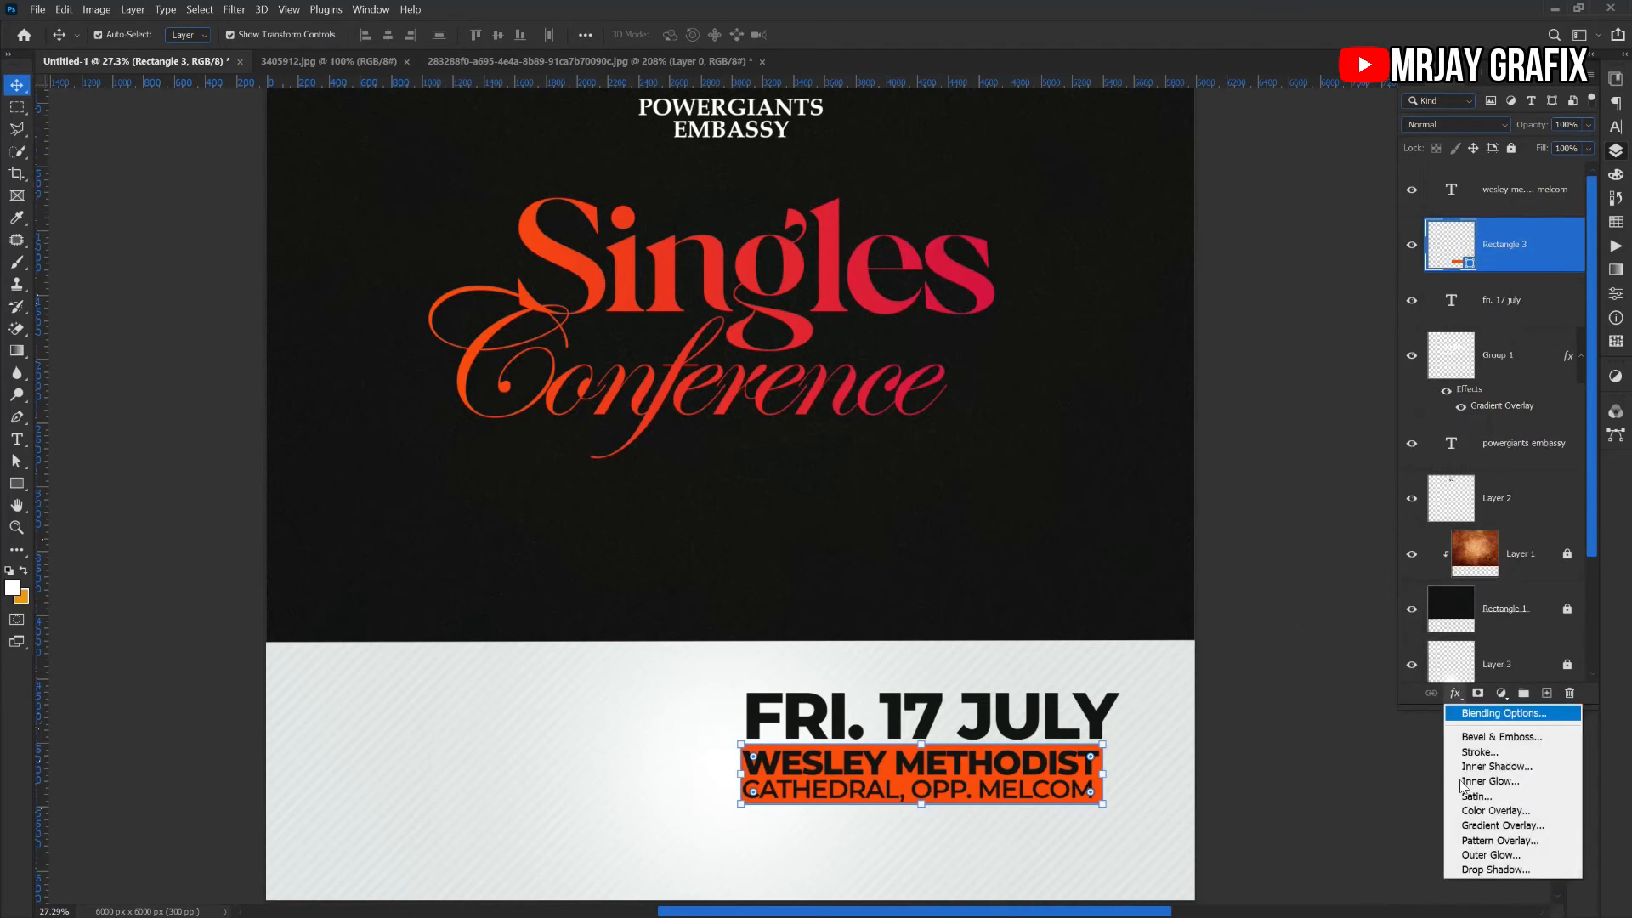
{"action": "left_click", "coordinate": [1470, 824]}
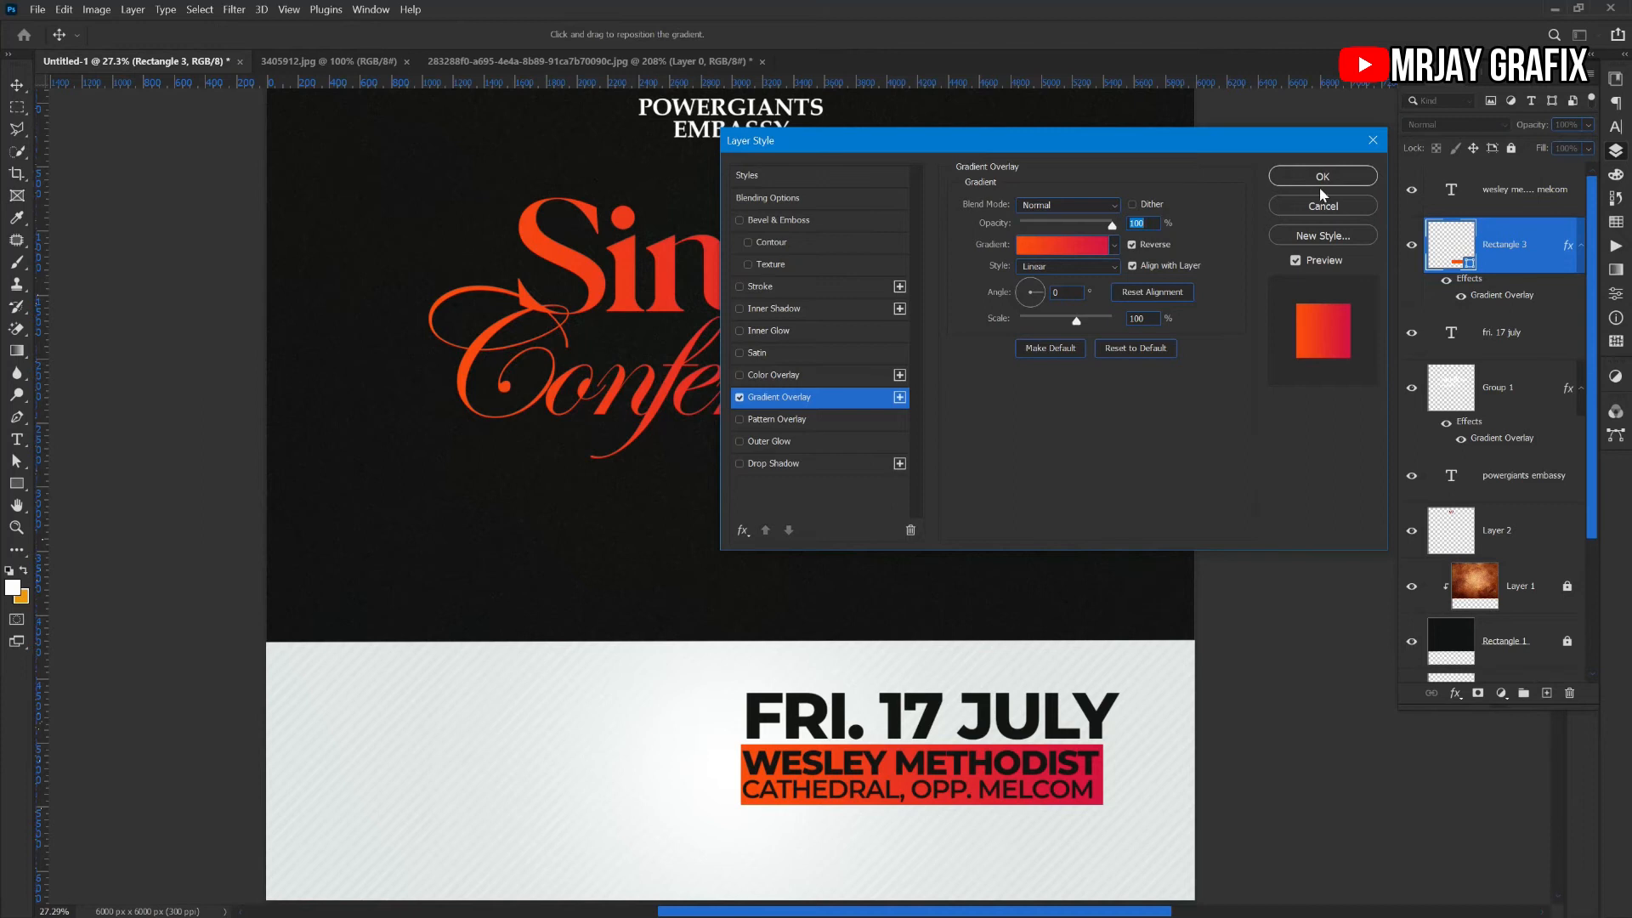
{"action": "left_click", "coordinate": [1318, 181]}
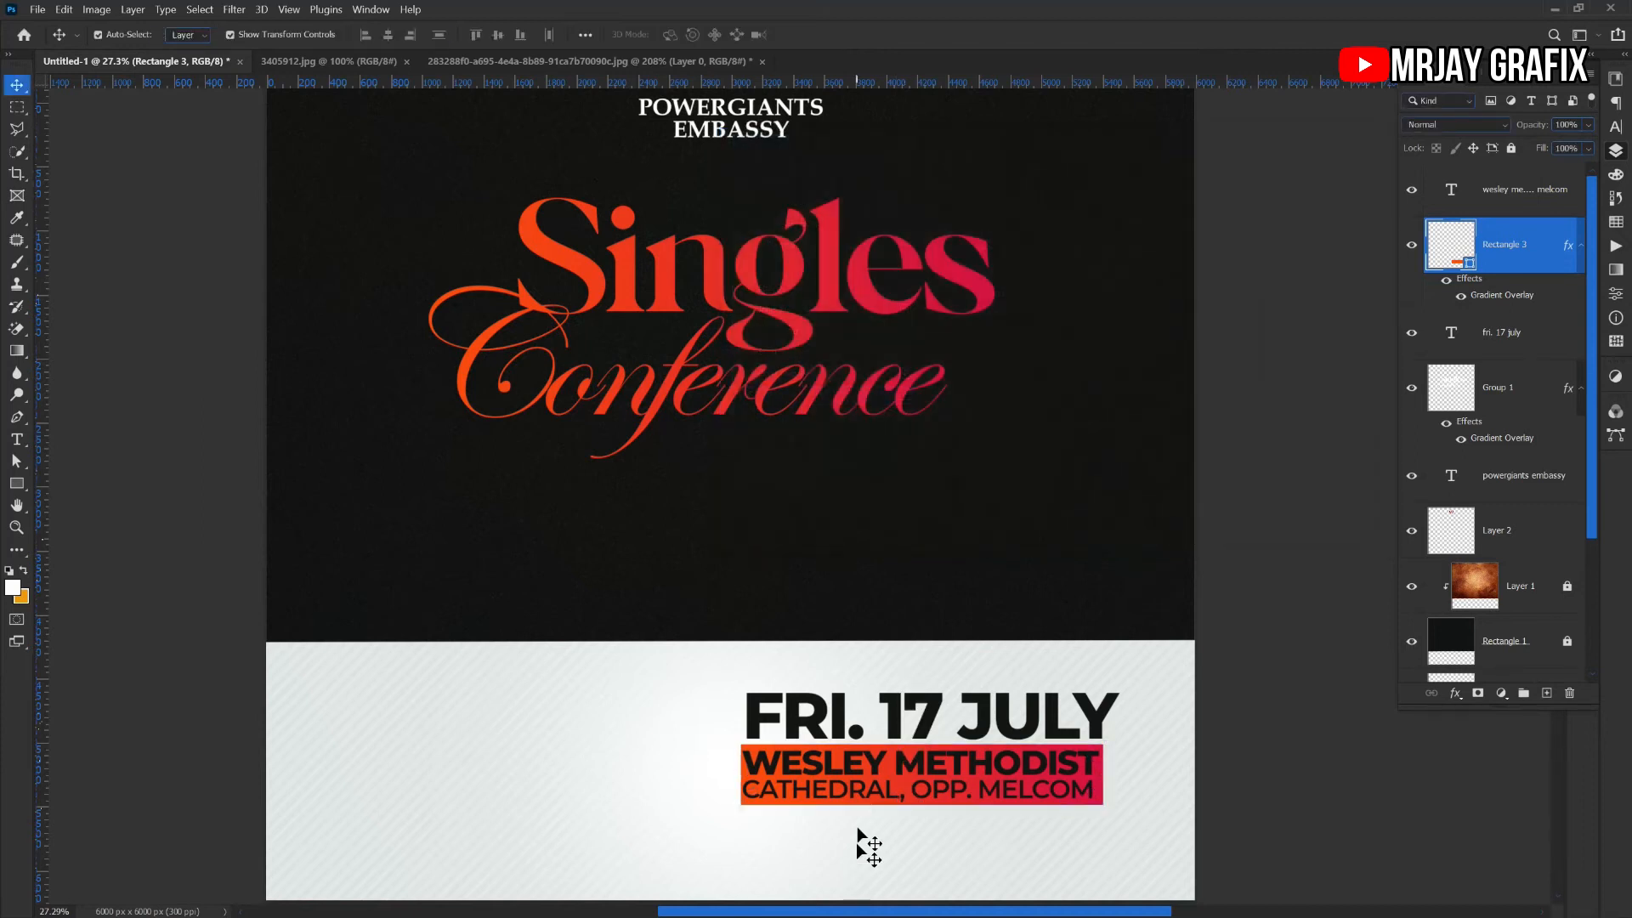
Recolor the venue text to off-white f9faf9, sampled from the light background beside it
{"action": "left_click", "coordinate": [867, 799]}
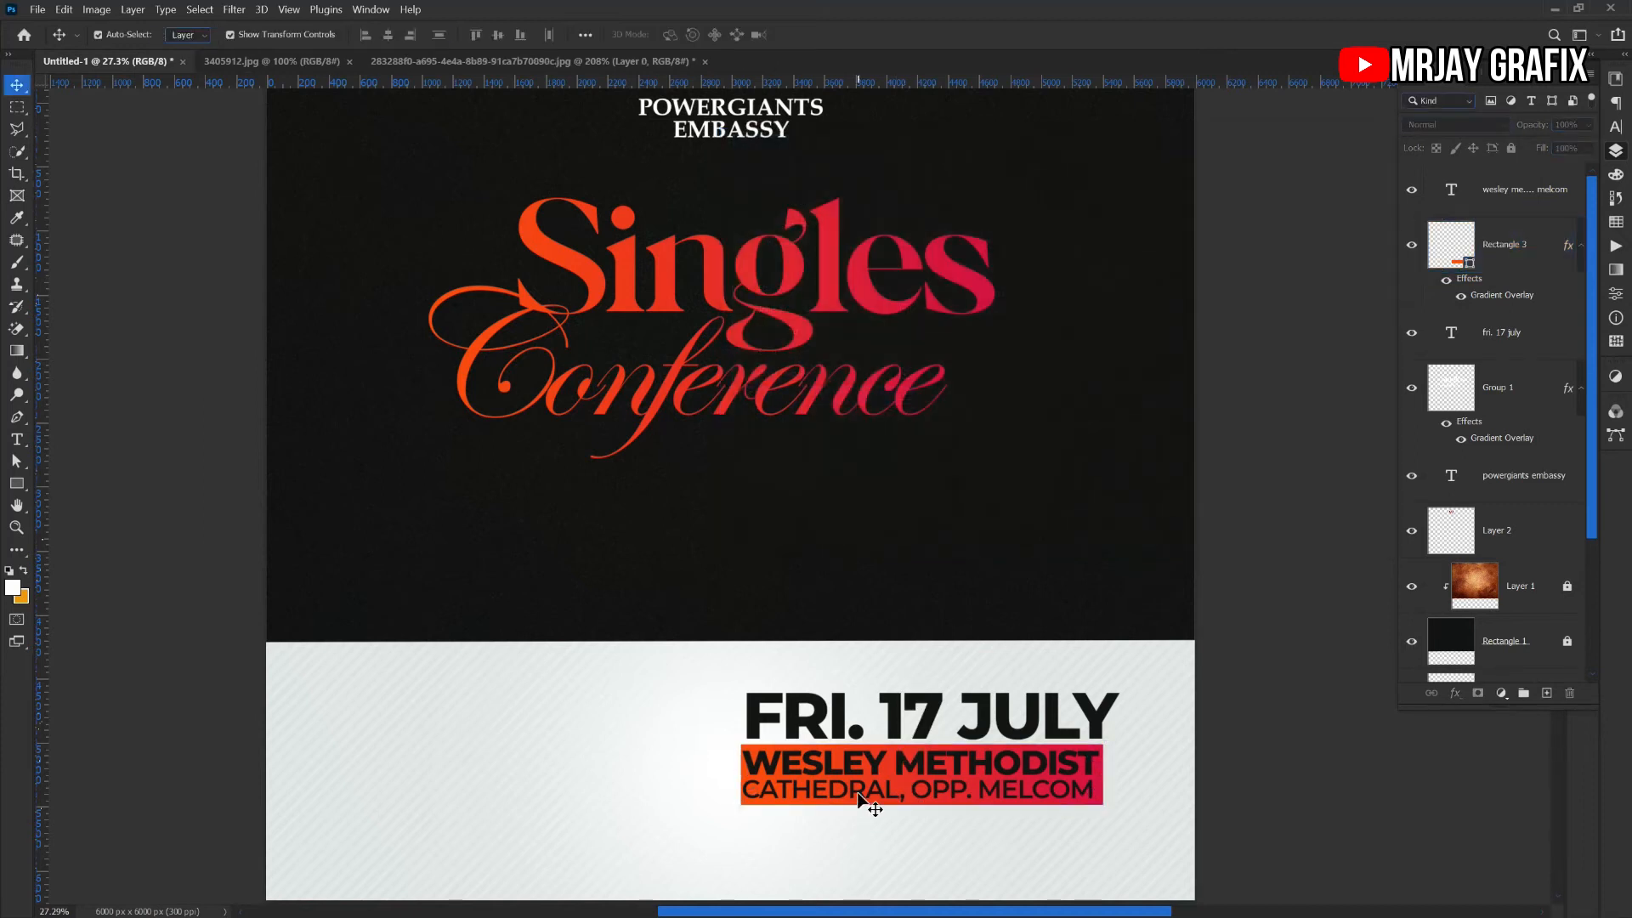
{"action": "left_click", "coordinate": [1614, 128]}
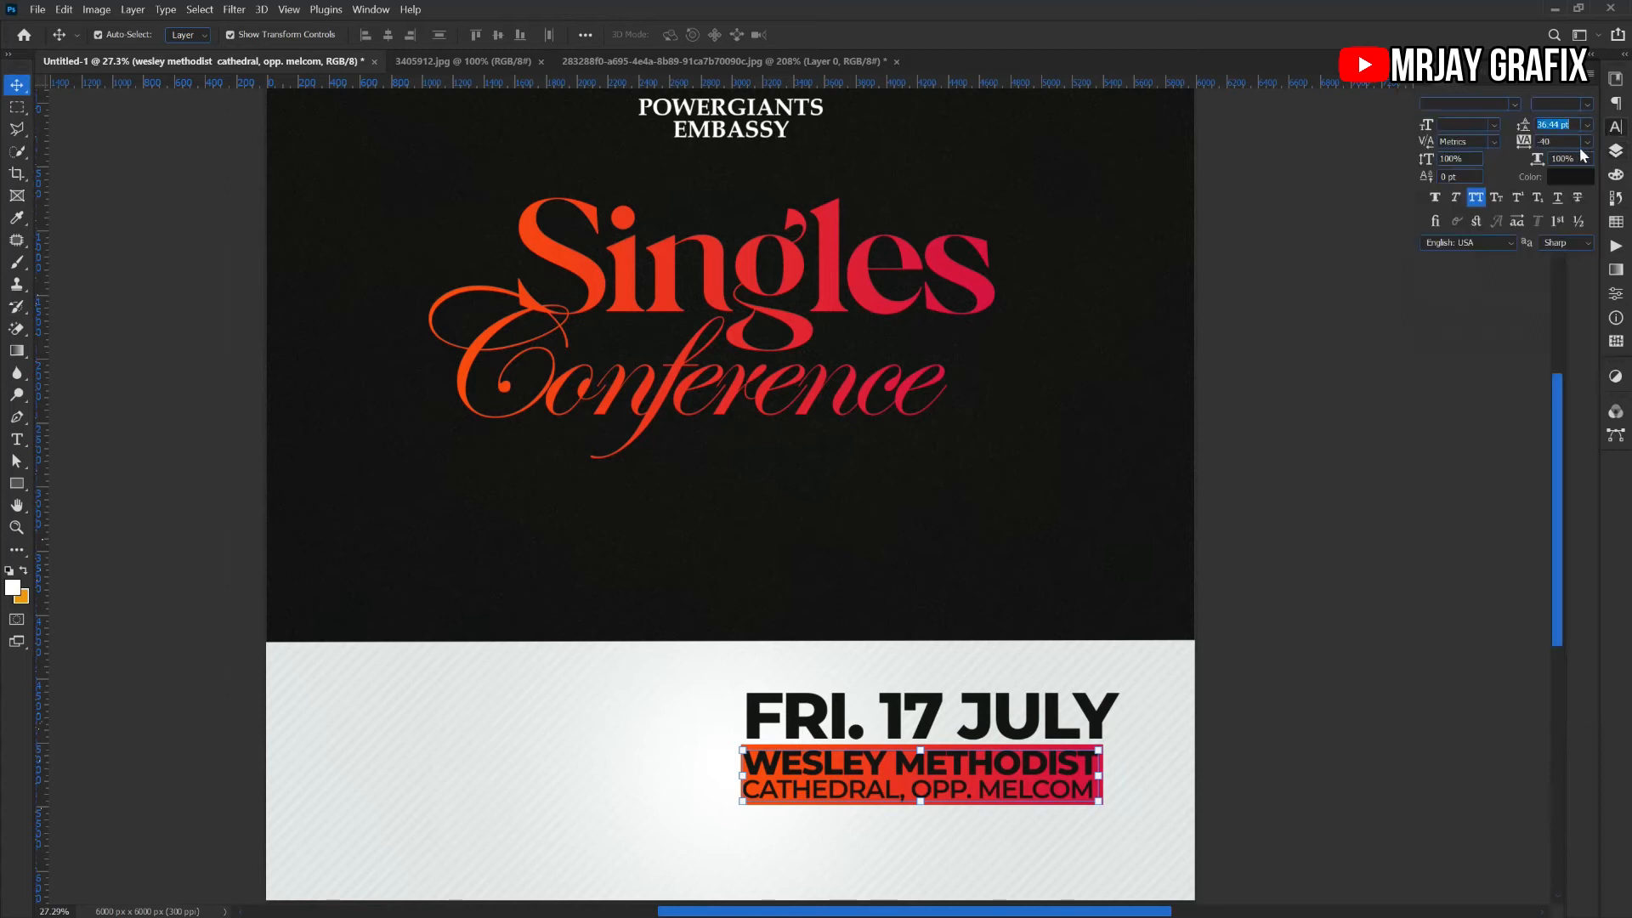
{"action": "left_click", "coordinate": [1560, 178]}
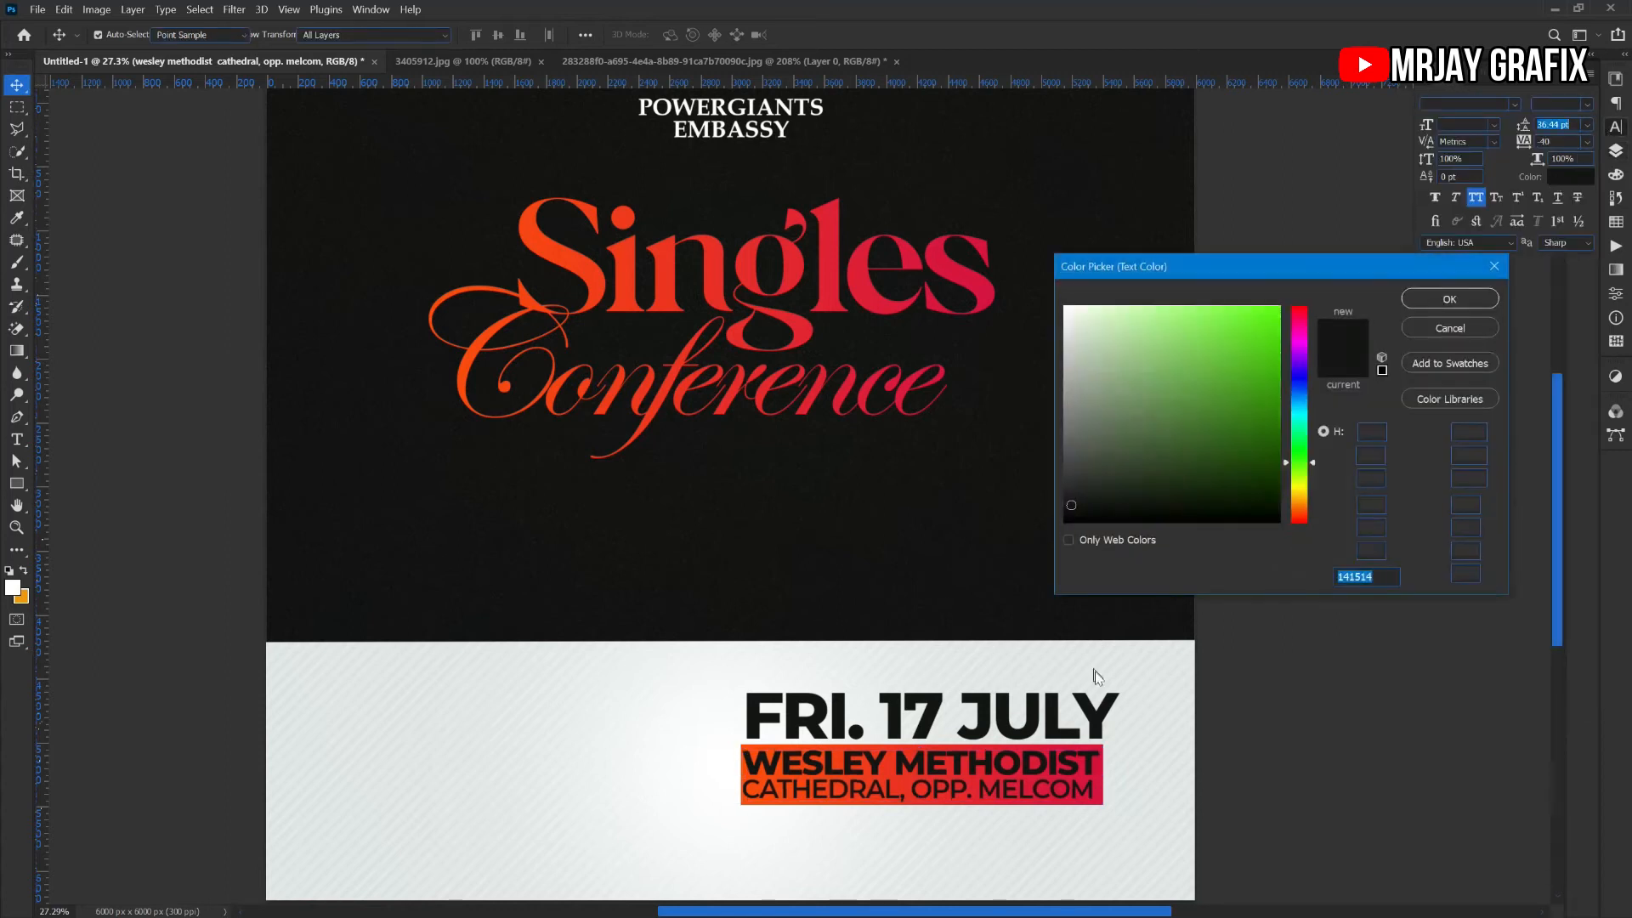
{"action": "left_click", "coordinate": [656, 775]}
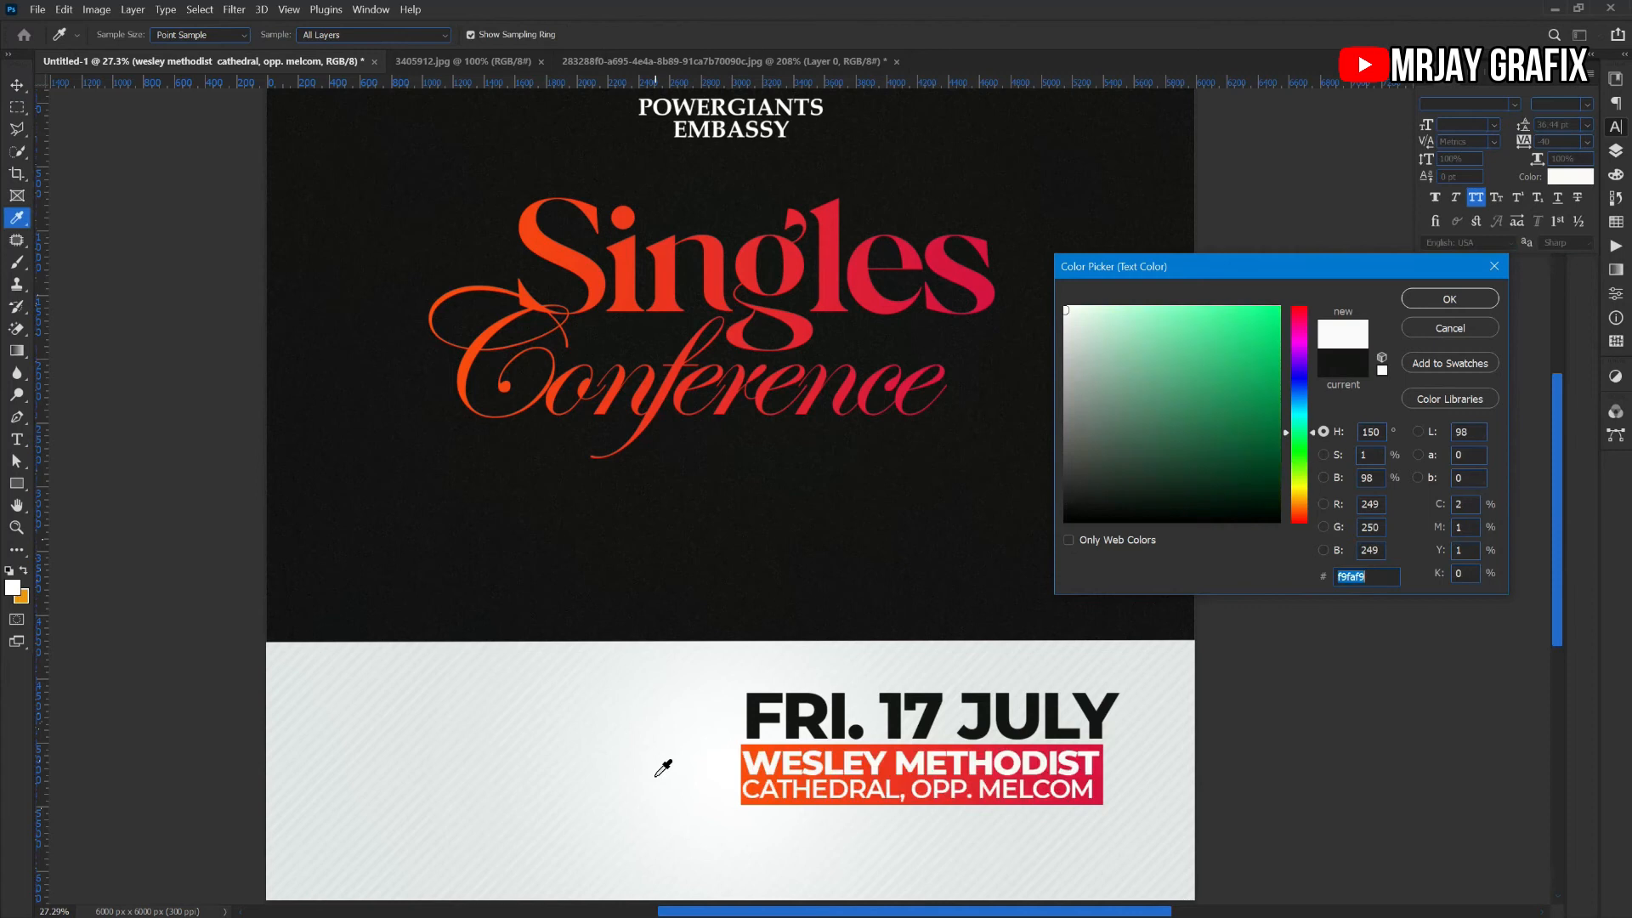
{"action": "left_click", "coordinate": [1444, 299]}
{"action": "left_click", "coordinate": [643, 841]}
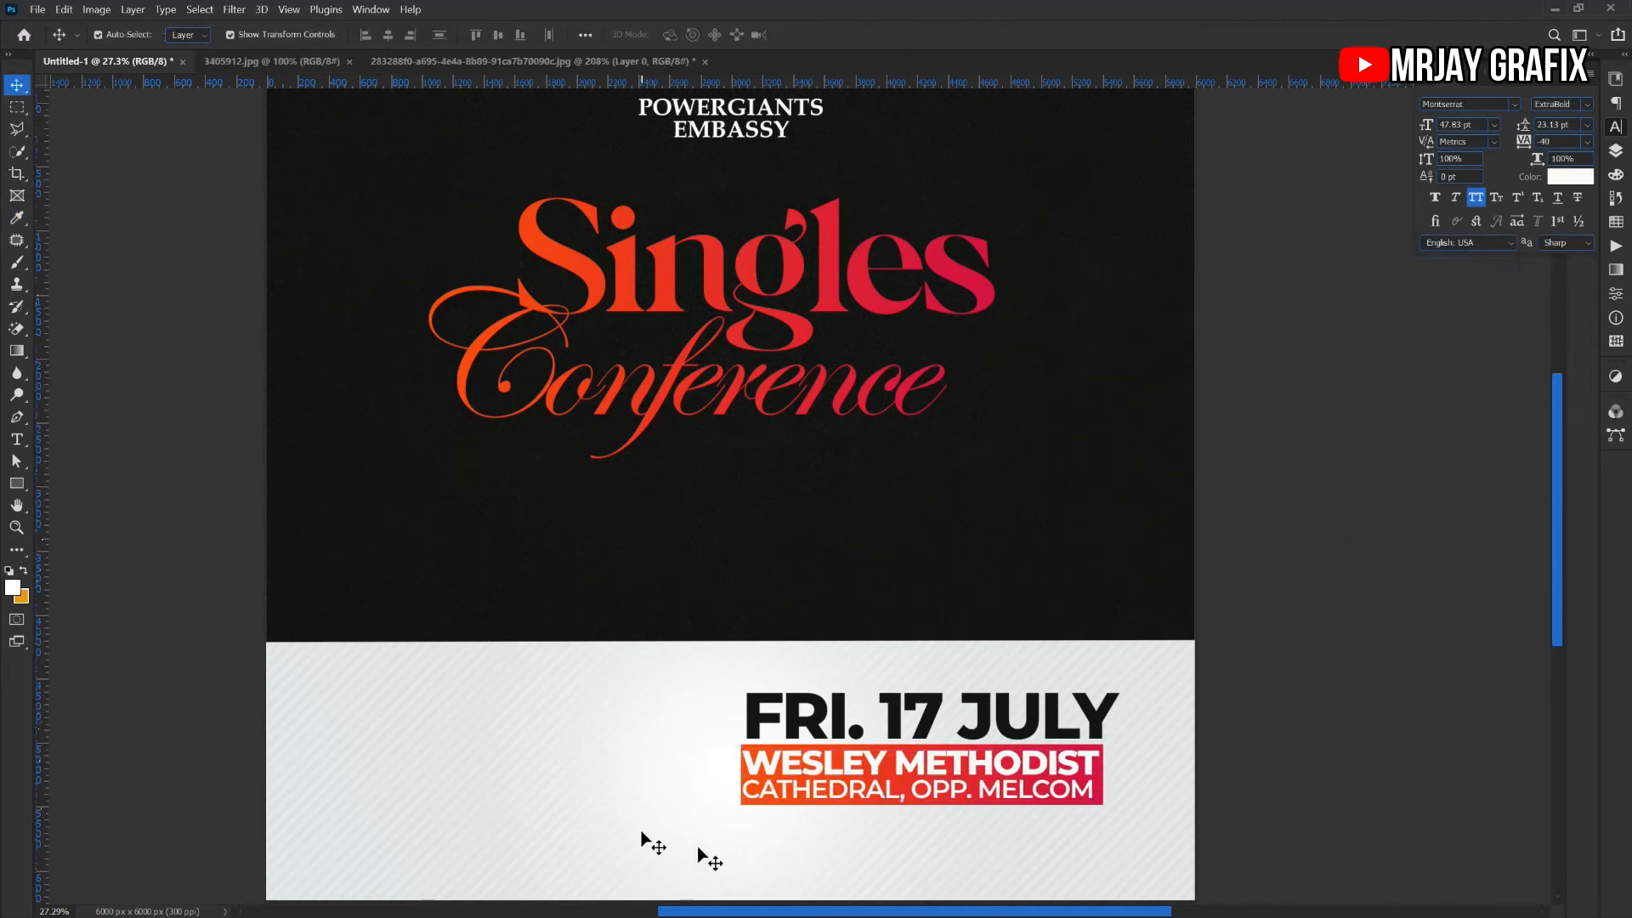
Try several opacity levels on the FRI. 17 JULY text and set it to 80%
{"action": "scroll", "coordinate": [774, 851], "scroll_direction": "down", "scroll_amount": 2}
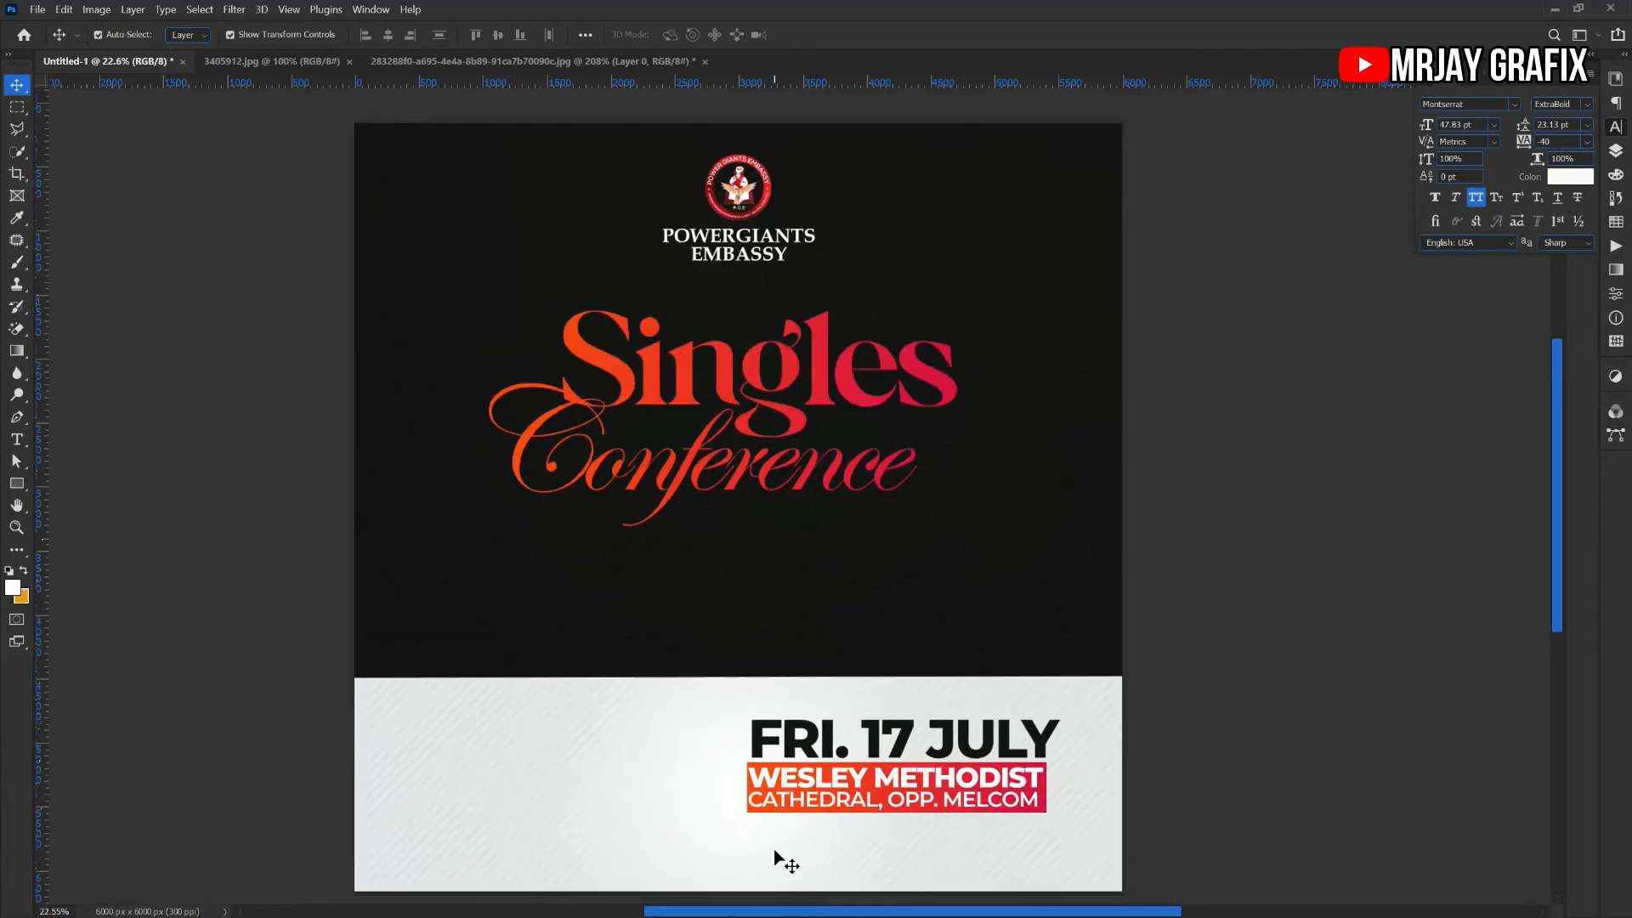
{"action": "left_click", "coordinate": [903, 741]}
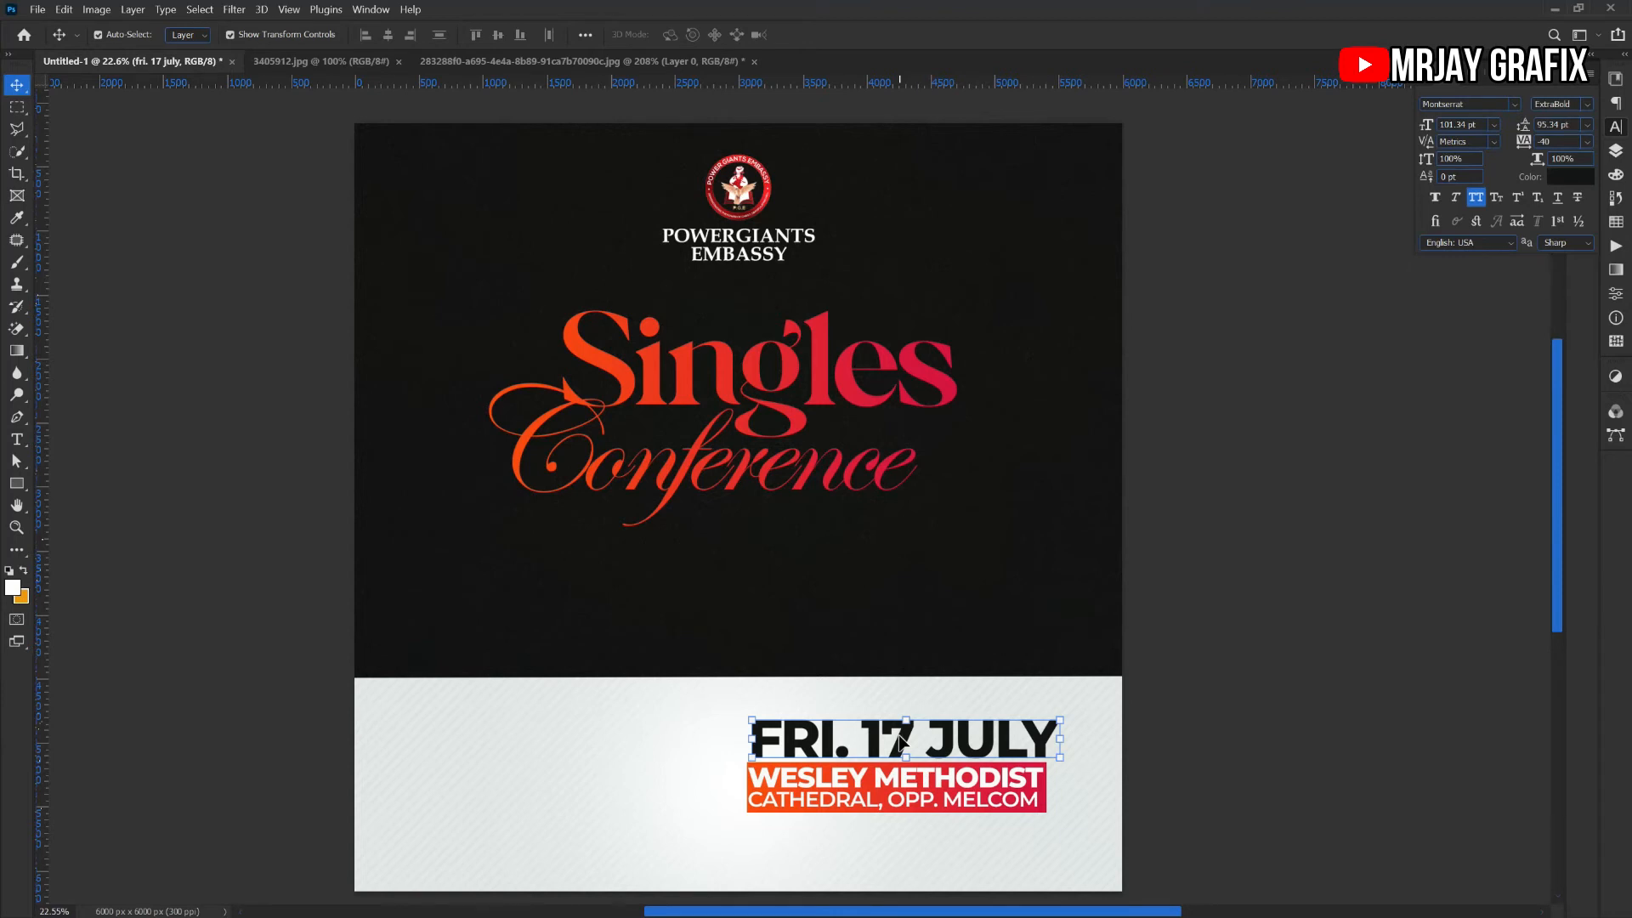
{"action": "key", "text": "9"}
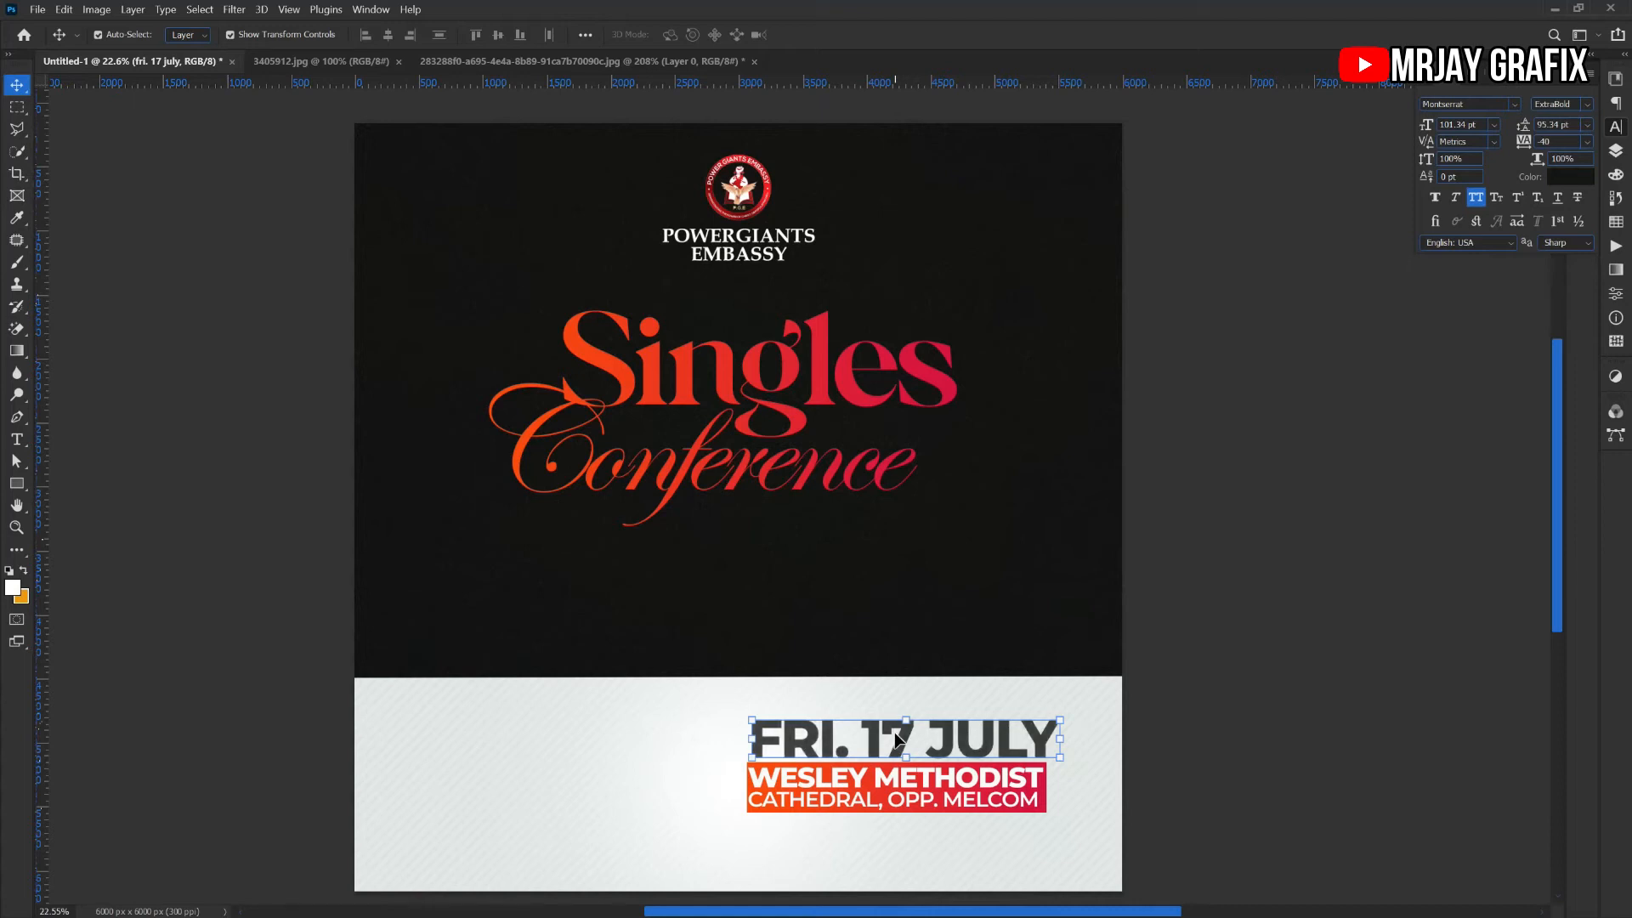
{"action": "key", "text": "5"}
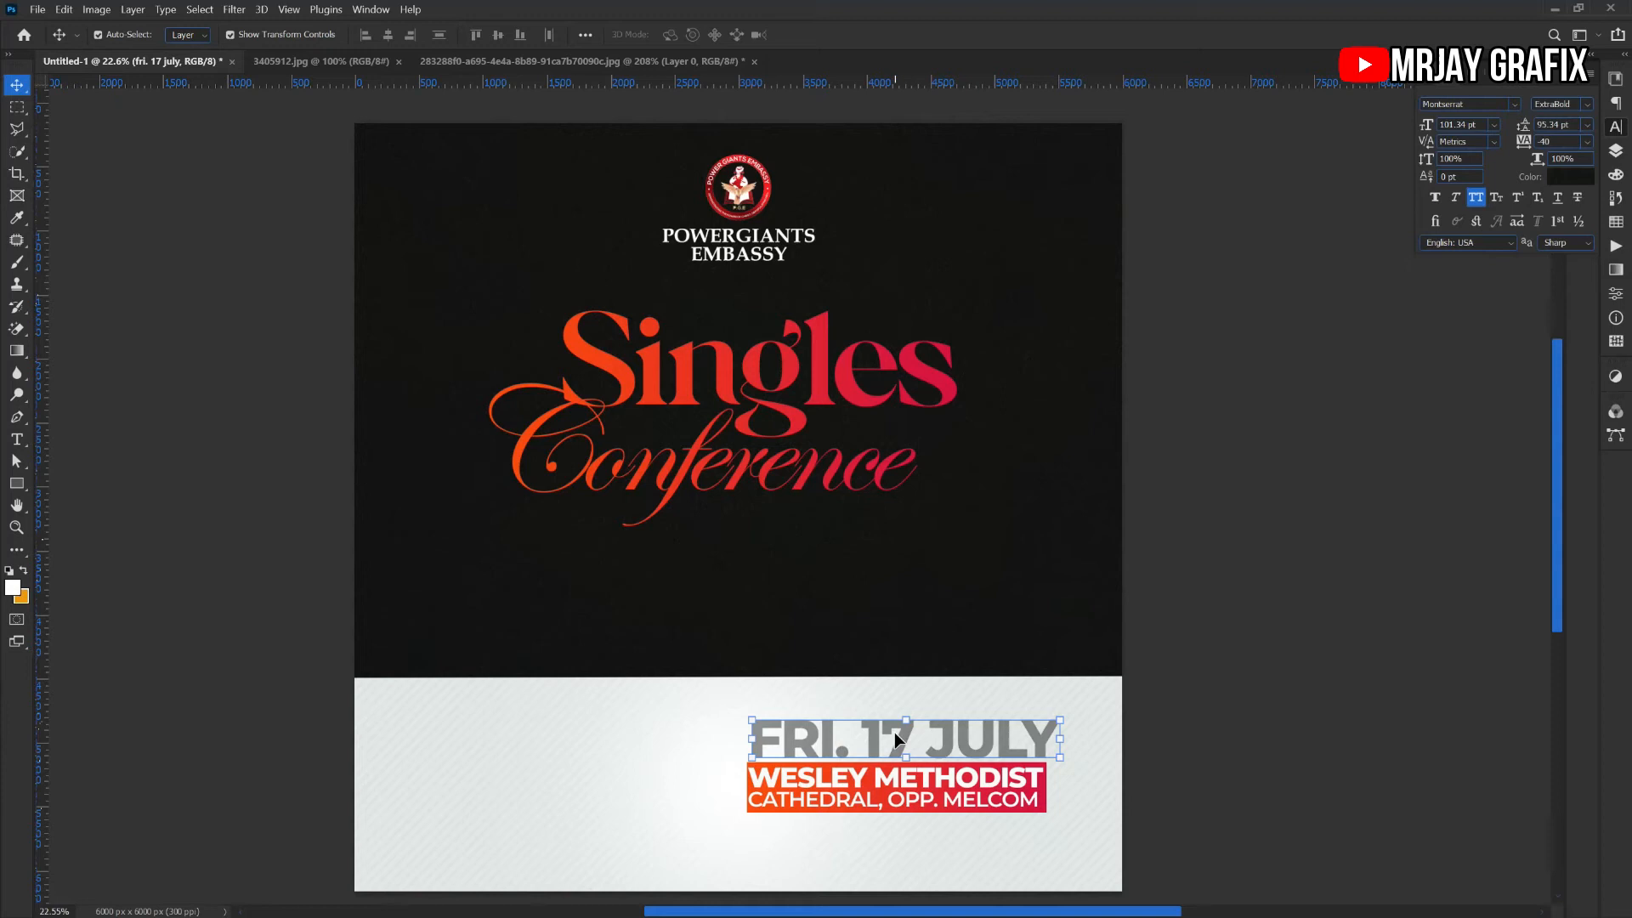
{"action": "key", "text": "8"}
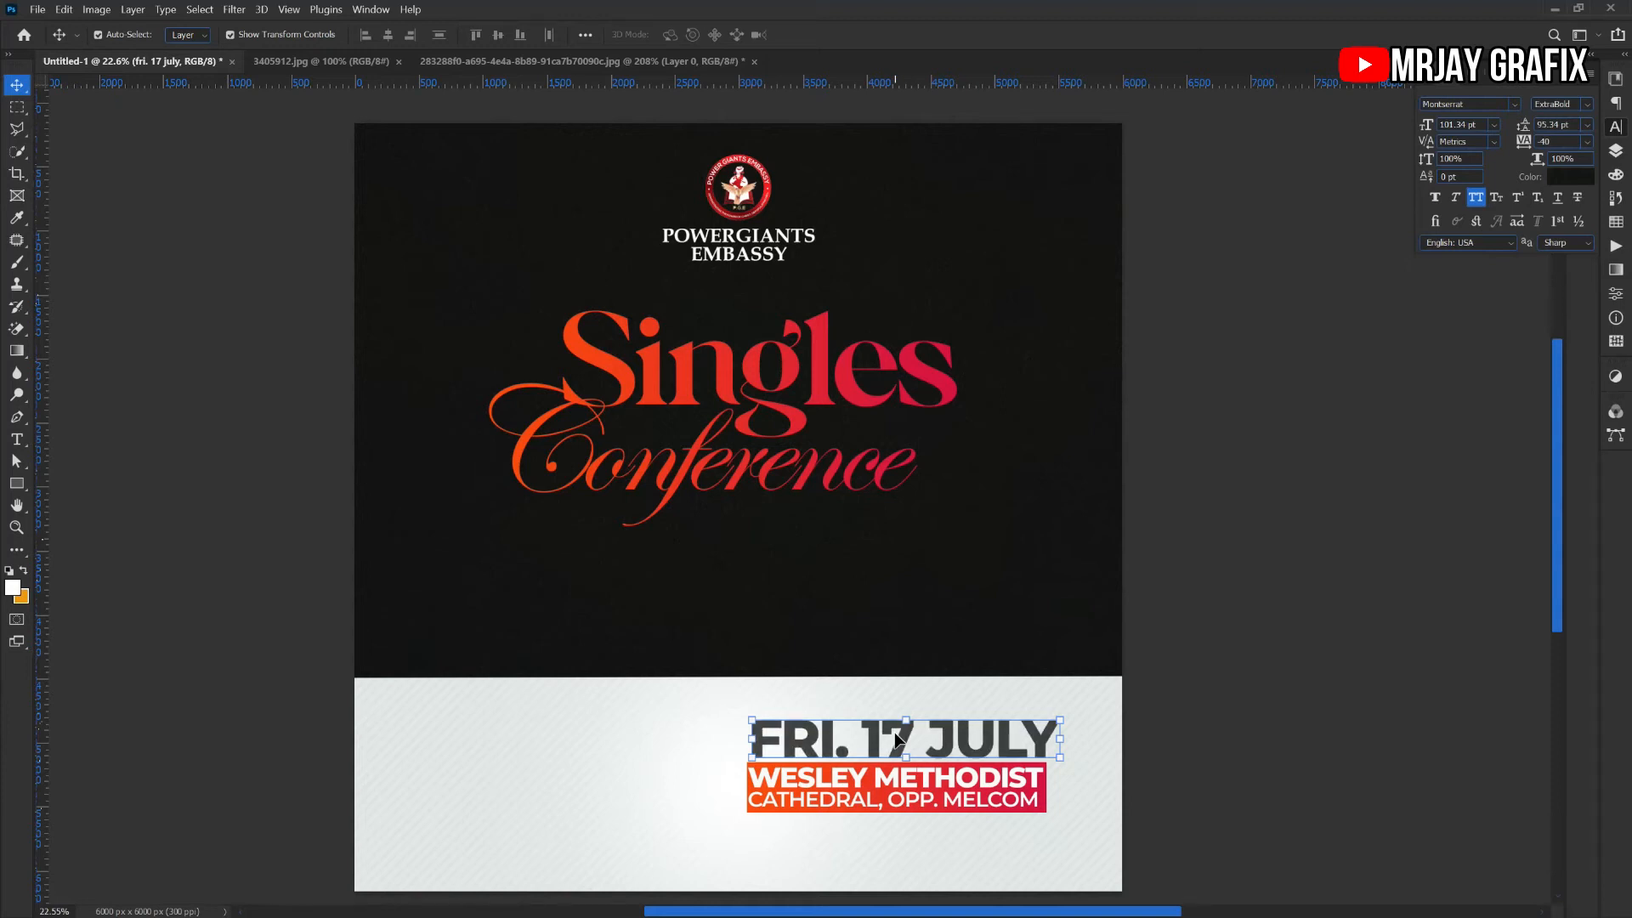
{"action": "key", "text": "0"}
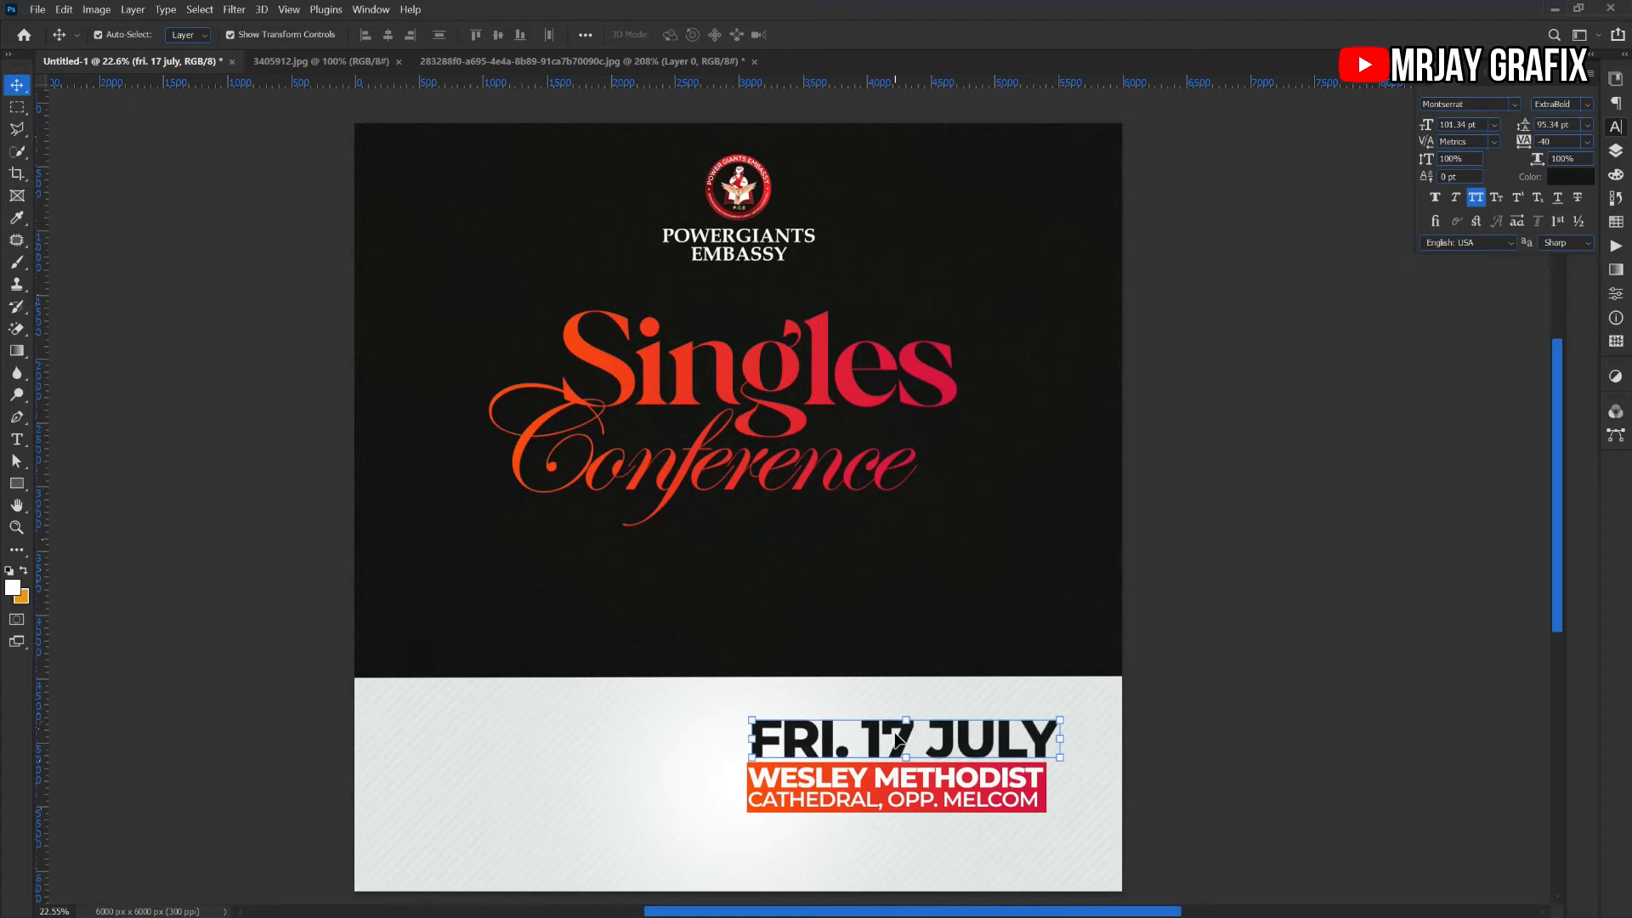
{"action": "key", "text": "8"}
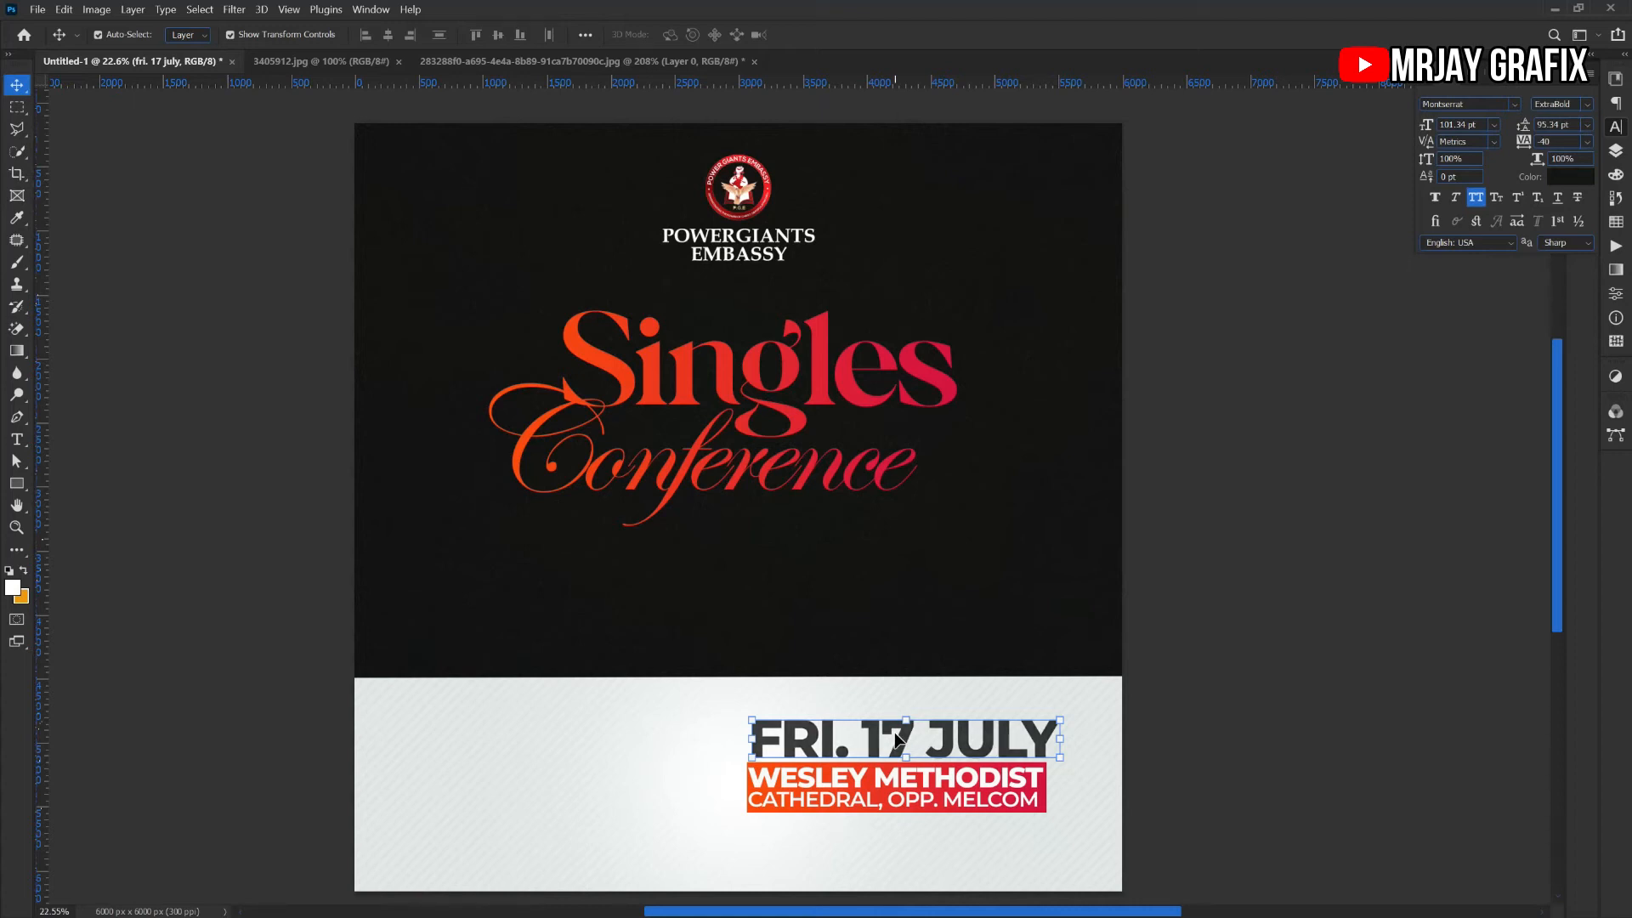
{"action": "left_click", "coordinate": [679, 793]}
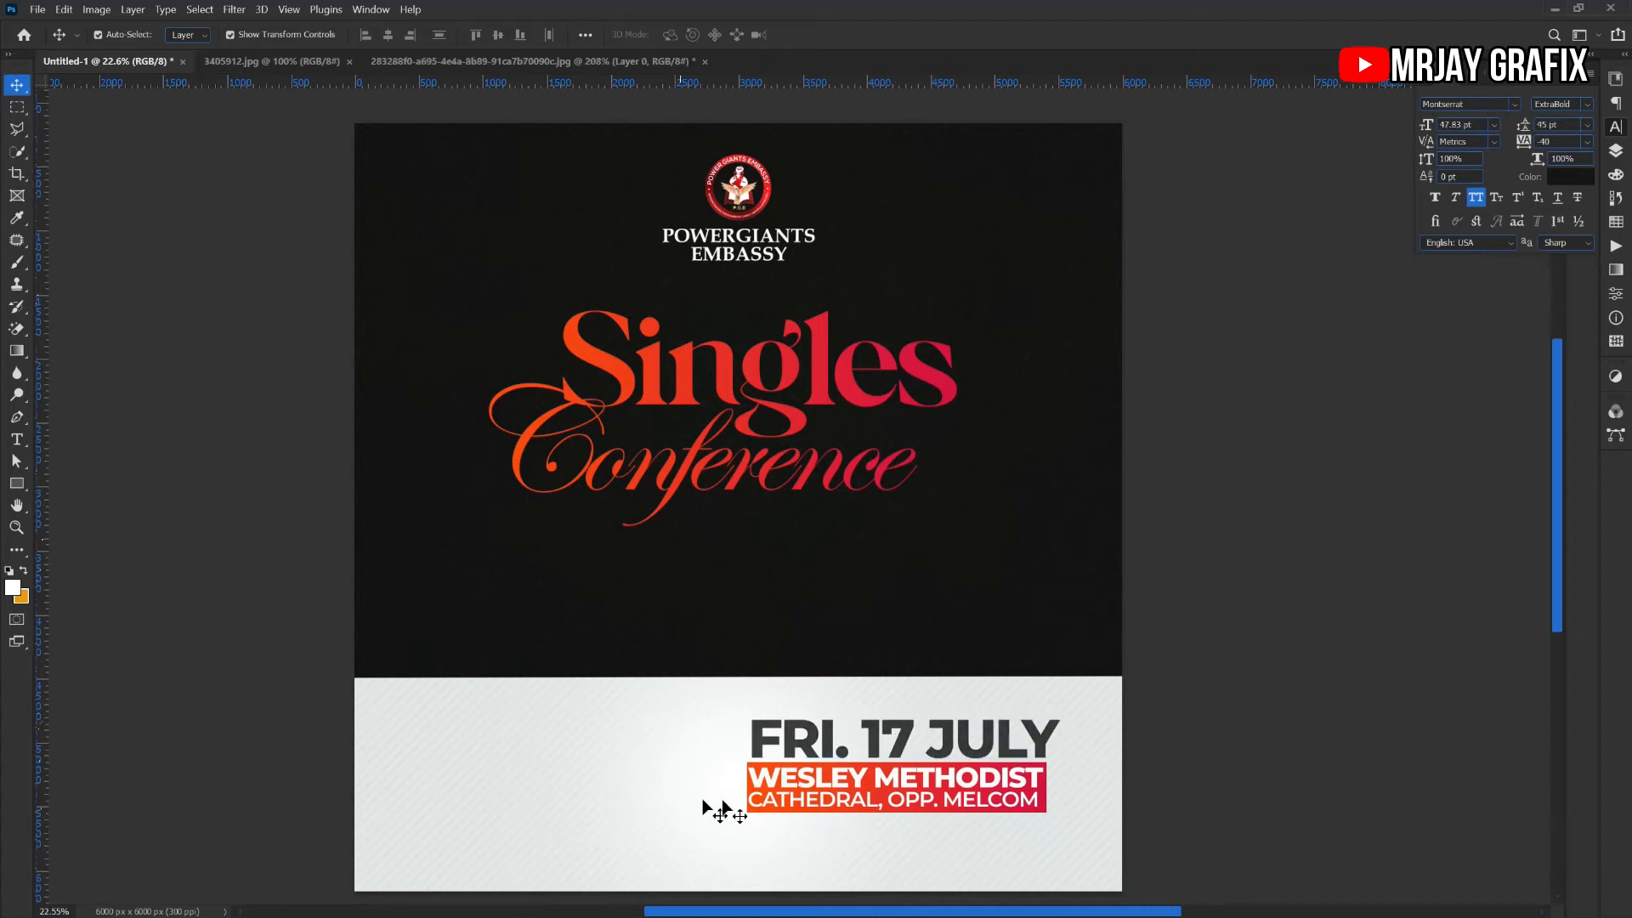
Scale the venue text down to about 90% inside its gradient rectangle
{"action": "left_click", "coordinate": [859, 801]}
{"action": "key", "text": "ctrl+t"}
{"action": "left_click_drag", "start_coordinate": [744, 816], "coordinate": [773, 818]}
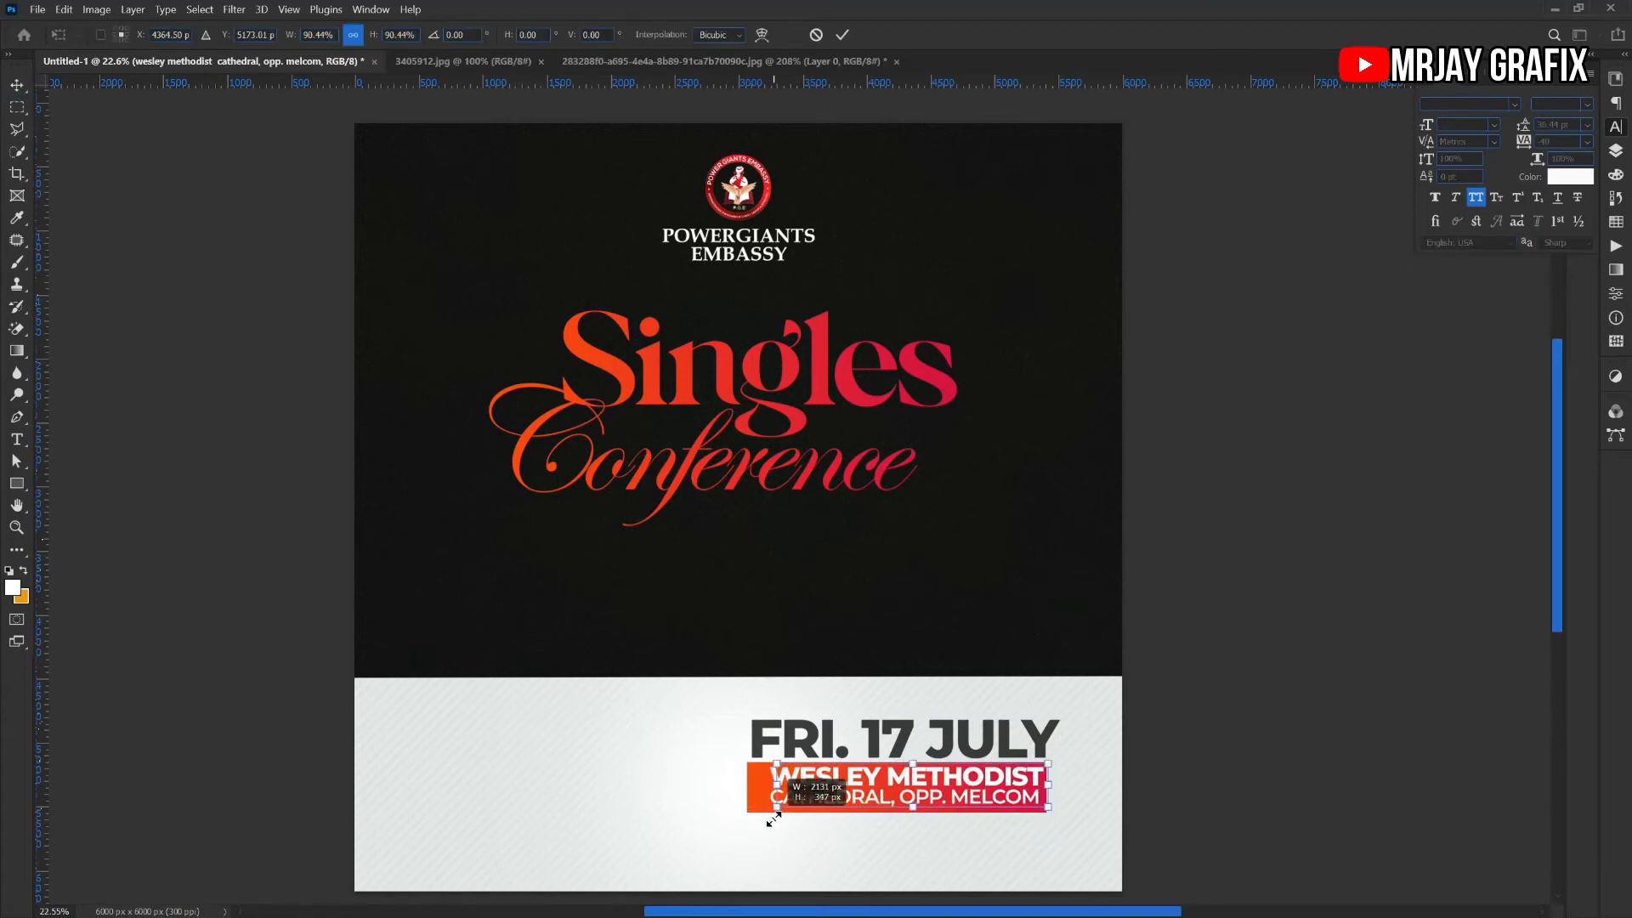
{"action": "key", "text": "Return"}
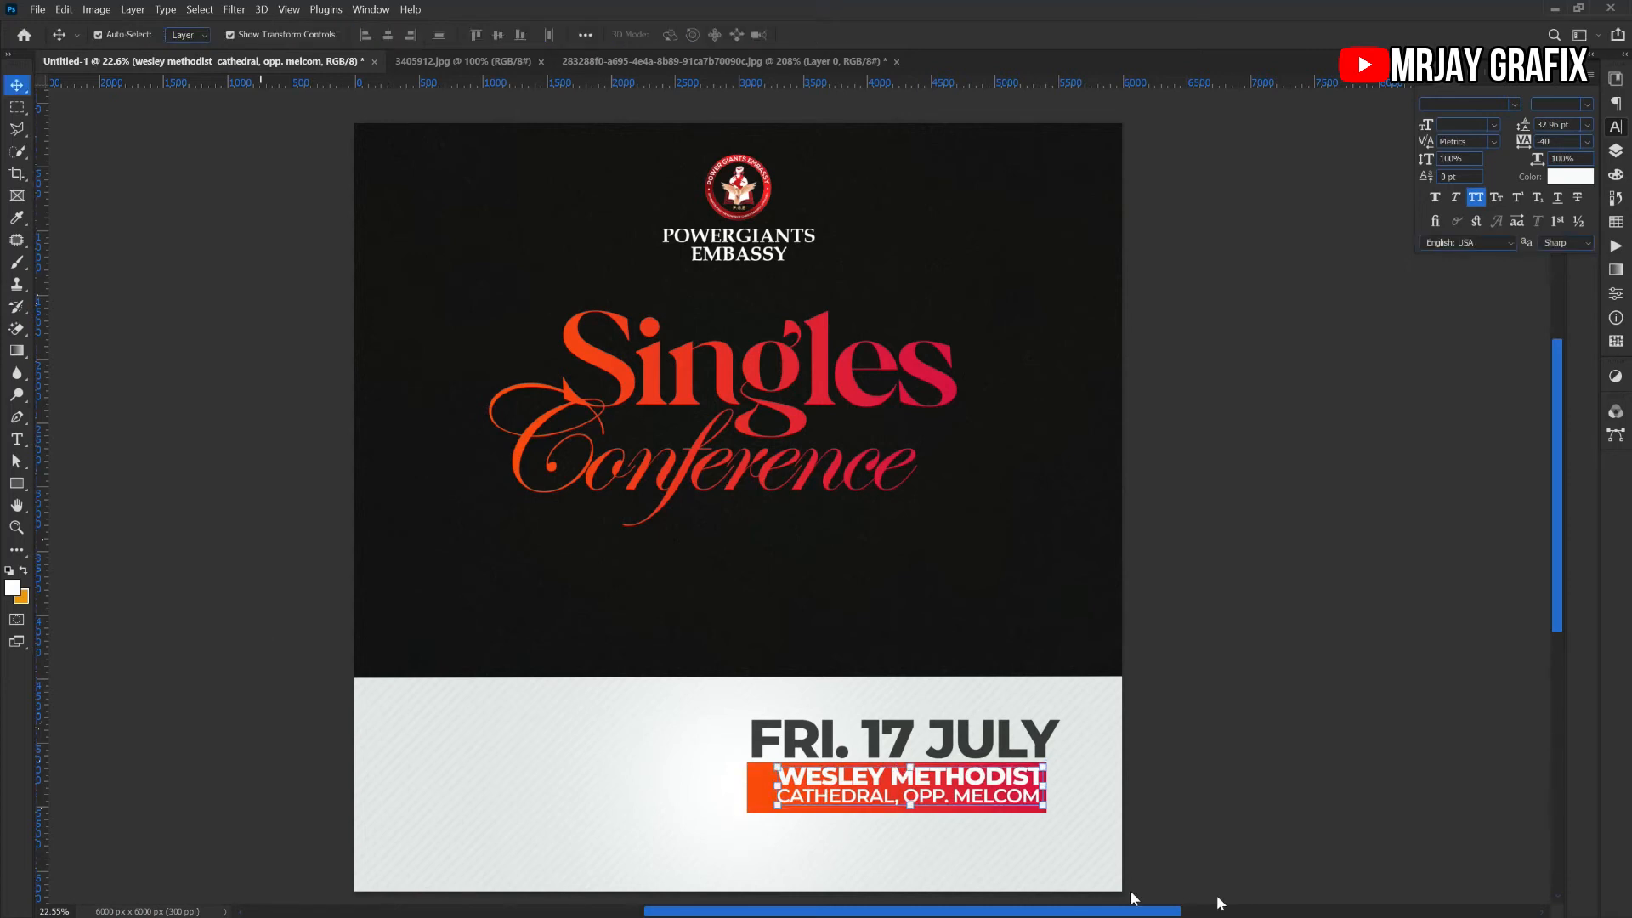
Center the venue text horizontally and vertically on the gradient rectangle
{"action": "left_click", "coordinate": [907, 807], "text": "shift"}
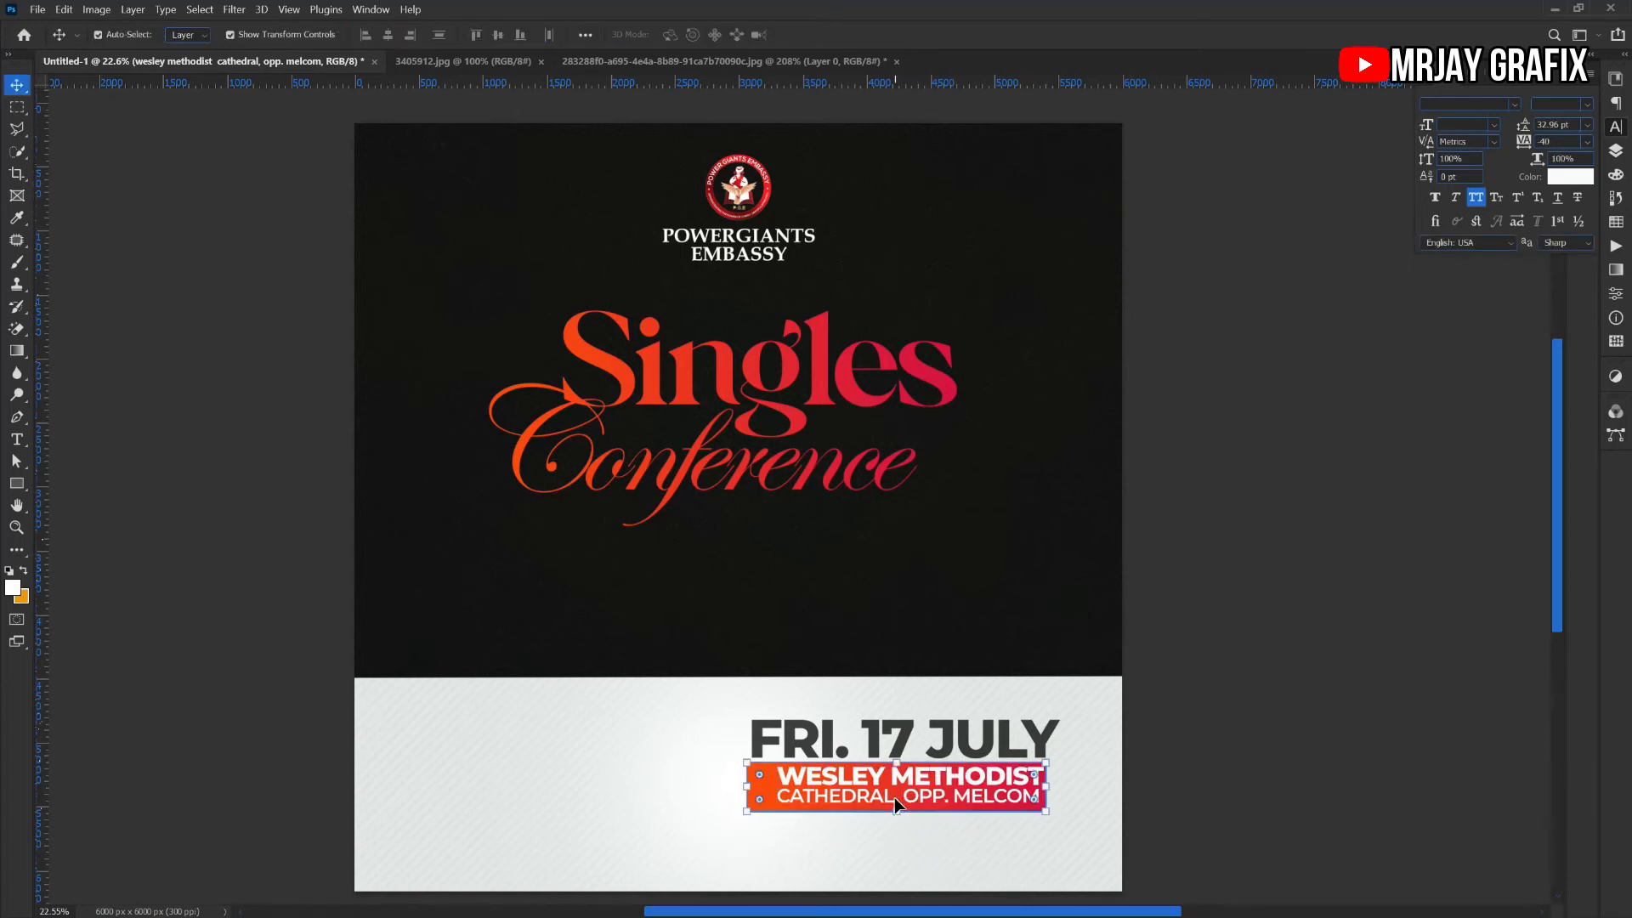
{"action": "left_click", "coordinate": [385, 38]}
{"action": "left_click", "coordinate": [497, 35]}
{"action": "left_click", "coordinate": [232, 554]}
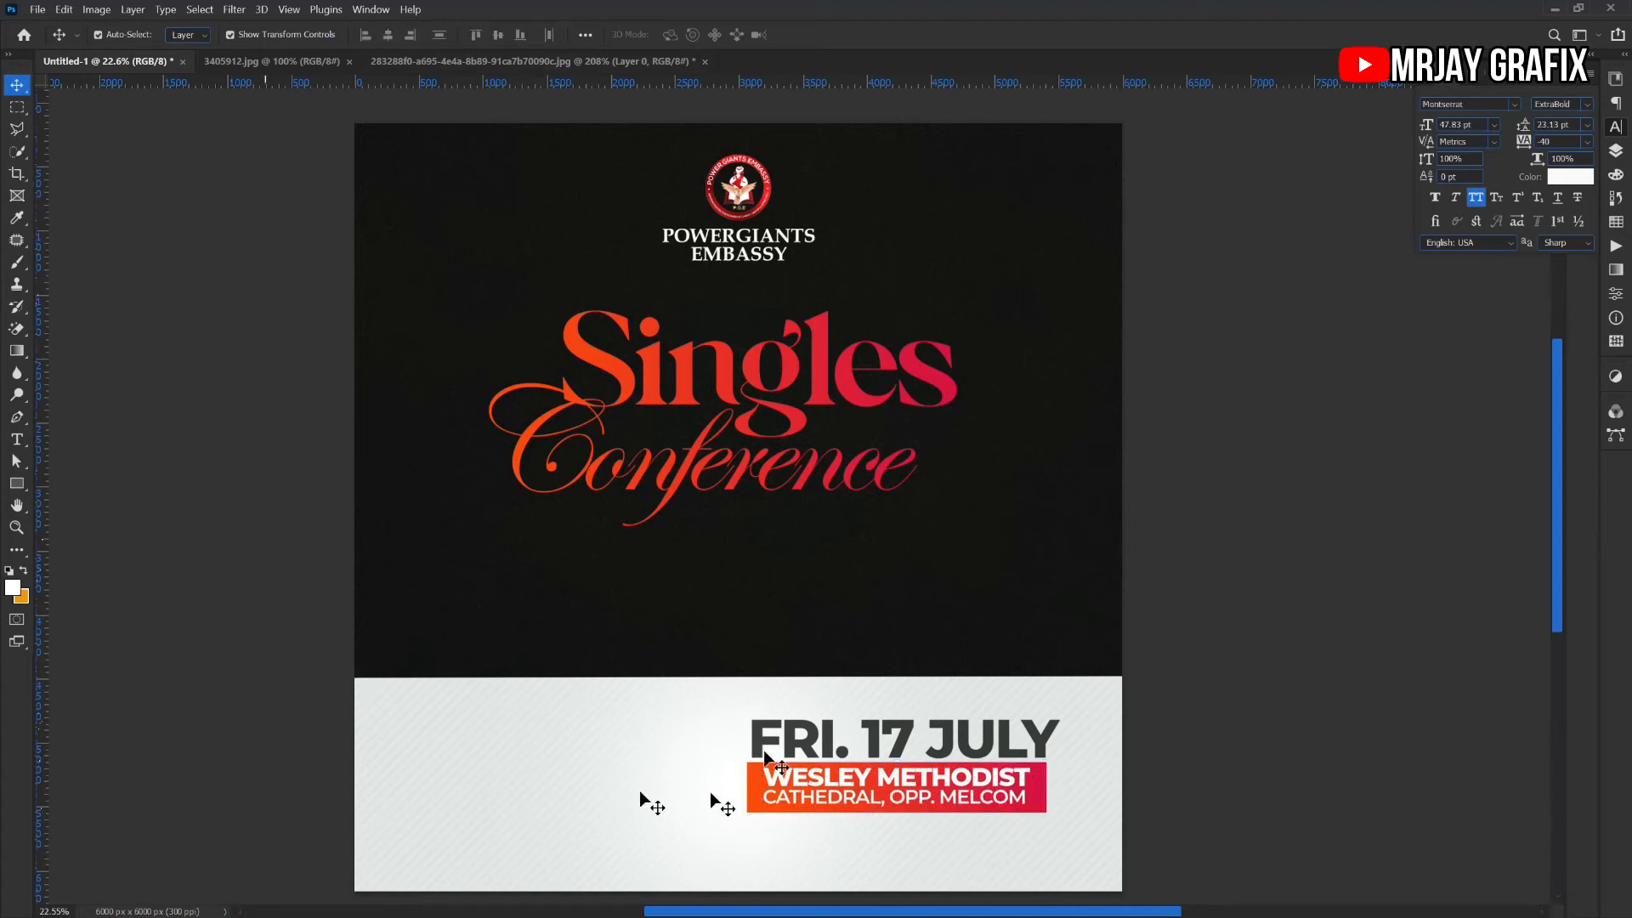
Duplicate the FRI. 17 JULY text and place the copy directly below the venue rectangle, scaled to about 40%
{"action": "left_click", "coordinate": [822, 752]}
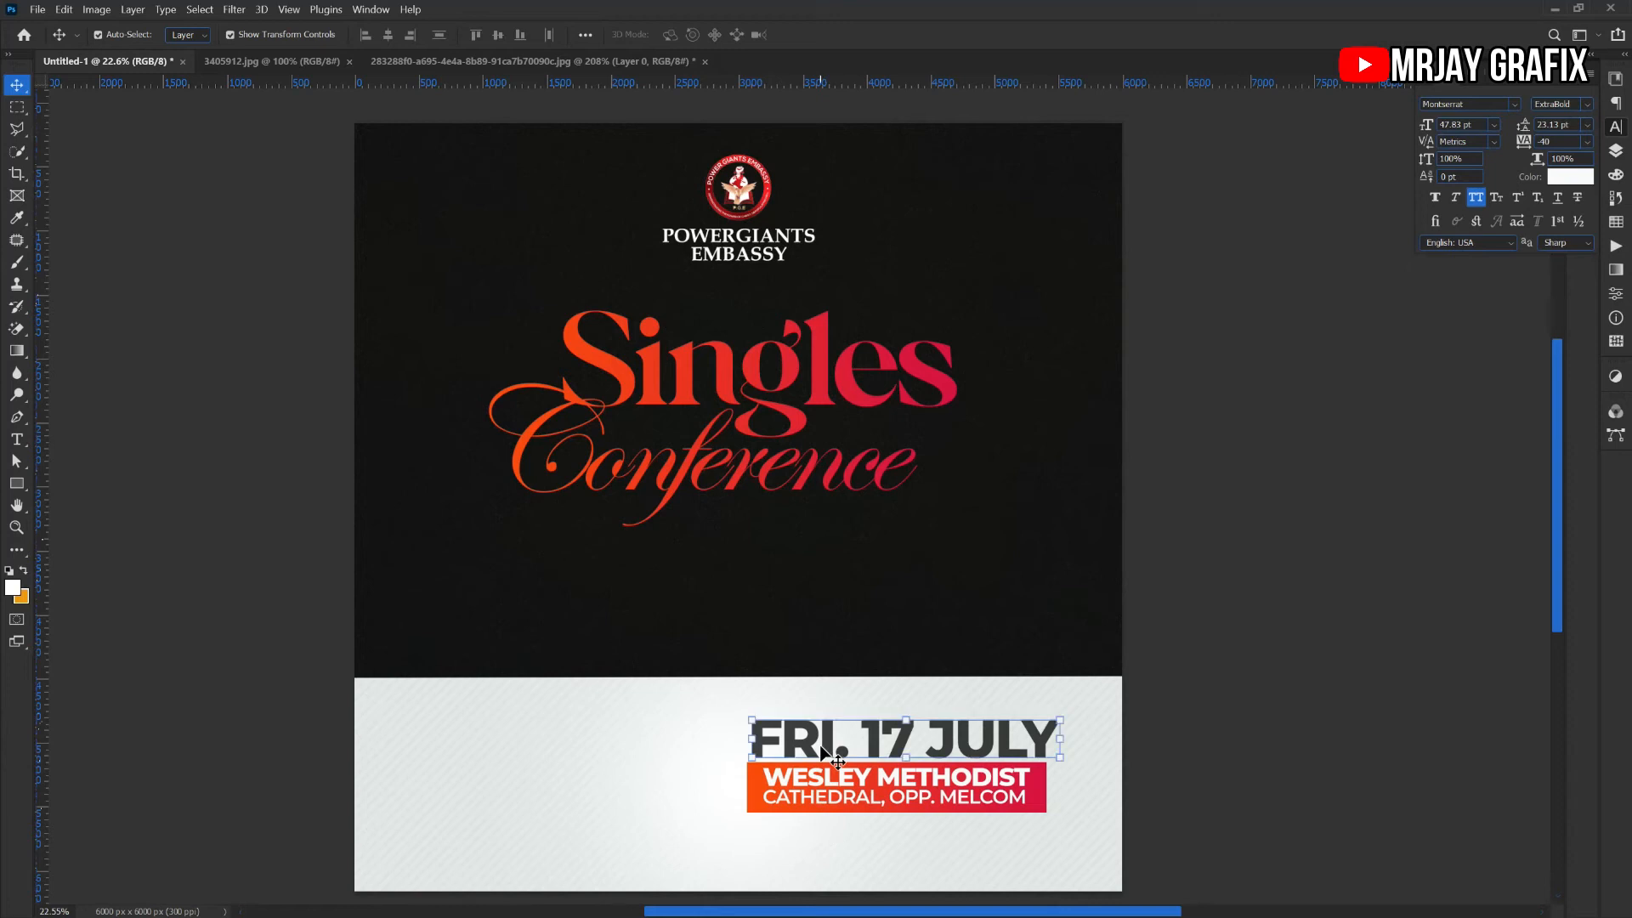
{"action": "key", "text": "ctrl"}
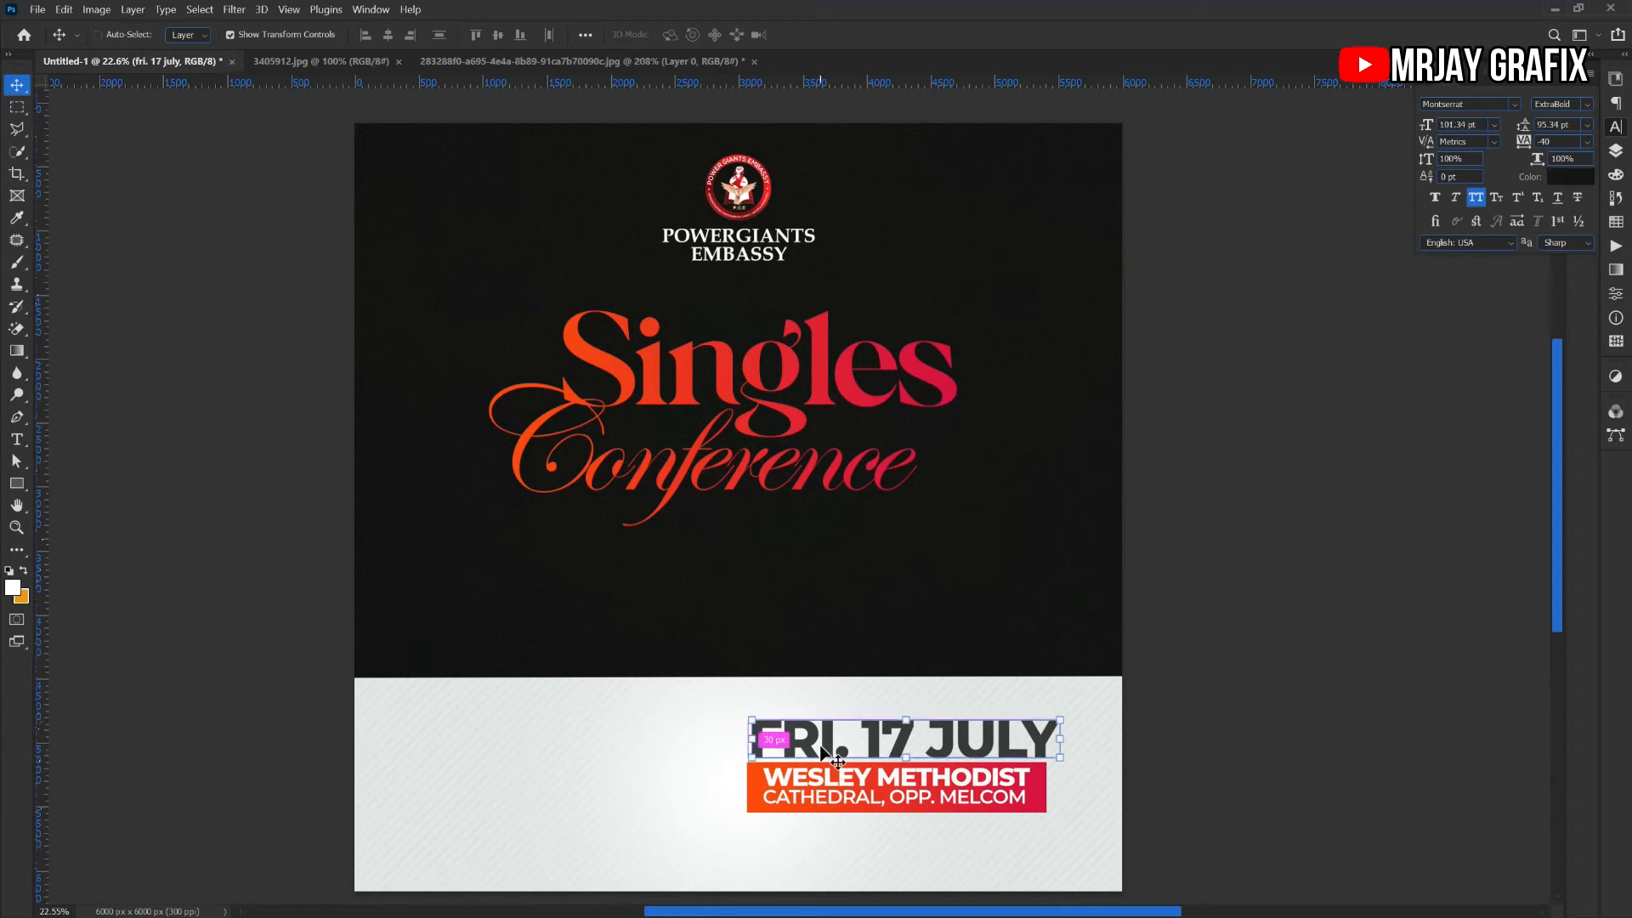
{"action": "key", "text": "ctrl+j"}
{"action": "left_click_drag", "start_coordinate": [814, 748], "coordinate": [809, 850]}
{"action": "key", "text": "ctrl+t"}
{"action": "left_click_drag", "start_coordinate": [1061, 876], "coordinate": [873, 857]}
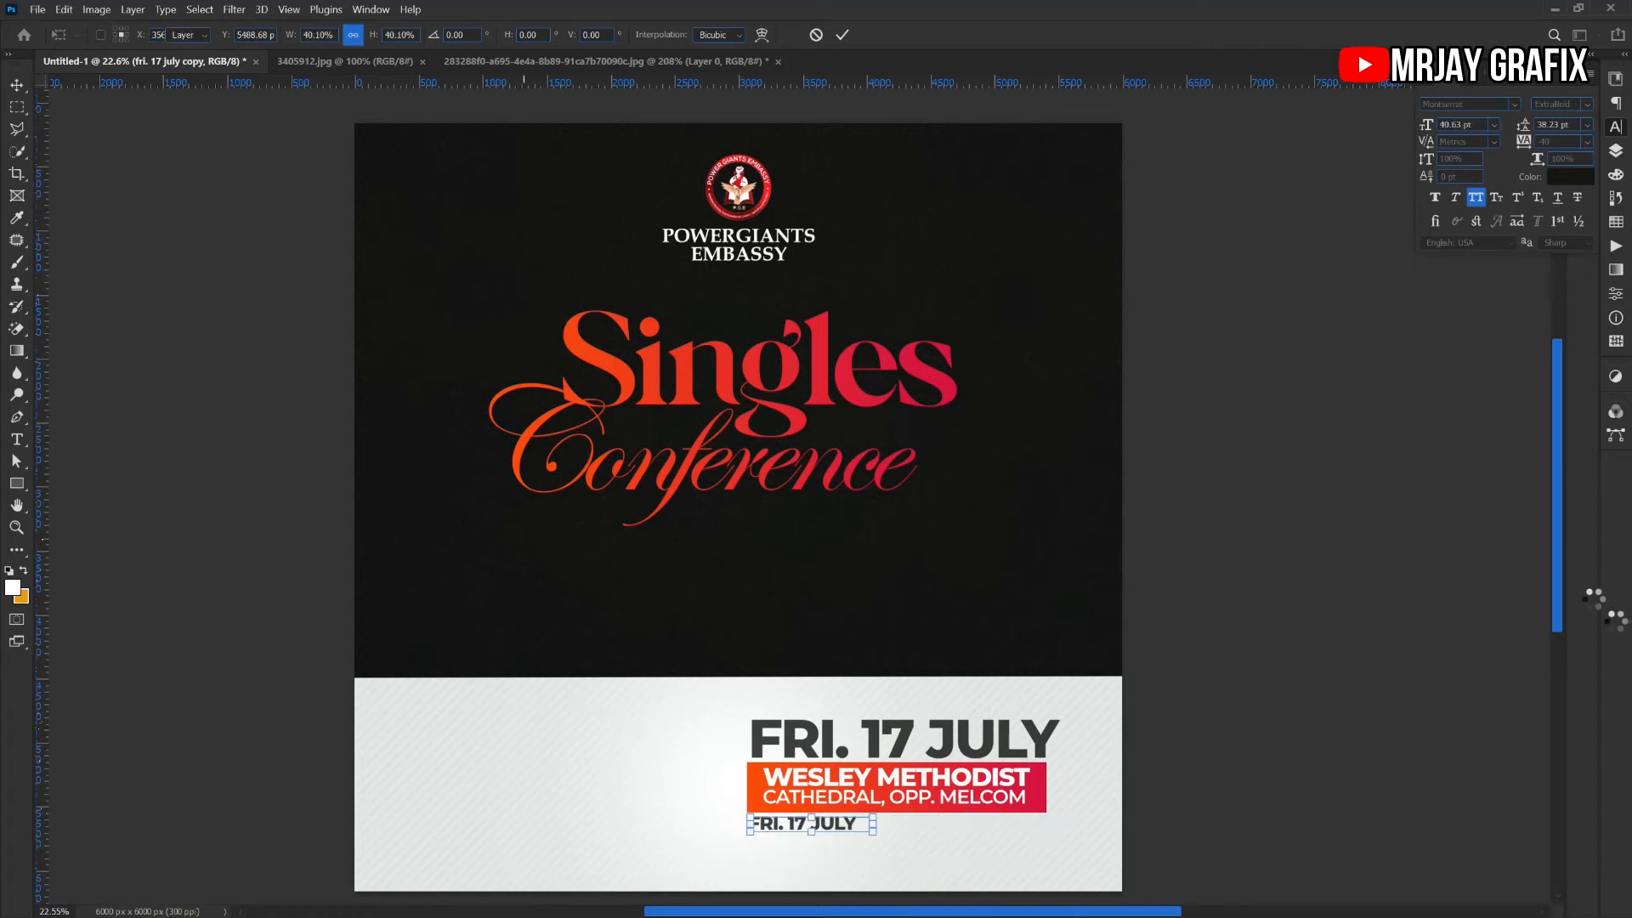
{"action": "key", "text": "Return"}
Replace the wording of the small date copy with a service line beginning "1st service 7"
{"action": "scroll", "coordinate": [1554, 663], "scroll_direction": "down", "scroll_amount": 5}
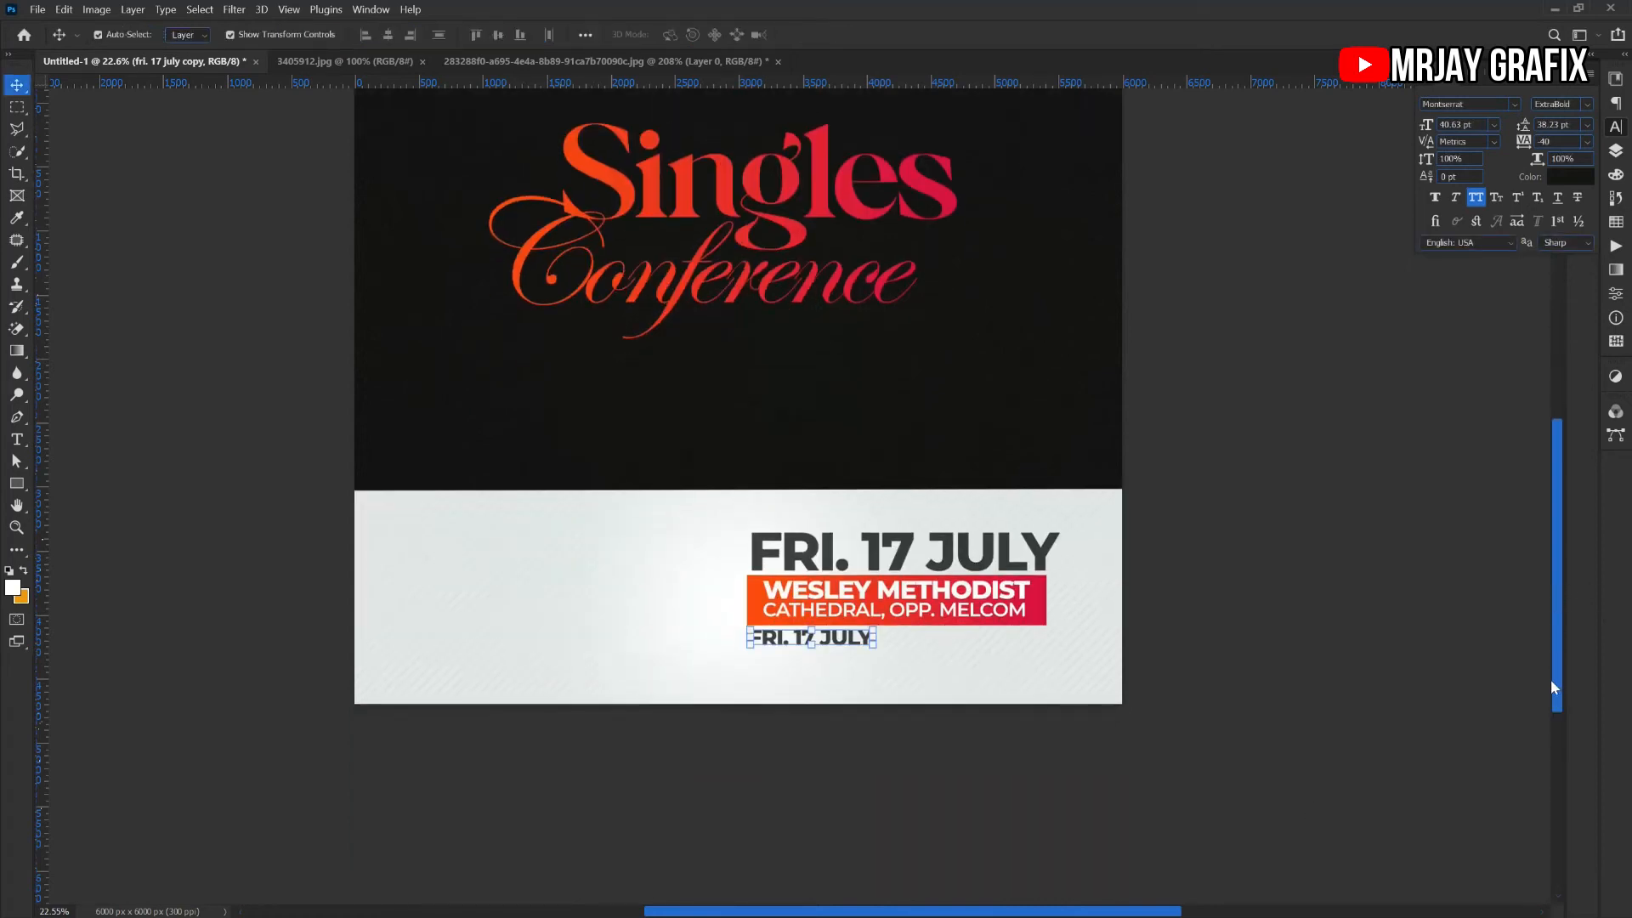
{"action": "scroll", "coordinate": [821, 621], "scroll_direction": "up", "scroll_amount": 3}
{"action": "scroll", "coordinate": [821, 621], "scroll_direction": "up", "scroll_amount": 4}
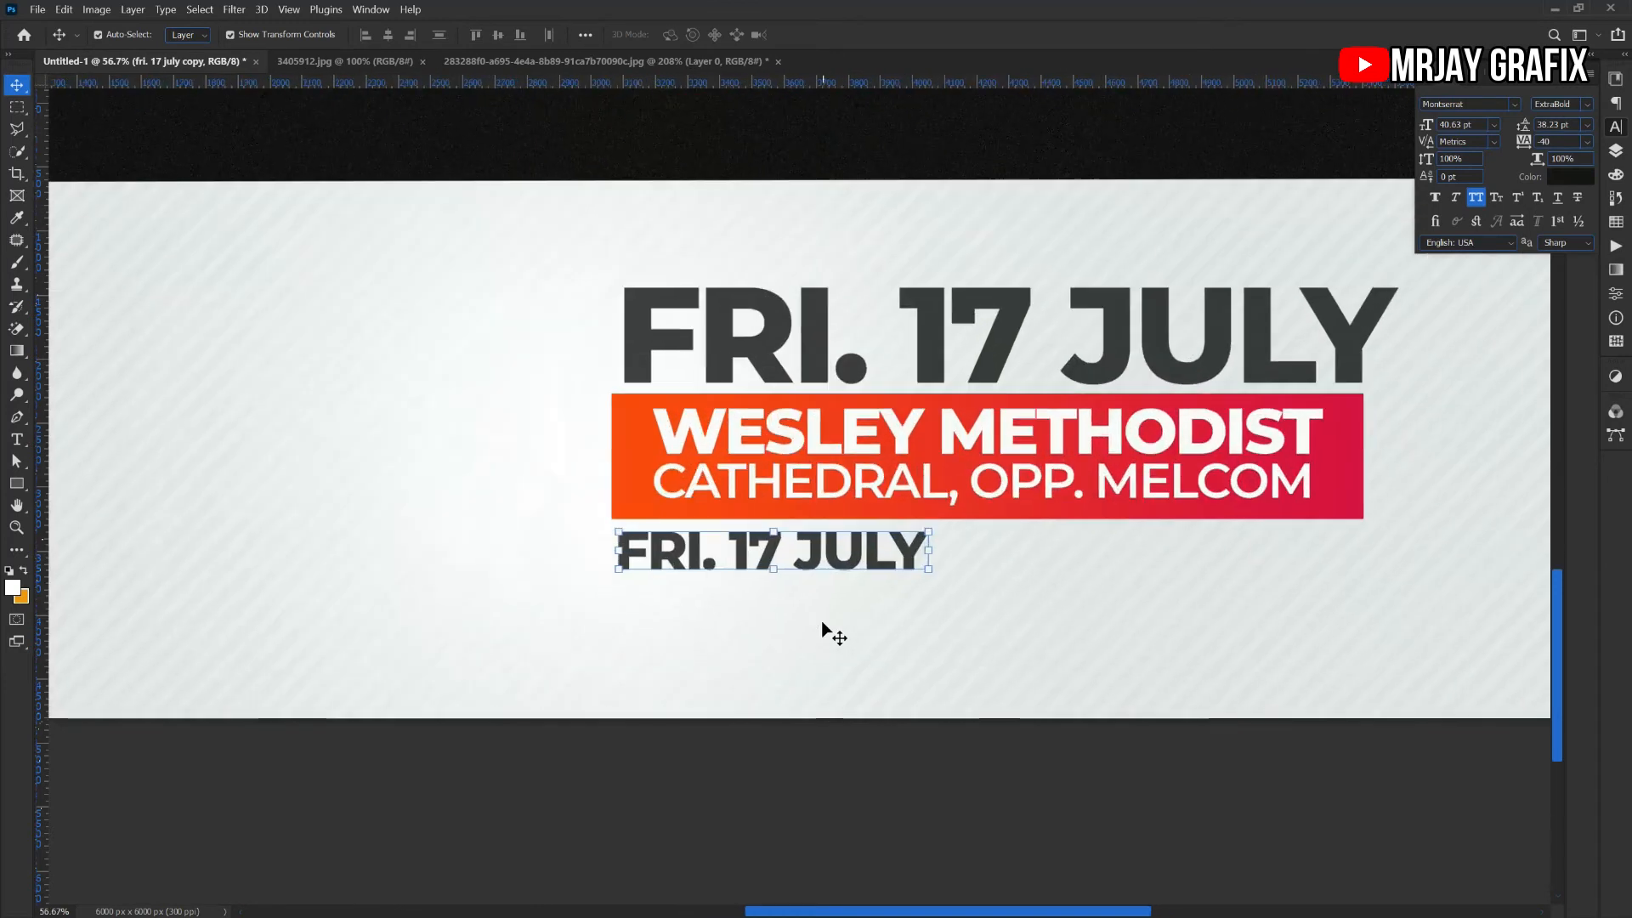
{"action": "key", "text": "t"}
{"action": "triple_click", "coordinate": [822, 552]}
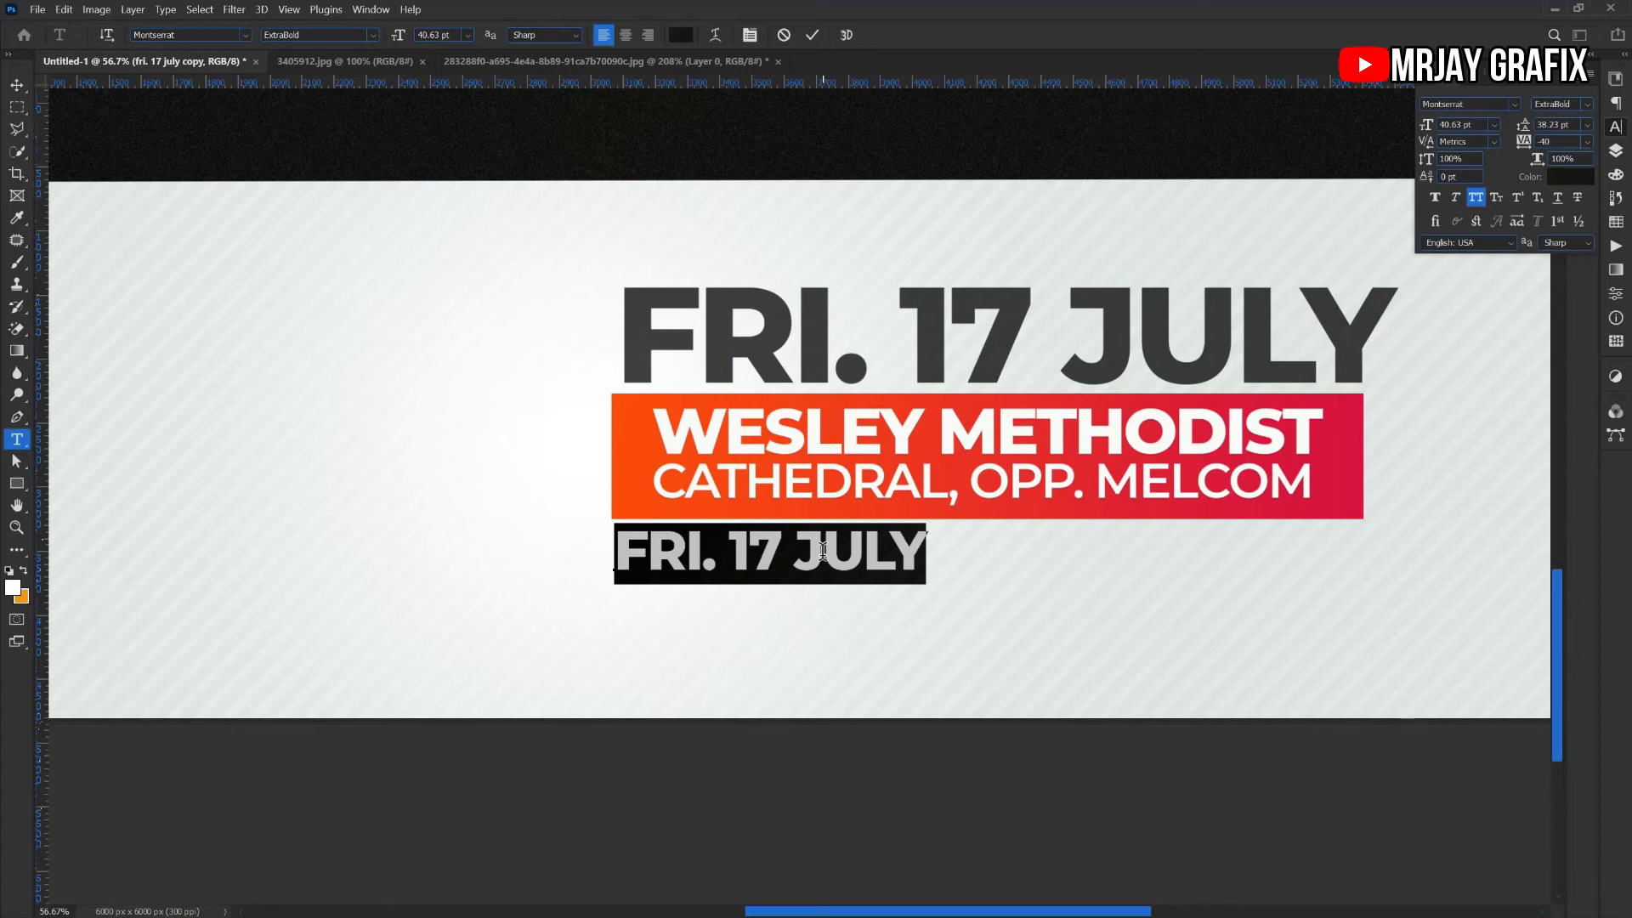
{"action": "key", "text": "Right"}
{"action": "key", "text": "BackSpace"}
{"action": "key", "text": "BackSpace"}
{"action": "key", "text": "BackSpace"}
{"action": "key", "text": "BackSpace"}
{"action": "key", "text": "BackSpace"}
{"action": "key", "text": "BackSpace"}
{"action": "key", "text": "BackSpace"}
{"action": "key", "text": "BackSpace"}
{"action": "key", "text": "BackSpace"}
{"action": "key", "text": "BackSpace"}
{"action": "key", "text": "BackSpace"}
{"action": "key", "text": "BackSpace"}
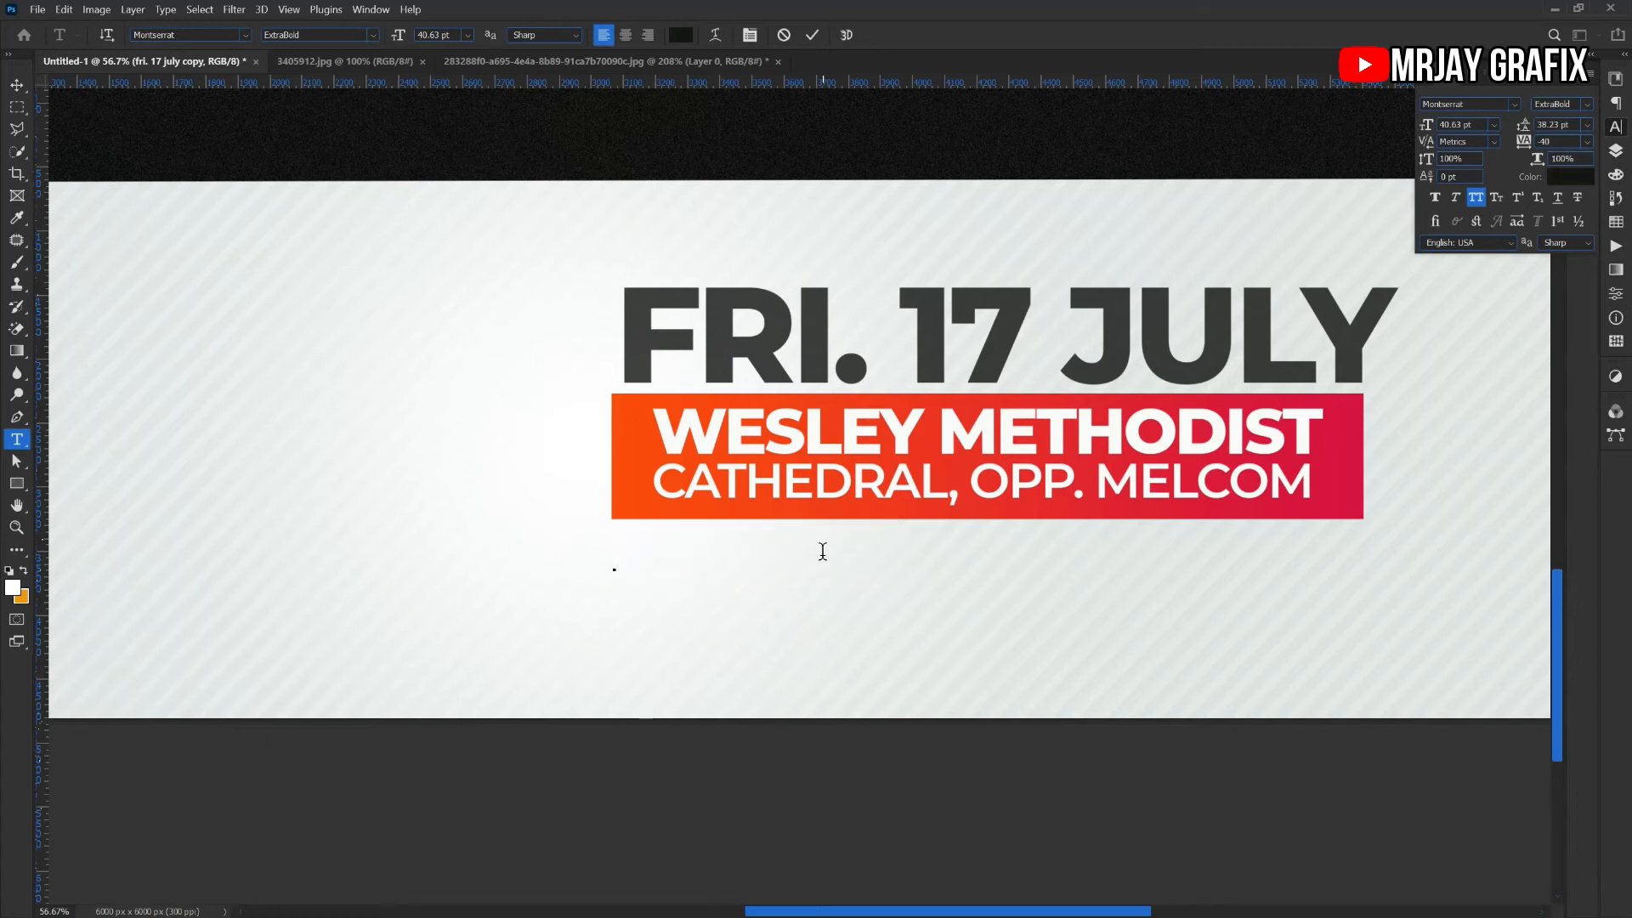
{"action": "type", "text": "1"}
{"action": "type", "text": "st"}
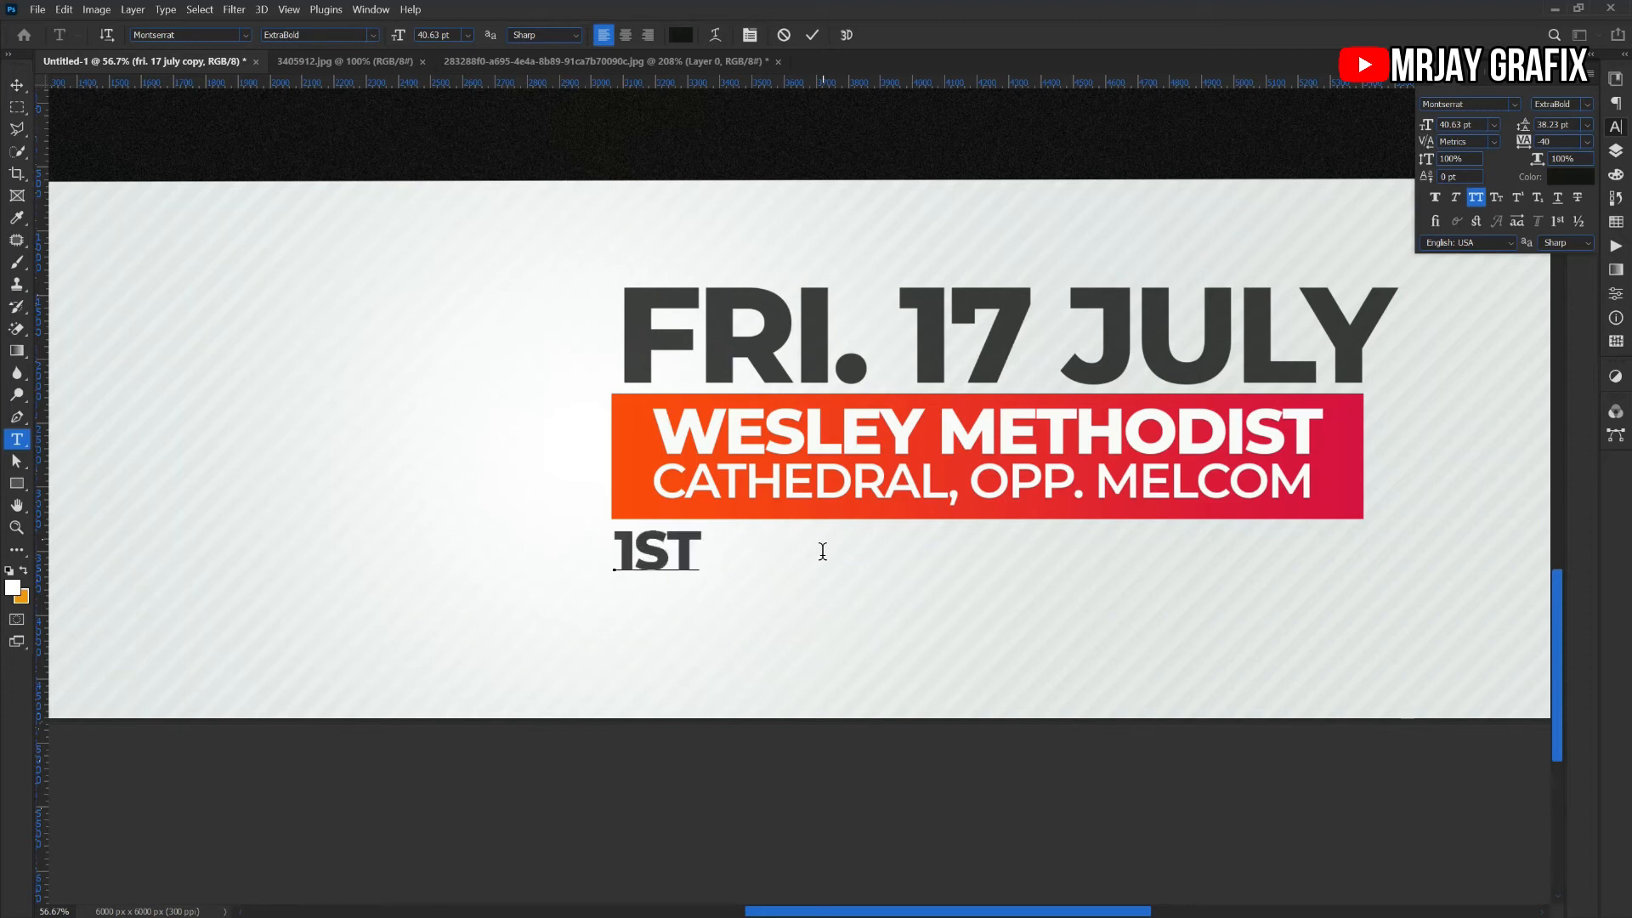
{"action": "type", "text": " ser"}
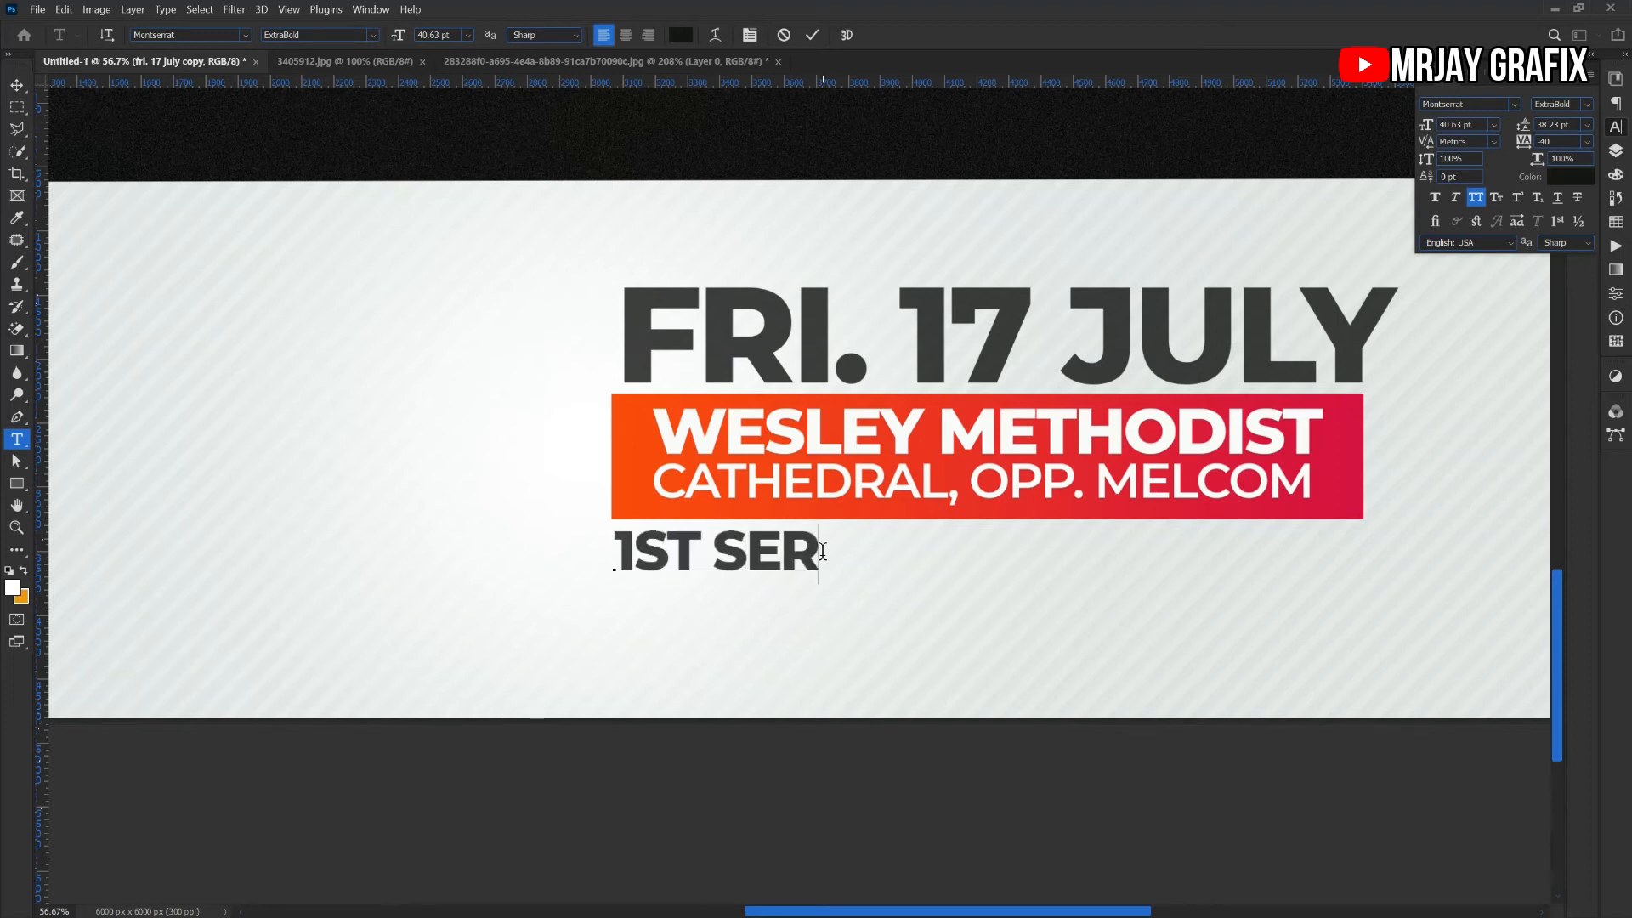
{"action": "type", "text": "vice"}
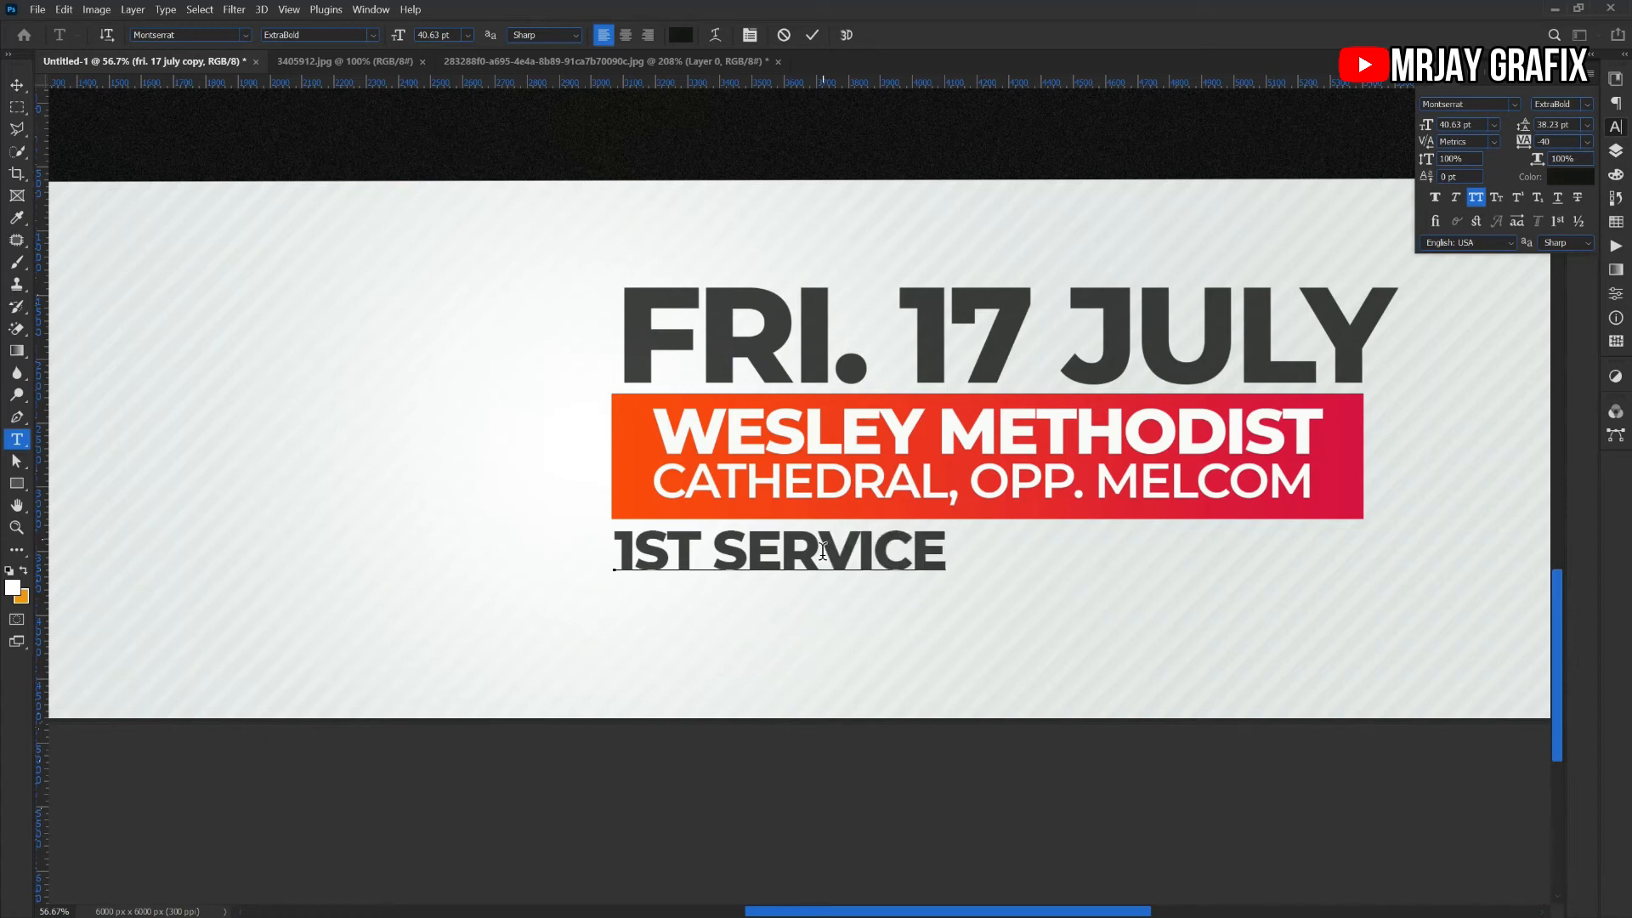
{"action": "type", "text": " 7"}
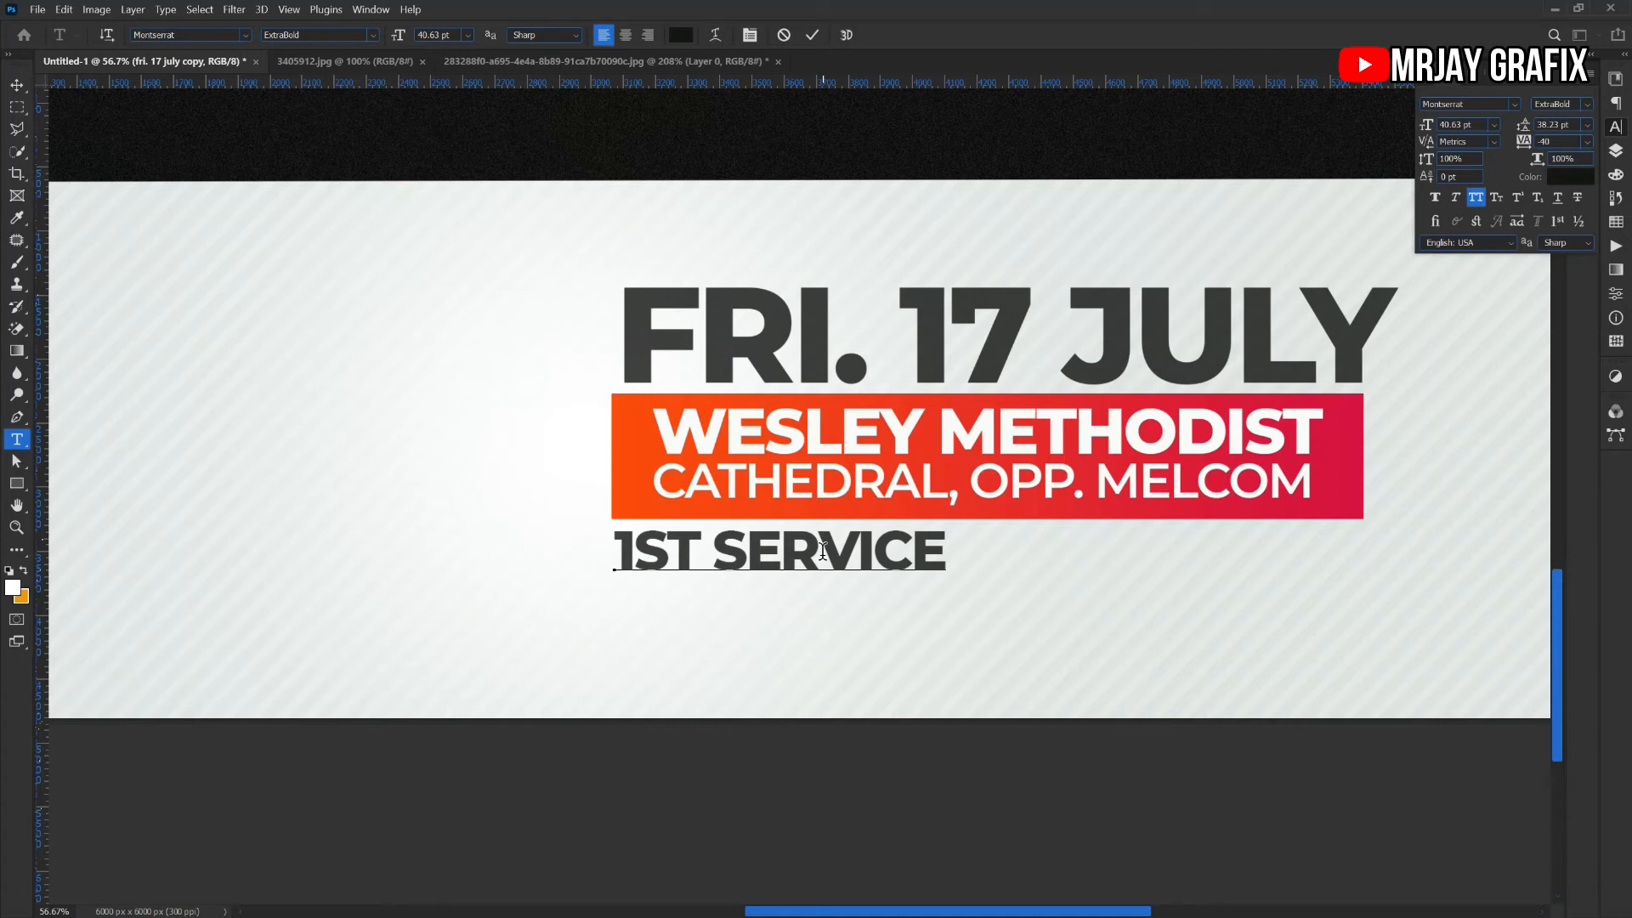
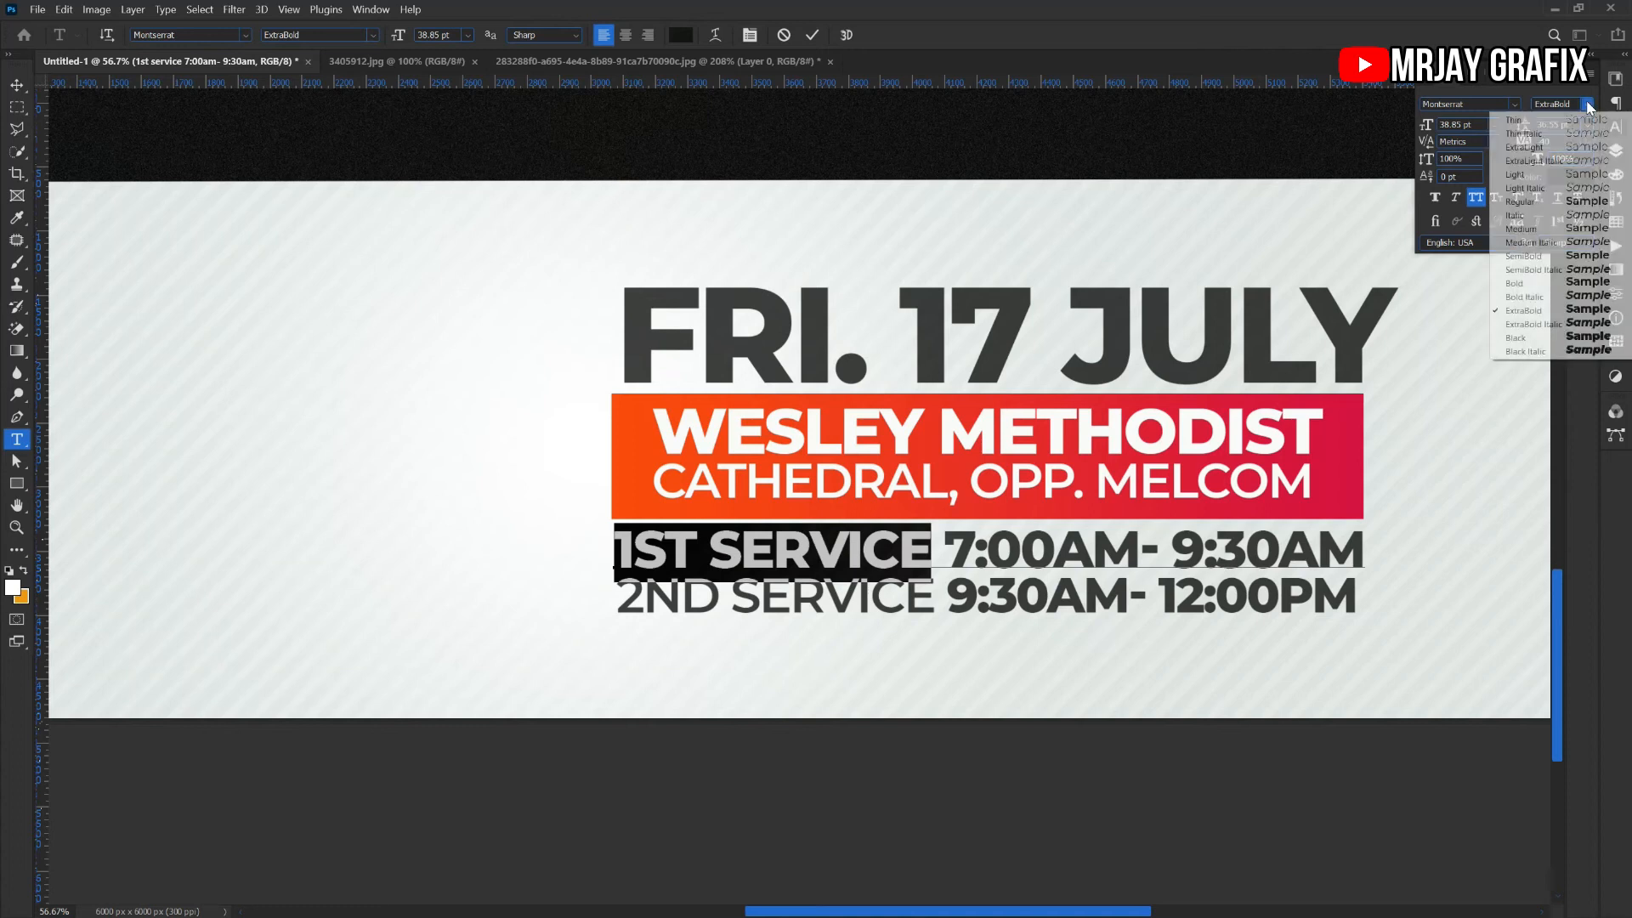
Set the words 1ST SERVICE to the SemiBold weight and commit the text edit
{"action": "left_click", "coordinate": [1529, 262]}
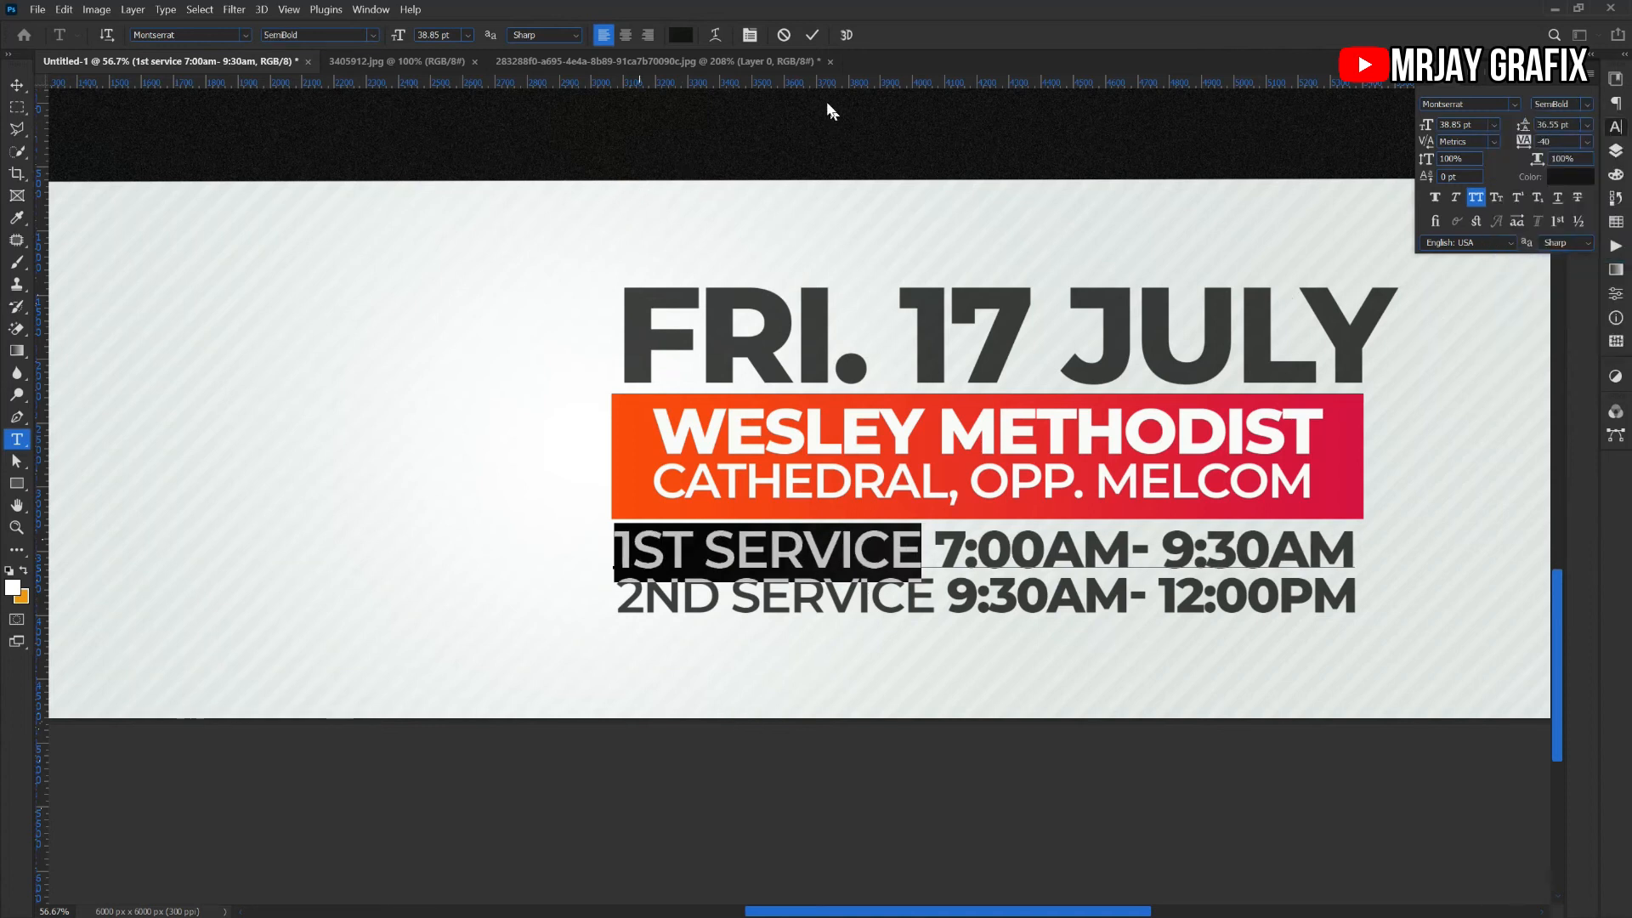
{"action": "left_click", "coordinate": [812, 34]}
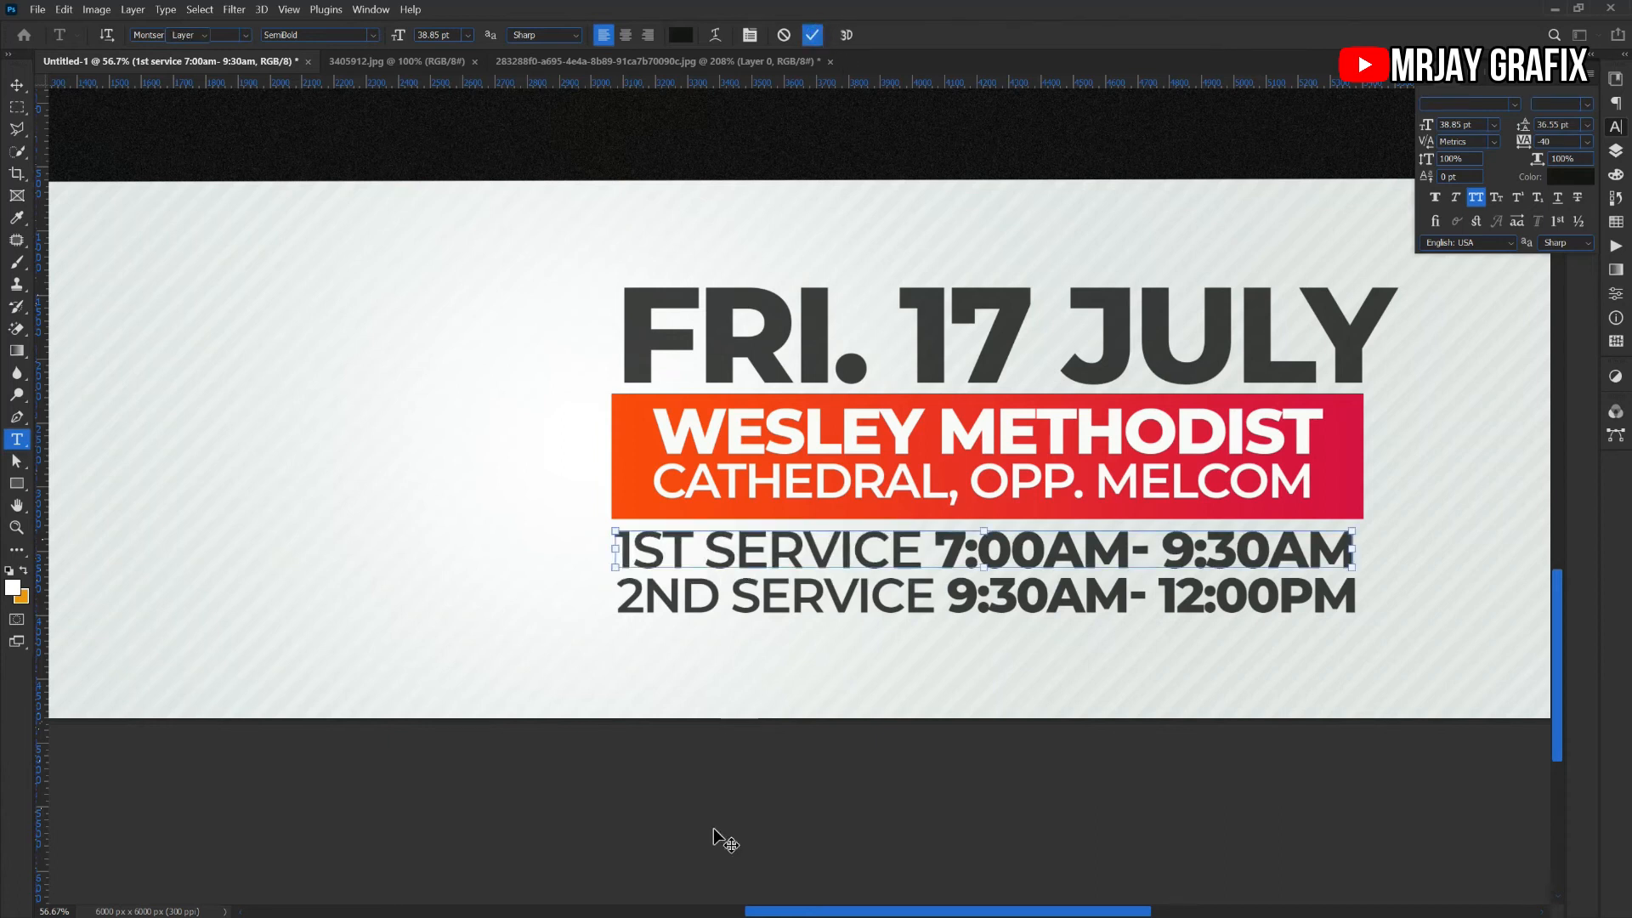
{"action": "key", "text": "v"}
{"action": "scroll", "coordinate": [712, 828], "scroll_direction": "down", "scroll_amount": 5}
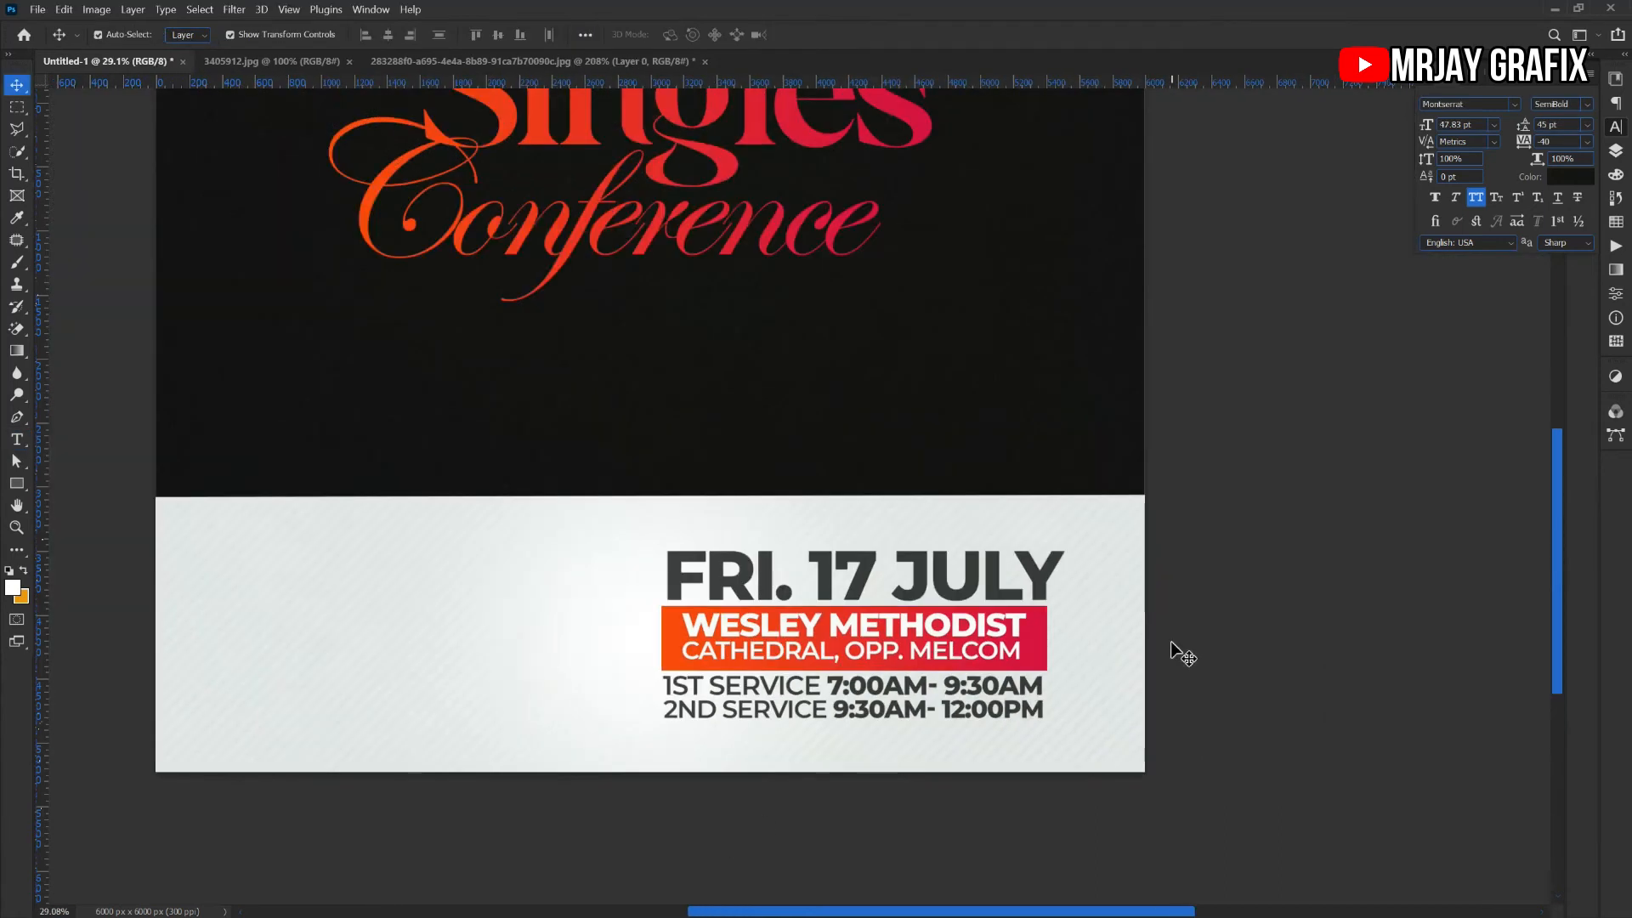
{"action": "scroll", "coordinate": [729, 736], "scroll_direction": "down", "scroll_amount": 3}
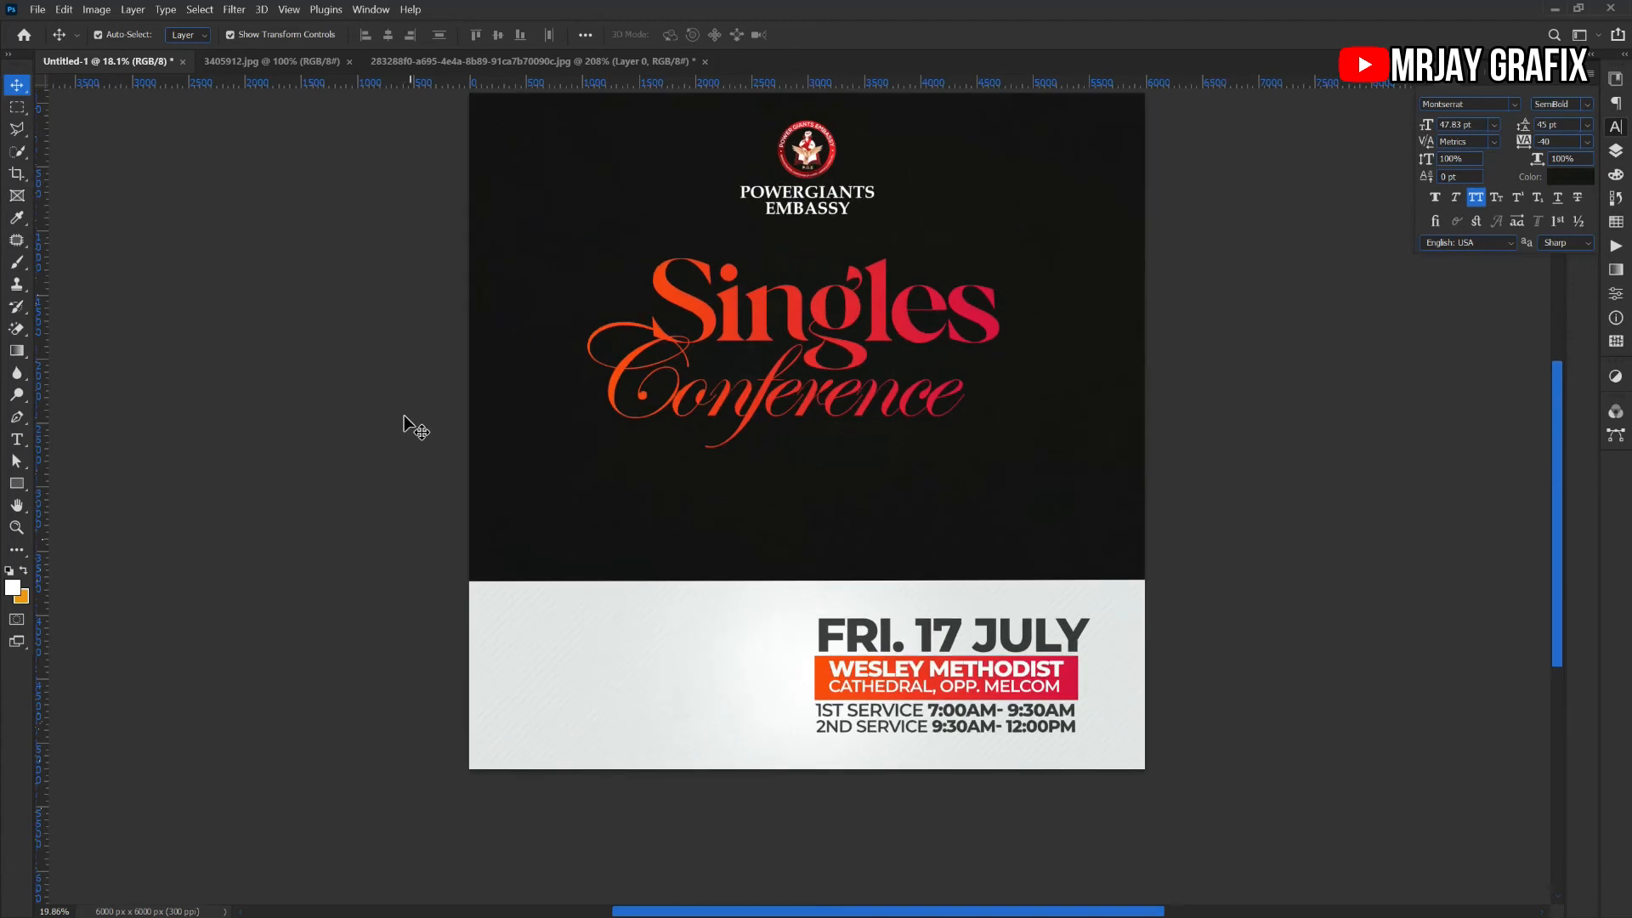
{"action": "scroll", "coordinate": [397, 374], "scroll_direction": "up", "scroll_amount": 1}
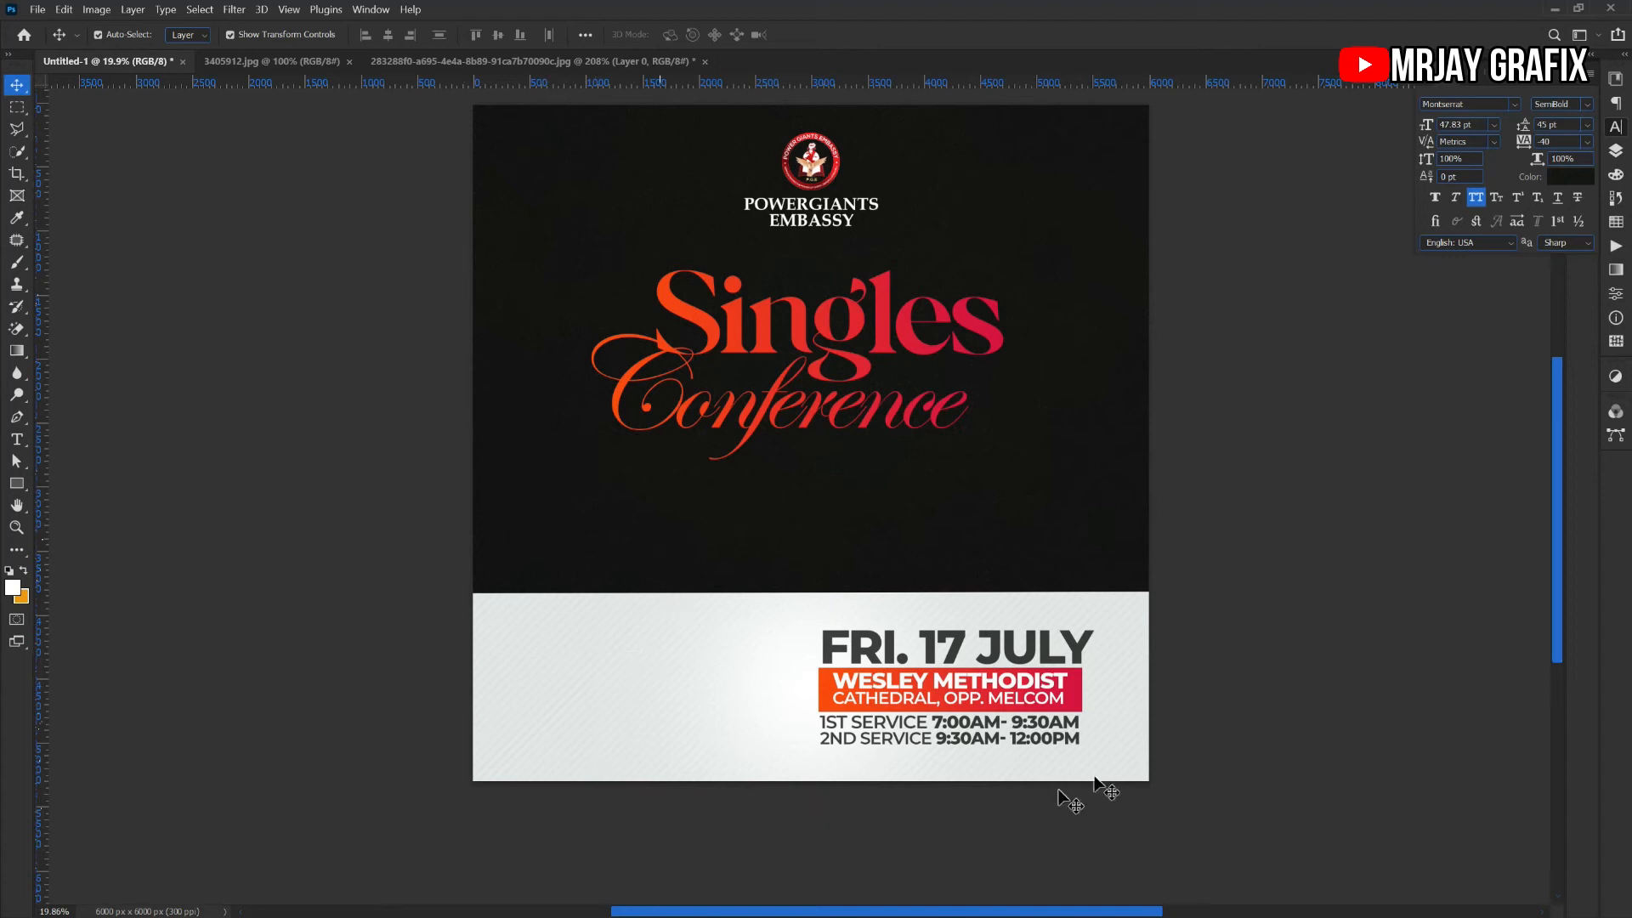
Duplicate the 2ND SERVICE line and place the copy in the empty left half of the light band
{"action": "left_click", "coordinate": [984, 739]}
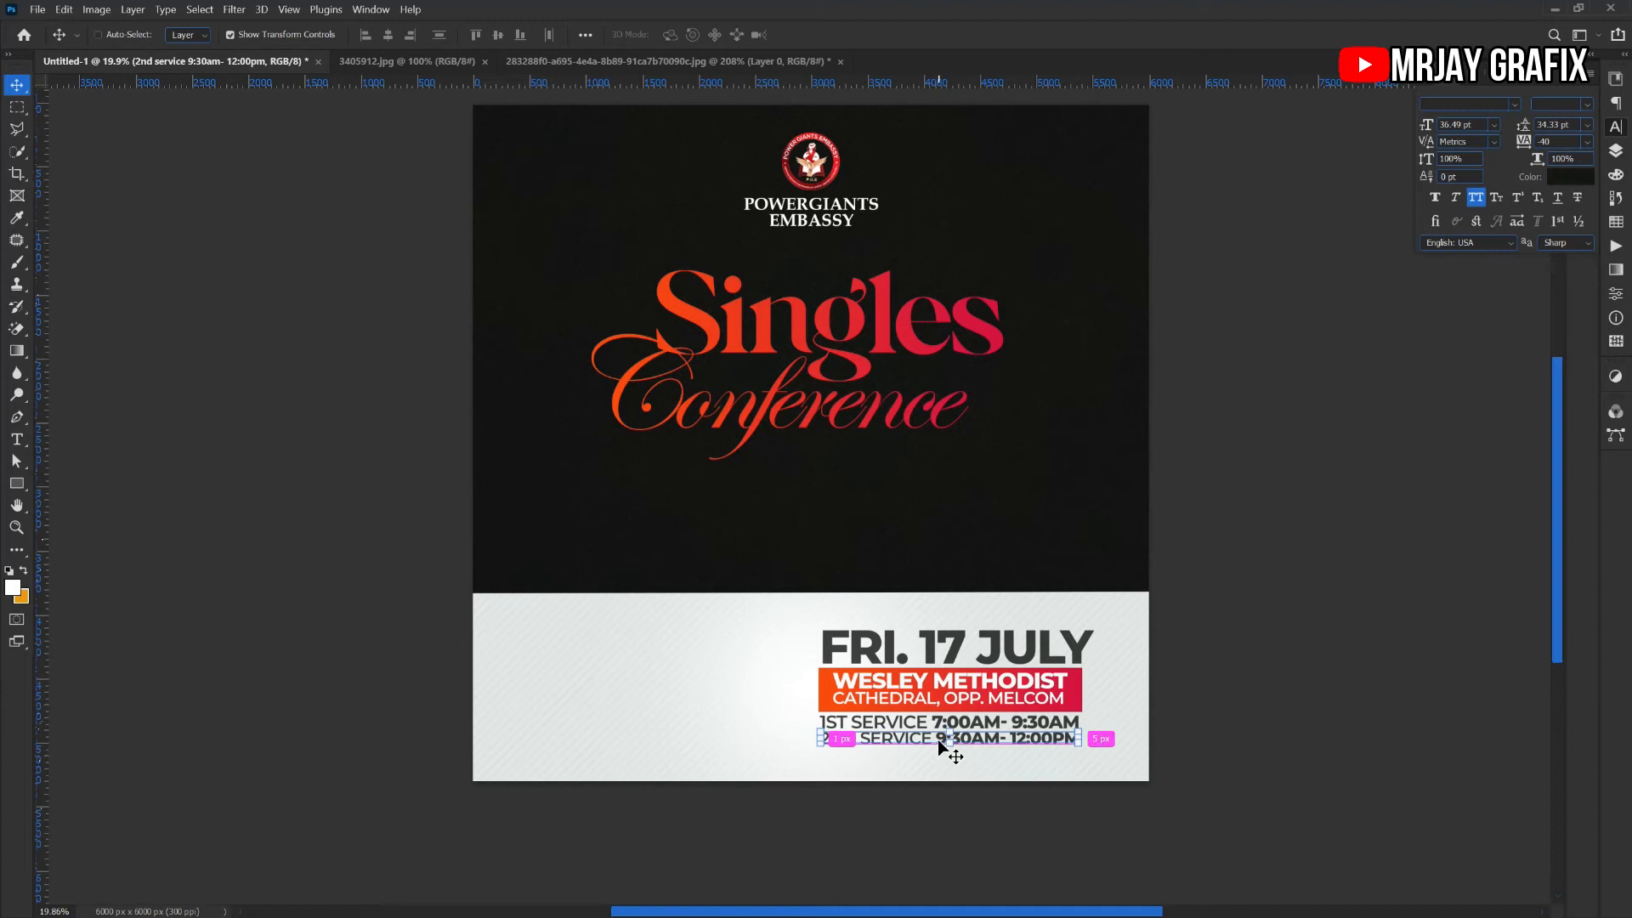
{"action": "key", "text": "ctrl+j"}
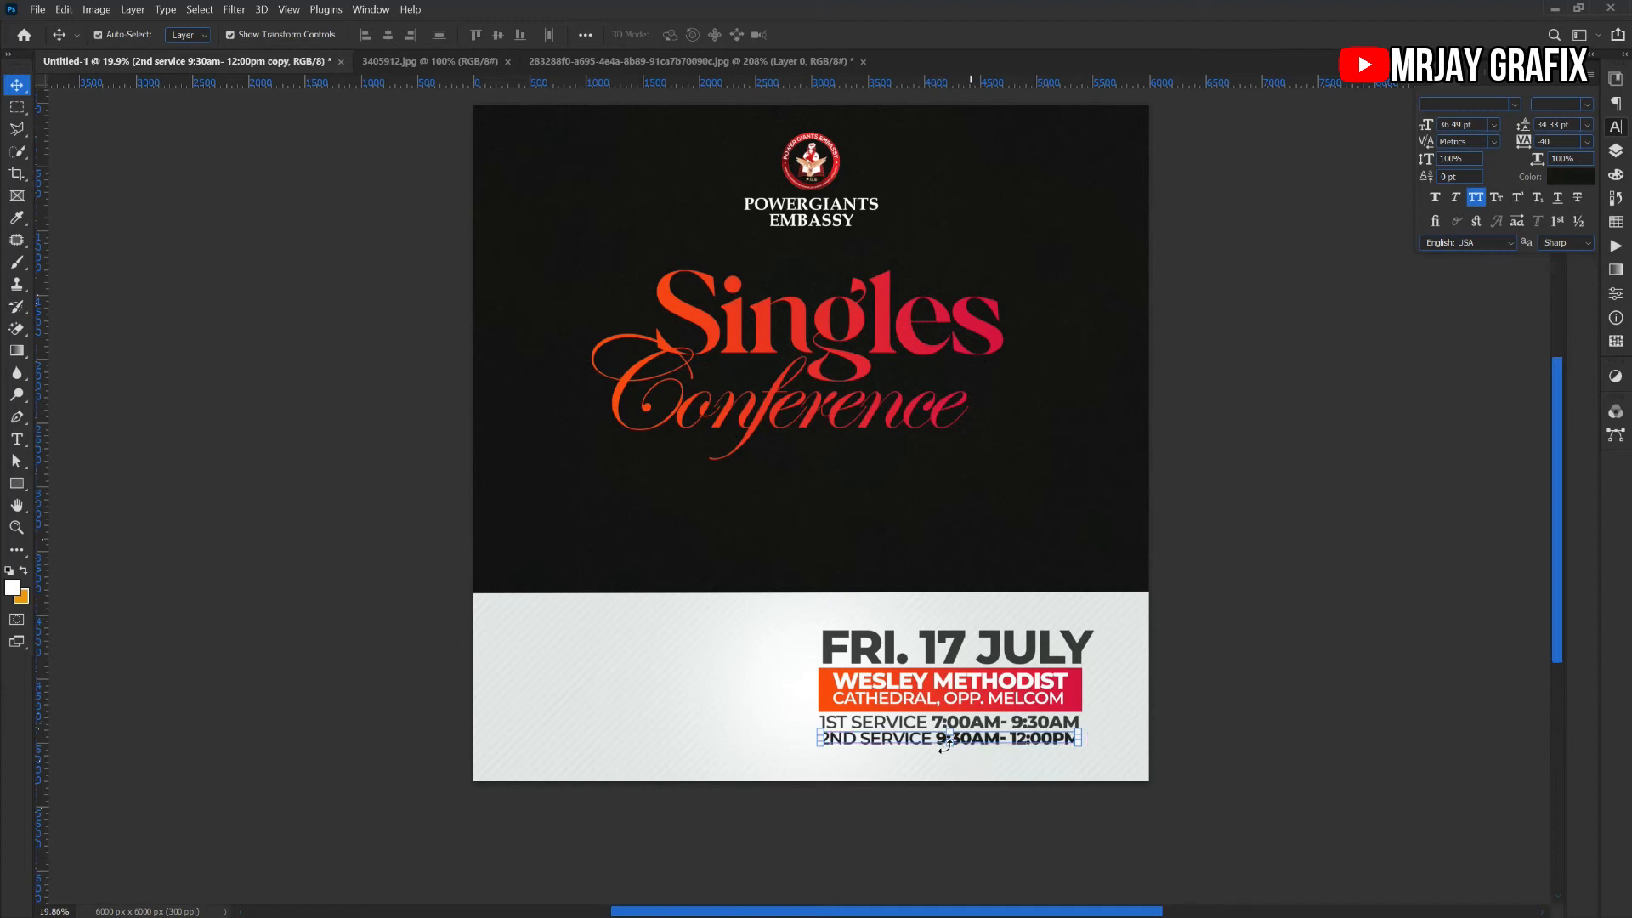
{"action": "left_click_drag", "start_coordinate": [937, 739], "coordinate": [626, 658]}
{"action": "double_click", "coordinate": [625, 658]}
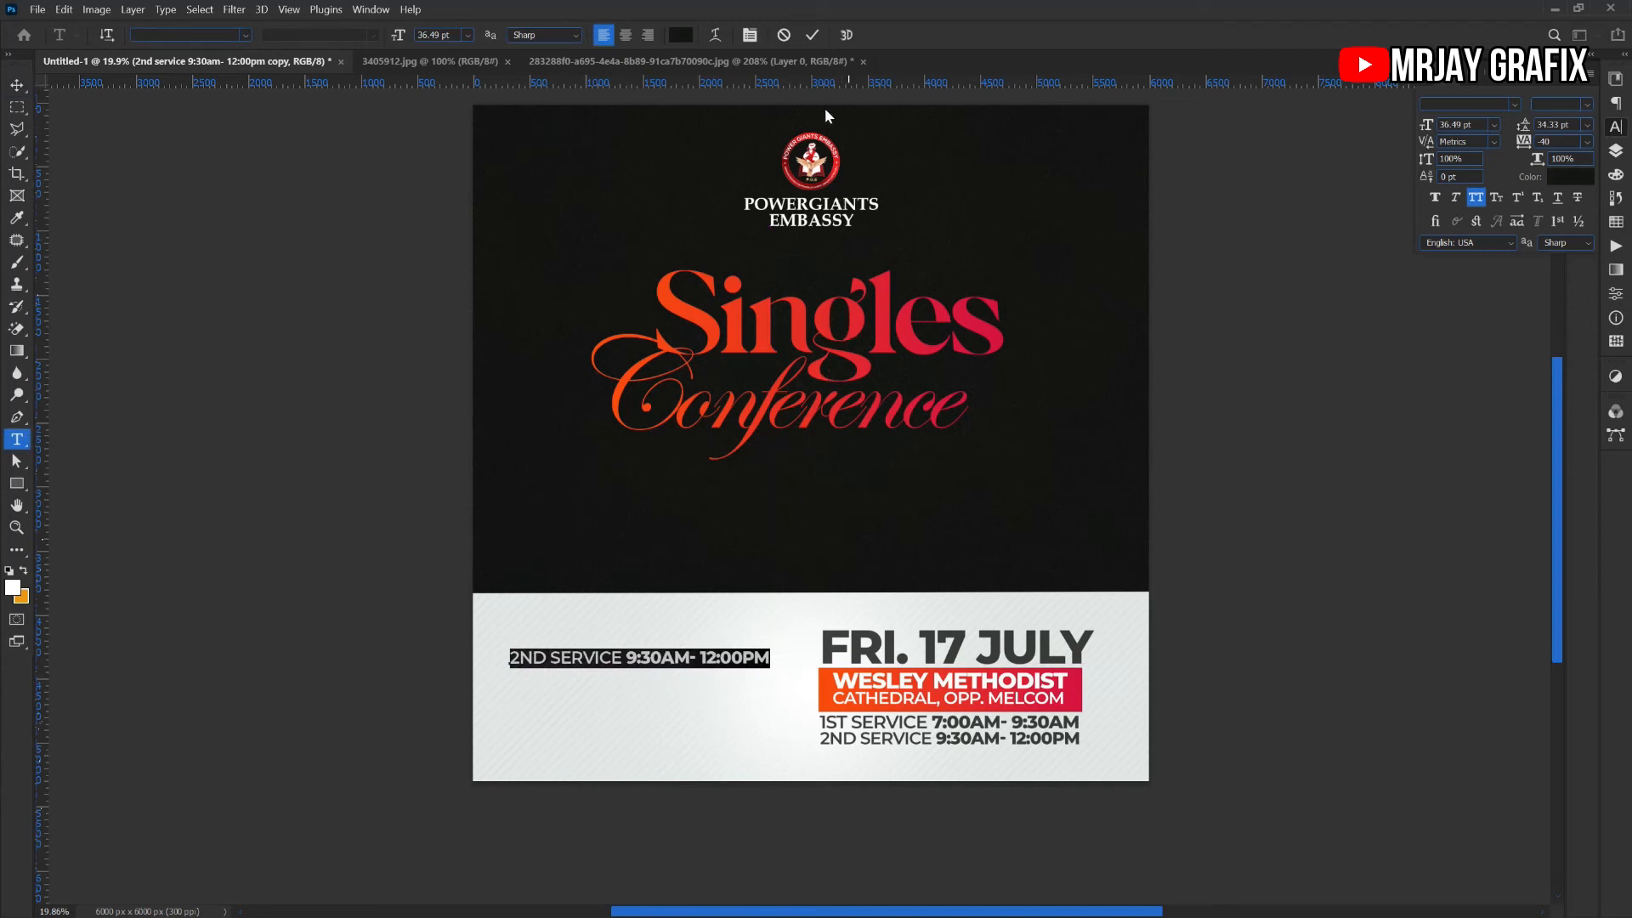
{"action": "left_click", "coordinate": [813, 38]}
{"action": "key", "text": "v"}
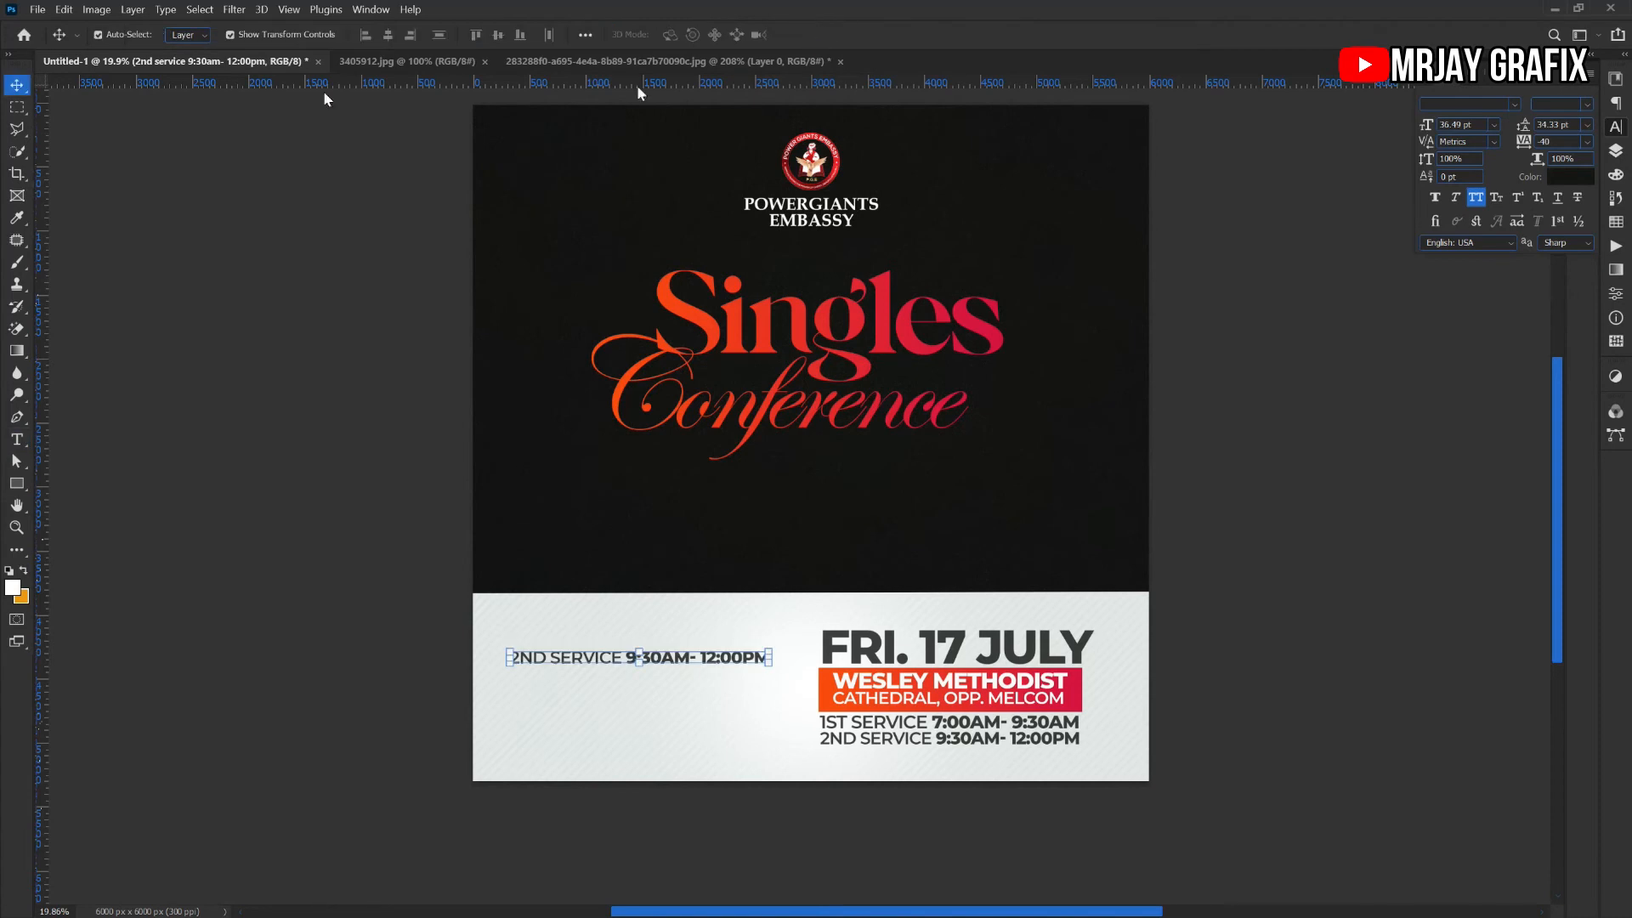
Open the existing flyer file 4x4 BANNER.psd
{"action": "left_click", "coordinate": [35, 12]}
{"action": "left_click", "coordinate": [46, 42]}
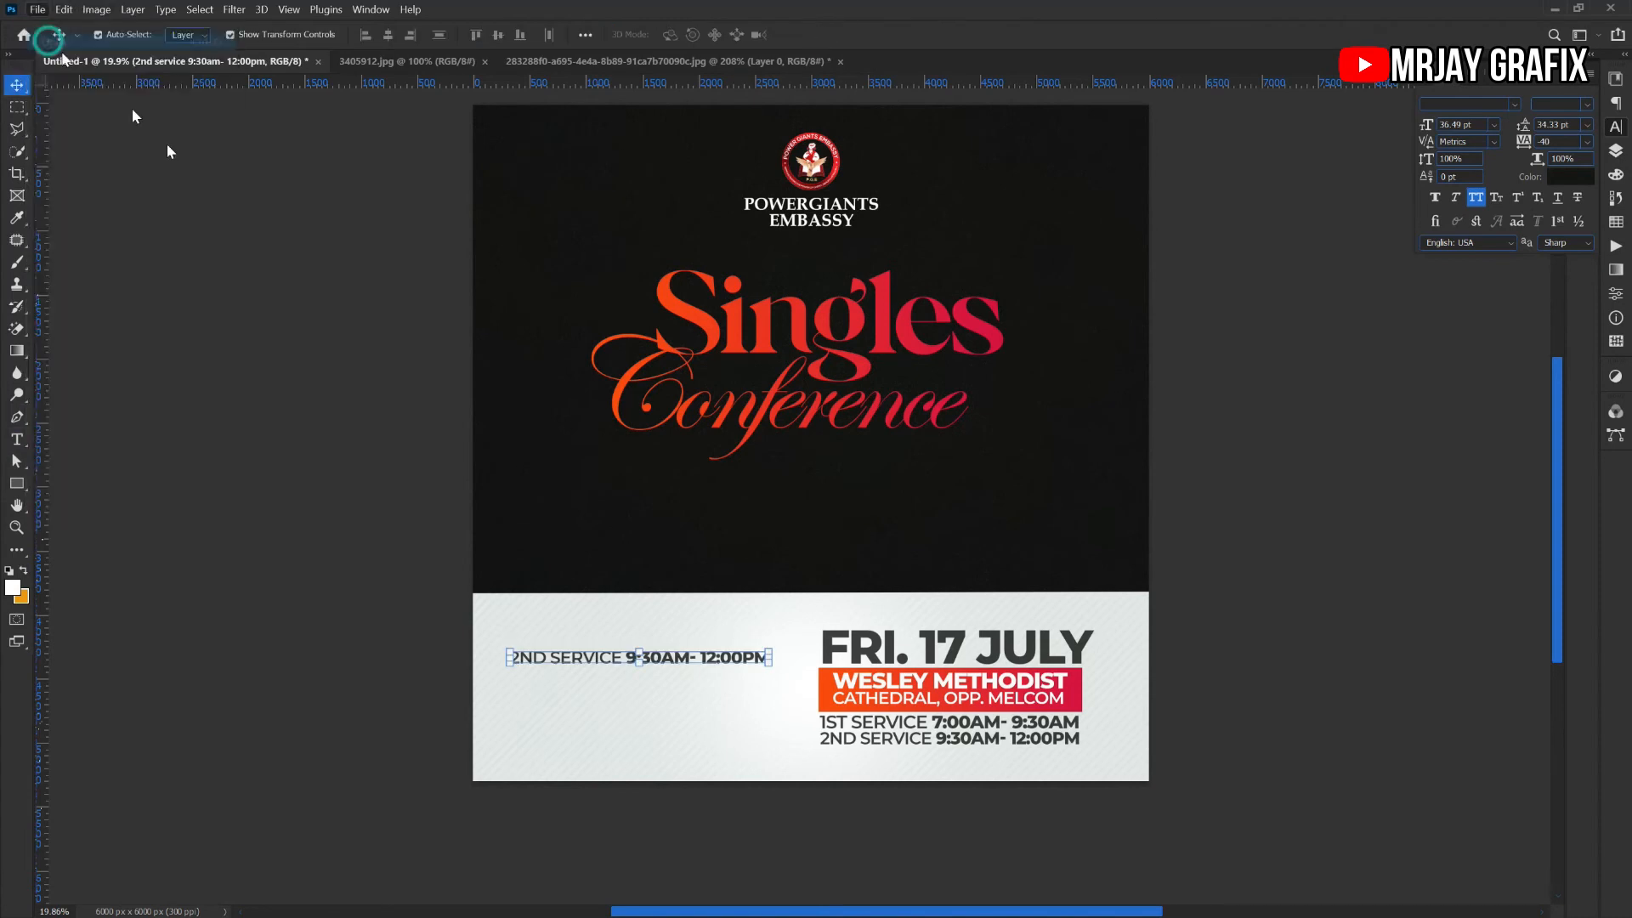
{"action": "double_click", "coordinate": [813, 248]}
{"action": "double_click", "coordinate": [1314, 168]}
Bring the speakers and guest-of-honour text with its divider from the banner into the flyer below the title, scaled to about 189%
{"action": "scroll", "coordinate": [774, 650], "scroll_direction": "up", "scroll_amount": 3}
{"action": "left_click_drag", "start_coordinate": [612, 443], "coordinate": [812, 472]}
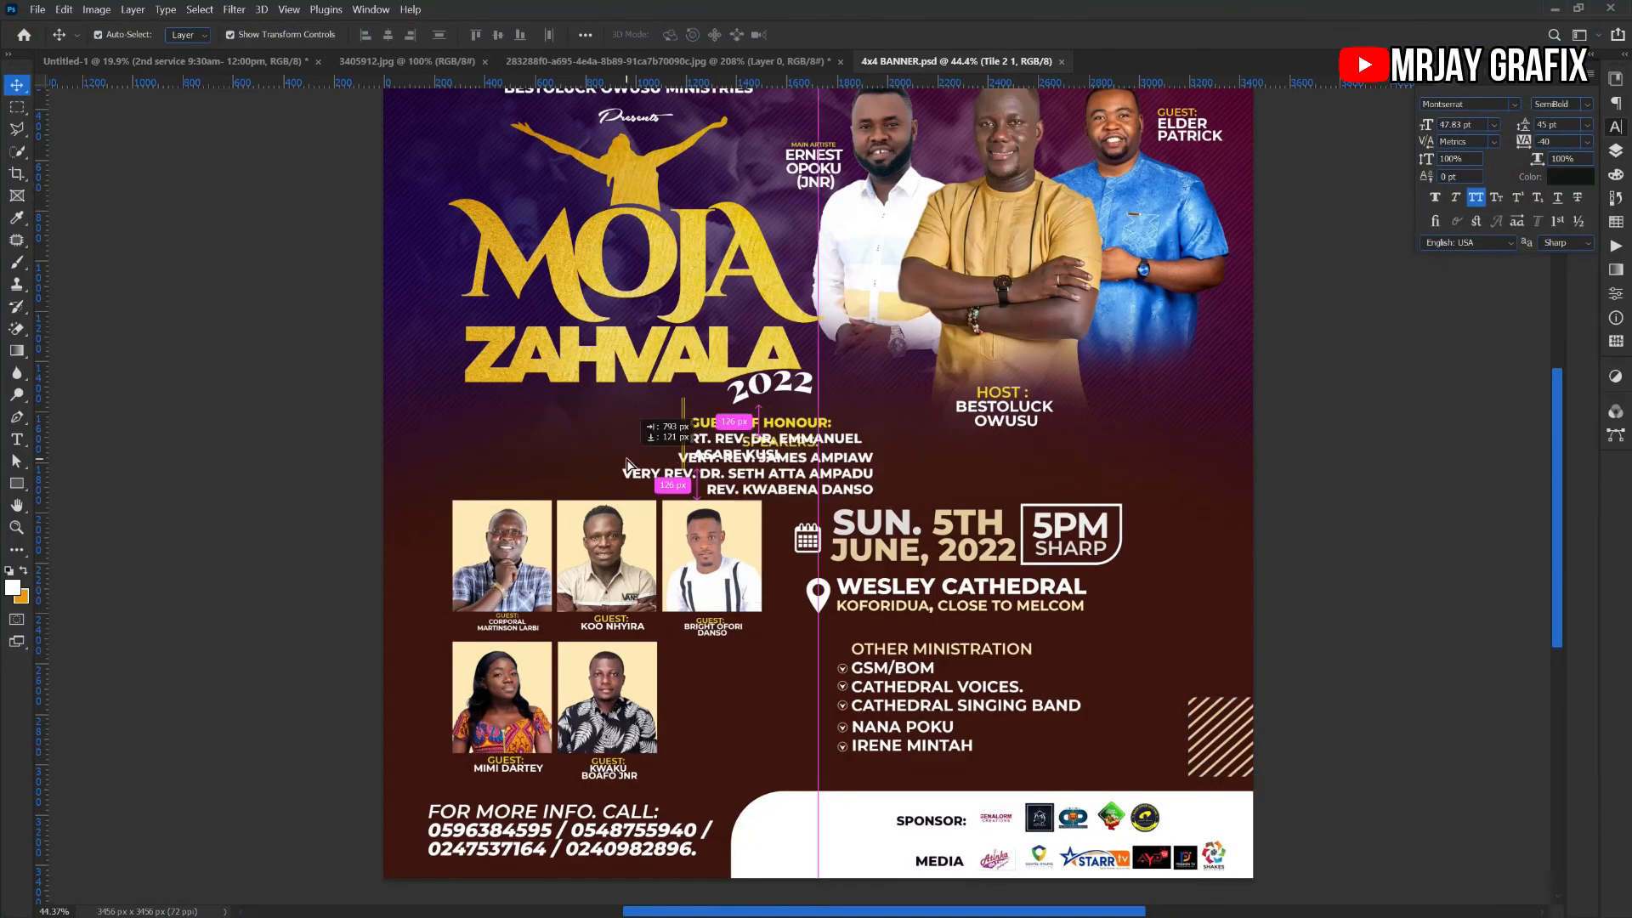
{"action": "key", "text": "ctrl+z"}
{"action": "left_click_drag", "start_coordinate": [1343, 584], "coordinate": [1233, 548]}
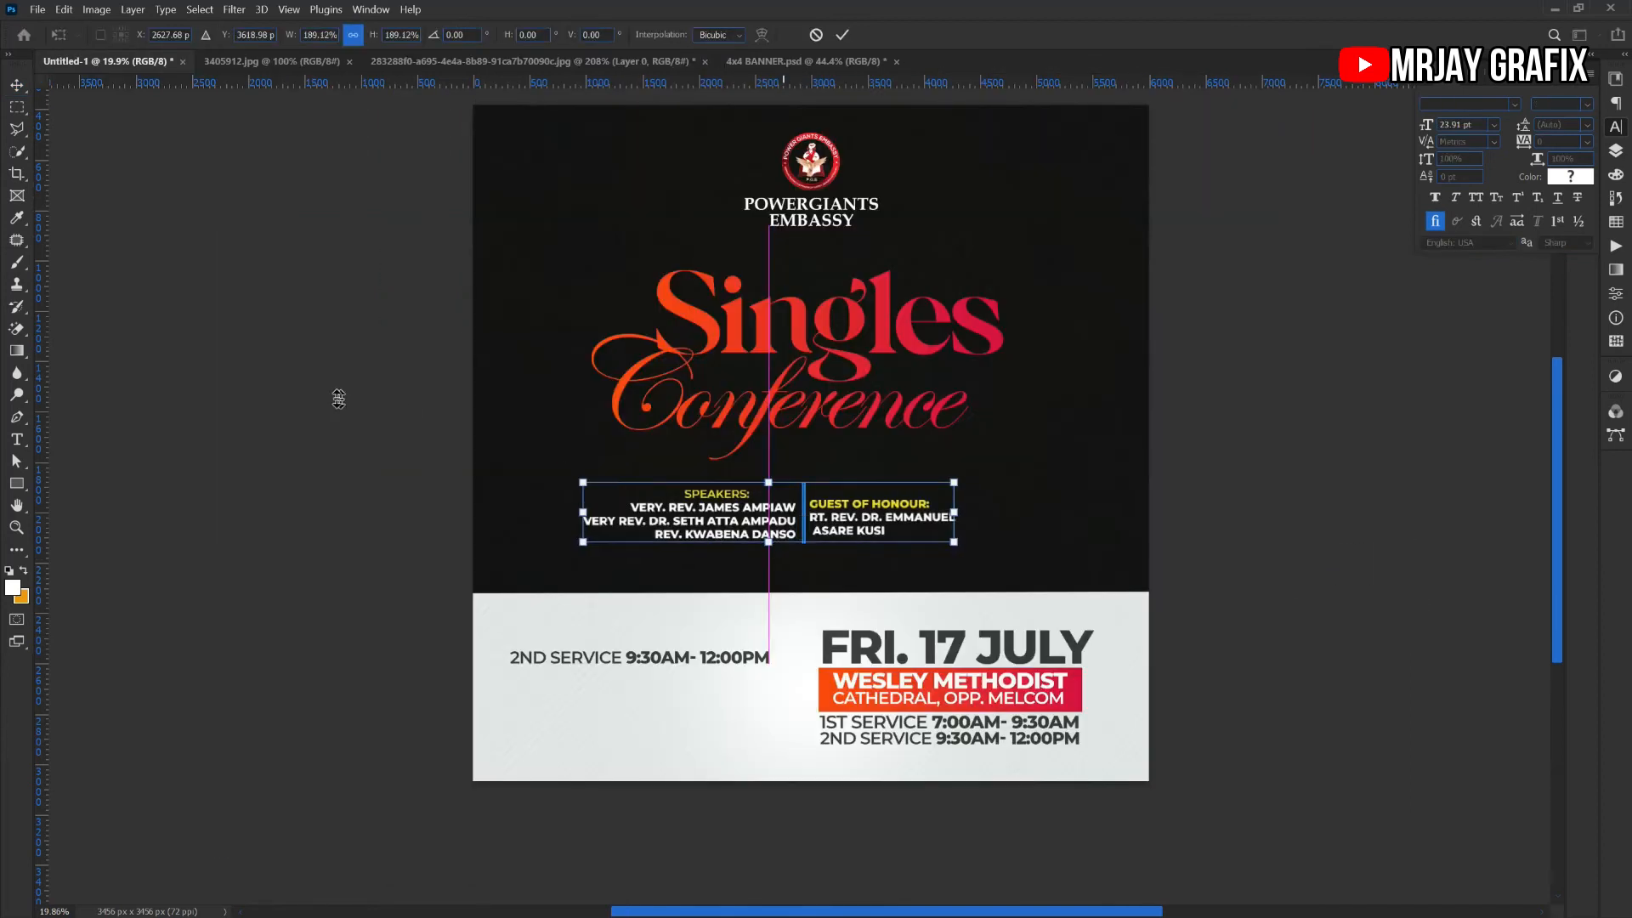
{"action": "key", "text": "Return"}
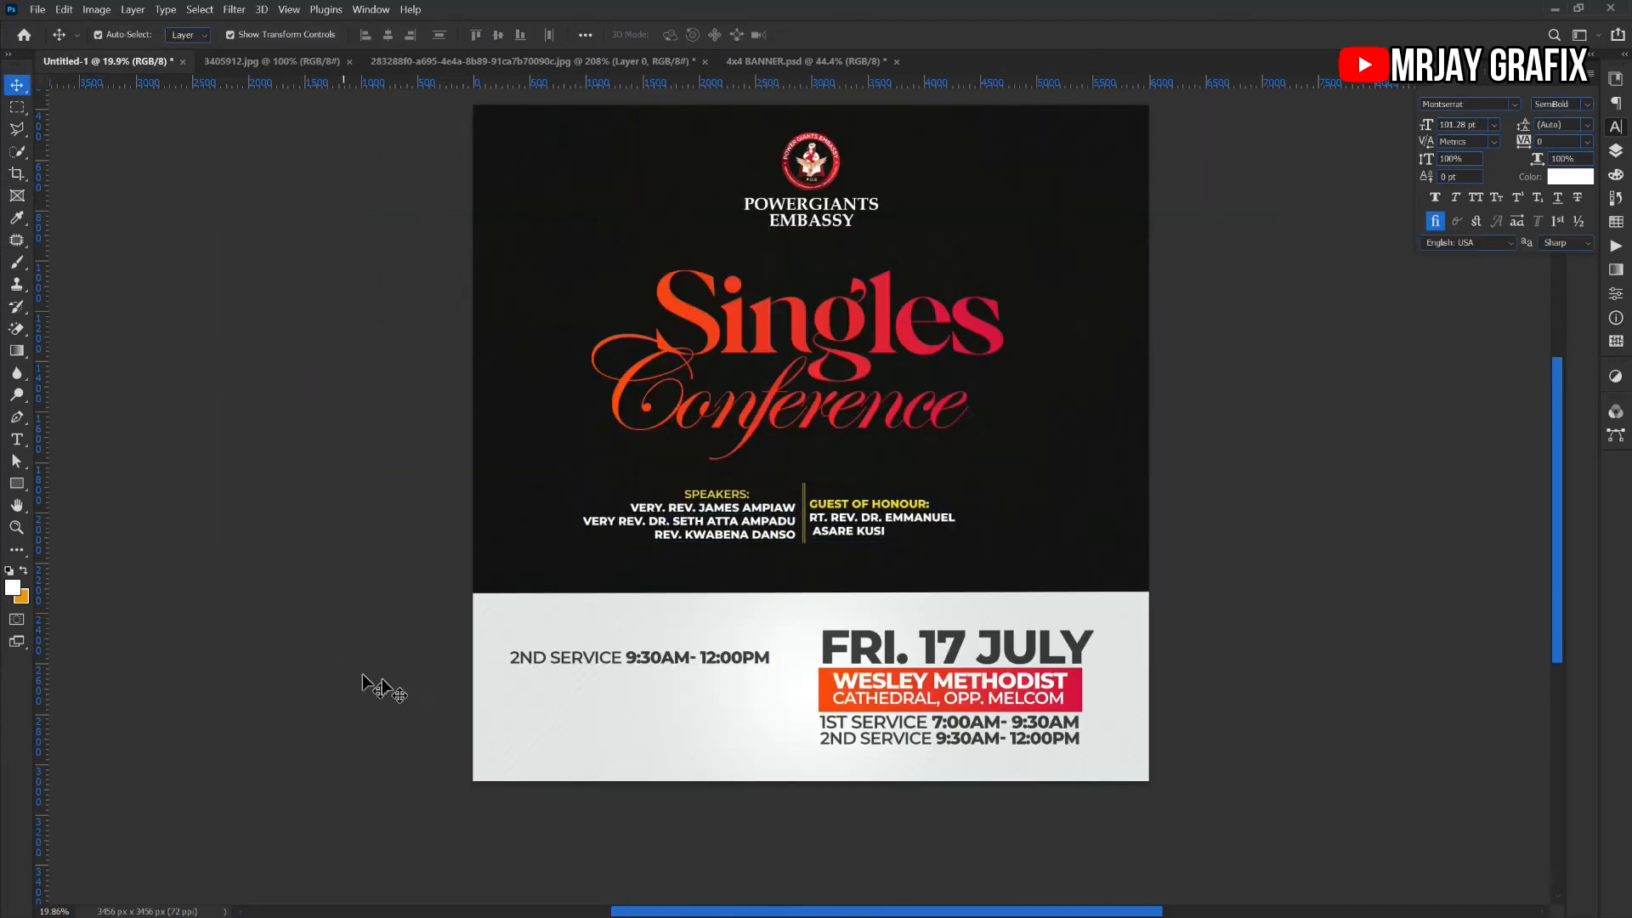
Delete the duplicated 2ND SERVICE line from the left half of the light band
{"action": "scroll", "coordinate": [481, 762], "scroll_direction": "up", "scroll_amount": 2}
{"action": "scroll", "coordinate": [638, 786], "scroll_direction": "up", "scroll_amount": 1}
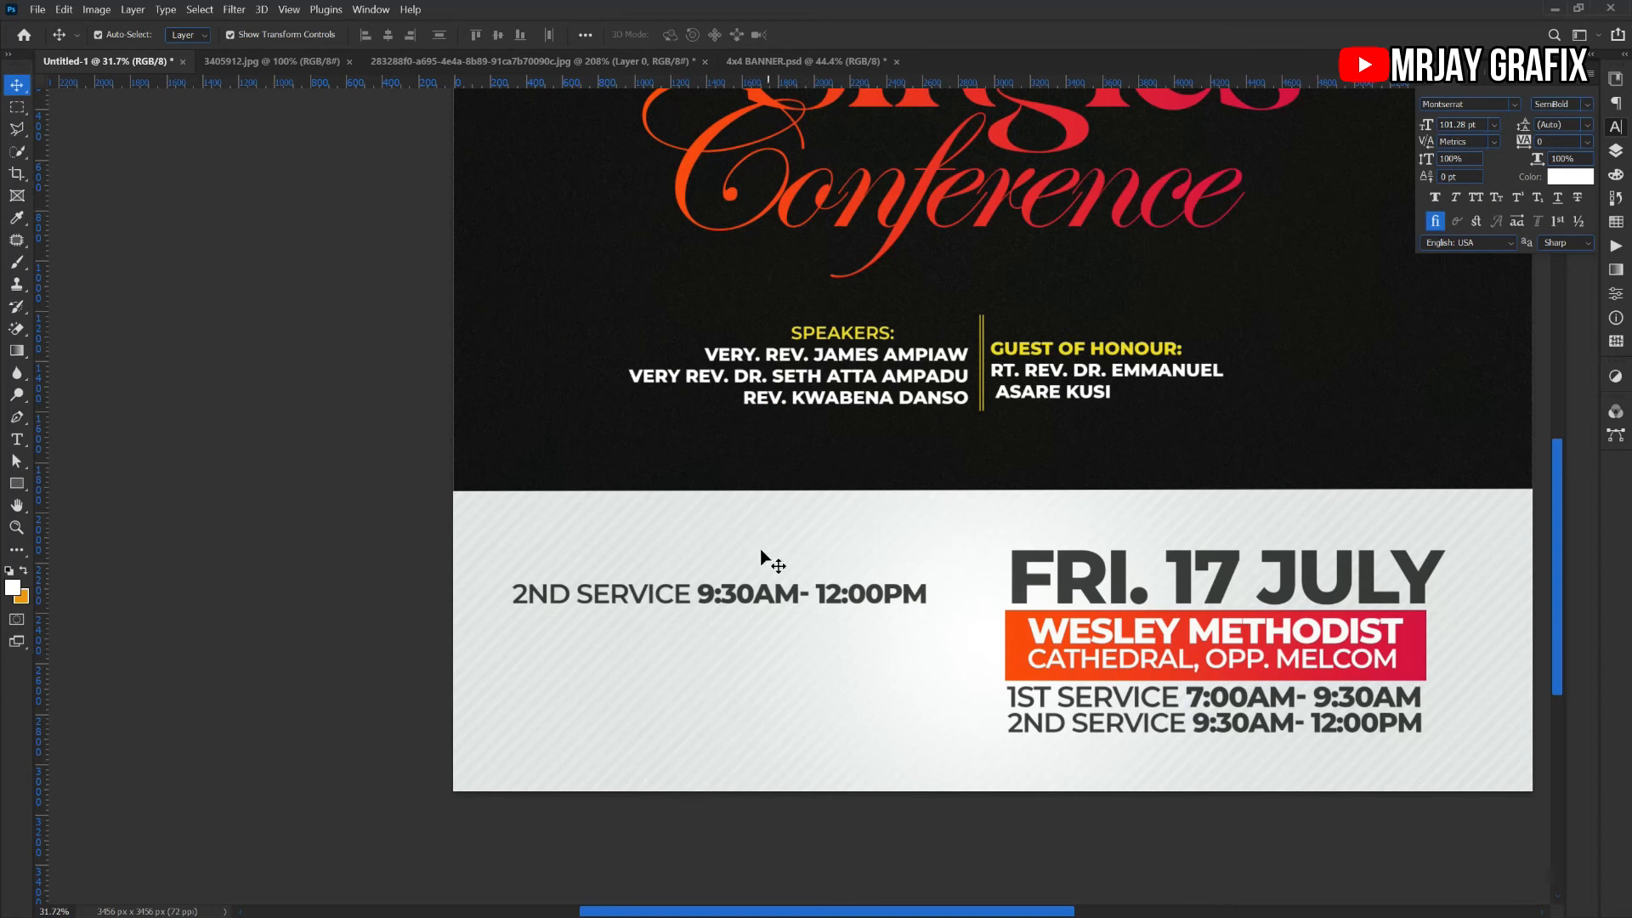
{"action": "left_click", "coordinate": [761, 605]}
{"action": "scroll", "coordinate": [760, 605], "scroll_direction": "up", "scroll_amount": 1}
{"action": "key", "text": "Delete"}
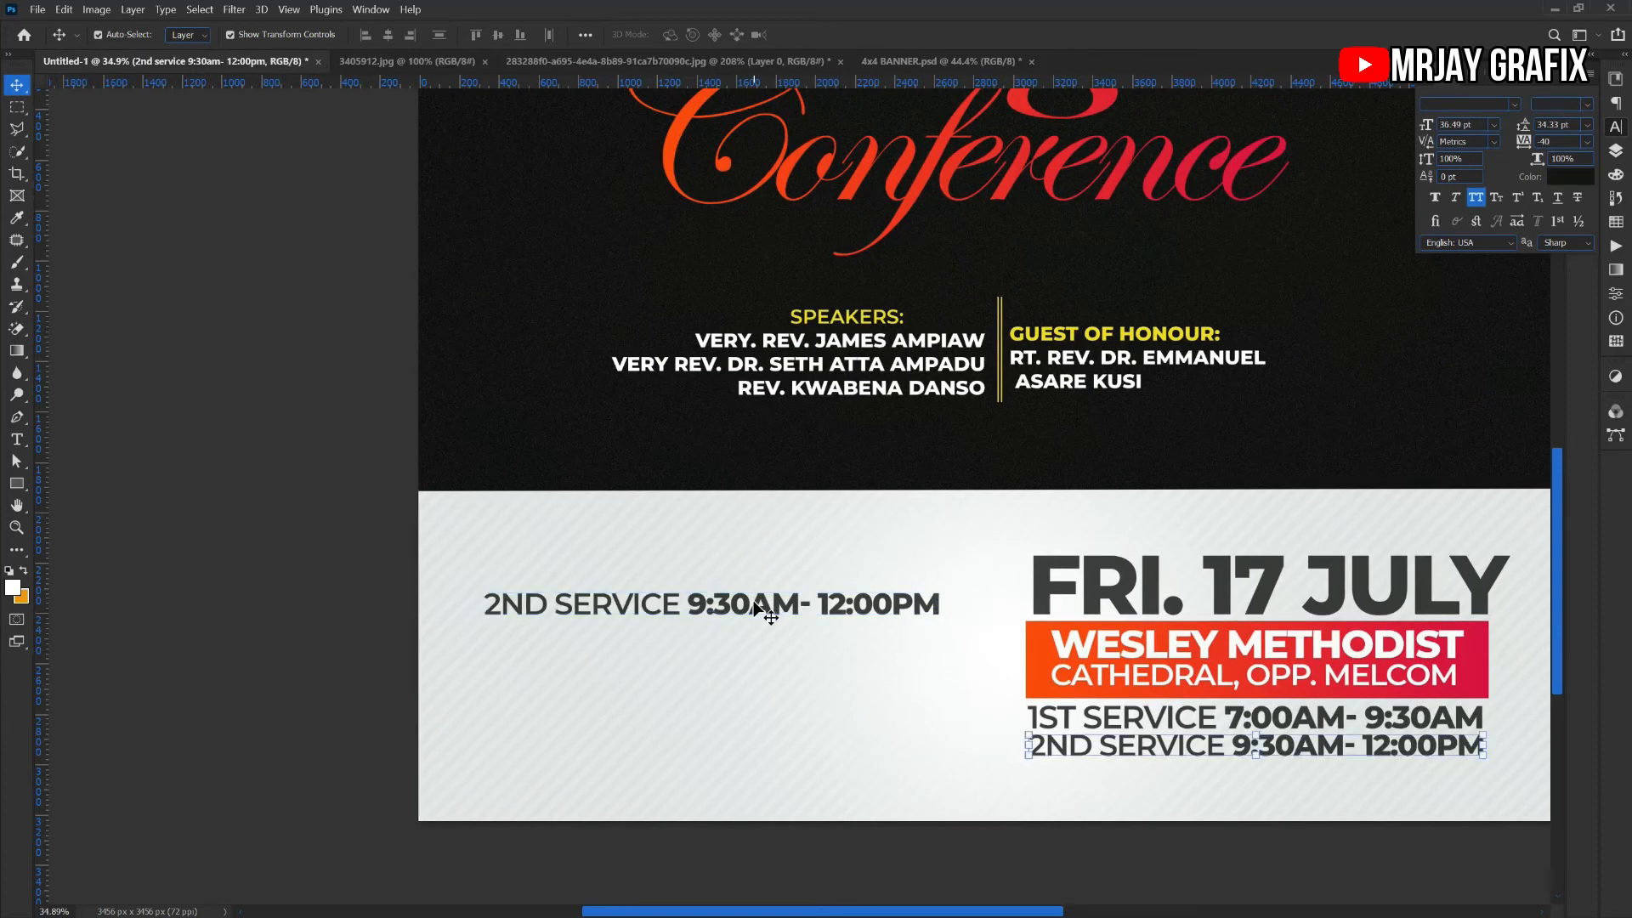
Recolor the imported speakers and guest-of-honour text to black
{"action": "left_click", "coordinate": [940, 391]}
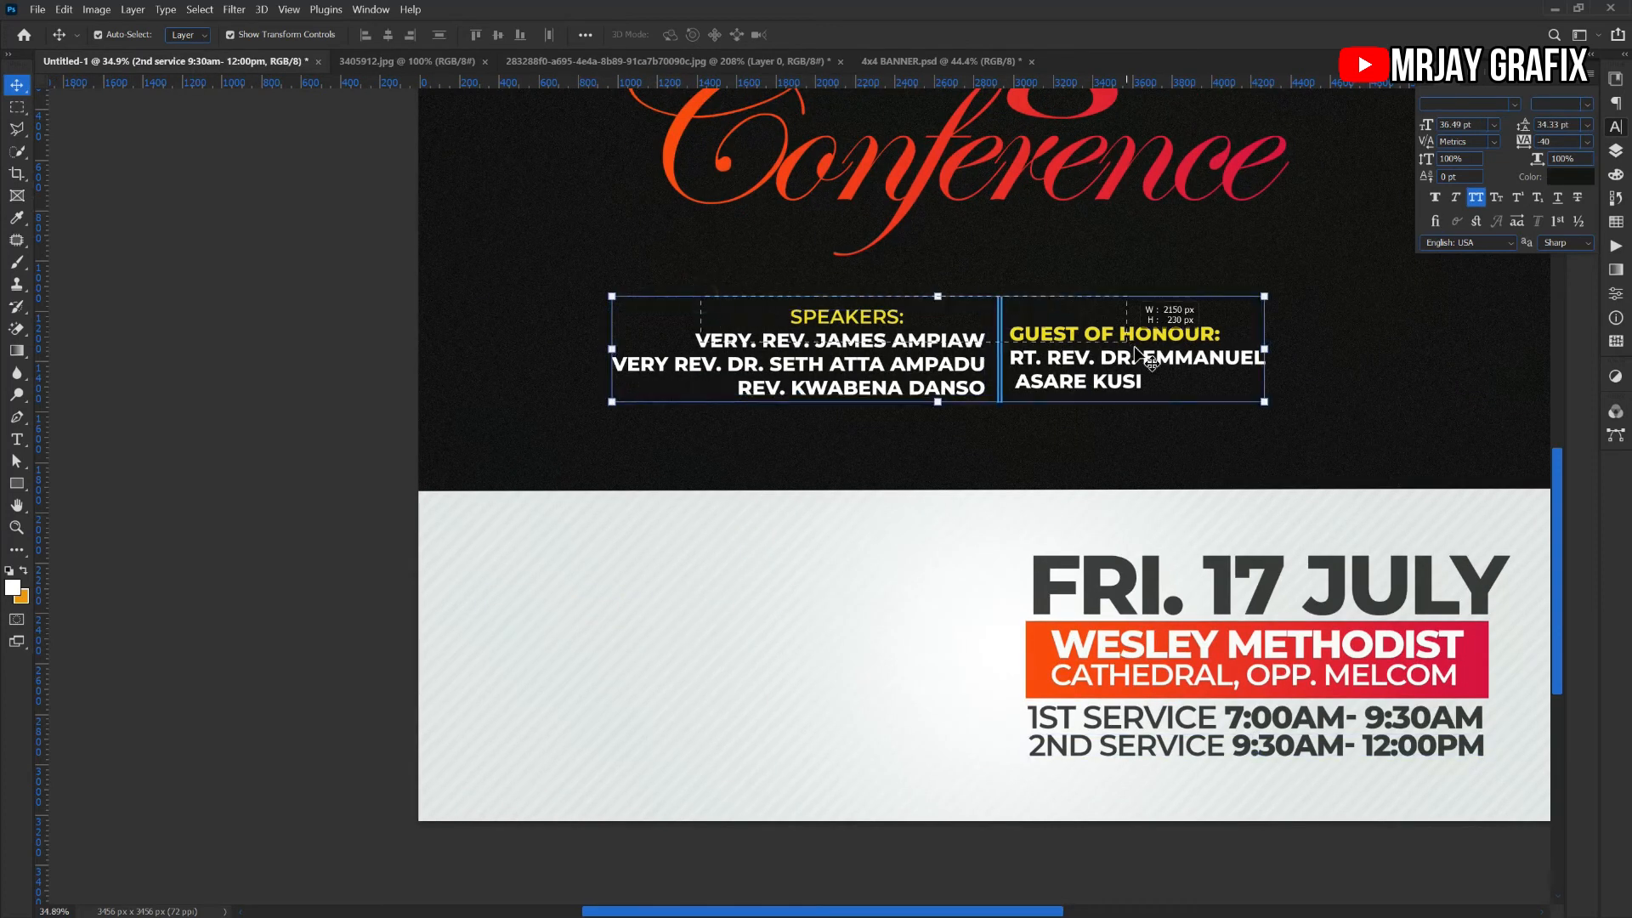
{"action": "left_click", "coordinate": [1571, 178]}
{"action": "left_click_drag", "start_coordinate": [1085, 377], "coordinate": [1014, 568]}
{"action": "left_click", "coordinate": [1420, 304]}
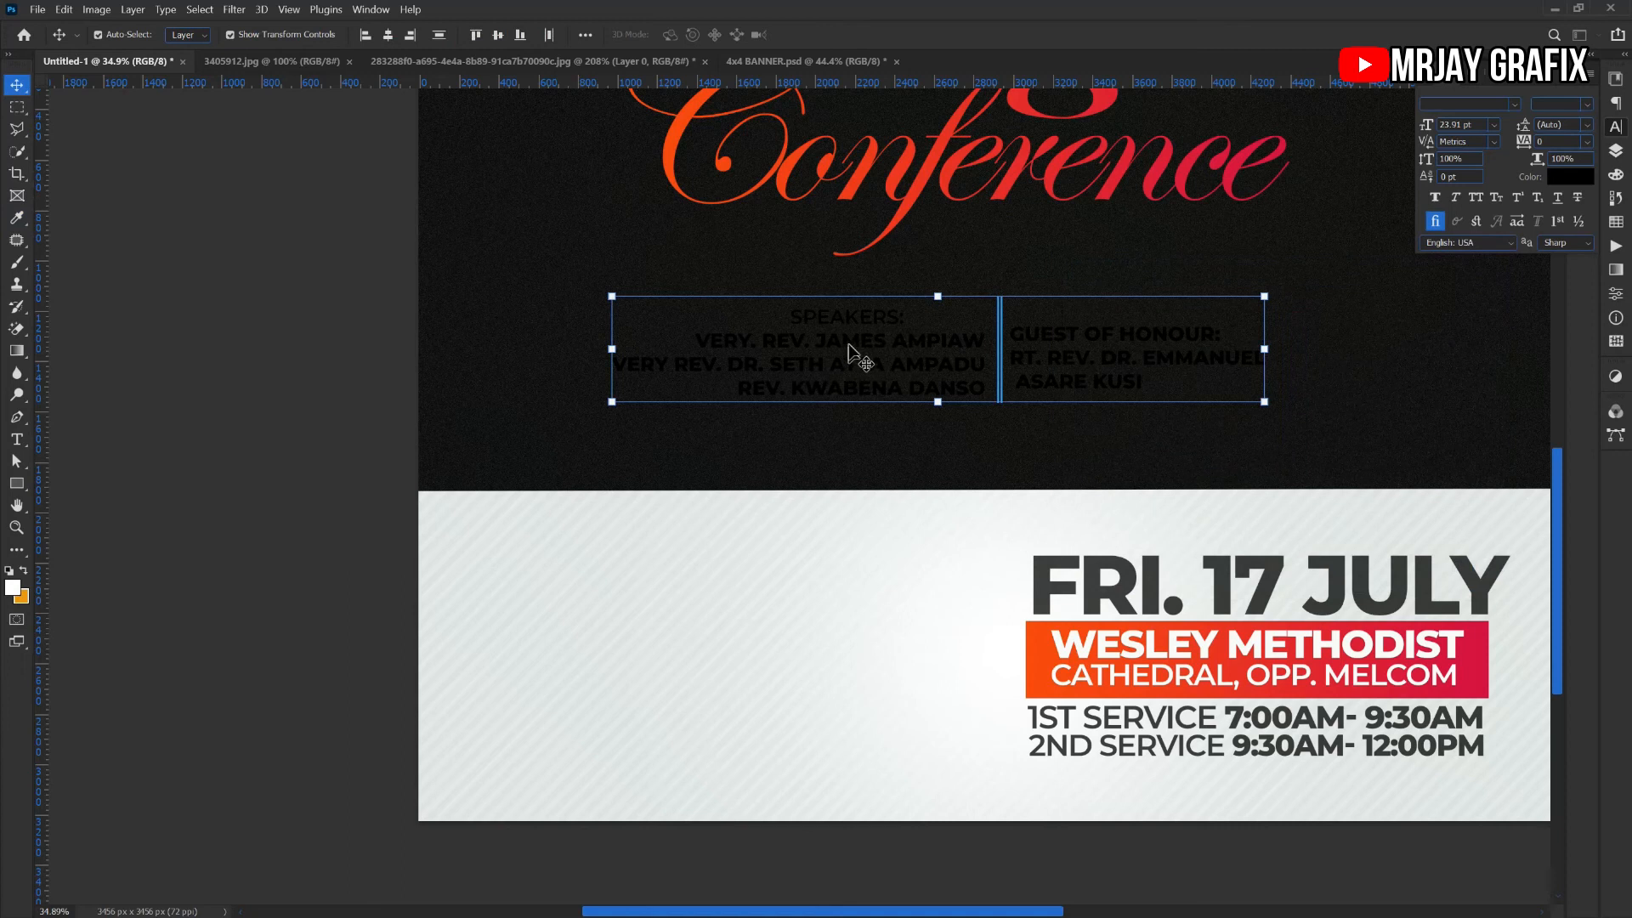
Move the speakers text into the left half of the light band and scale it to about 84%
{"action": "left_click", "coordinate": [539, 289]}
{"action": "left_click_drag", "start_coordinate": [802, 286], "coordinate": [818, 430]}
{"action": "left_click_drag", "start_coordinate": [816, 365], "coordinate": [697, 599]}
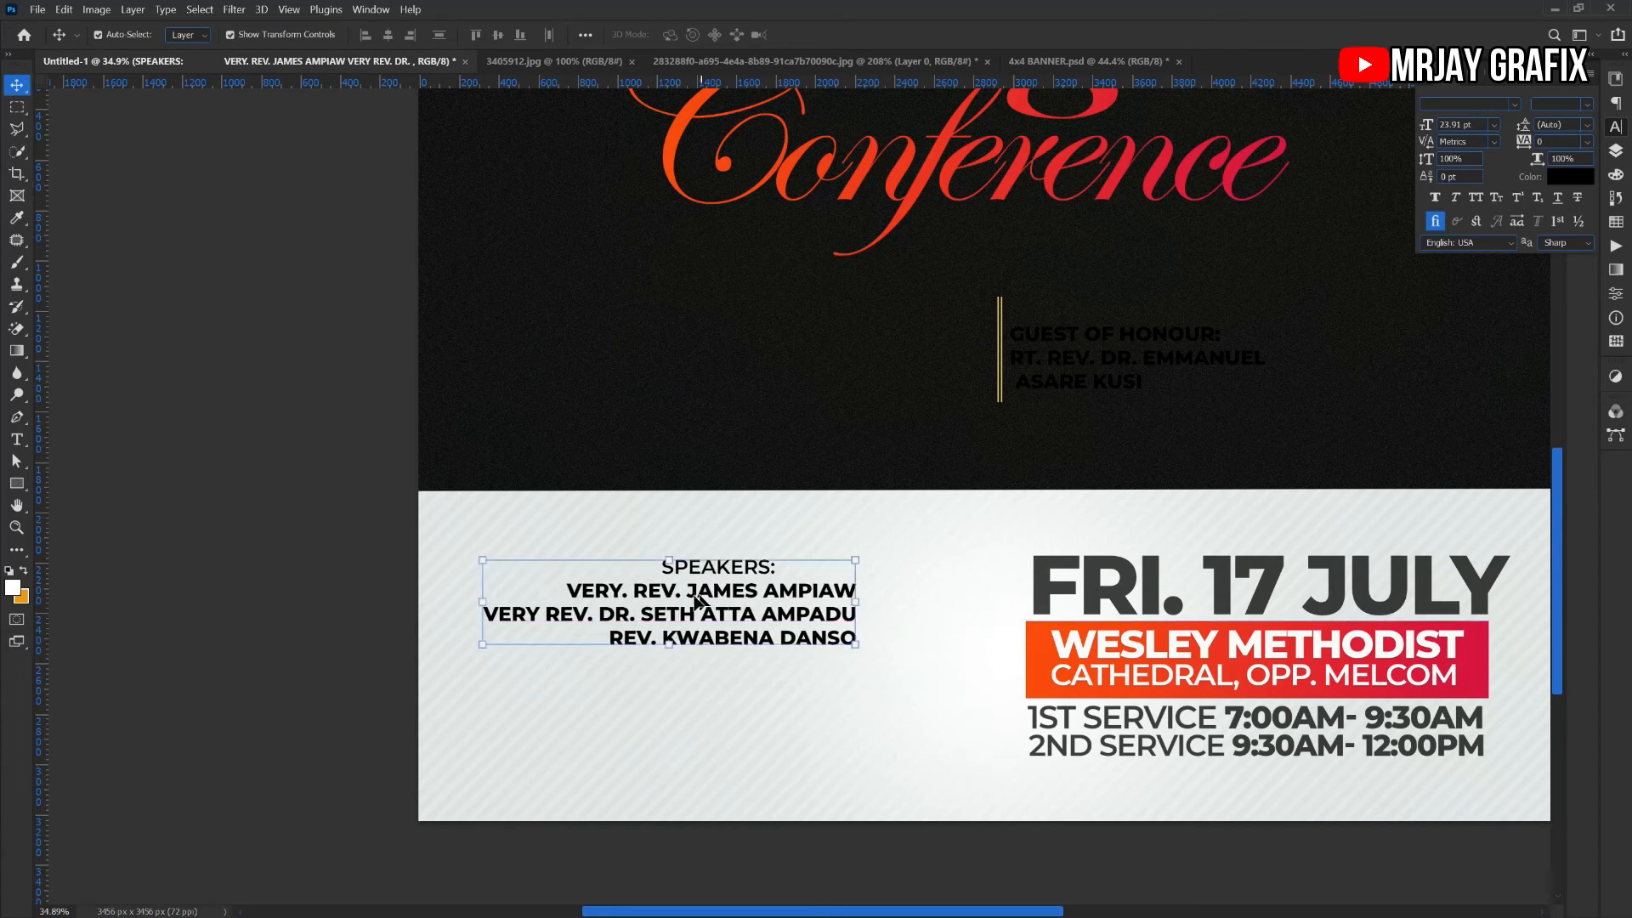
{"action": "left_click_drag", "start_coordinate": [484, 652], "coordinate": [542, 636]}
{"action": "left_click", "coordinate": [189, 528]}
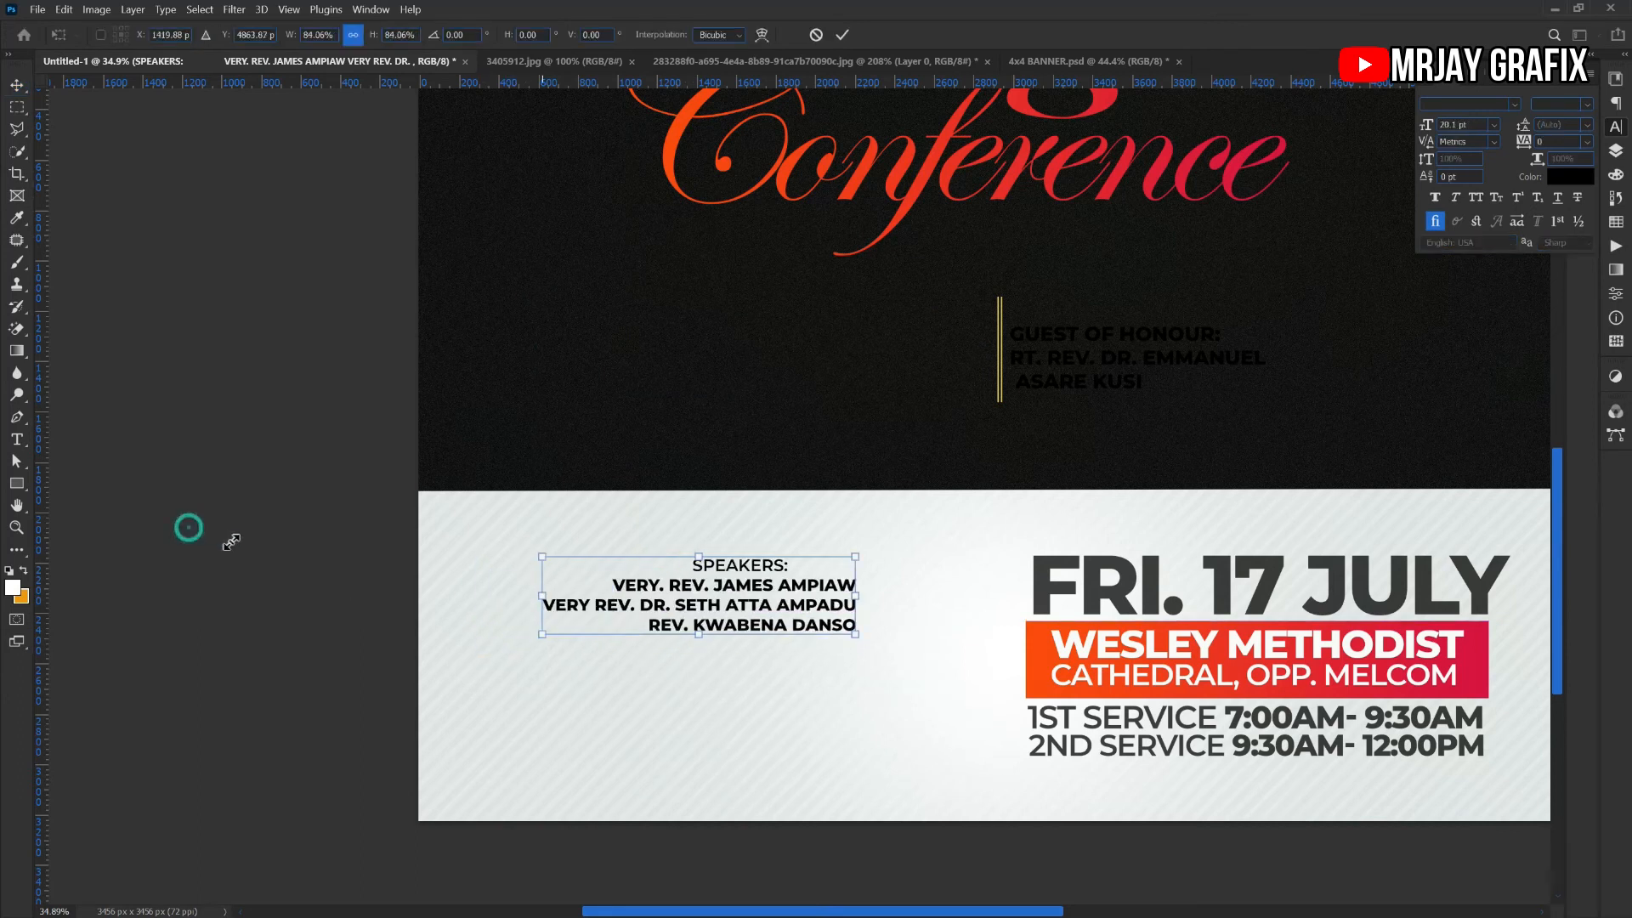
Move the speakers text slightly lower in the light band and place the guest-of-honour text directly beneath it
{"action": "left_click_drag", "start_coordinate": [708, 612], "coordinate": [698, 652]}
{"action": "left_click", "coordinate": [1038, 365]}
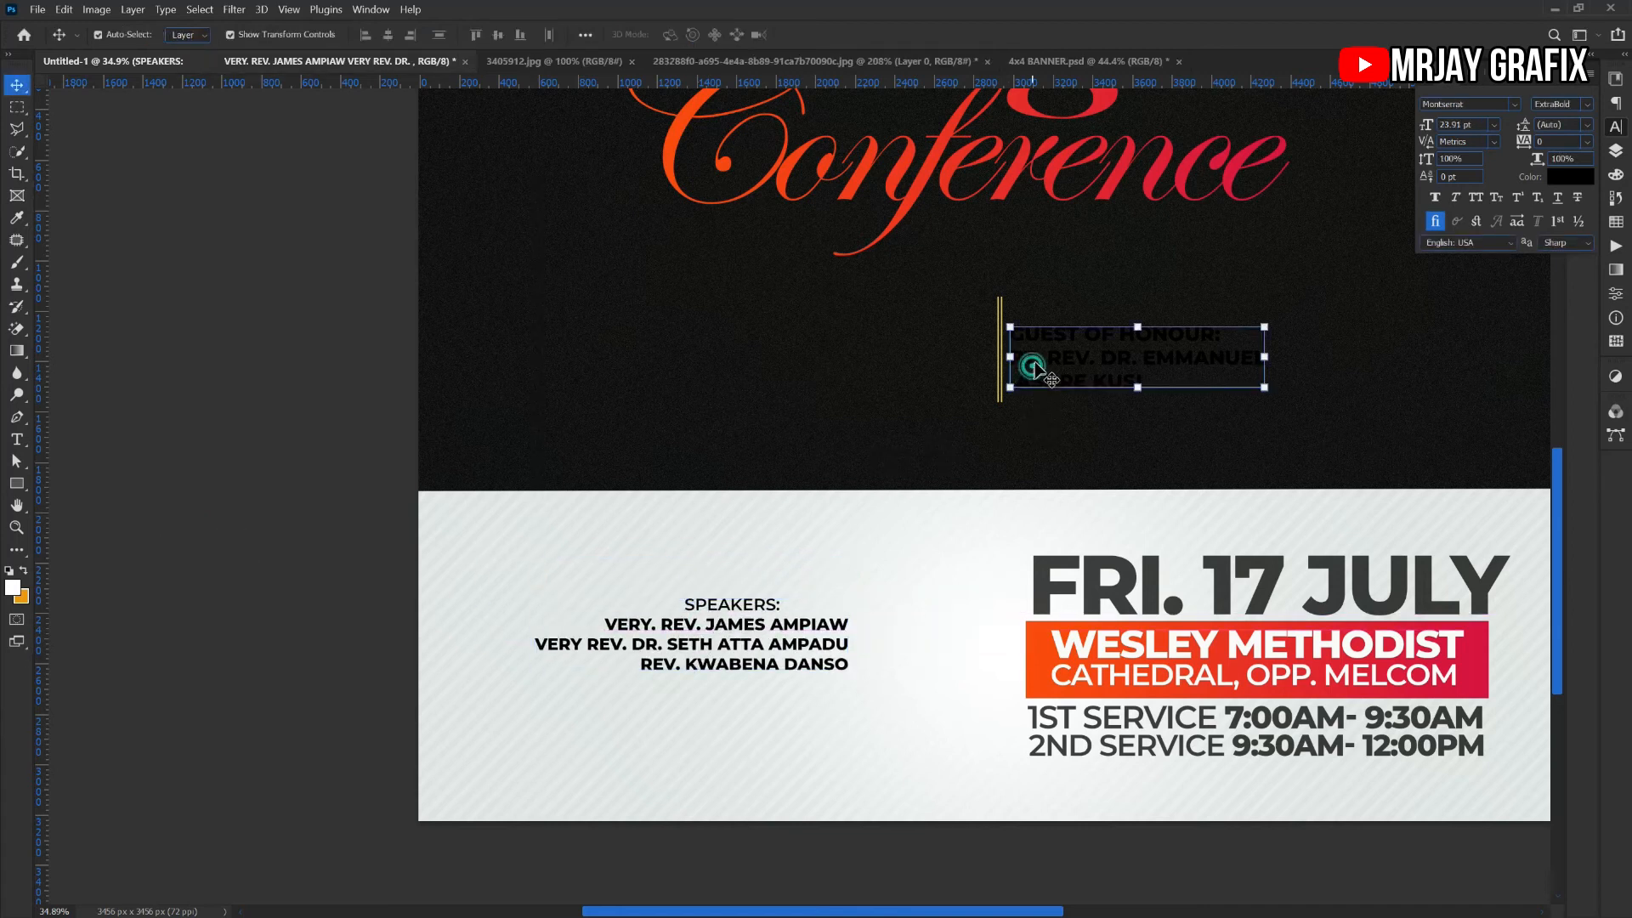
{"action": "left_click_drag", "start_coordinate": [1036, 367], "coordinate": [623, 733]}
Delete the SPEAKERS: heading and its empty line from the speakers text, leaving only the names
{"action": "left_click", "coordinate": [689, 604]}
{"action": "double_click", "coordinate": [689, 604]}
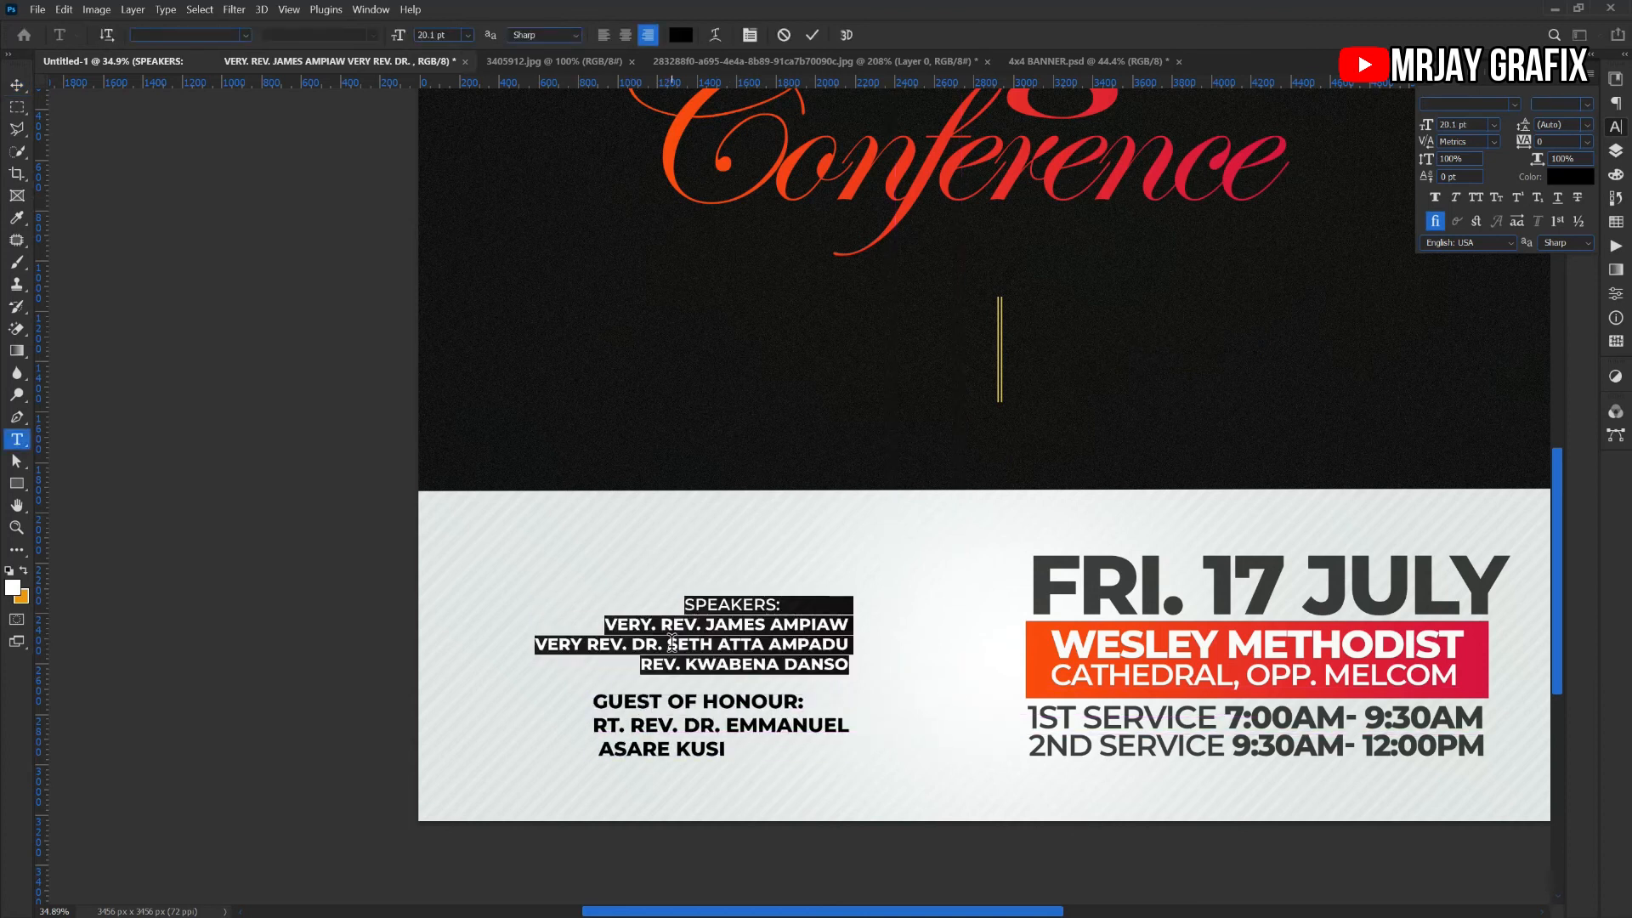
{"action": "left_click", "coordinate": [689, 604]}
{"action": "left_click_drag", "start_coordinate": [689, 603], "coordinate": [815, 599]}
{"action": "left_click", "coordinate": [813, 598]}
{"action": "key", "text": "BackSpace"}
{"action": "key", "text": "BackSpace"}
{"action": "key", "text": "BackSpace"}
{"action": "key", "text": "BackSpace"}
{"action": "key", "text": "BackSpace"}
{"action": "key", "text": "BackSpace"}
{"action": "key", "text": "BackSpace"}
{"action": "key", "text": "BackSpace"}
{"action": "key", "text": "BackSpace"}
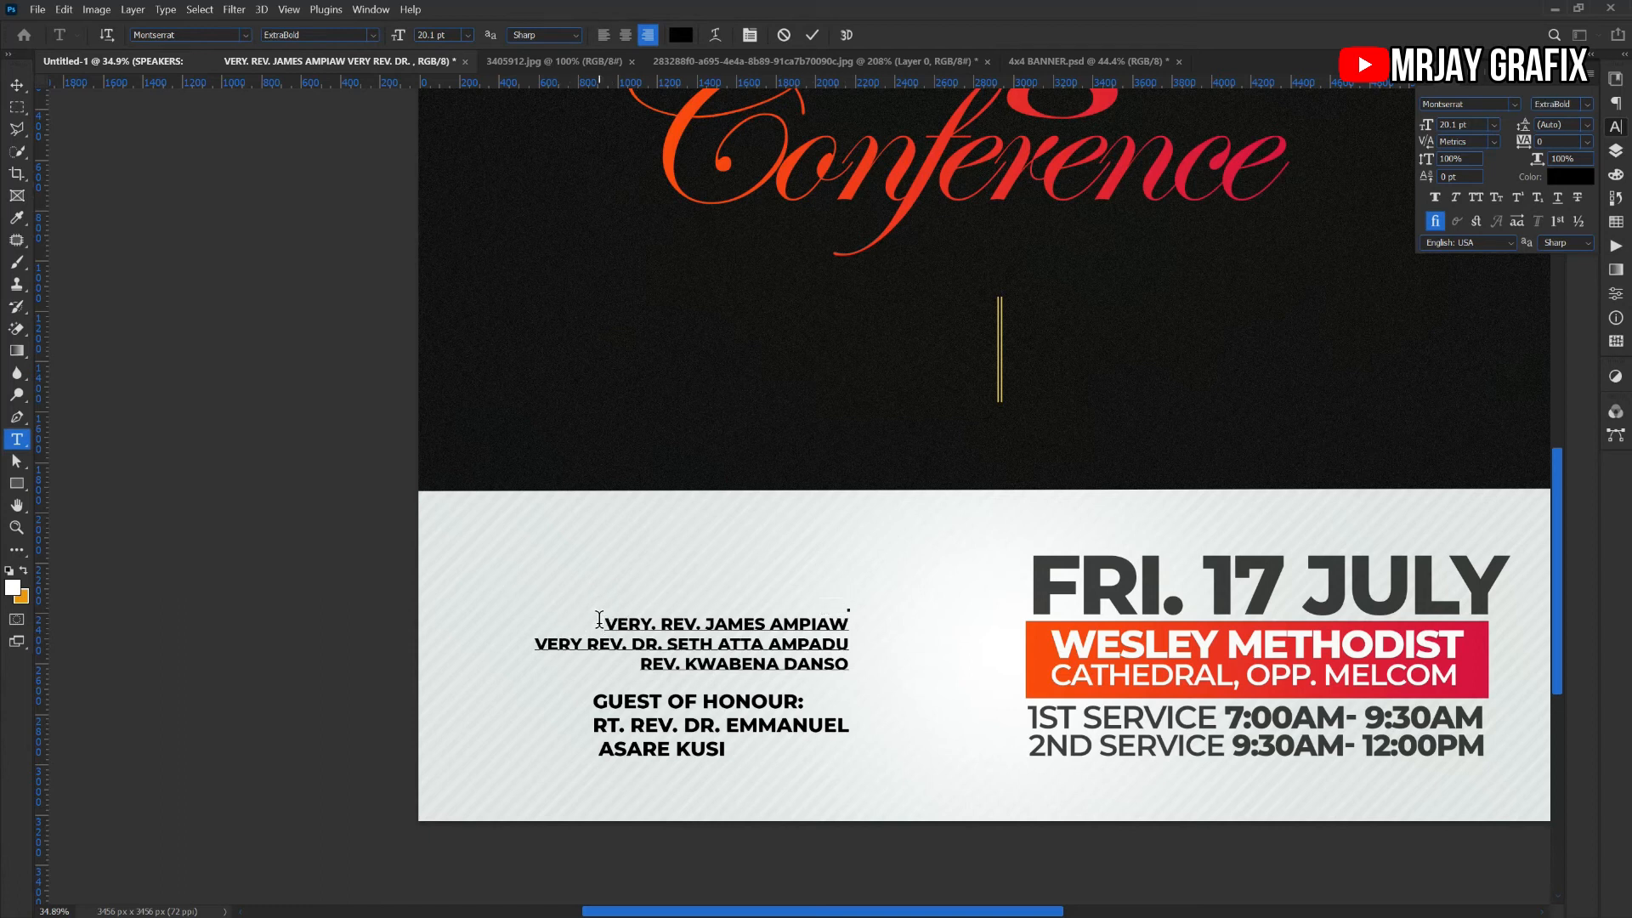
{"action": "key", "text": "Up"}
{"action": "key", "text": "Up"}
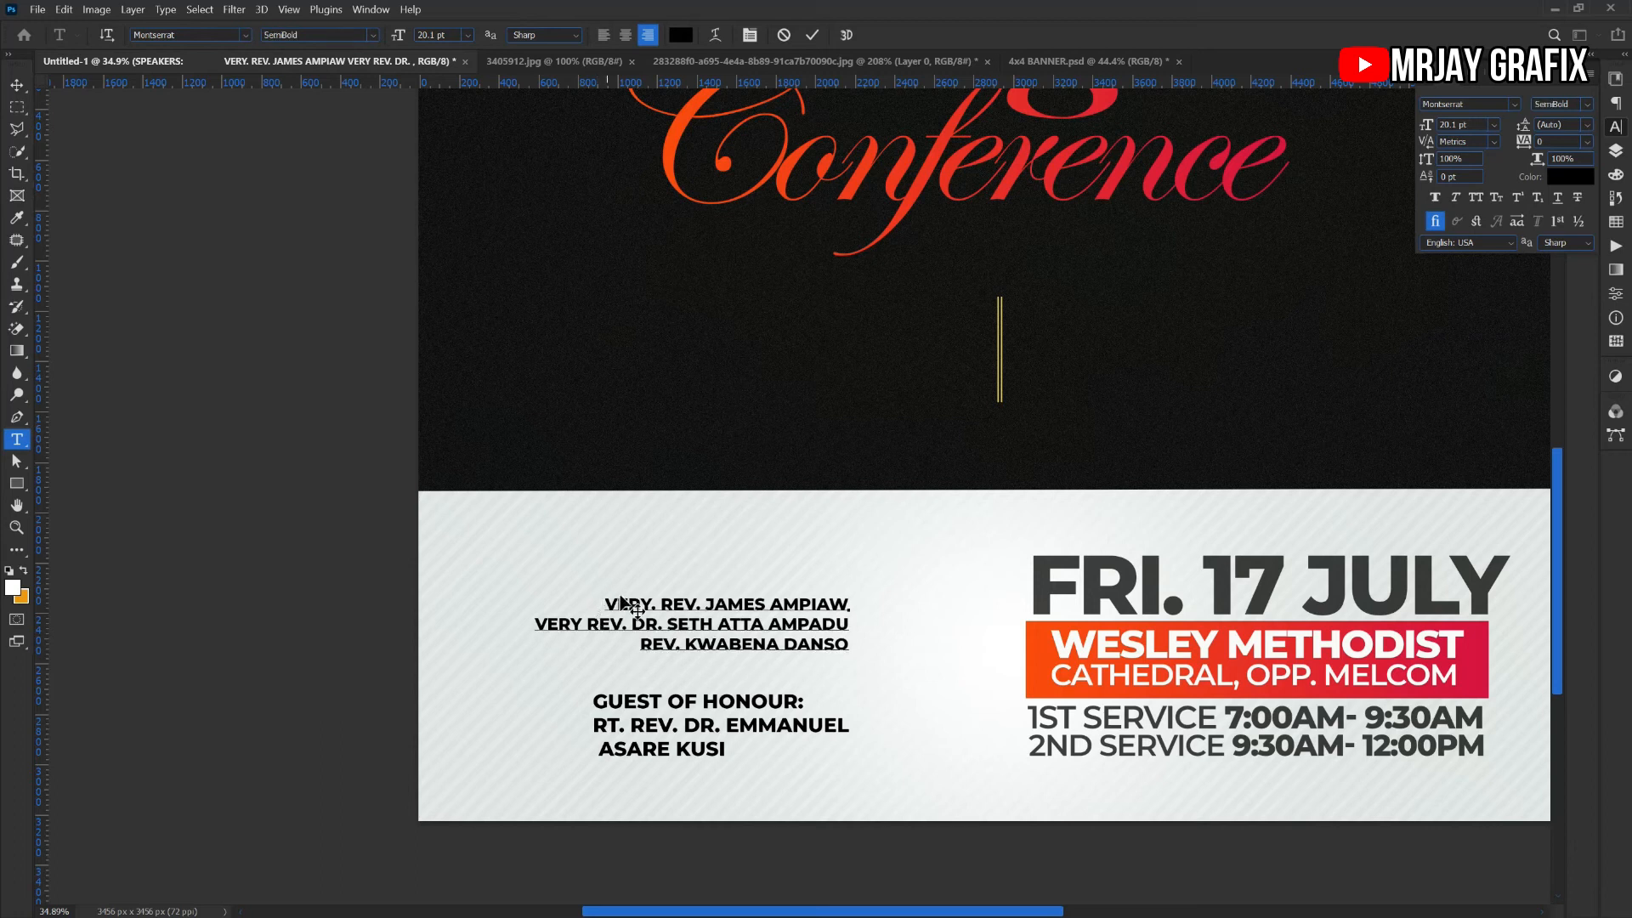
Left-align the whole speakers text and move it so its left edge lines up with the guest-of-honour text
{"action": "left_click", "coordinate": [601, 601]}
{"action": "key", "text": "ctrl+a"}
{"action": "key", "text": "Down"}
{"action": "key", "text": "Down"}
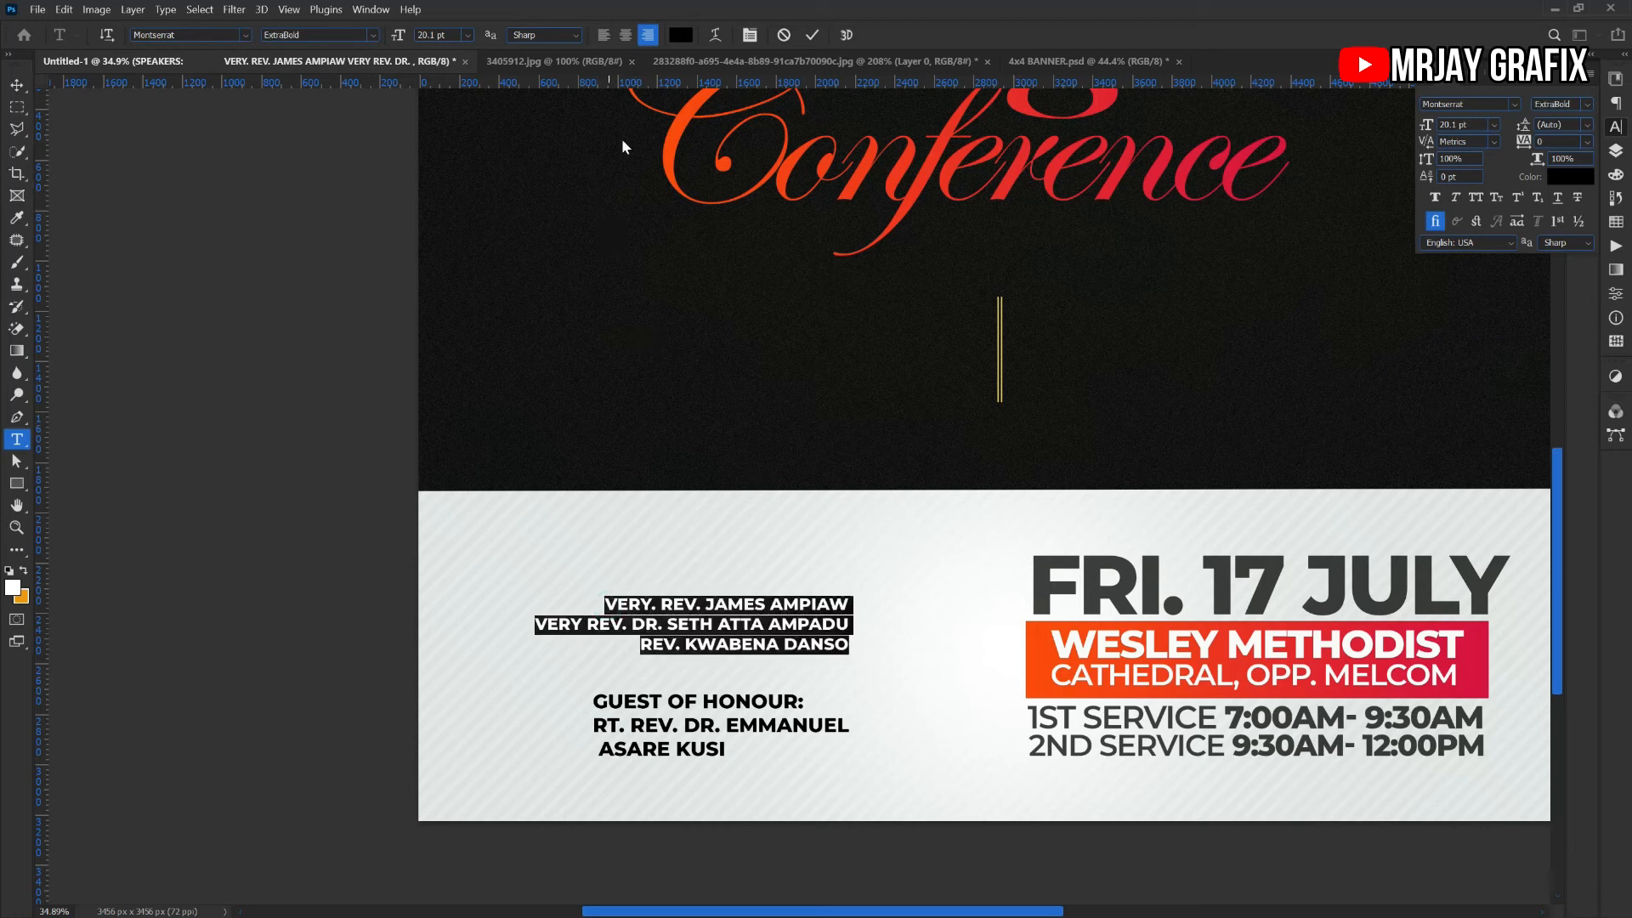
{"action": "left_click", "coordinate": [605, 33]}
{"action": "left_click", "coordinate": [279, 415]}
{"action": "key", "text": "v"}
{"action": "left_click_drag", "start_coordinate": [971, 630], "coordinate": [541, 609]}
Remove the leading gap before the first speaker's name and shift both text blocks left, closer together with matching left edges
{"action": "double_click", "coordinate": [680, 619]}
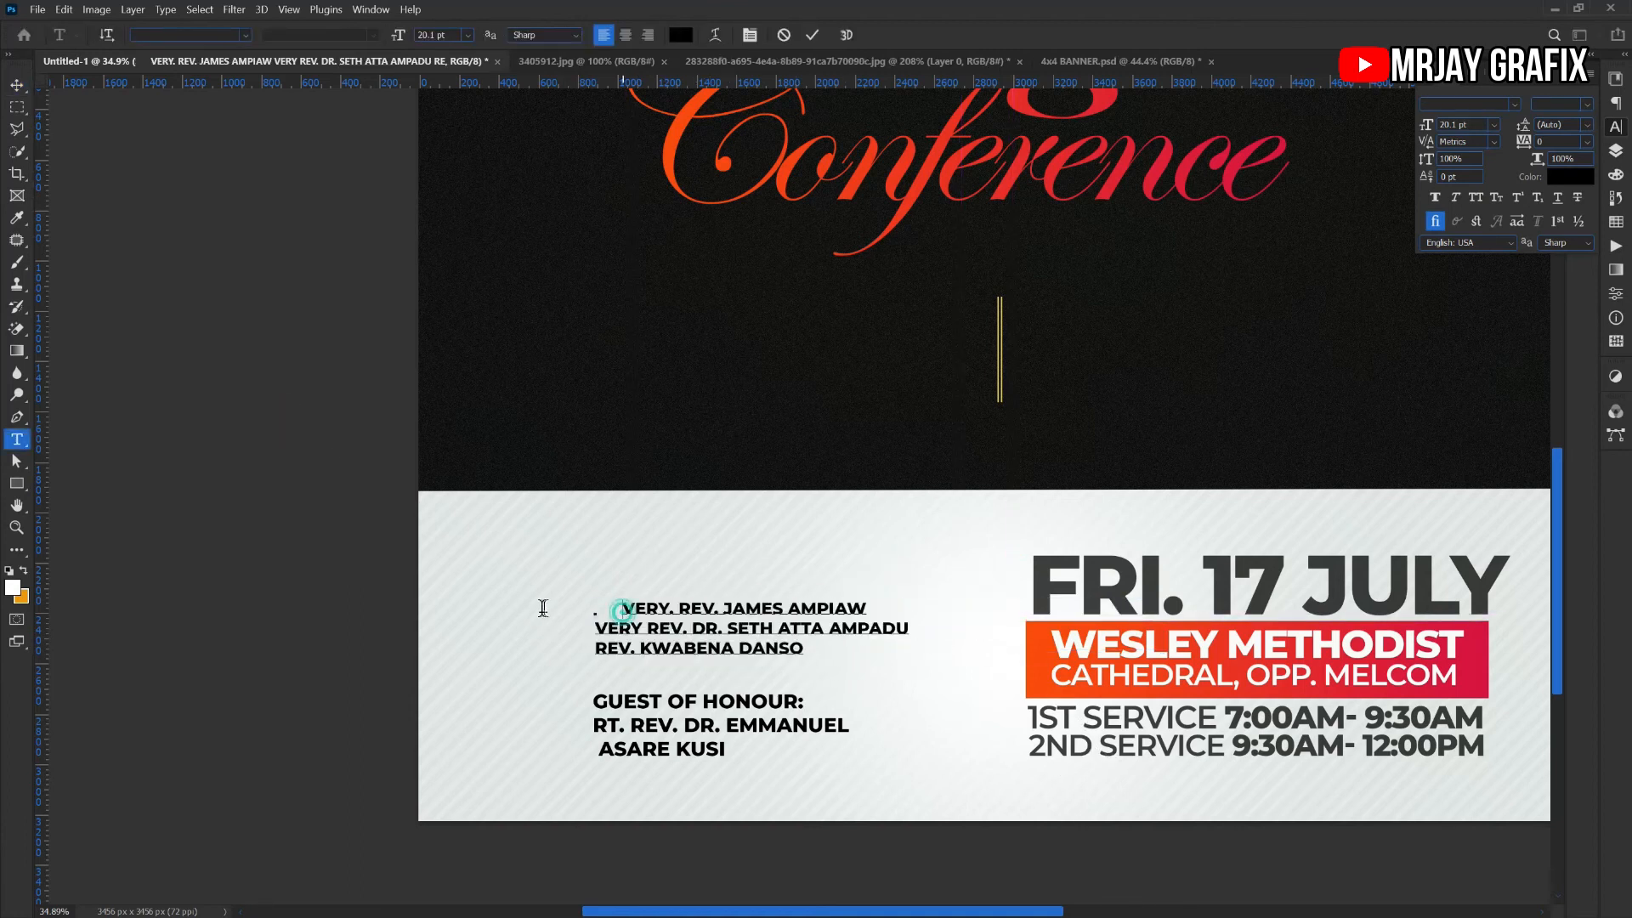
{"action": "key", "text": "BackSpace"}
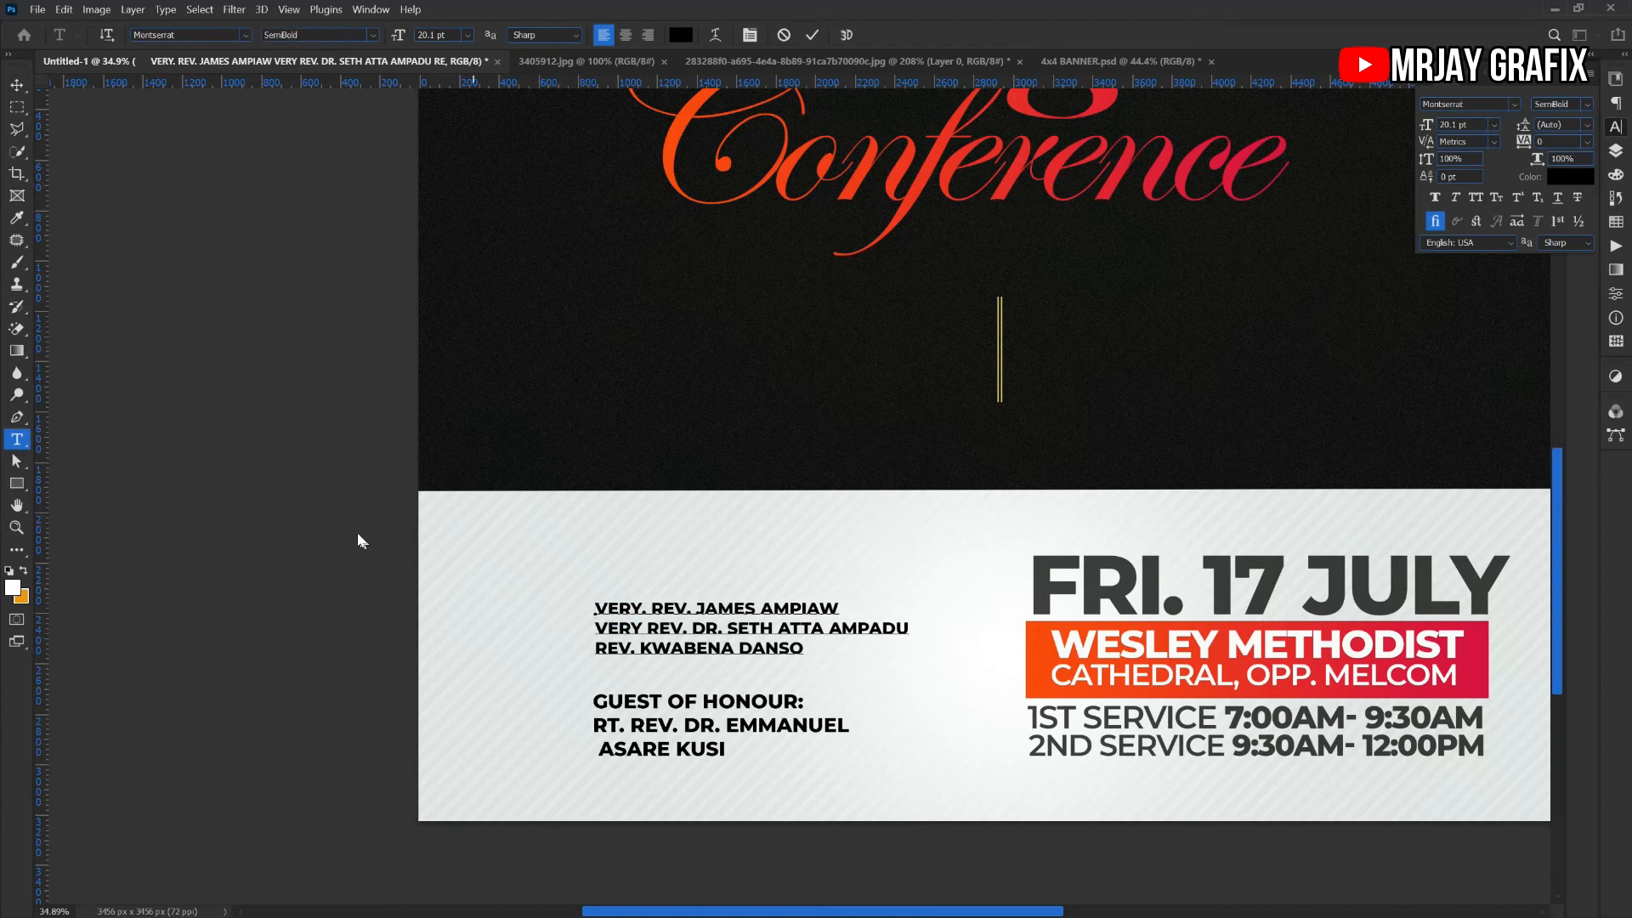
{"action": "key", "text": "ctrl+Return"}
{"action": "key", "text": "v"}
{"action": "left_click_drag", "start_coordinate": [617, 642], "coordinate": [605, 651]}
{"action": "left_click_drag", "start_coordinate": [643, 727], "coordinate": [605, 710]}
Set the GUEST OF HONOUR: heading line to Montserrat SemiBold
{"action": "double_click", "coordinate": [593, 704]}
{"action": "left_click", "coordinate": [590, 707]}
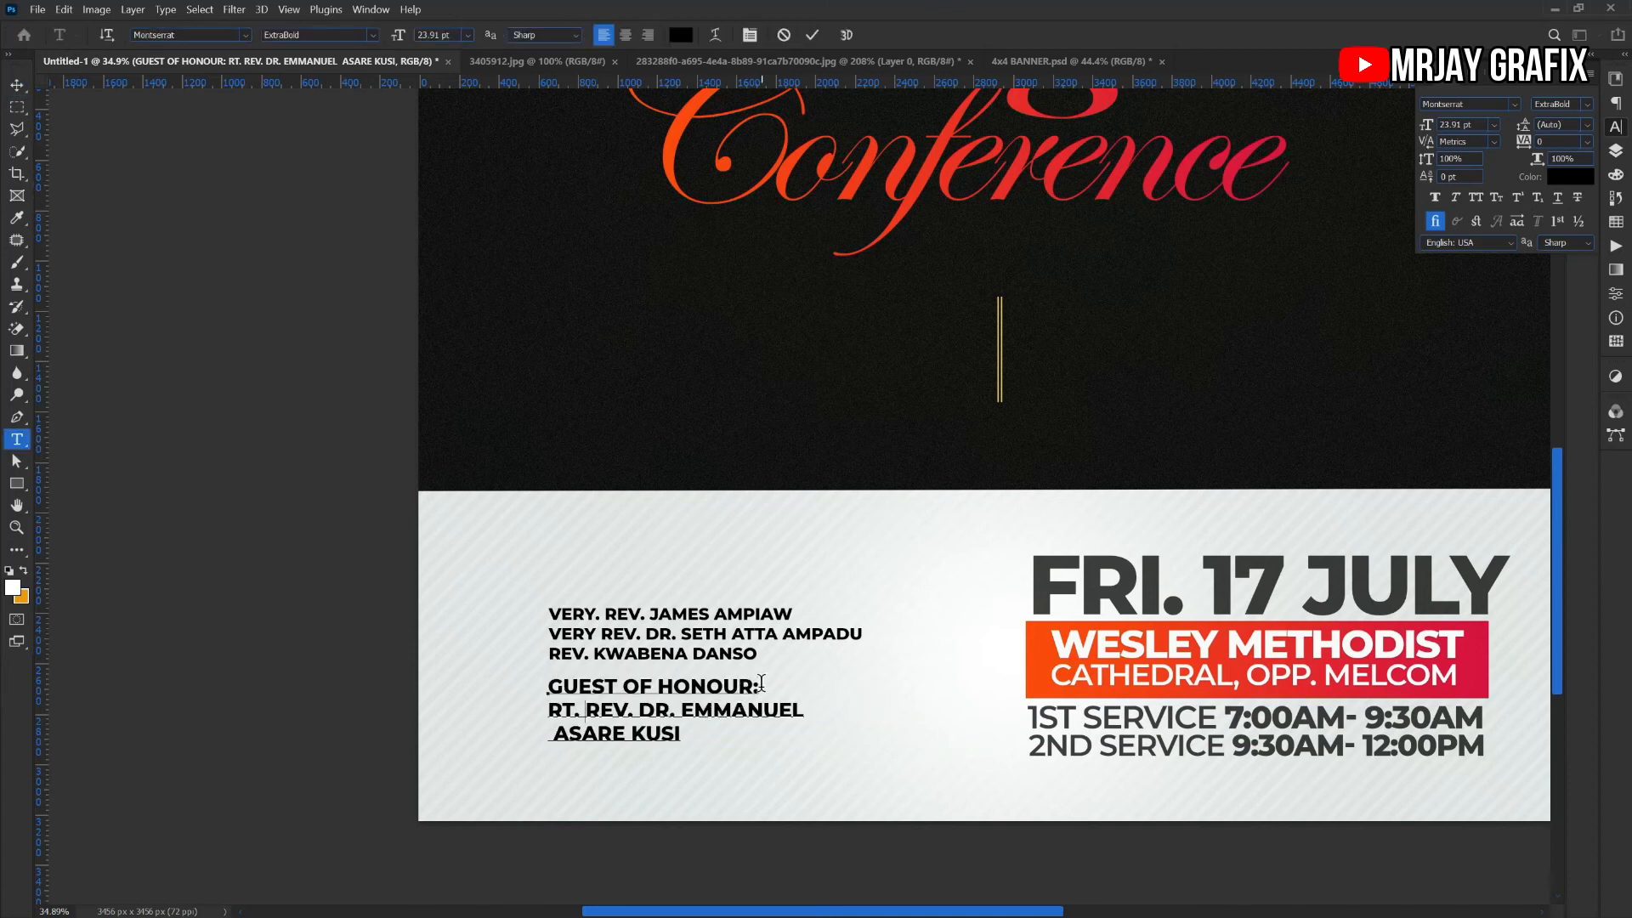
{"action": "left_click_drag", "start_coordinate": [608, 680], "coordinate": [536, 684]}
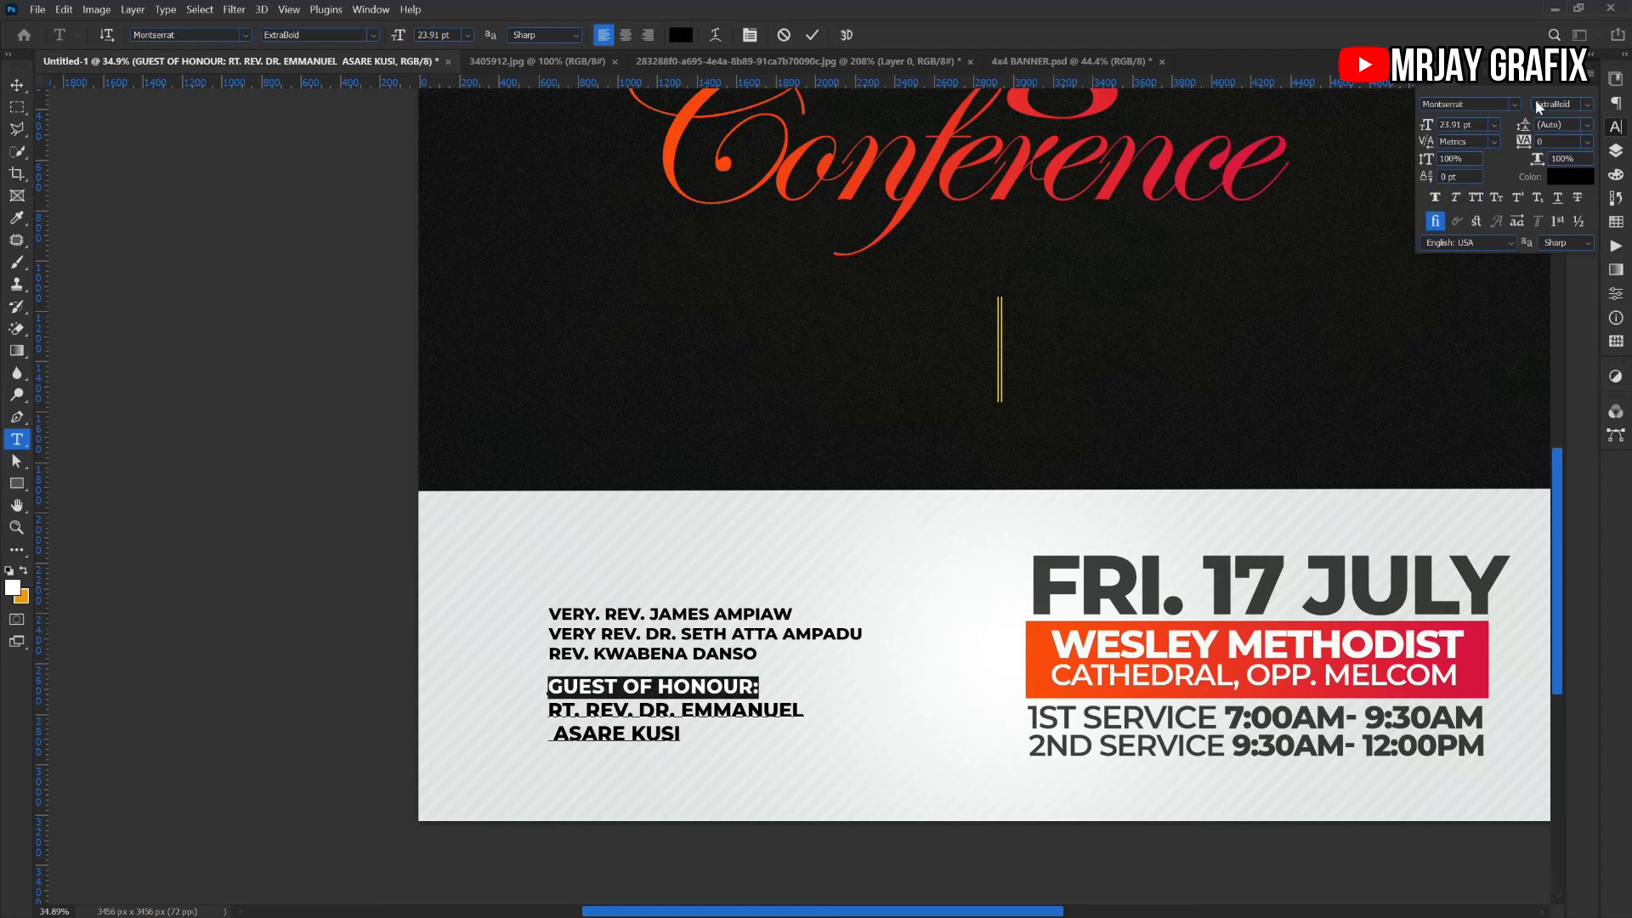
{"action": "left_click", "coordinate": [1586, 103]}
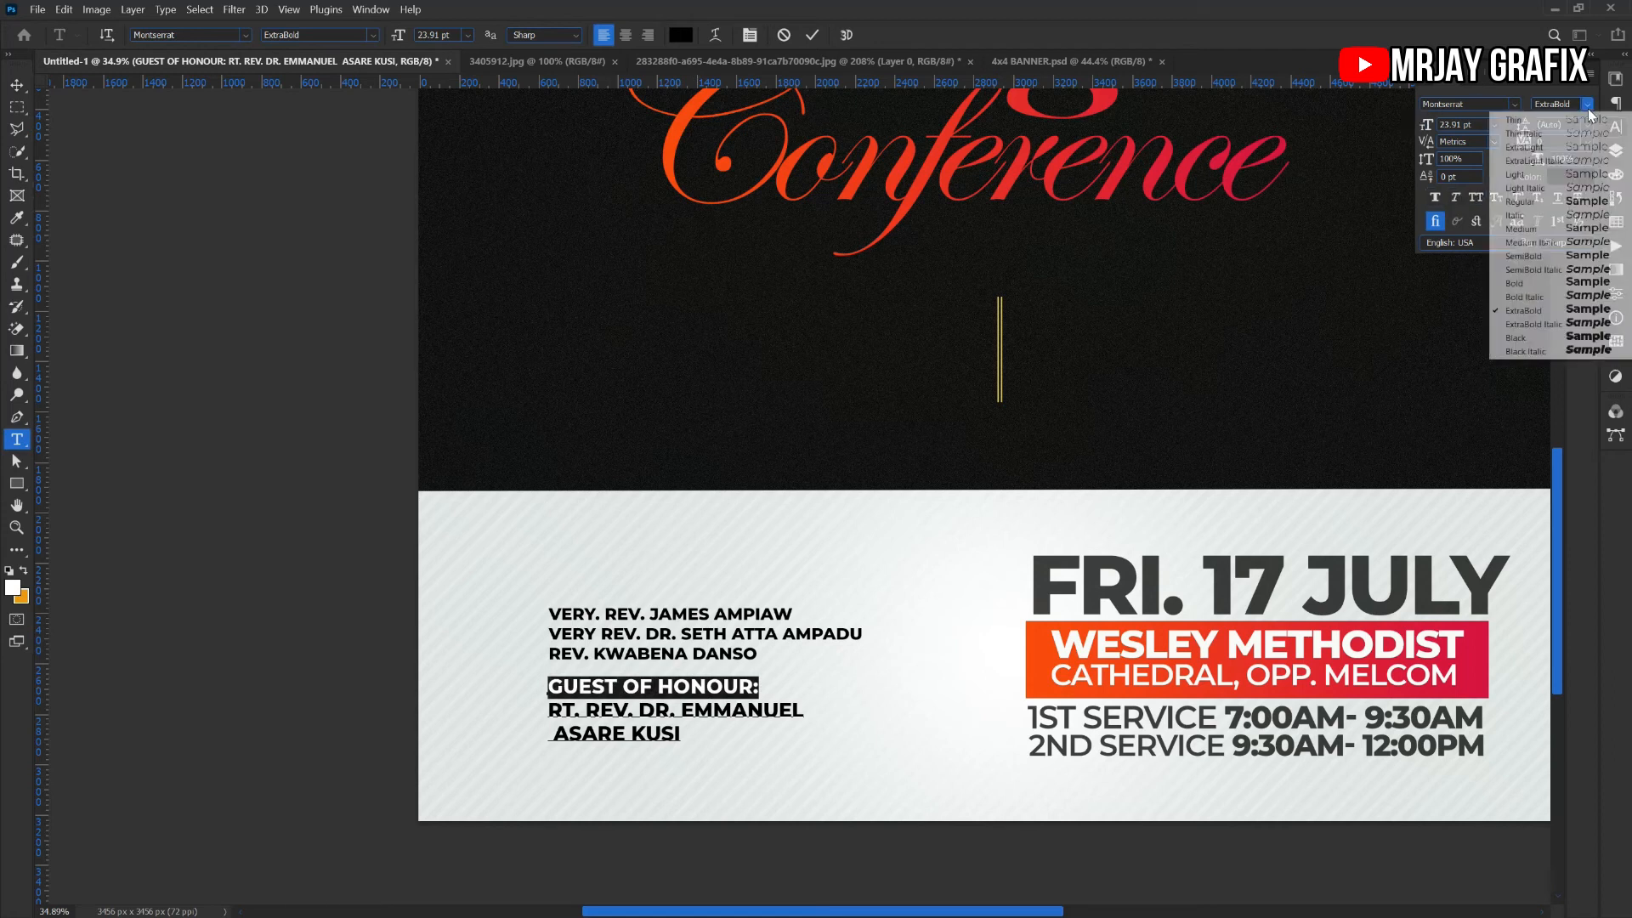
{"action": "left_click", "coordinate": [1527, 256]}
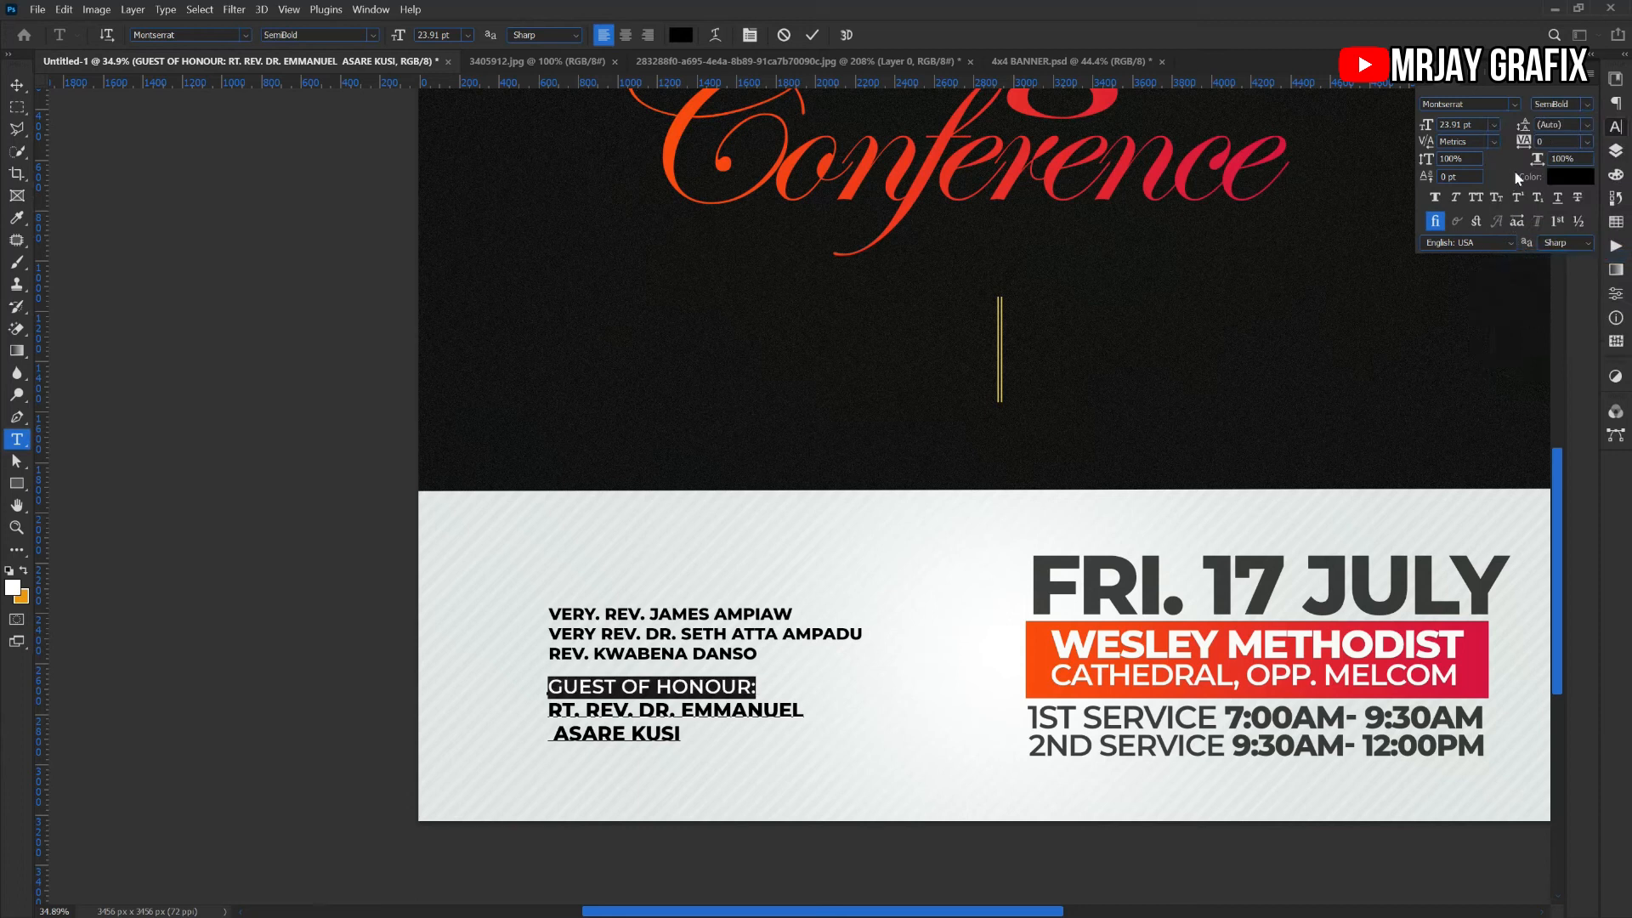
Recolor the GUEST OF HONOUR: heading to crimson #d71340, sampled from the right end of the venue box
{"action": "left_click", "coordinate": [1562, 179]}
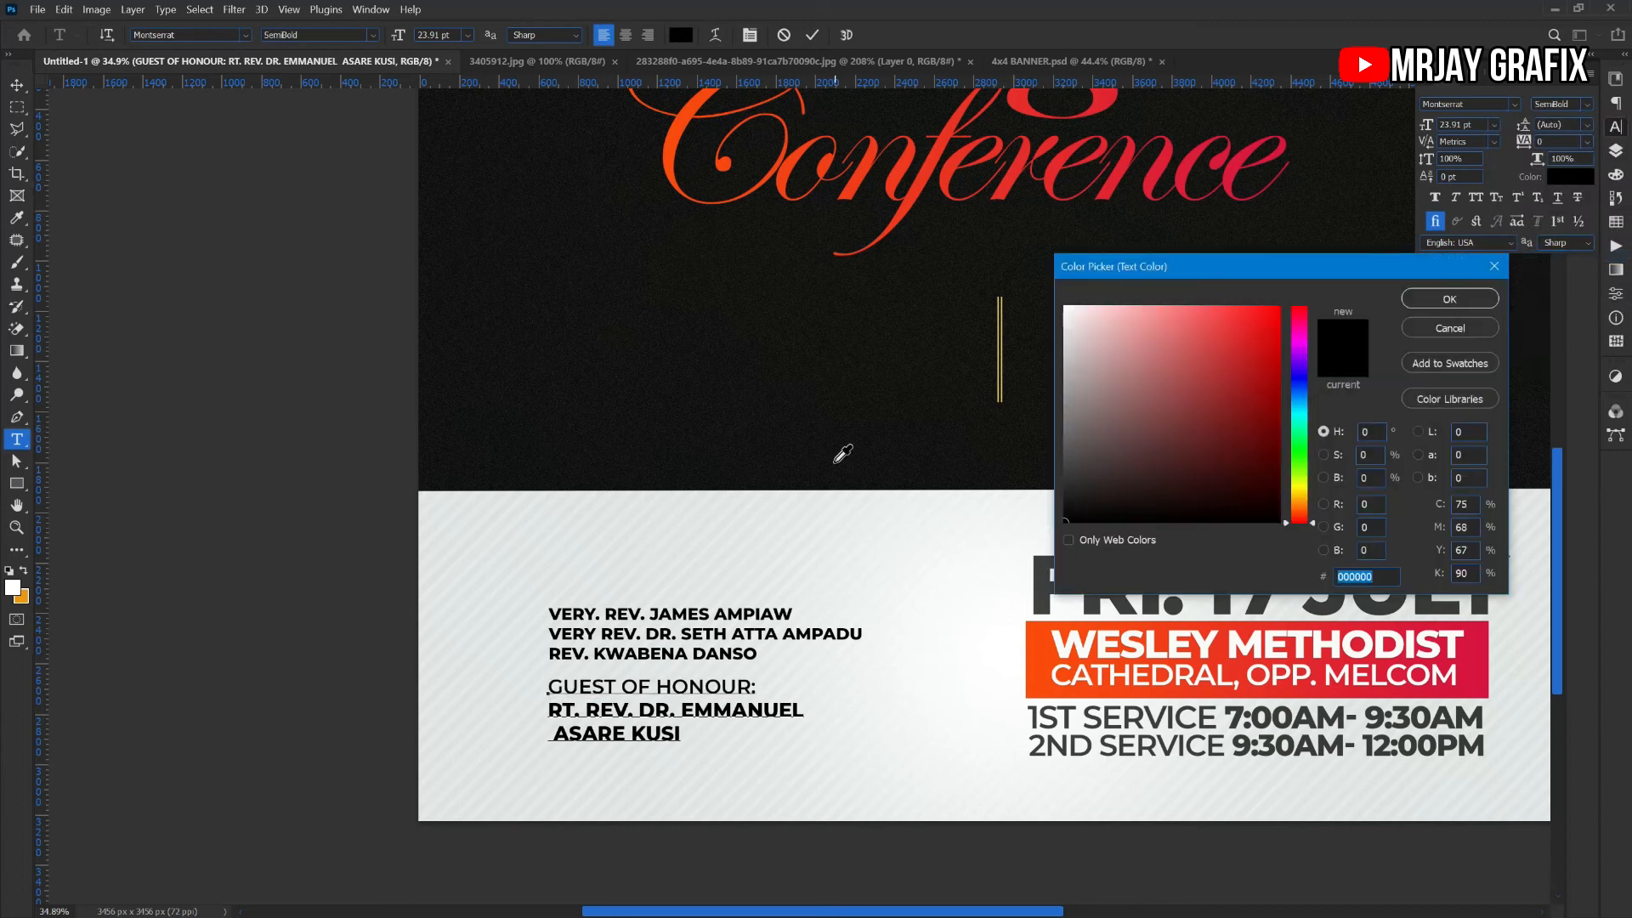
{"action": "left_click", "coordinate": [1449, 299]}
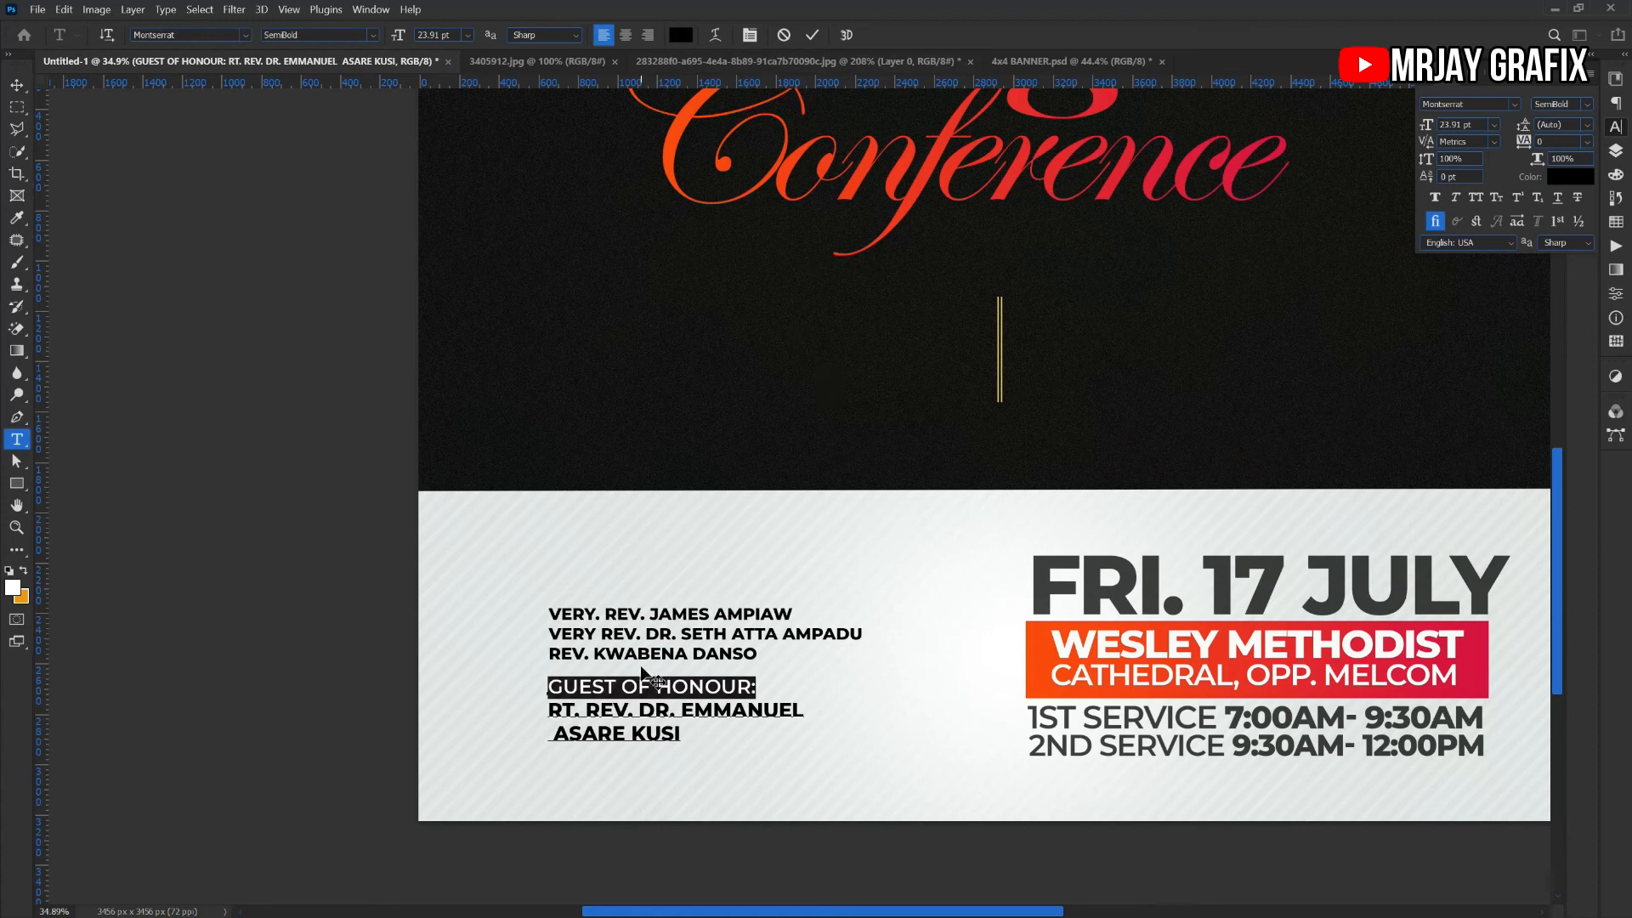
{"action": "left_click", "coordinate": [1563, 177]}
{"action": "left_click", "coordinate": [1474, 667]}
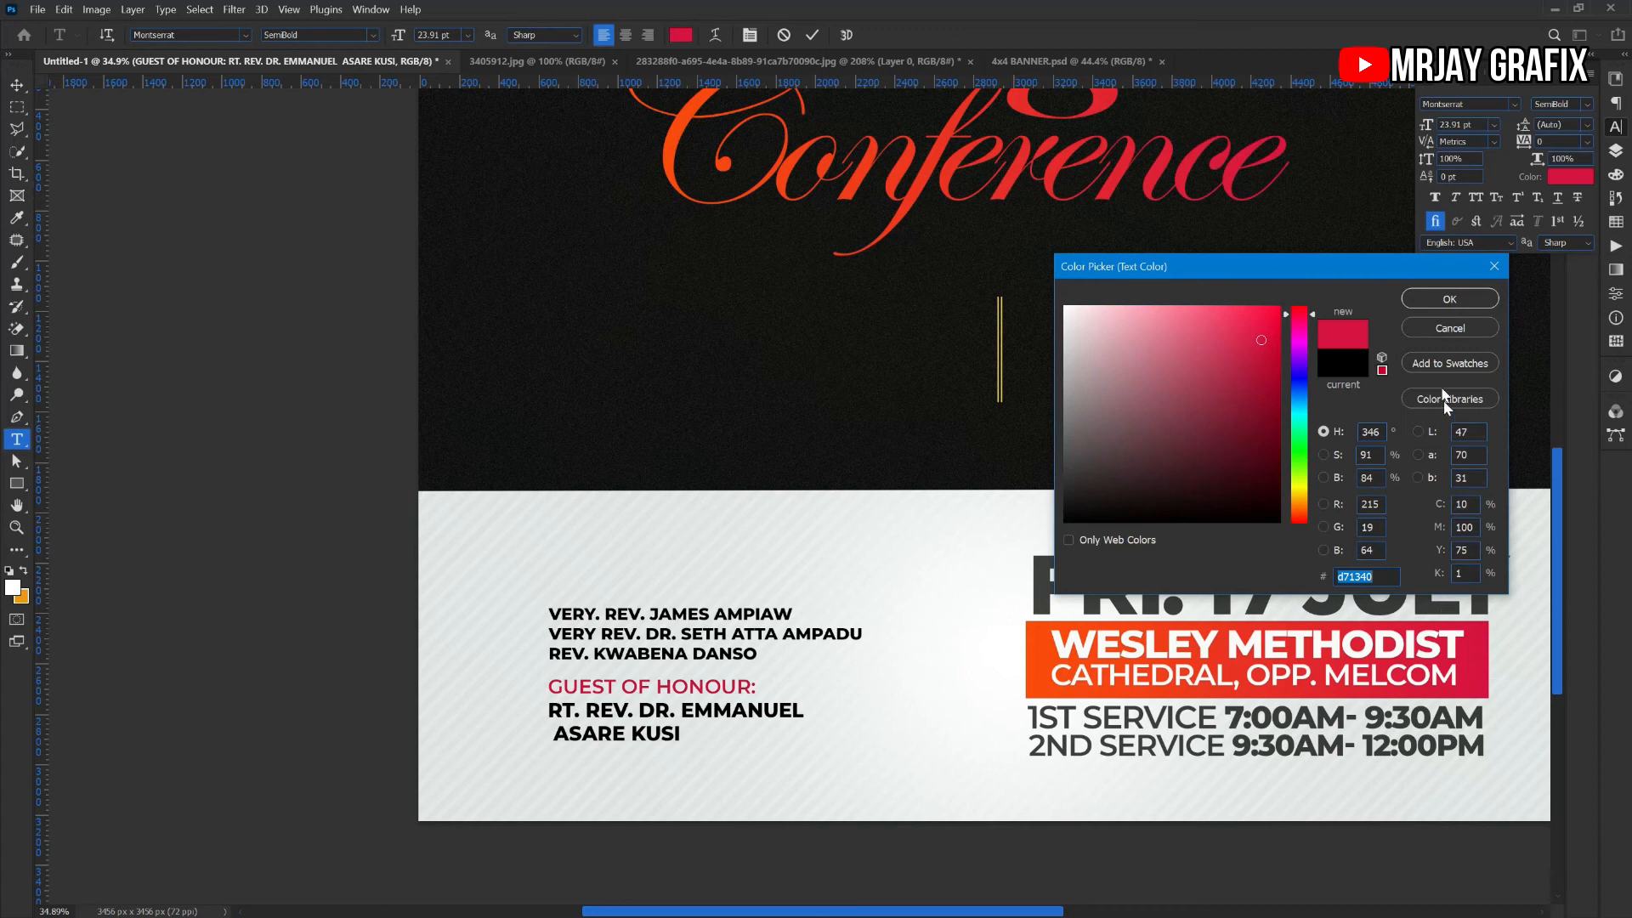
{"action": "left_click", "coordinate": [1449, 298]}
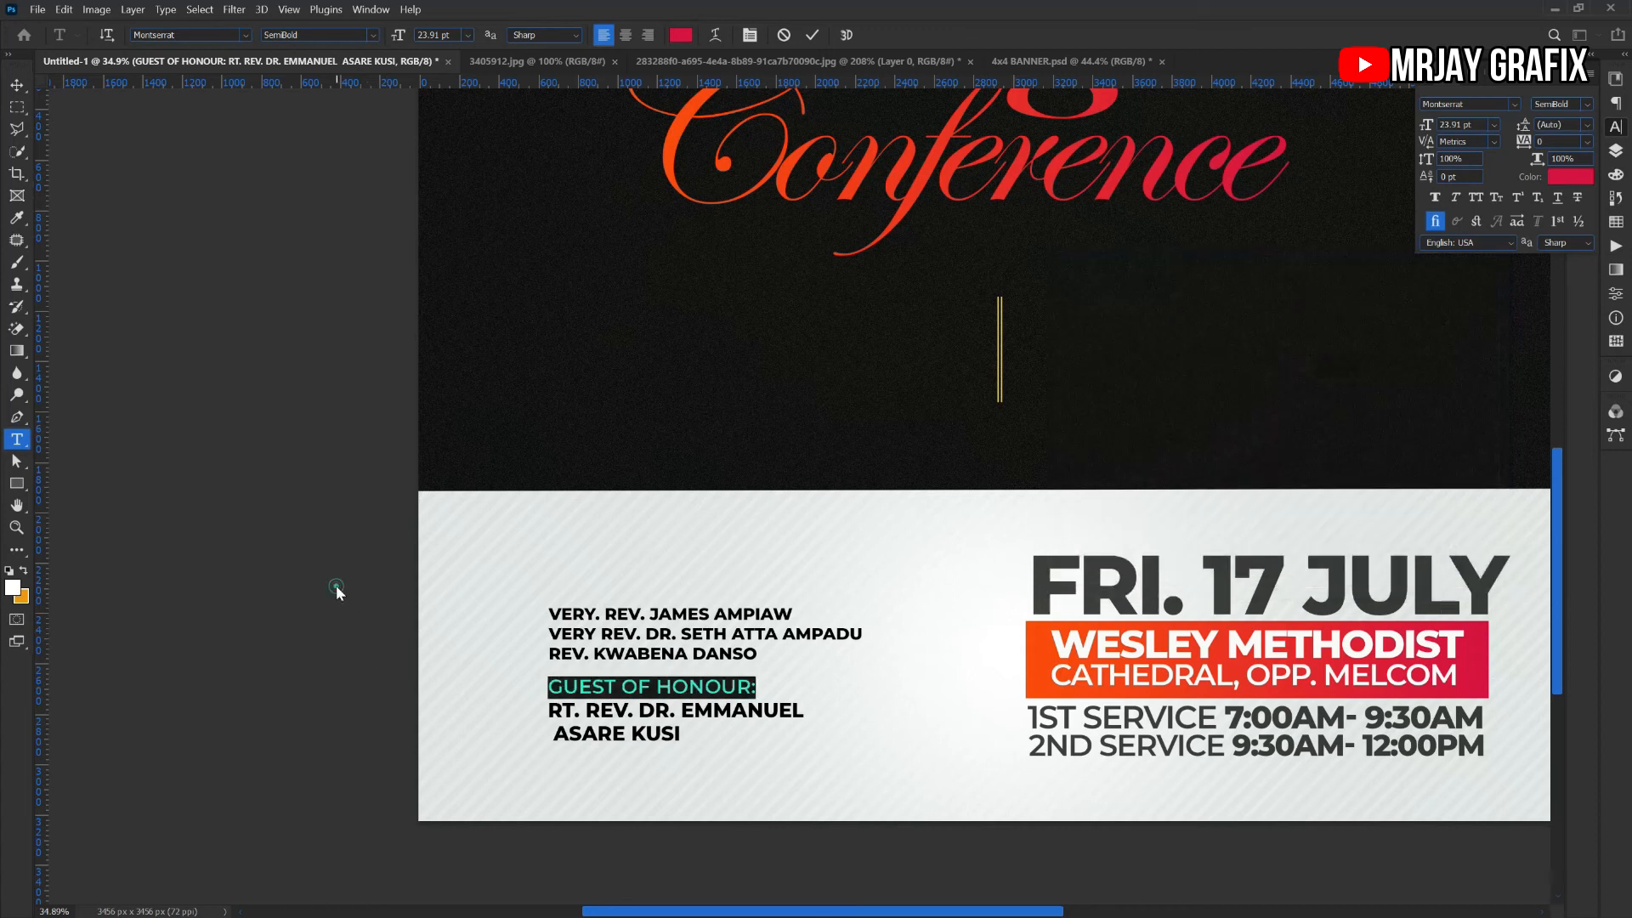
{"action": "left_click", "coordinate": [337, 586]}
{"action": "key", "text": "v"}
{"action": "left_click", "coordinate": [277, 553]}
Nudge the guest-of-honour text slightly down to widen the gap beneath the speakers' names
{"action": "double_click", "coordinate": [644, 738]}
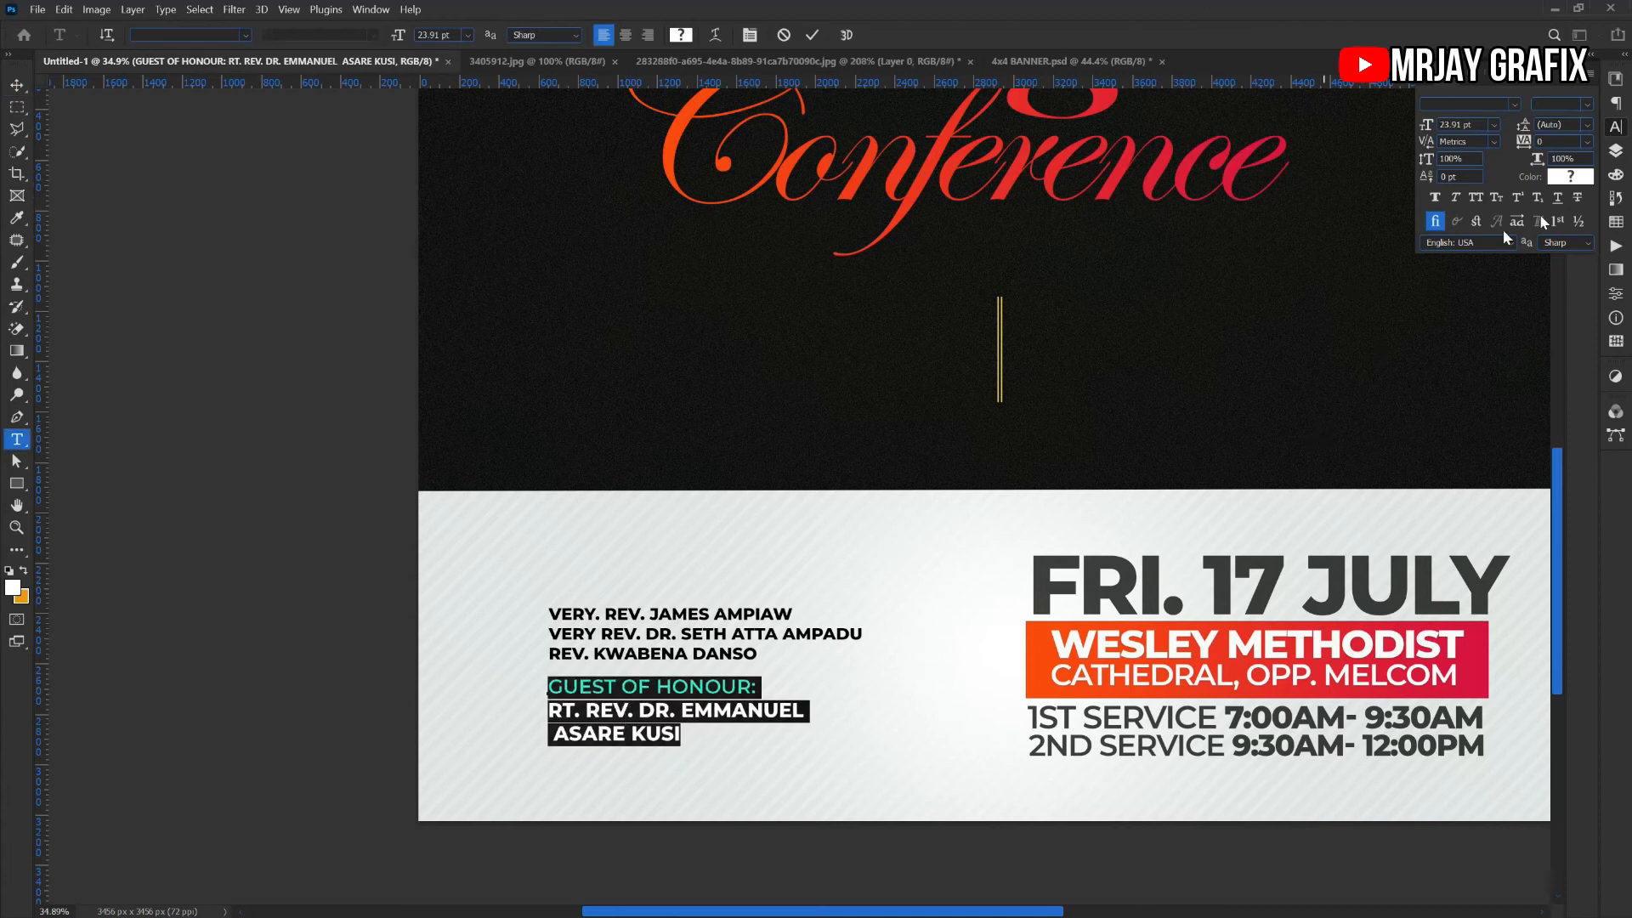
{"action": "left_click", "coordinate": [1523, 128]}
{"action": "left_click", "coordinate": [288, 495]}
{"action": "left_click", "coordinate": [279, 555]}
{"action": "key", "text": "v"}
{"action": "left_click_drag", "start_coordinate": [620, 733], "coordinate": [623, 738]}
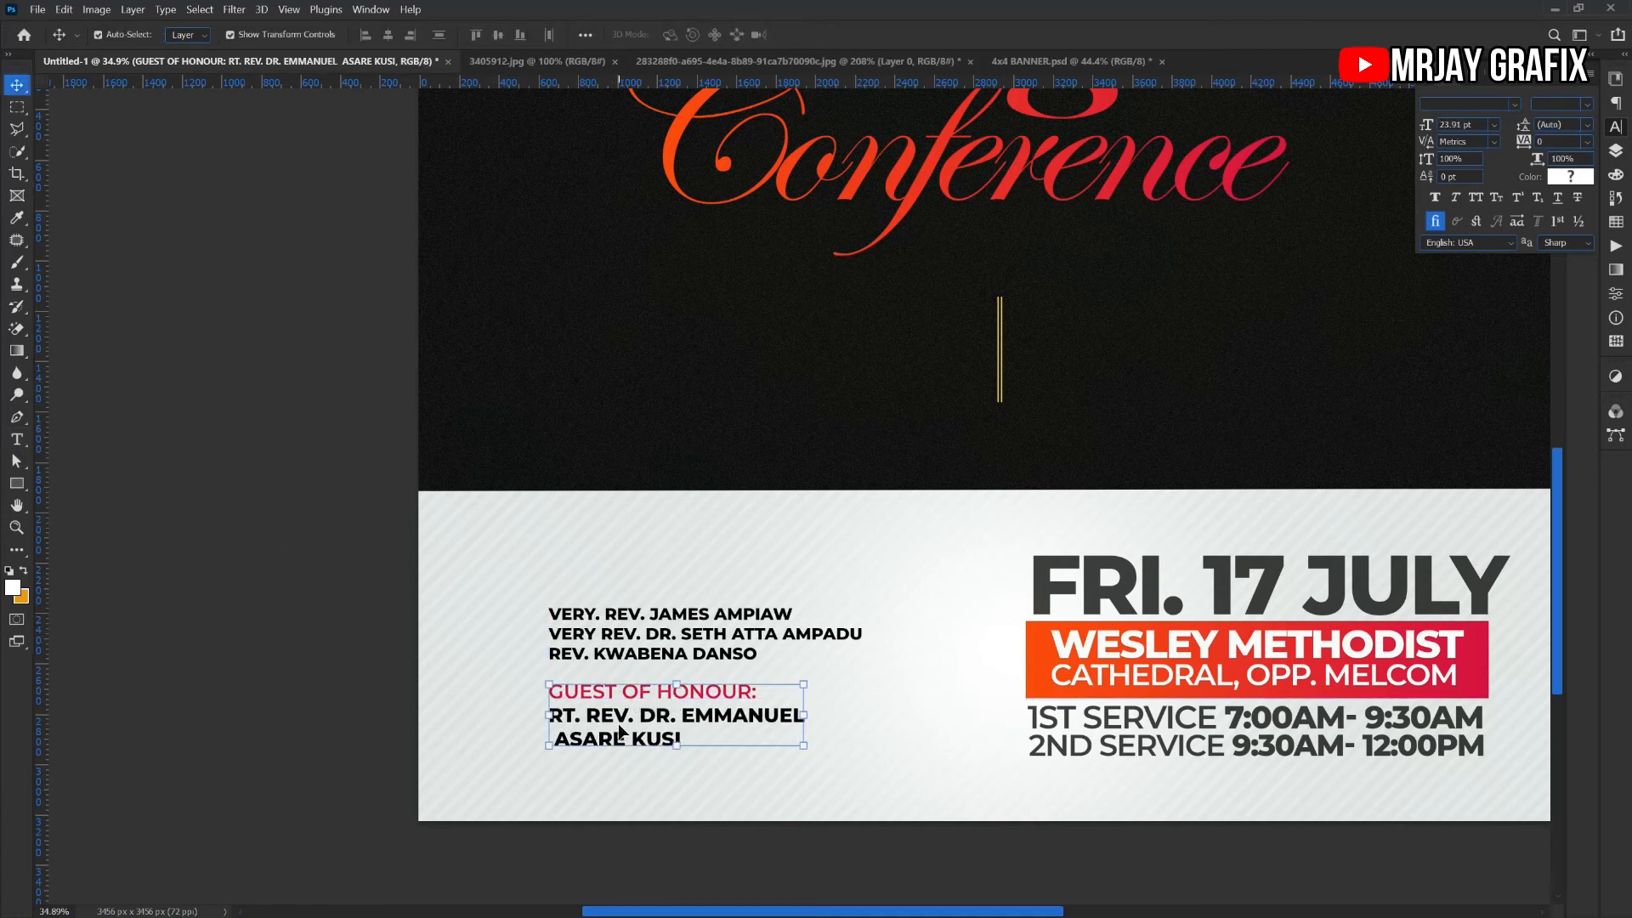
Slightly reduce the opacity of the speakers and guest-of-honour texts to soften their black to dark grey
{"action": "double_click", "coordinate": [622, 616]}
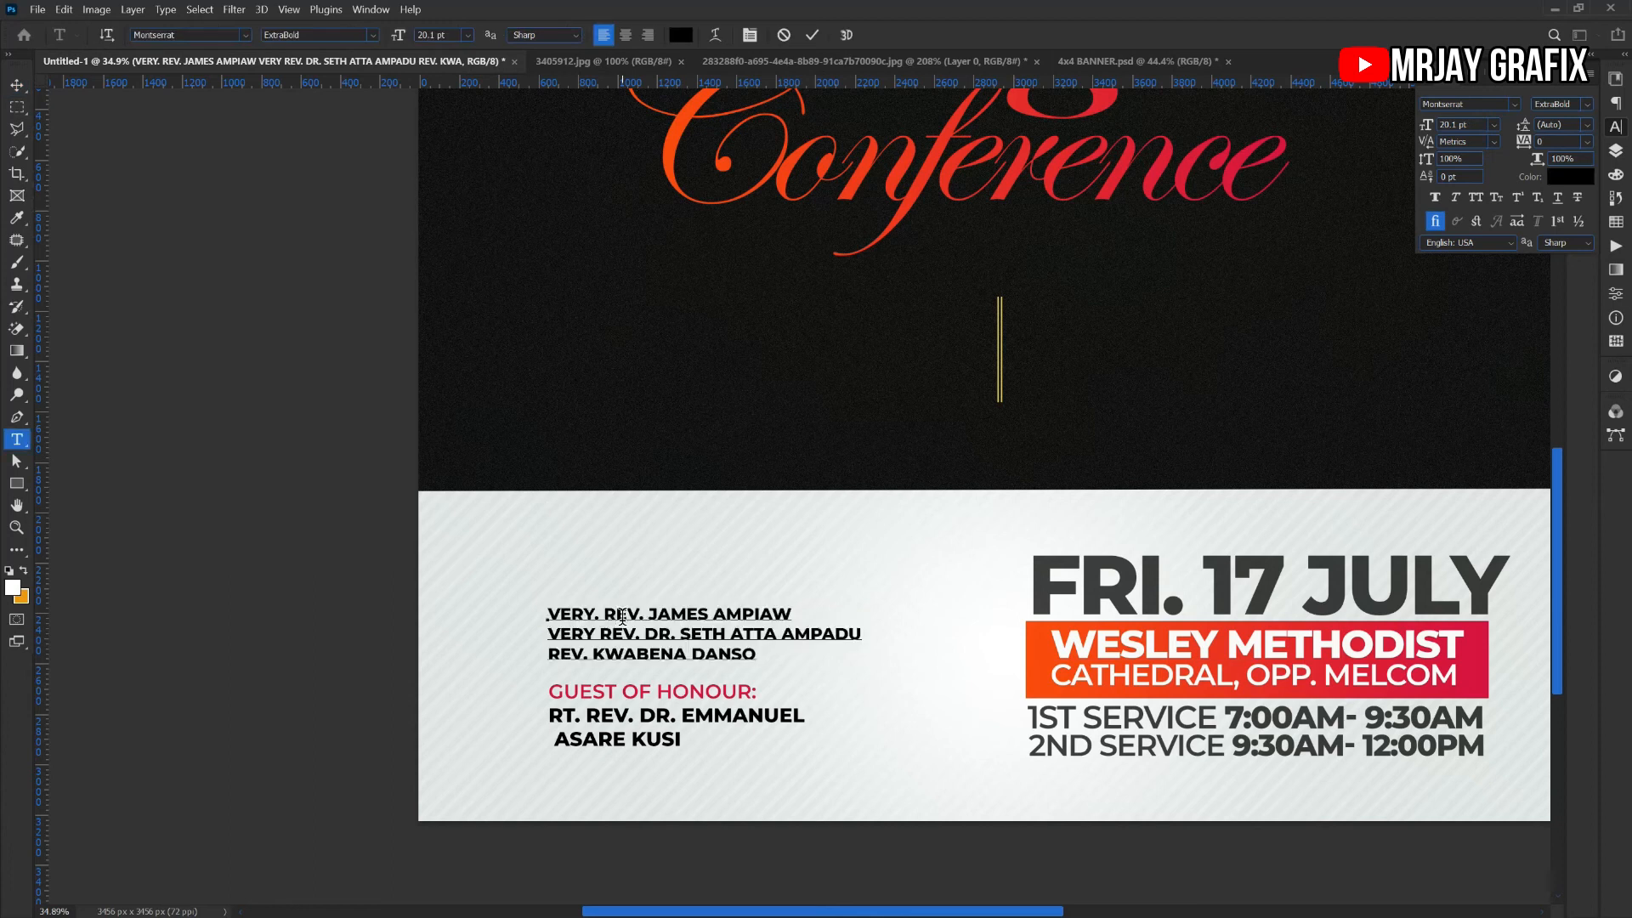
{"action": "left_click", "coordinate": [226, 536]}
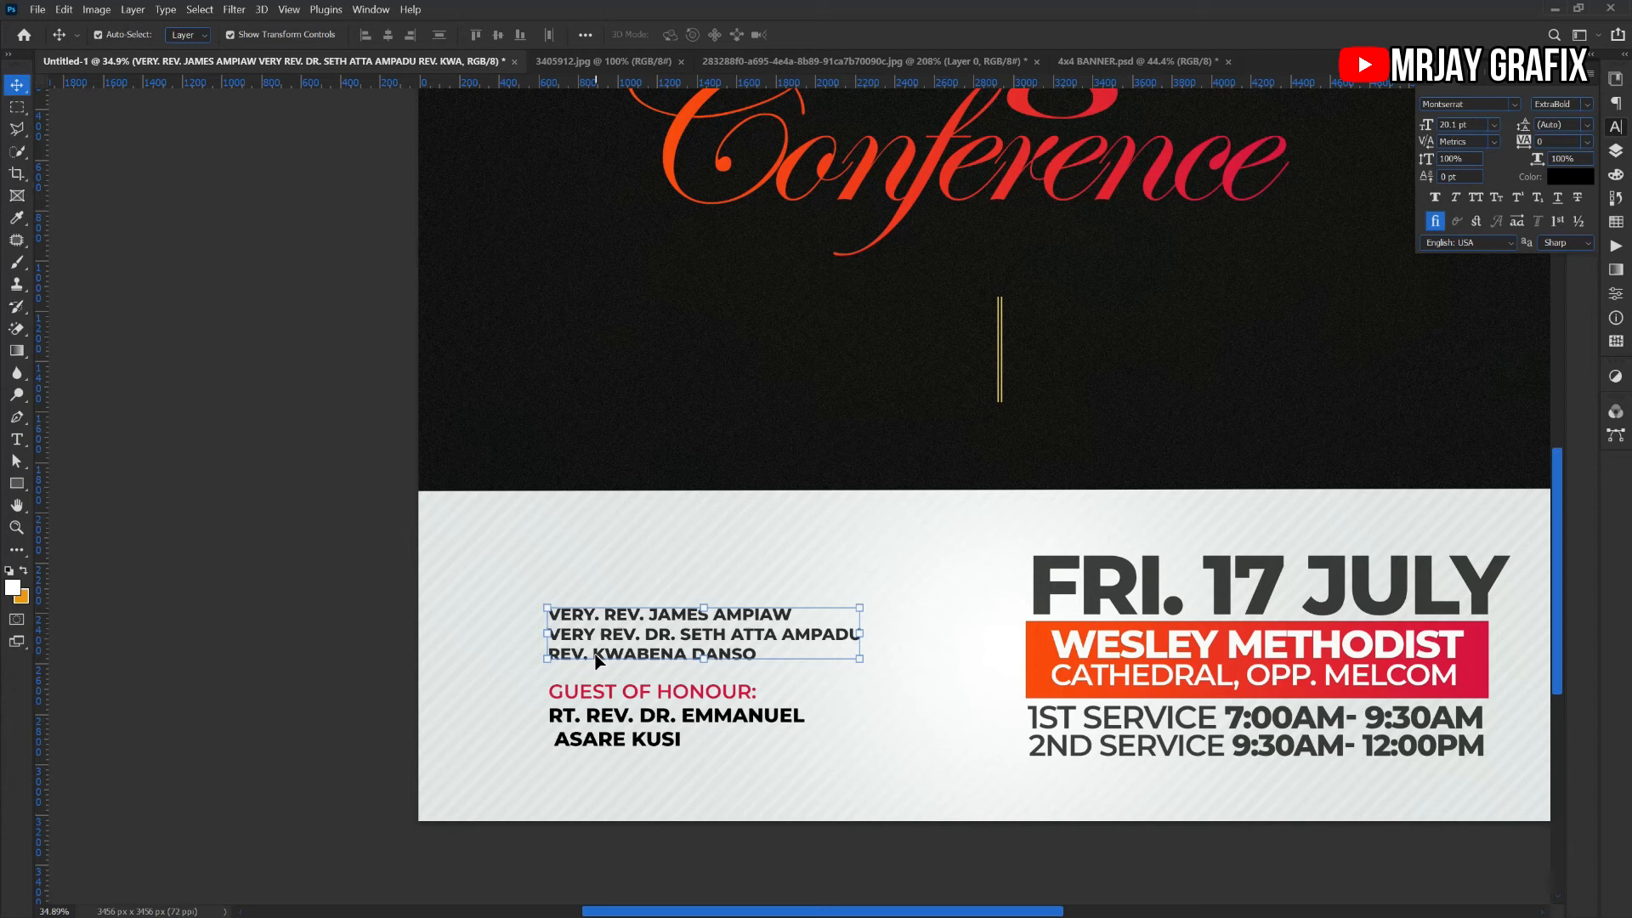
{"action": "left_click", "coordinate": [620, 737]}
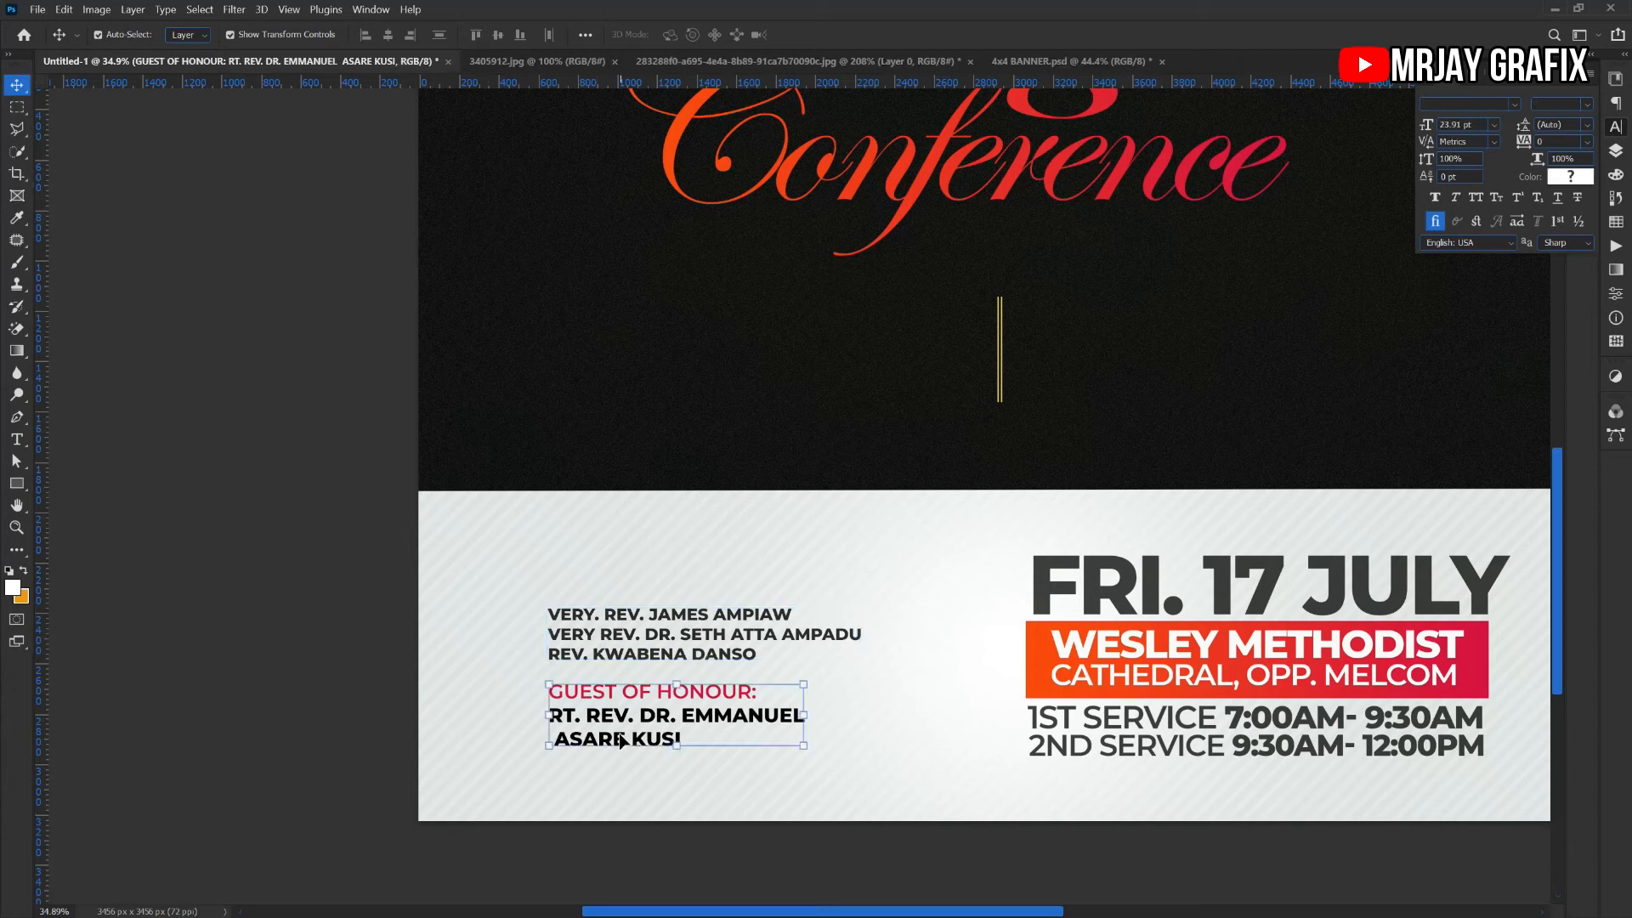
{"action": "left_click", "coordinate": [511, 730]}
Add a heading line reading "speaker" above the first speaker's name and set it in All Caps
{"action": "double_click", "coordinate": [674, 635]}
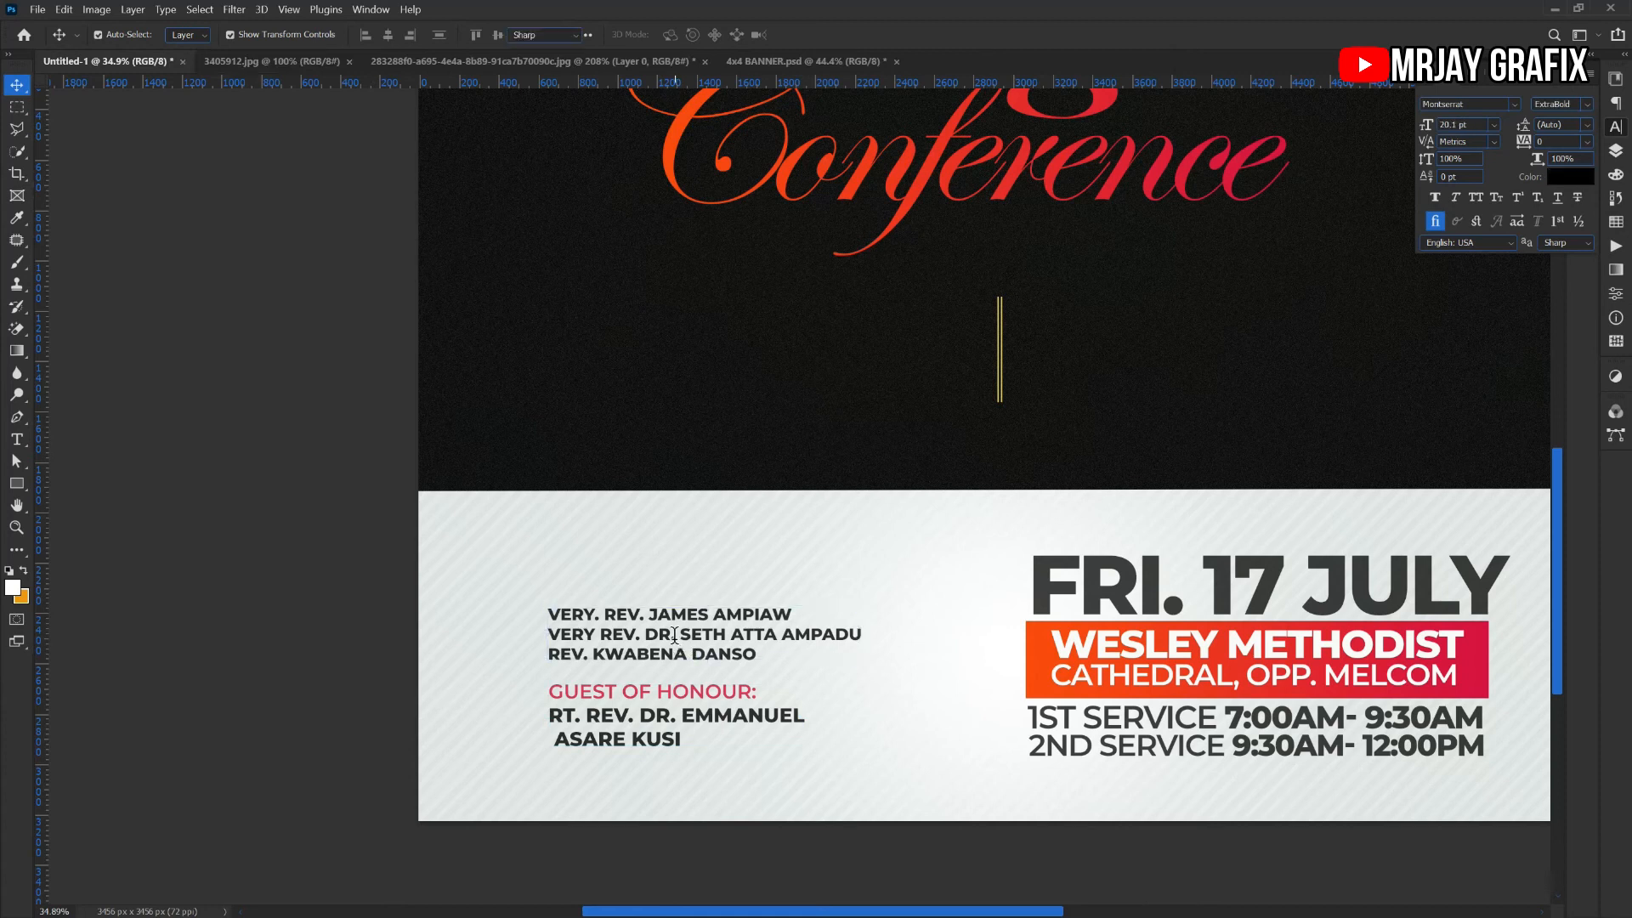
{"action": "left_click_drag", "start_coordinate": [792, 600], "coordinate": [774, 612]}
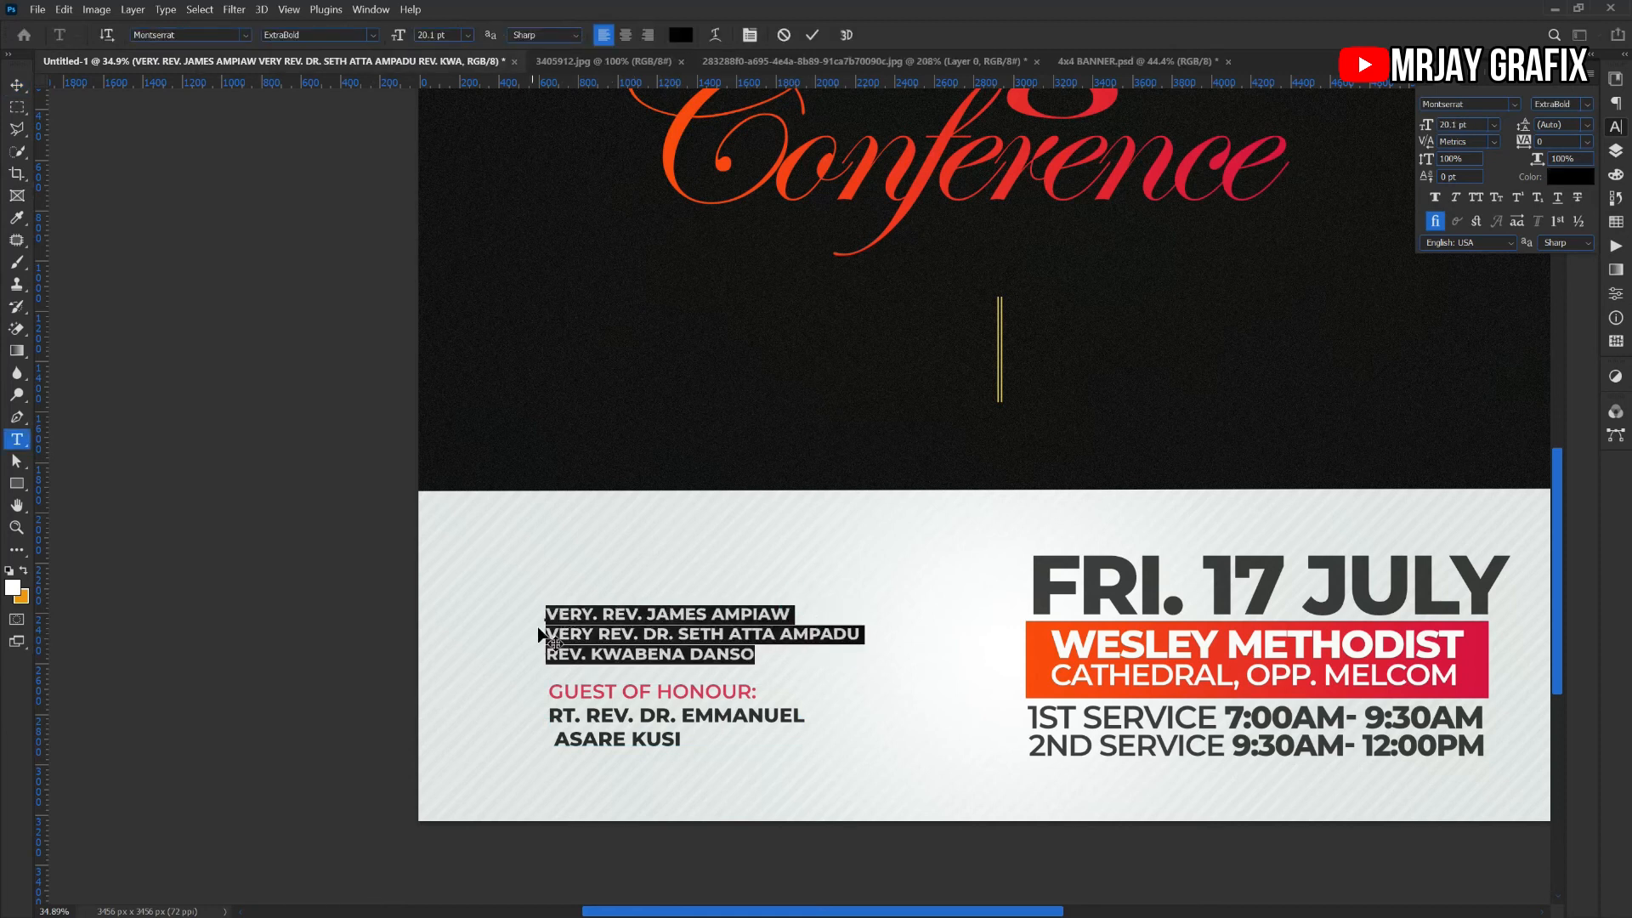
{"action": "left_click", "coordinate": [548, 611]}
{"action": "key", "text": "Return"}
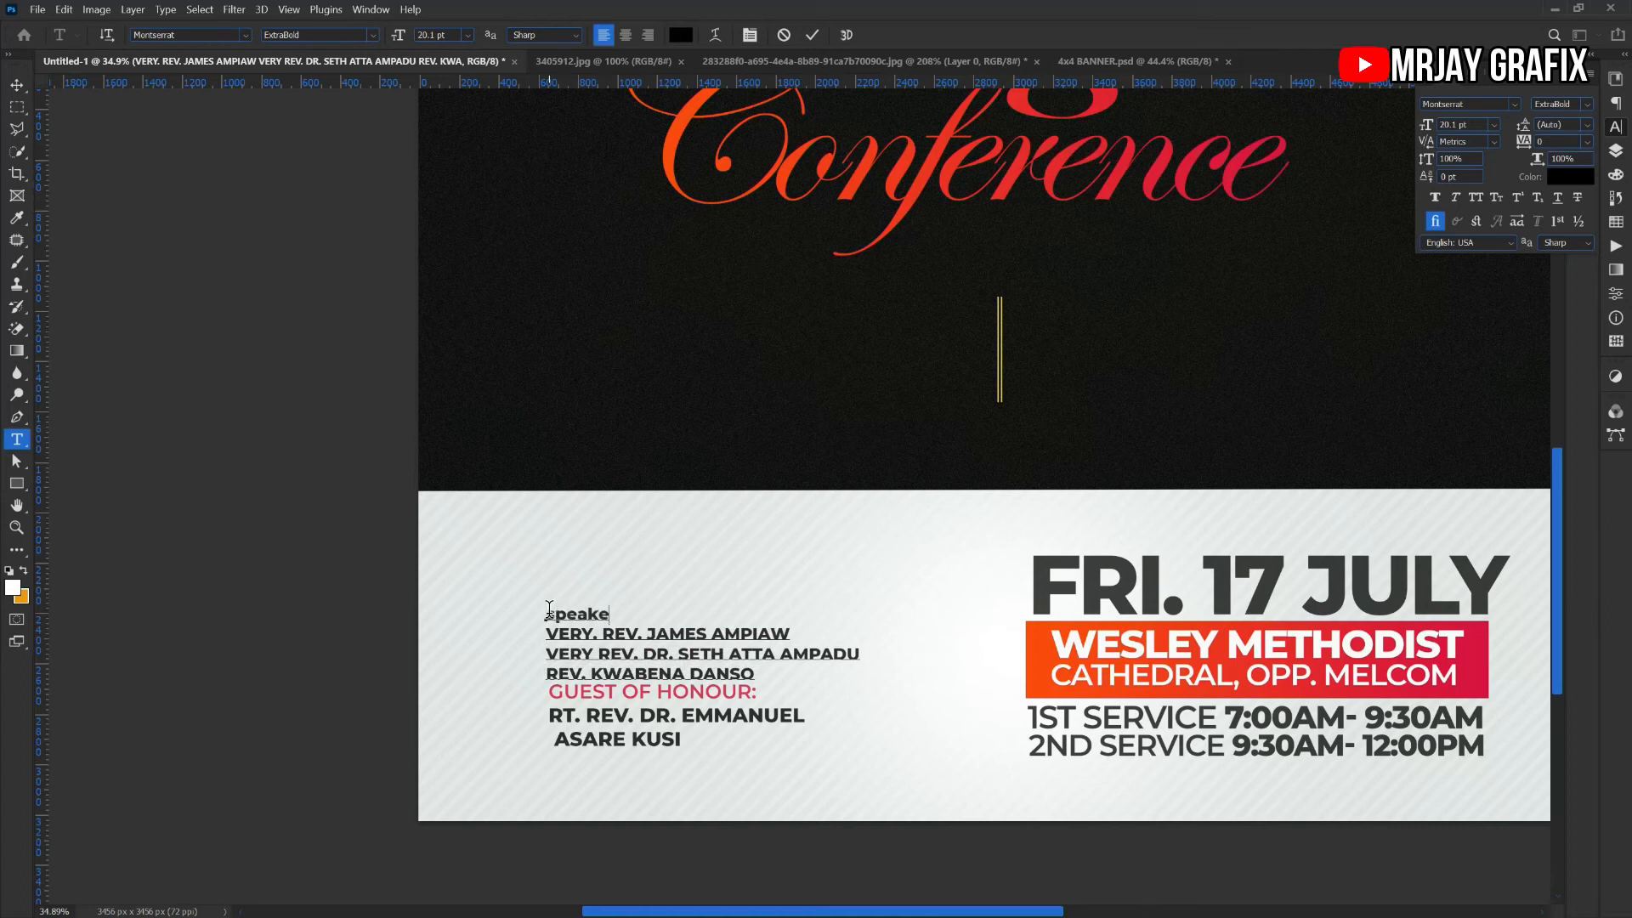
{"action": "left_click_drag", "start_coordinate": [630, 613], "coordinate": [507, 593]}
{"action": "left_click", "coordinate": [1473, 198]}
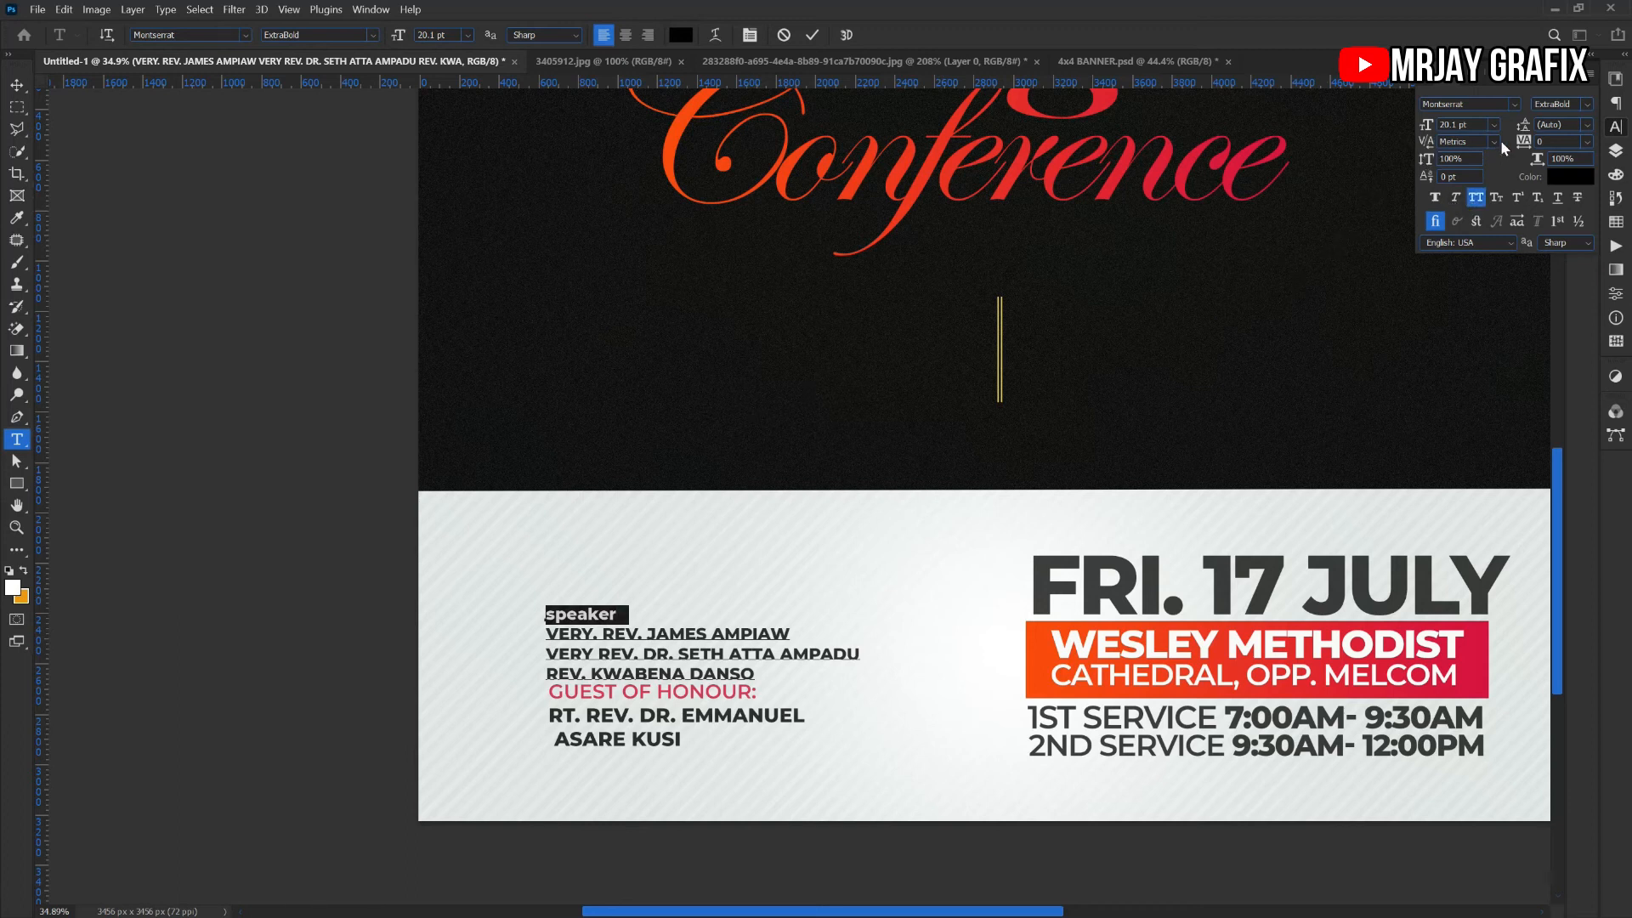
Set the SPEAKER heading to SemiBold and recolor it crimson #d61340, sampled from the venue box
{"action": "left_click", "coordinate": [1586, 105]}
{"action": "left_click", "coordinate": [1555, 255]}
{"action": "left_click", "coordinate": [678, 36]}
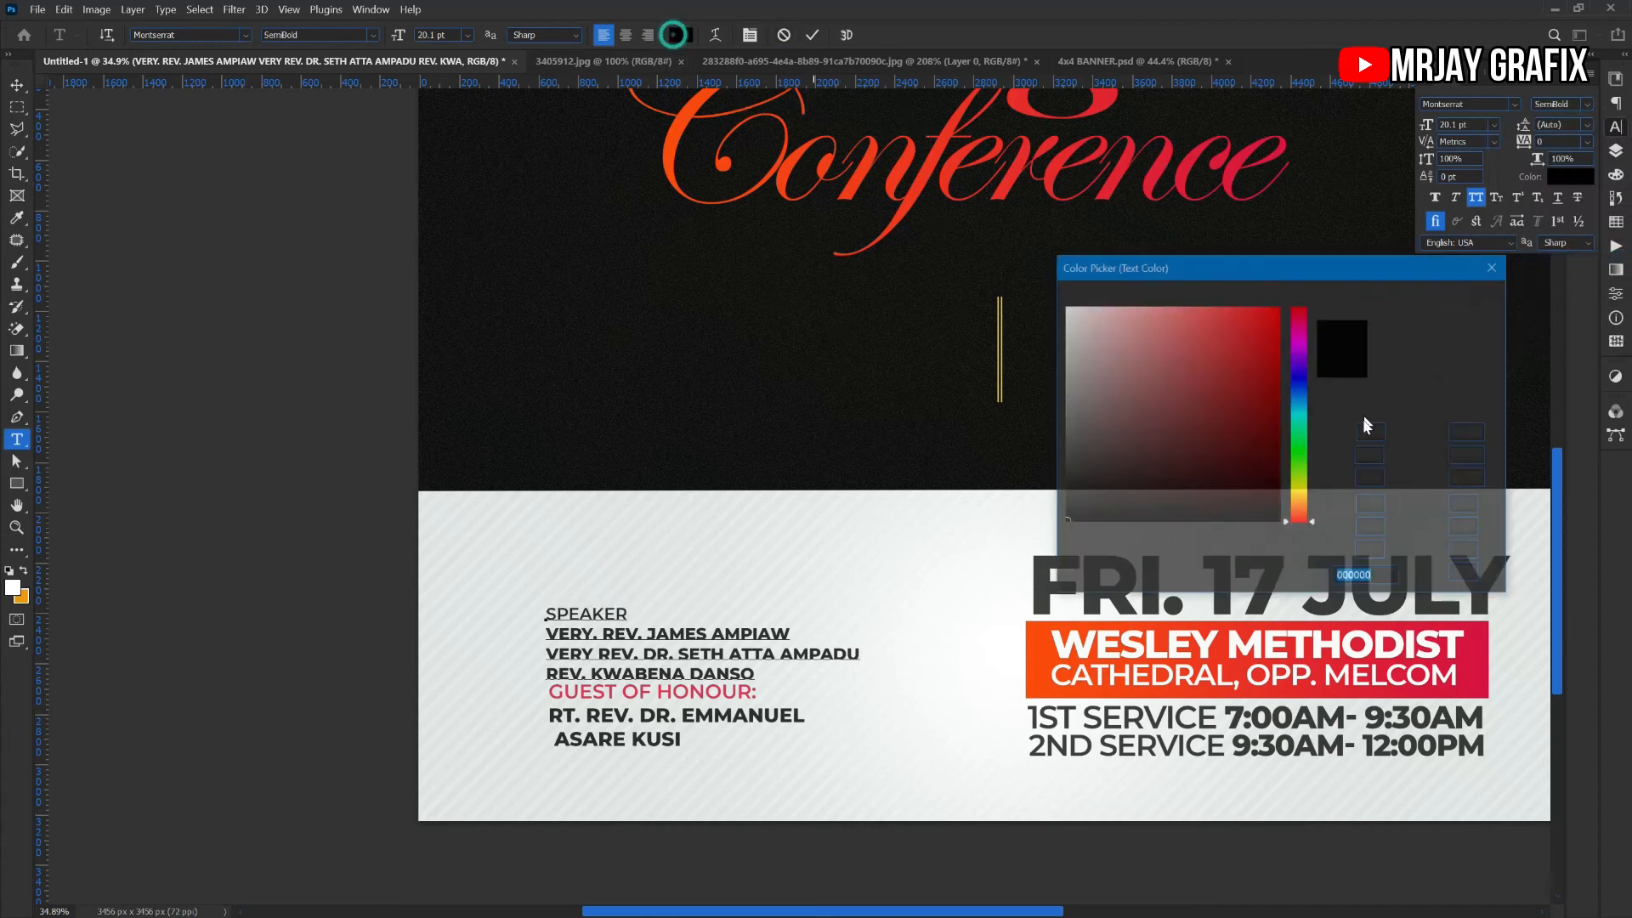
{"action": "left_click", "coordinate": [1486, 669]}
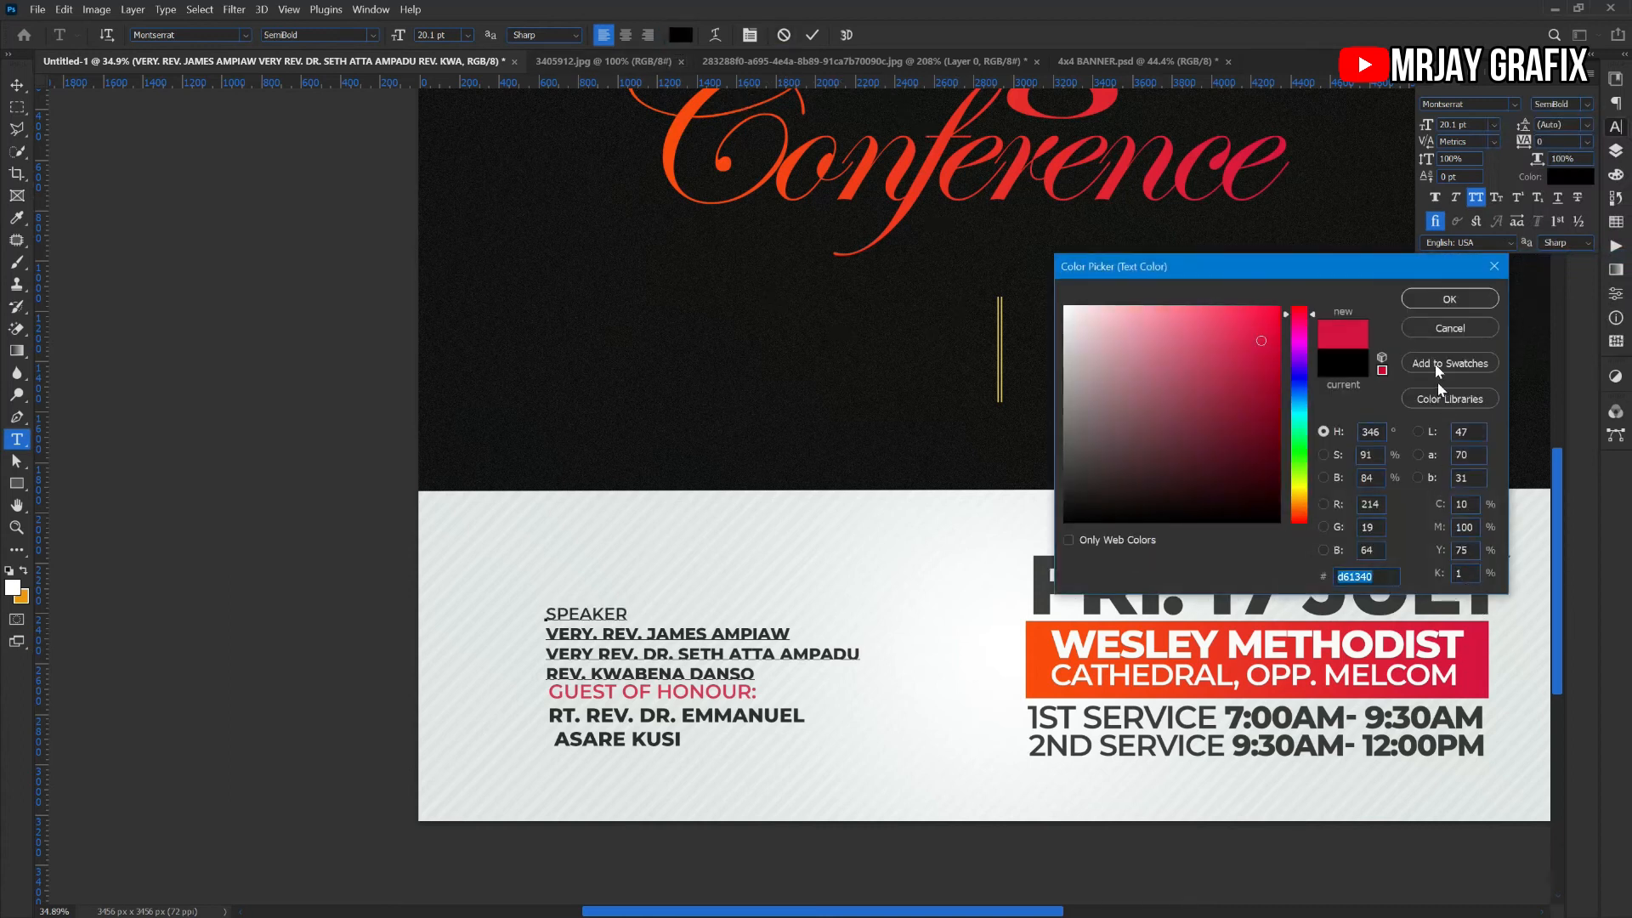
{"action": "left_click", "coordinate": [1455, 299]}
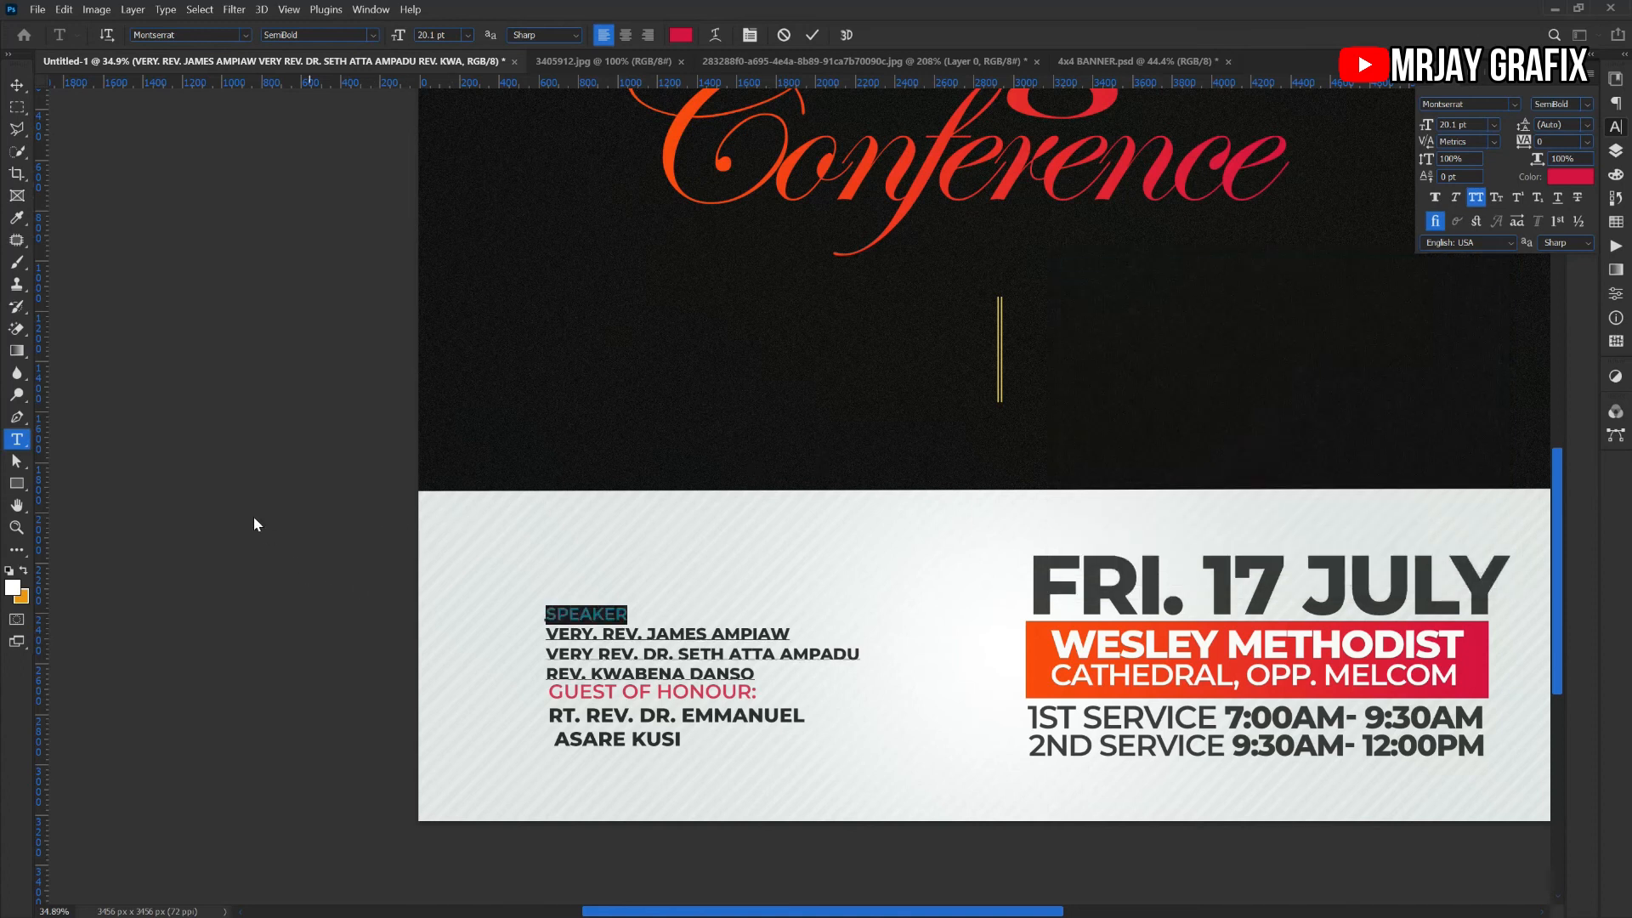
{"action": "left_click", "coordinate": [253, 516]}
{"action": "key", "text": "v"}
Move the guest-of-honour text down and the speakers text up to leave a clear gap between them
{"action": "left_click_drag", "start_coordinate": [606, 736], "coordinate": [604, 747]}
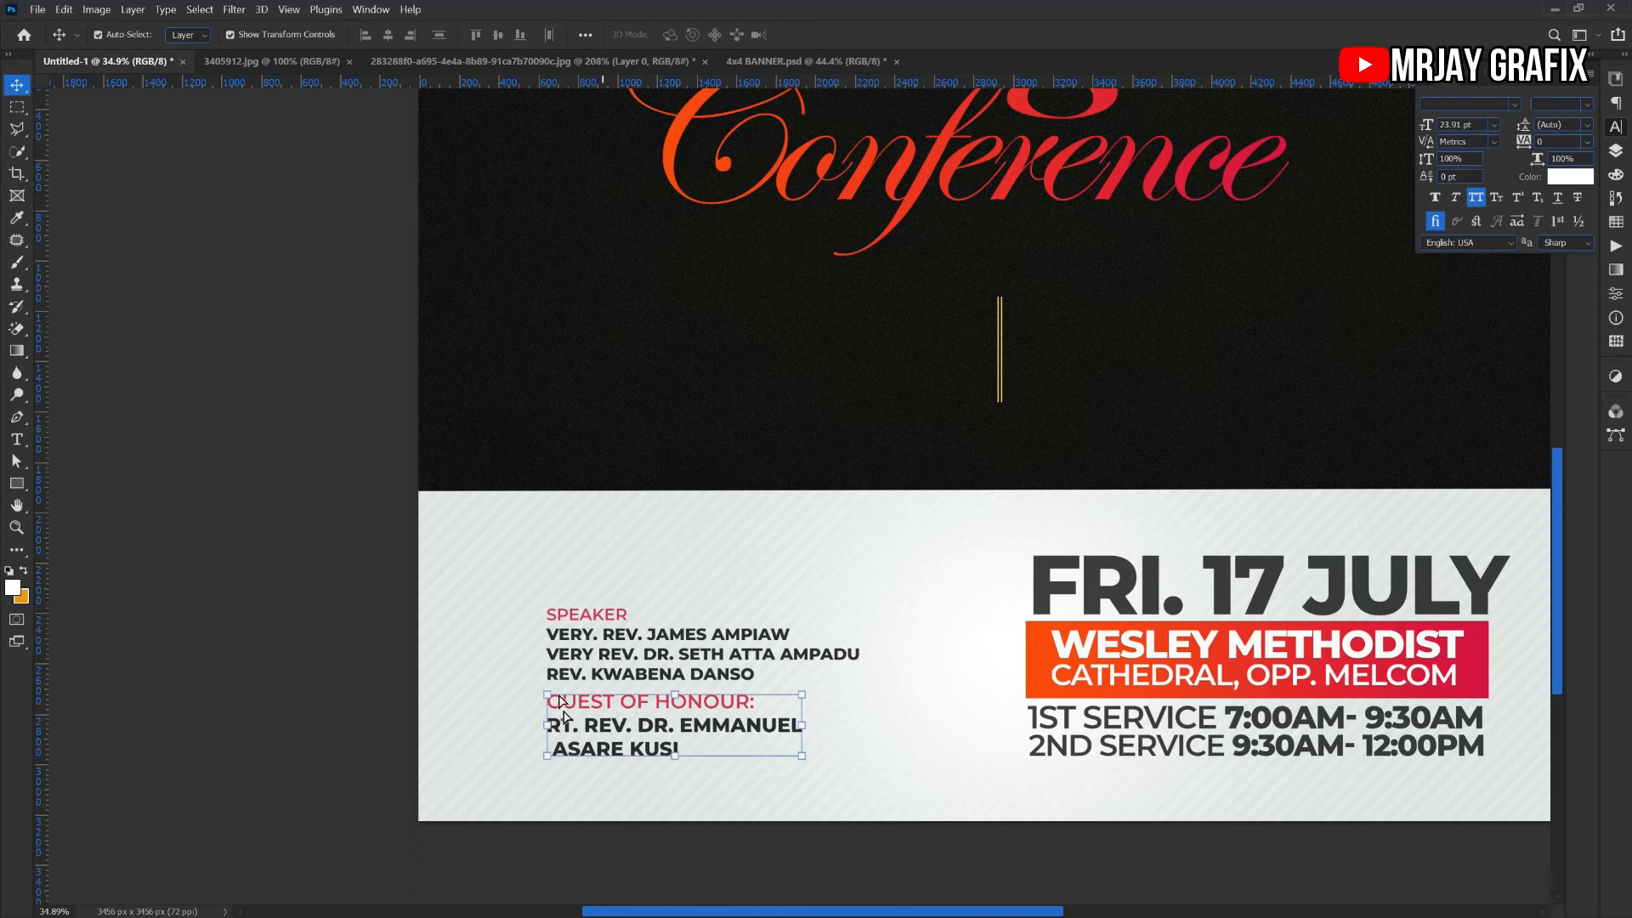
{"action": "left_click_drag", "start_coordinate": [563, 655], "coordinate": [563, 644]}
{"action": "left_click", "coordinate": [180, 702]}
Delete the leftover gold divider line below the Singles Conference title
{"action": "scroll", "coordinate": [430, 823], "scroll_direction": "down", "scroll_amount": 3}
{"action": "scroll", "coordinate": [670, 595], "scroll_direction": "up", "scroll_amount": 1}
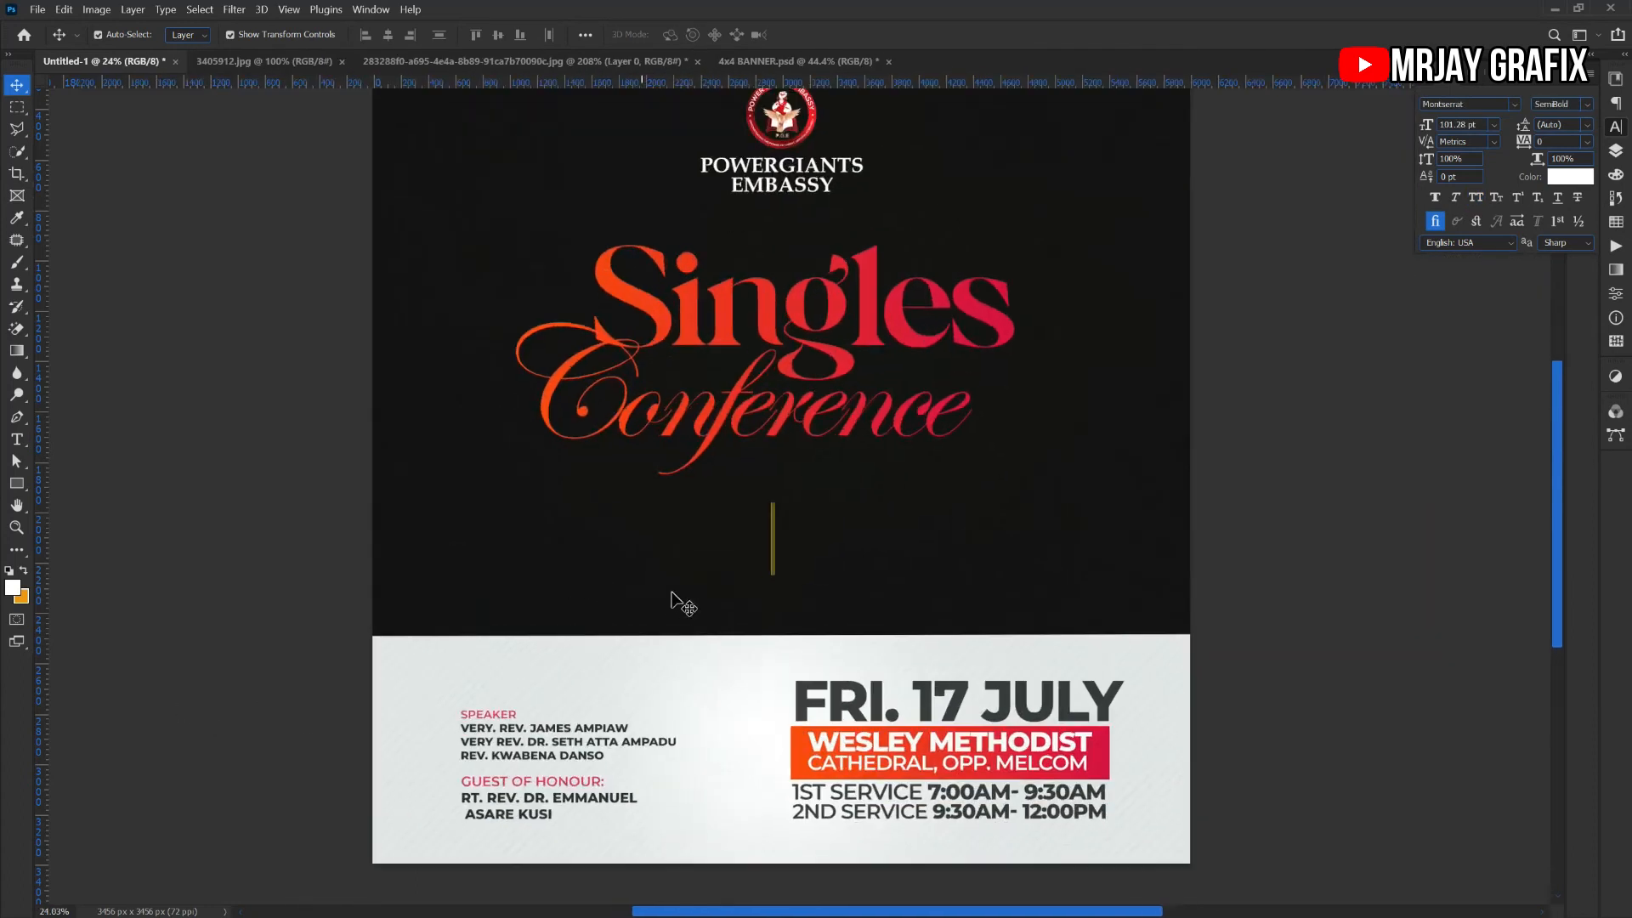
{"action": "left_click", "coordinate": [772, 538]}
{"action": "key", "text": "alt+bracketleft"}
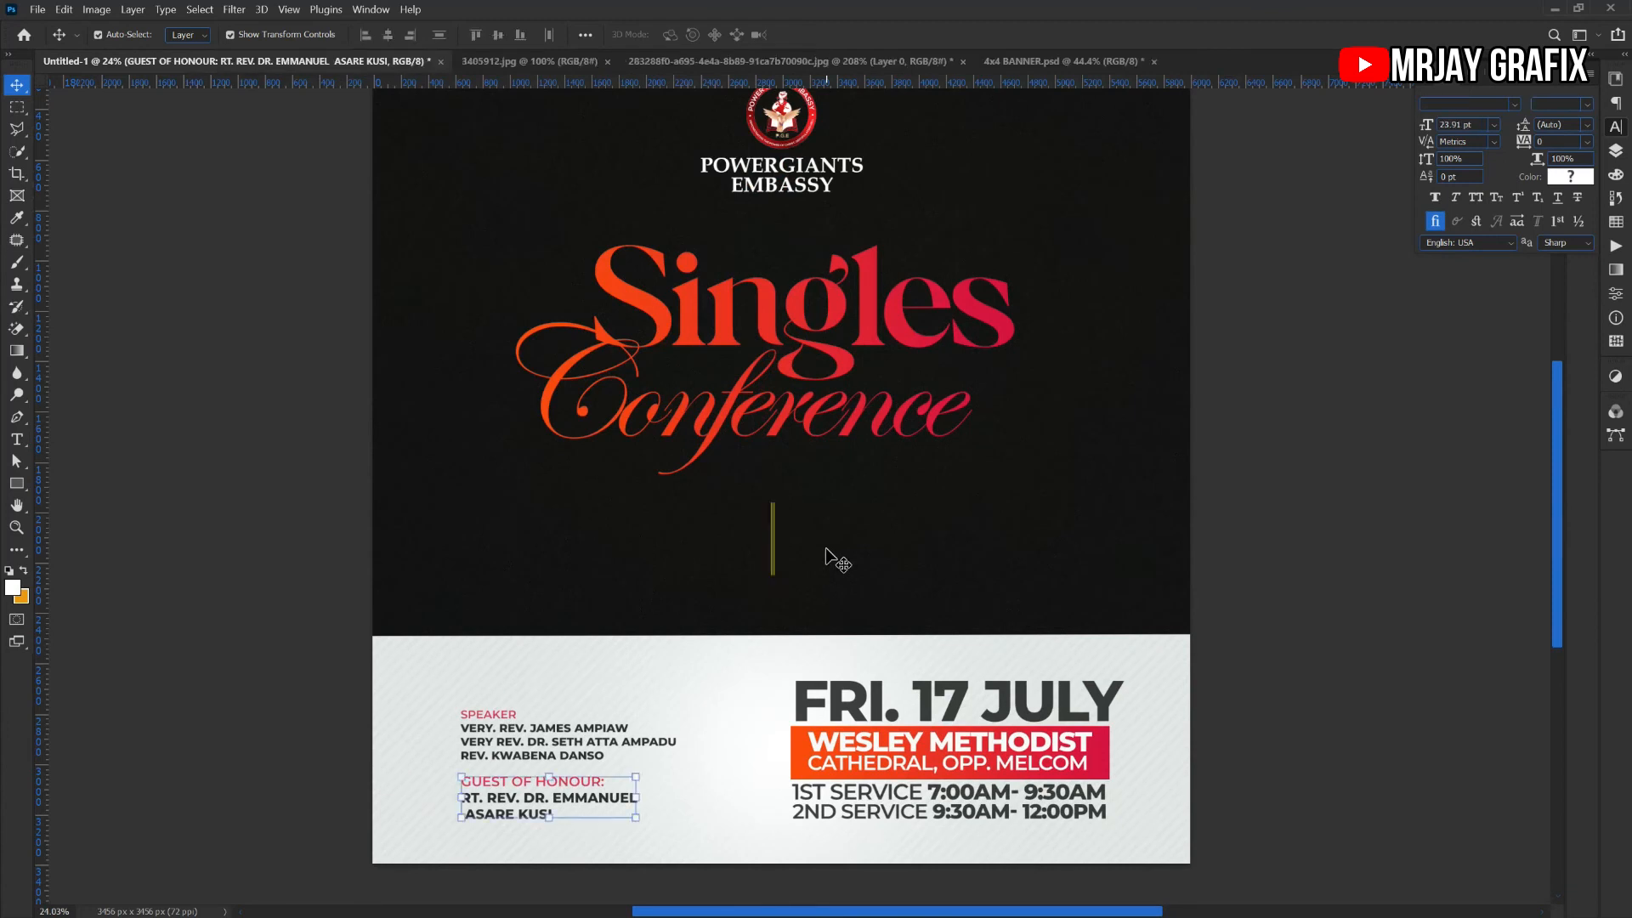
{"action": "scroll", "coordinate": [414, 557], "scroll_direction": "up", "scroll_amount": 1}
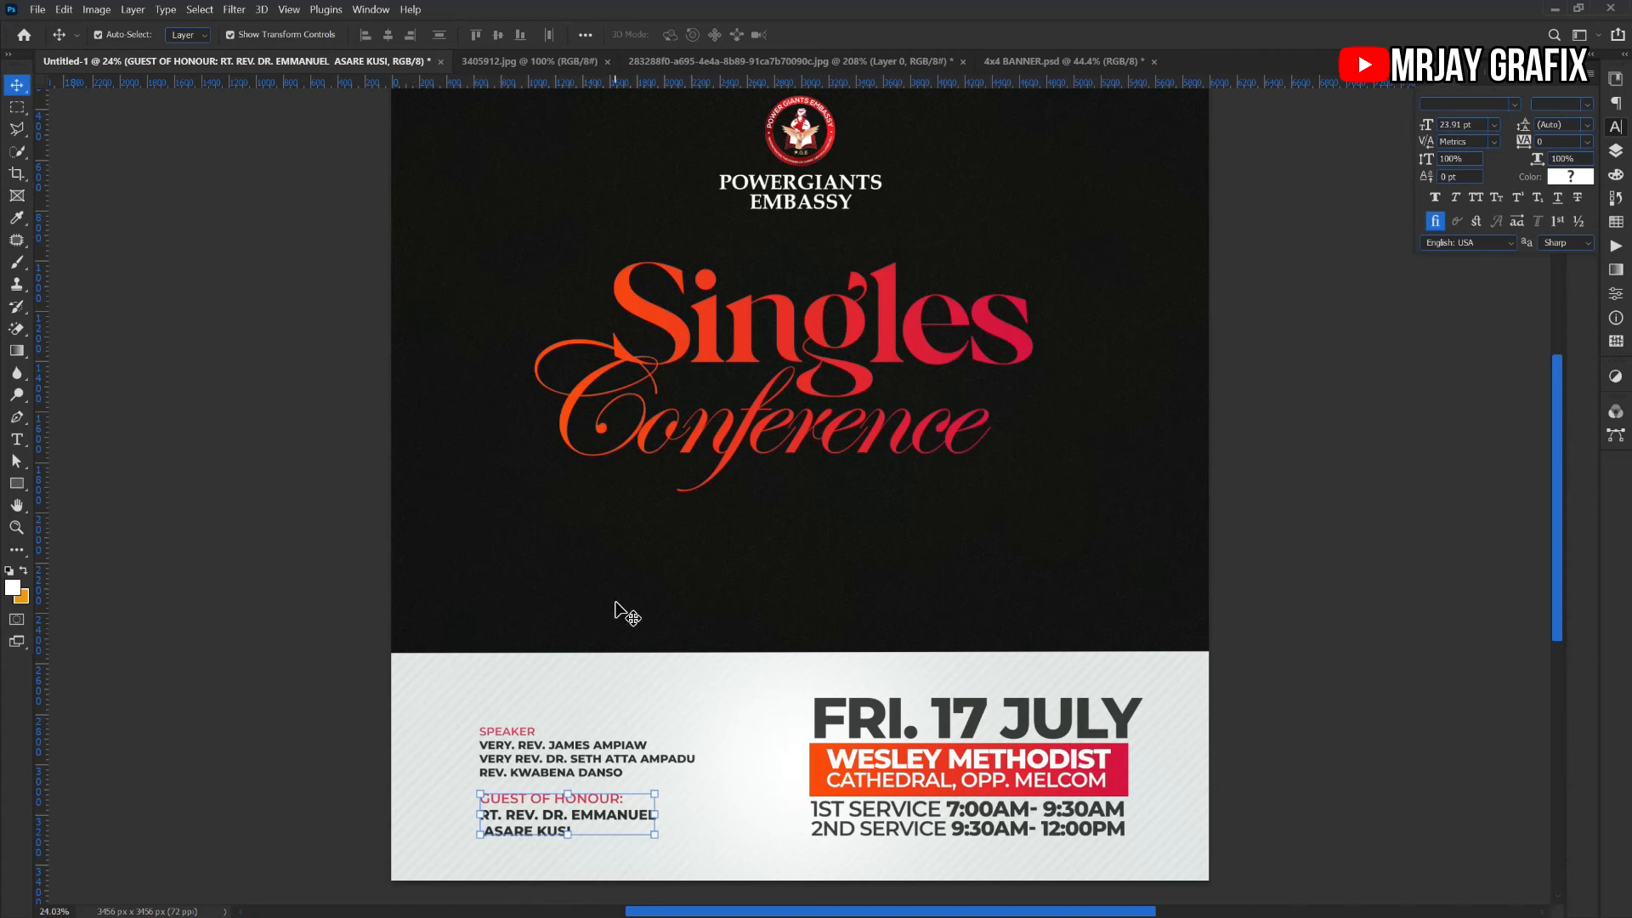
{"action": "scroll", "coordinate": [620, 612], "scroll_direction": "down", "scroll_amount": 1}
{"action": "left_click", "coordinate": [301, 608]}
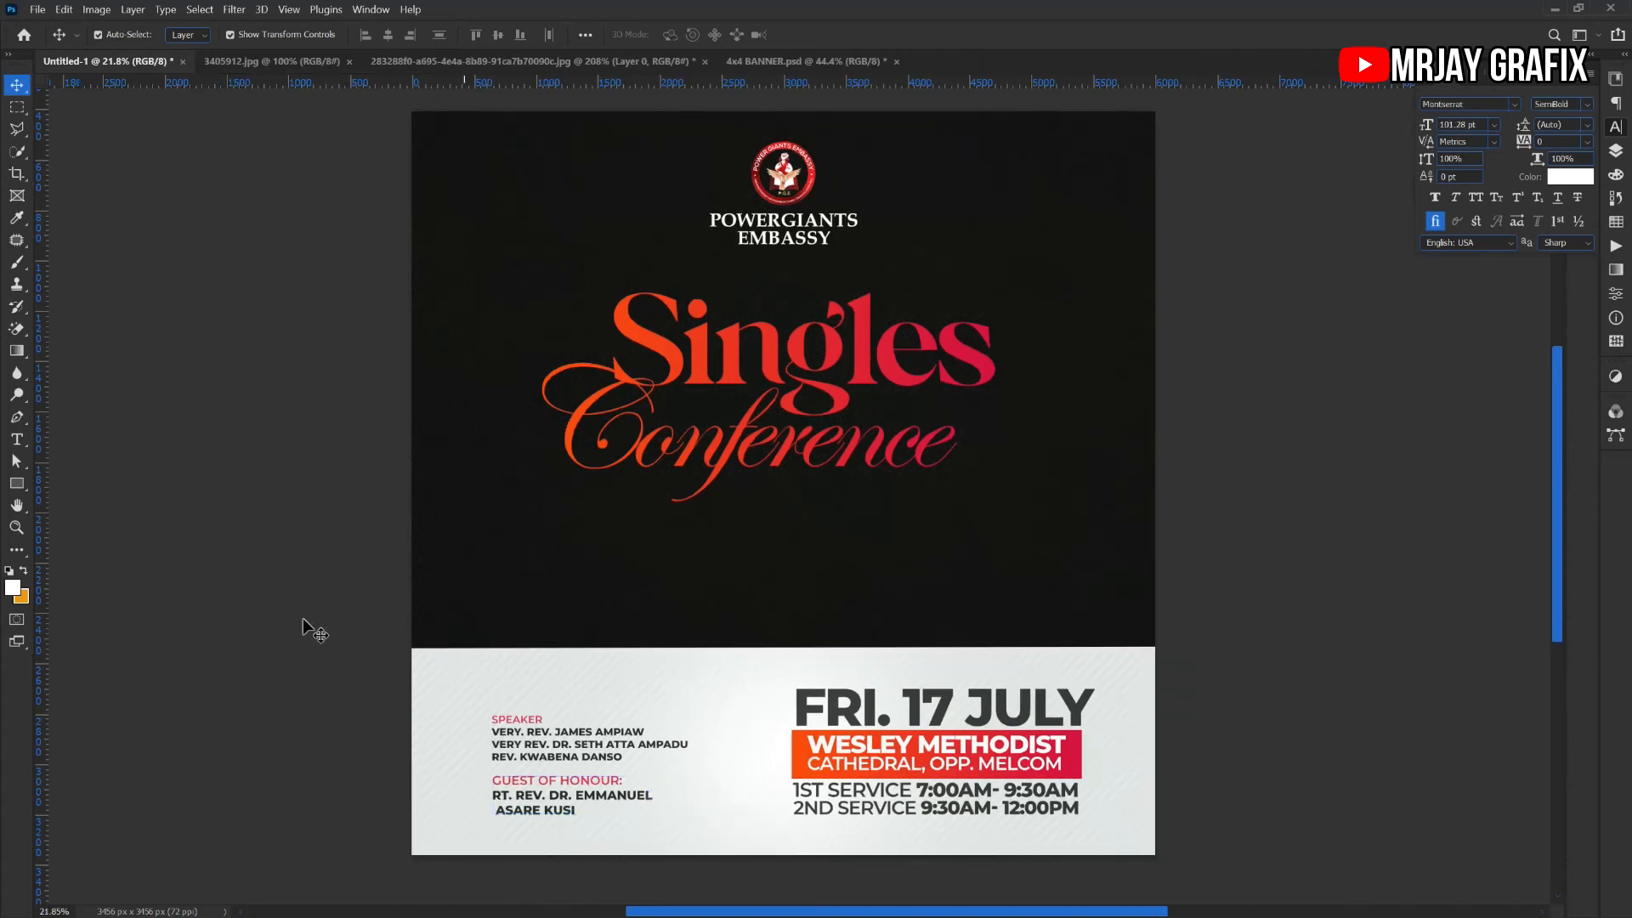
Add a white text line reading "theme:" on the dark area below the Singles Conference title
{"action": "left_click", "coordinate": [17, 442]}
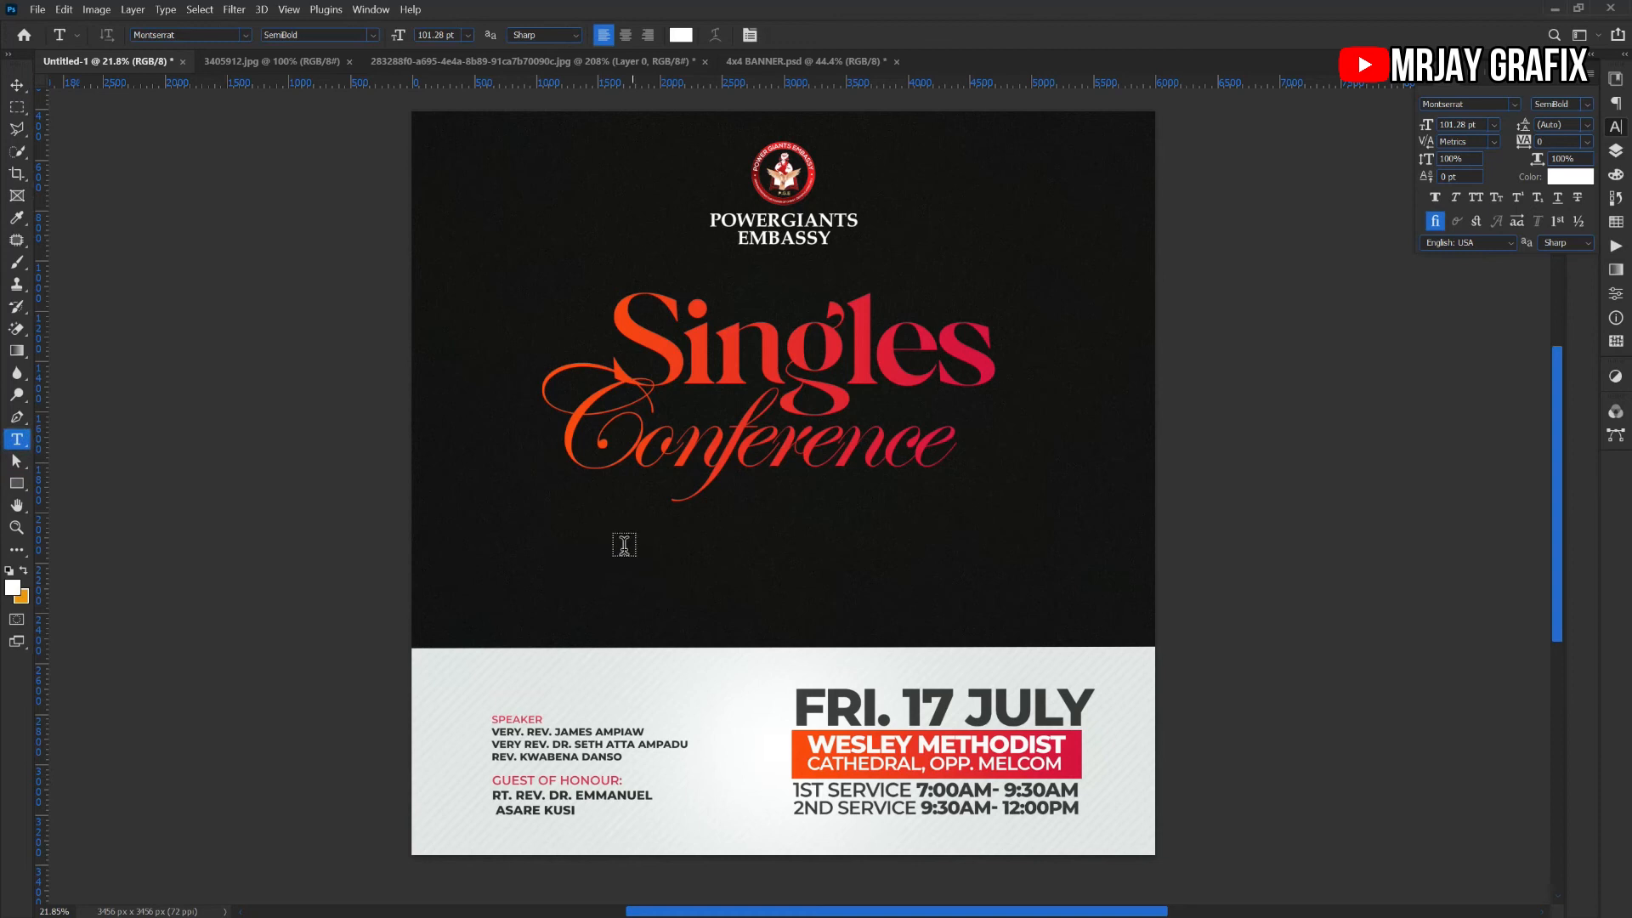
{"action": "left_click", "coordinate": [621, 542]}
{"action": "scroll", "coordinate": [562, 615], "scroll_direction": "up", "scroll_amount": 2}
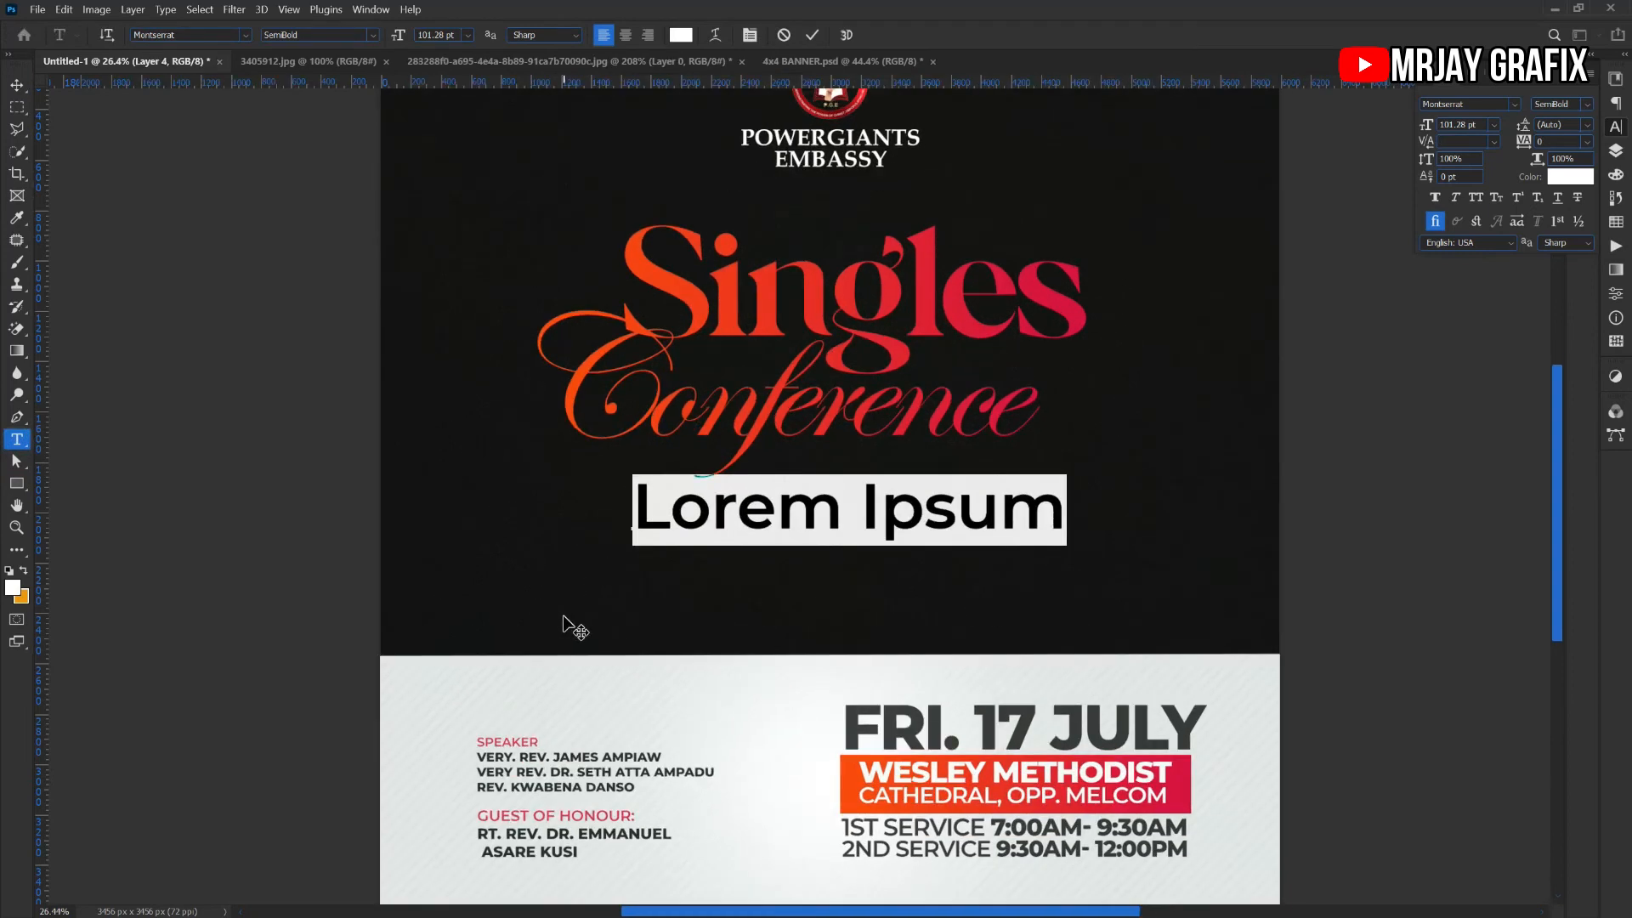
{"action": "left_click_drag", "start_coordinate": [652, 648], "coordinate": [586, 665]}
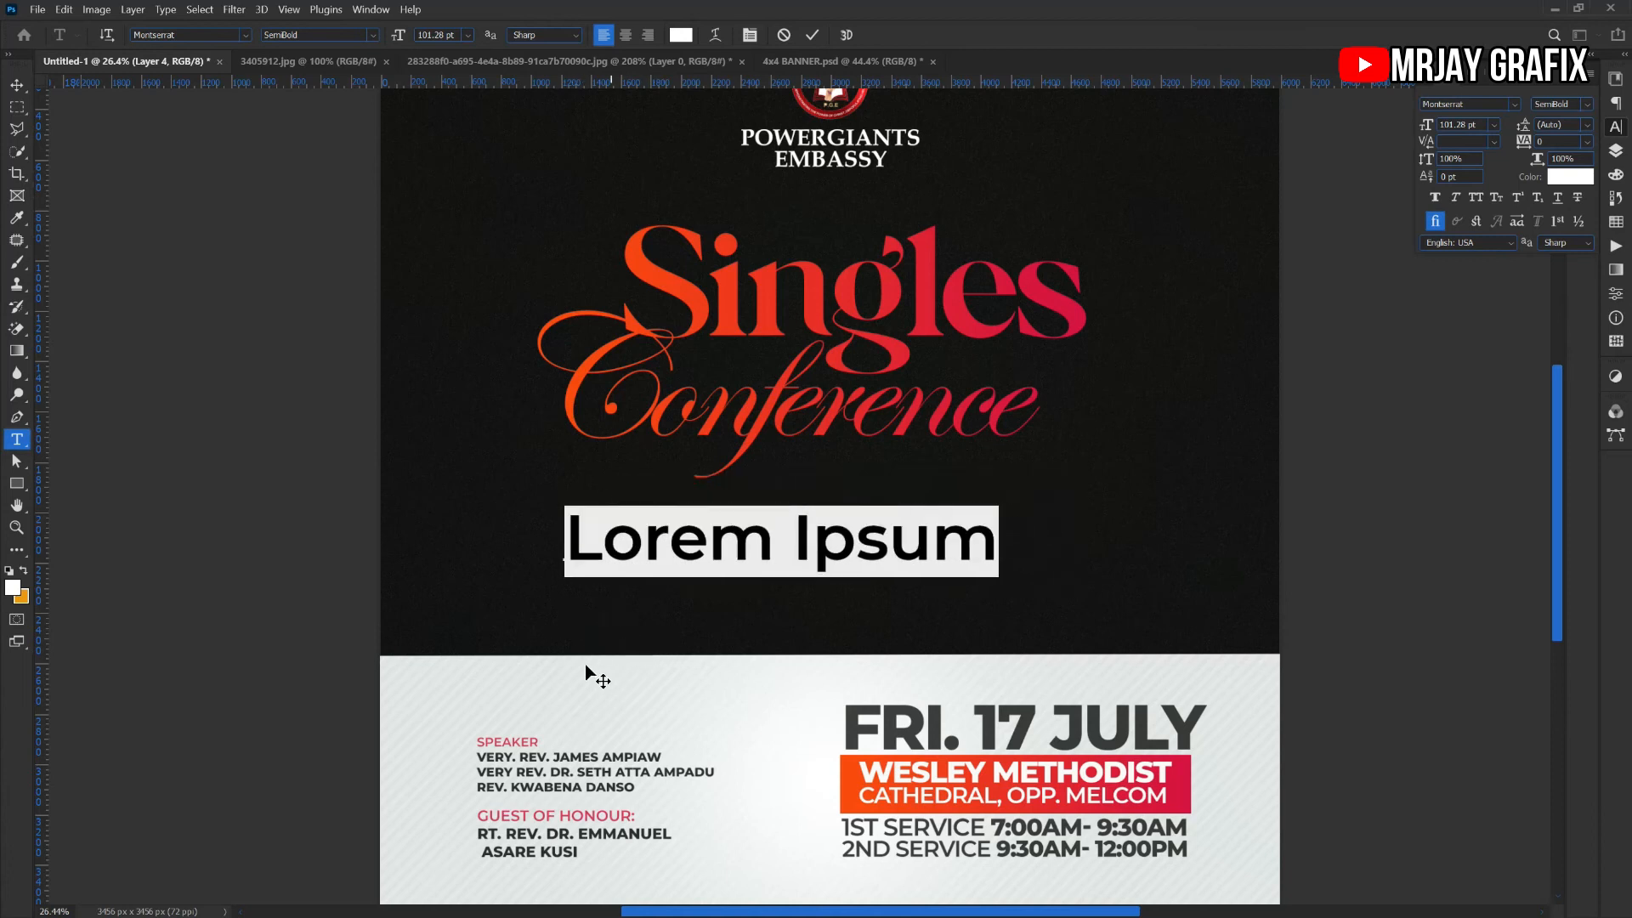
{"action": "type", "text": "them"}
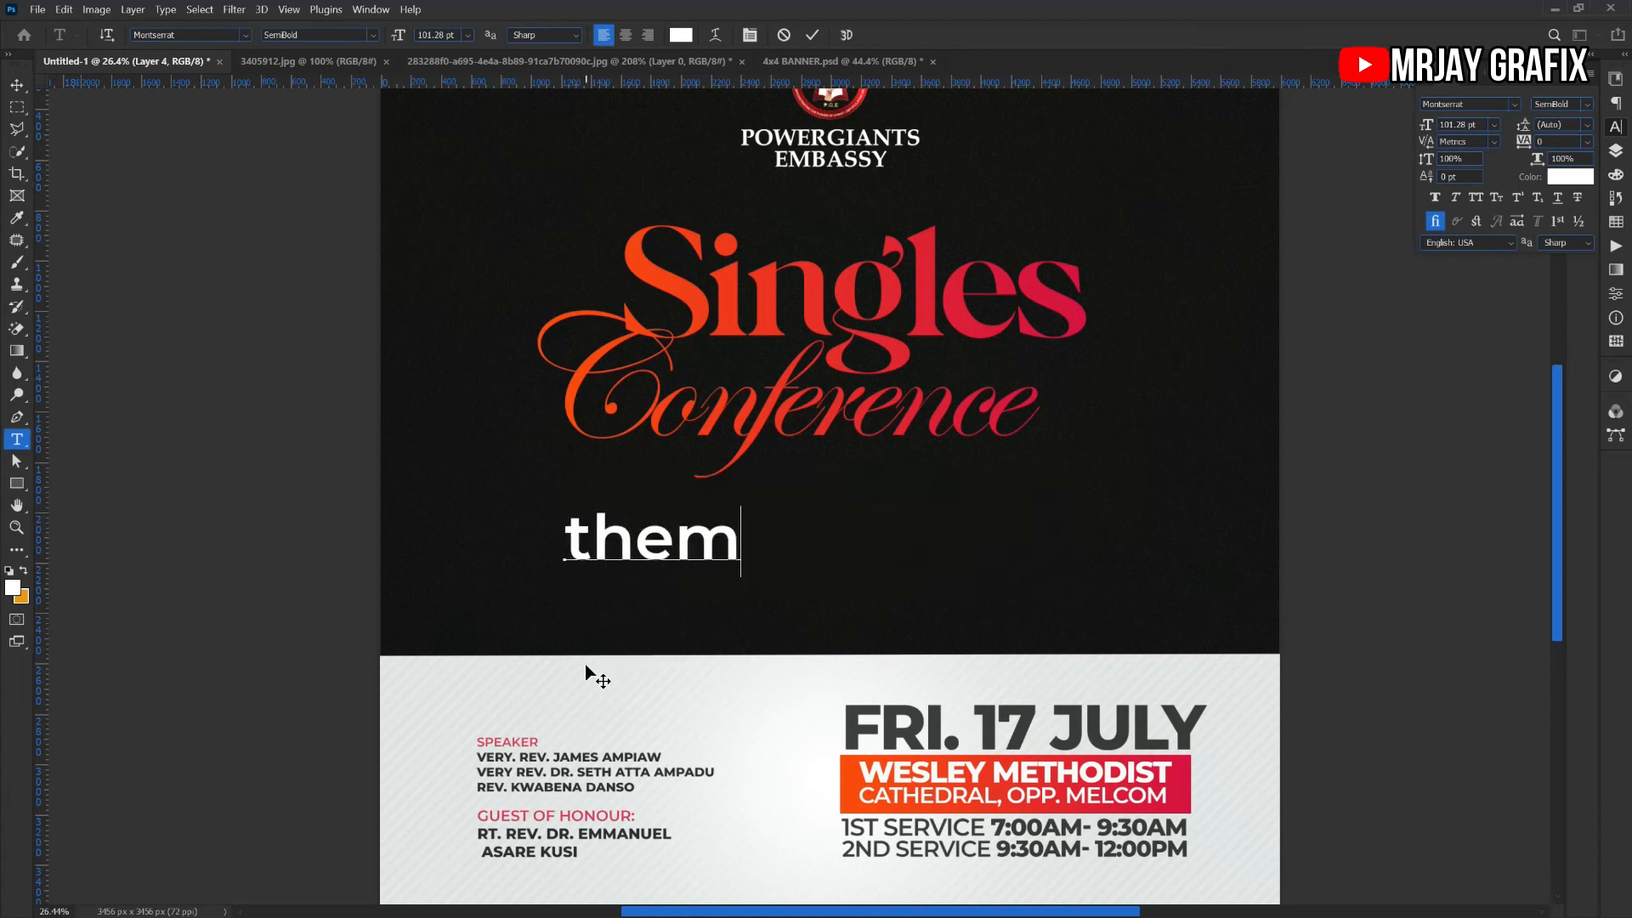
{"action": "type", "text": "e:"}
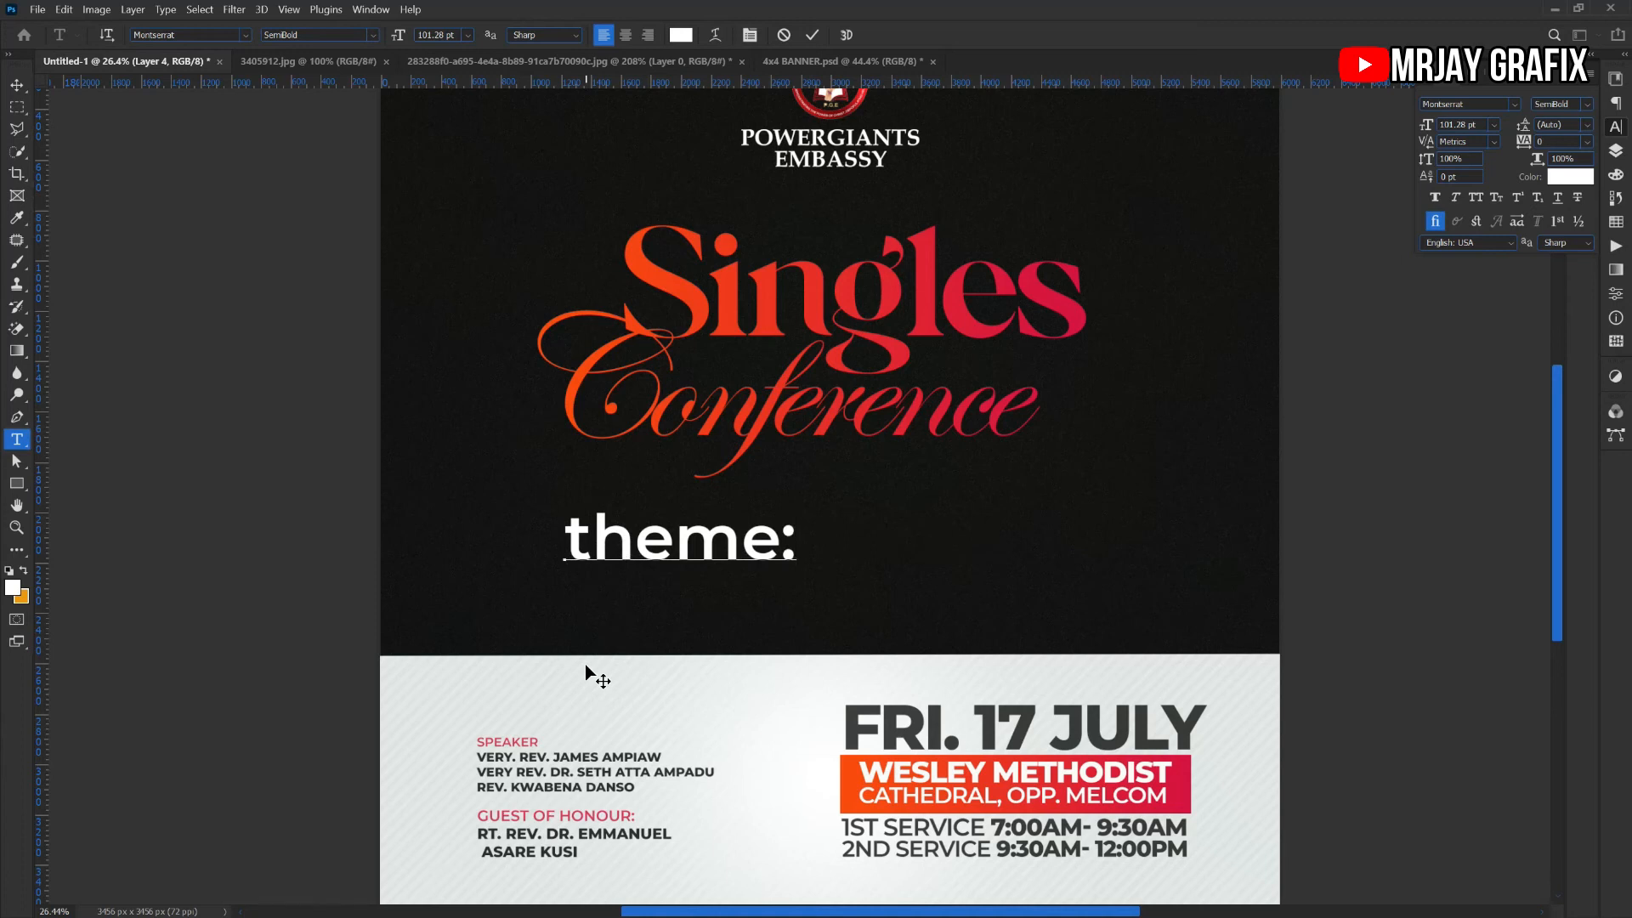
{"action": "left_click", "coordinate": [247, 278]}
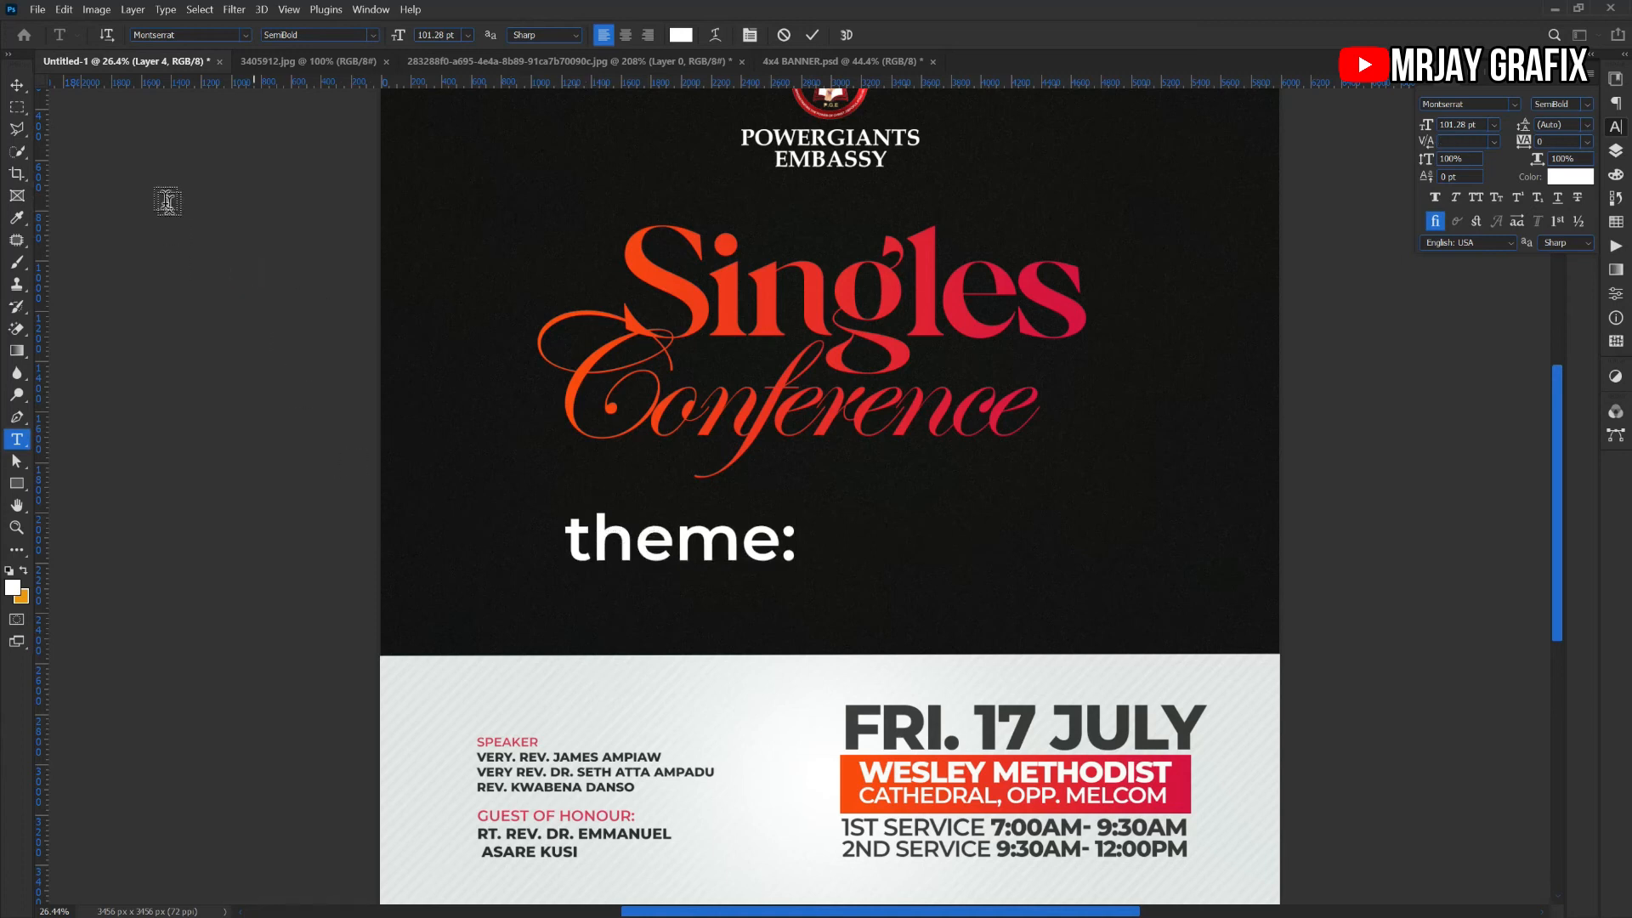
{"action": "left_click", "coordinate": [16, 85]}
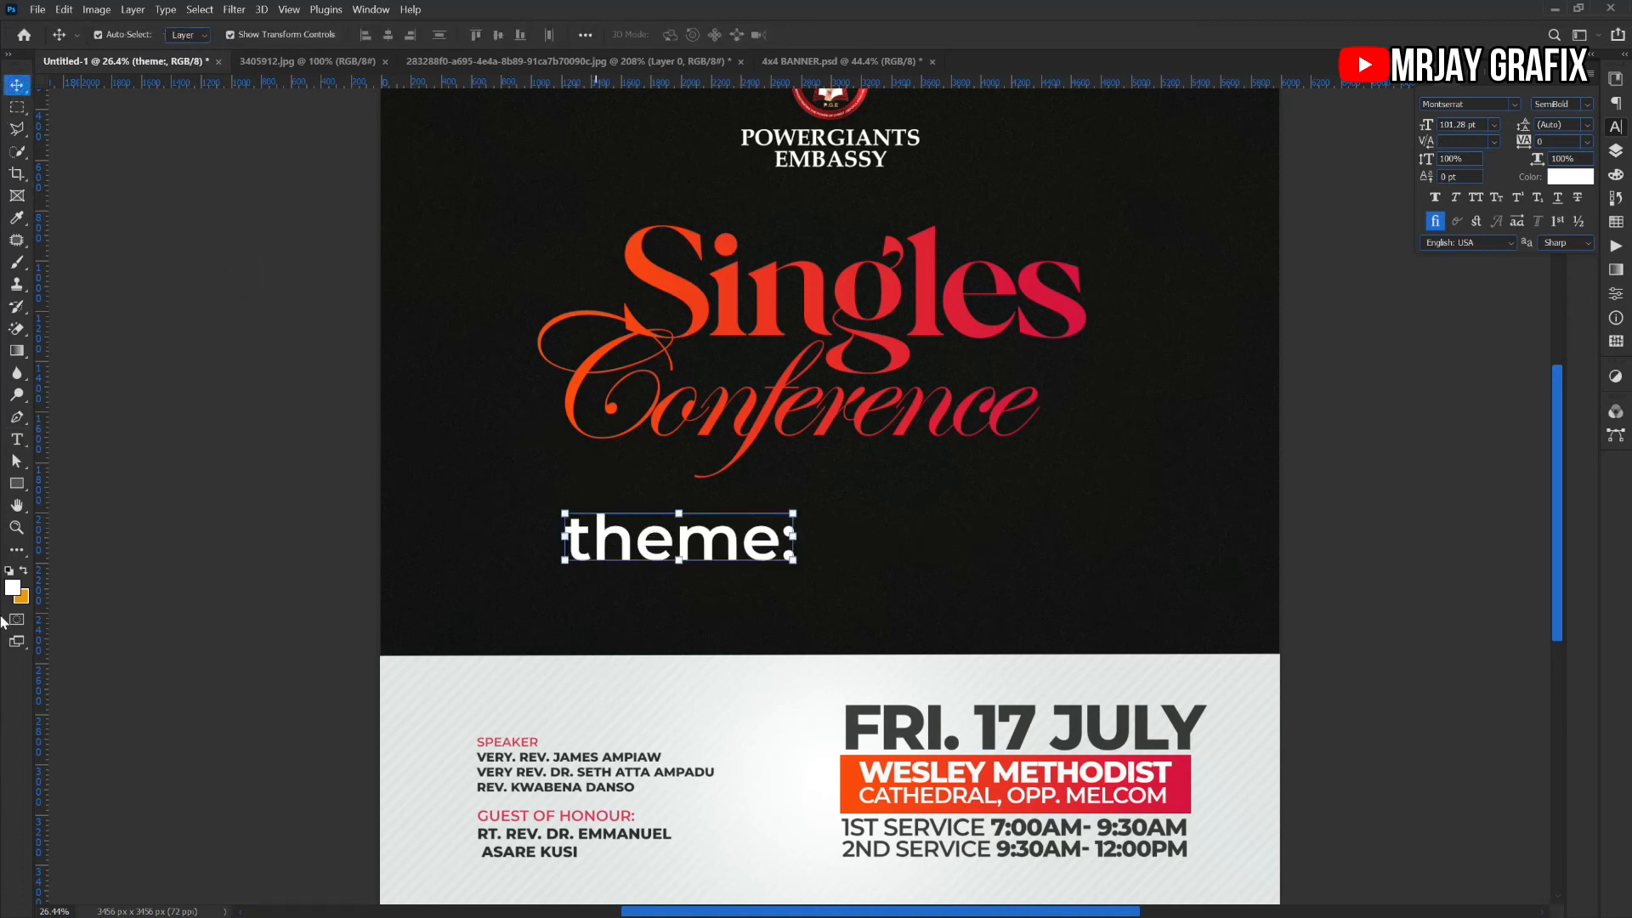
Draw a white rectangle over the top of the theme text and narrow it to about 1053 px wide
{"action": "left_click", "coordinate": [16, 483]}
{"action": "left_click_drag", "start_coordinate": [593, 488], "coordinate": [792, 527]}
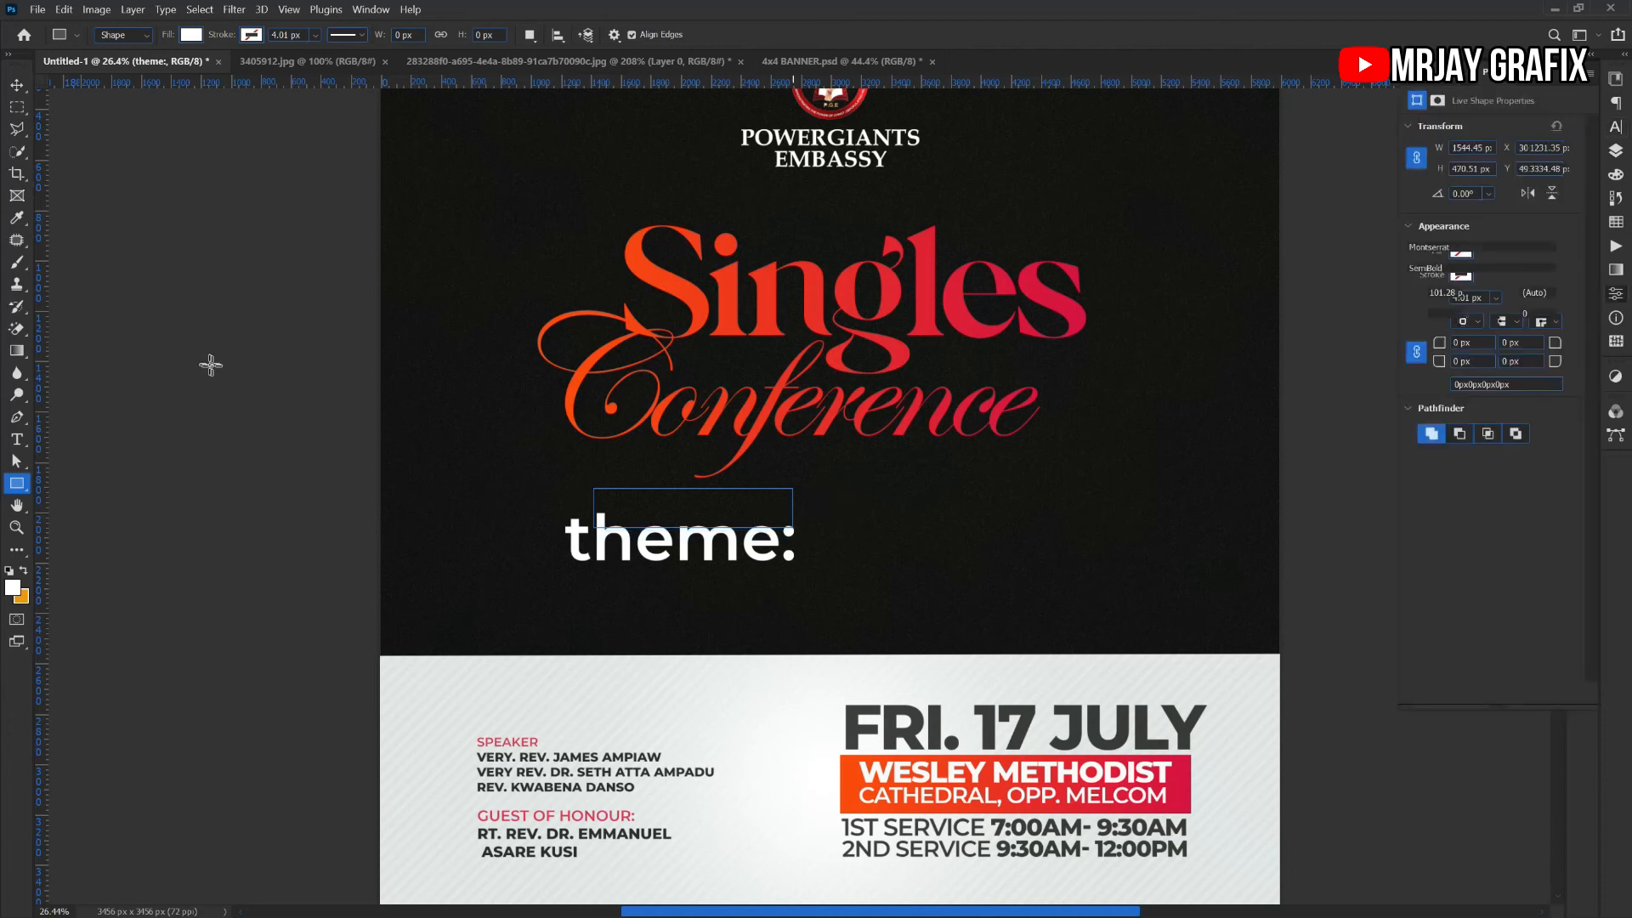
{"action": "left_click", "coordinate": [17, 85]}
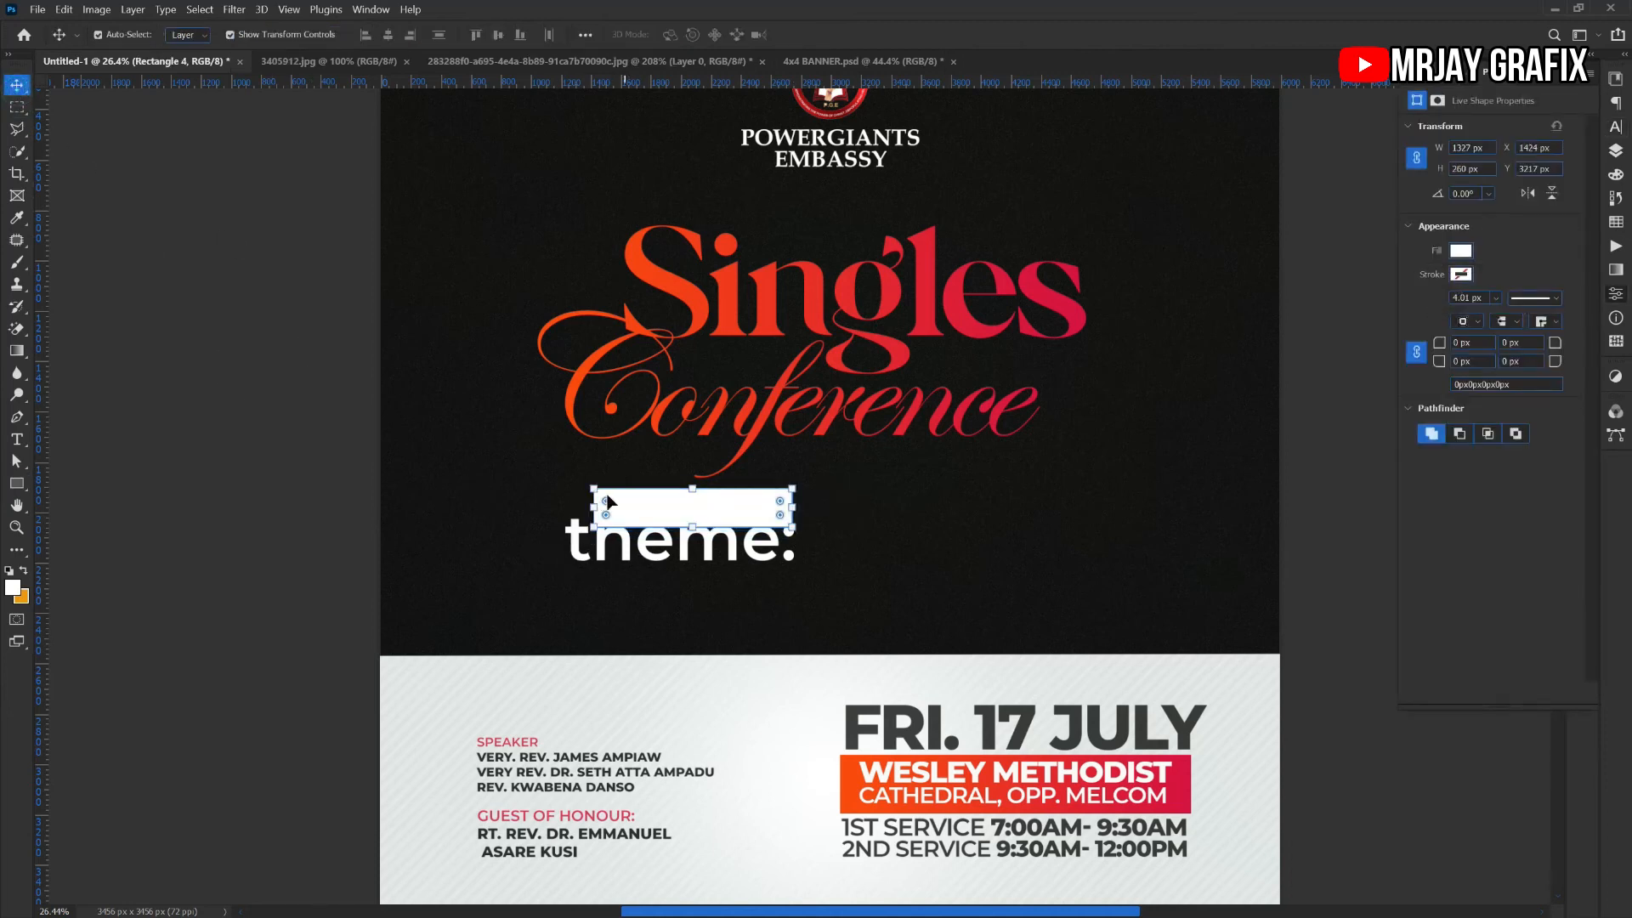
{"action": "left_click_drag", "start_coordinate": [599, 508], "coordinate": [641, 501]}
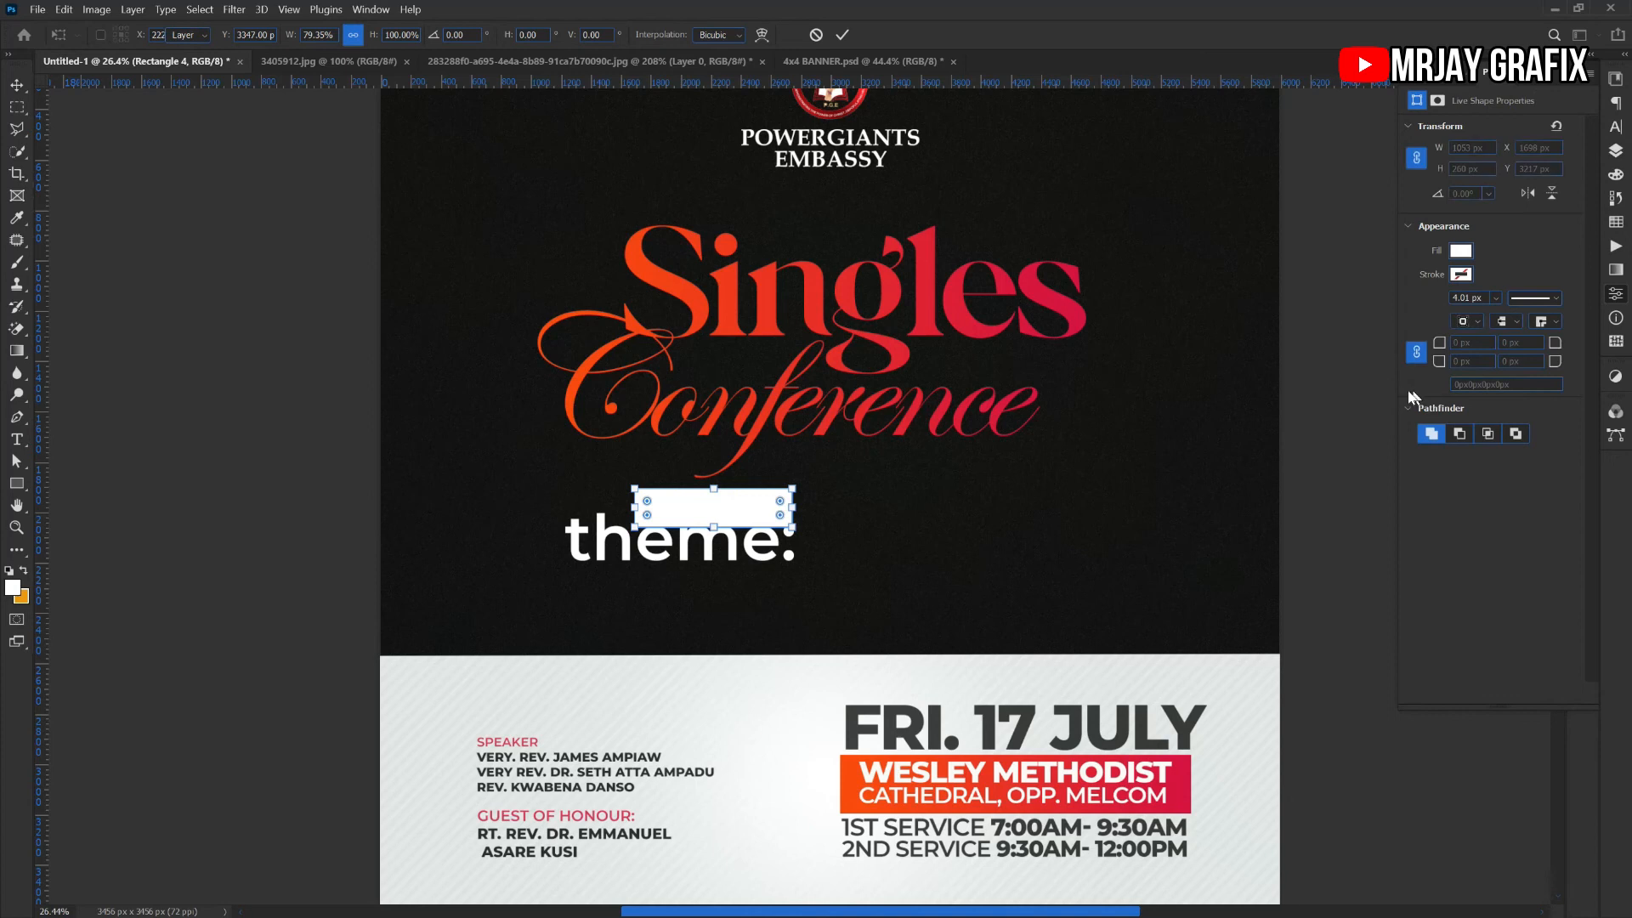
{"action": "key", "text": "Return"}
Round the white rectangle's corners fully into a pill, centre it below the title and move the theme text beneath it
{"action": "left_click_drag", "start_coordinate": [1443, 342], "coordinate": [1586, 344]}
{"action": "left_click", "coordinate": [297, 485]}
{"action": "left_click_drag", "start_coordinate": [683, 505], "coordinate": [829, 504]}
{"action": "left_click_drag", "start_coordinate": [666, 544], "coordinate": [778, 541]}
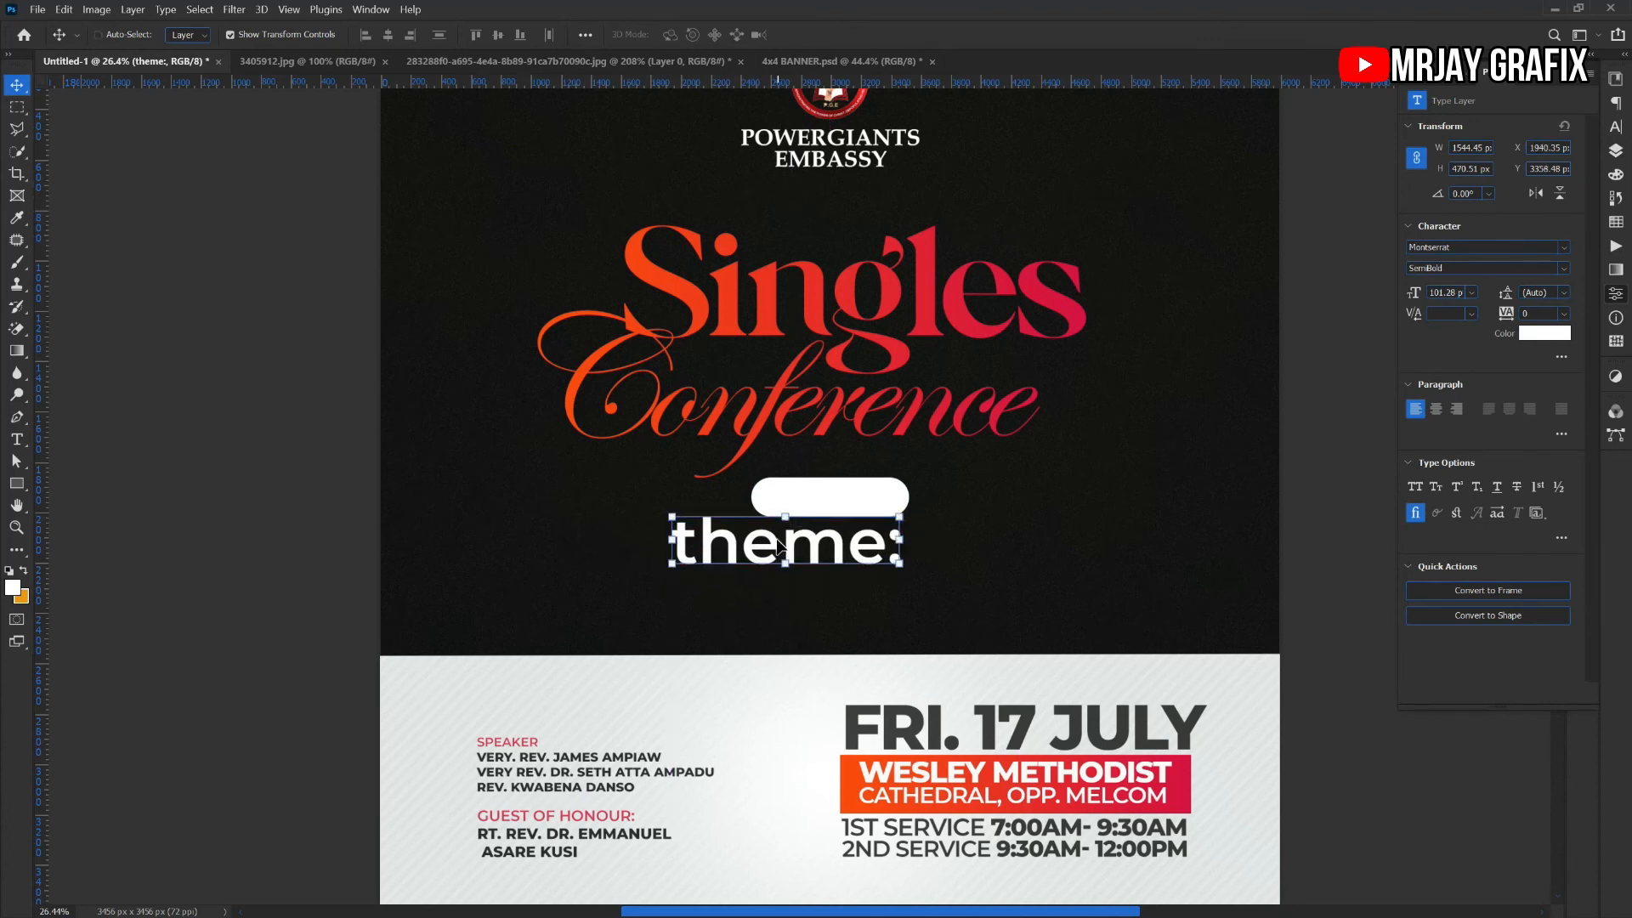
Set the theme text in All Caps and tighten its tracking to -120
{"action": "double_click", "coordinate": [733, 553]}
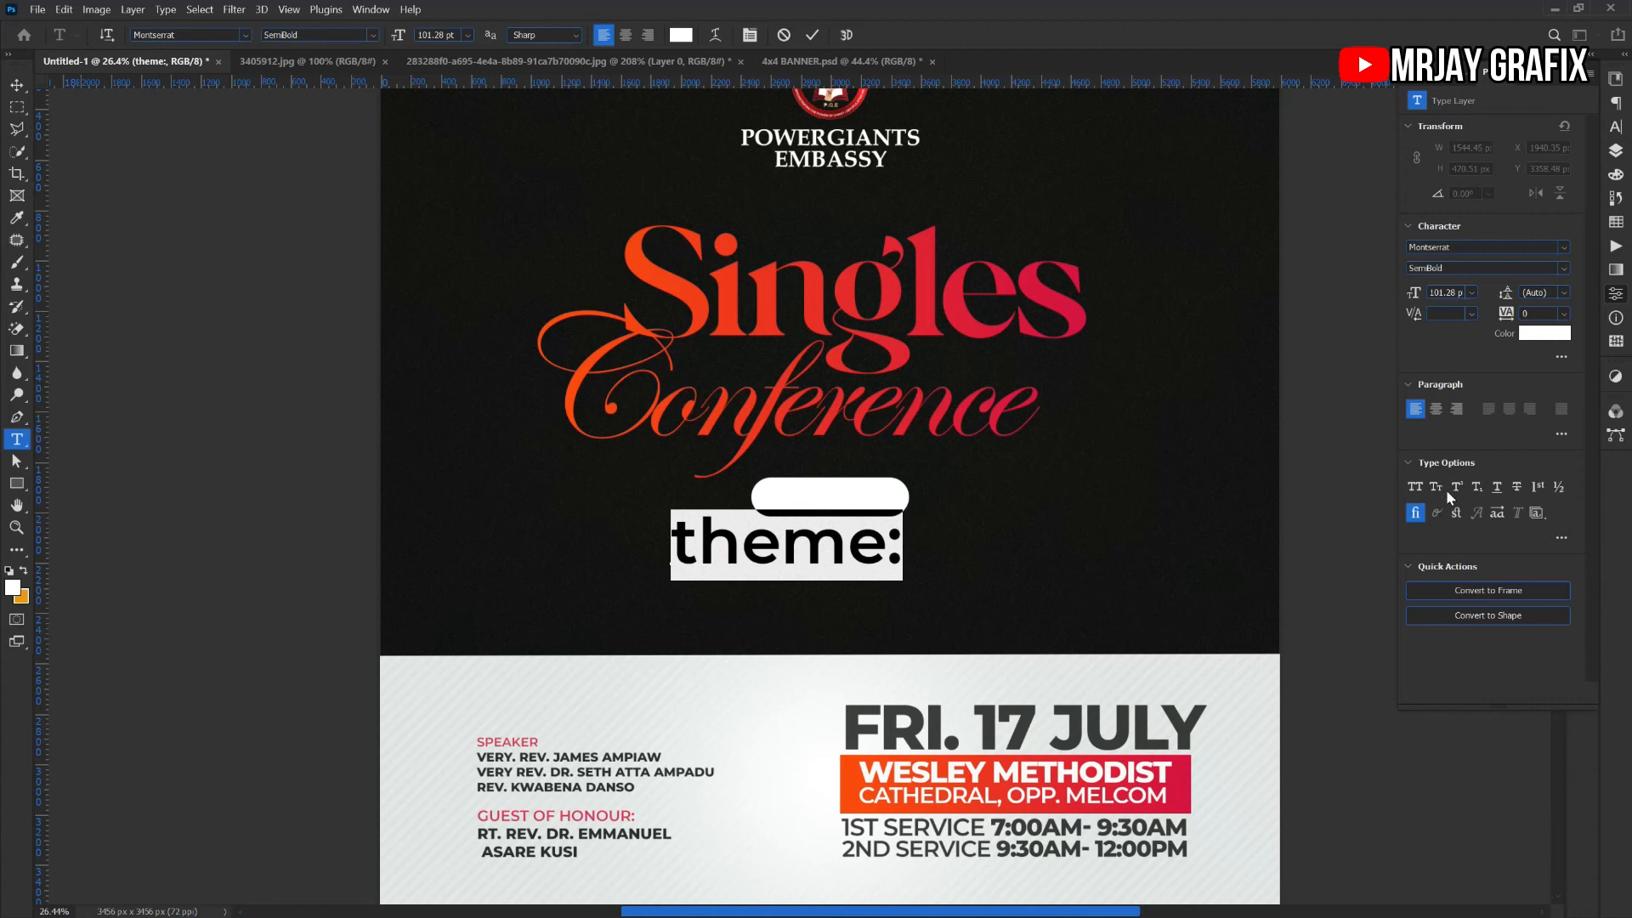
{"action": "key", "text": "ctrl+shift+k"}
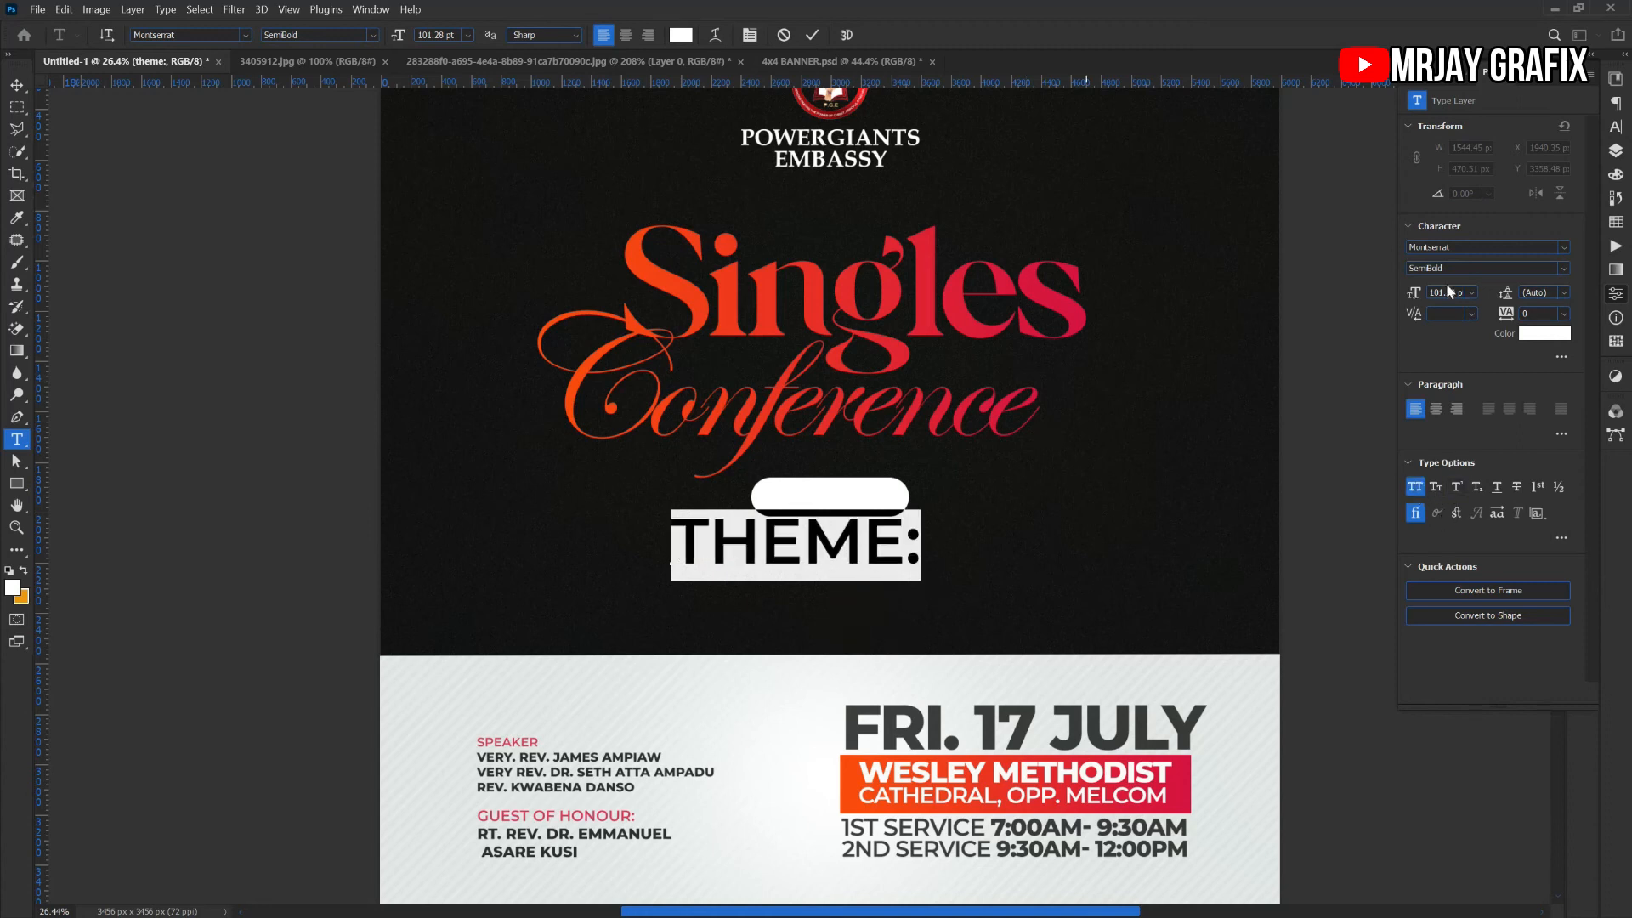
{"action": "left_click", "coordinate": [1615, 151]}
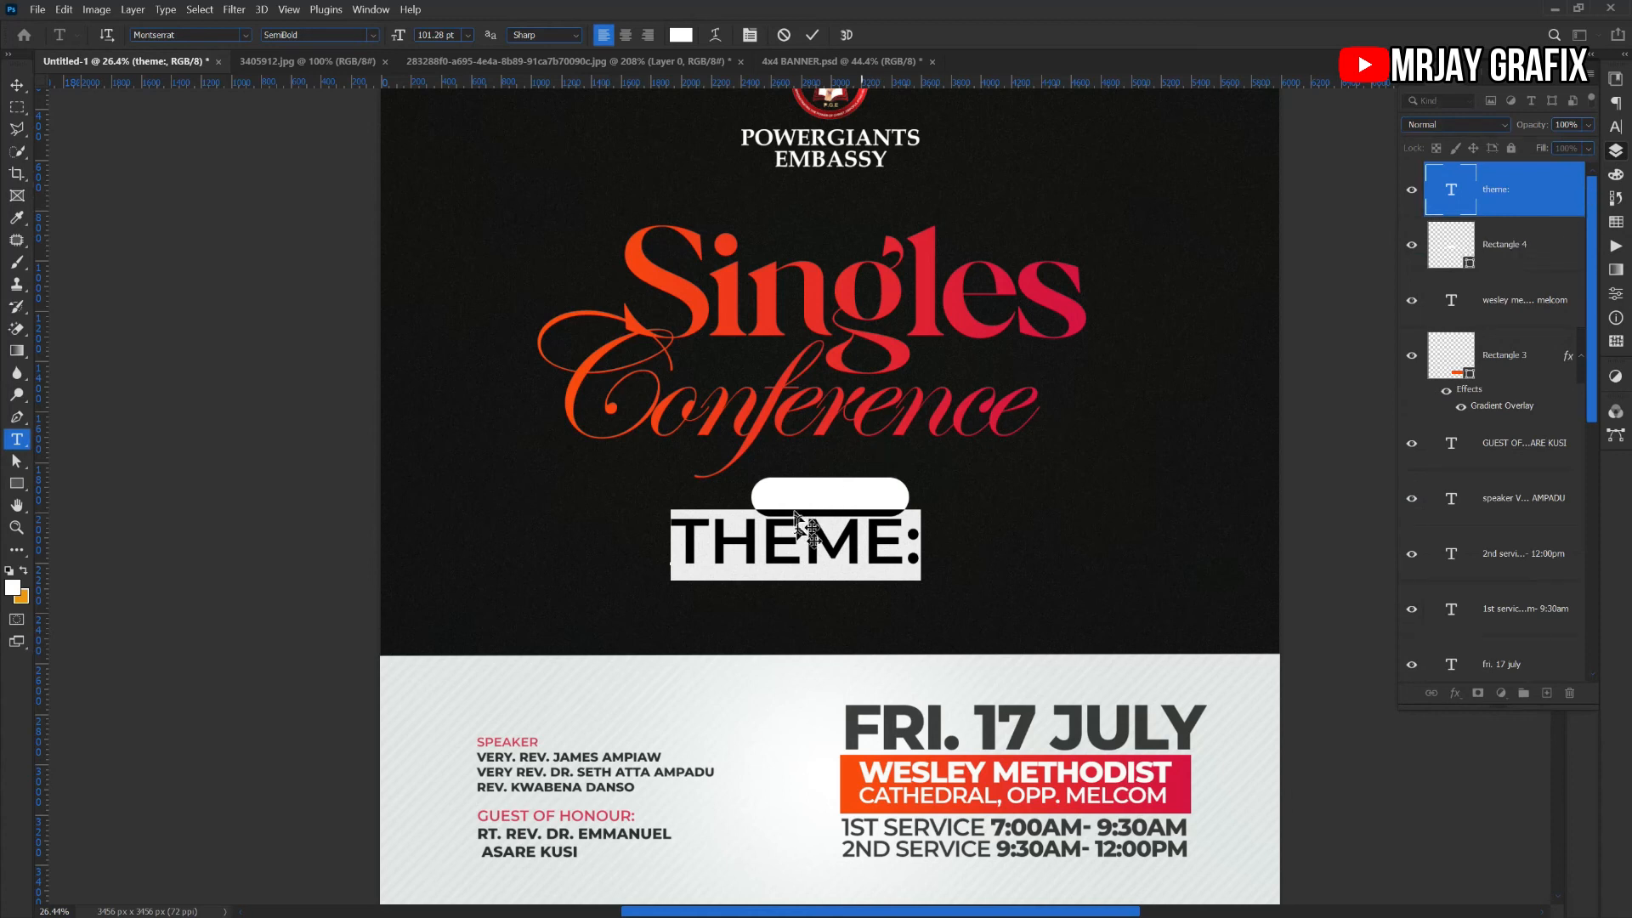
{"action": "left_click", "coordinate": [1615, 125]}
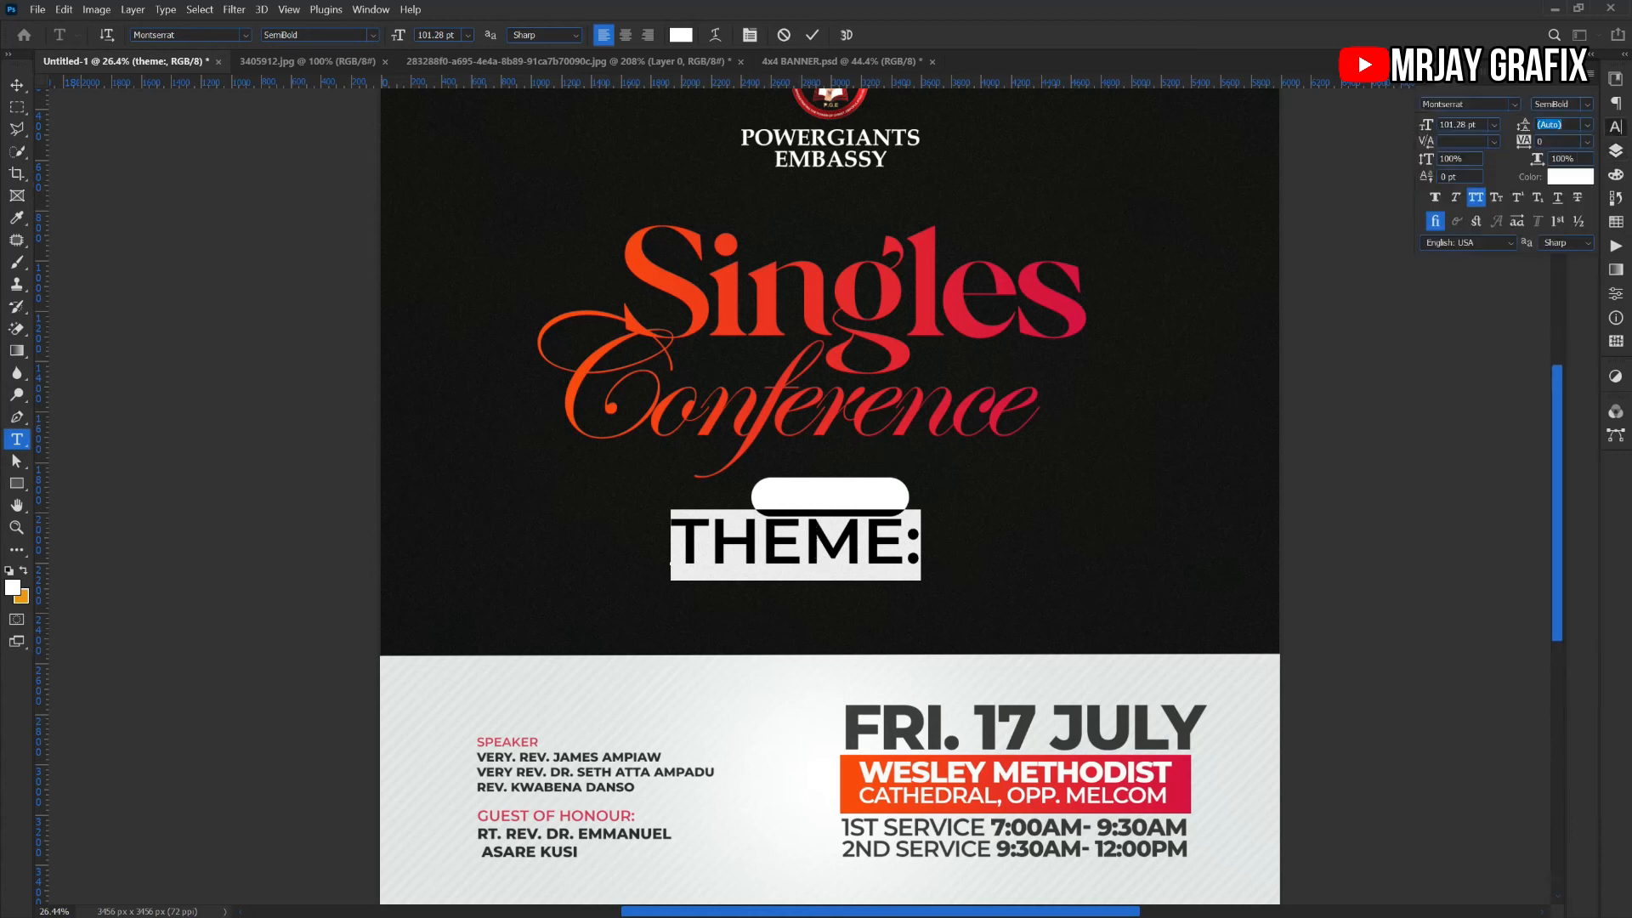
{"action": "left_click_drag", "start_coordinate": [1529, 149], "coordinate": [1524, 150]}
{"action": "left_click", "coordinate": [1527, 129]}
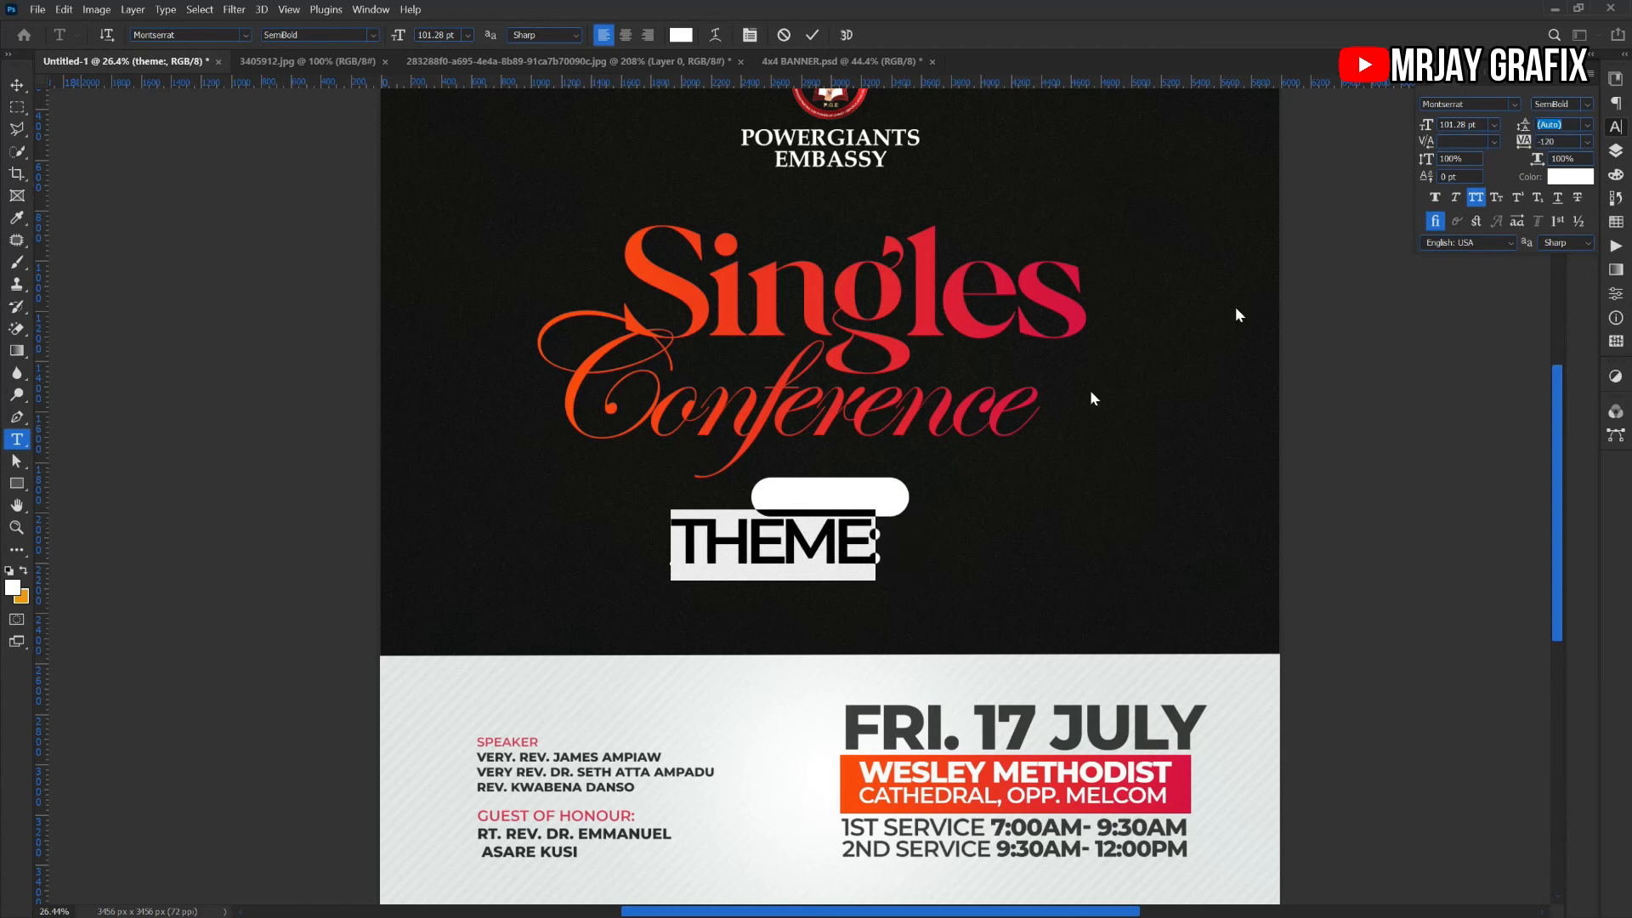
Recolor the THEME text crimson #d61340, sampled from the venue box
{"action": "left_click", "coordinate": [1570, 176]}
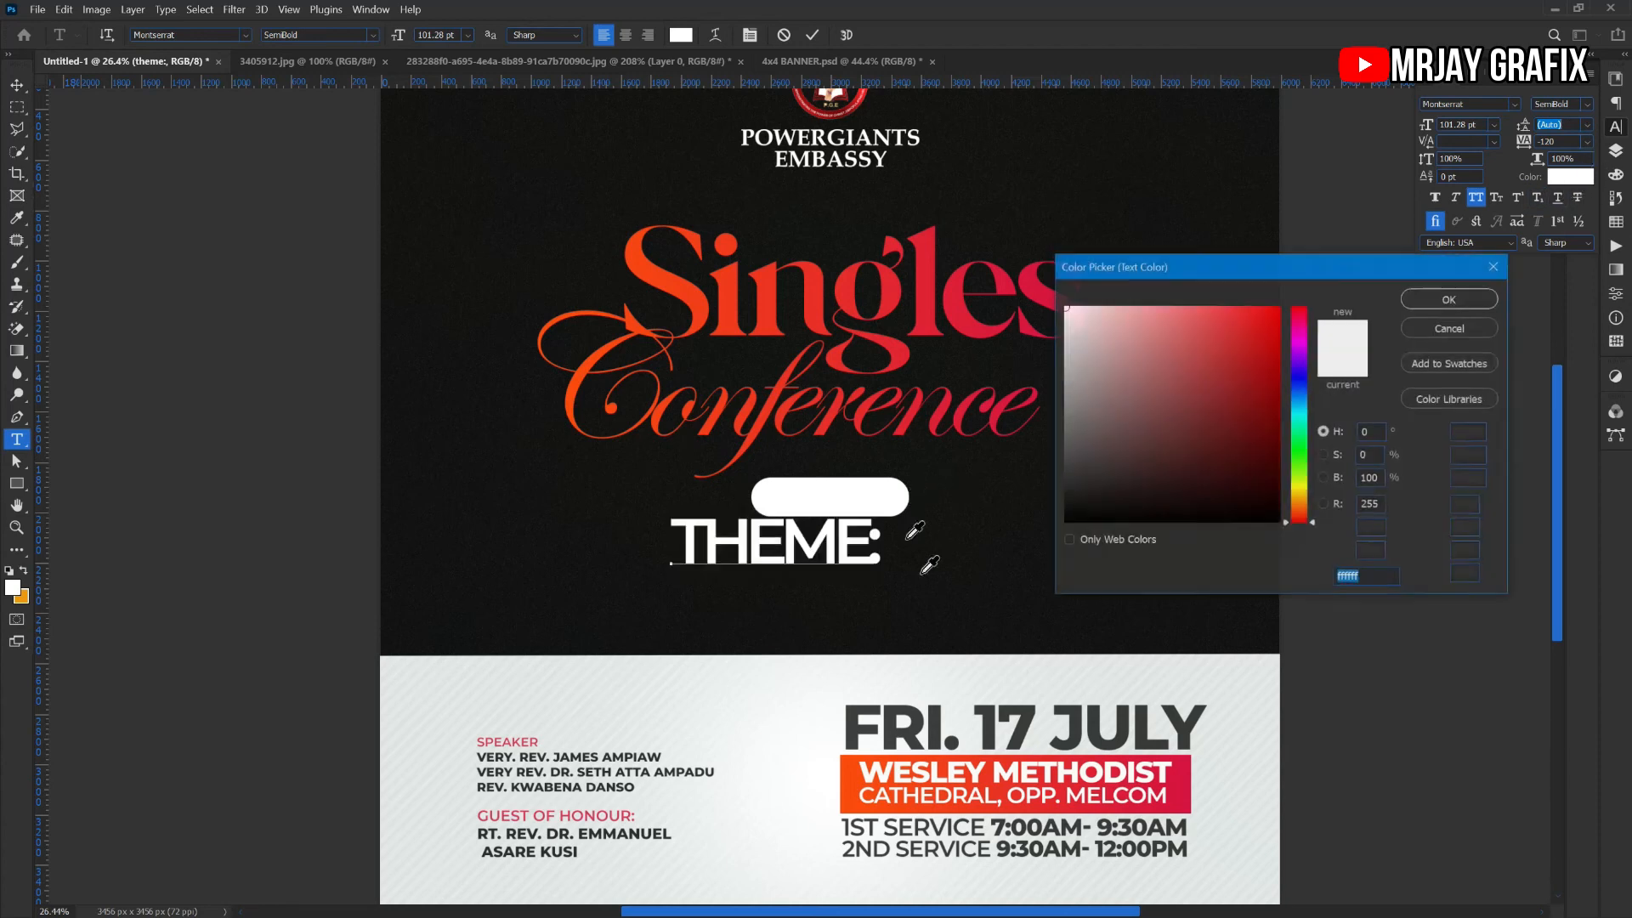
{"action": "left_click", "coordinate": [1188, 782]}
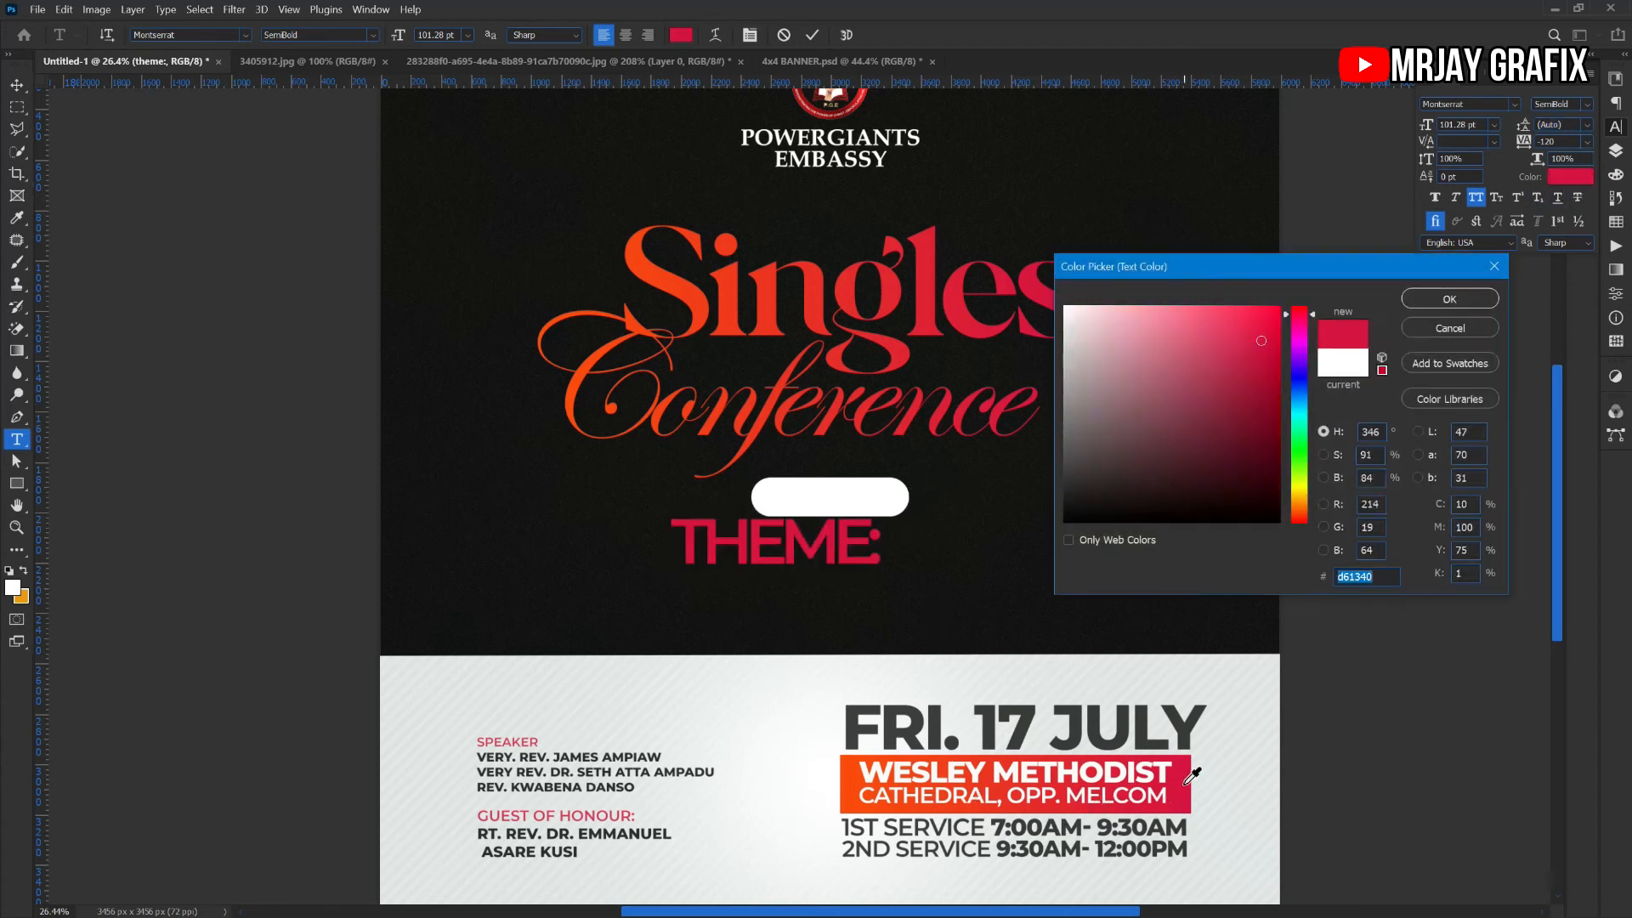
{"action": "left_click", "coordinate": [1440, 303]}
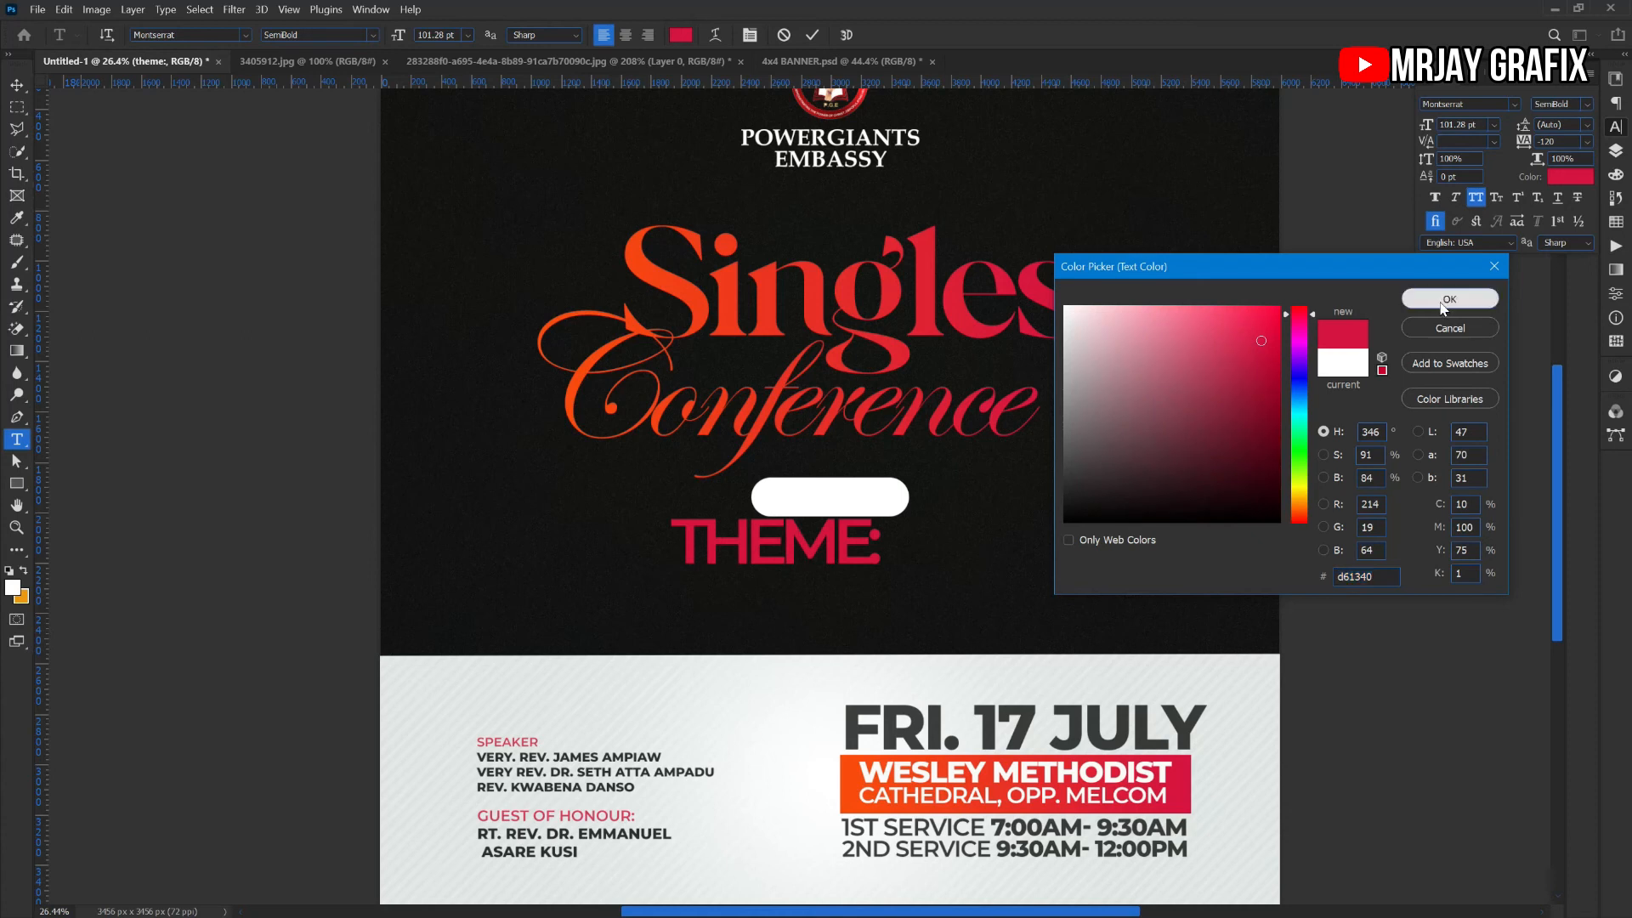
{"action": "left_click", "coordinate": [206, 439]}
Scale the THEME text down to about 41.31 pt and centre it inside the white pill
{"action": "key", "text": "ctrl+t"}
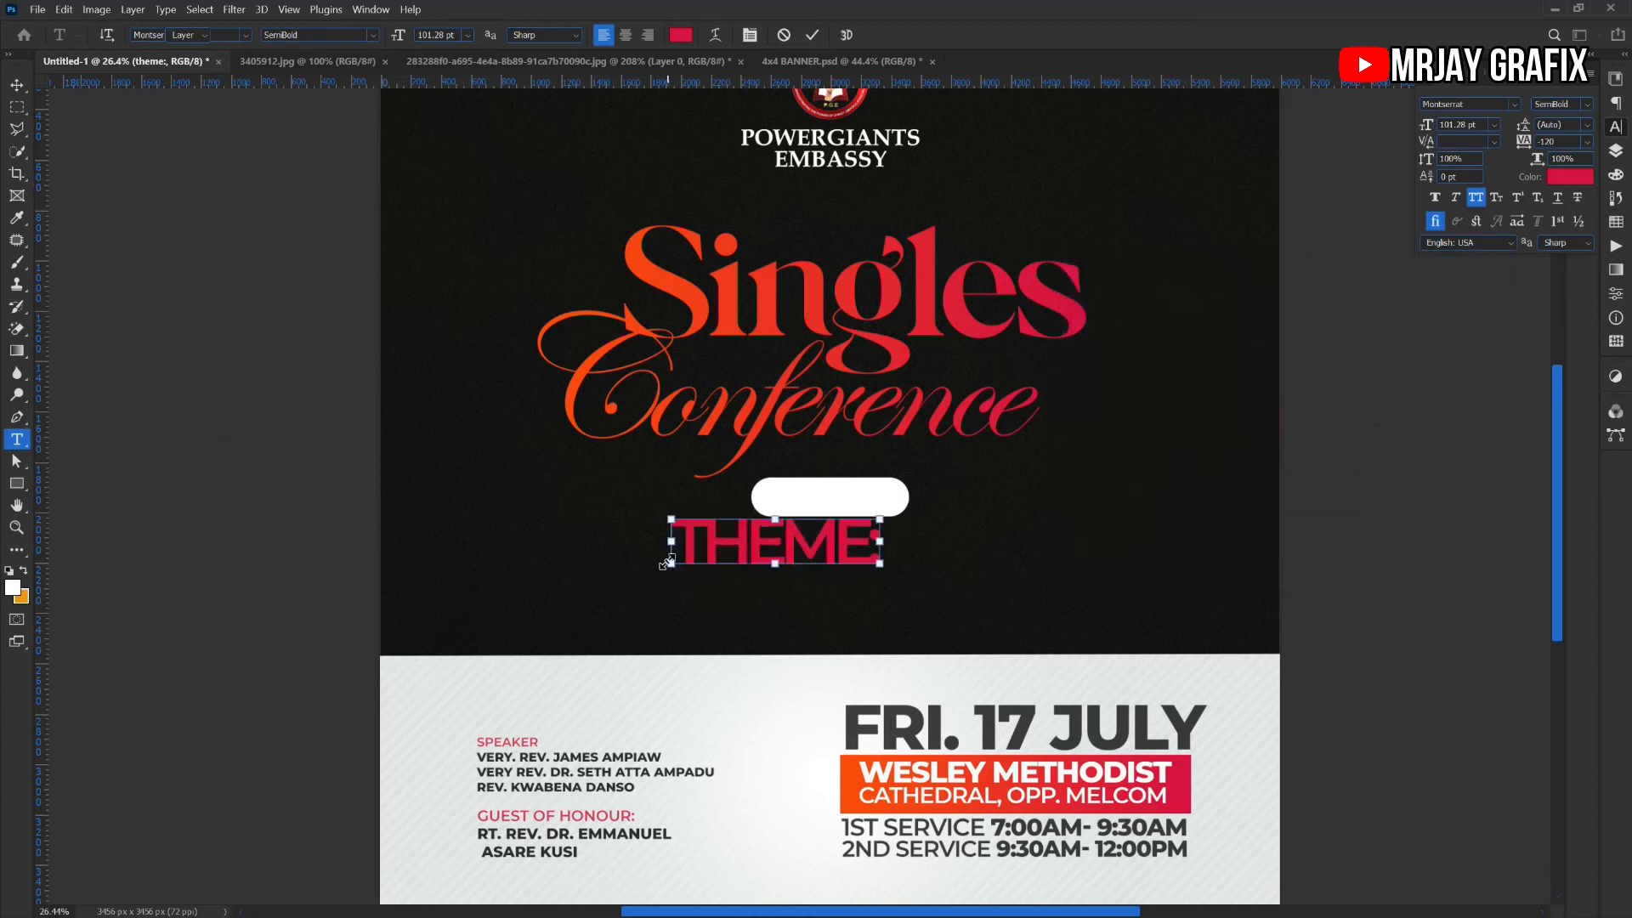
{"action": "left_click_drag", "start_coordinate": [670, 579], "coordinate": [674, 577]}
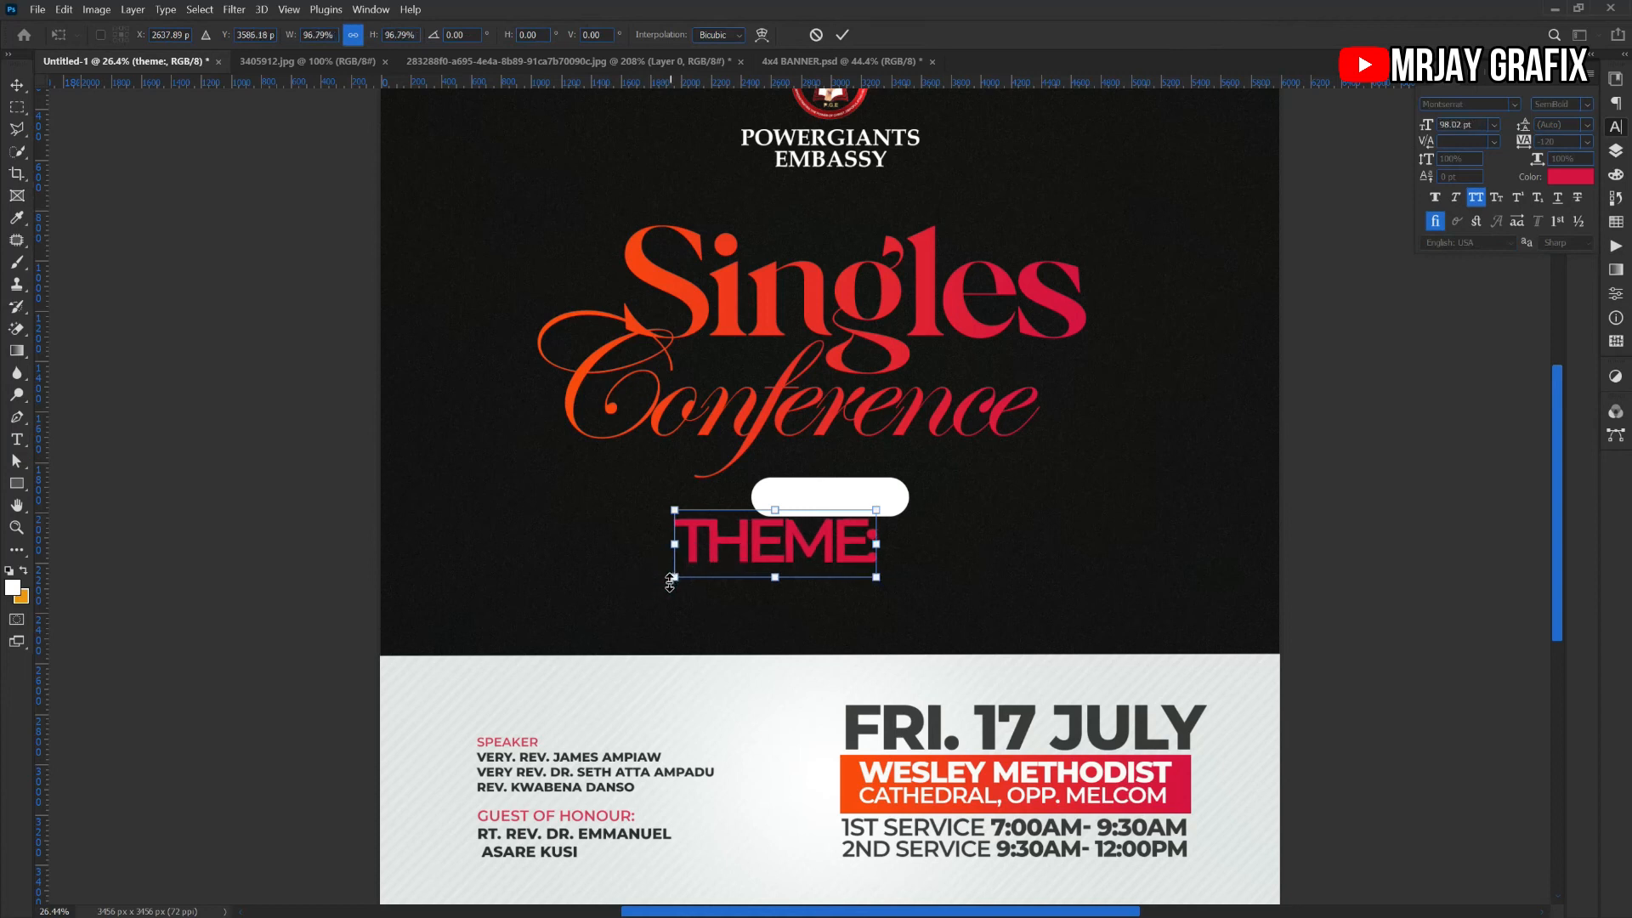
{"action": "key", "text": "Return"}
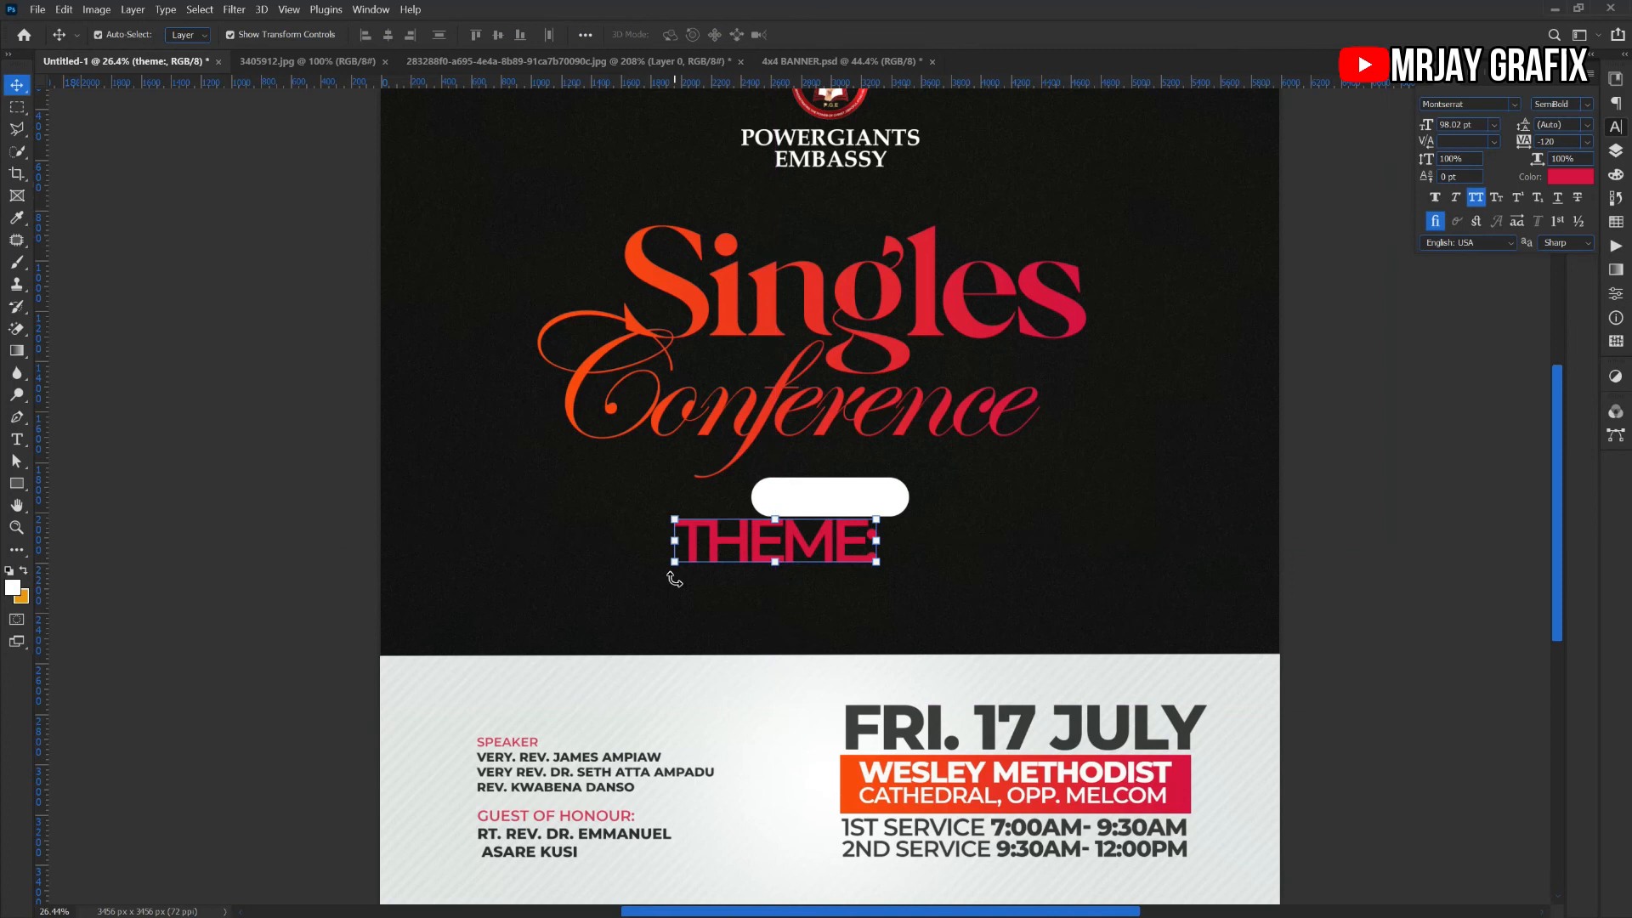
{"action": "key", "text": "ctrl+t"}
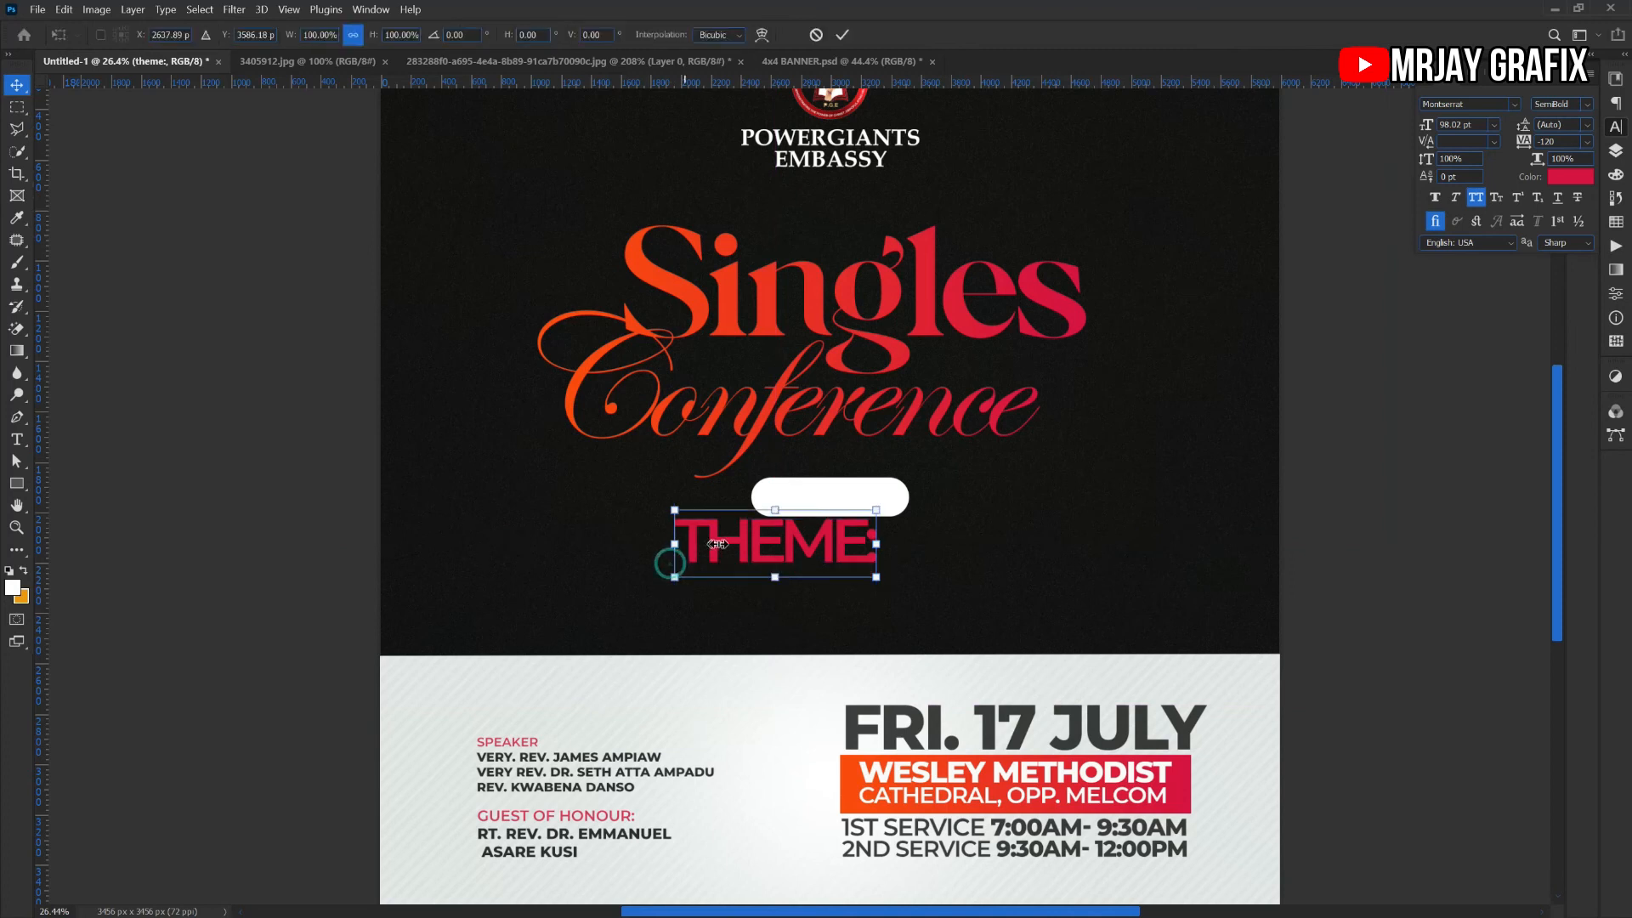
{"action": "left_click_drag", "start_coordinate": [674, 540], "coordinate": [825, 497]}
{"action": "right_click", "coordinate": [769, 542]}
{"action": "left_click", "coordinate": [842, 534]}
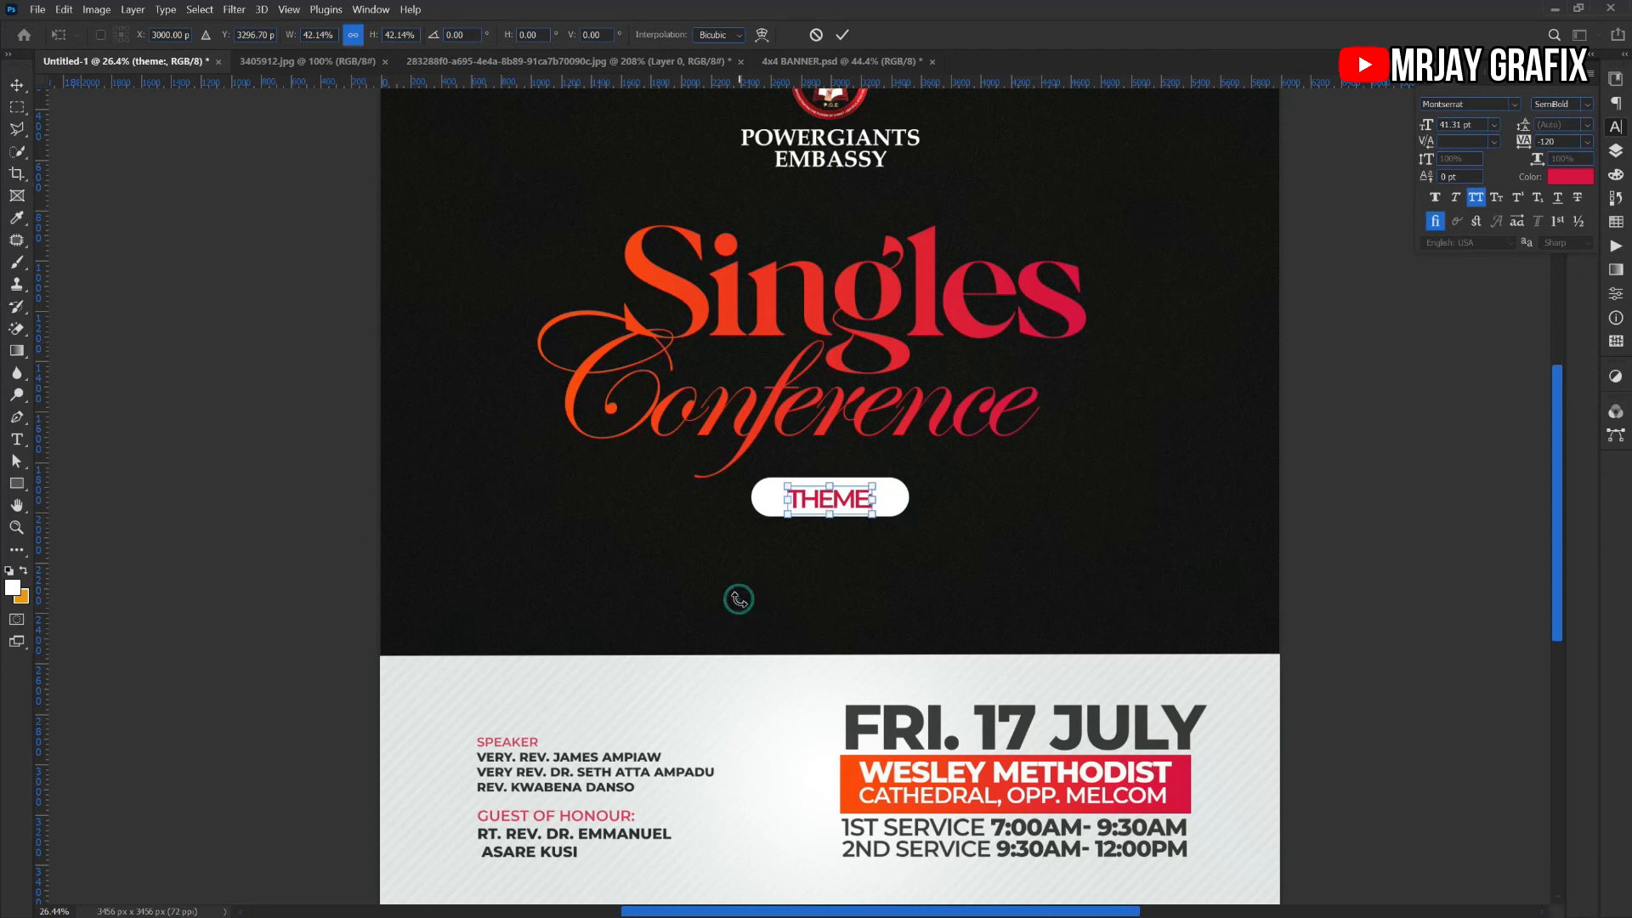
{"action": "key", "text": "Return"}
Draw a thin white line about 3837 by 20 px through the pill on a new layer beneath the THEME text, and centre it
{"action": "left_click", "coordinate": [900, 514]}
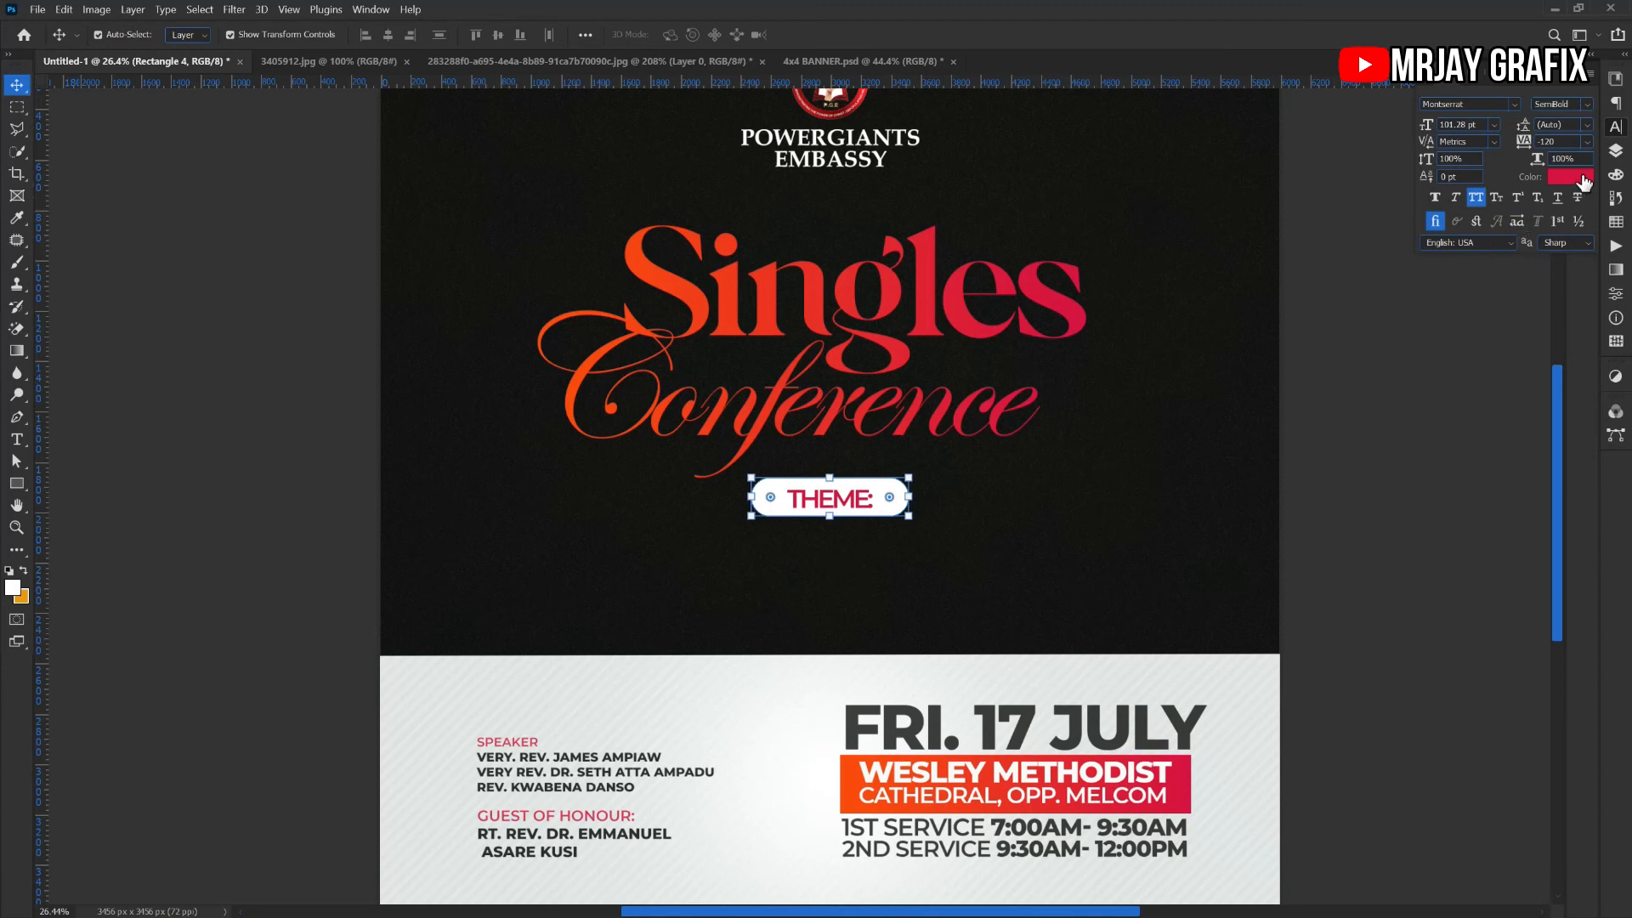
{"action": "left_click", "coordinate": [1616, 151]}
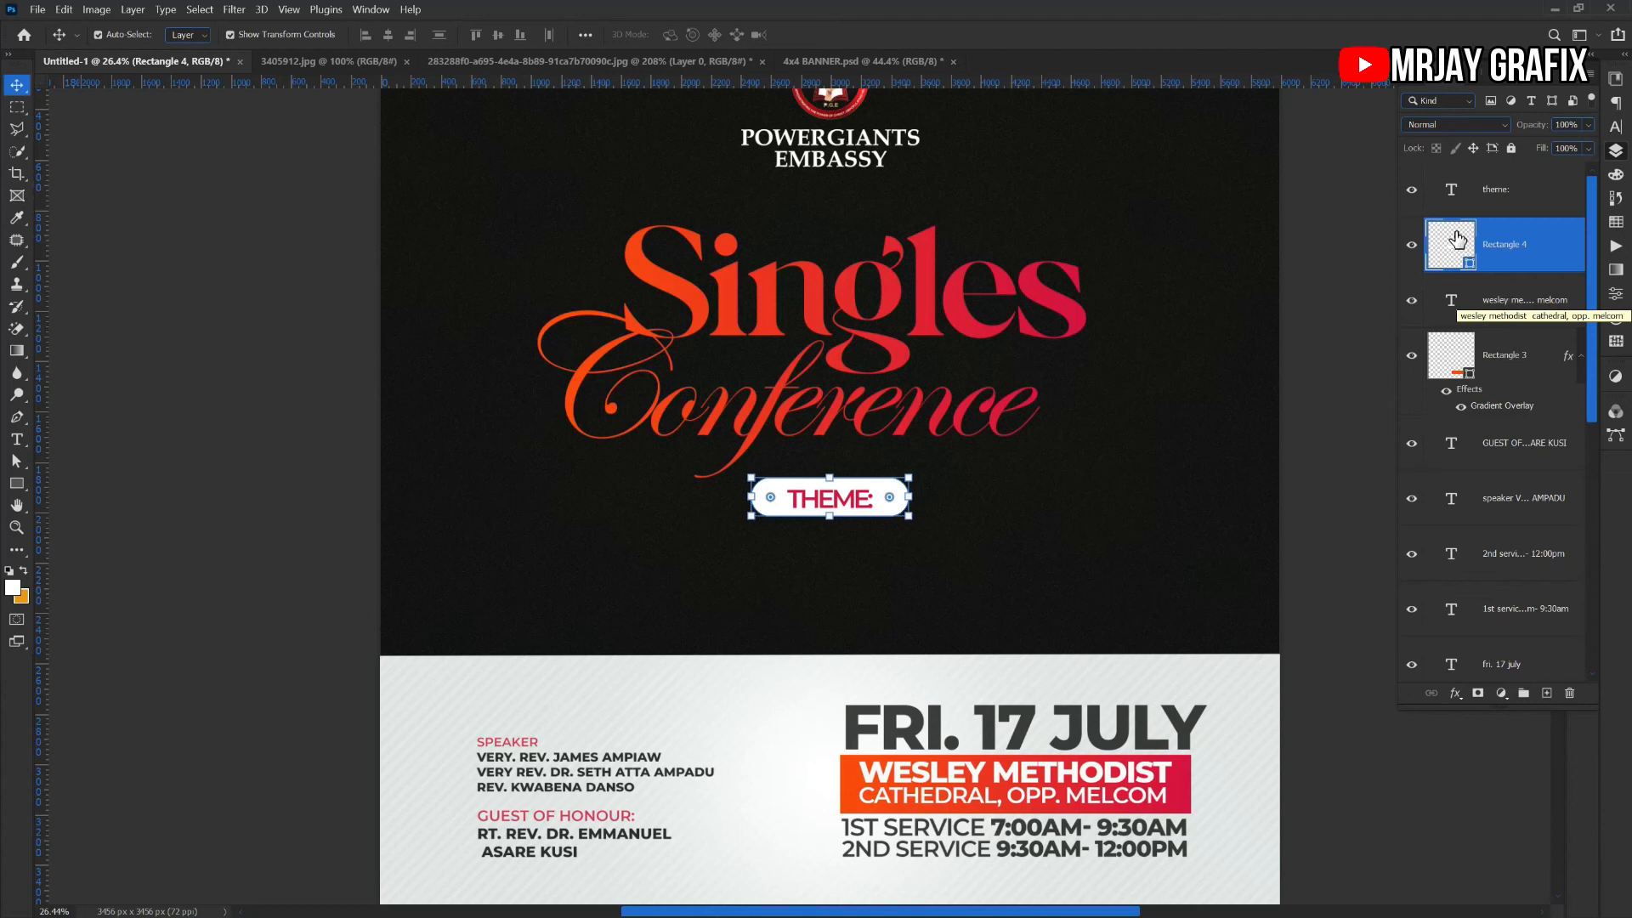
{"action": "left_click", "coordinate": [700, 569]}
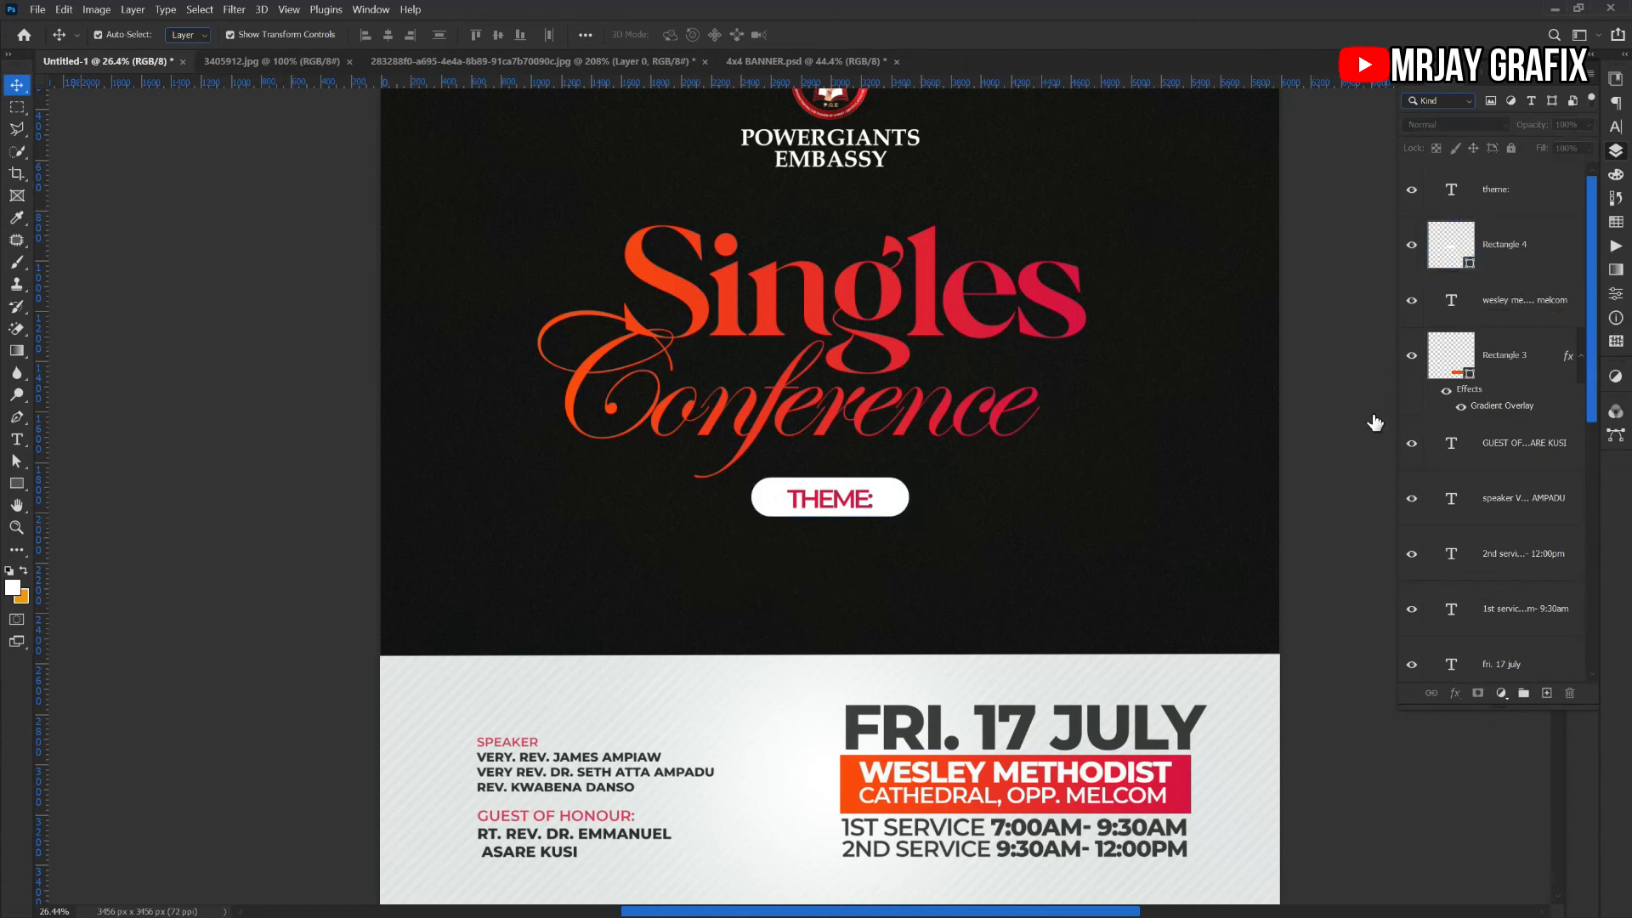
{"action": "left_click", "coordinate": [890, 507]}
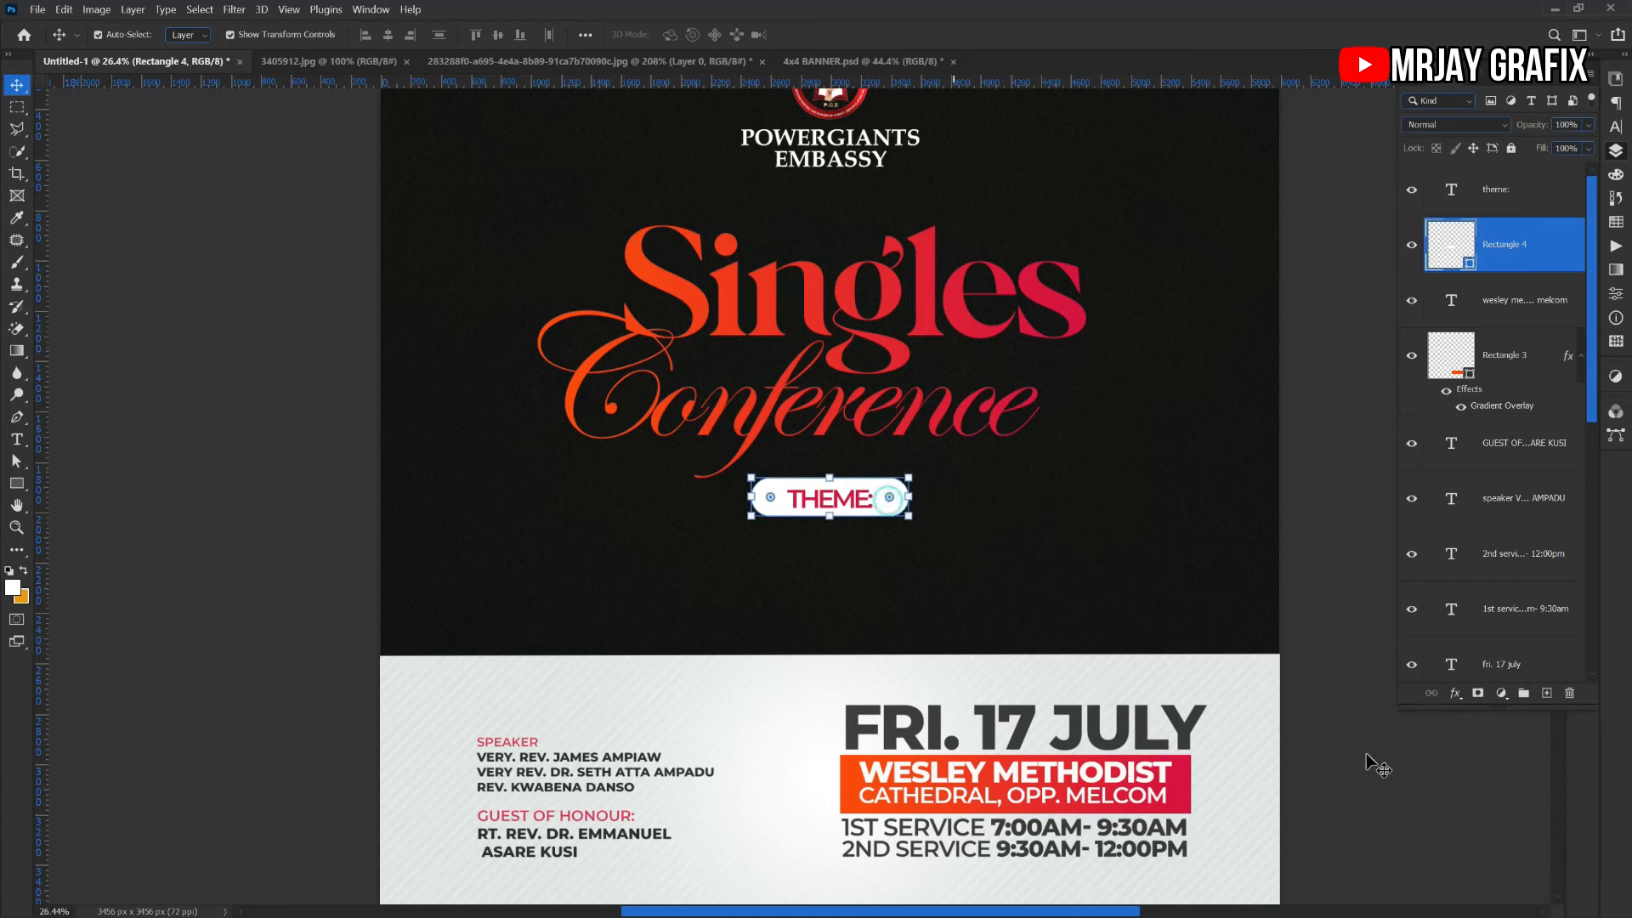
{"action": "left_click", "coordinate": [1547, 692]}
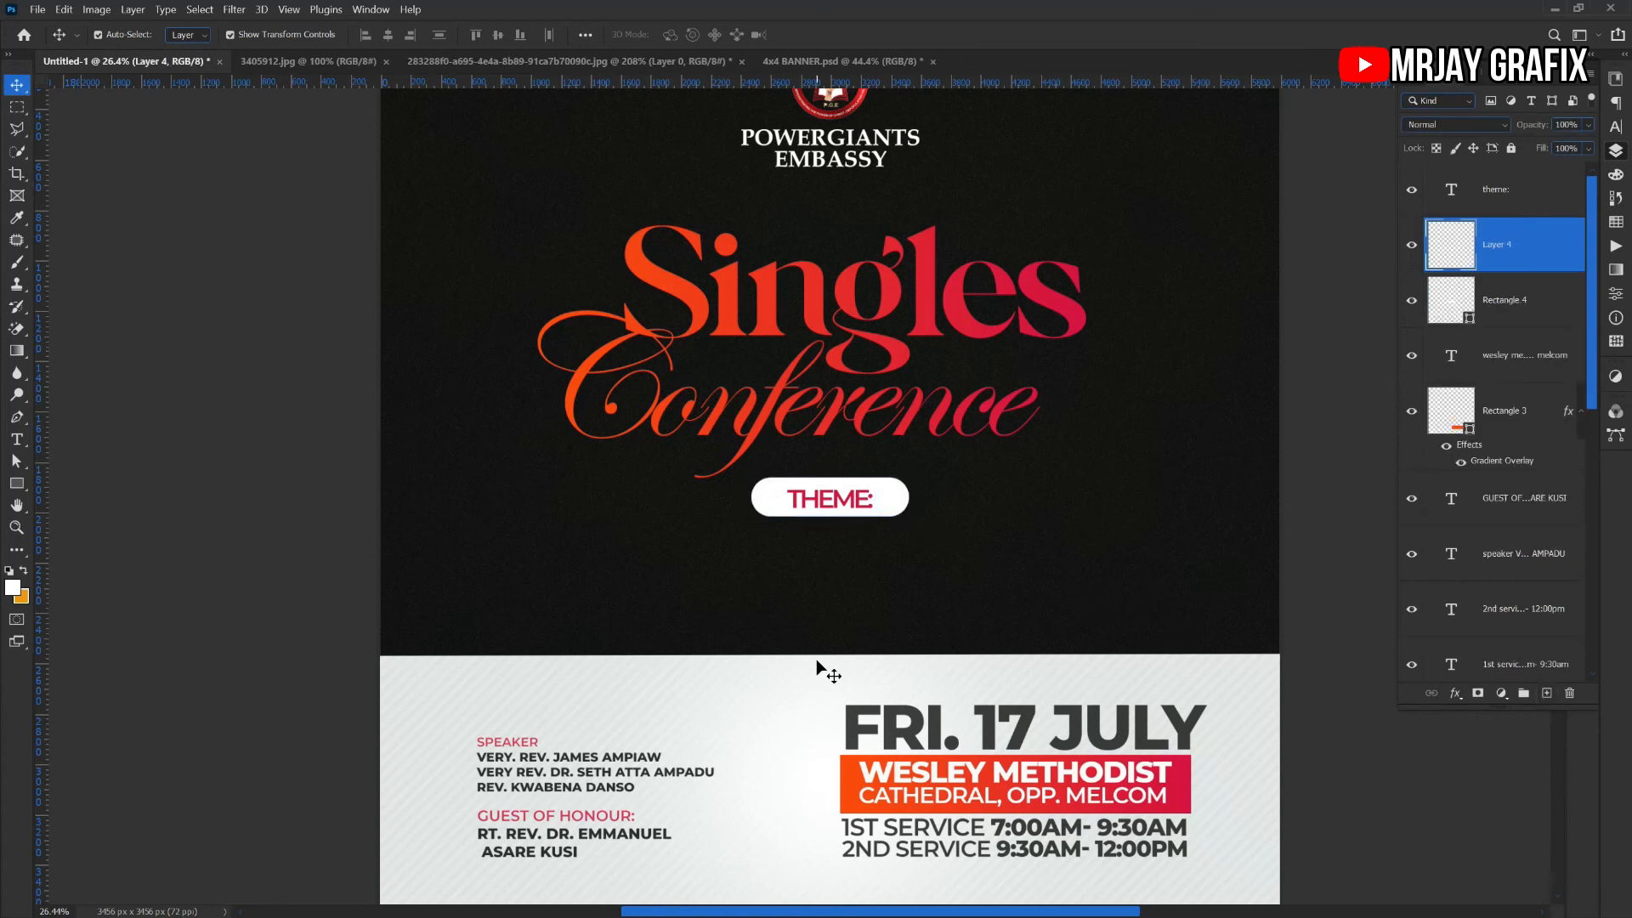
{"action": "key", "text": "u"}
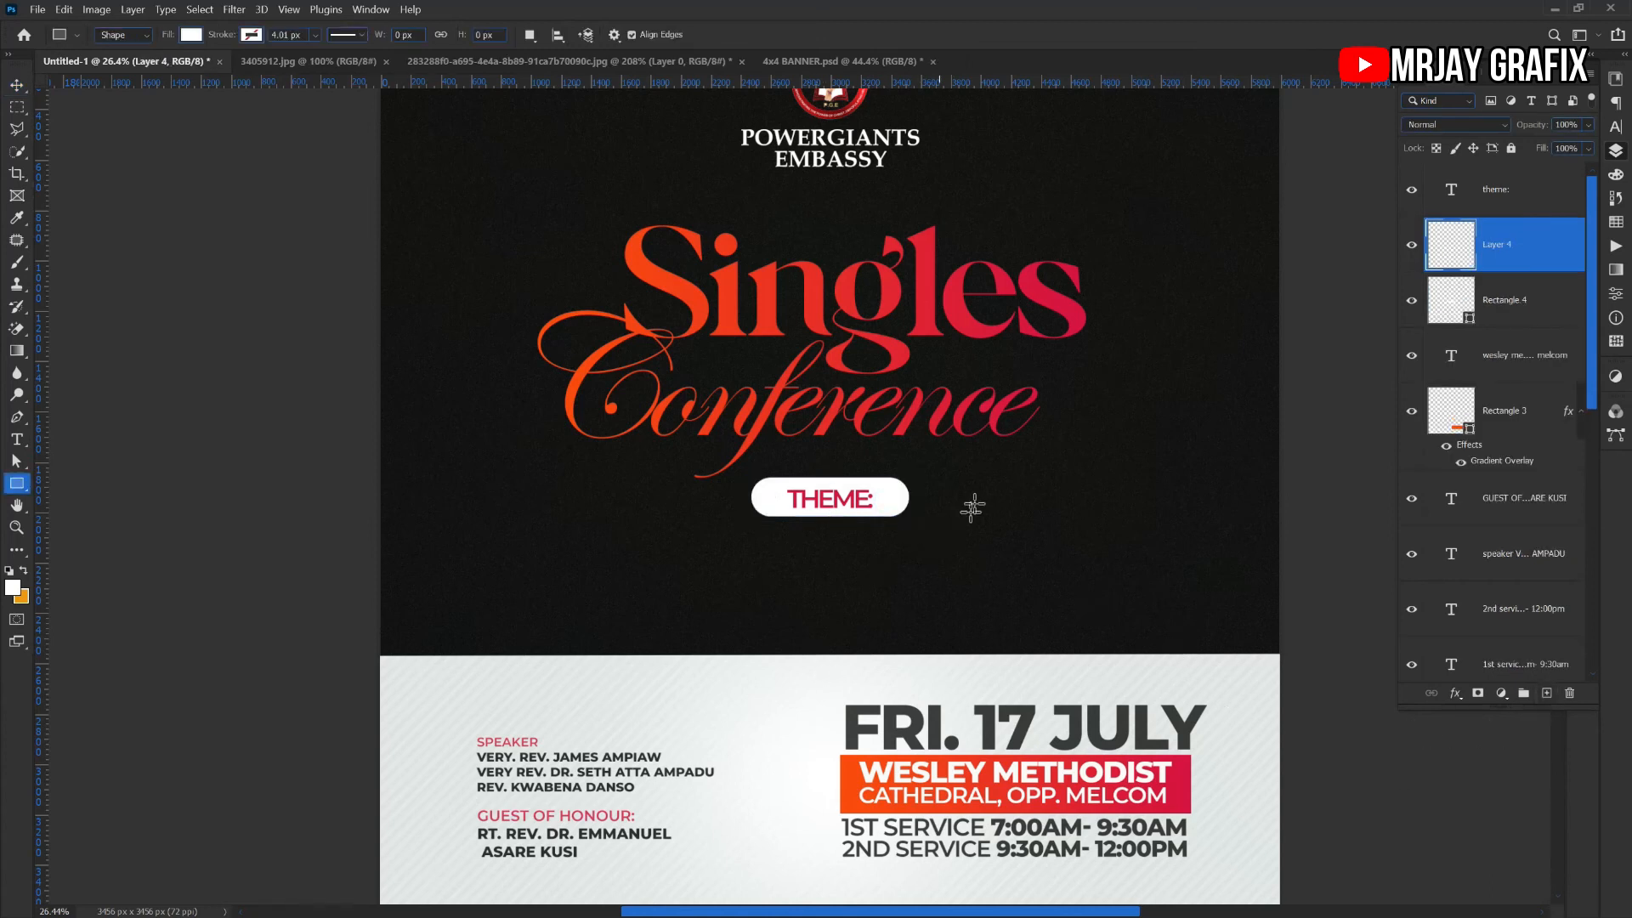
{"action": "left_click_drag", "start_coordinate": [1096, 504], "coordinate": [521, 501]}
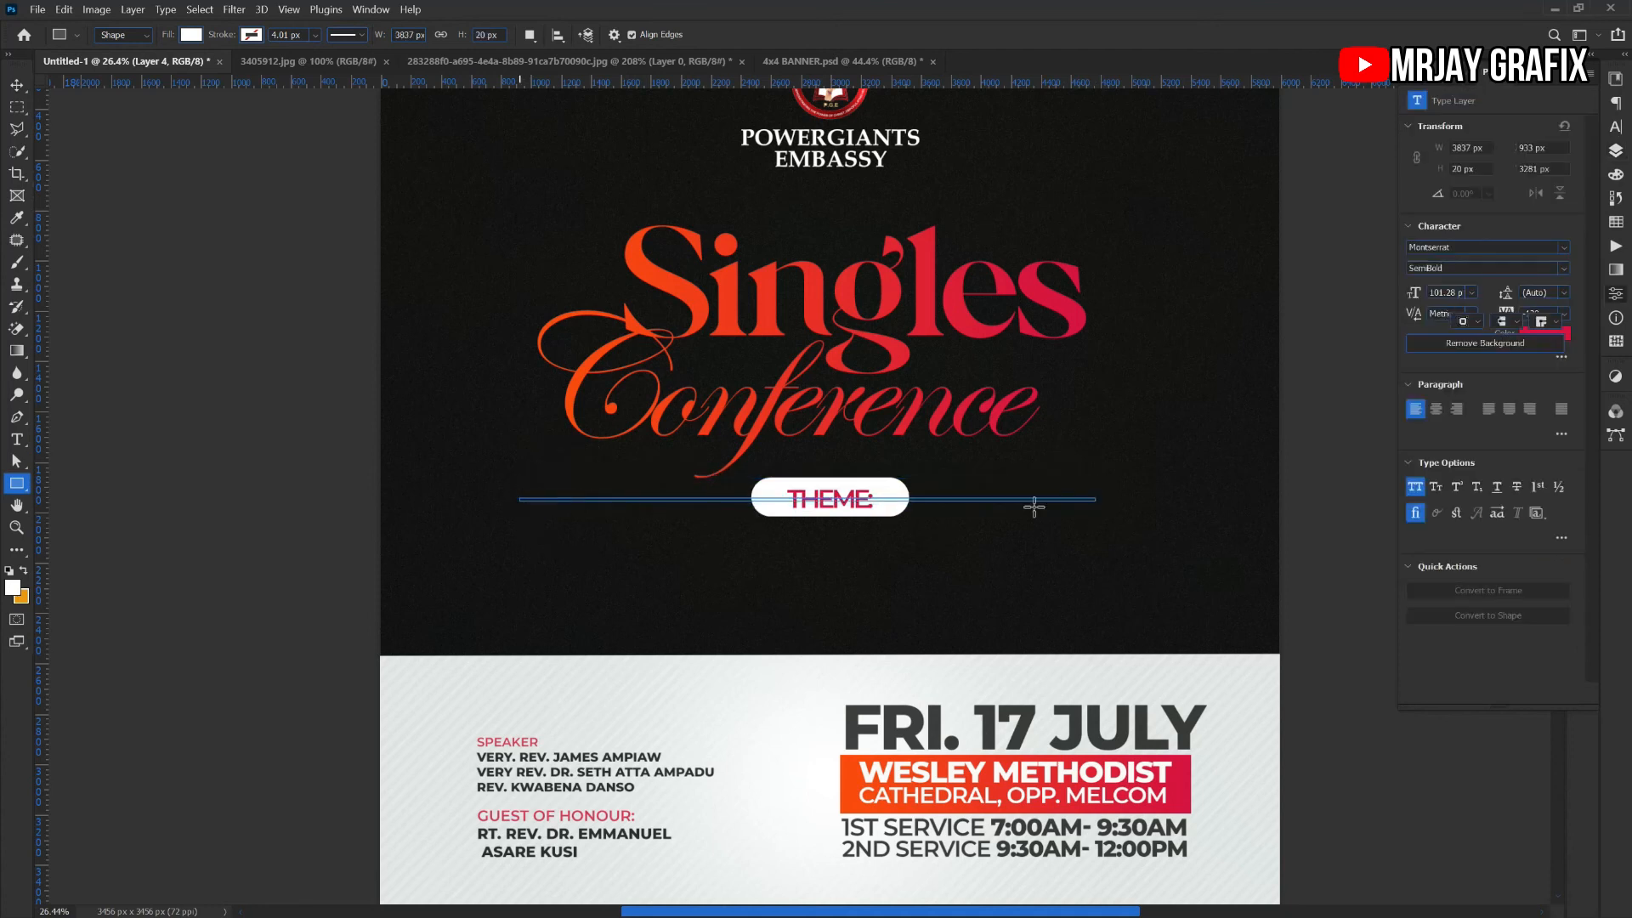
{"action": "left_click", "coordinate": [7, 92]}
{"action": "left_click", "coordinate": [398, 513]}
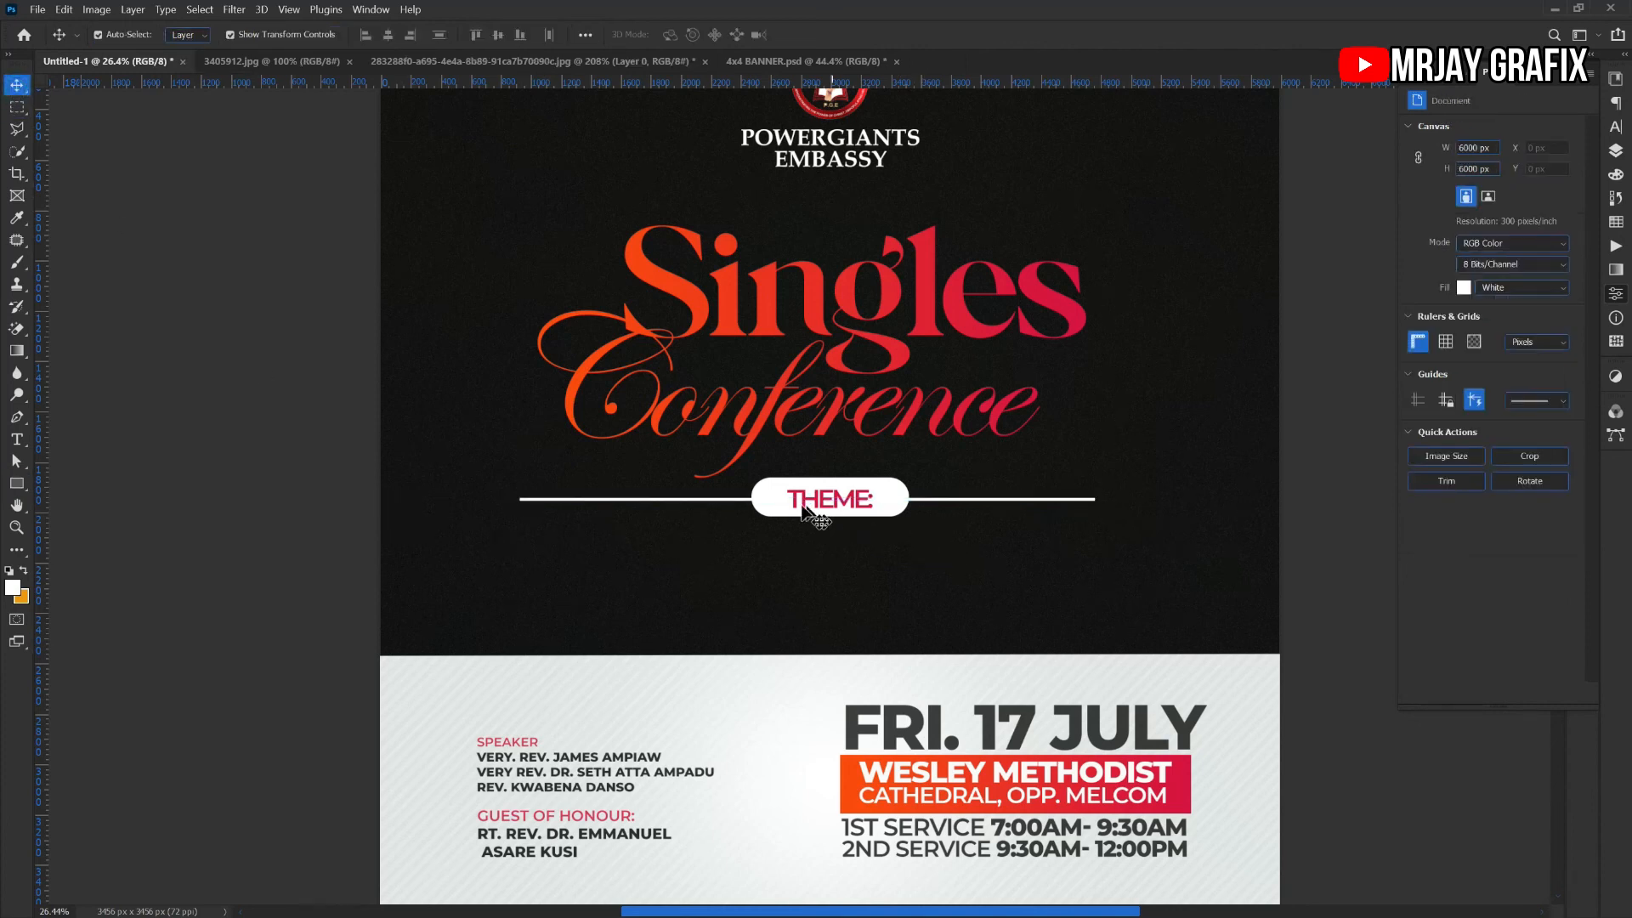
{"action": "left_click_drag", "start_coordinate": [725, 502], "coordinate": [748, 507]}
{"action": "left_click", "coordinate": [553, 534]}
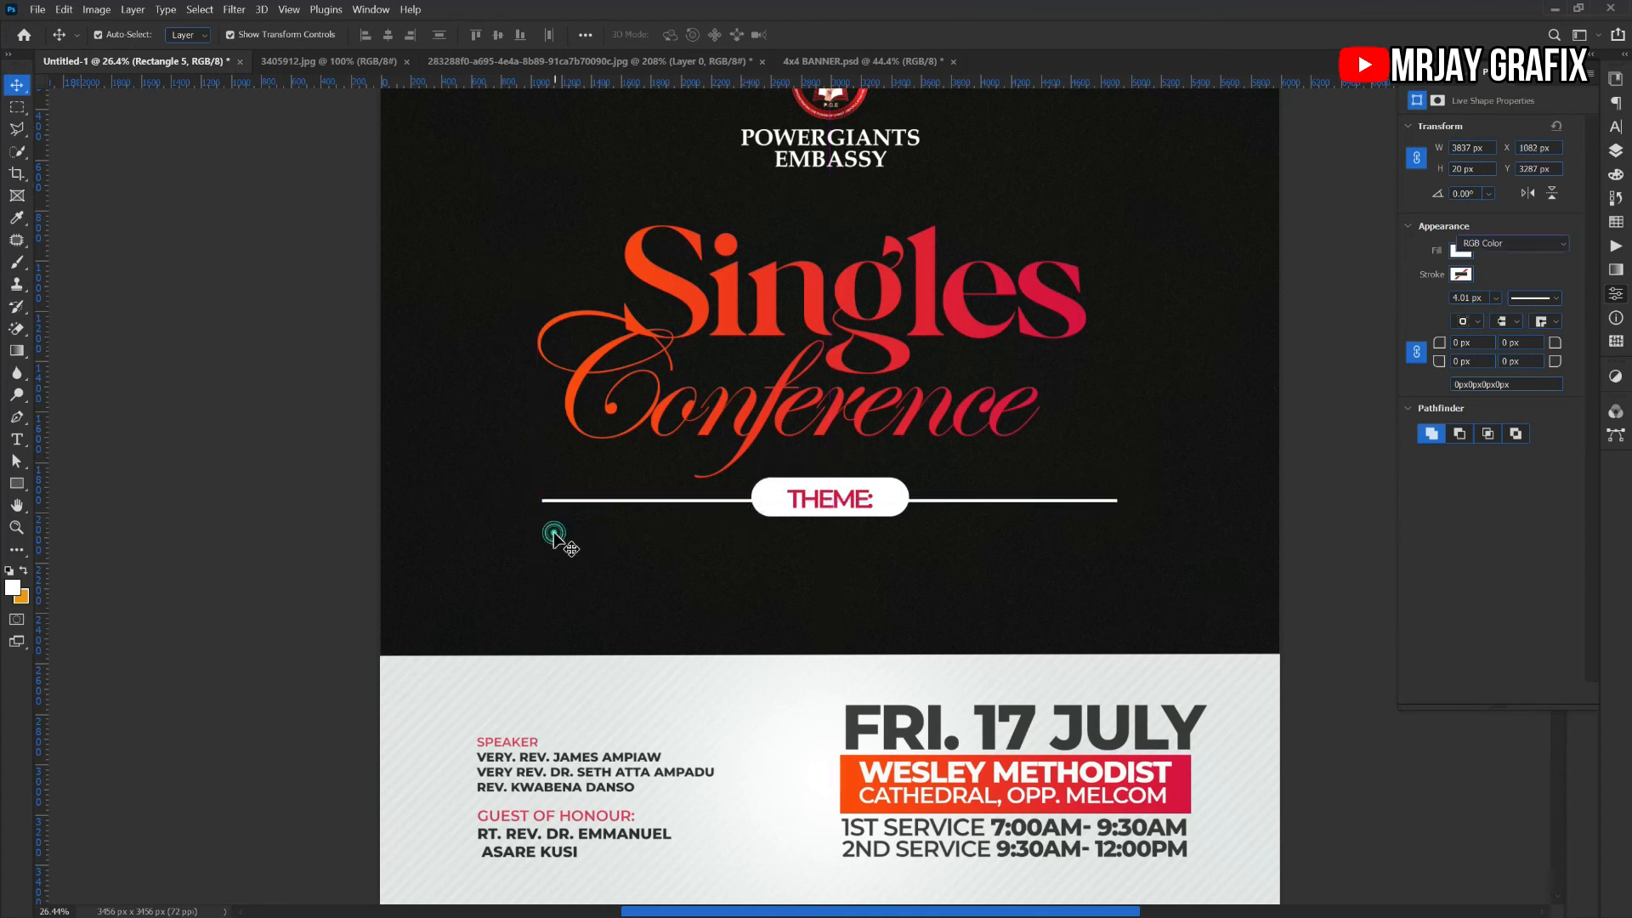
Duplicate the THEME text below the divider line and recolor the copy white #fefefe
{"action": "left_click", "coordinate": [799, 503]}
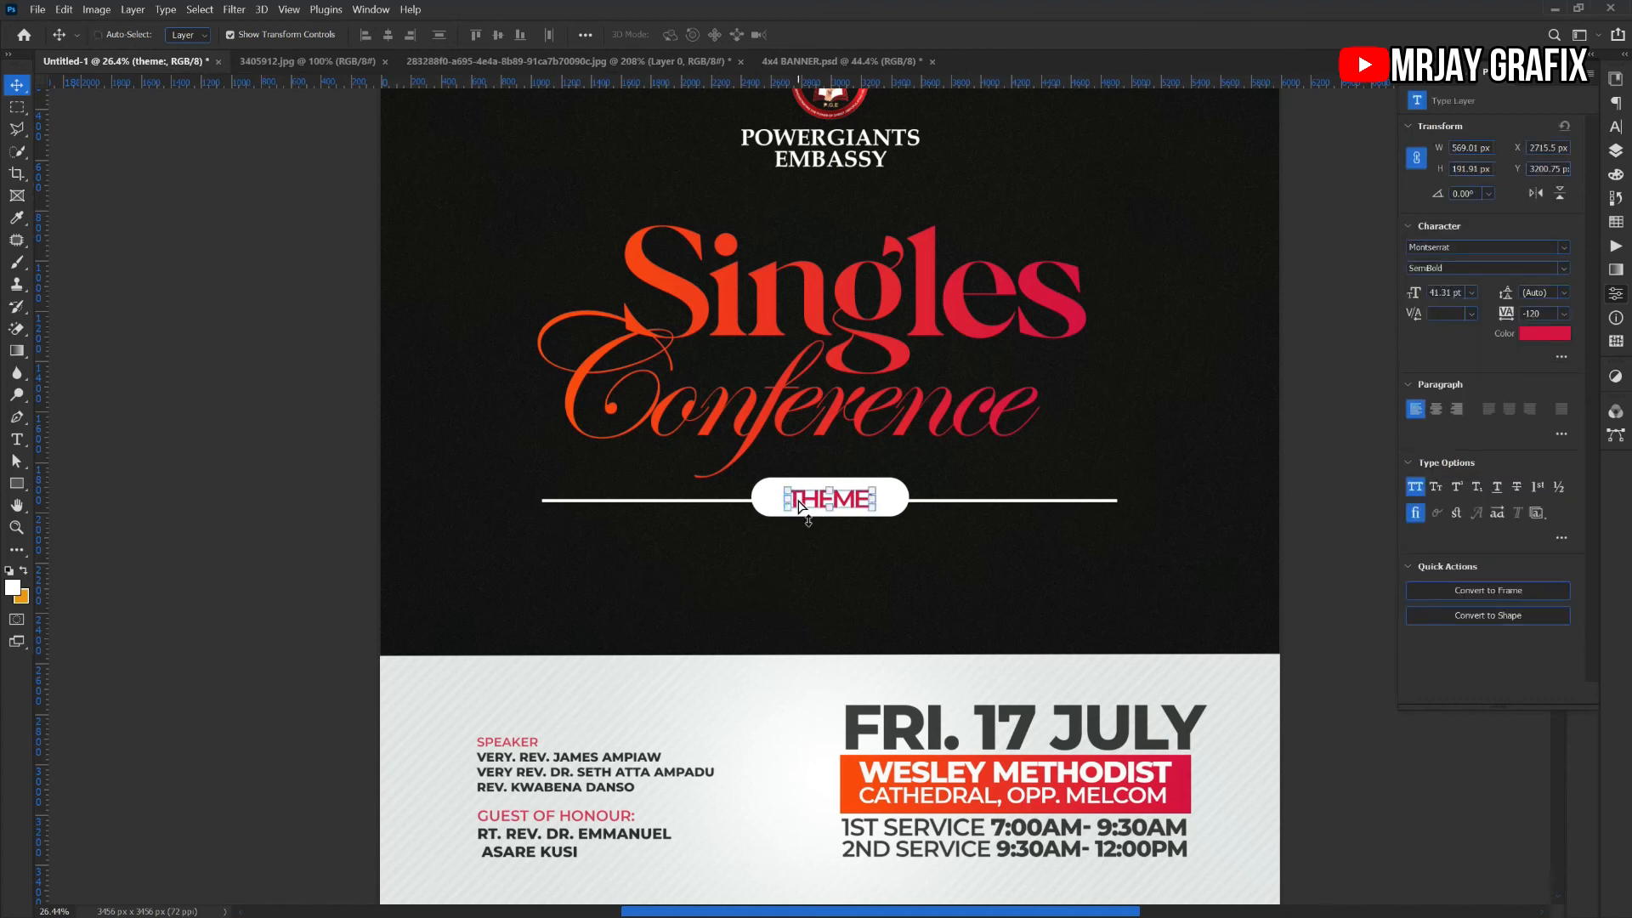
{"action": "left_click_drag", "start_coordinate": [799, 506], "coordinate": [771, 555]}
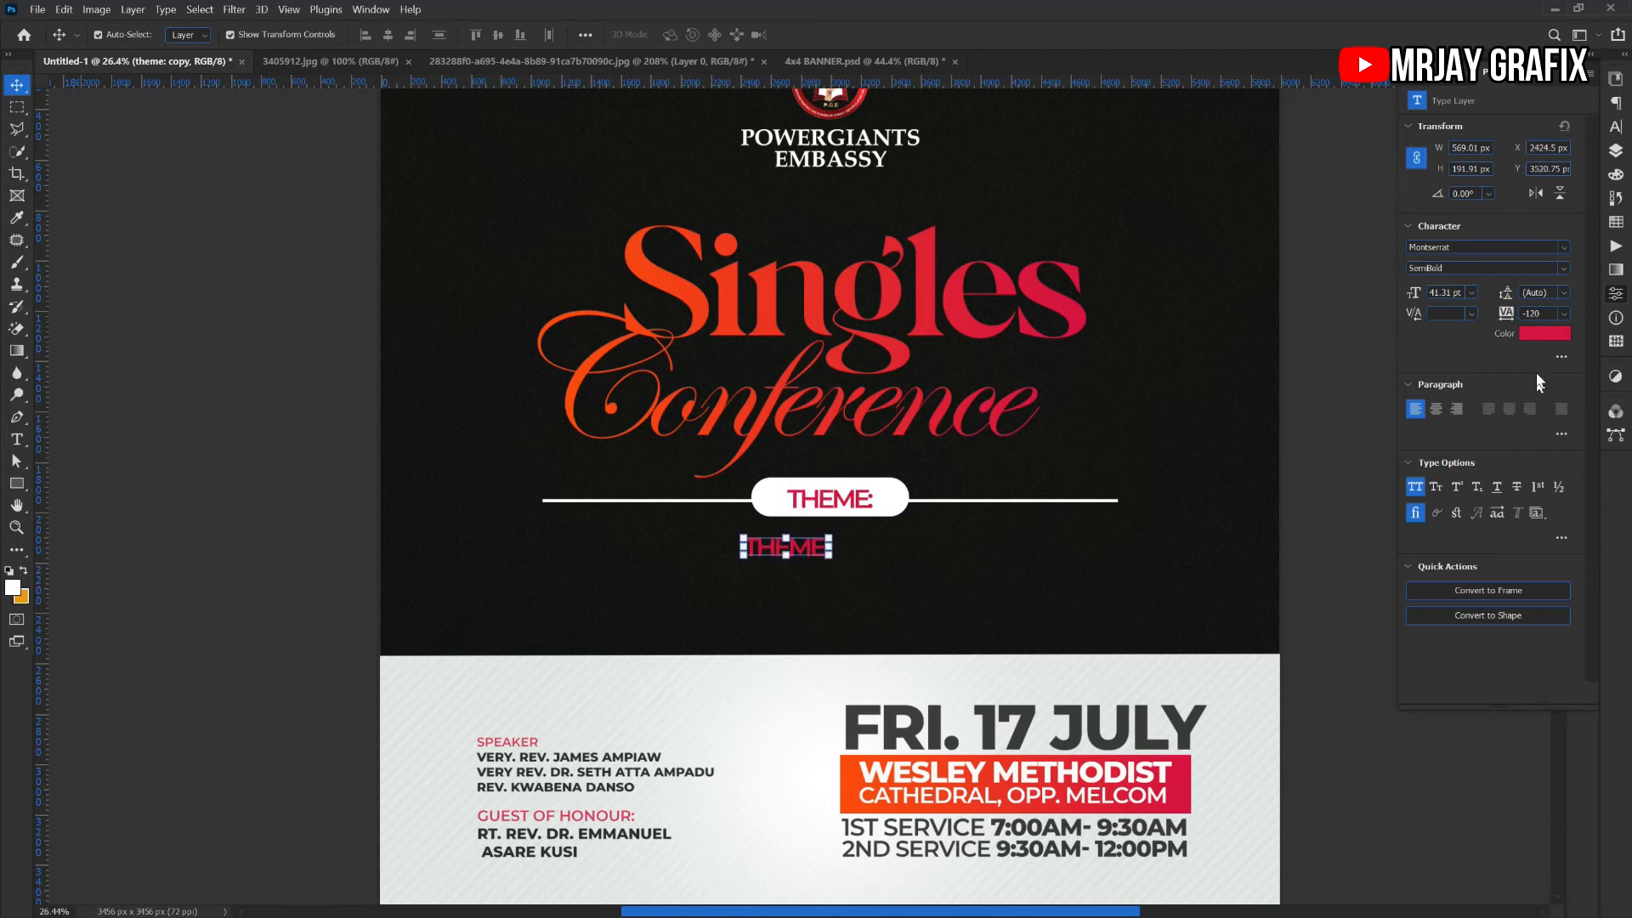
{"action": "left_click", "coordinate": [802, 783]}
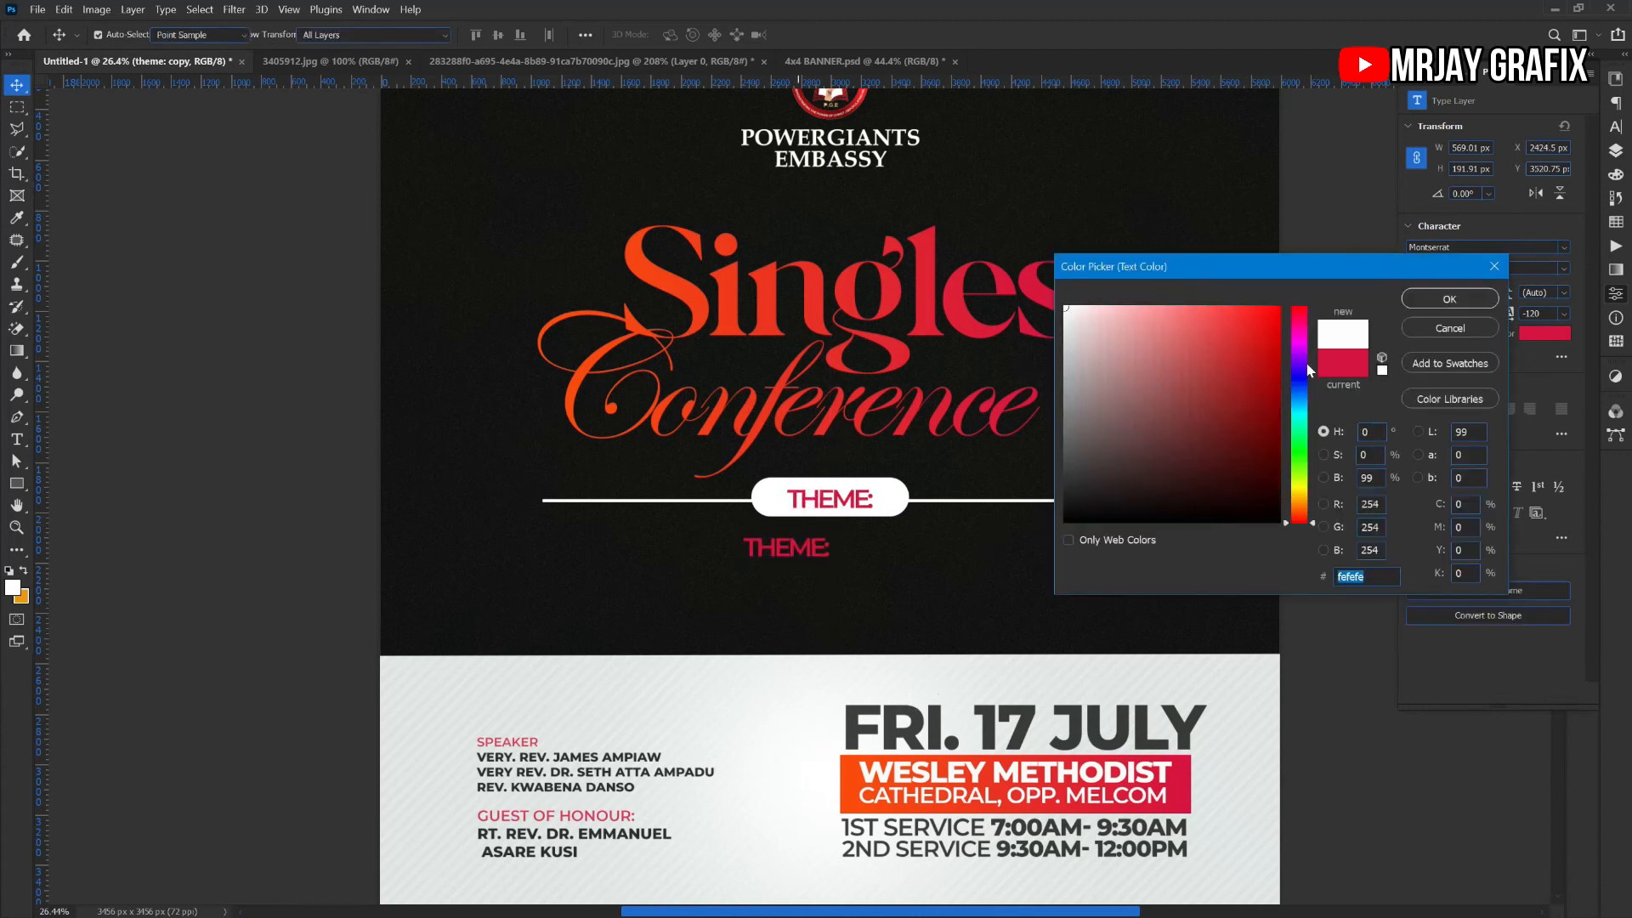
{"action": "left_click", "coordinate": [1448, 299]}
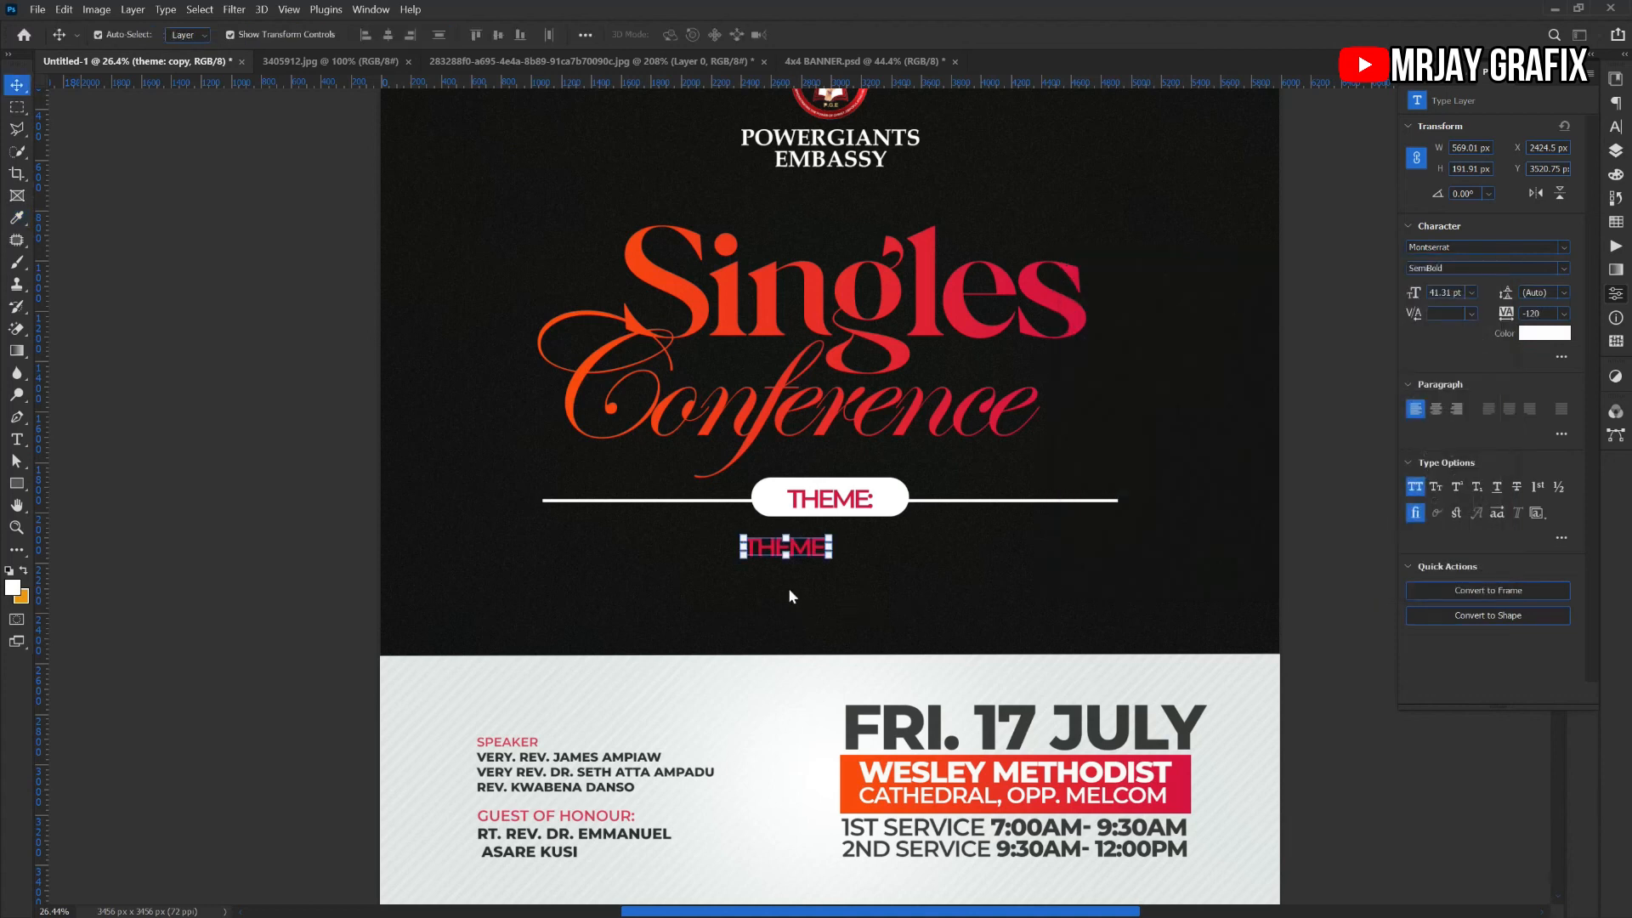
Replace the duplicated text with COME AND MEET THE, adding extra spaces between the words
{"action": "double_click", "coordinate": [769, 548]}
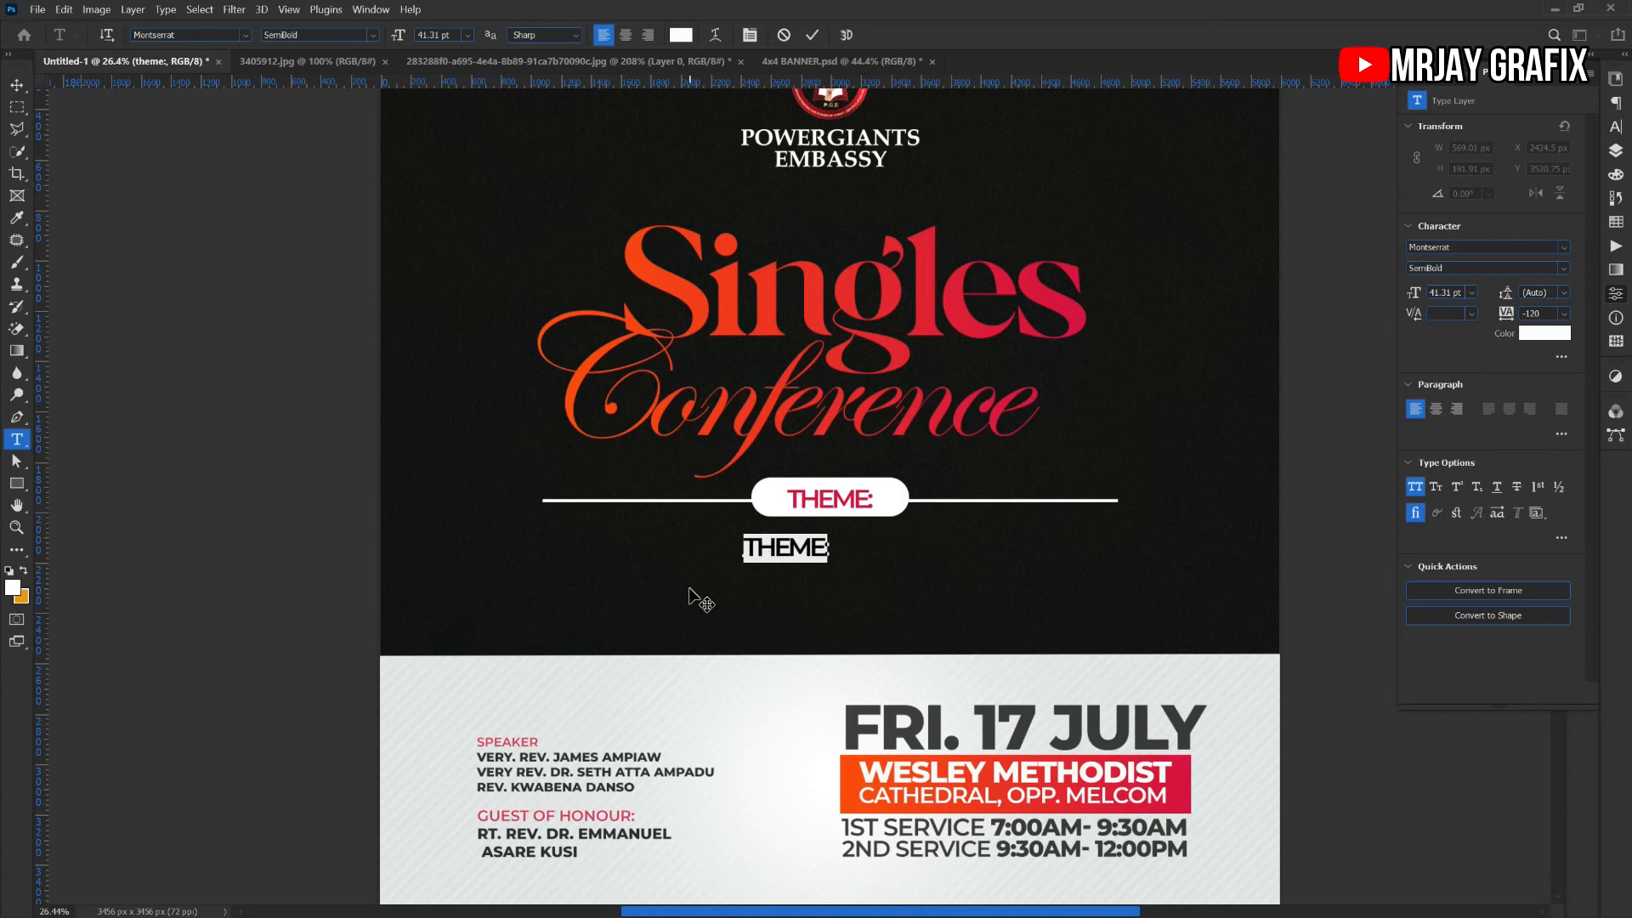
{"action": "type", "text": "COME"}
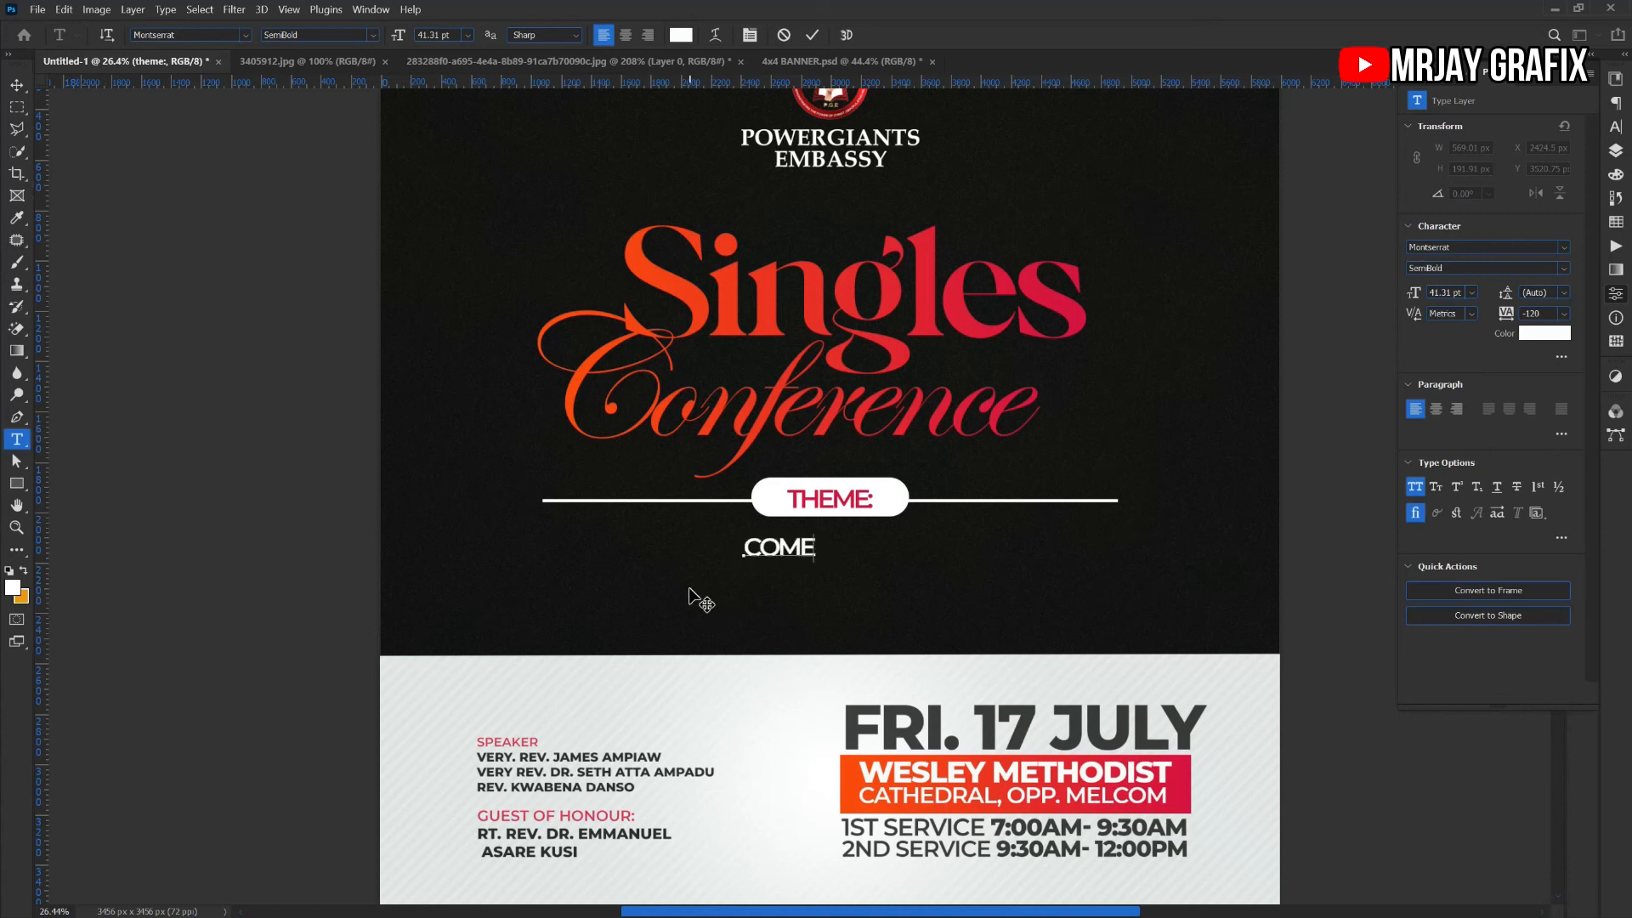
{"action": "type", "text": " AND MEETT HE"}
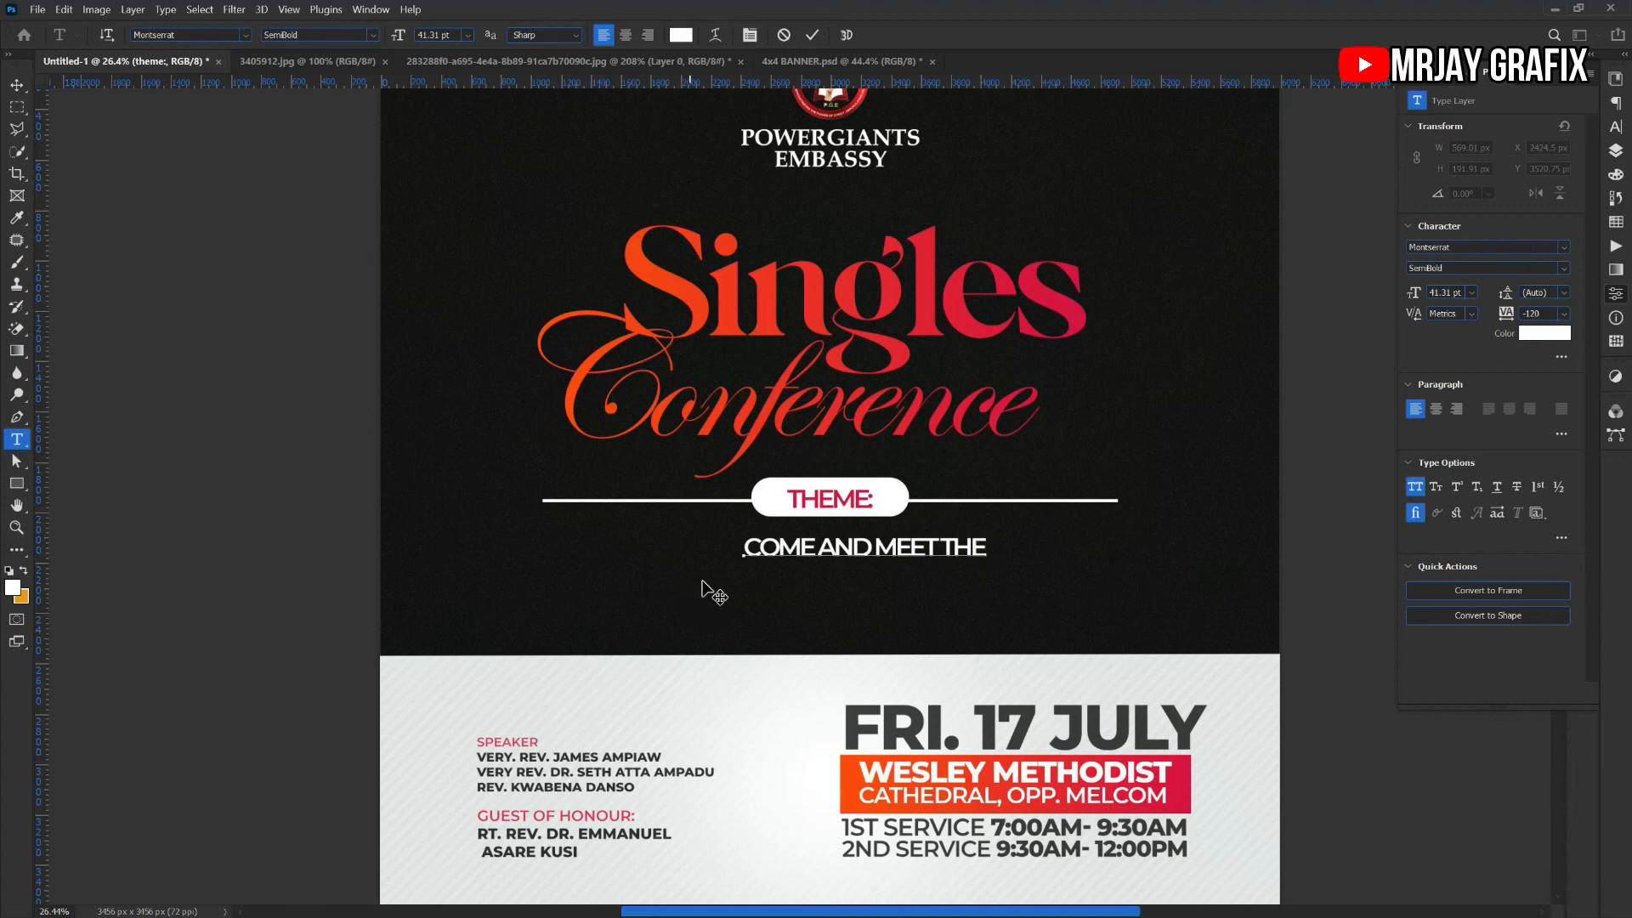
{"action": "left_click", "coordinate": [816, 546]}
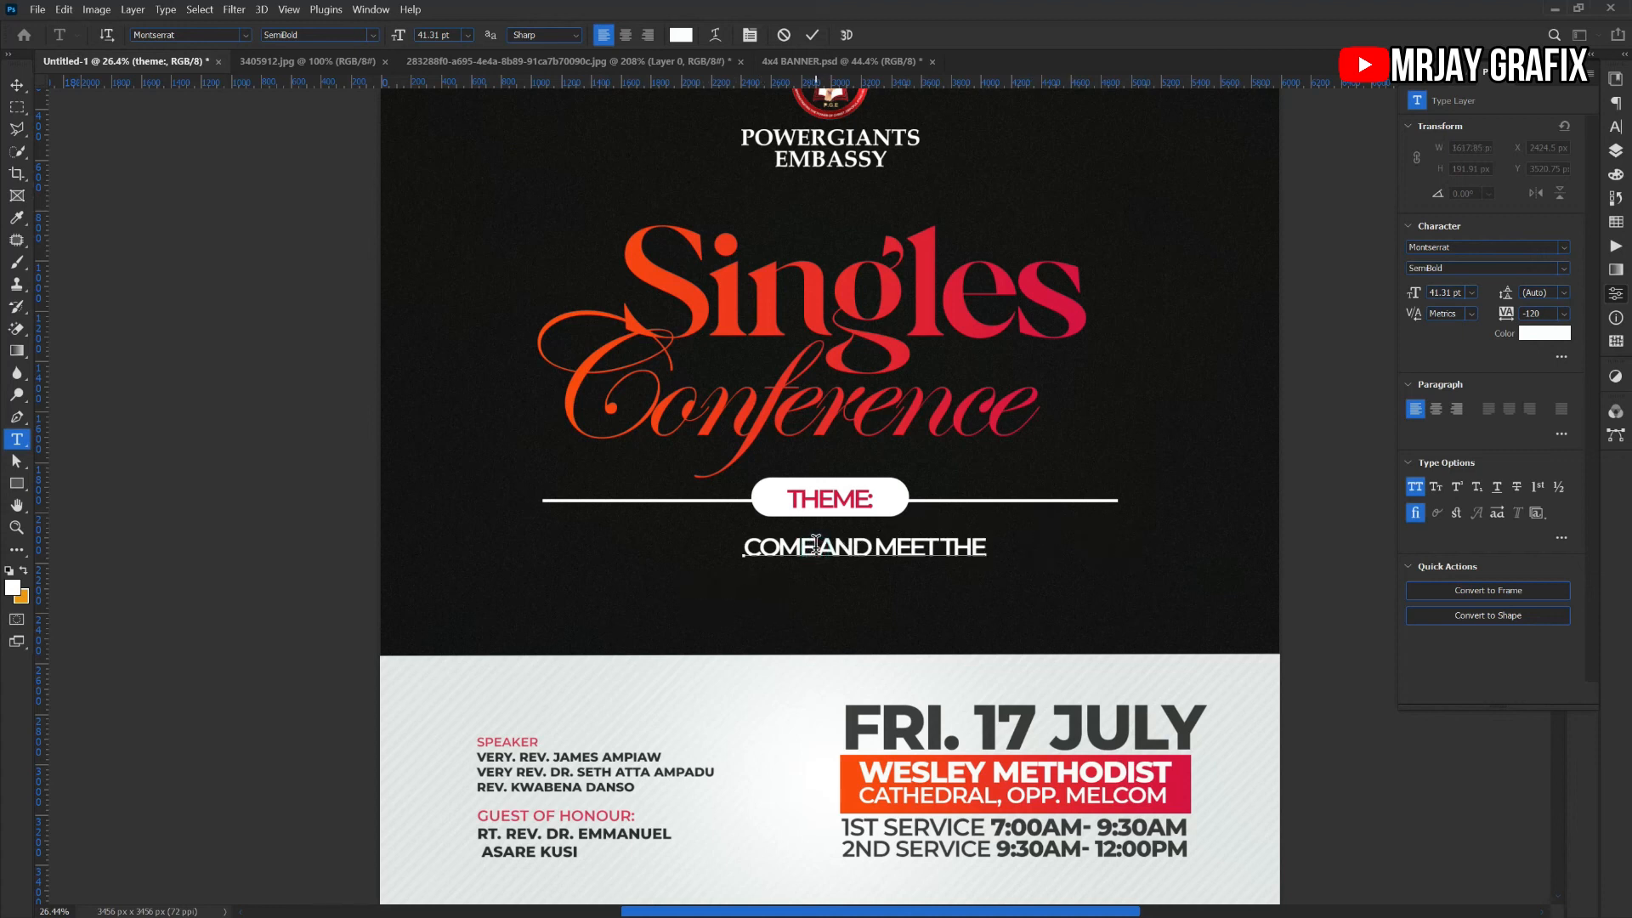
{"action": "left_click", "coordinate": [876, 549]}
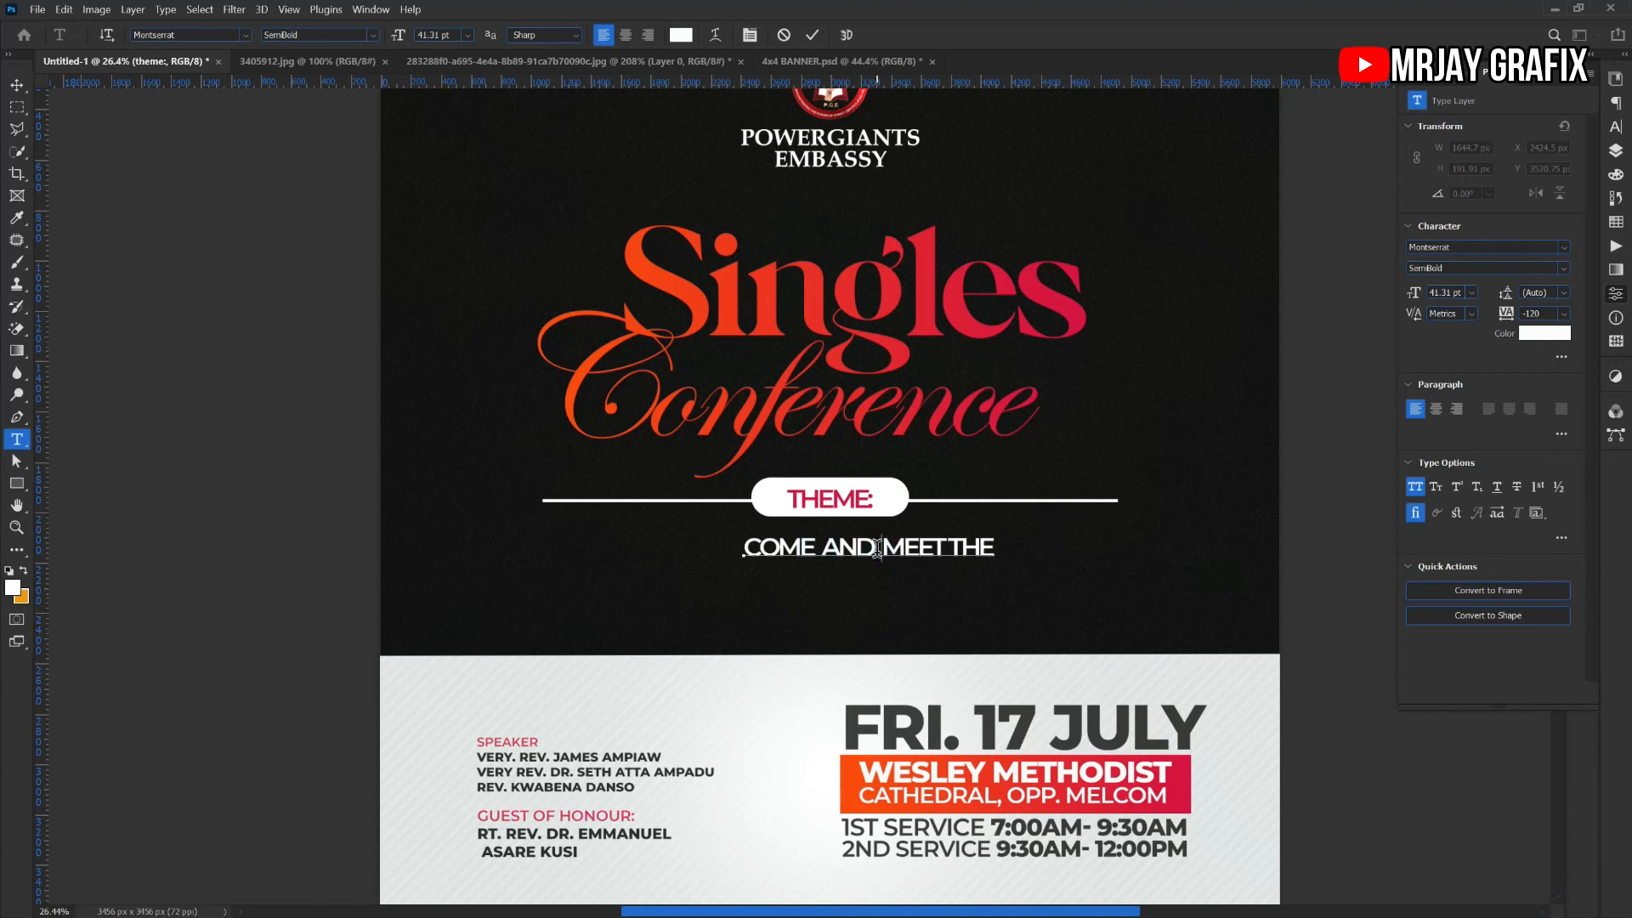
{"action": "left_click", "coordinate": [951, 548]}
Continue the theme text with SOMEONE THAT YOU HAVE BEEN LOOKING FOR, starting a second line at THAT
{"action": "left_click", "coordinate": [999, 549]}
{"action": "type", "text": "SOMEOM"}
{"action": "key", "text": "BackSpace"}
{"action": "type", "text": "N"}
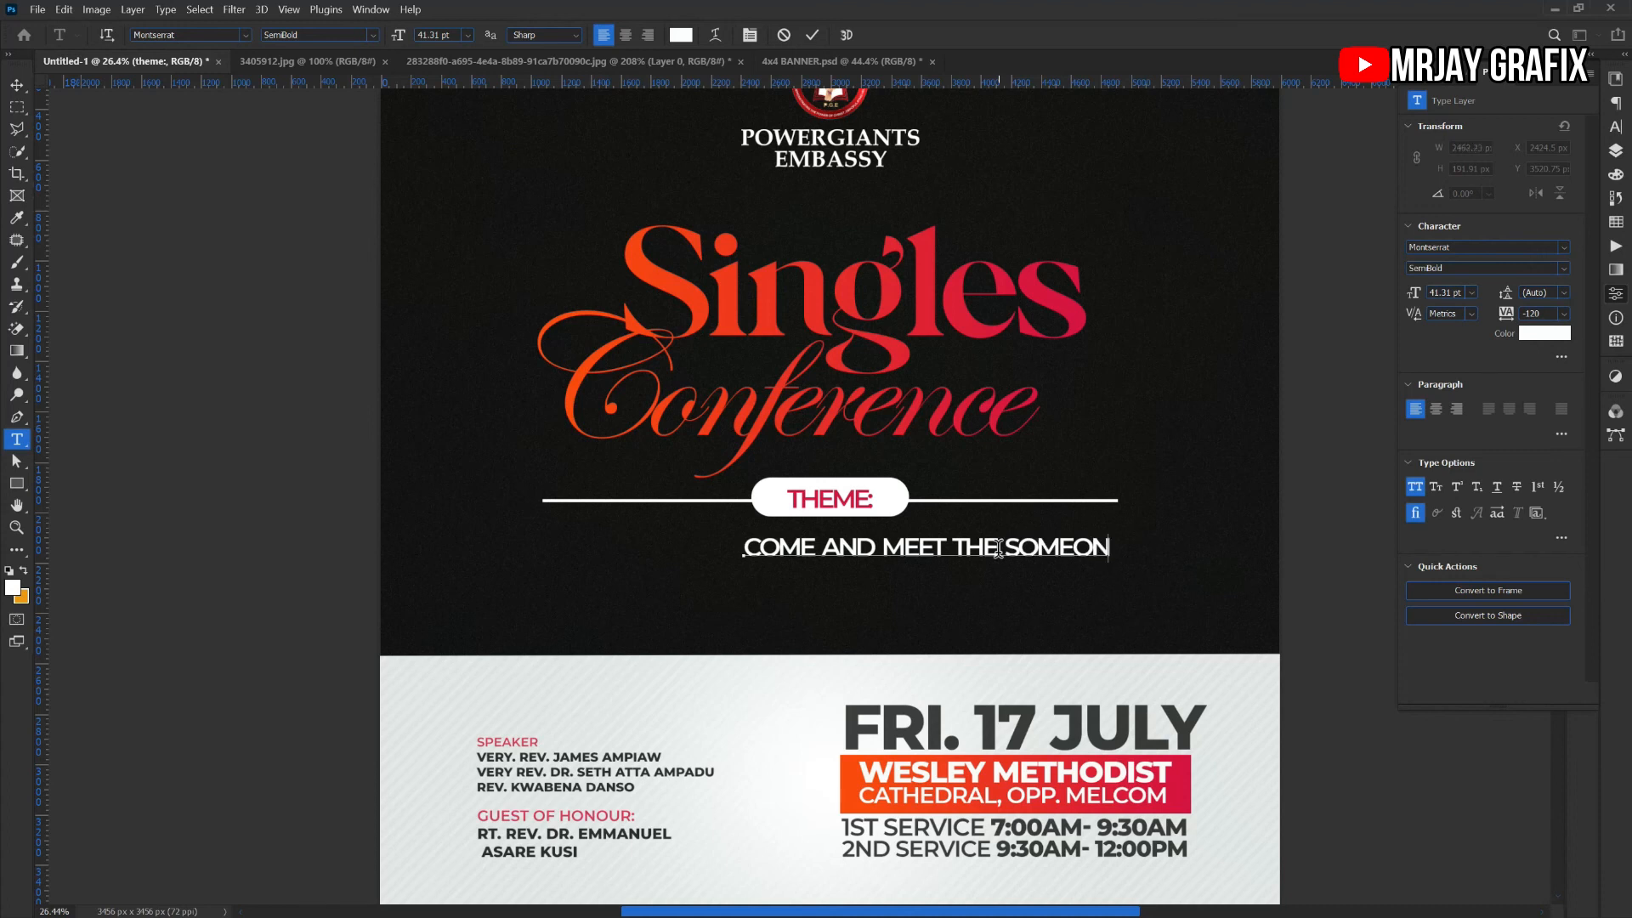
{"action": "type", "text": "E THAT YOU"}
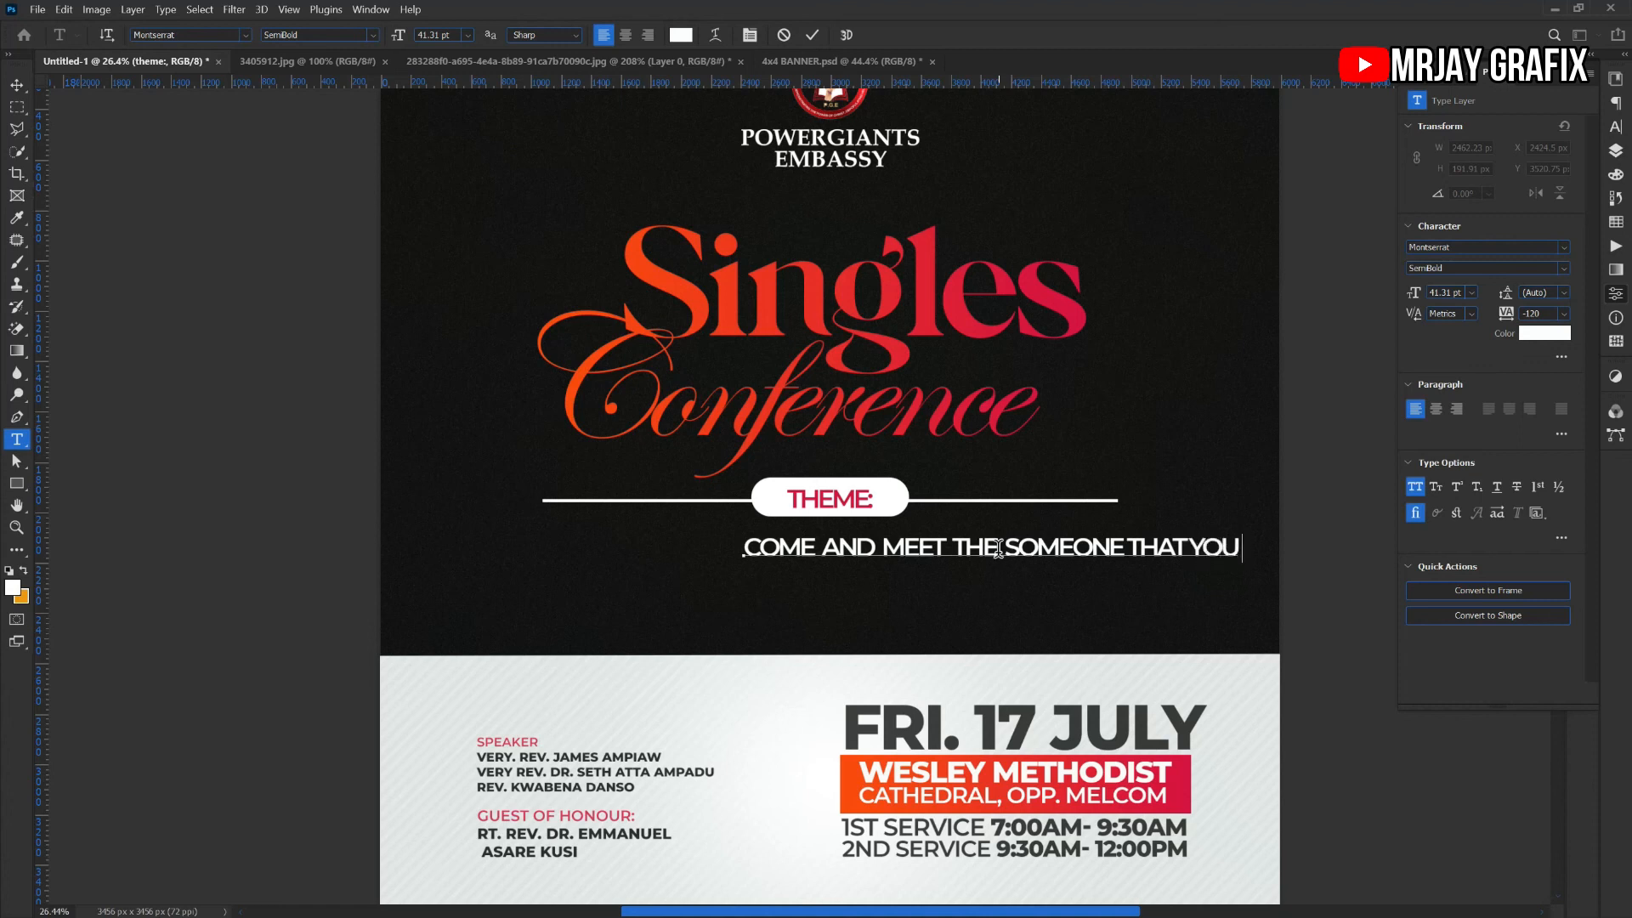
{"action": "key", "text": "Left"}
{"action": "key", "text": "Left"}
{"action": "key", "text": "Left"}
{"action": "type", "text": "H"}
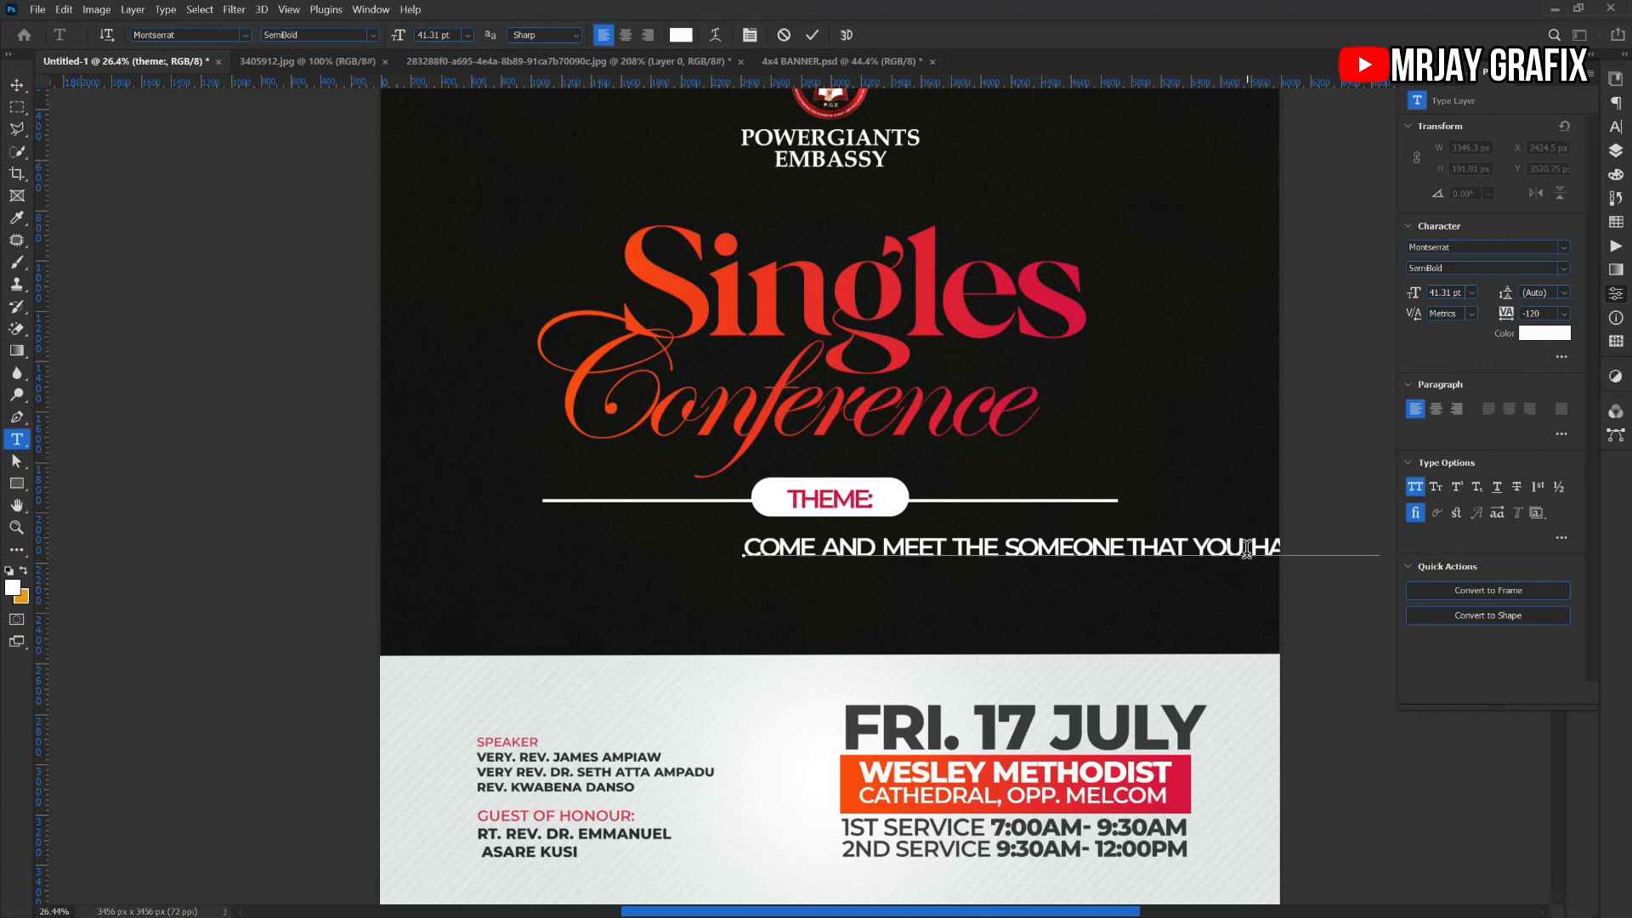
{"action": "left_click", "coordinate": [1131, 549]}
{"action": "key", "text": "Return"}
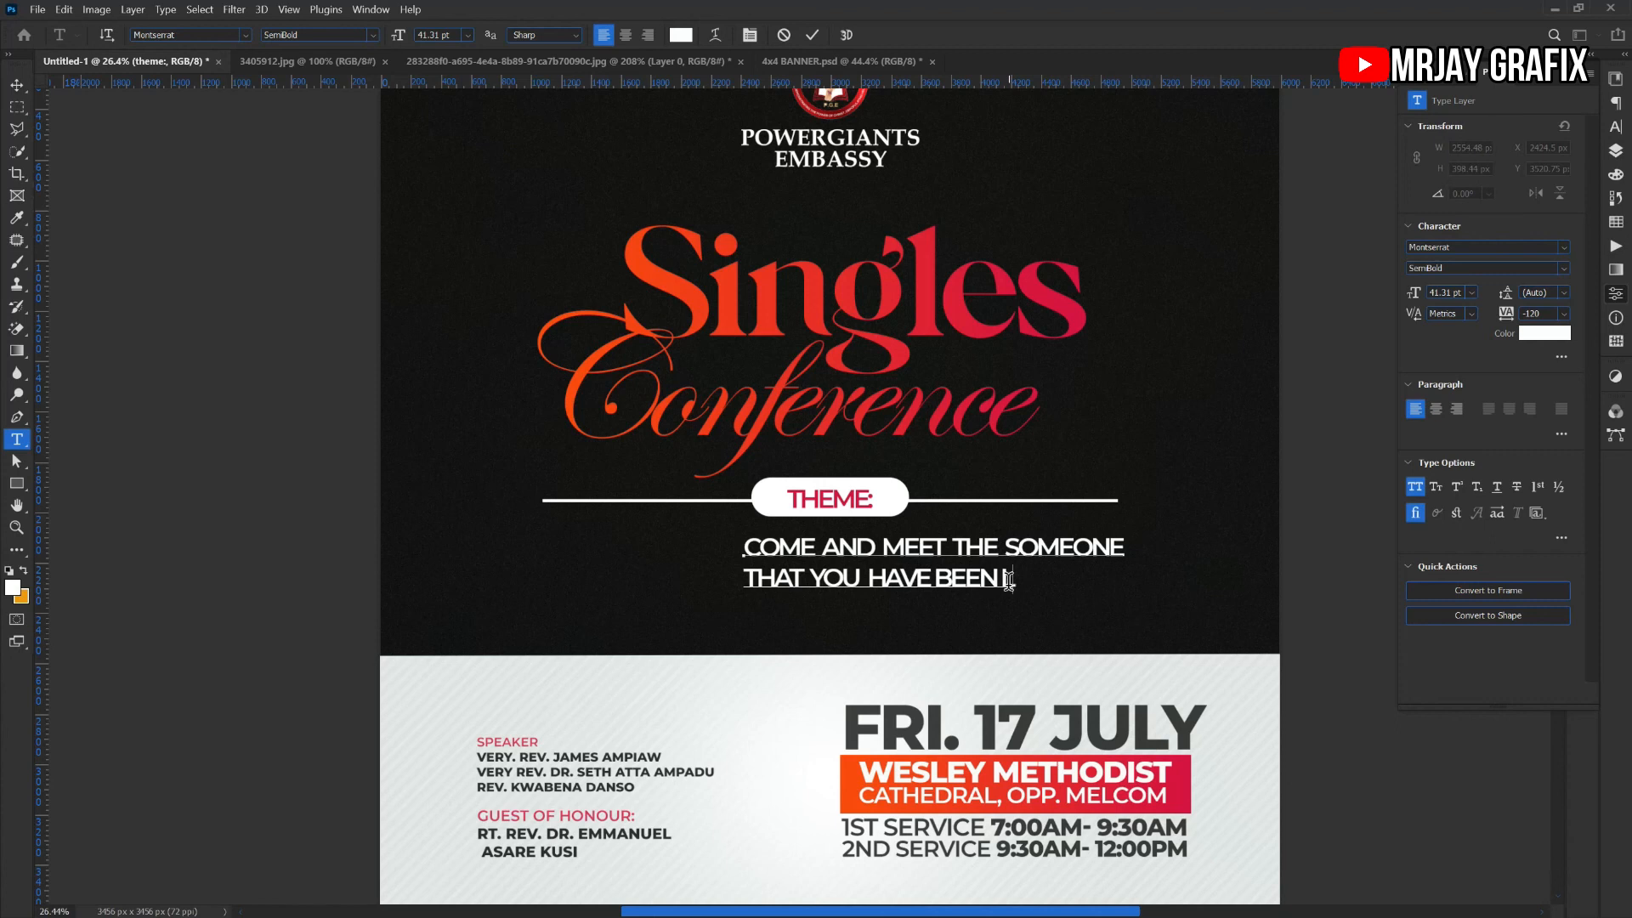
{"action": "type", "text": "LOK"}
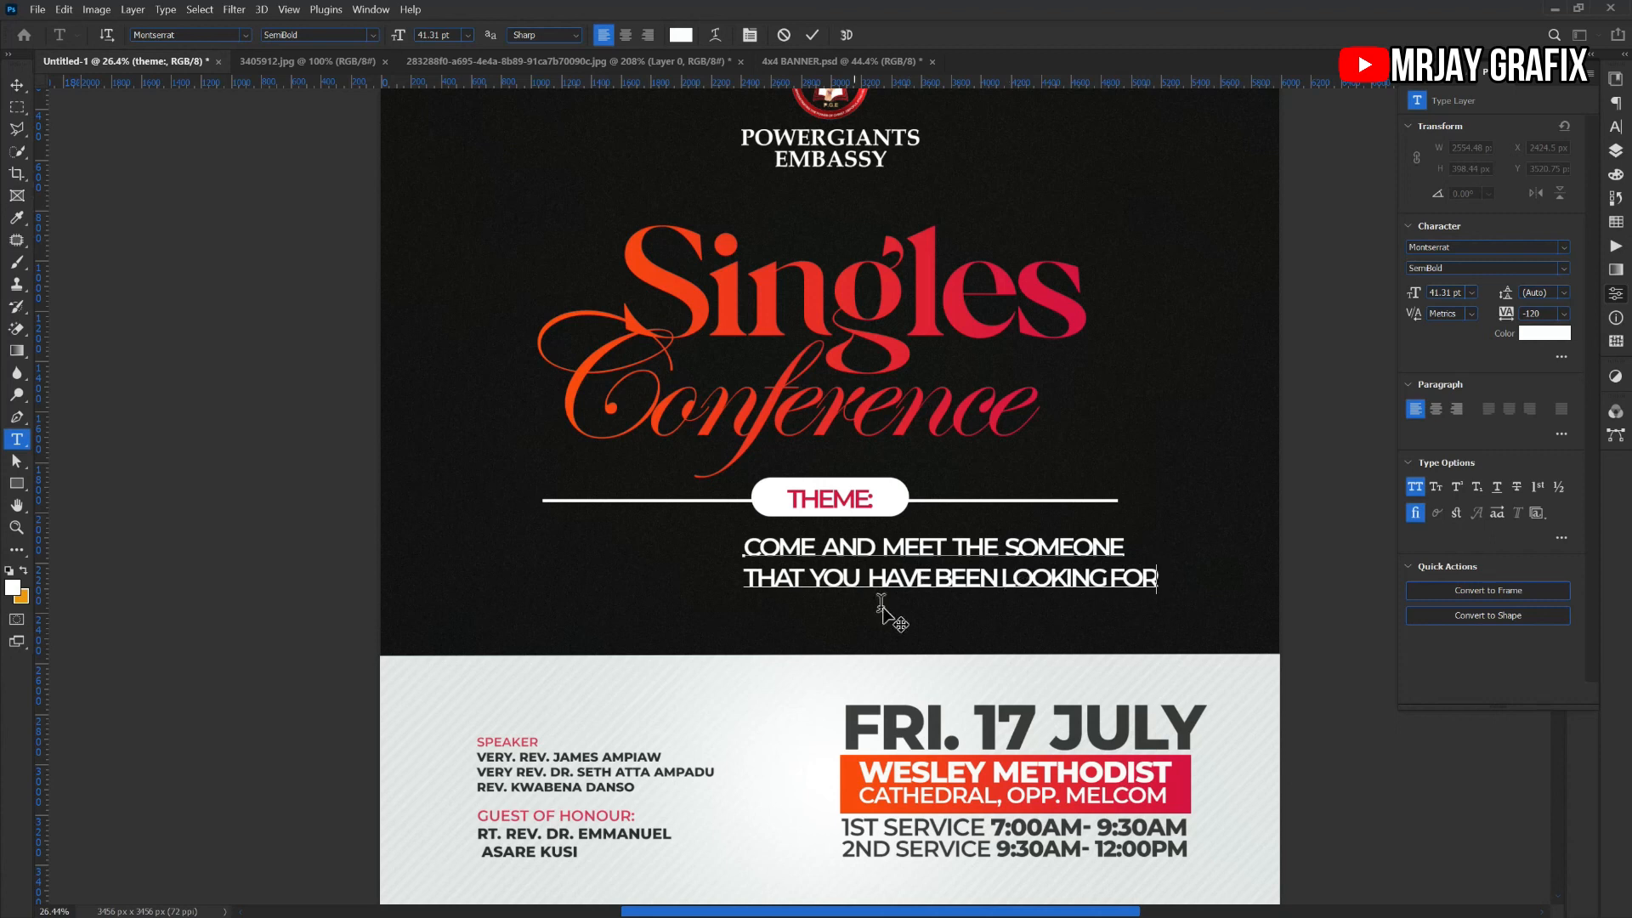
Centre-align the two-line theme text and position it centred beneath the THEME pill
{"action": "left_click_drag", "start_coordinate": [659, 593], "coordinate": [549, 602]}
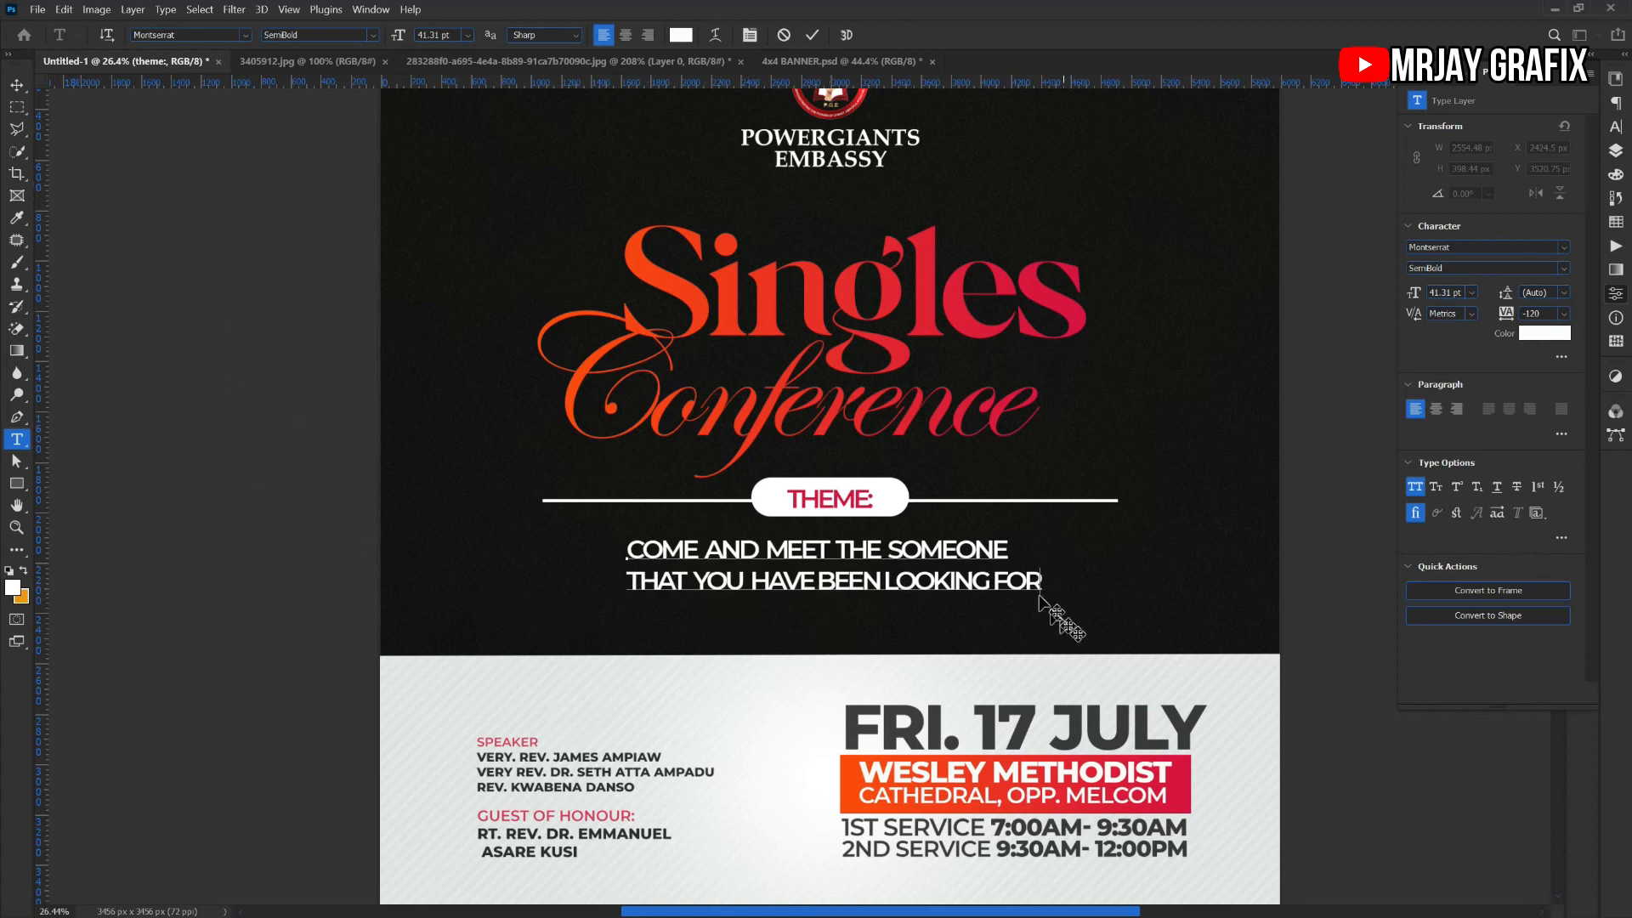
{"action": "left_click_drag", "start_coordinate": [1034, 585], "coordinate": [619, 525]}
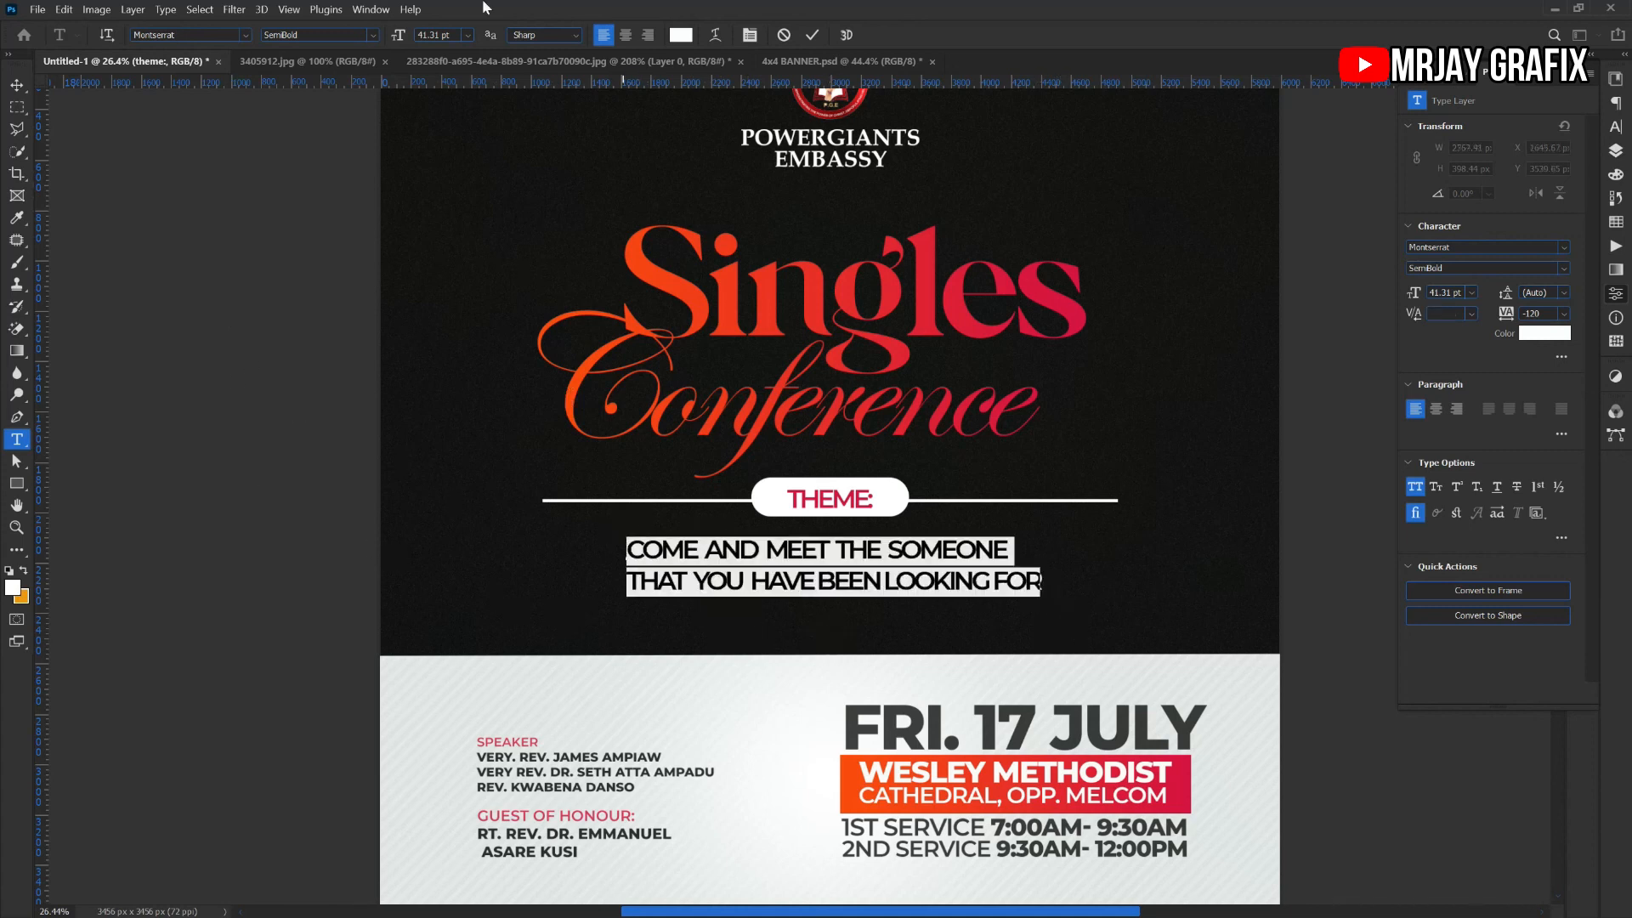
{"action": "left_click", "coordinate": [626, 35]}
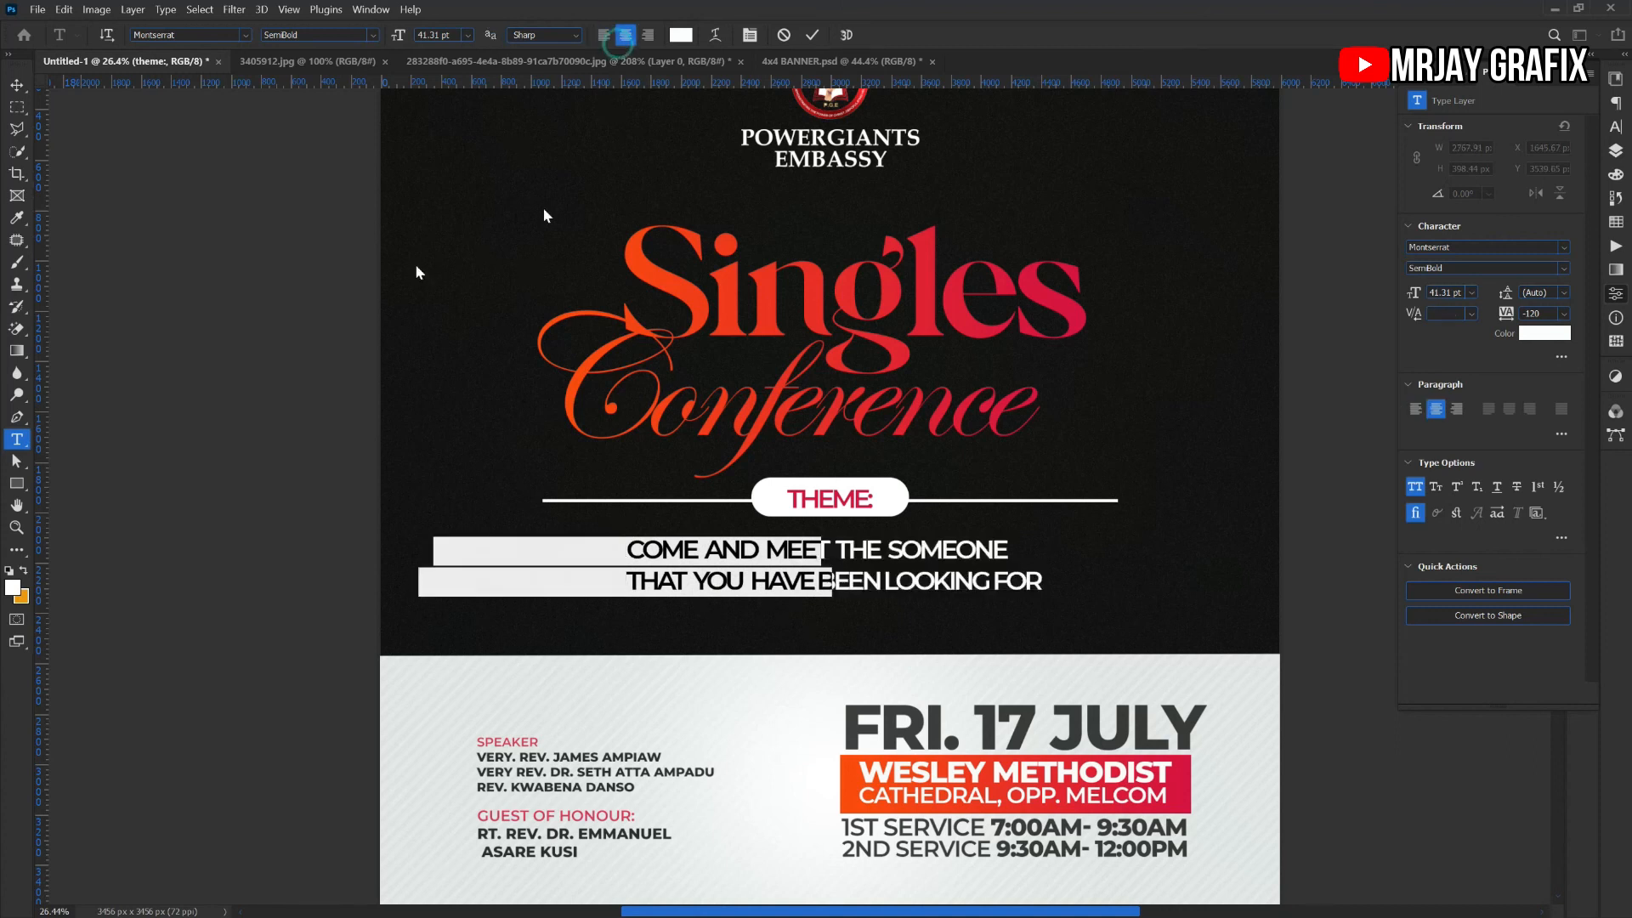
{"action": "left_click", "coordinate": [218, 303]}
{"action": "key", "text": "v"}
{"action": "left_click_drag", "start_coordinate": [510, 557], "coordinate": [1140, 550]}
Set the line COME AND MEET THE SOMEONE to 45 pt Montserrat ExtraBold
{"action": "double_click", "coordinate": [713, 568]}
{"action": "left_click", "coordinate": [634, 559]}
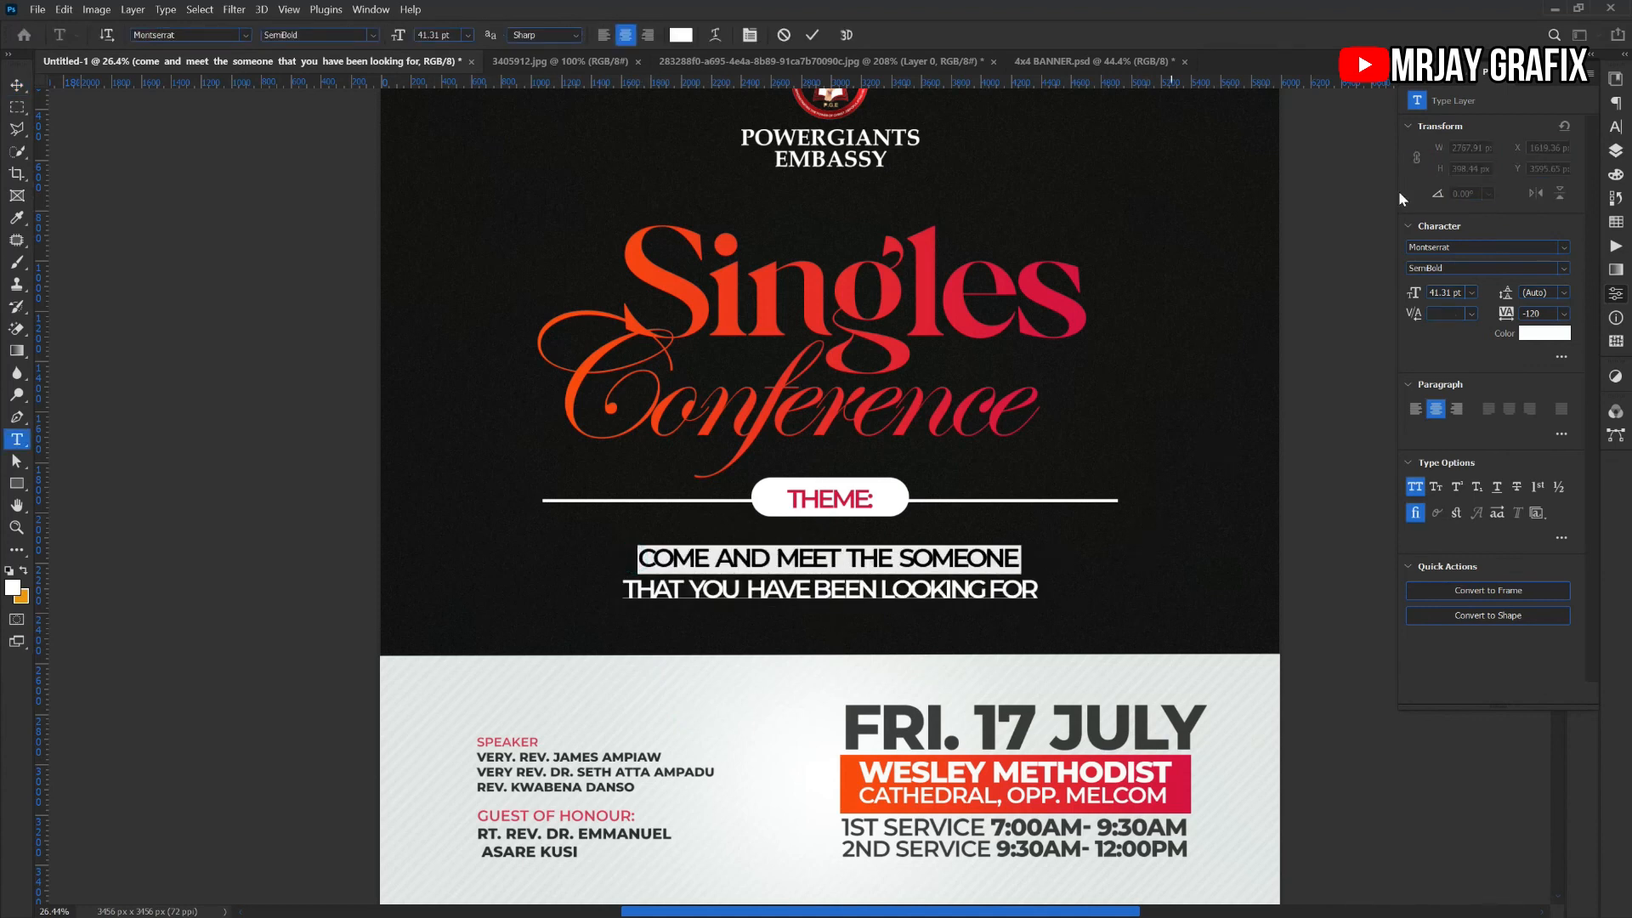
{"action": "left_click", "coordinate": [1615, 152]}
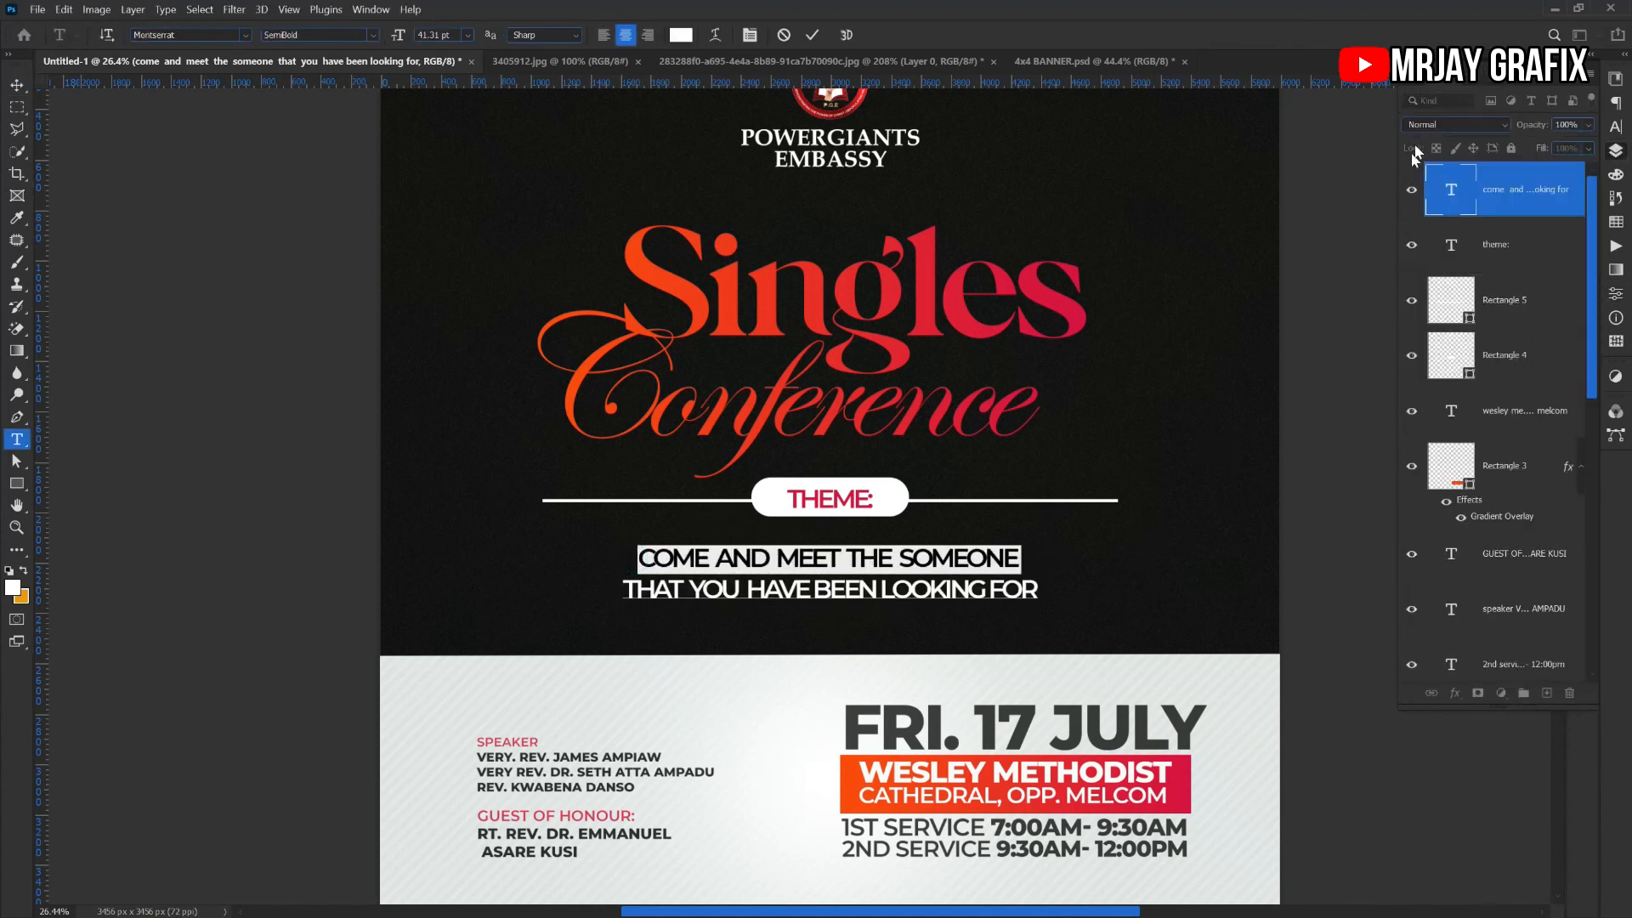
{"action": "left_click", "coordinate": [1615, 127]}
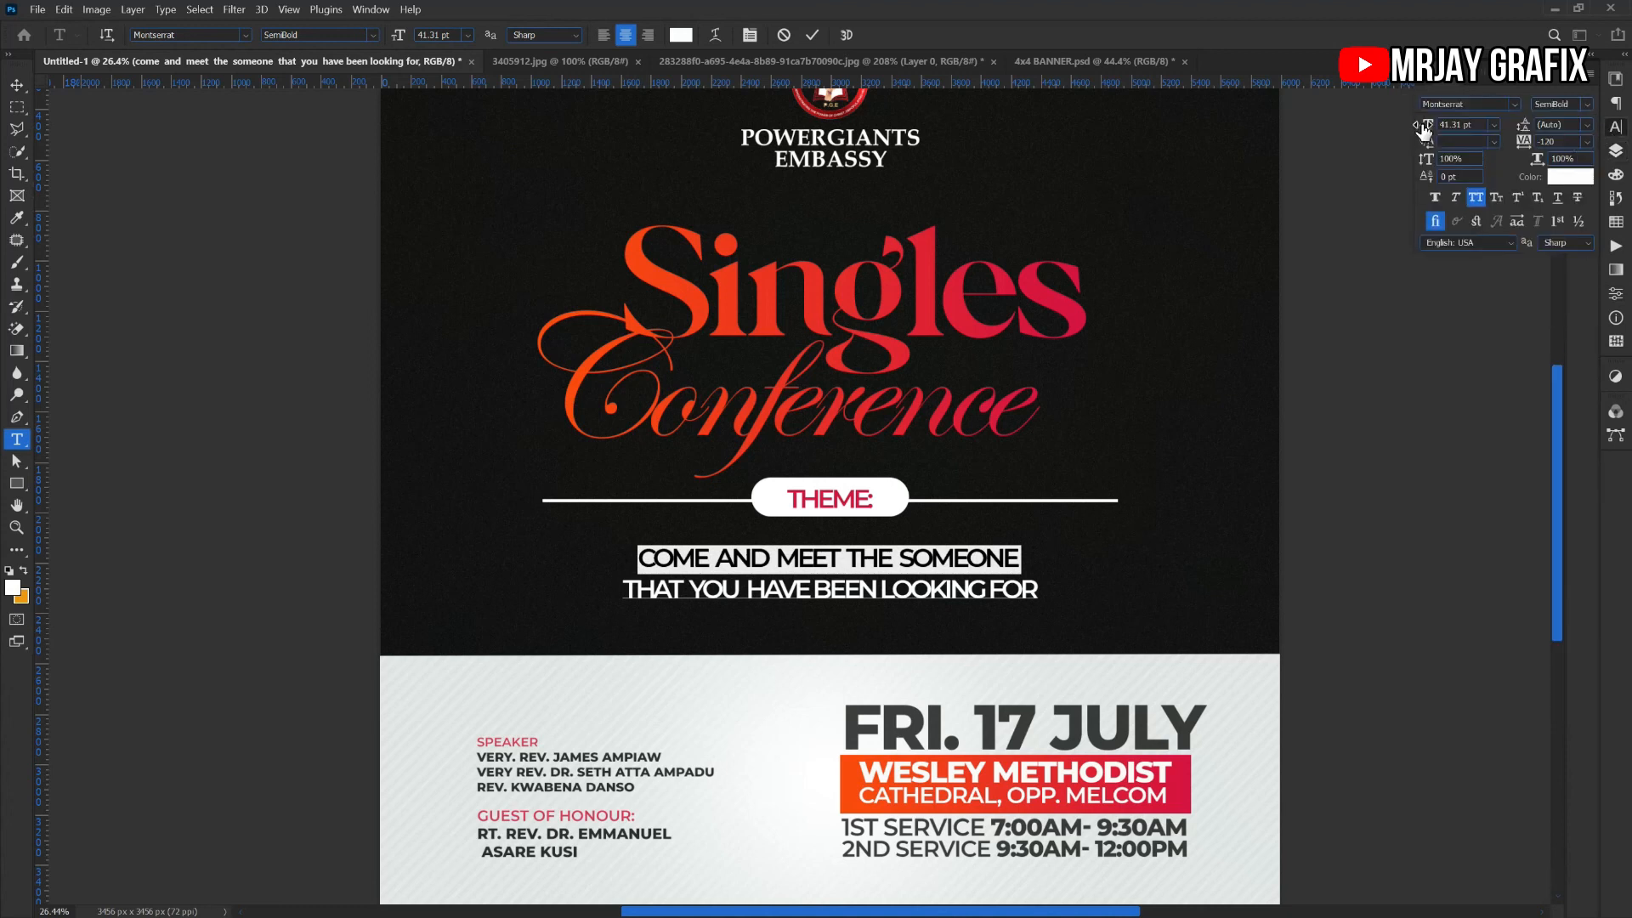
{"action": "left_click_drag", "start_coordinate": [1424, 127], "coordinate": [1430, 128]}
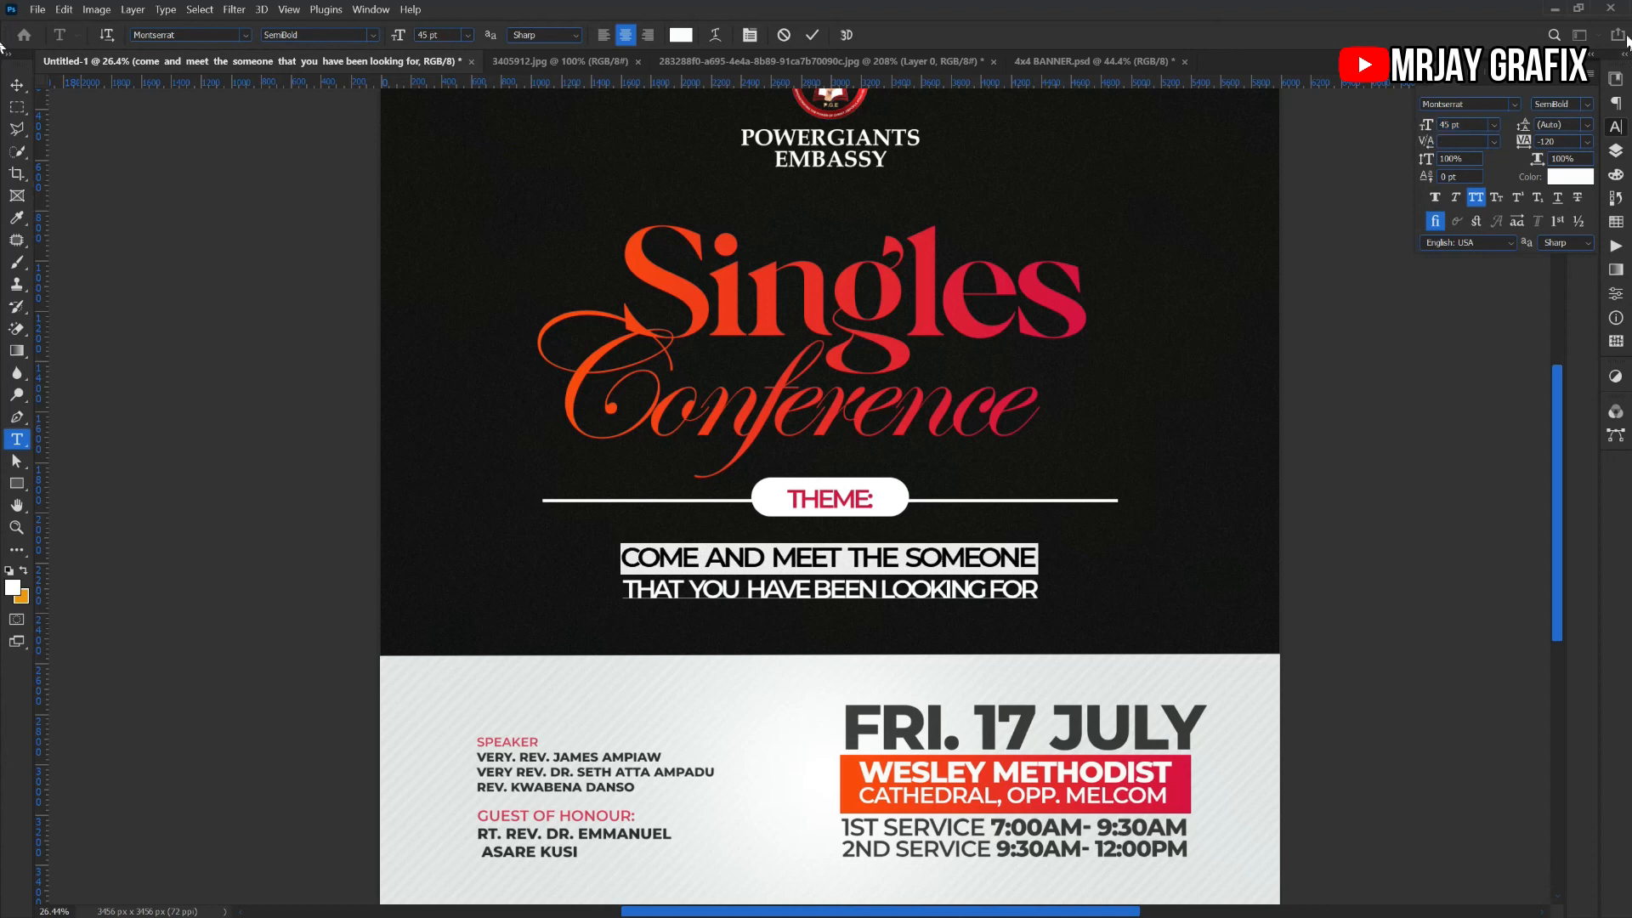
{"action": "left_click", "coordinate": [1587, 103]}
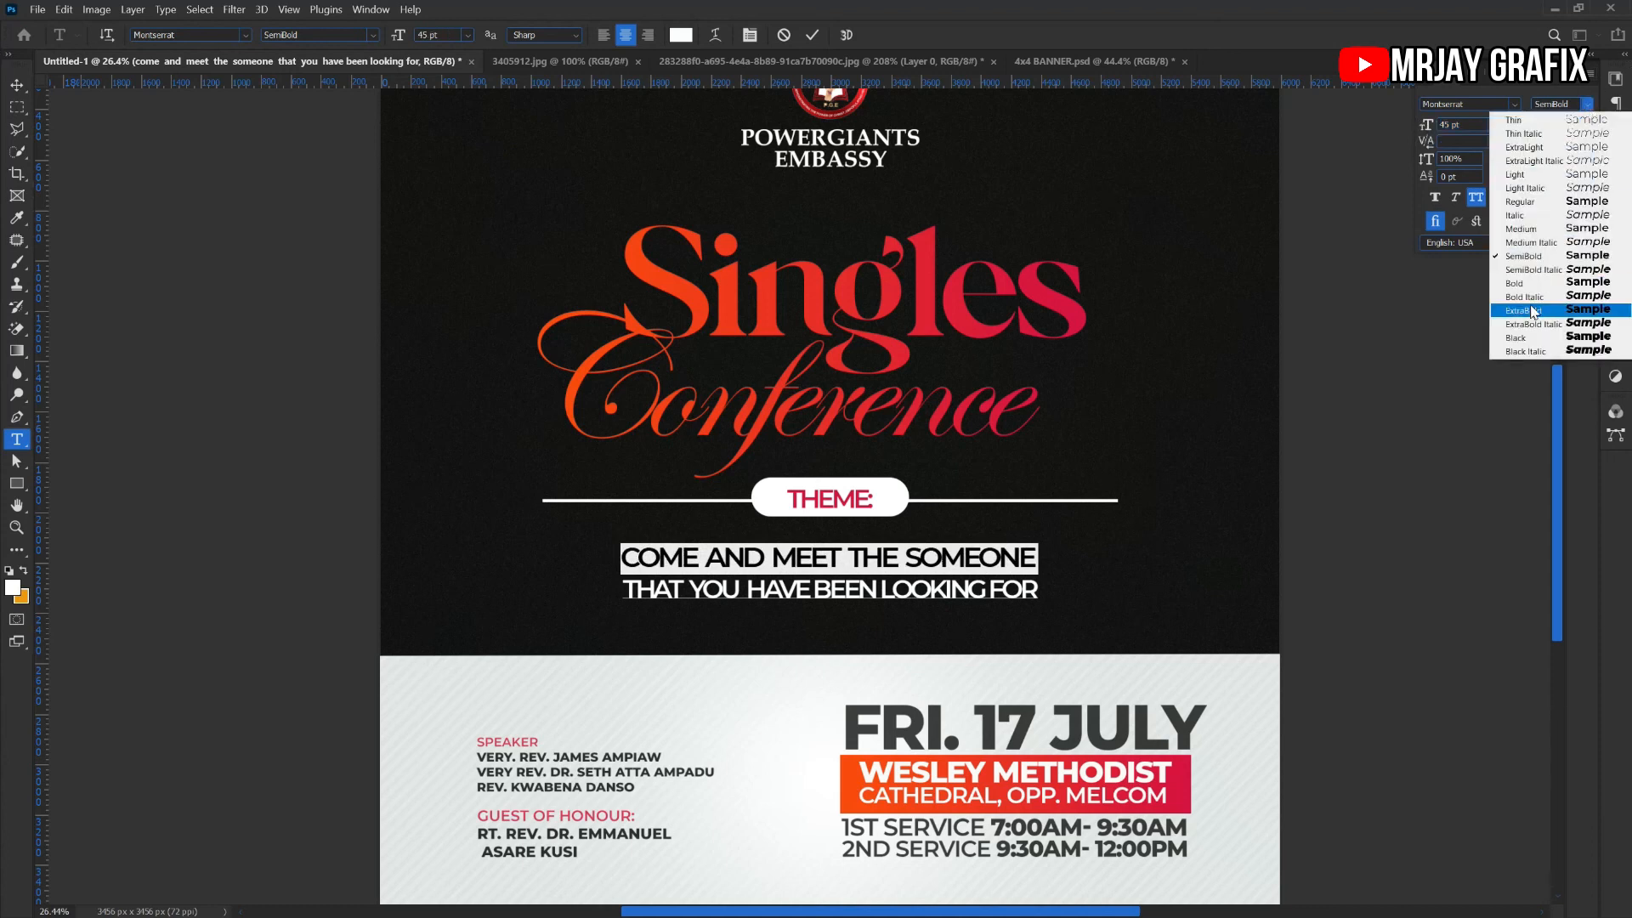
{"action": "left_click", "coordinate": [1558, 310]}
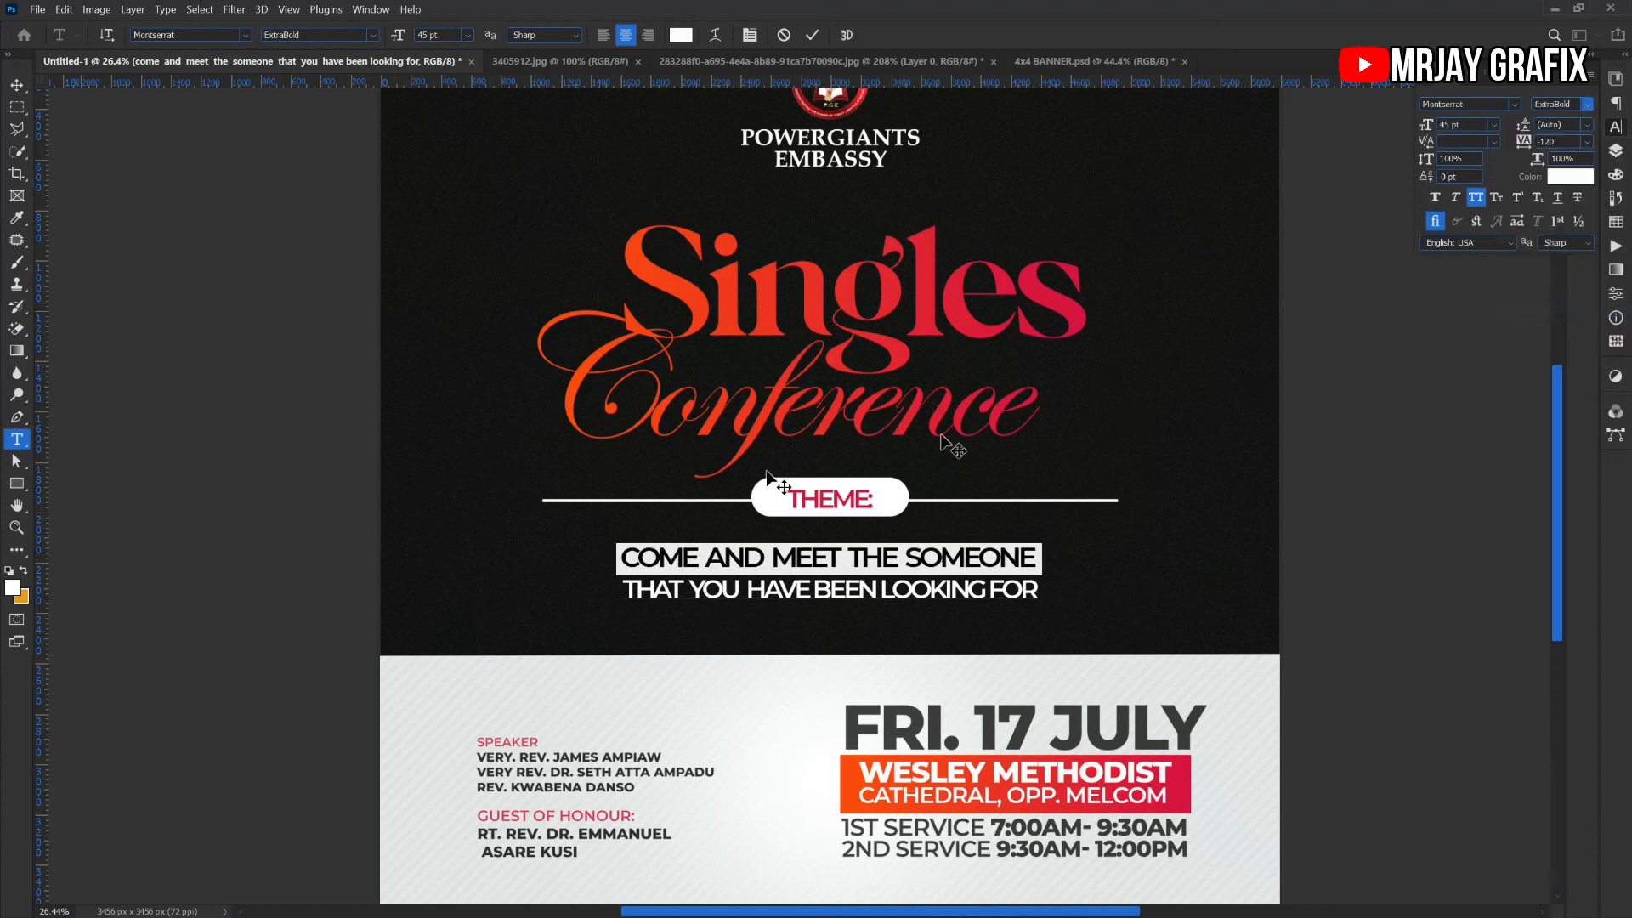
{"action": "key", "text": "ctrl+Return"}
{"action": "key", "text": "v"}
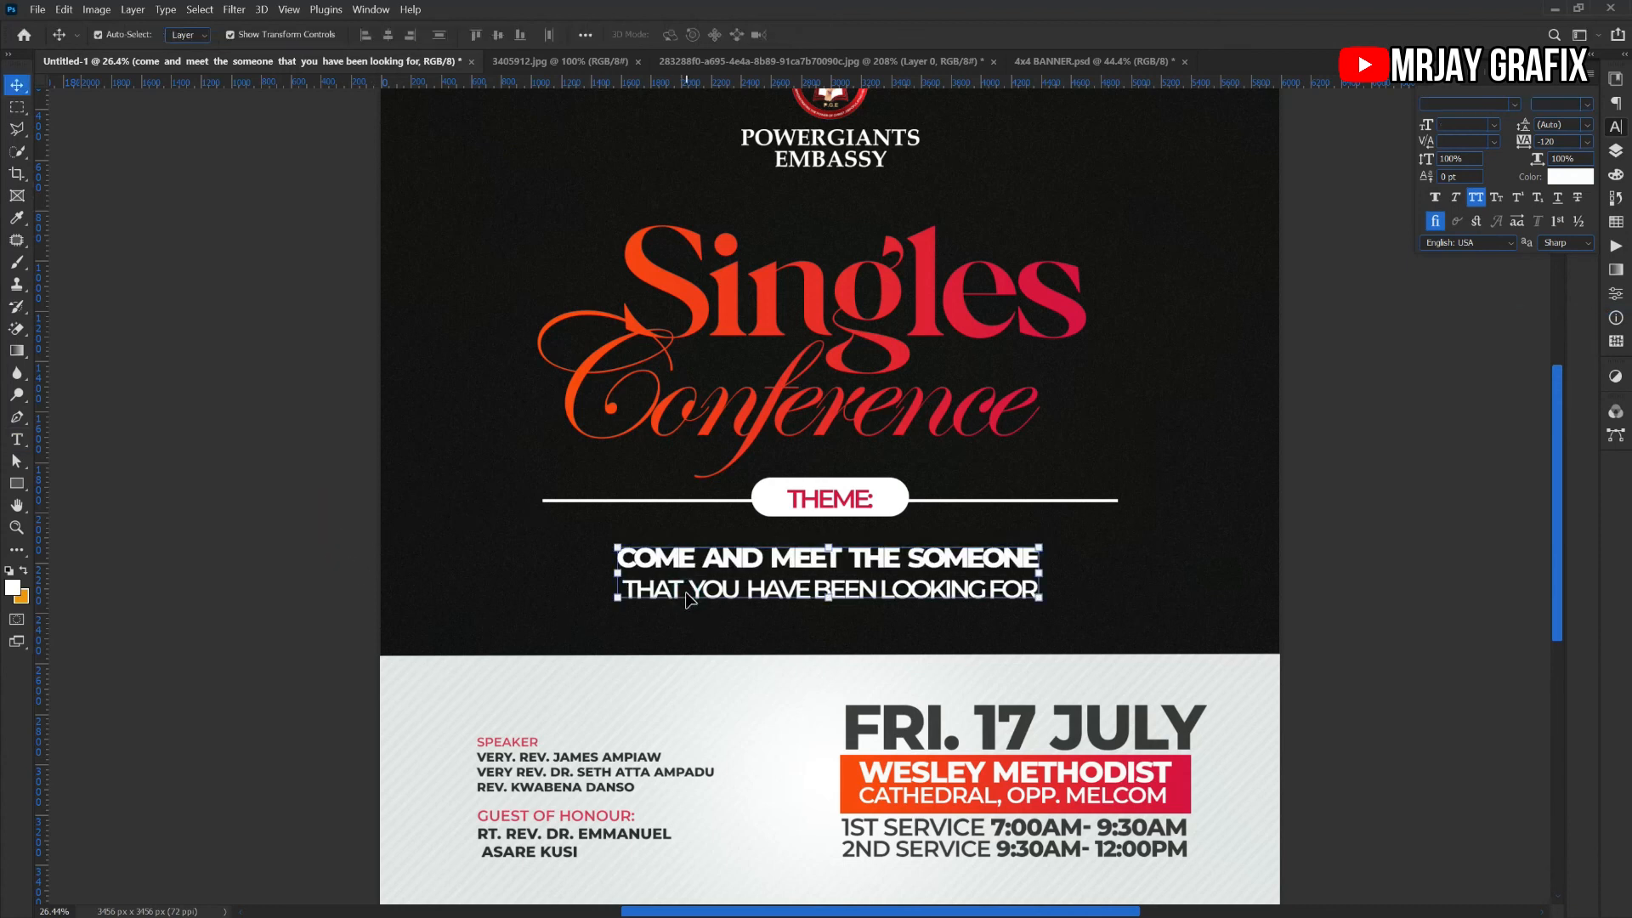
Set the leading of both theme lines to 41 pt and their tracking to -60
{"action": "double_click", "coordinate": [691, 586]}
{"action": "left_click", "coordinate": [1531, 128]}
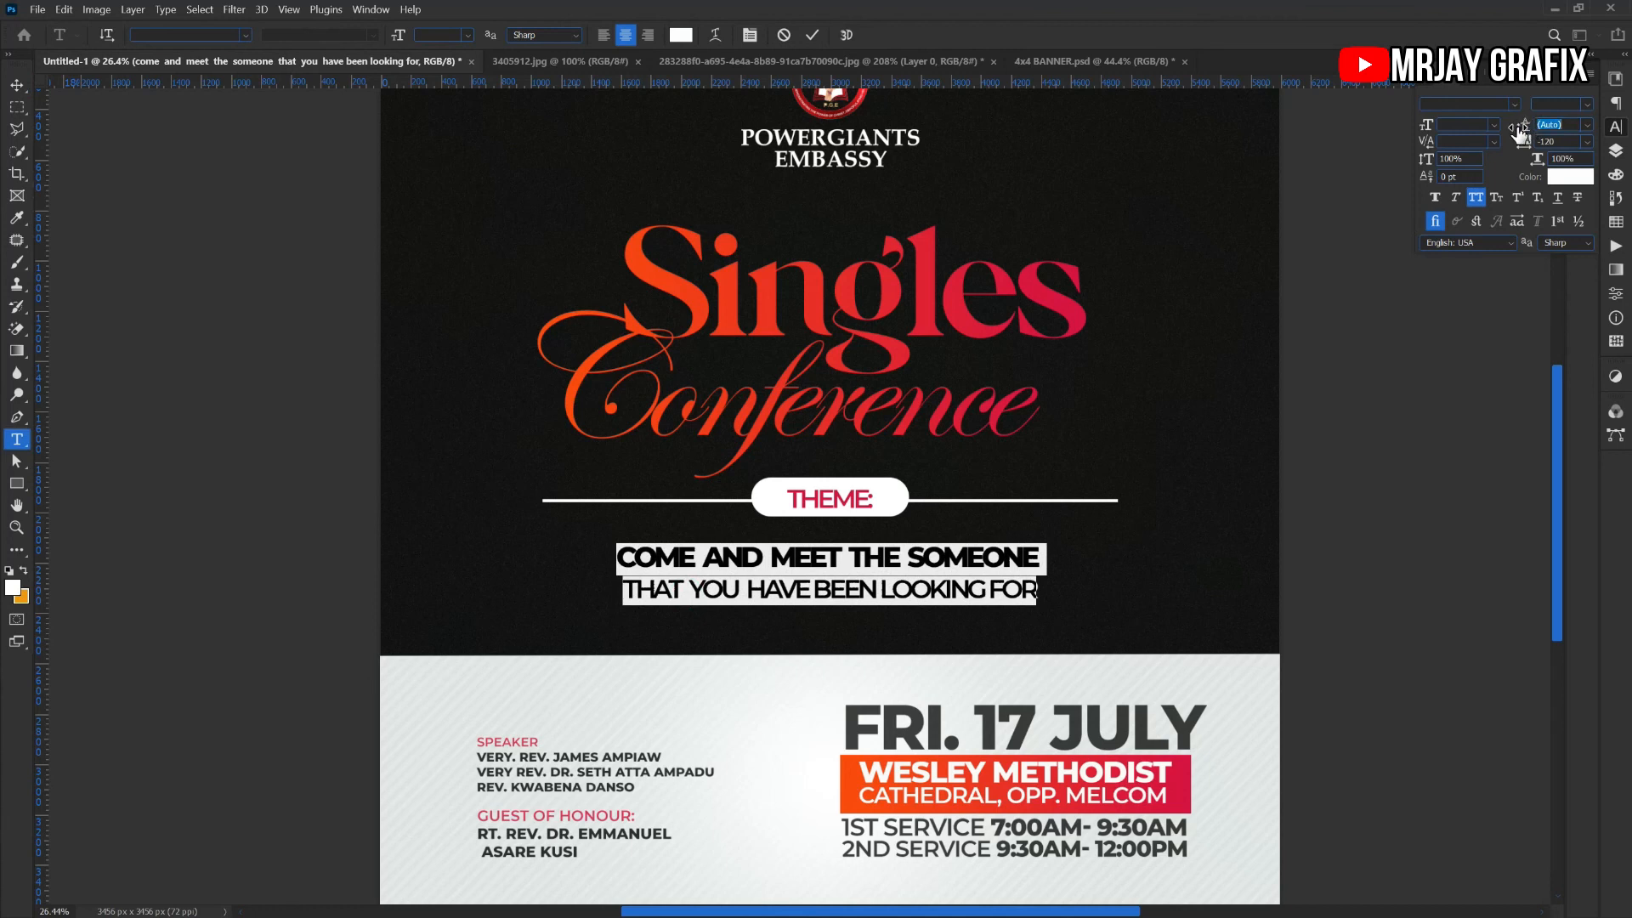
{"action": "left_click_drag", "start_coordinate": [1513, 136], "coordinate": [1502, 144]}
{"action": "key", "text": "Down"}
{"action": "key", "text": "Down"}
{"action": "key", "text": "Down"}
{"action": "key", "text": "Down"}
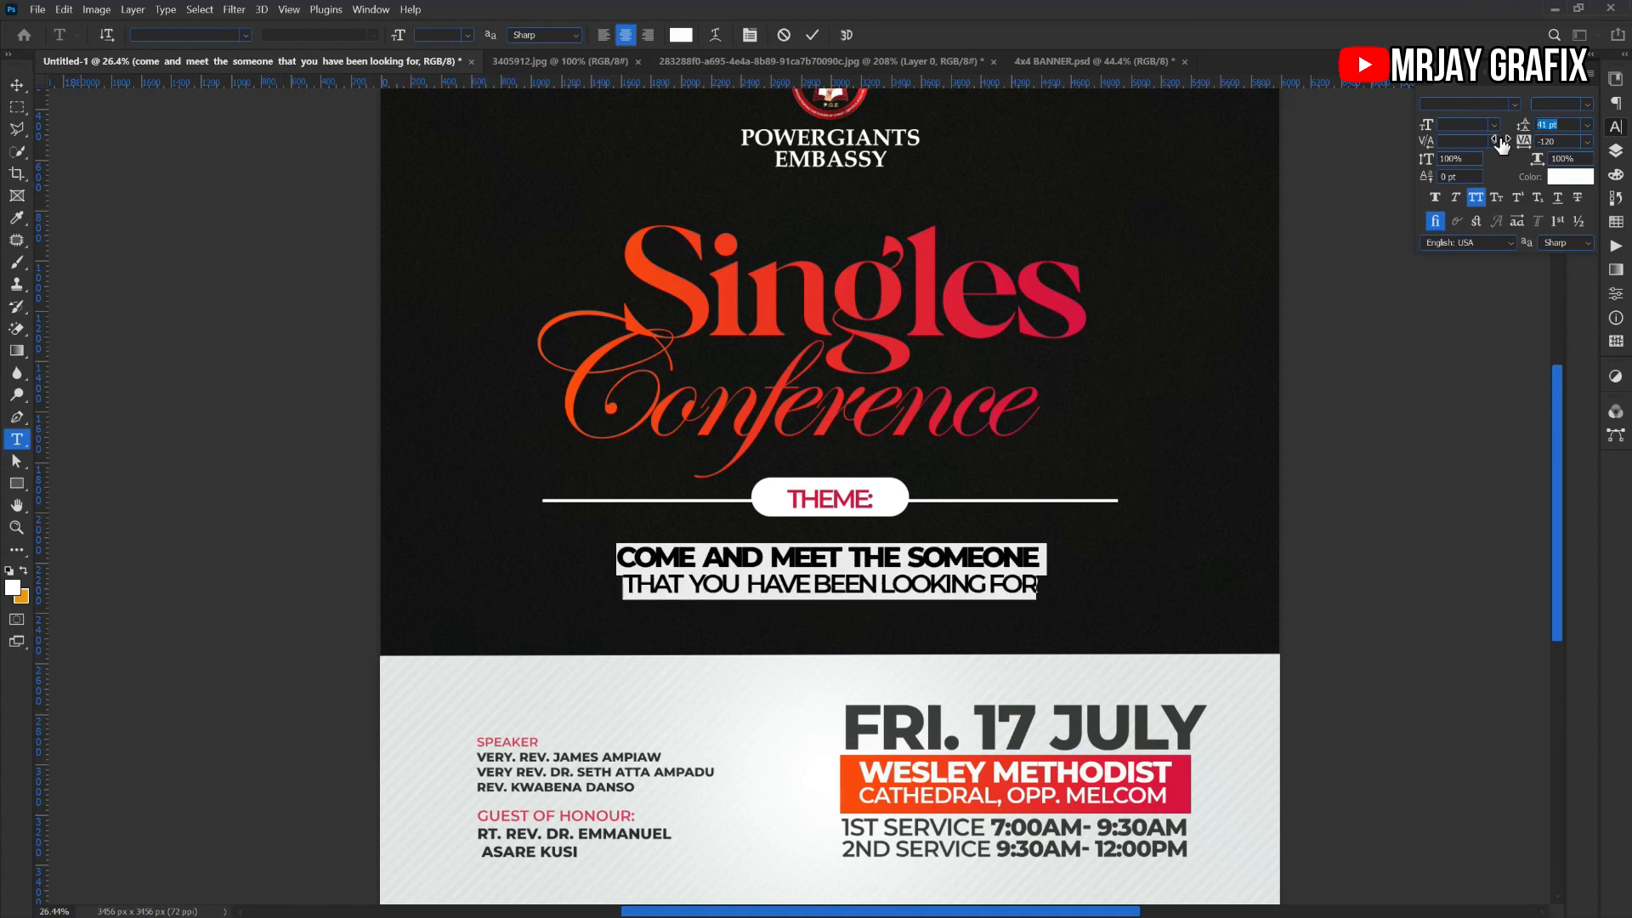
{"action": "left_click", "coordinate": [237, 514]}
{"action": "key", "text": "v"}
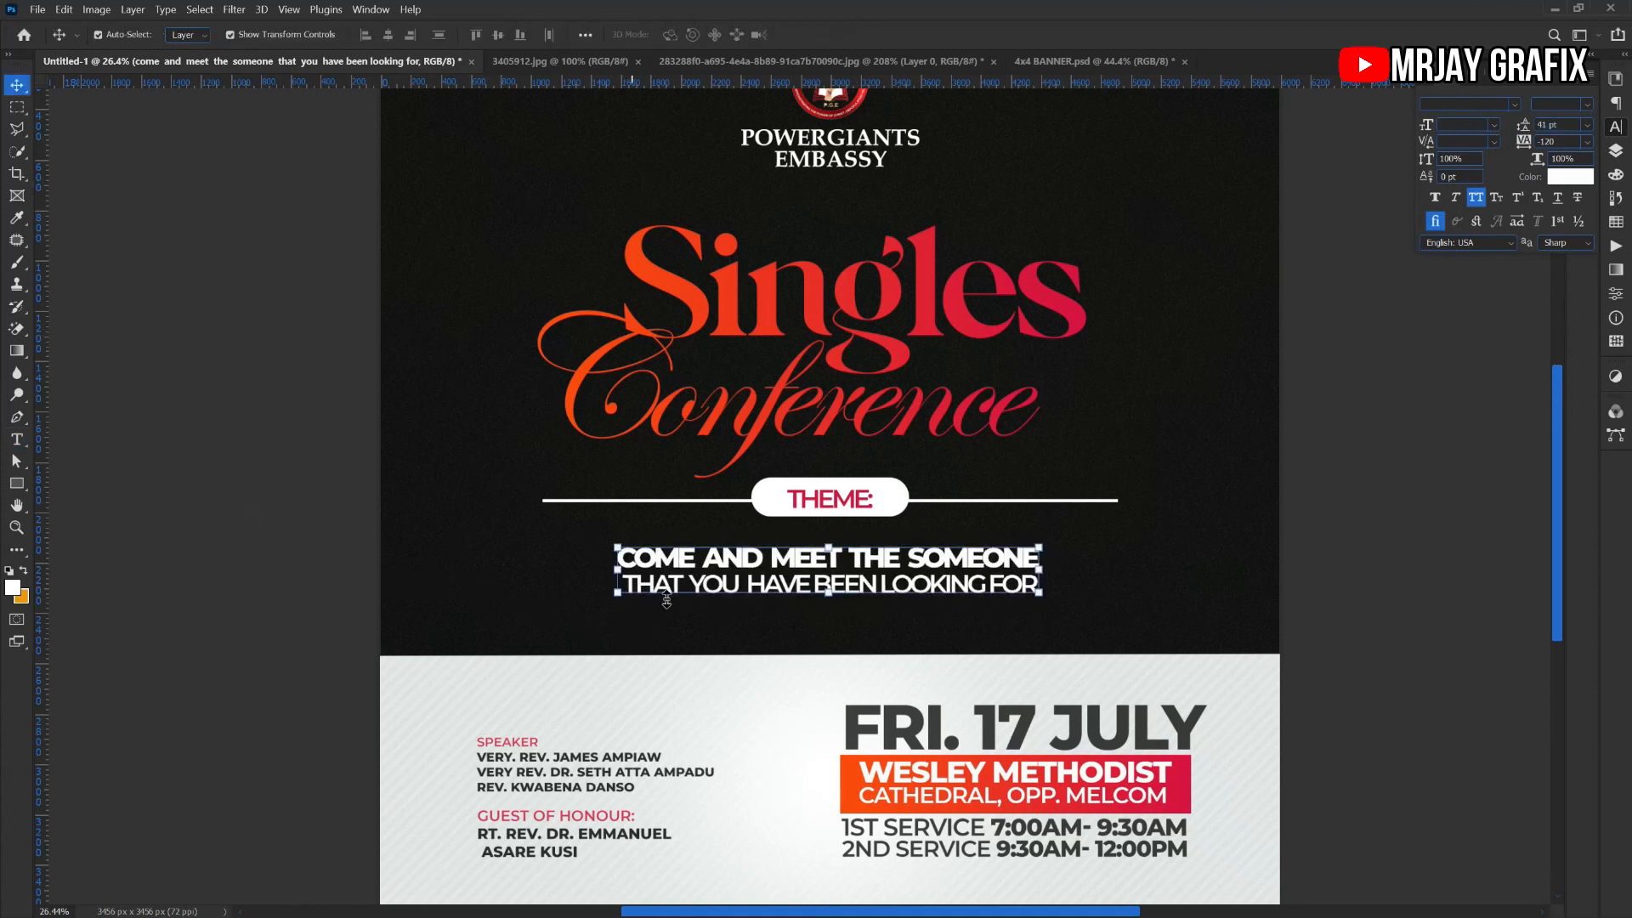
{"action": "mouse_move", "coordinate": [1528, 144]}
{"action": "left_mouse_down"}
{"action": "mouse_move", "coordinate": [1514, 144]}
{"action": "mouse_move", "coordinate": [1529, 144]}
{"action": "left_mouse_up"}
{"action": "left_click", "coordinate": [361, 527]}
Recolor the line THAT YOU HAVE BEEN LOOKING FOR red #dd1e37, sampled from the Conference lettering
{"action": "left_click", "coordinate": [707, 586]}
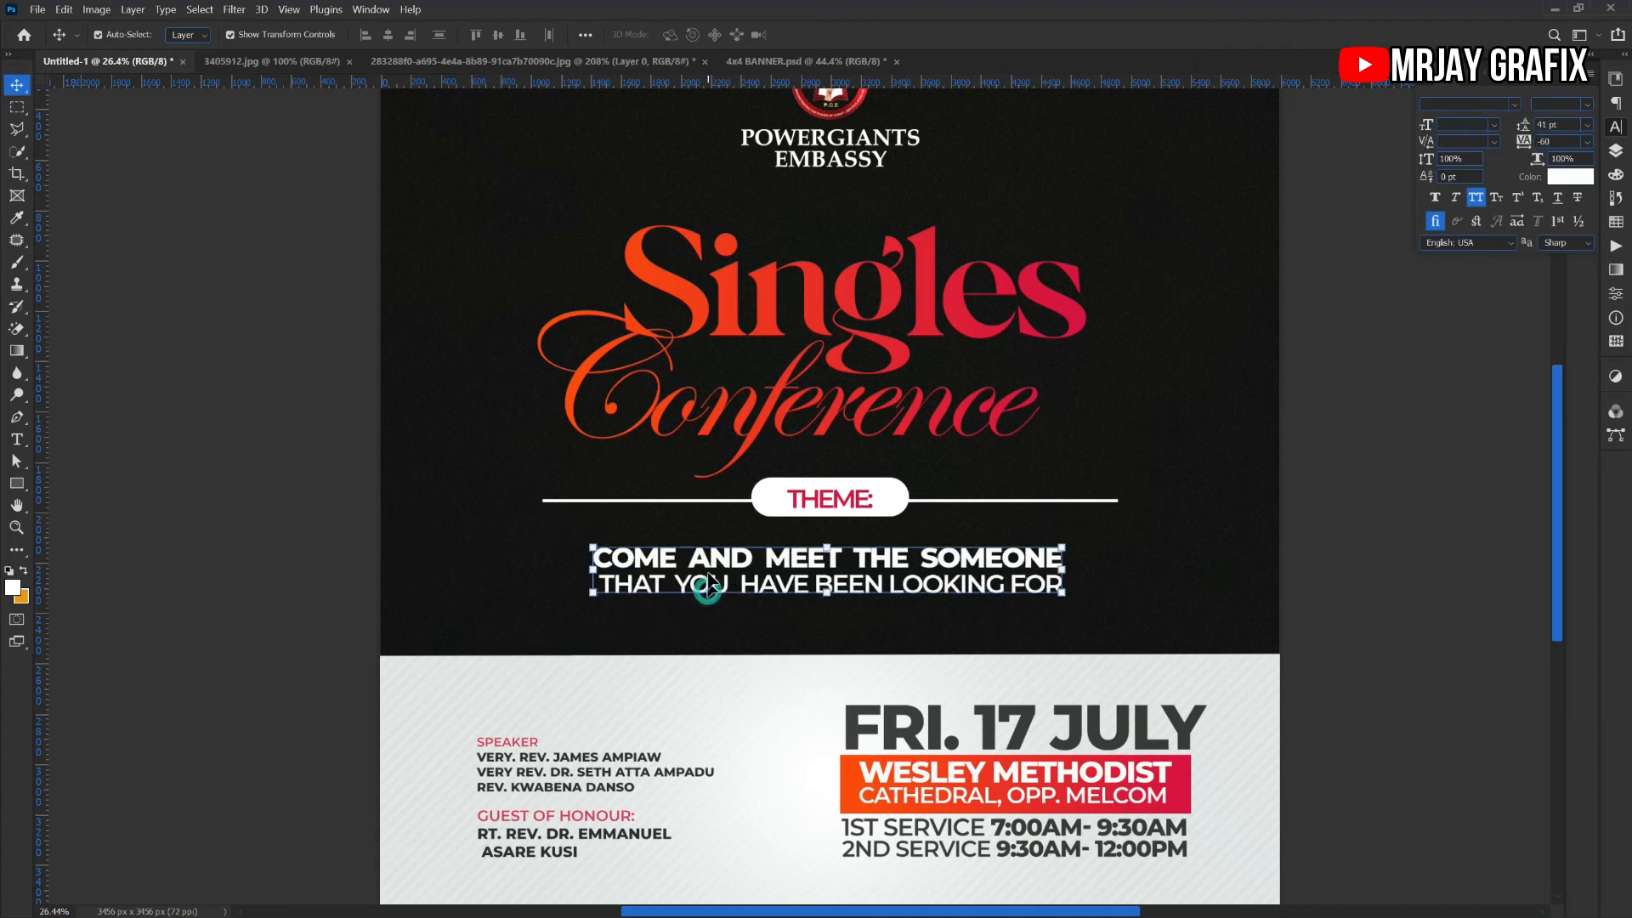
{"action": "double_click", "coordinate": [709, 584]}
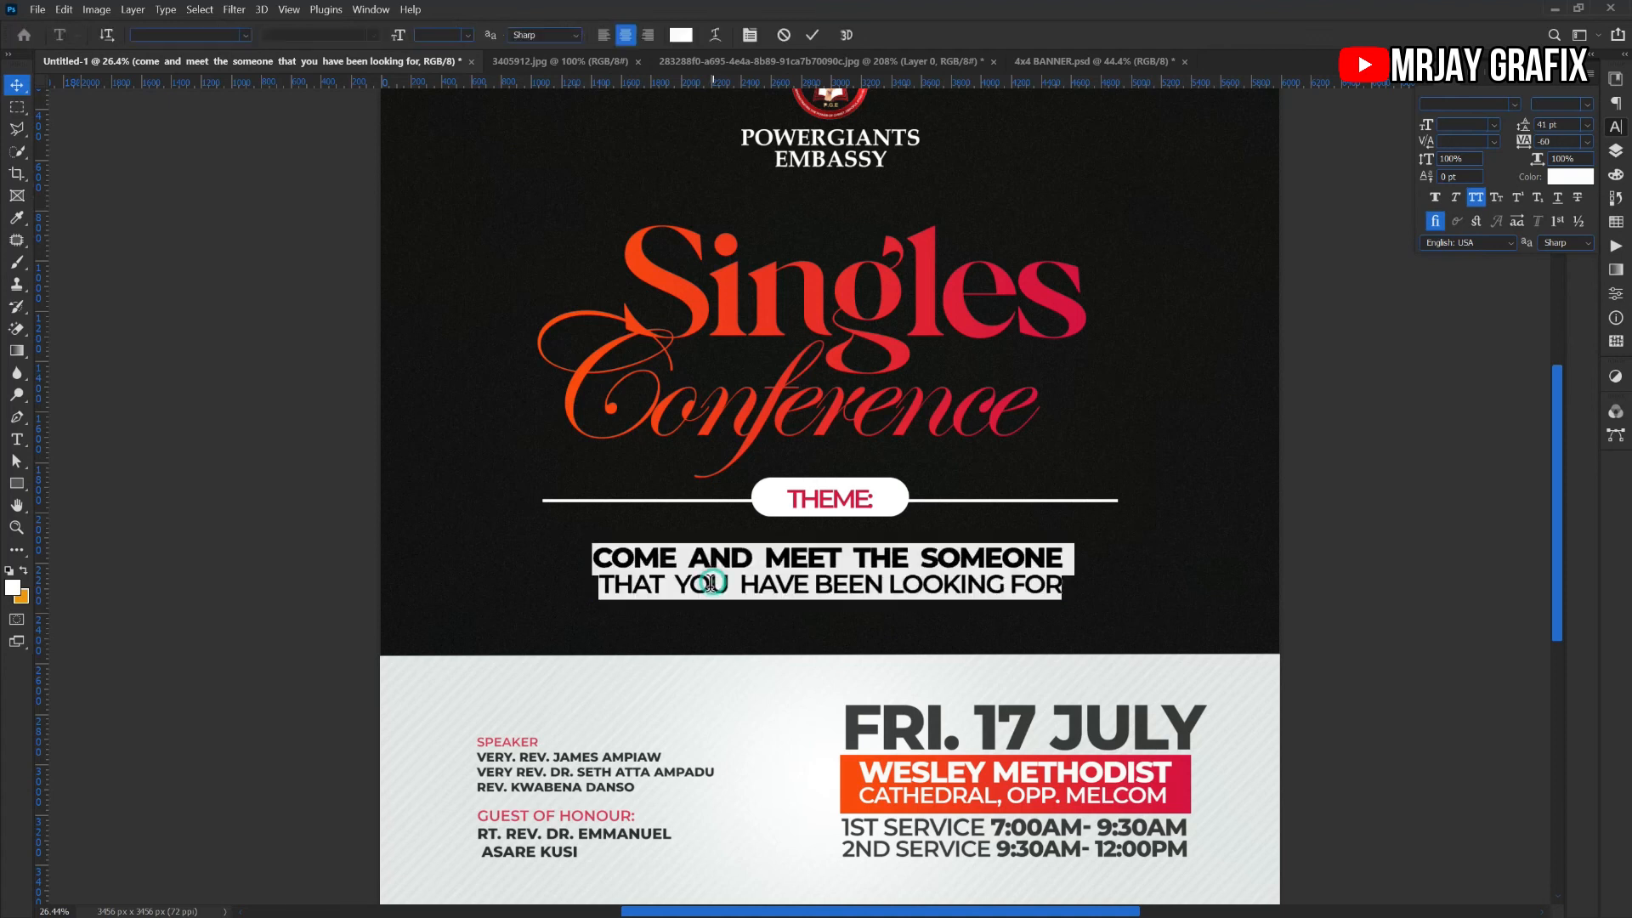
{"action": "left_click", "coordinate": [710, 585]}
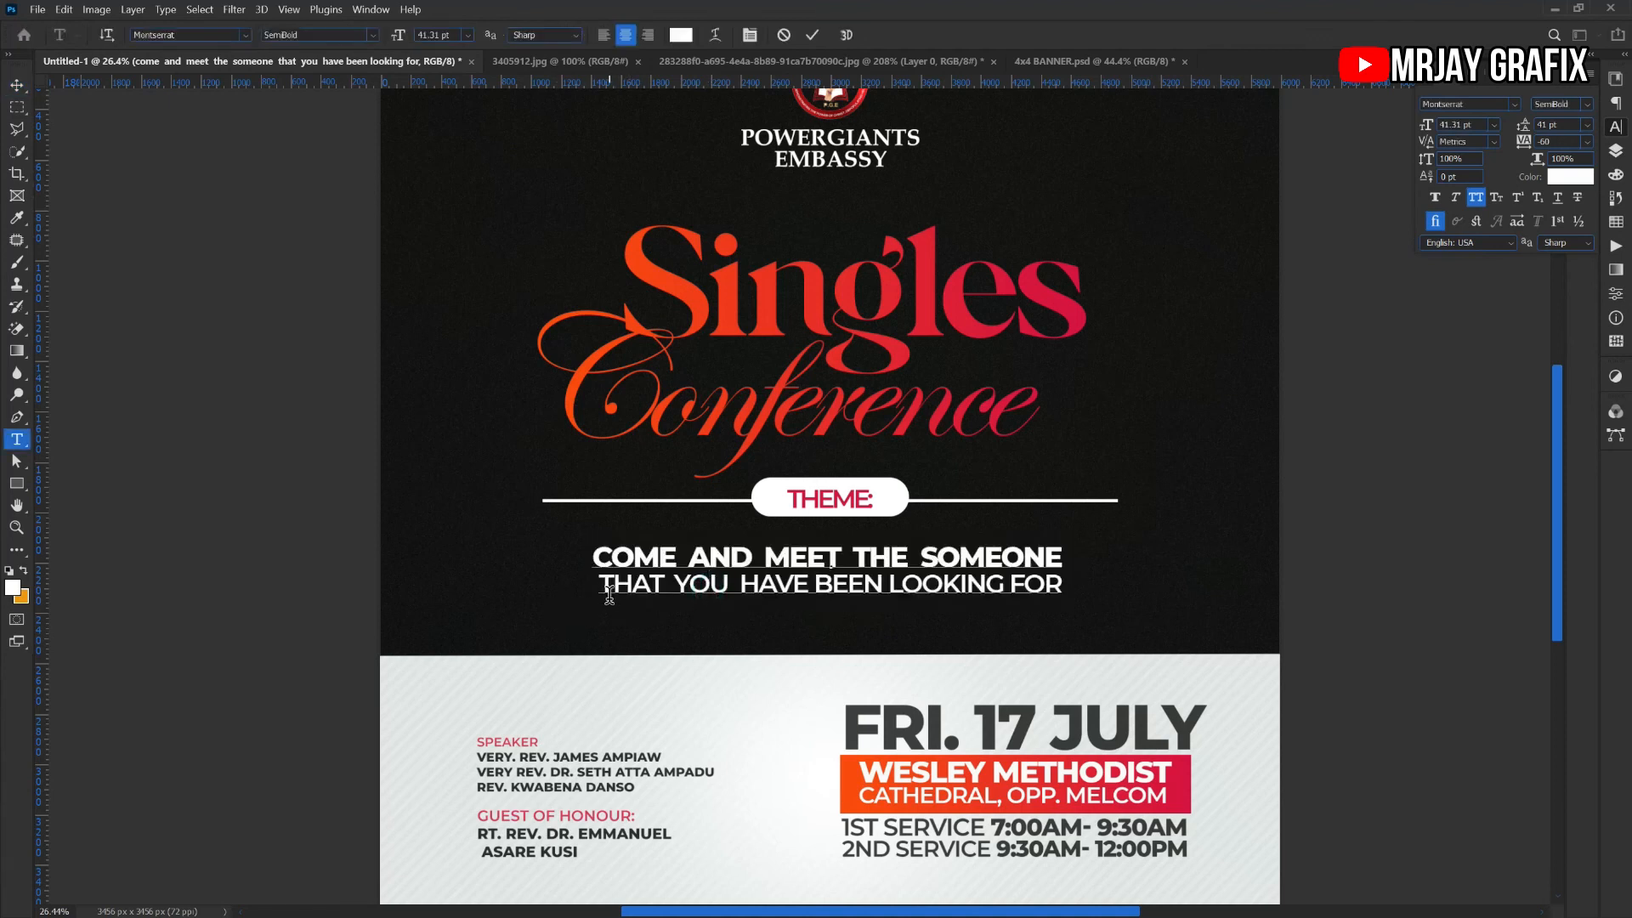
{"action": "left_click_drag", "start_coordinate": [604, 589], "coordinate": [1399, 276]}
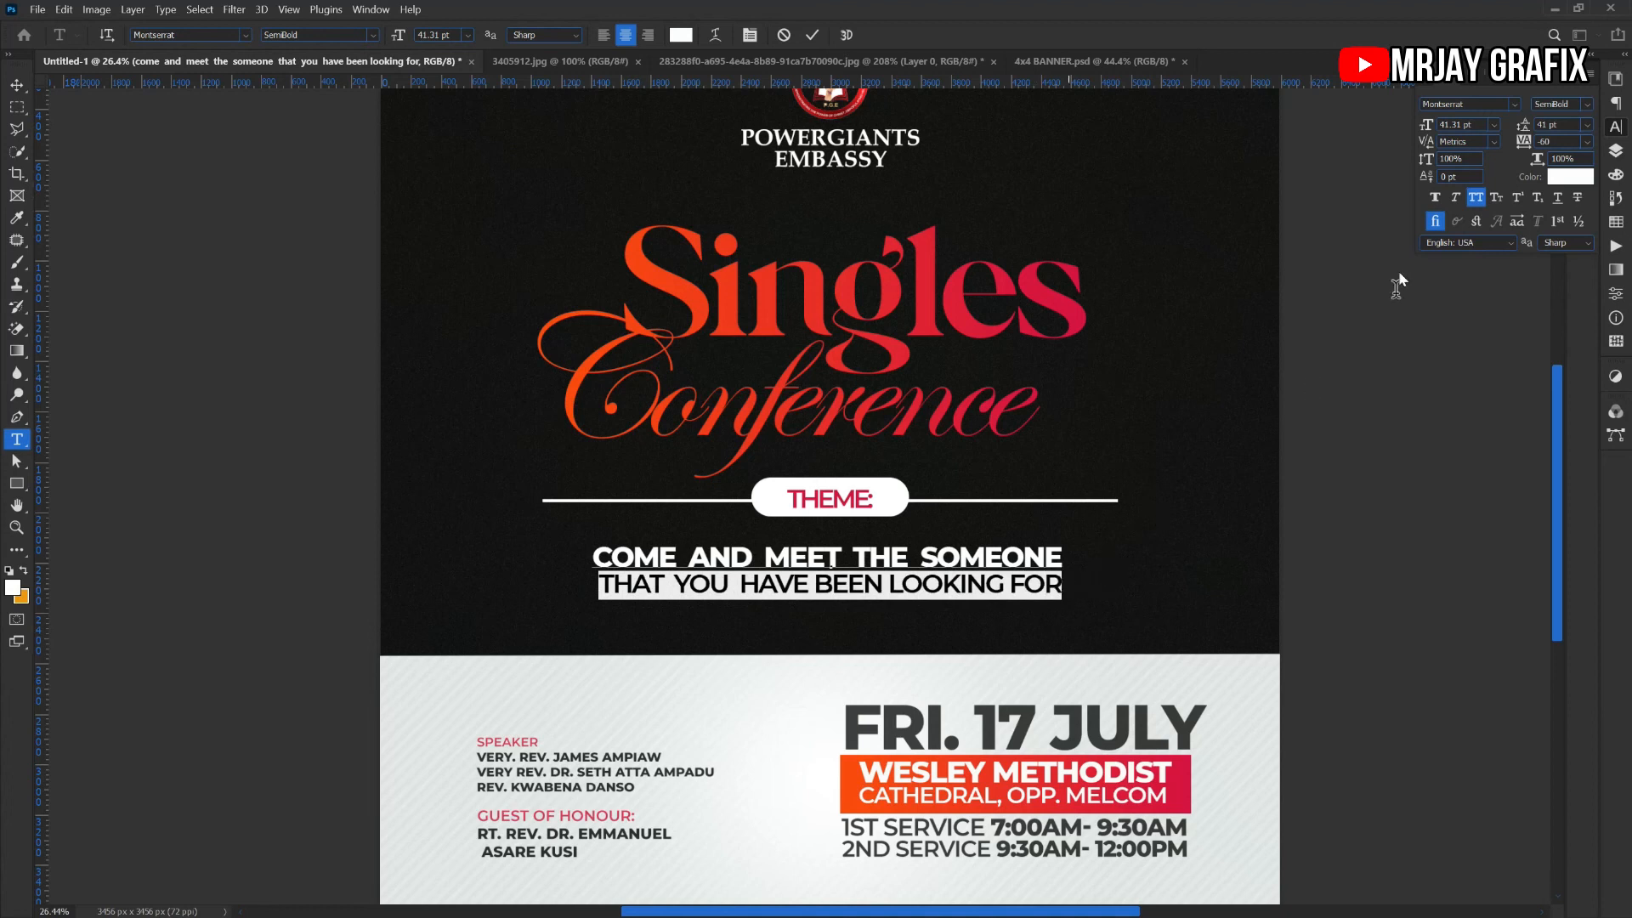
{"action": "left_click", "coordinate": [1566, 178]}
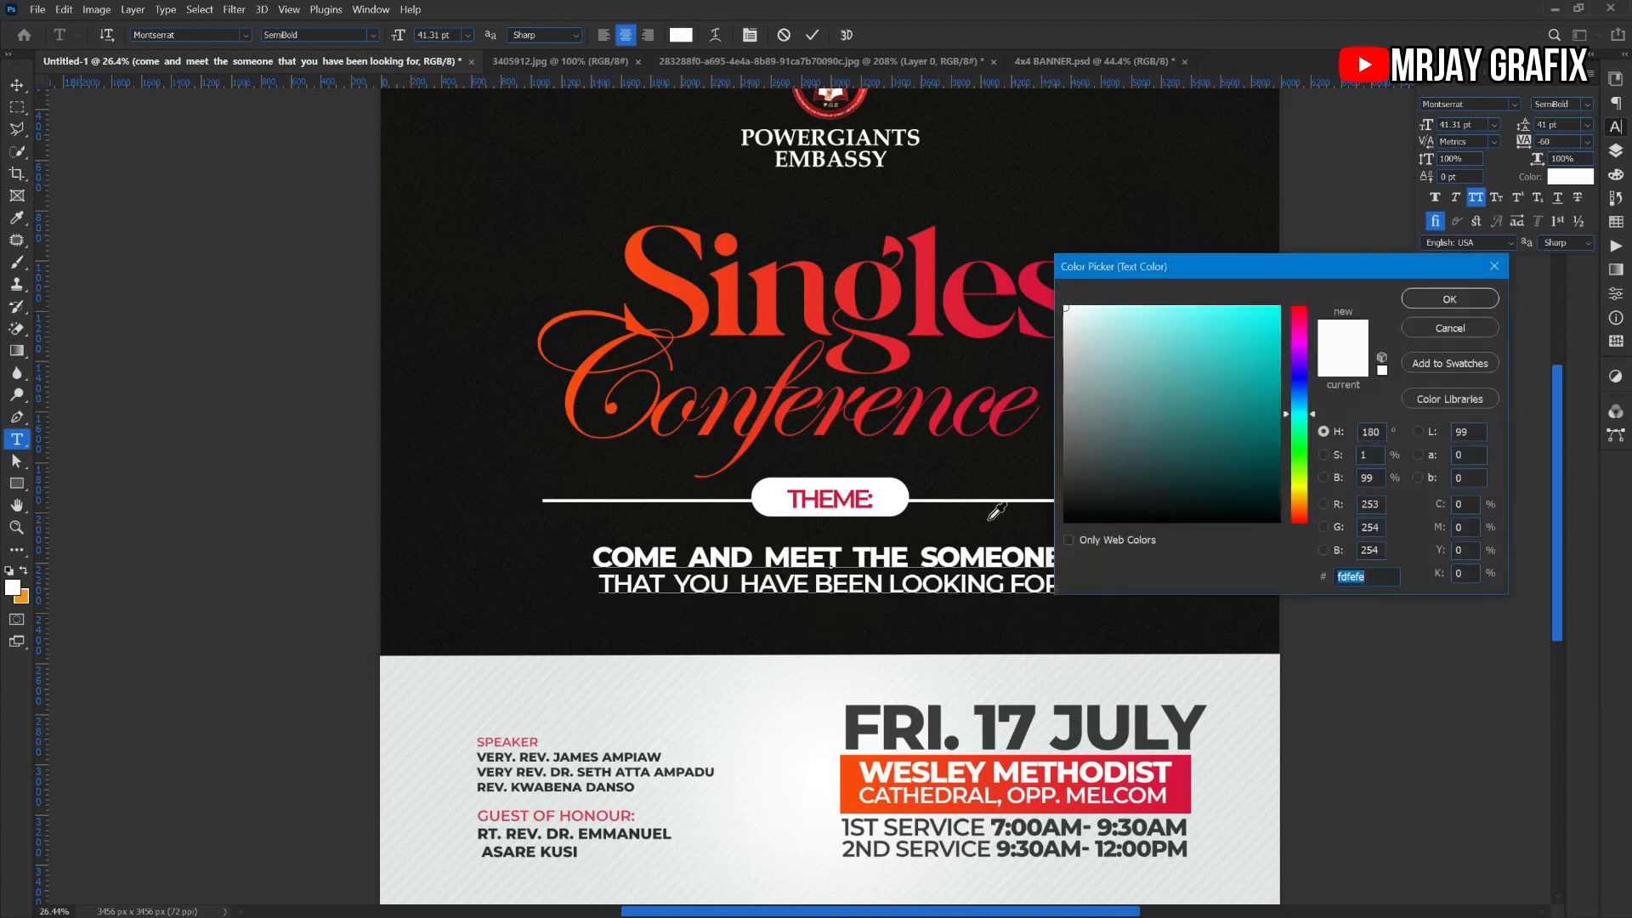
{"action": "left_click", "coordinate": [966, 412]}
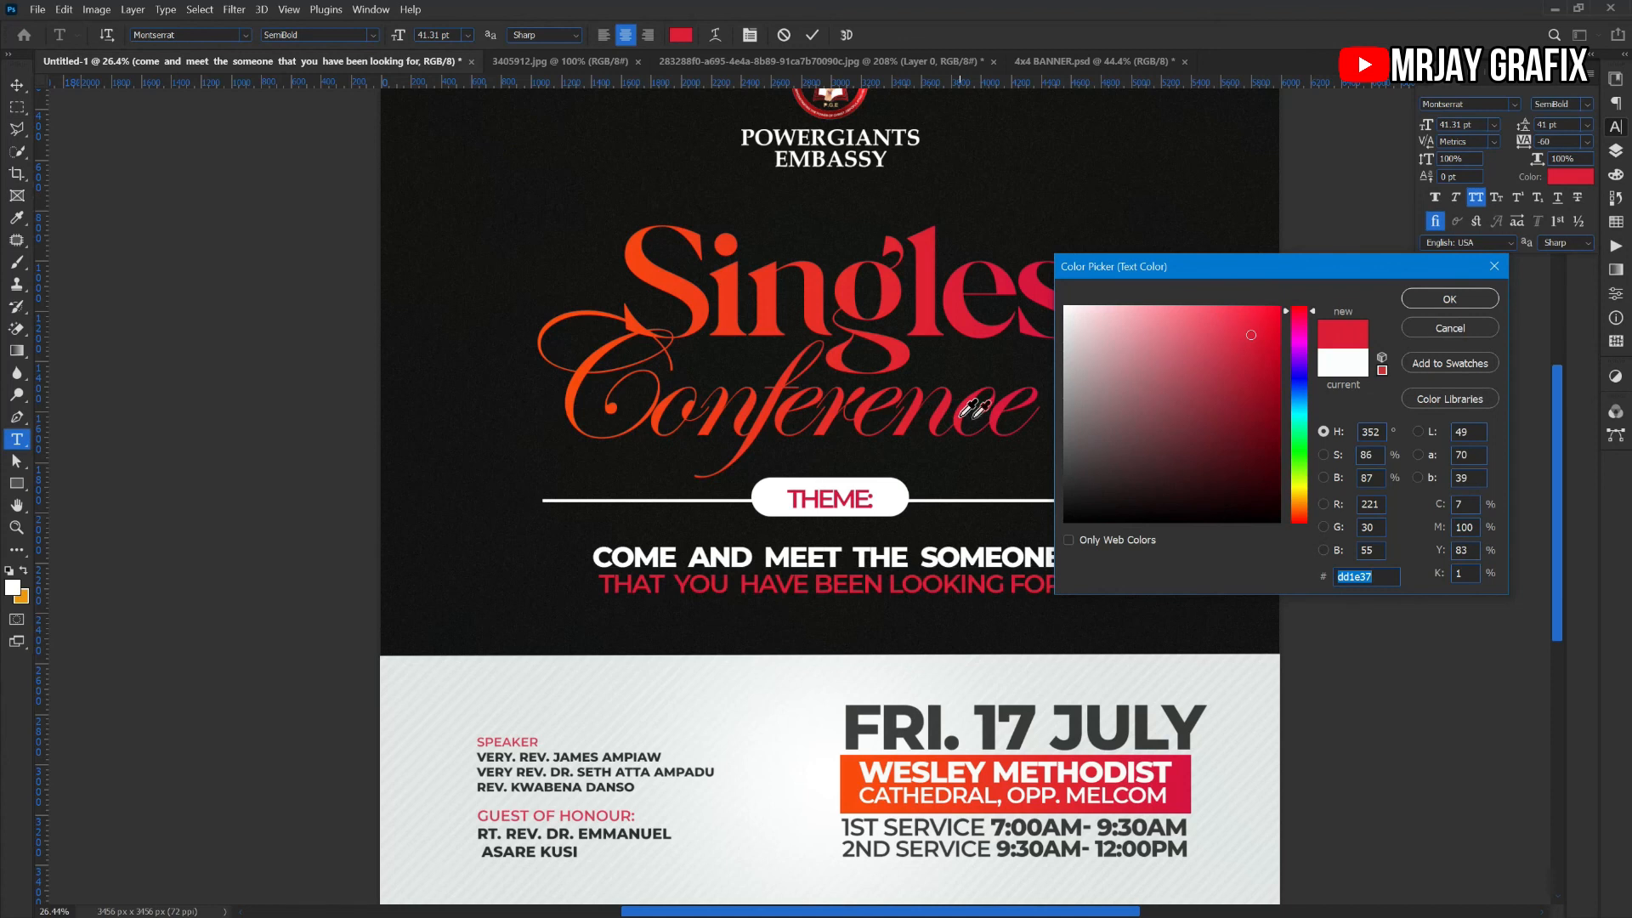
{"action": "left_click", "coordinate": [1457, 306]}
{"action": "left_click", "coordinate": [1375, 463]}
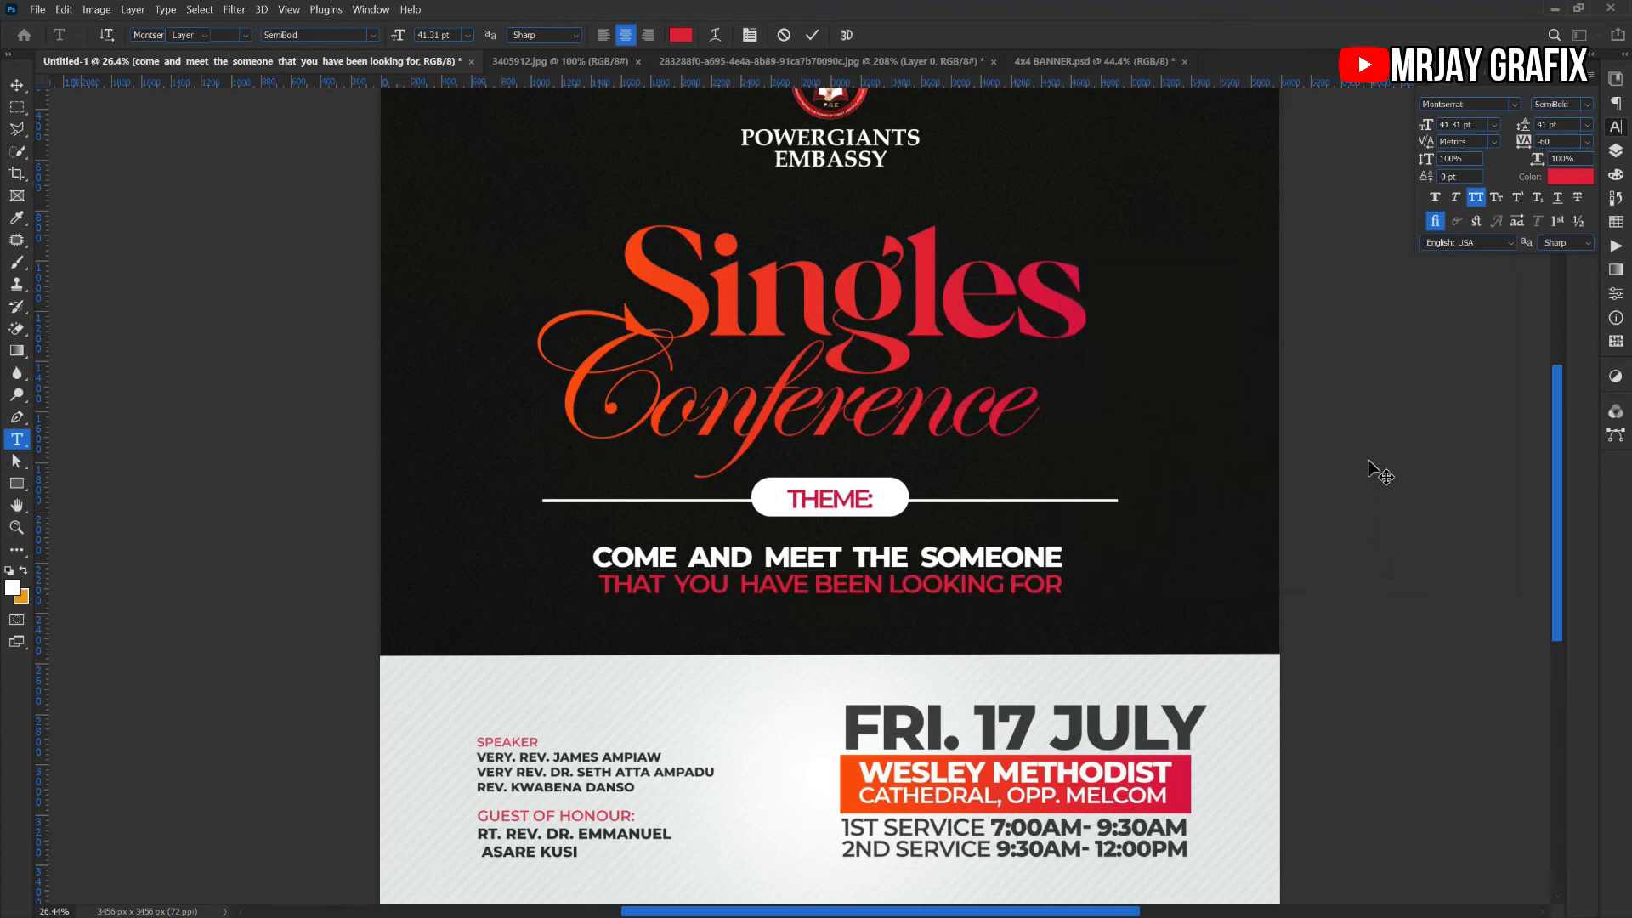
{"action": "key", "text": "v"}
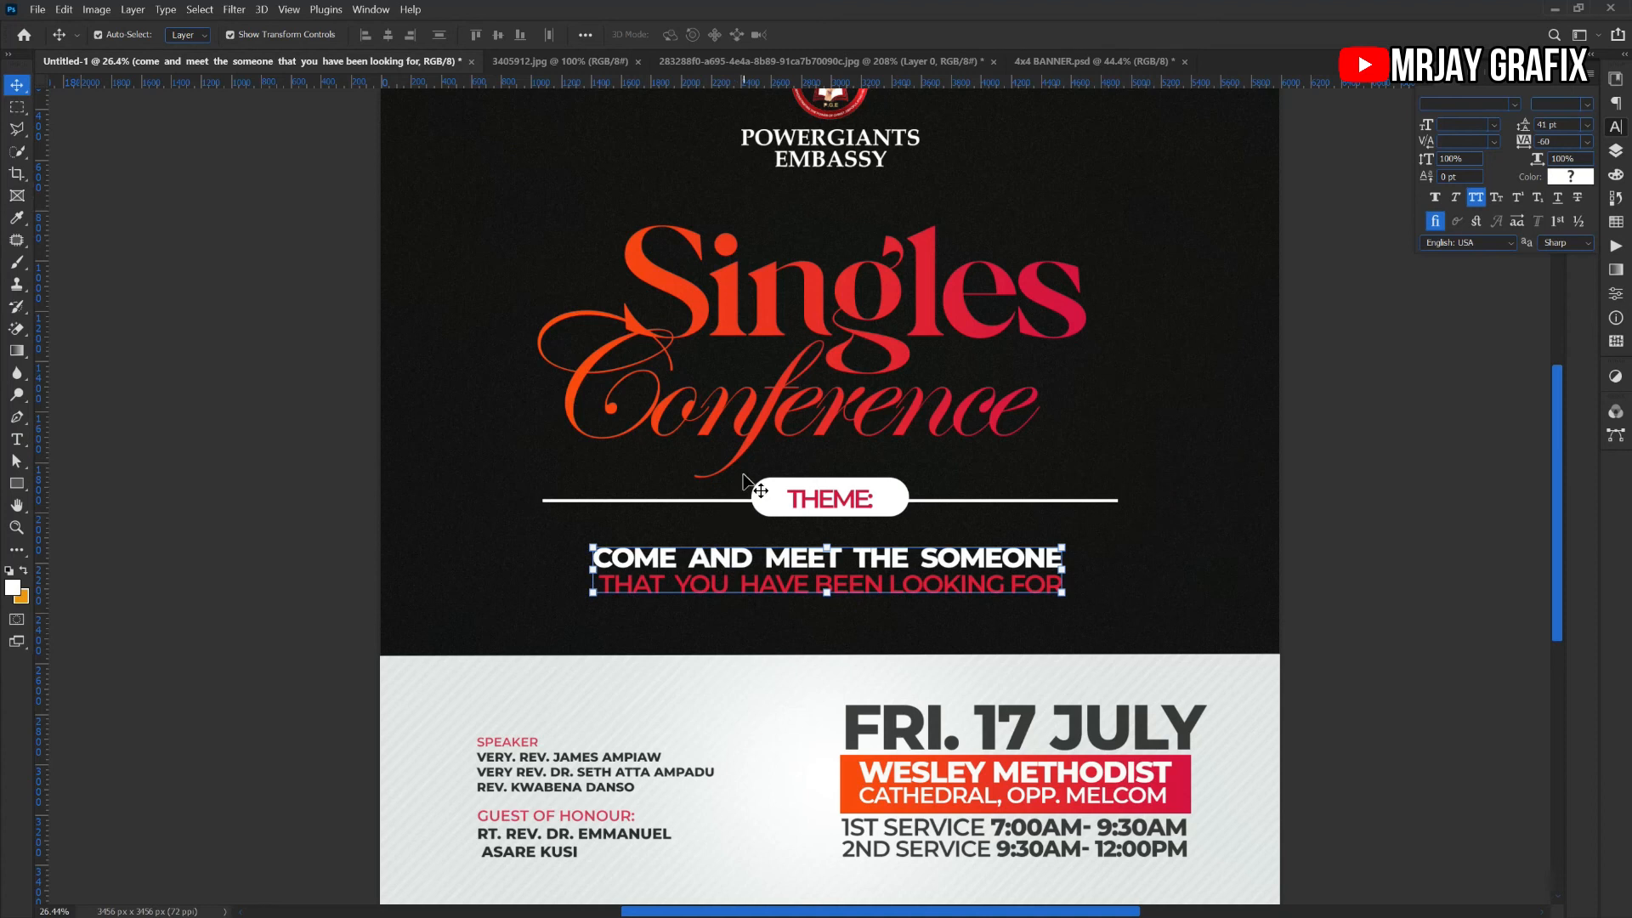
Move the THEME pill, its label and the divider line down together, closer to the two-line theme text
{"action": "left_click", "coordinate": [748, 499]}
{"action": "left_click", "coordinate": [225, 536]}
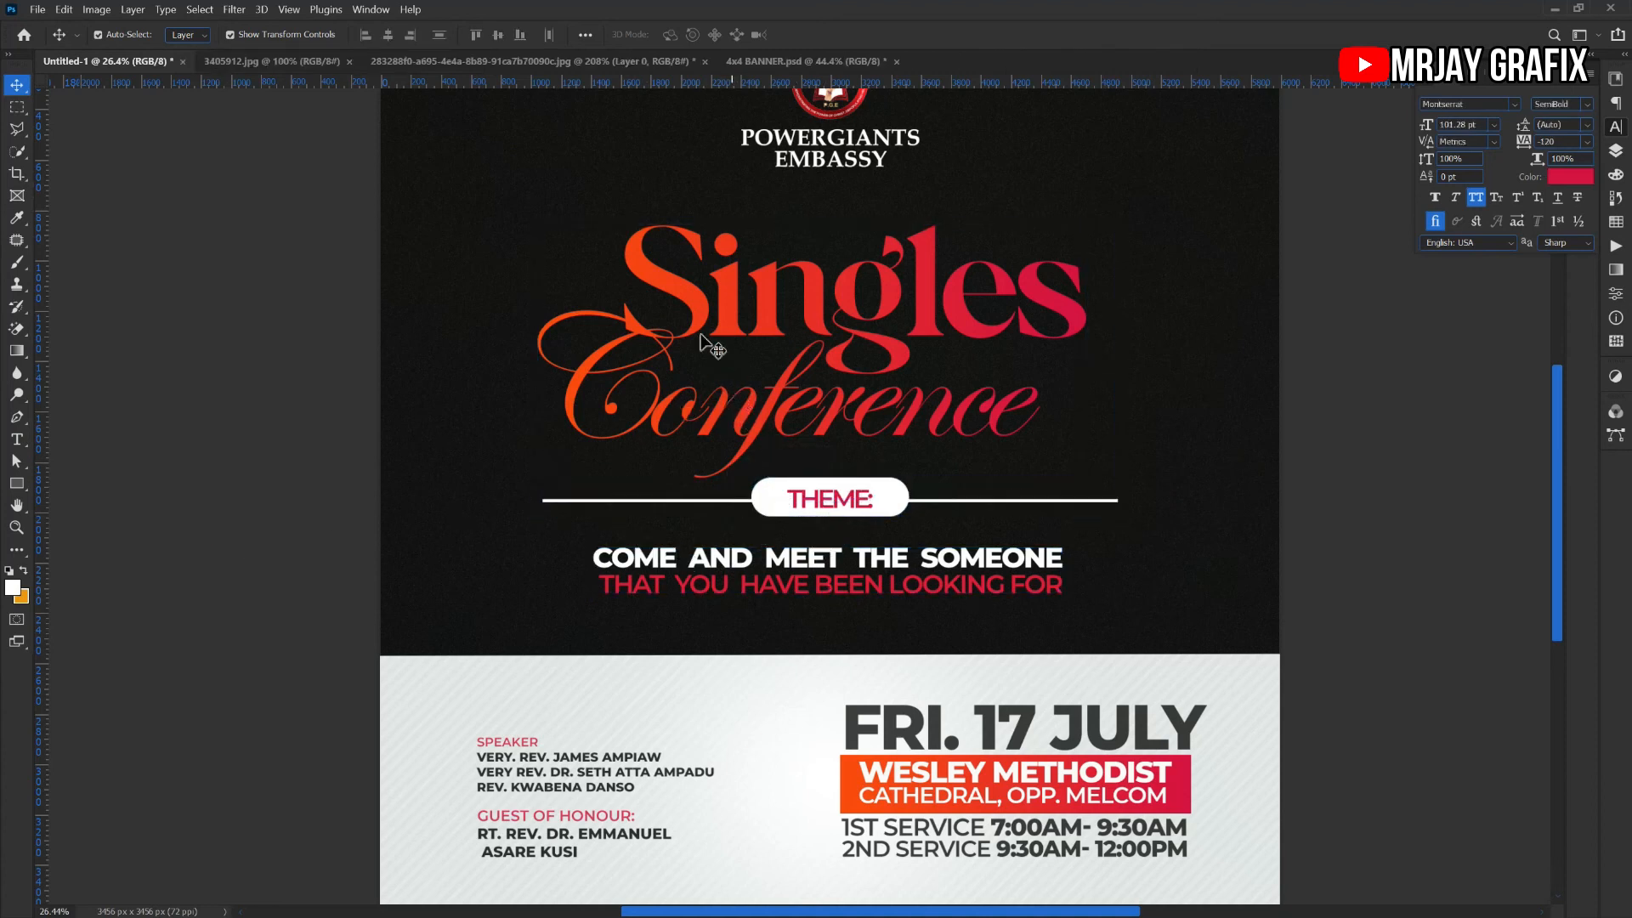
{"action": "left_click", "coordinate": [728, 325]}
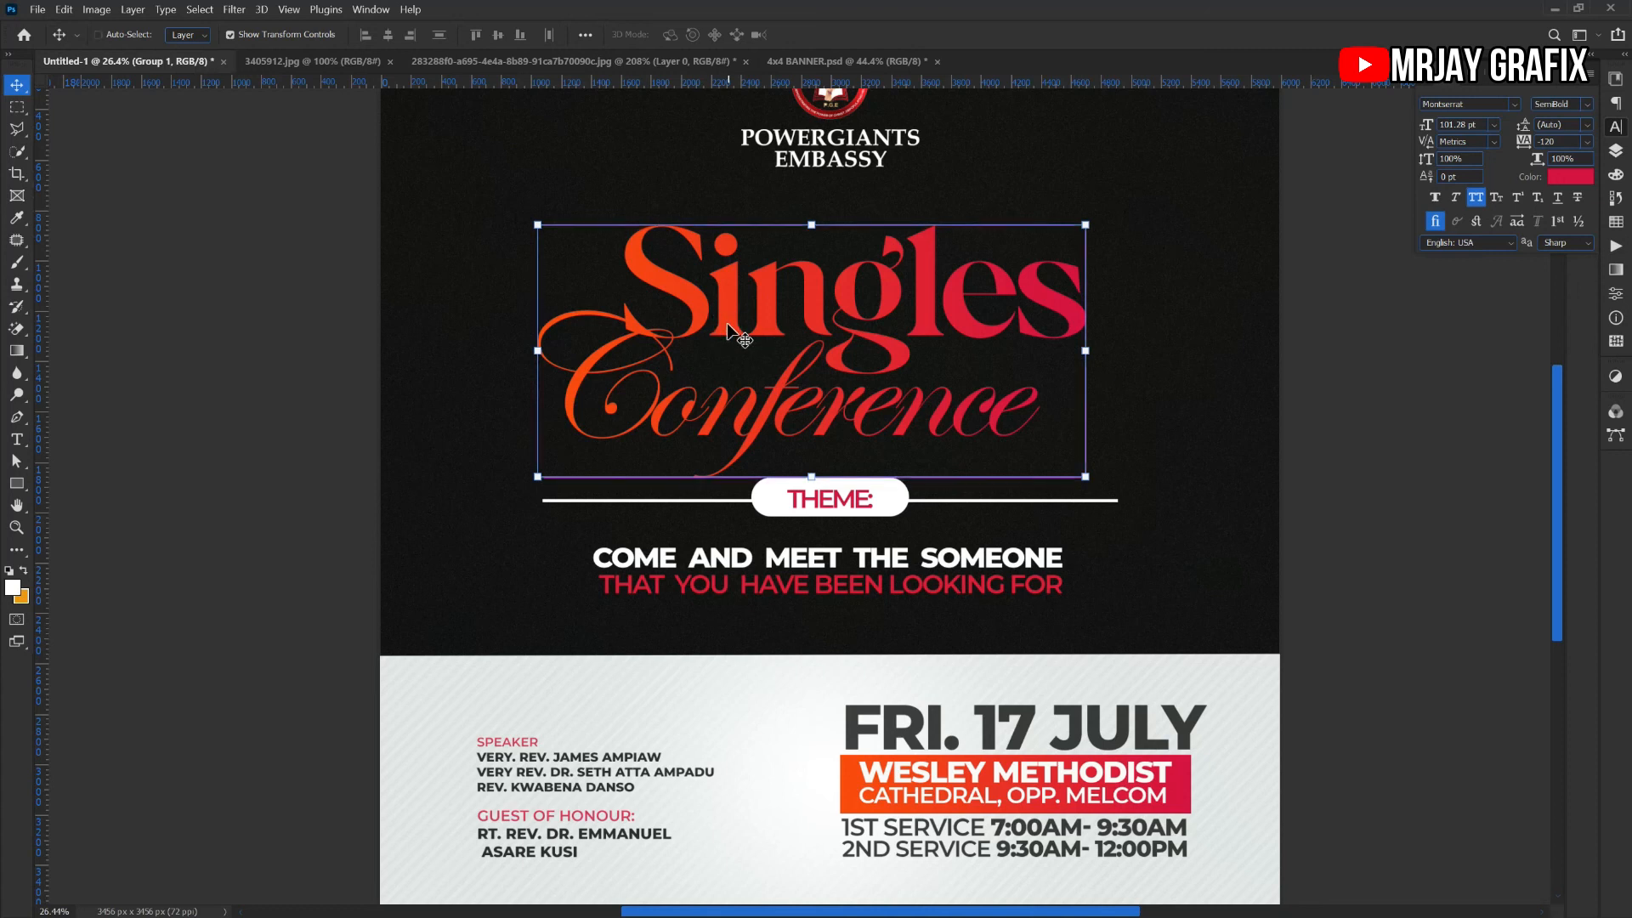
{"action": "key", "text": "ctrl+h"}
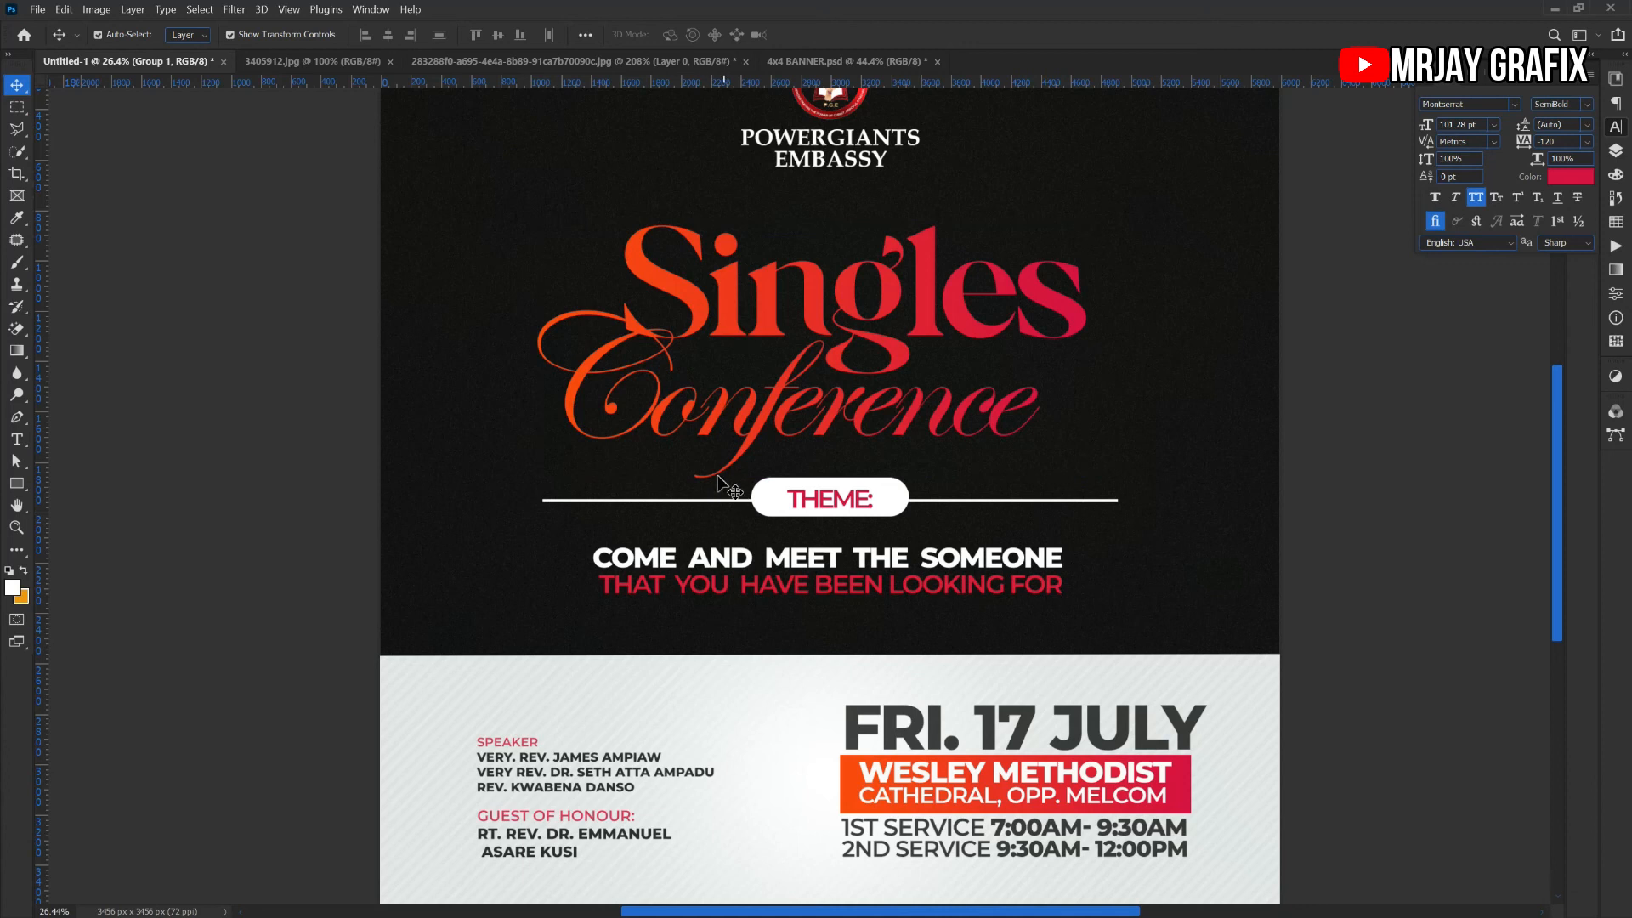
{"action": "left_click", "coordinate": [782, 489]}
{"action": "left_click_drag", "start_coordinate": [818, 503], "coordinate": [830, 519]}
{"action": "left_click", "coordinate": [729, 629]}
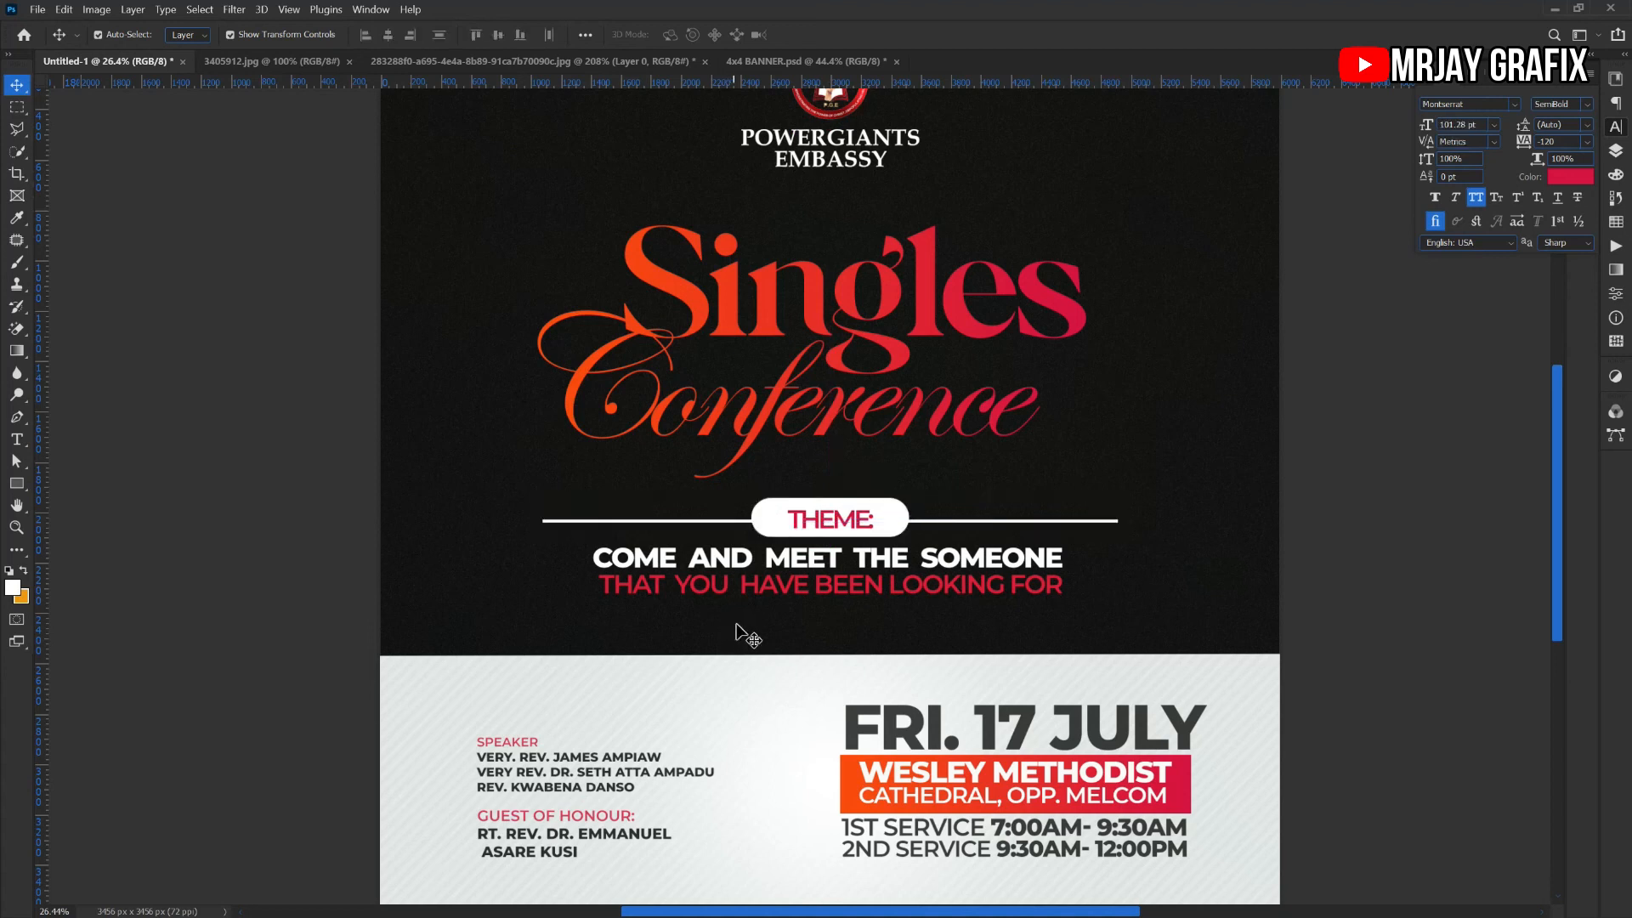
Add a vertical guide at position 50 to mark the centre of the flyer
{"action": "left_click", "coordinate": [289, 10]}
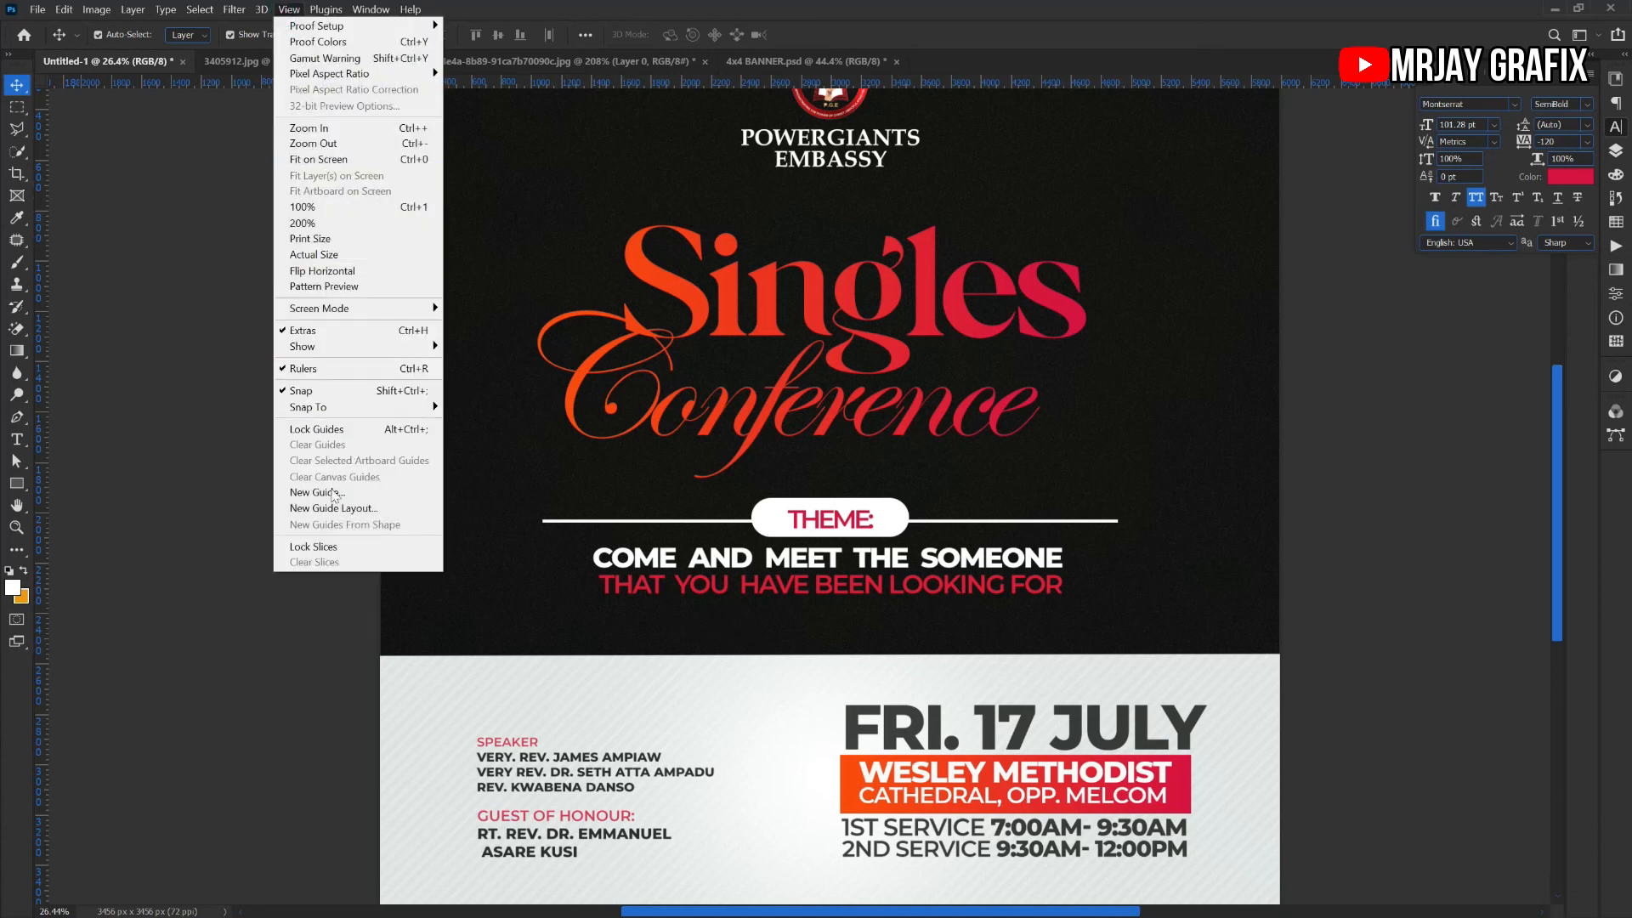
{"action": "left_click", "coordinate": [327, 492]}
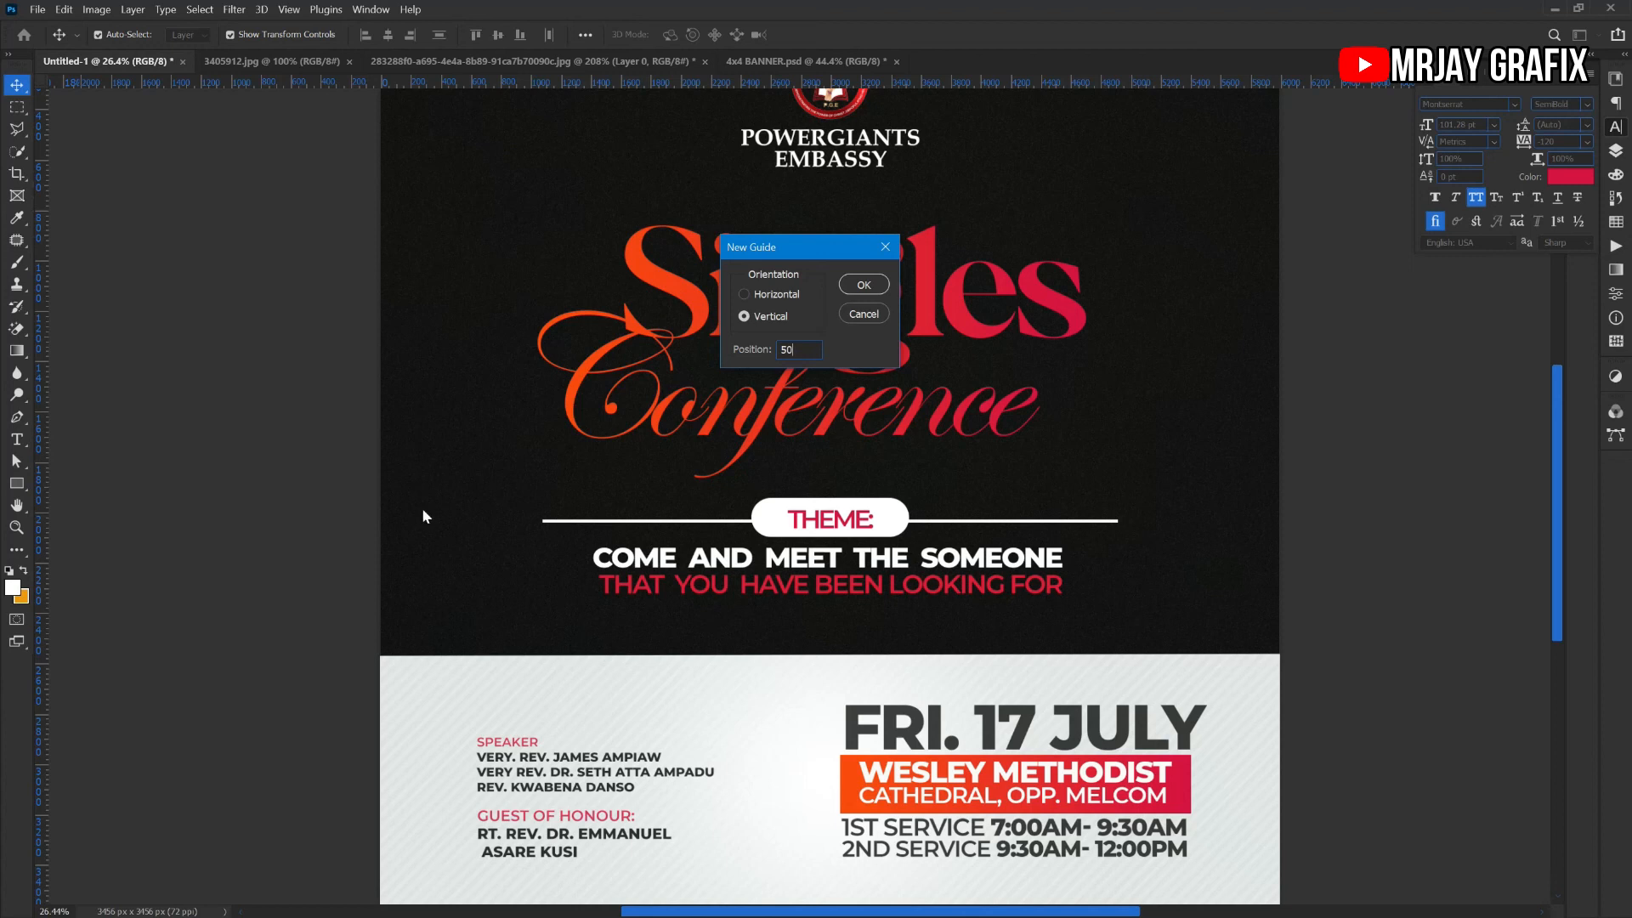
{"action": "key", "text": "Return"}
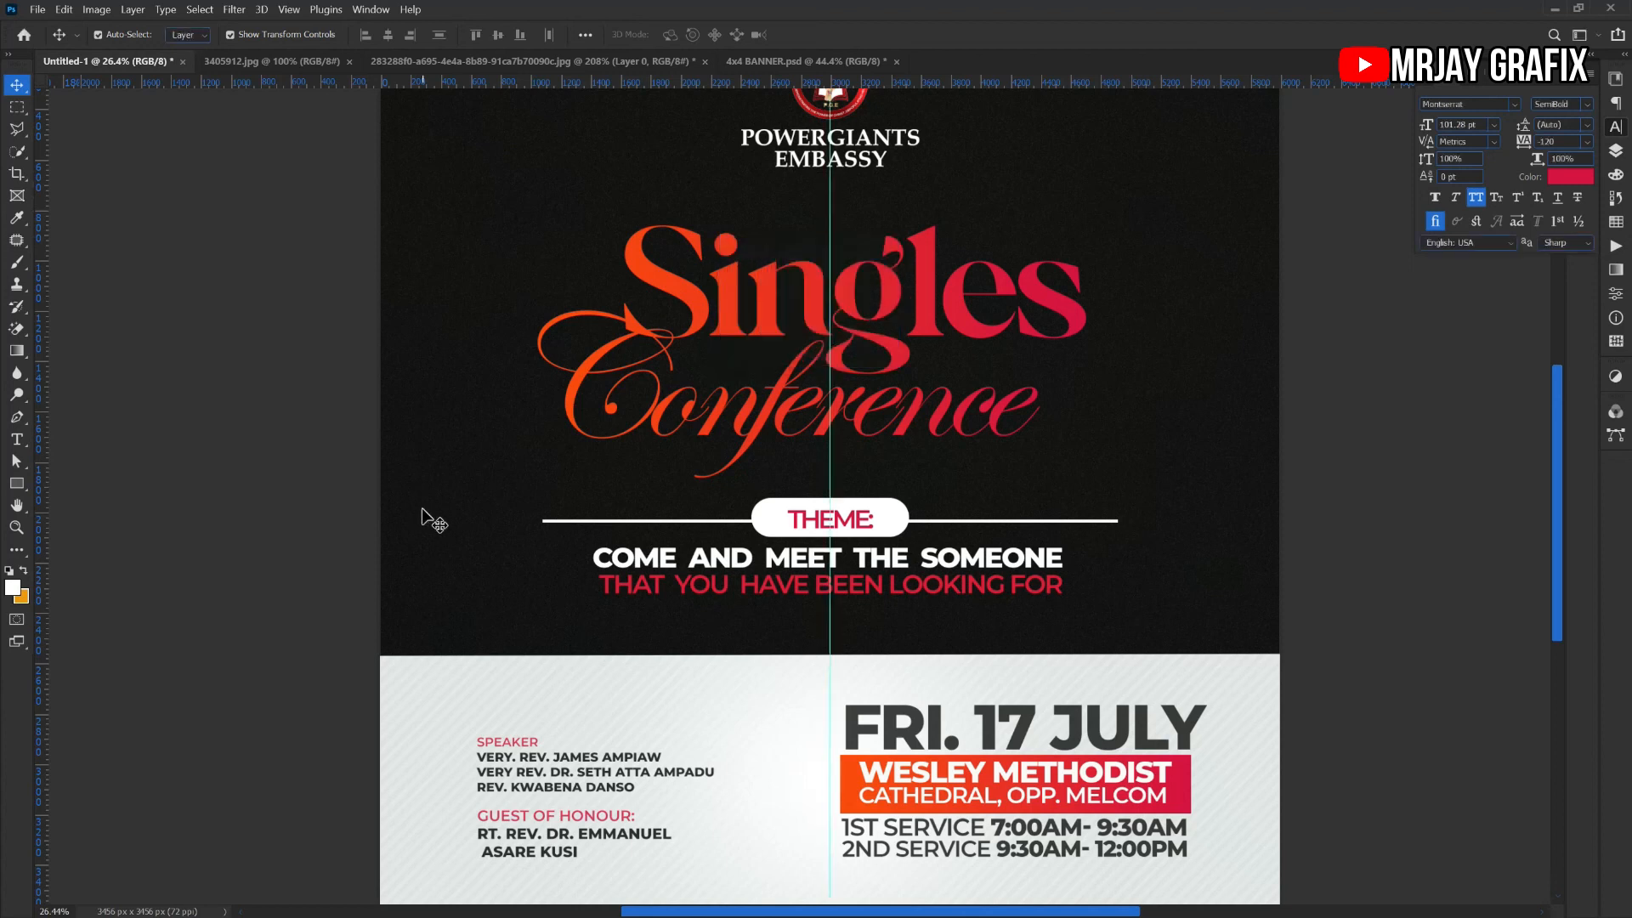
Nudge the two-line theme text right until it is centred on the vertical guide
{"action": "left_click", "coordinate": [767, 565]}
{"action": "key", "text": "Right"}
{"action": "key", "text": "Right"}
{"action": "key", "text": "Right"}
{"action": "key", "text": "Right"}
{"action": "key", "text": "Right"}
{"action": "key", "text": "Right"}
{"action": "key", "text": "Right"}
{"action": "key", "text": "Right"}
{"action": "key", "text": "Right"}
{"action": "key", "text": "Right"}
{"action": "key", "text": "Right"}
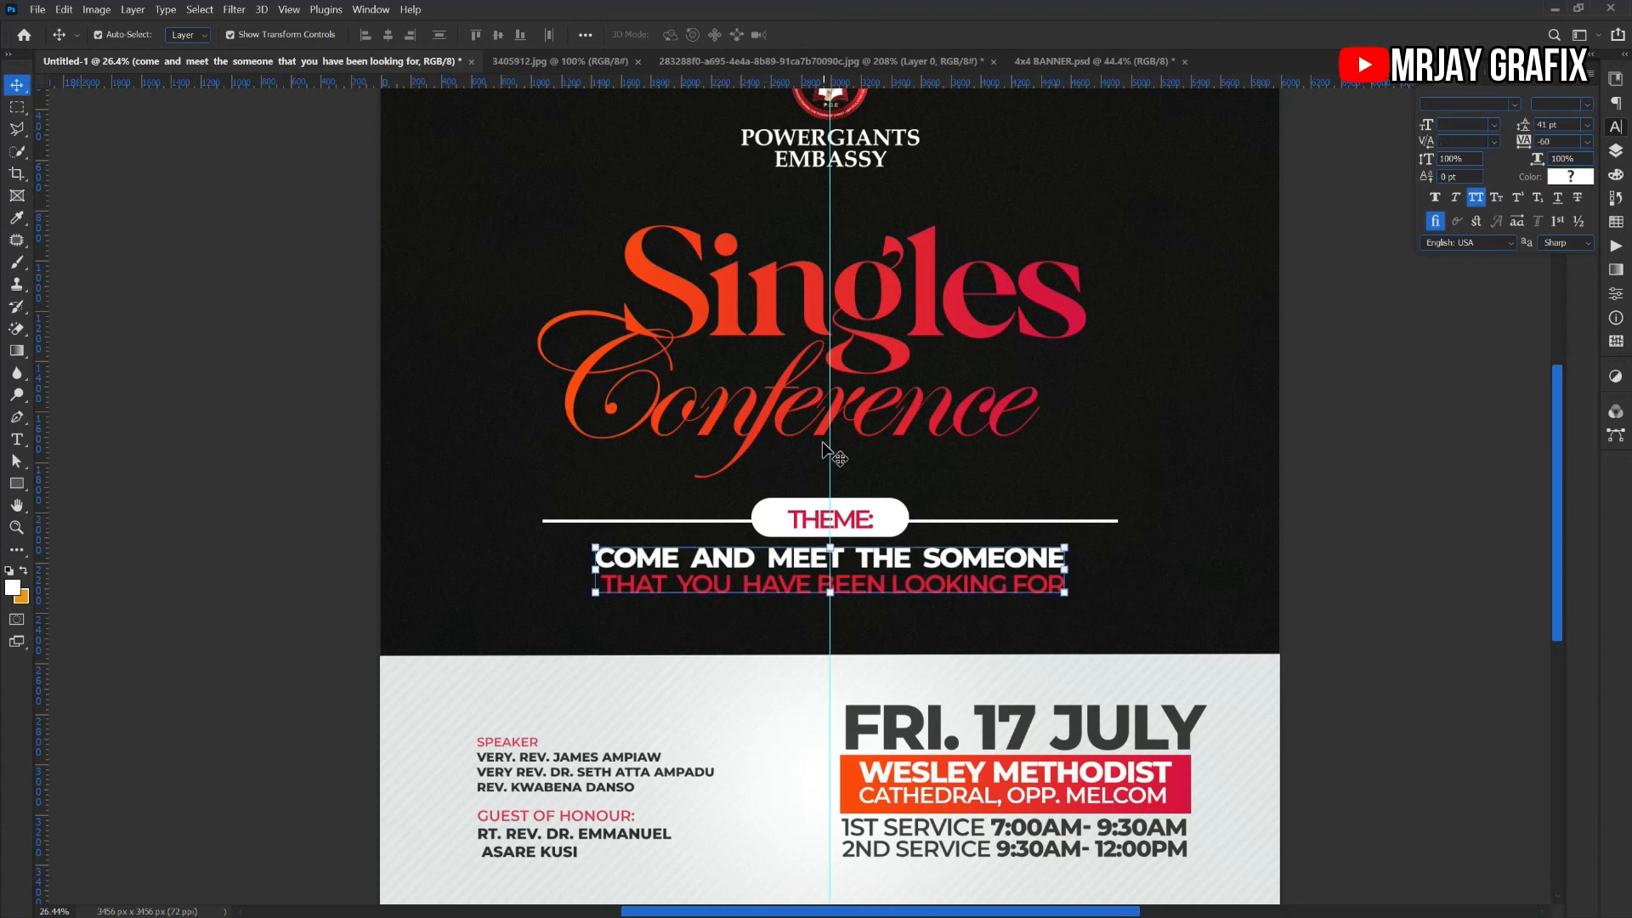
{"action": "left_click", "coordinate": [799, 523]}
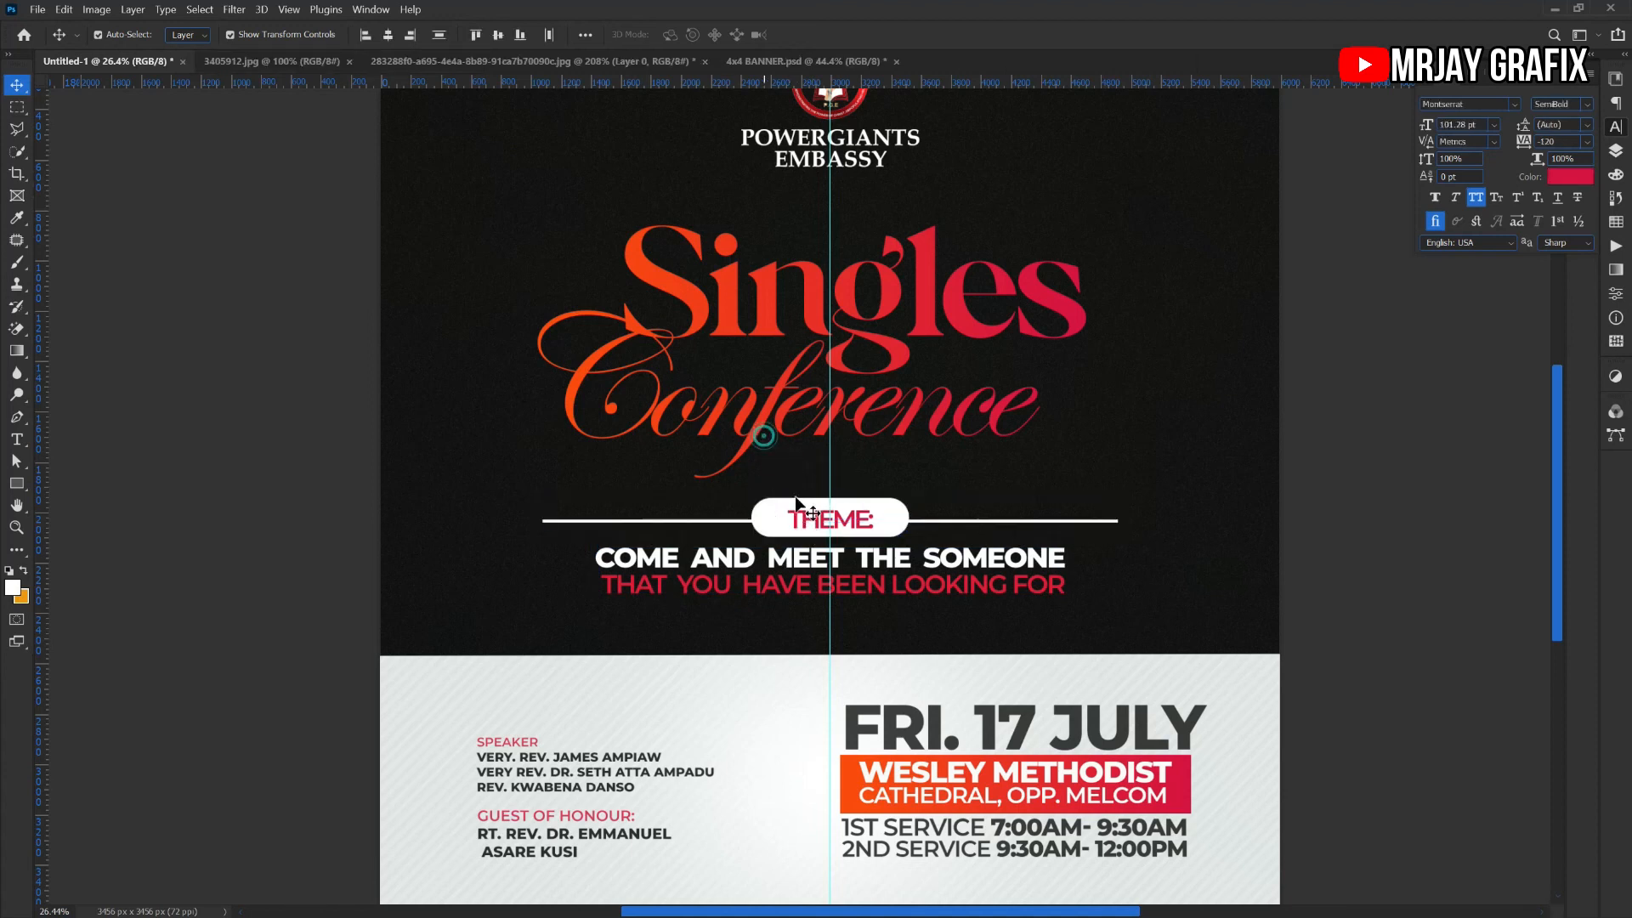
{"action": "left_click", "coordinate": [789, 510]}
{"action": "left_click", "coordinate": [805, 525]}
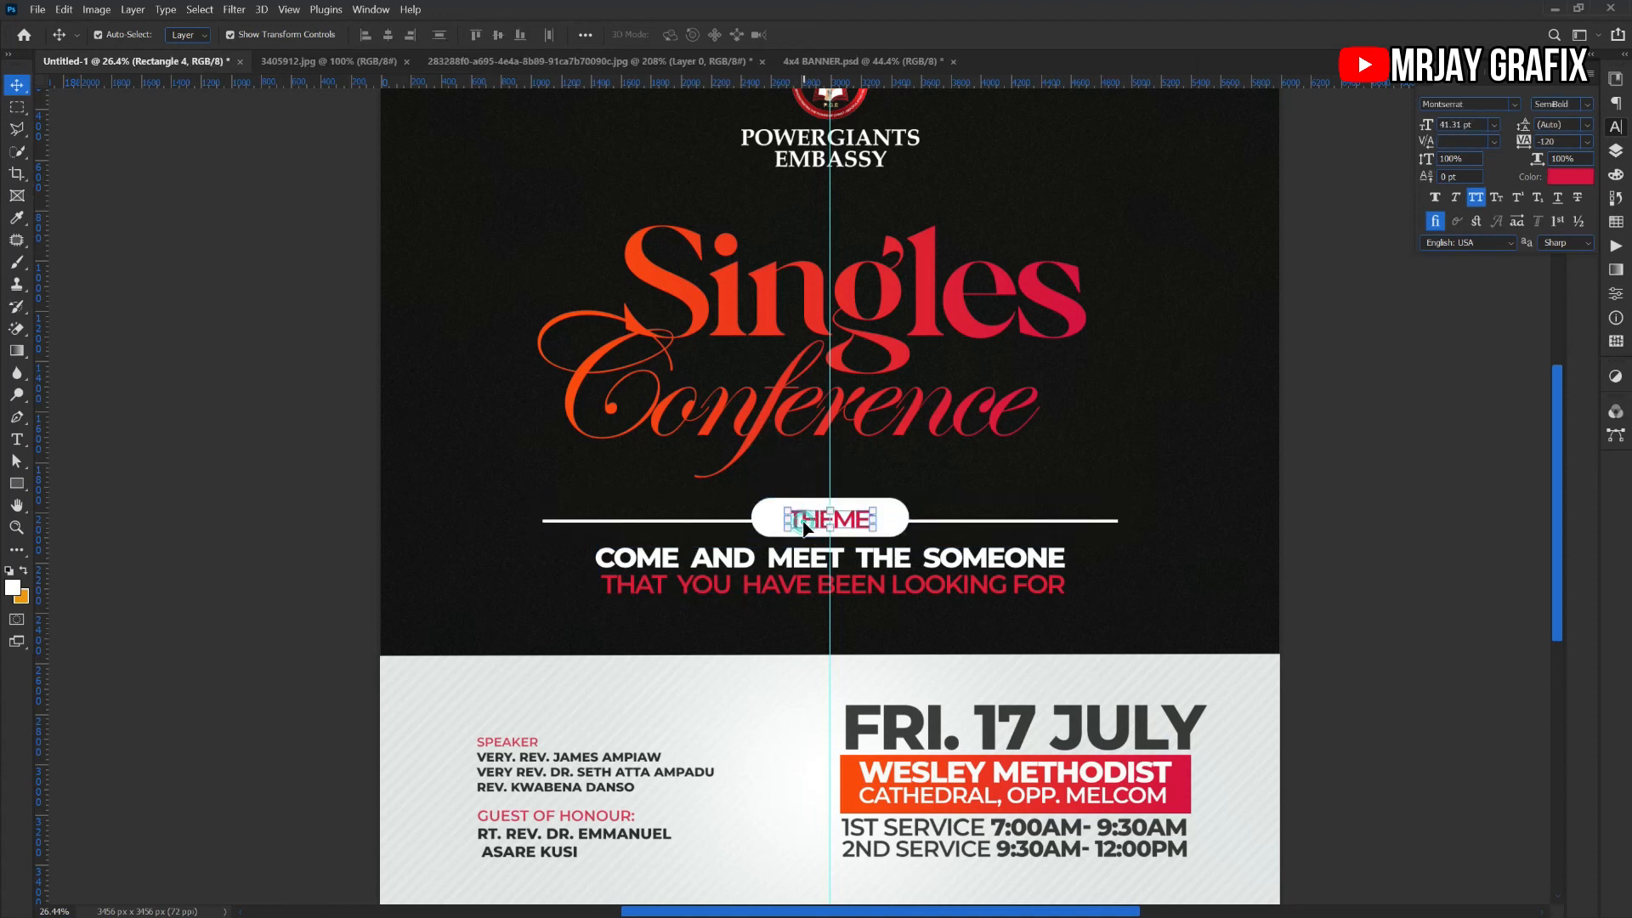
Shorten the divider line behind the THEME pill at both ends to match the width of COME AND MEET THE SOMEONE
{"action": "left_click", "coordinate": [612, 521]}
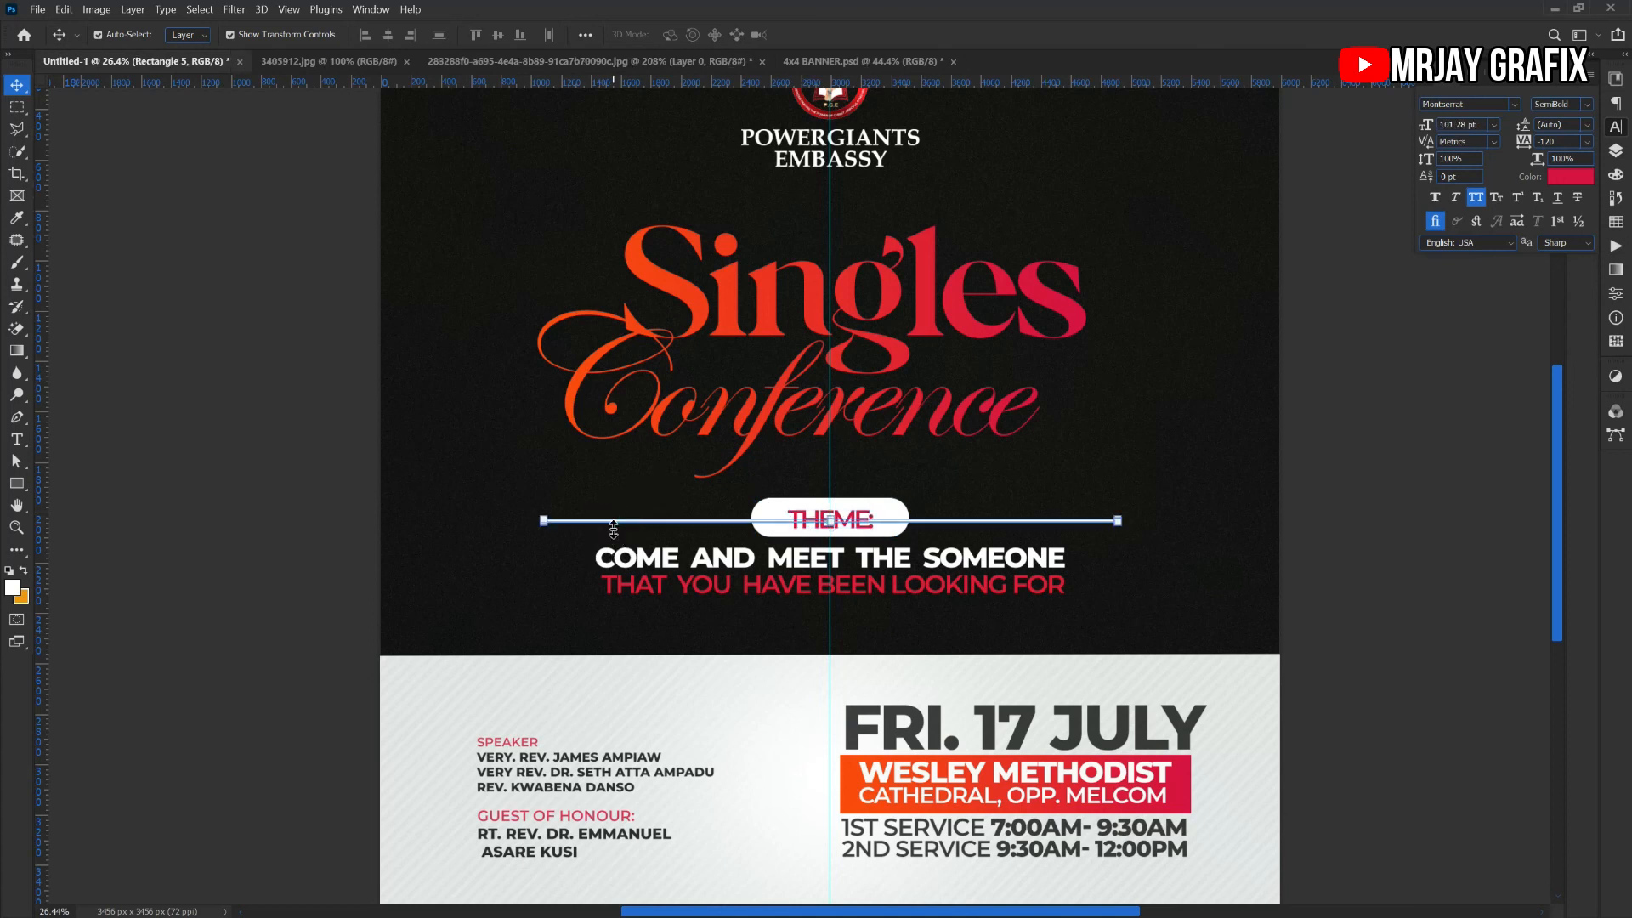
{"action": "scroll", "coordinate": [583, 627], "scroll_direction": "up", "scroll_amount": 6}
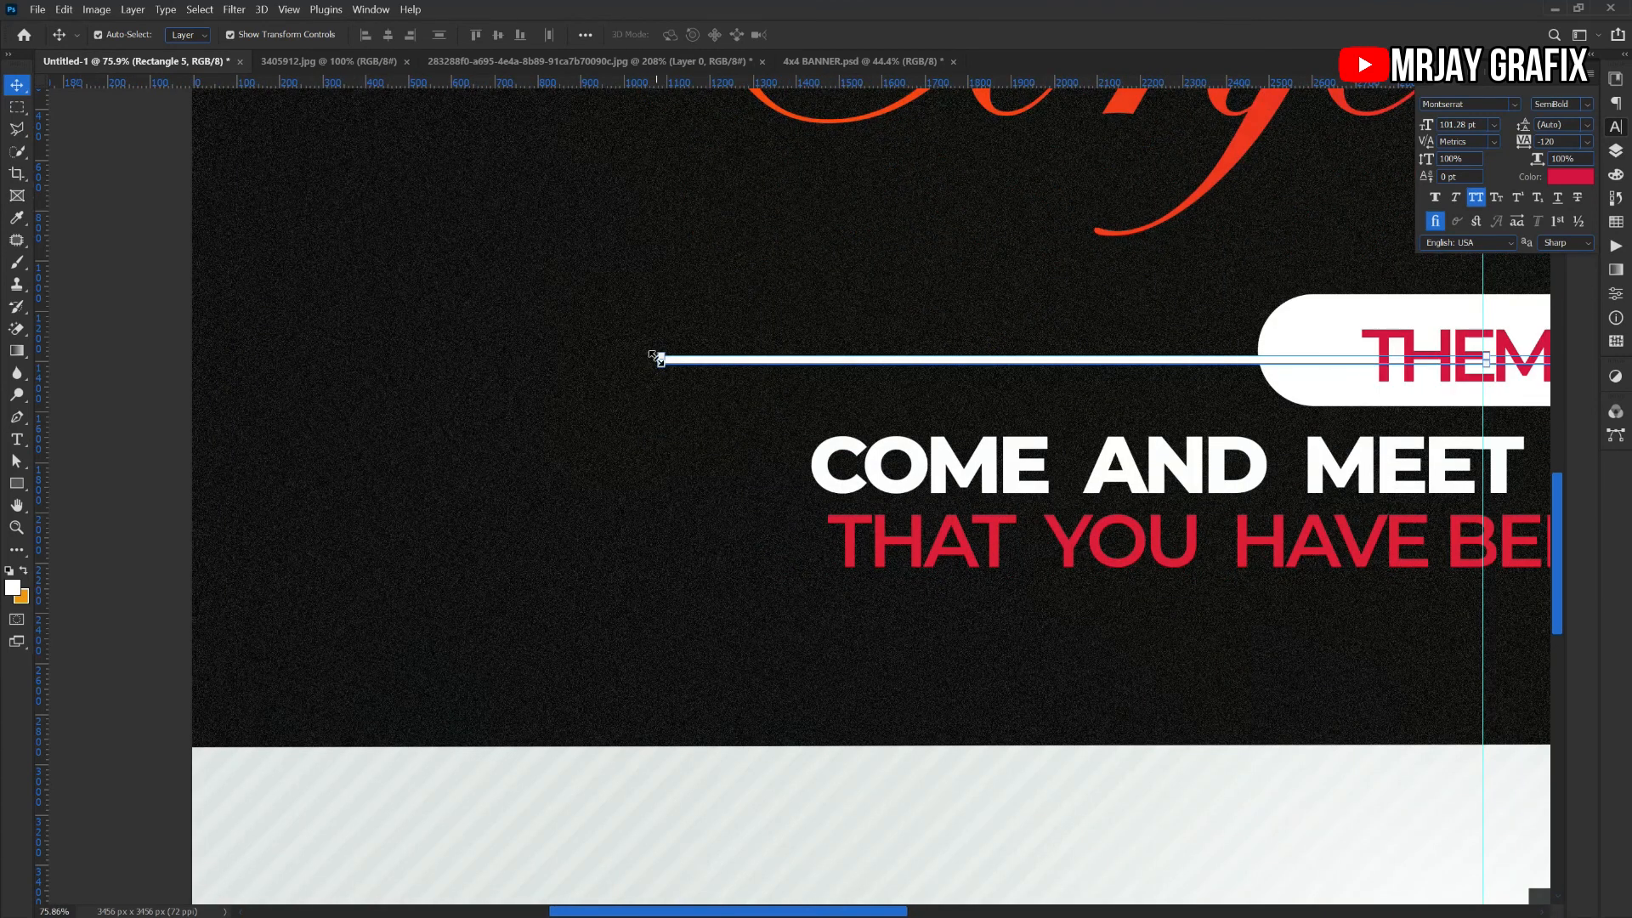
{"action": "left_click_drag", "start_coordinate": [655, 361], "coordinate": [828, 344]}
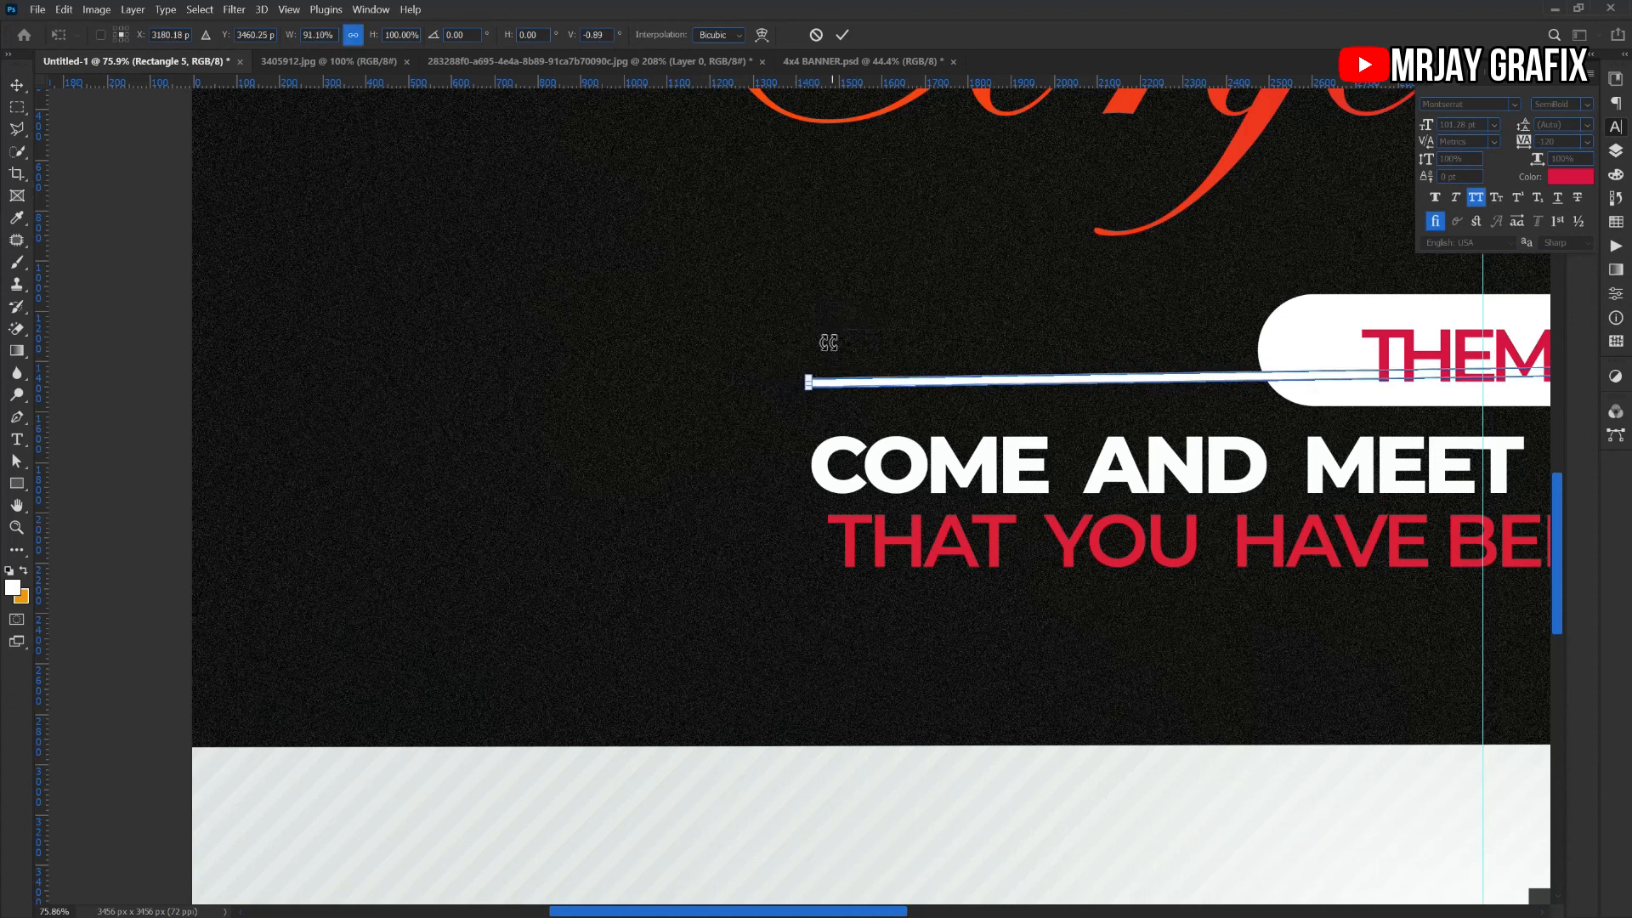
{"action": "left_click", "coordinate": [814, 35]}
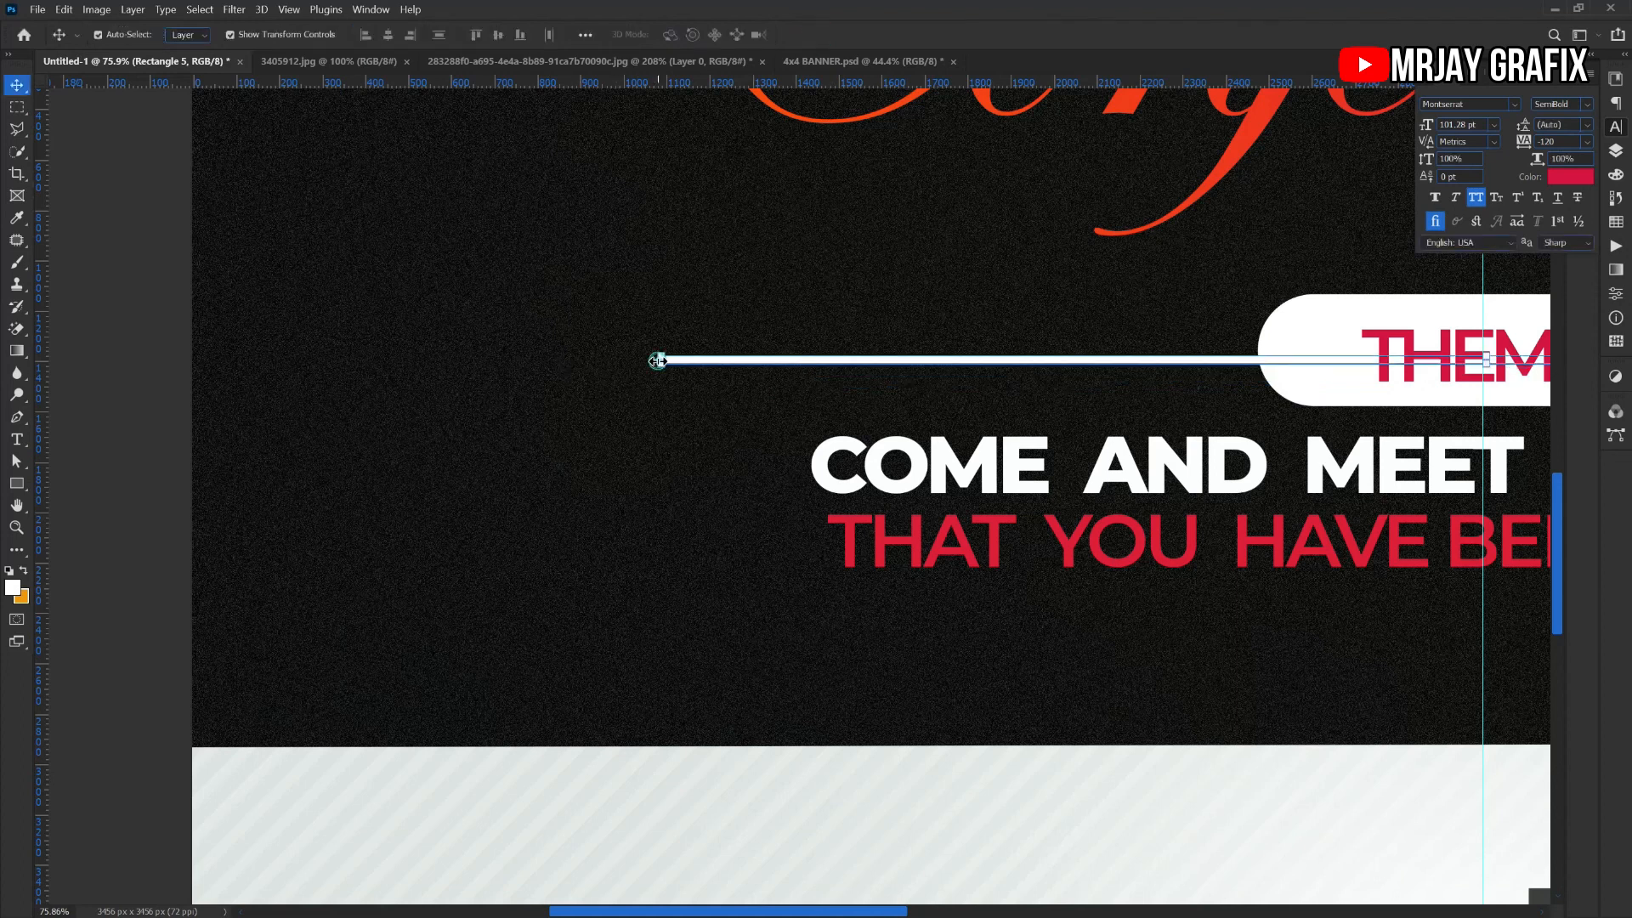
{"action": "left_click_drag", "start_coordinate": [657, 361], "coordinate": [808, 357]}
{"action": "scroll", "coordinate": [594, 460], "scroll_direction": "down", "scroll_amount": 3}
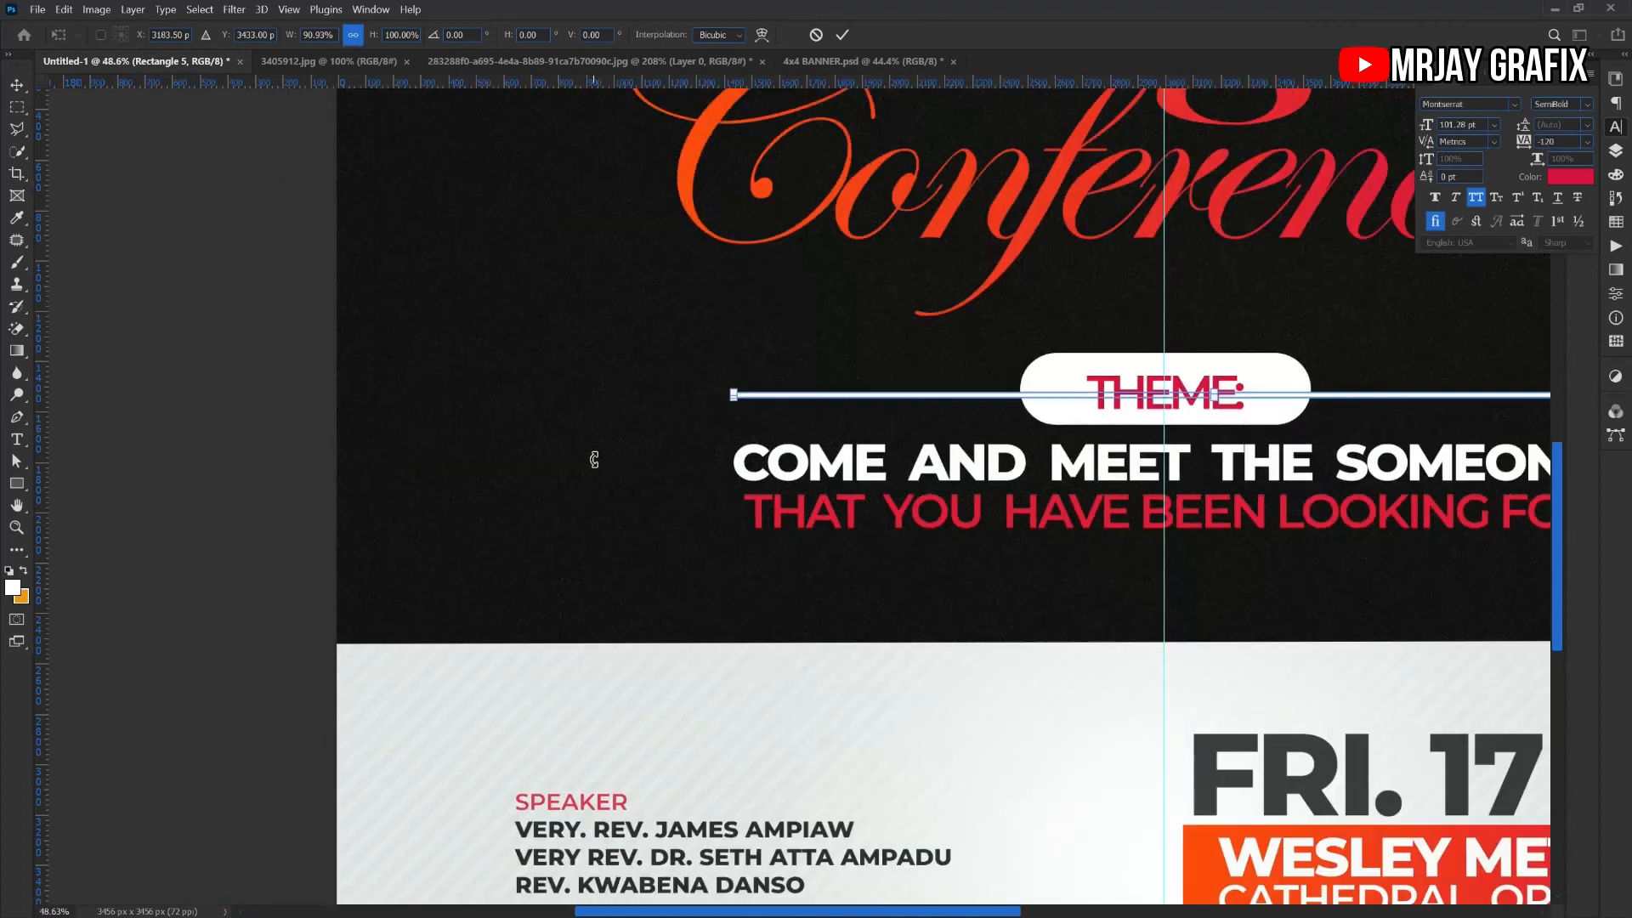
{"action": "scroll", "coordinate": [594, 459], "scroll_direction": "down", "scroll_amount": 2}
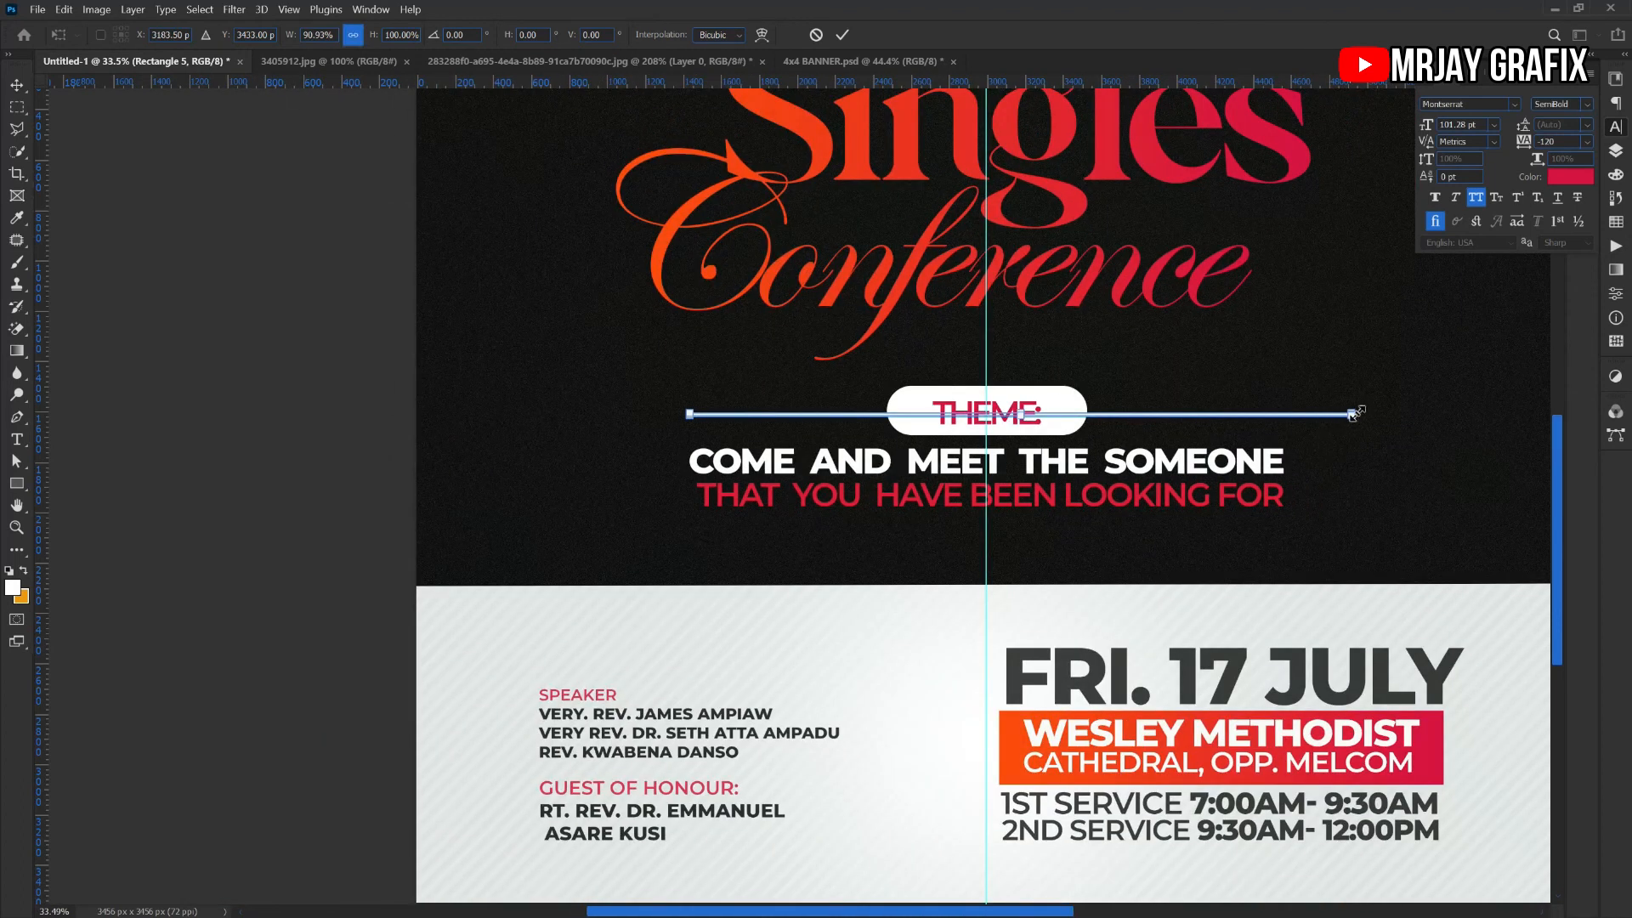
{"action": "left_click_drag", "start_coordinate": [1360, 415], "coordinate": [1282, 415]}
{"action": "key", "text": "Return"}
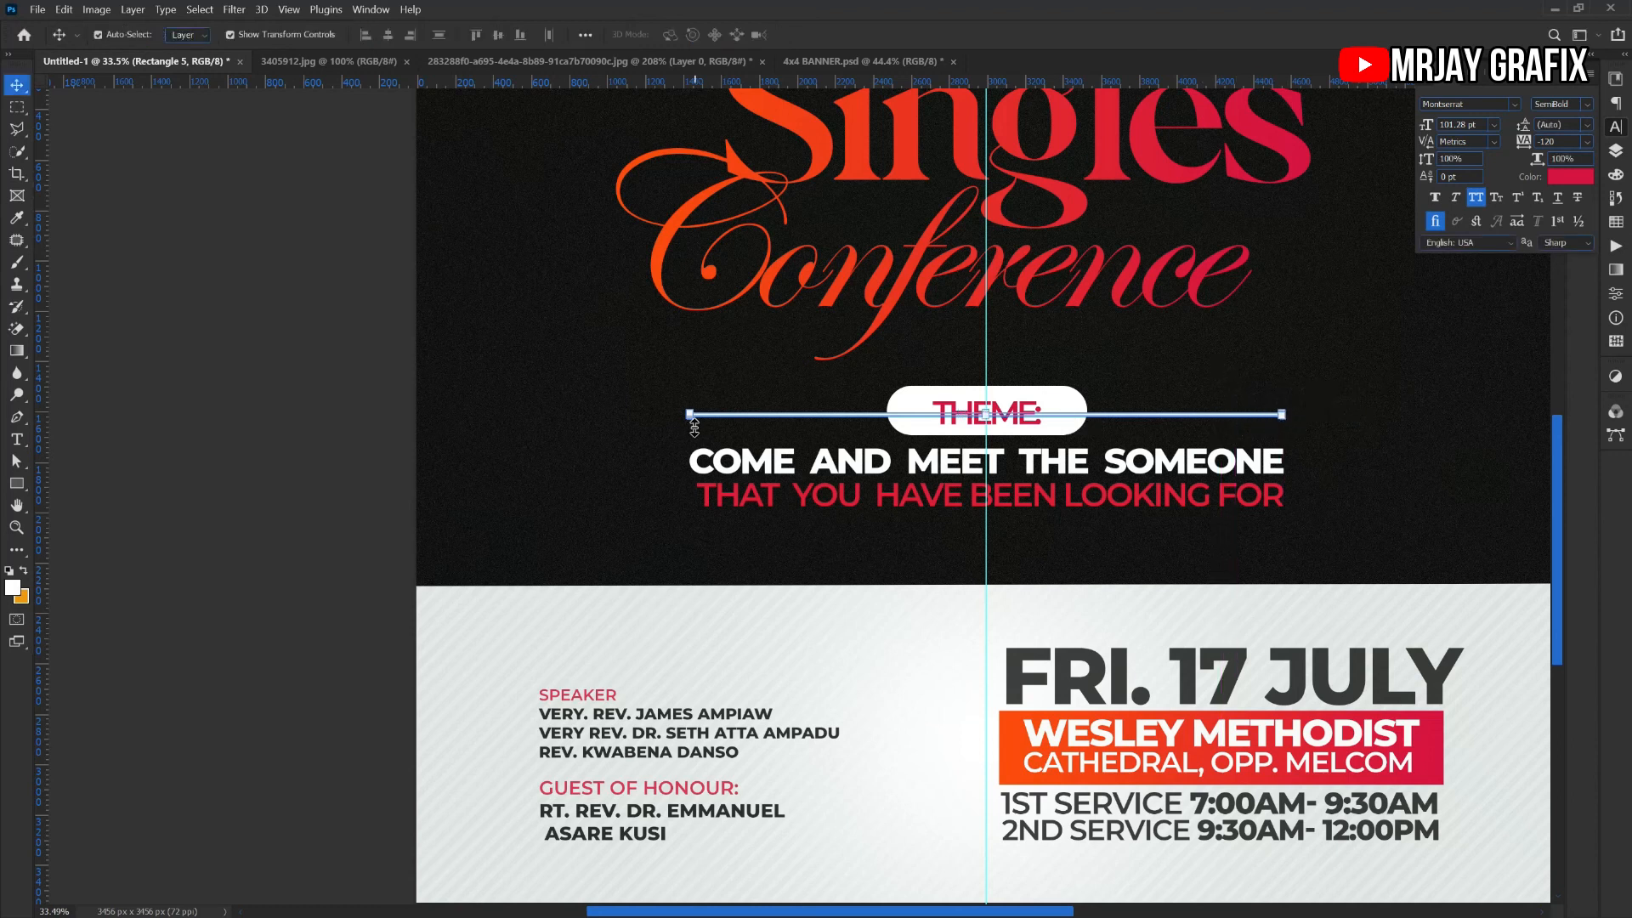
Duplicate the divider line and move the copy straight down to just beneath THAT YOU HAVE BEEN LOOKING FOR
{"action": "key", "text": "ctrl"}
{"action": "key", "text": "ctrl+j"}
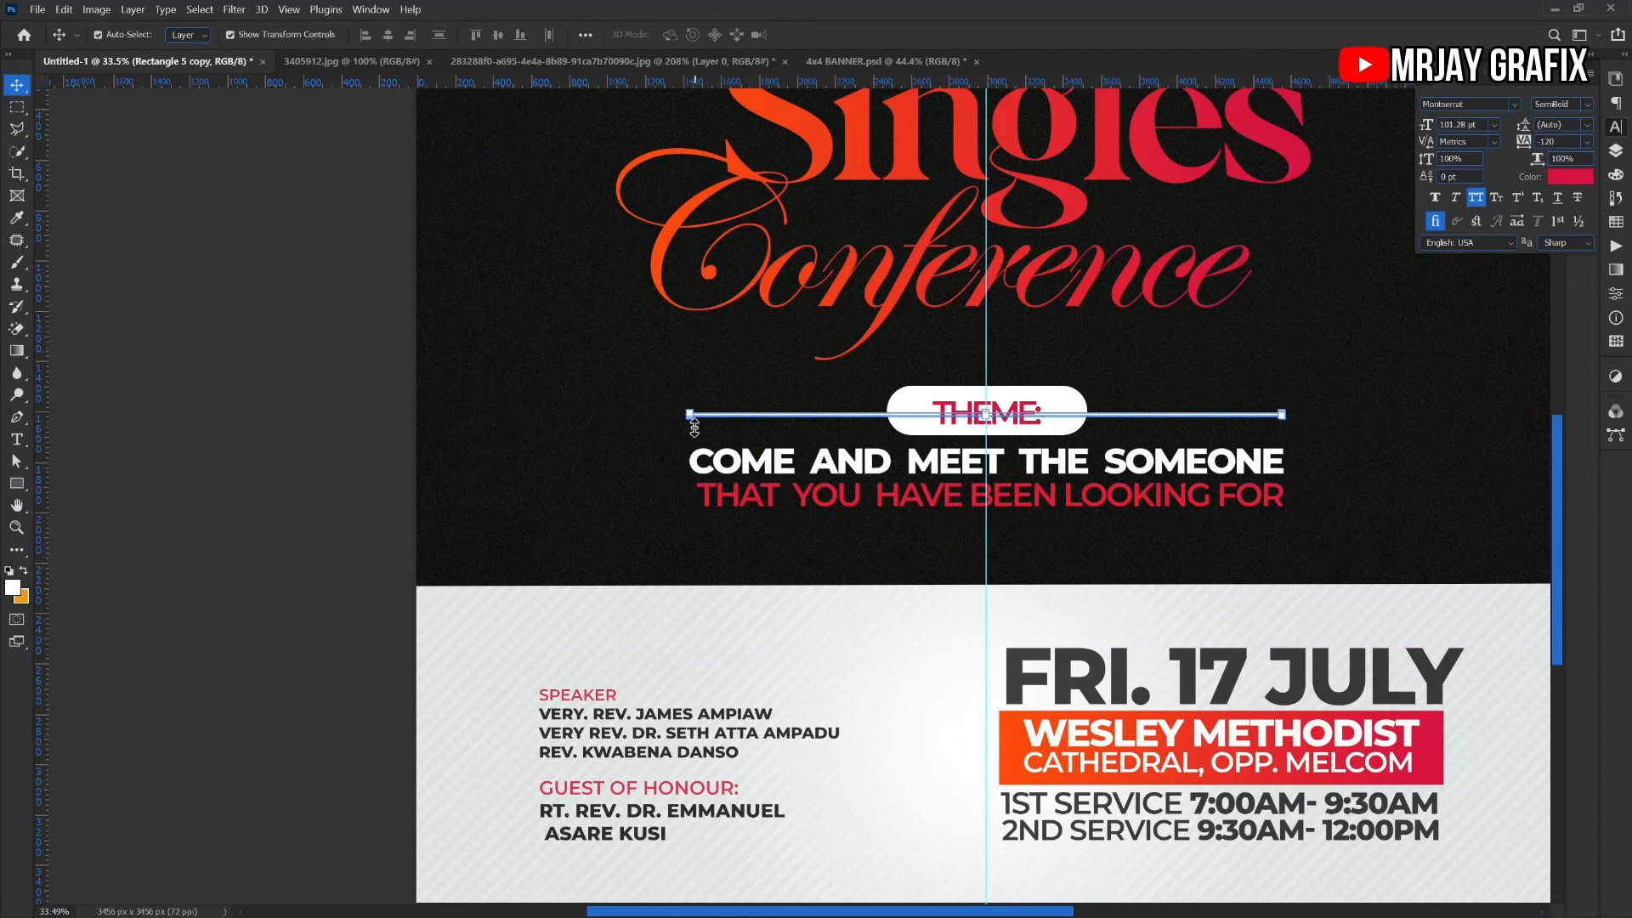
{"action": "key", "text": "shift+Down"}
{"action": "key", "text": "shift+Down"}
{"action": "key", "text": "shift+Down"}
{"action": "key", "text": "shift+Down"}
{"action": "key", "text": "shift+Down"}
{"action": "key", "text": "shift+Down"}
{"action": "key", "text": "shift+Down"}
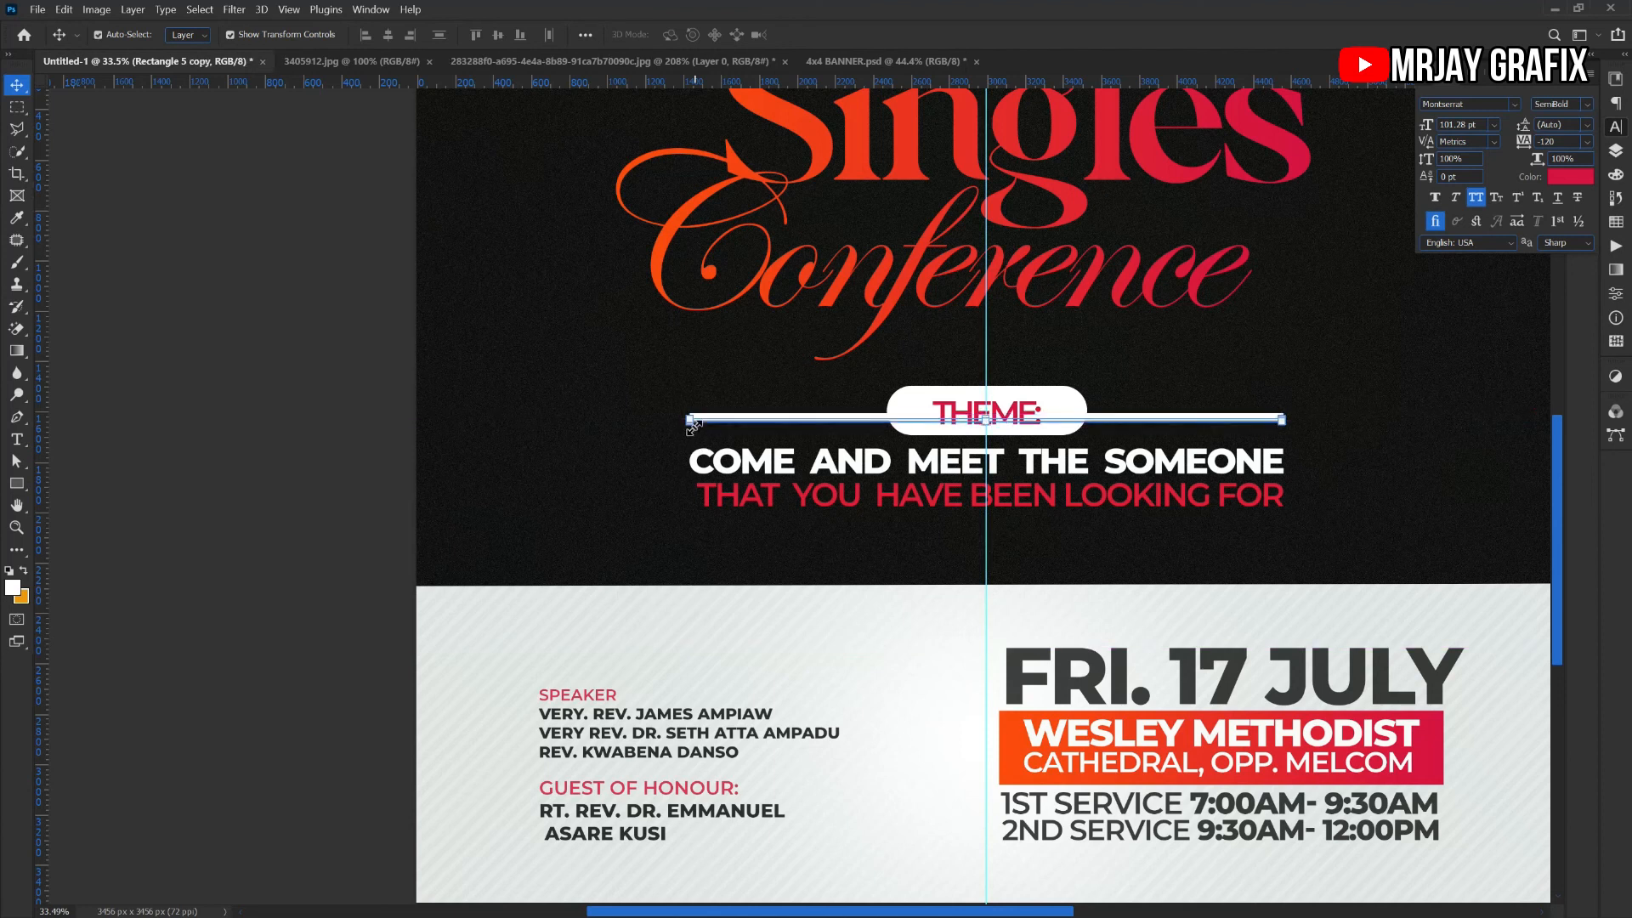
{"action": "key", "text": "shift+Down"}
{"action": "key", "text": "shift+Down"}
{"action": "key", "text": "shift+Down"}
{"action": "key", "text": "shift+Down"}
{"action": "key", "text": "shift+Down"}
{"action": "key", "text": "shift+Down"}
{"action": "key", "text": "shift+Down"}
{"action": "key", "text": "shift+Down"}
{"action": "key", "text": "shift+Down"}
{"action": "key", "text": "shift+Down"}
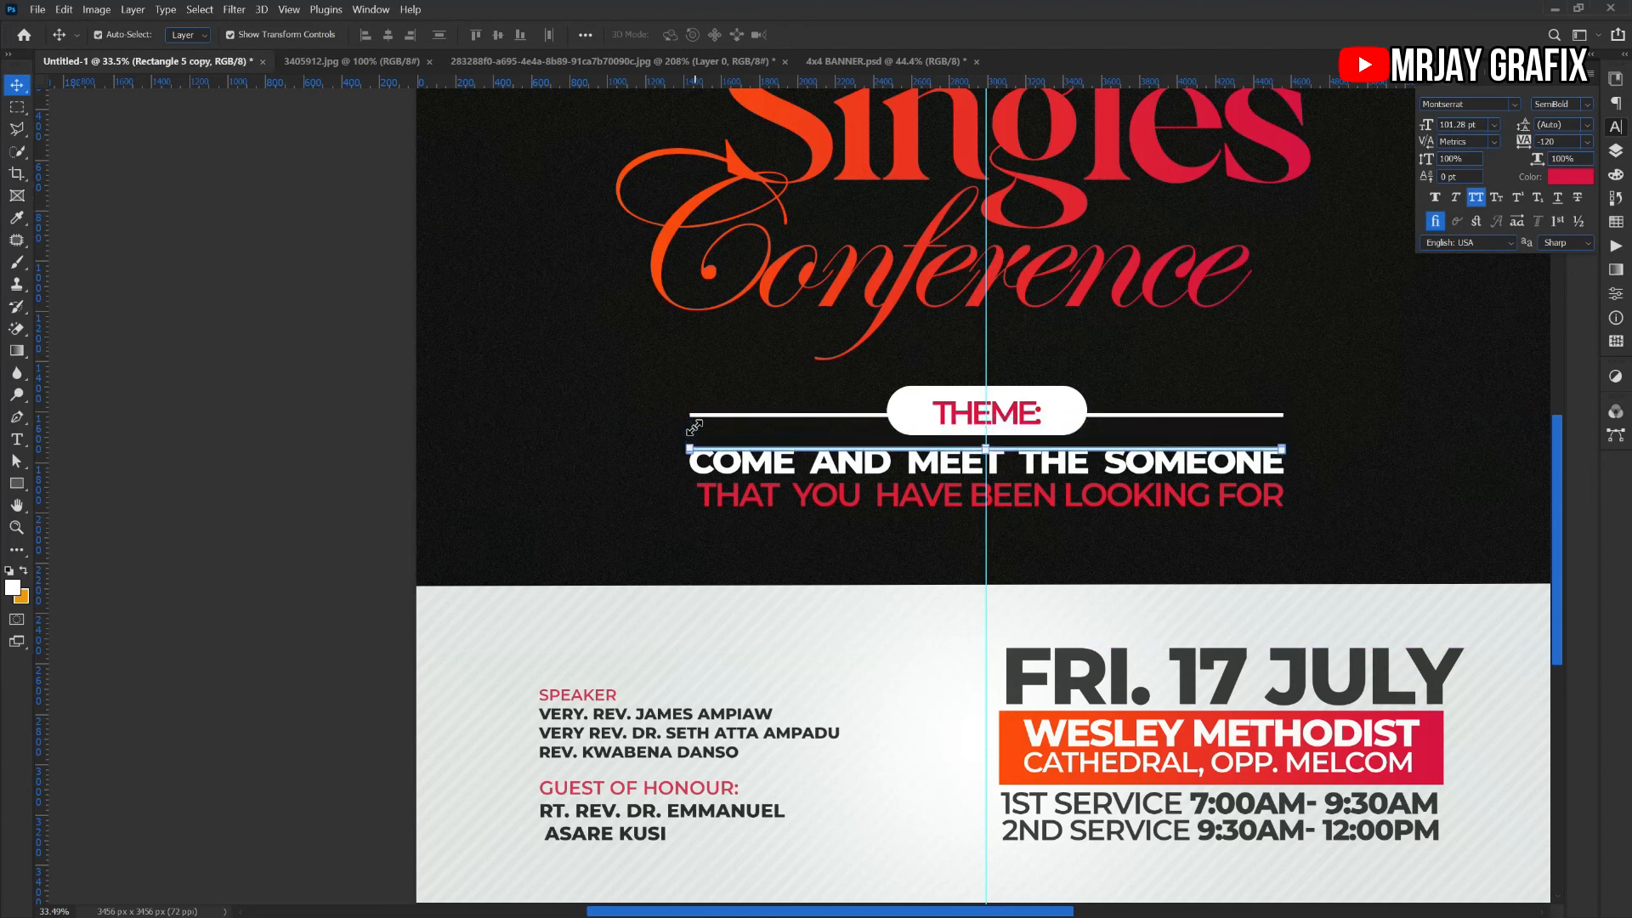
{"action": "key", "text": "shift+Down"}
{"action": "key", "text": "shift+Down"}
{"action": "key", "text": "shift+Down"}
{"action": "key", "text": "shift+Down"}
{"action": "key", "text": "shift+Down"}
{"action": "key", "text": "shift+Down"}
{"action": "key", "text": "shift+Down"}
{"action": "key", "text": "shift+Down"}
{"action": "key", "text": "shift+Down"}
{"action": "key", "text": "shift+Down"}
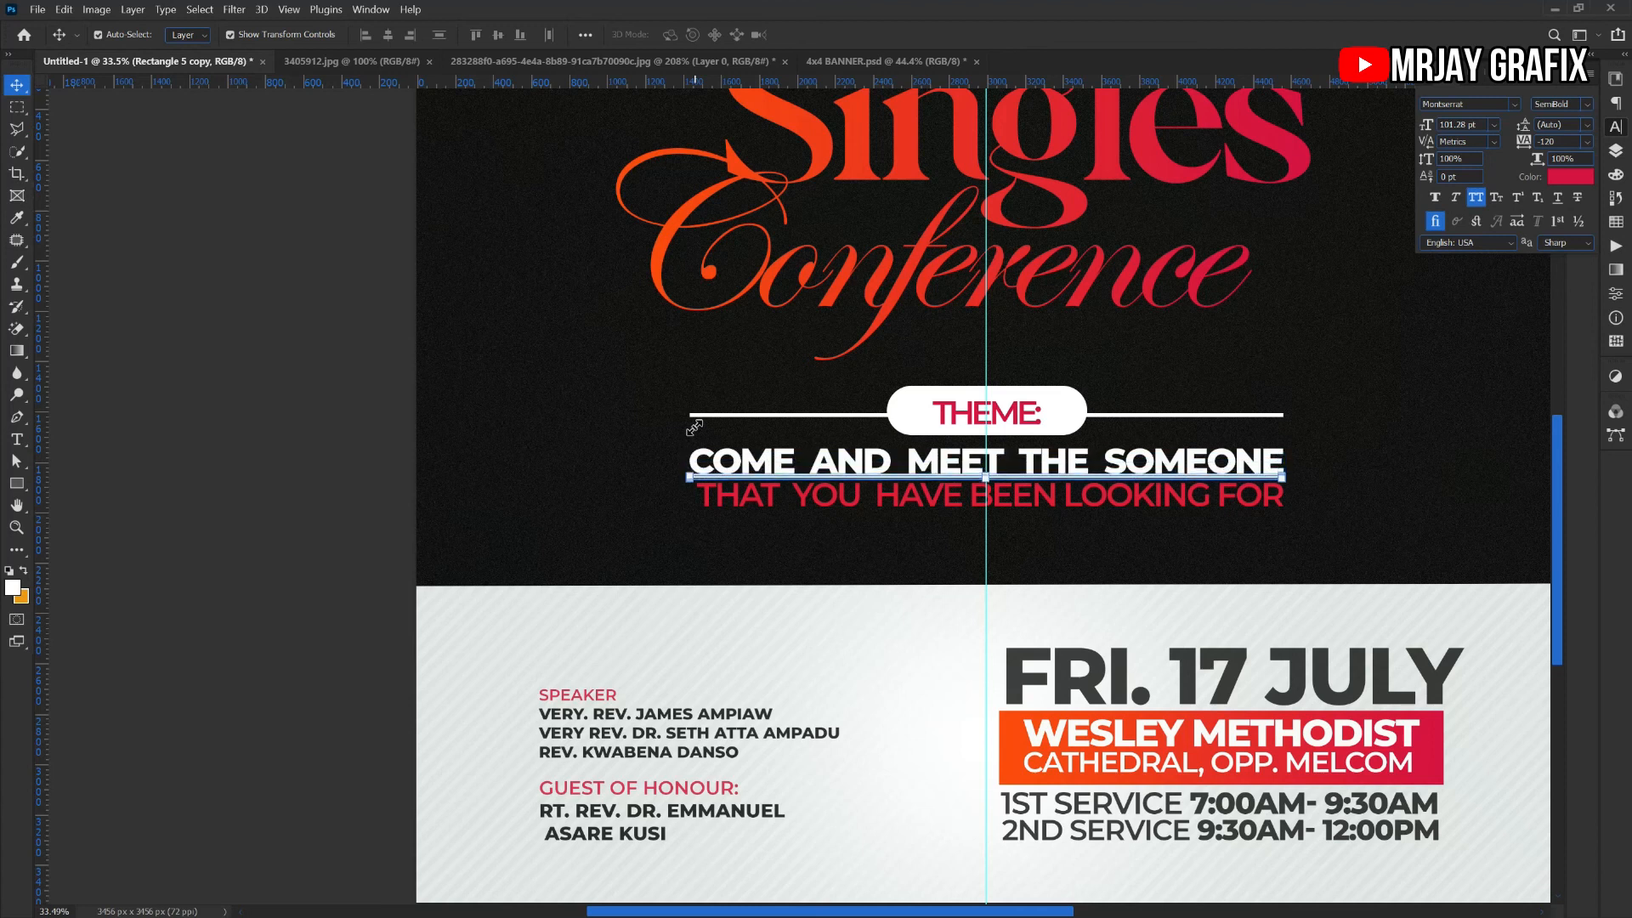
{"action": "key", "text": "shift+Down"}
{"action": "key", "text": "shift+Down"}
{"action": "key", "text": "shift+Down"}
{"action": "key", "text": "shift+Down"}
{"action": "key", "text": "shift+Down"}
{"action": "key", "text": "shift+Down"}
{"action": "key", "text": "shift+Down"}
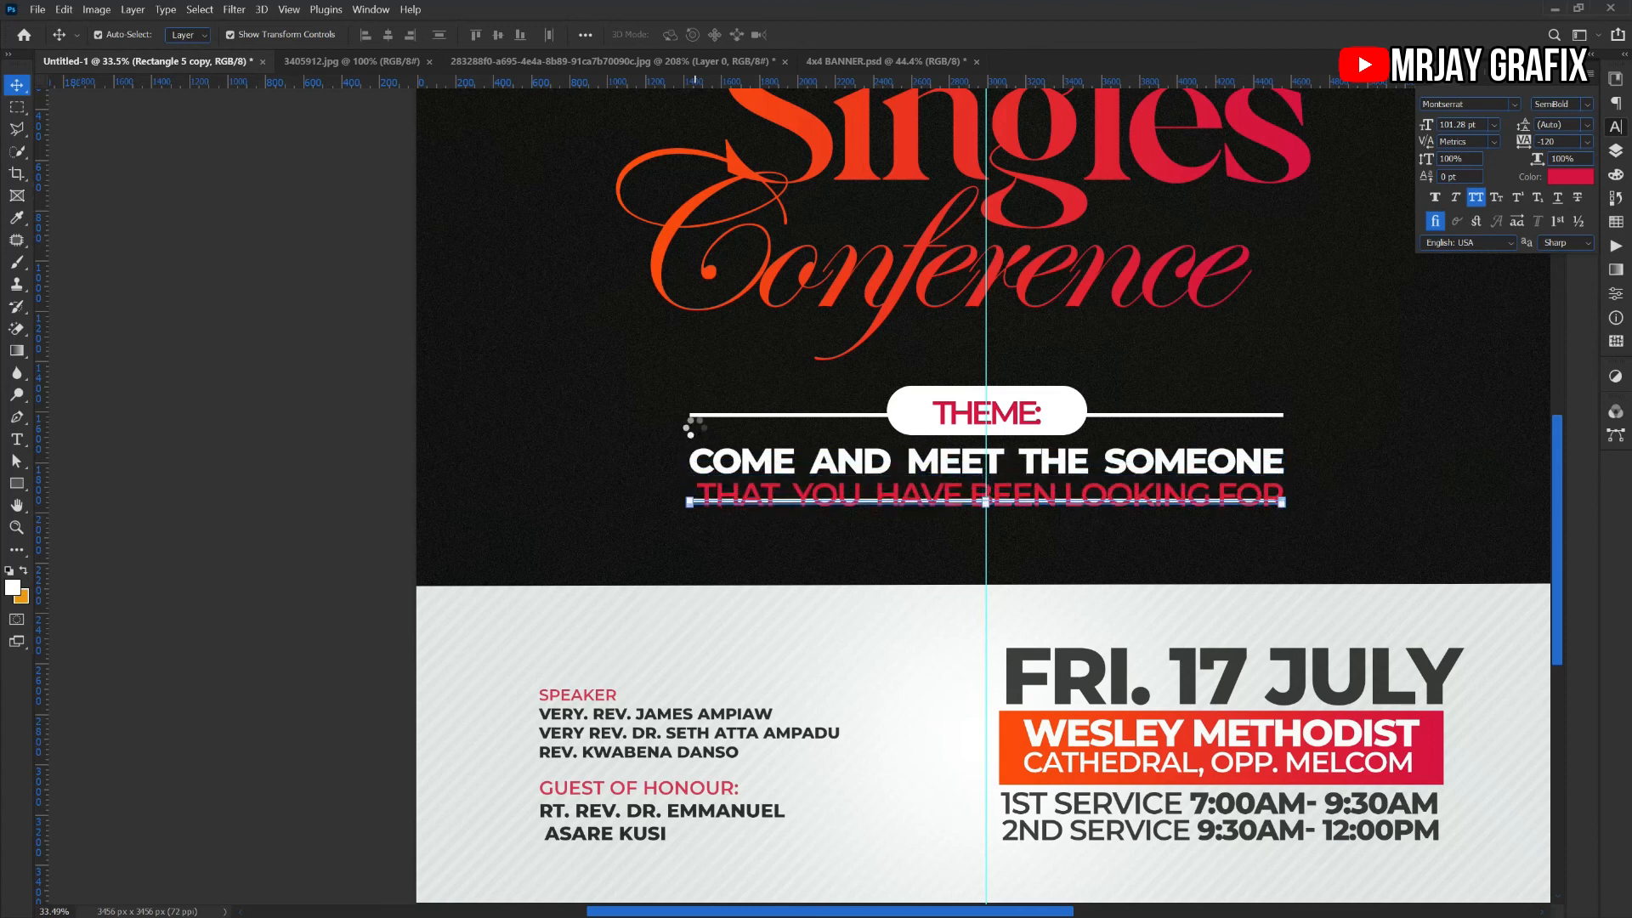
{"action": "key", "text": "shift+Down"}
{"action": "key", "text": "shift+Down"}
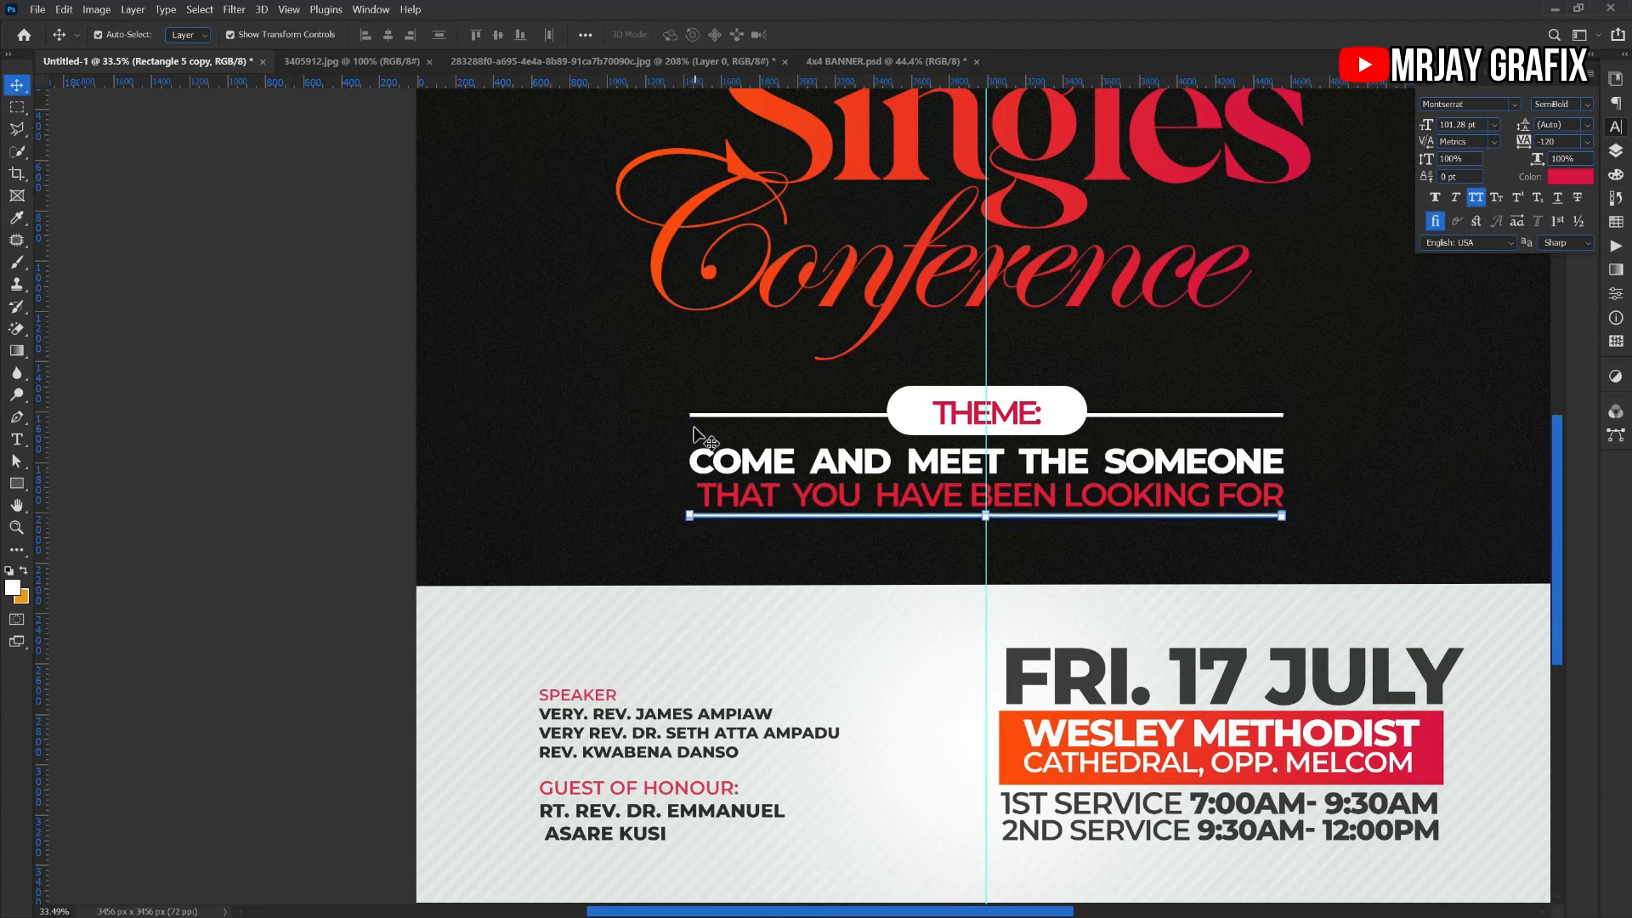
{"action": "left_click", "coordinate": [299, 448]}
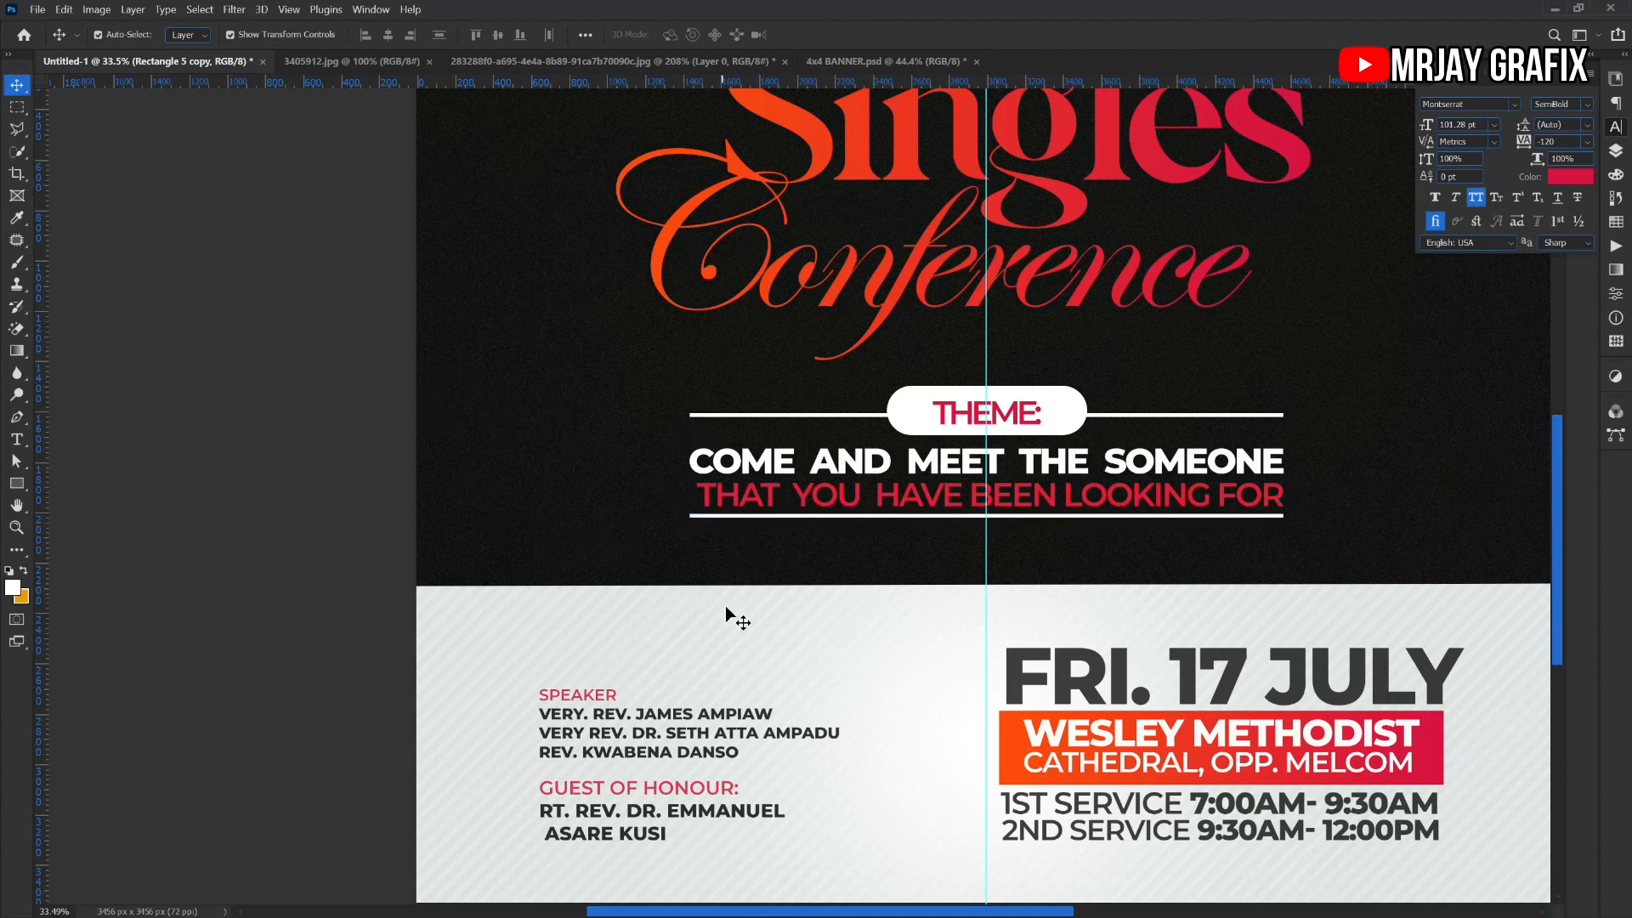
Set the text color to white and add the text PRESENTS beside the POWERGIANTS EMBASSY logo
{"action": "scroll", "coordinate": [726, 607], "scroll_direction": "down", "scroll_amount": 1}
{"action": "scroll", "coordinate": [721, 633], "scroll_direction": "down", "scroll_amount": 1}
{"action": "scroll", "coordinate": [710, 383], "scroll_direction": "up", "scroll_amount": 1}
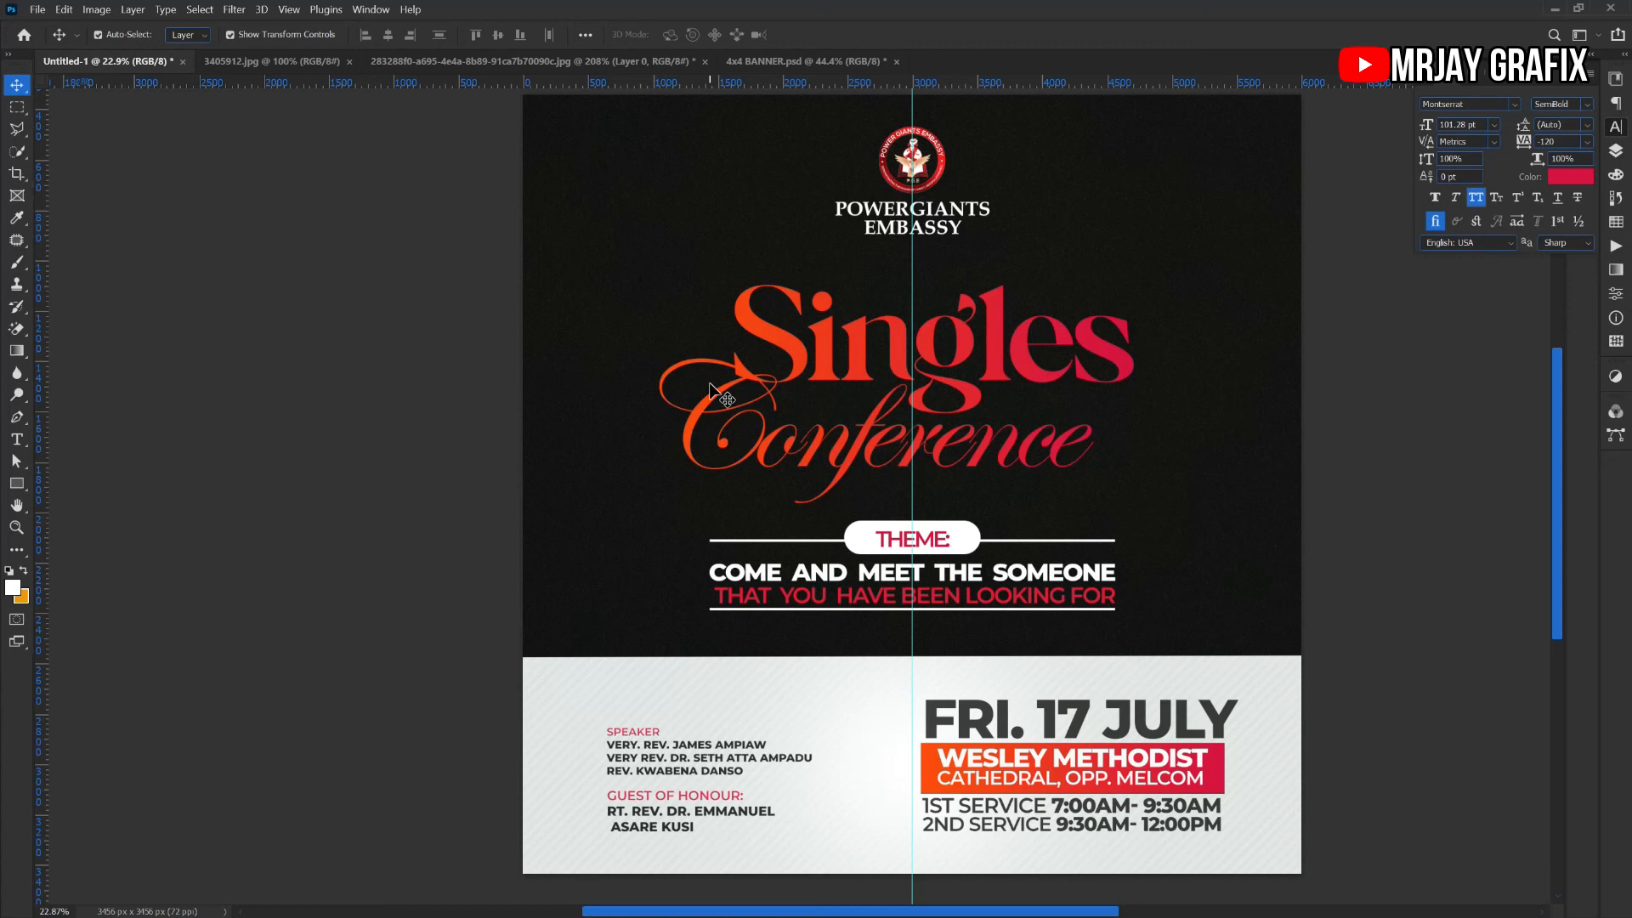
{"action": "scroll", "coordinate": [814, 331], "scroll_direction": "up", "scroll_amount": 1}
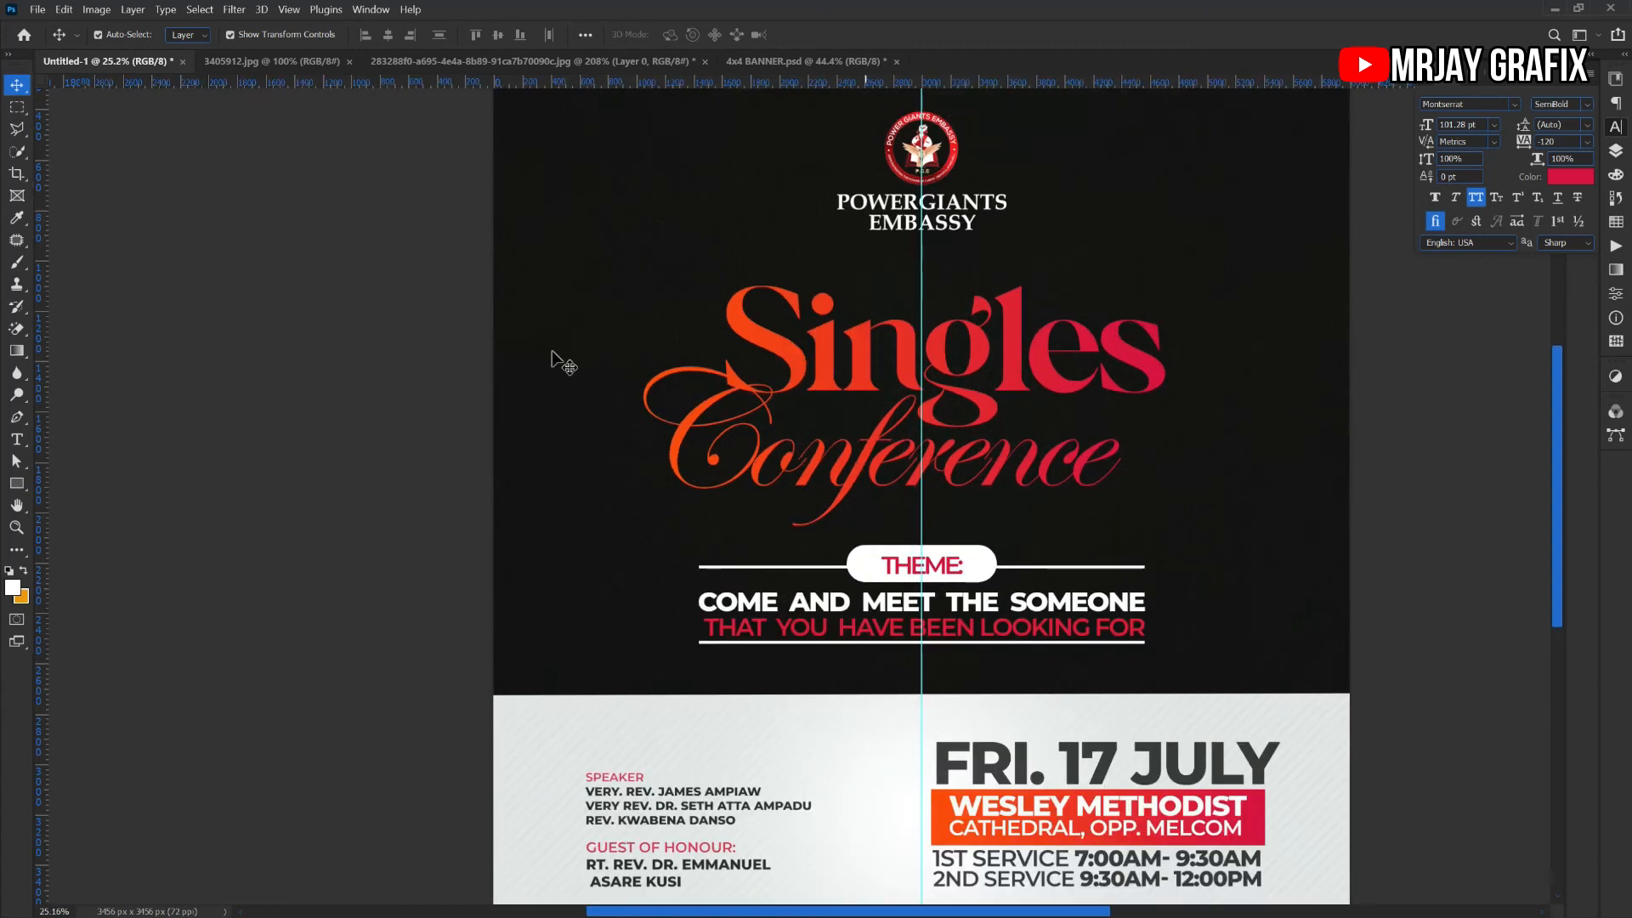
{"action": "left_click", "coordinate": [16, 441]}
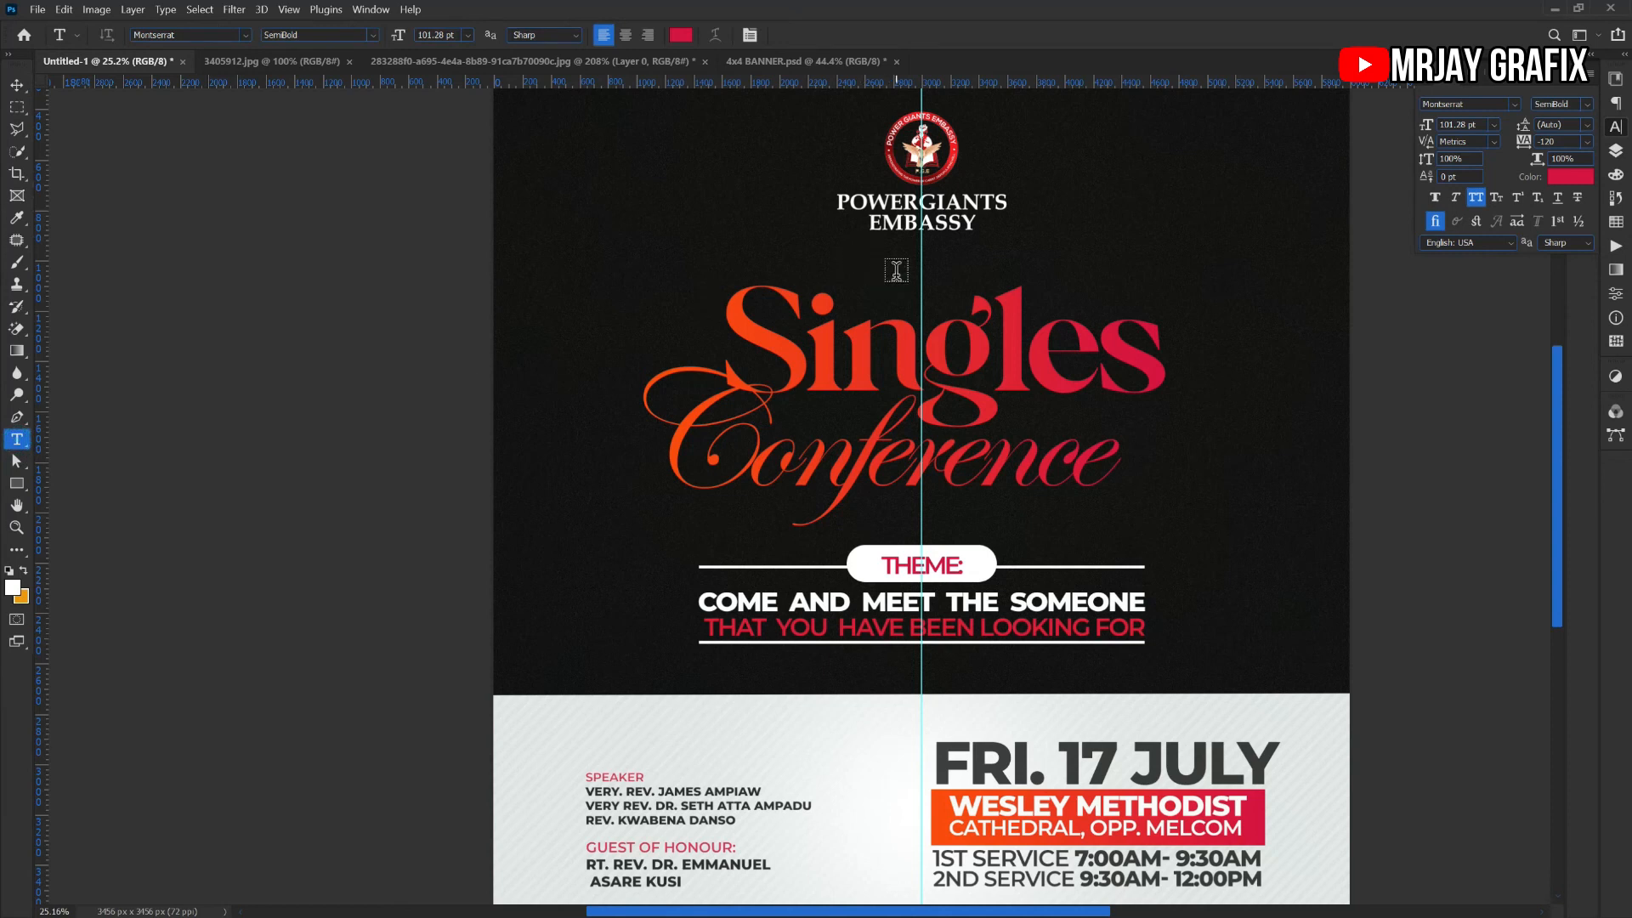
{"action": "left_click", "coordinate": [680, 35]}
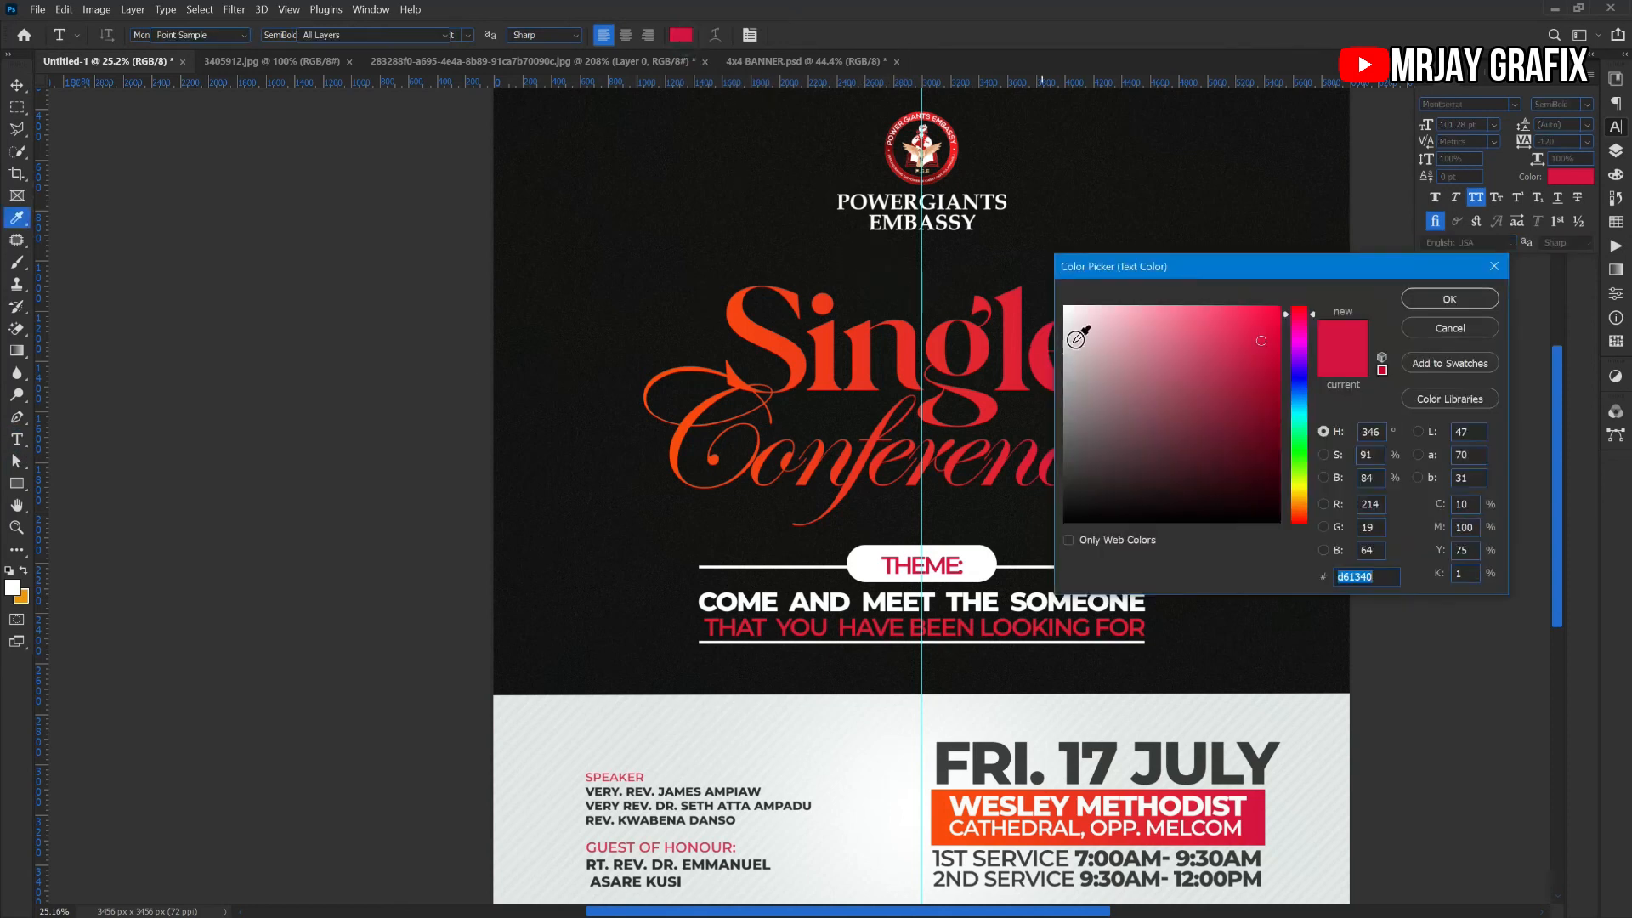
{"action": "left_click_drag", "start_coordinate": [1078, 328], "coordinate": [1065, 307]}
{"action": "left_click", "coordinate": [1449, 299]}
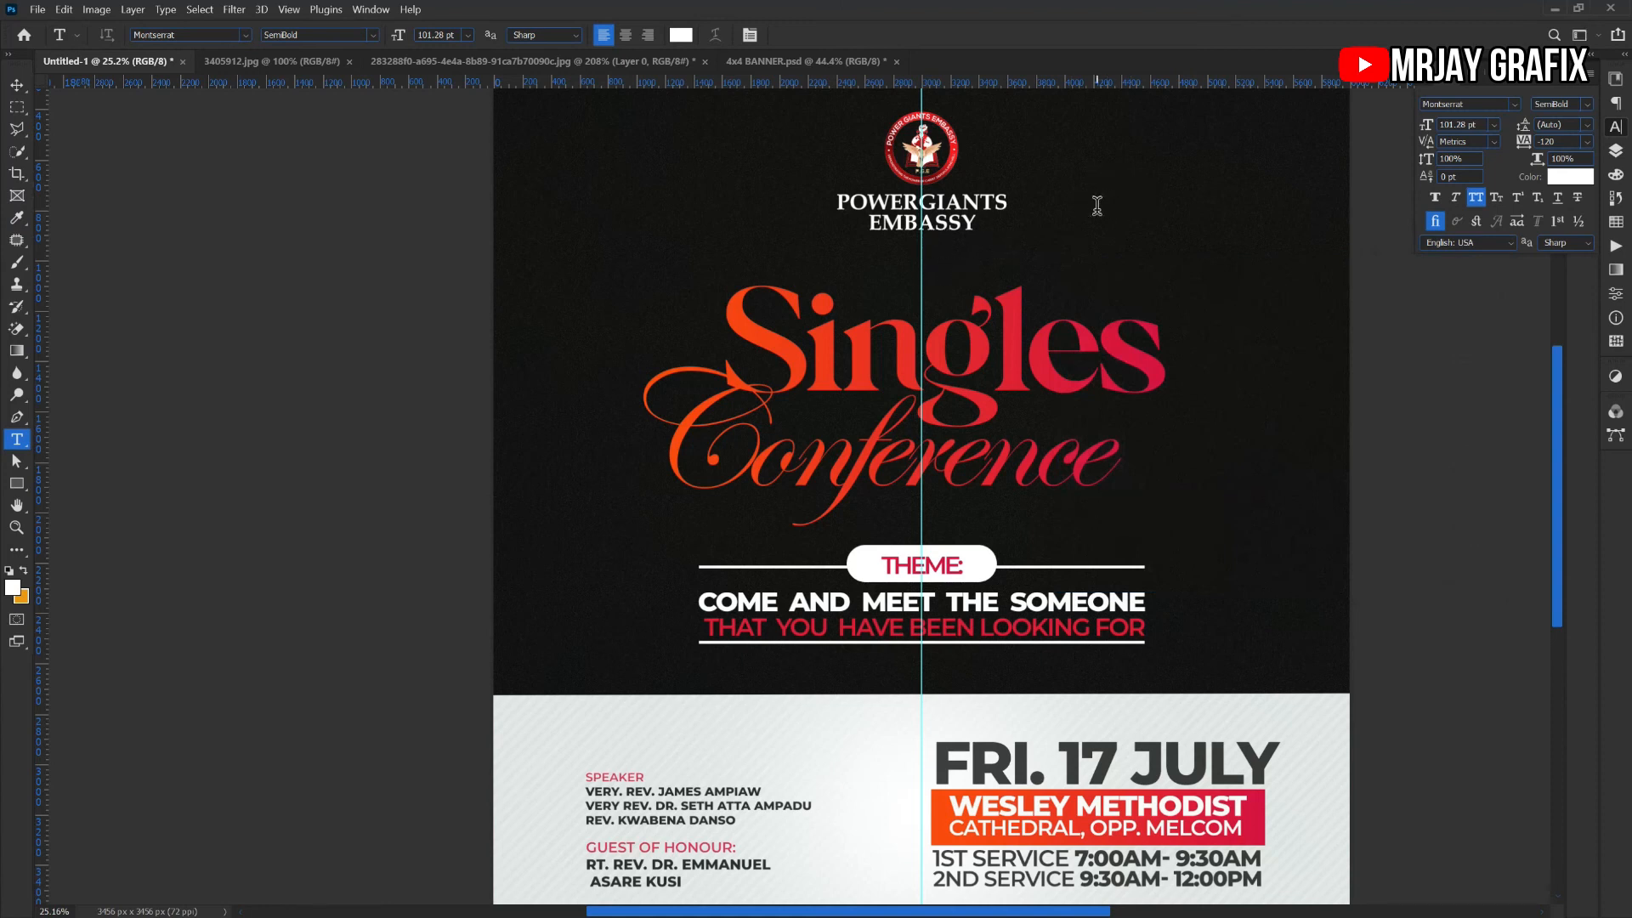
{"action": "left_click", "coordinate": [1097, 205]}
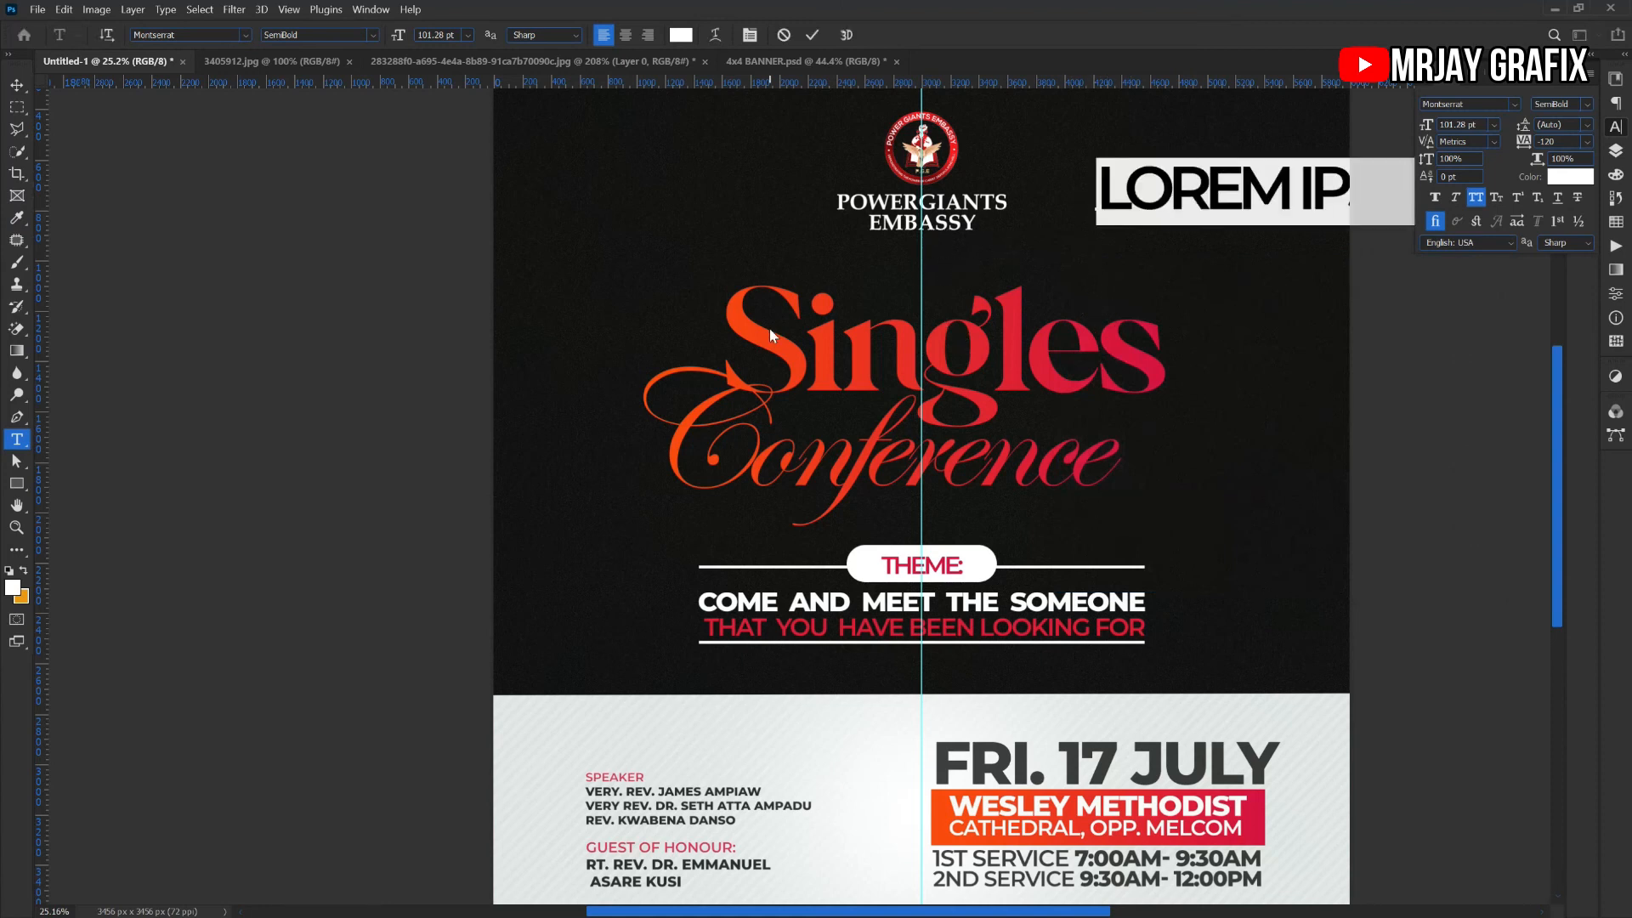
{"action": "type", "text": "P"}
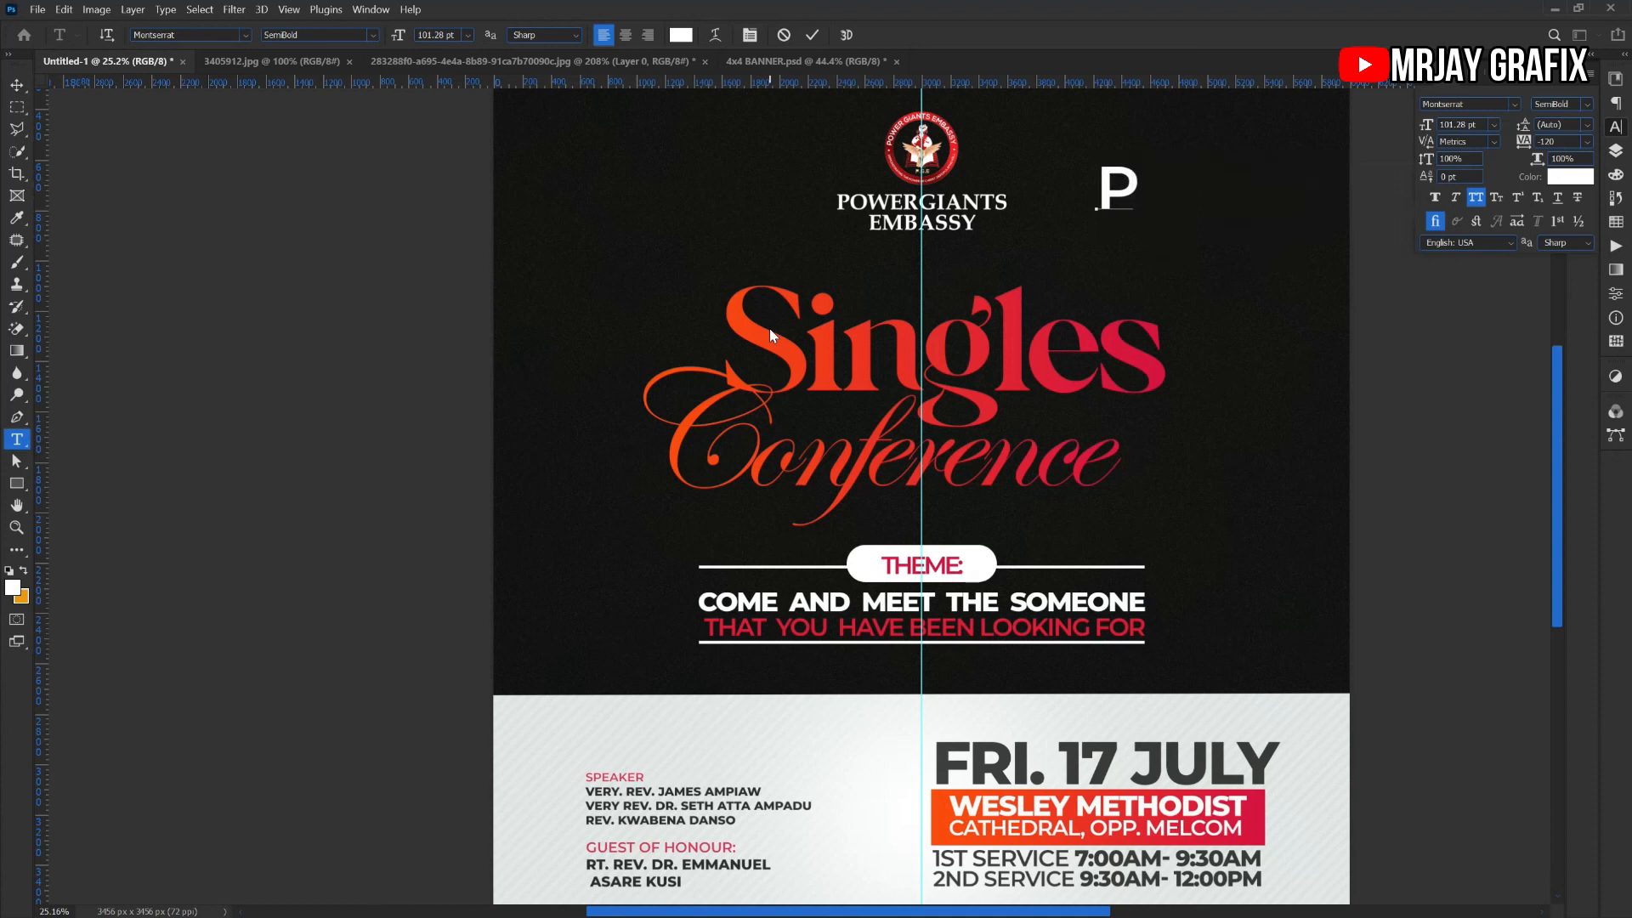
{"action": "type", "text": "RESE"}
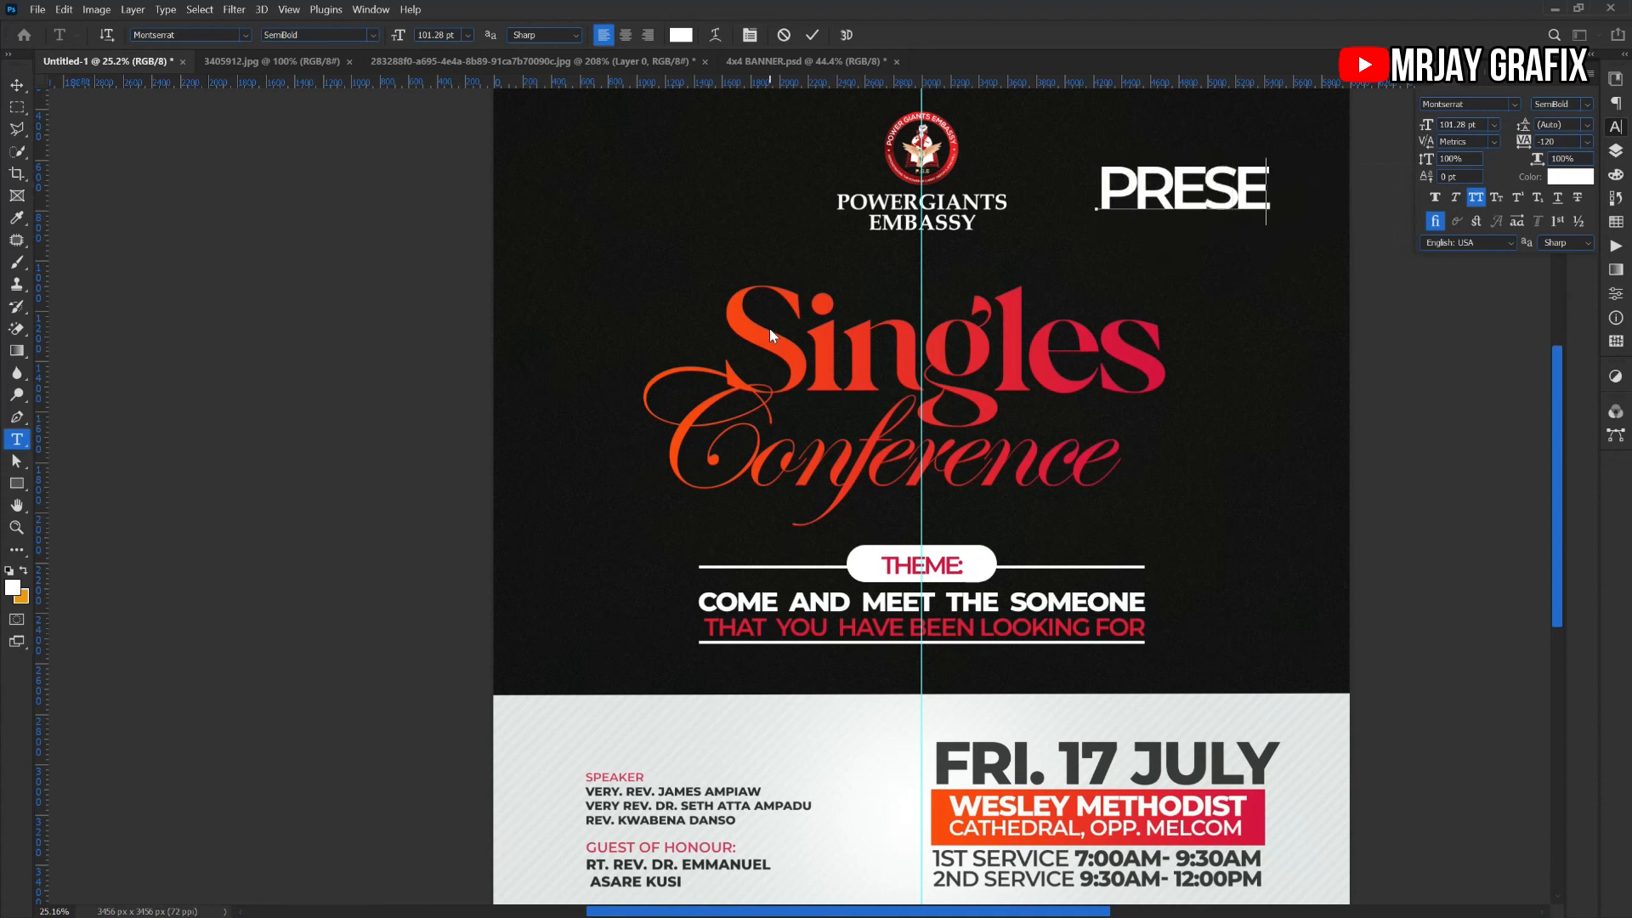
{"action": "type", "text": "NTS"}
Scale the PRESENTS text down to about 31 pt and place it between POWERGIANTS EMBASSY and the Singles title
{"action": "scroll", "coordinate": [769, 328], "scroll_direction": "up", "scroll_amount": 2}
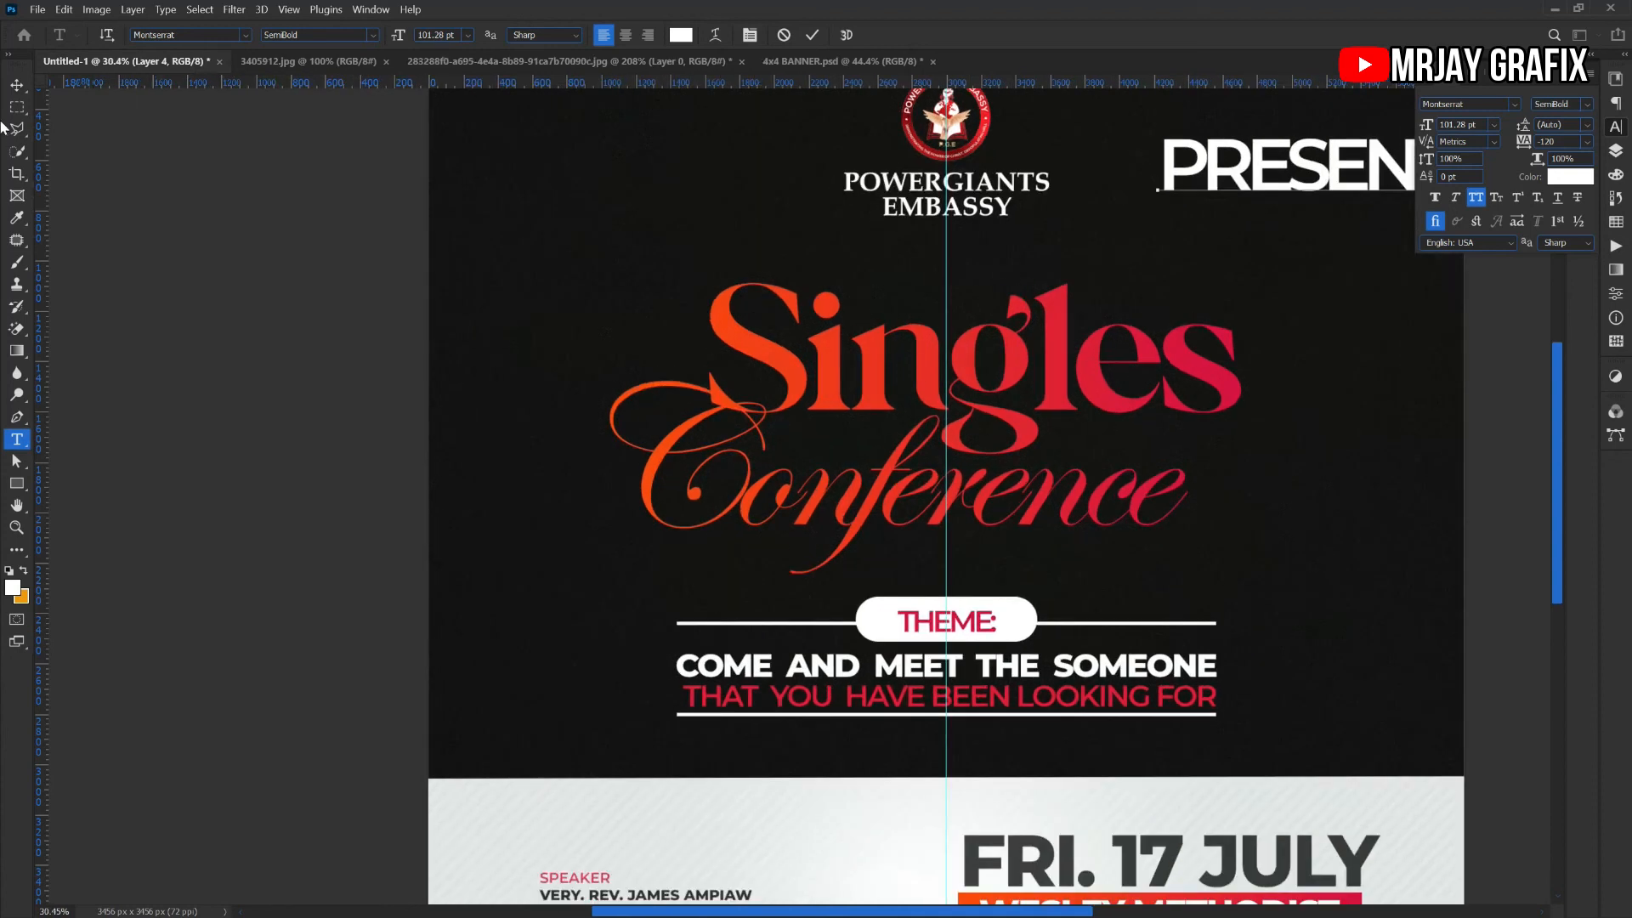
{"action": "left_click_drag", "start_coordinate": [1193, 175], "coordinate": [898, 266]}
{"action": "left_click_drag", "start_coordinate": [1186, 287], "coordinate": [887, 279]}
{"action": "key", "text": "Return"}
{"action": "scroll", "coordinate": [969, 260], "scroll_direction": "up", "scroll_amount": 1}
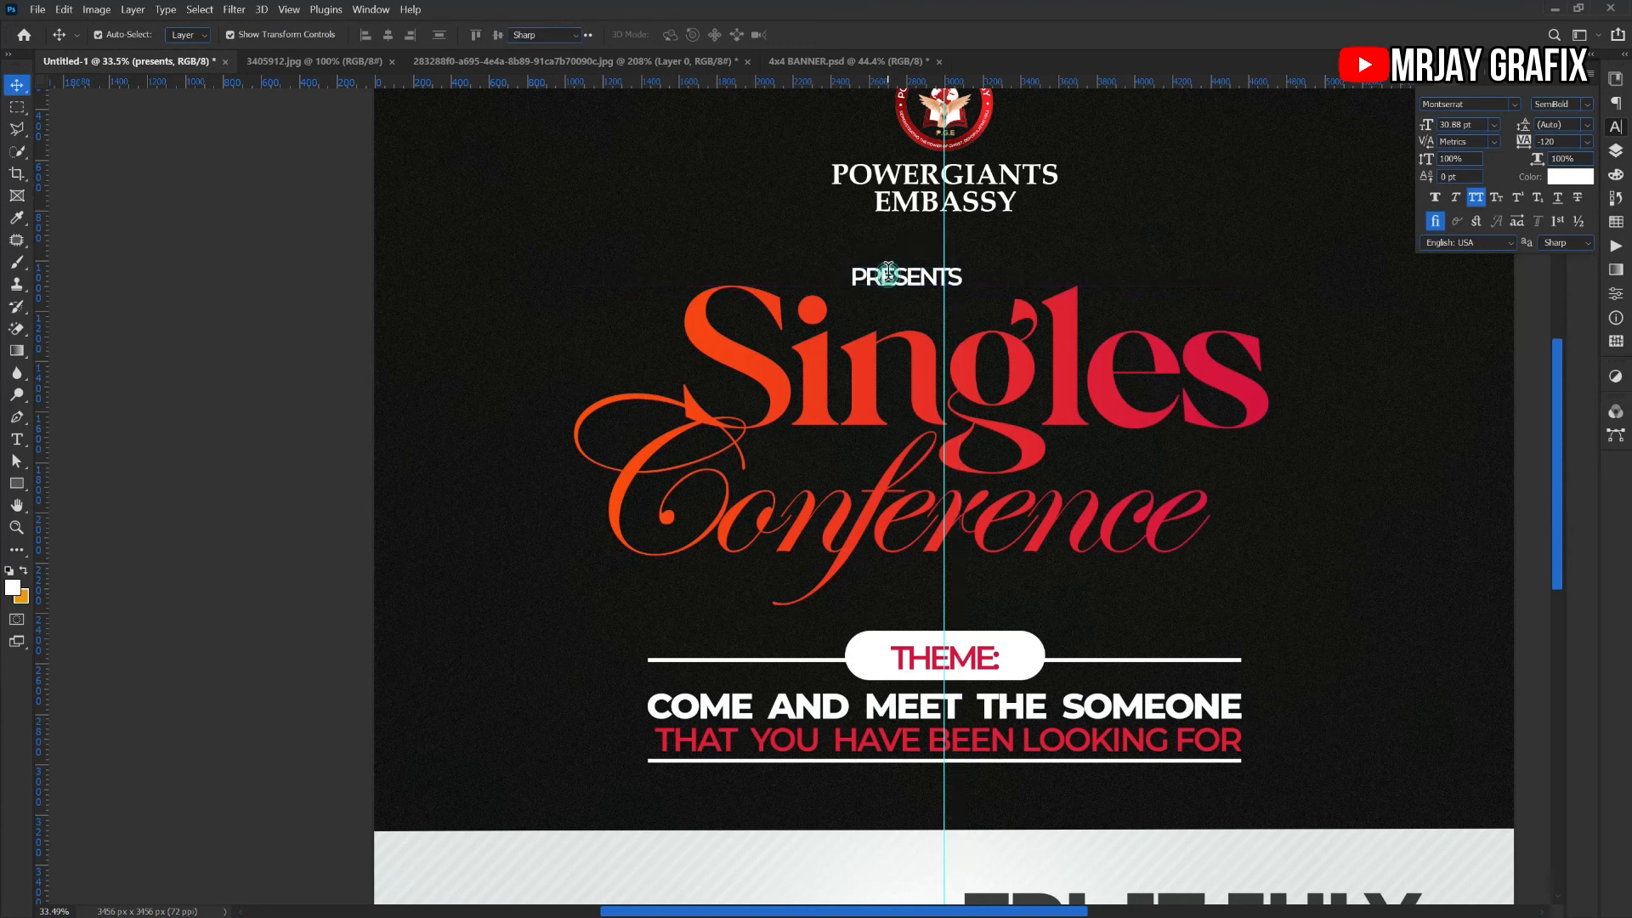
Widen the letter spacing of the PRESENTS text to a tracking of 540
{"action": "double_click", "coordinate": [888, 280]}
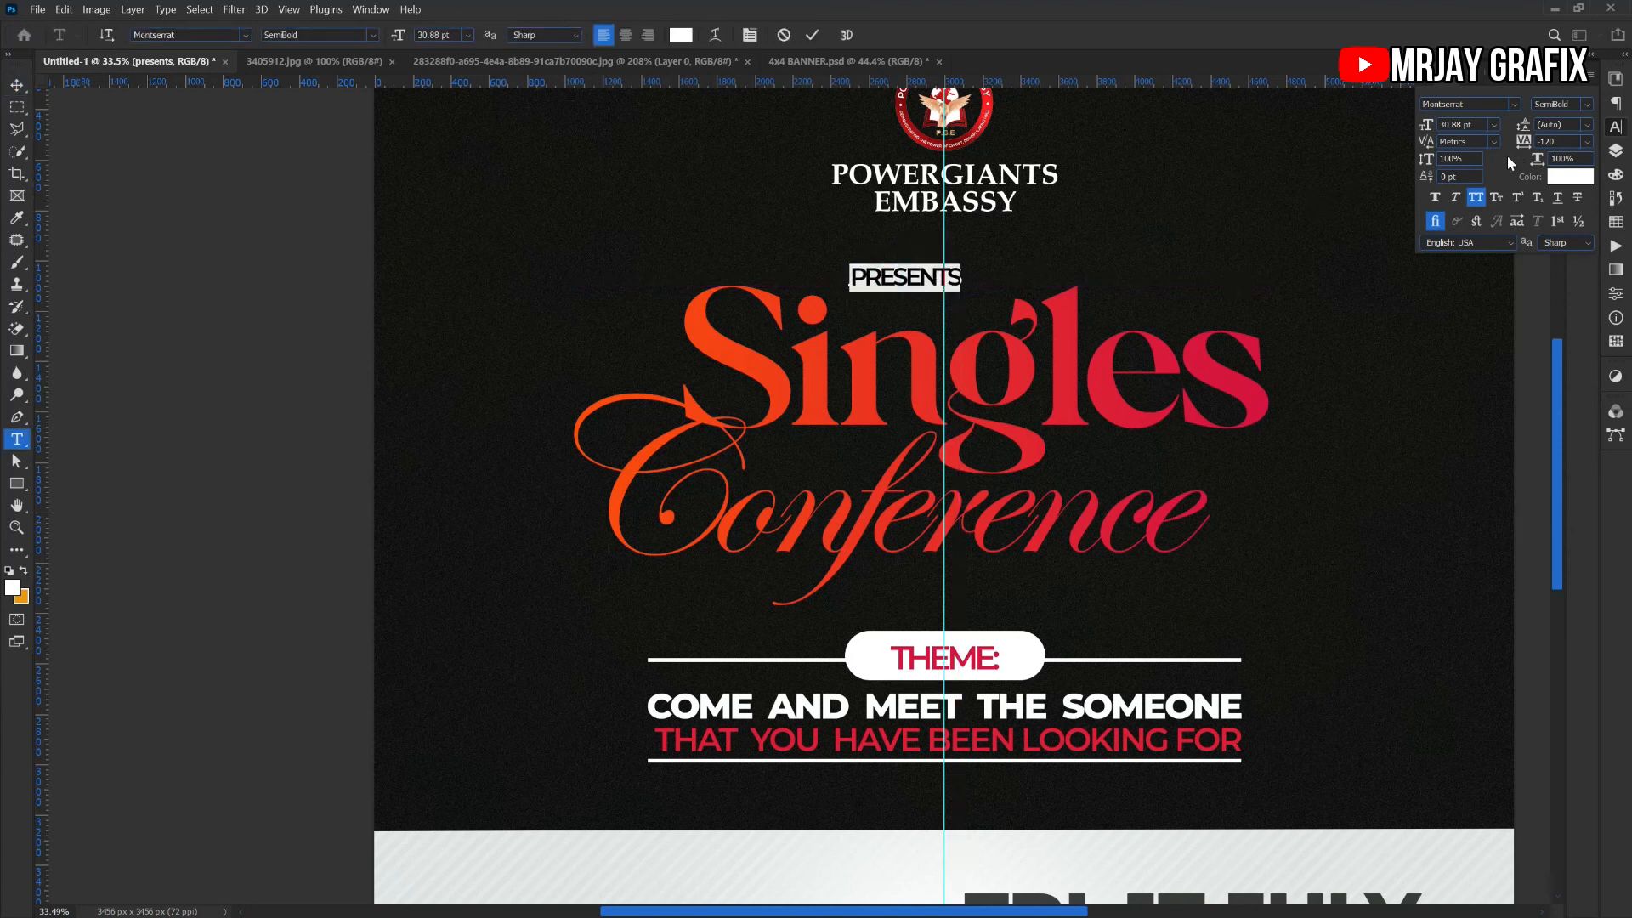
{"action": "left_click_drag", "start_coordinate": [1526, 143], "coordinate": [1549, 145]}
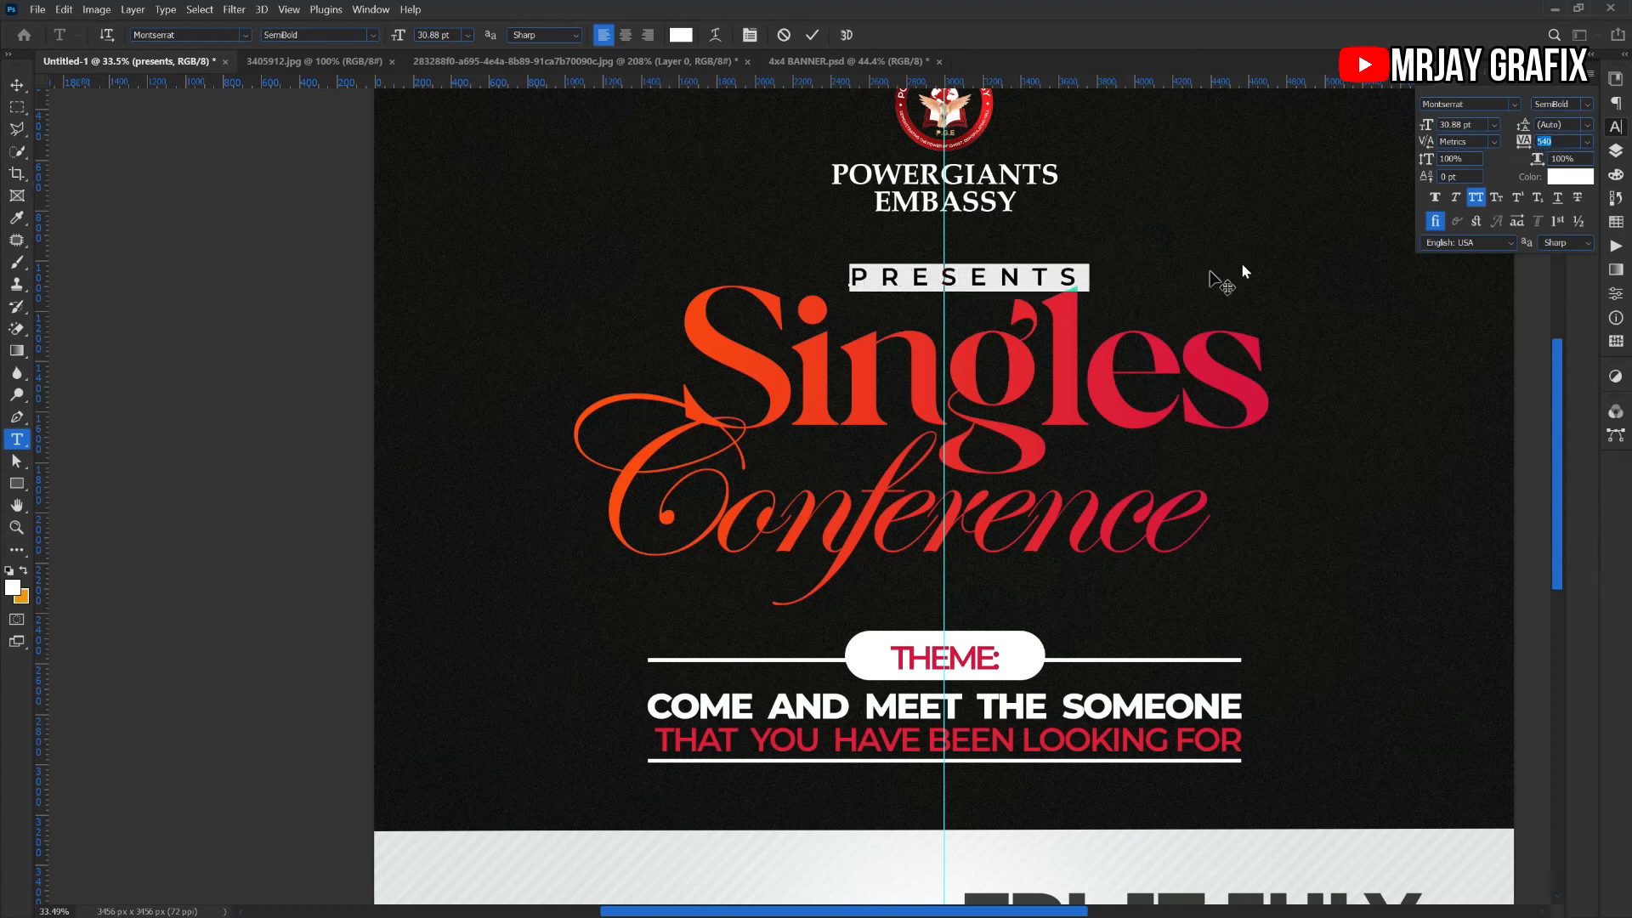
{"action": "left_click", "coordinate": [225, 249]}
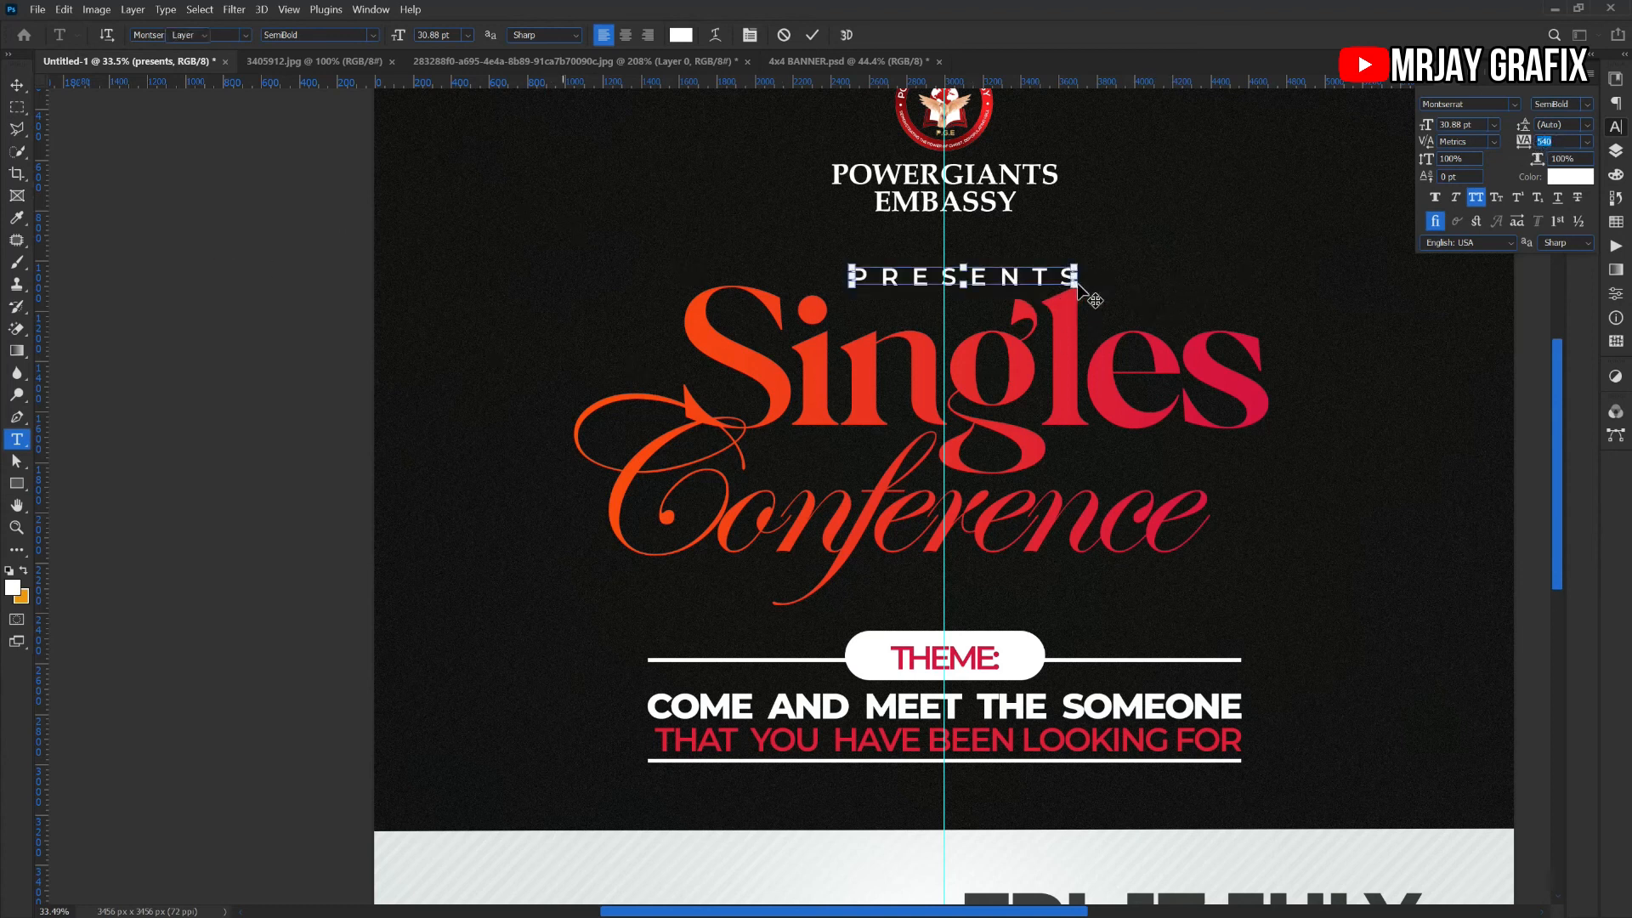
Scale the PRESENTS text down to about 23.5 pt and center it on the vertical guide beneath POWERGIANTS EMBASSY
{"action": "key", "text": "ctrl+t"}
{"action": "left_click_drag", "start_coordinate": [1089, 291], "coordinate": [1003, 258]}
{"action": "key", "text": "Return"}
{"action": "key", "text": "v"}
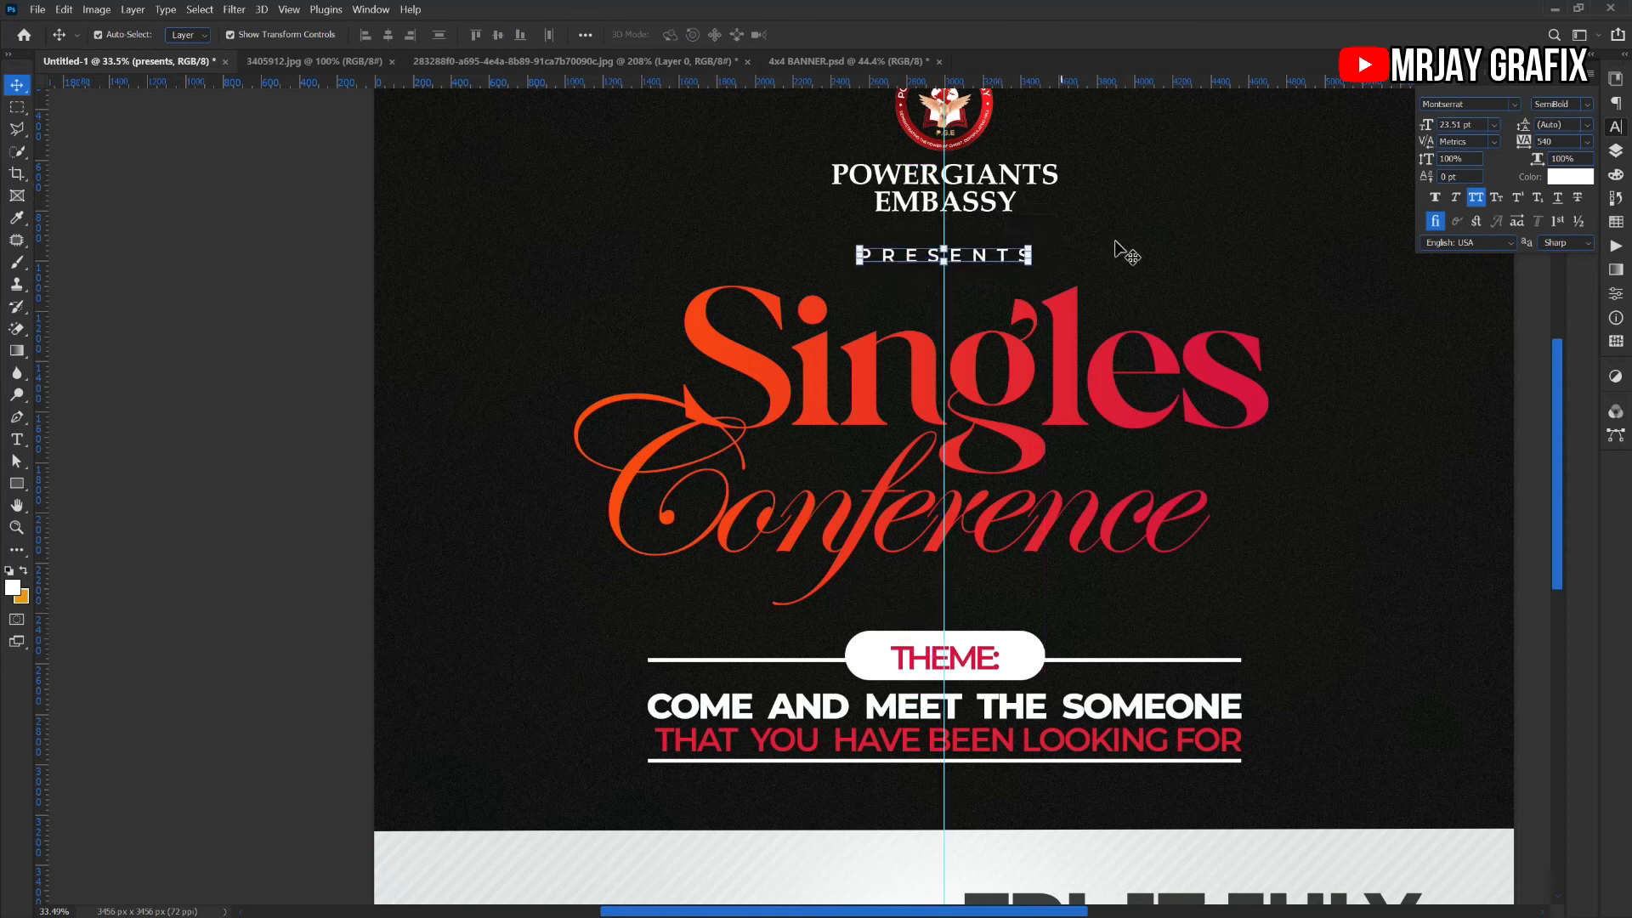
Recolor the PRESENTS text with the red e2262f sampled from the Singles title
{"action": "left_click", "coordinate": [1571, 176]}
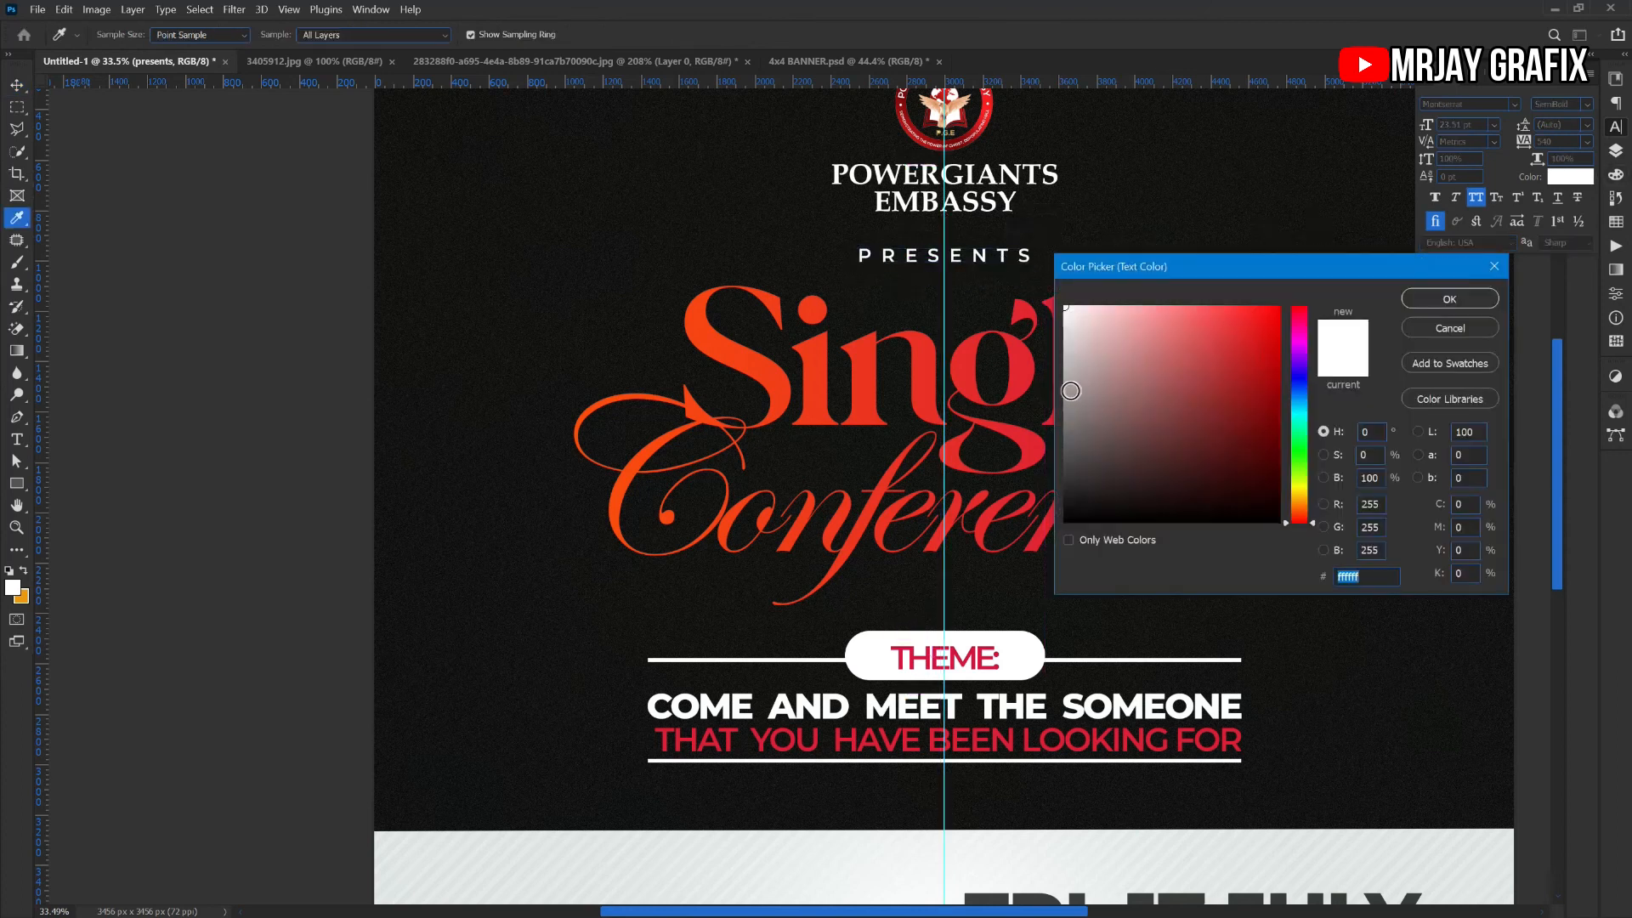
{"action": "left_click", "coordinate": [1020, 374]}
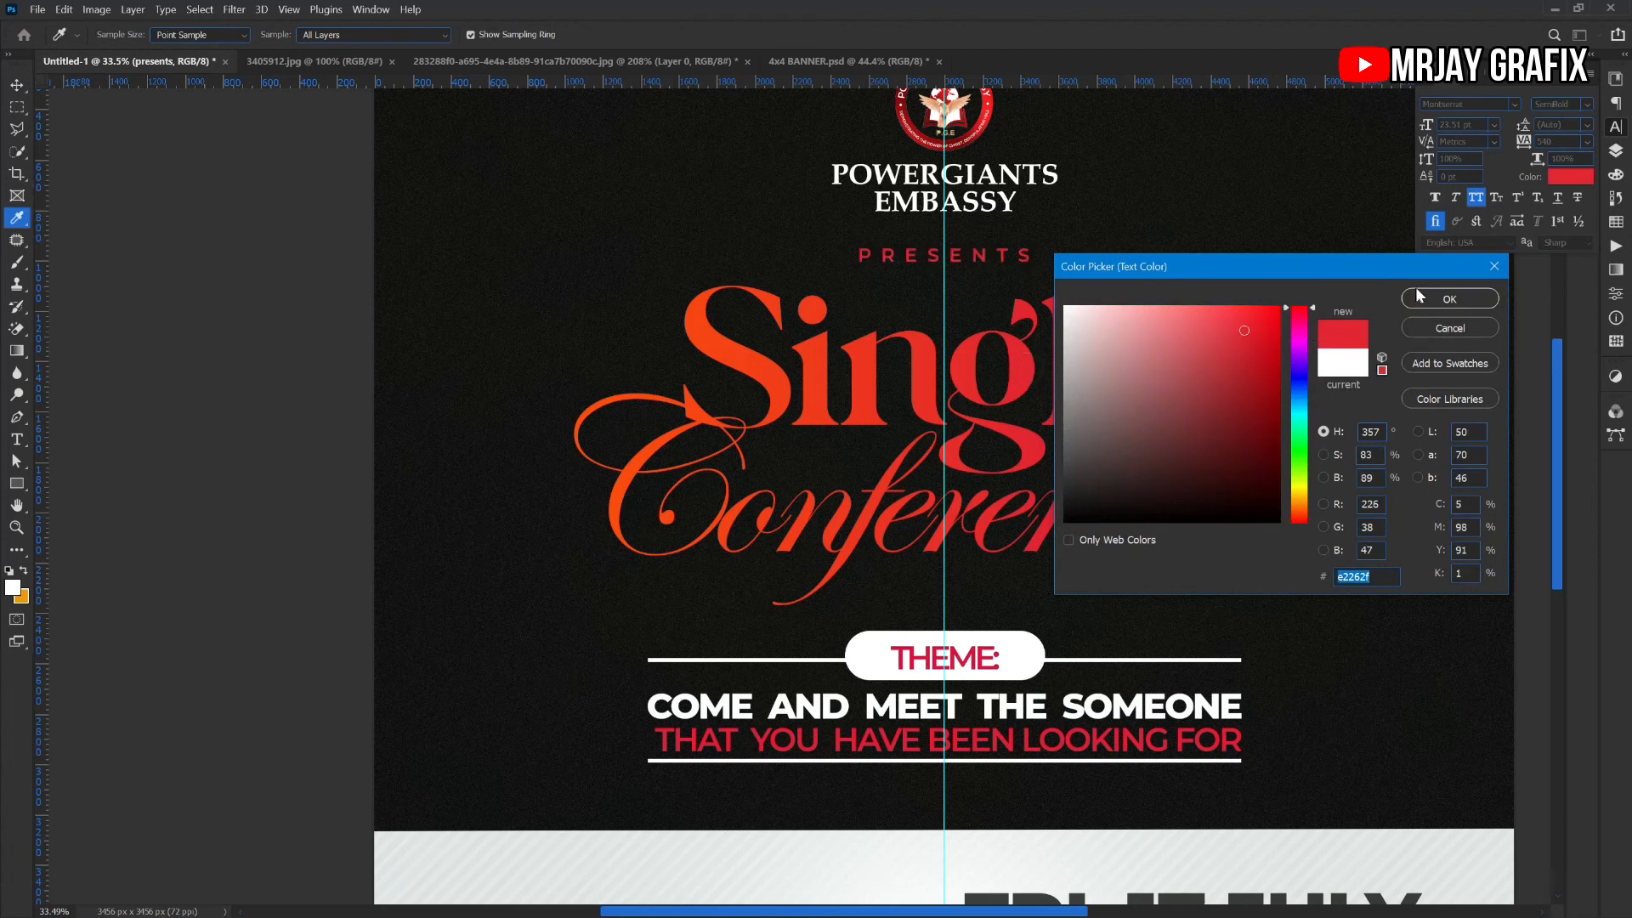
{"action": "key", "text": "Return"}
{"action": "left_click", "coordinate": [263, 367]}
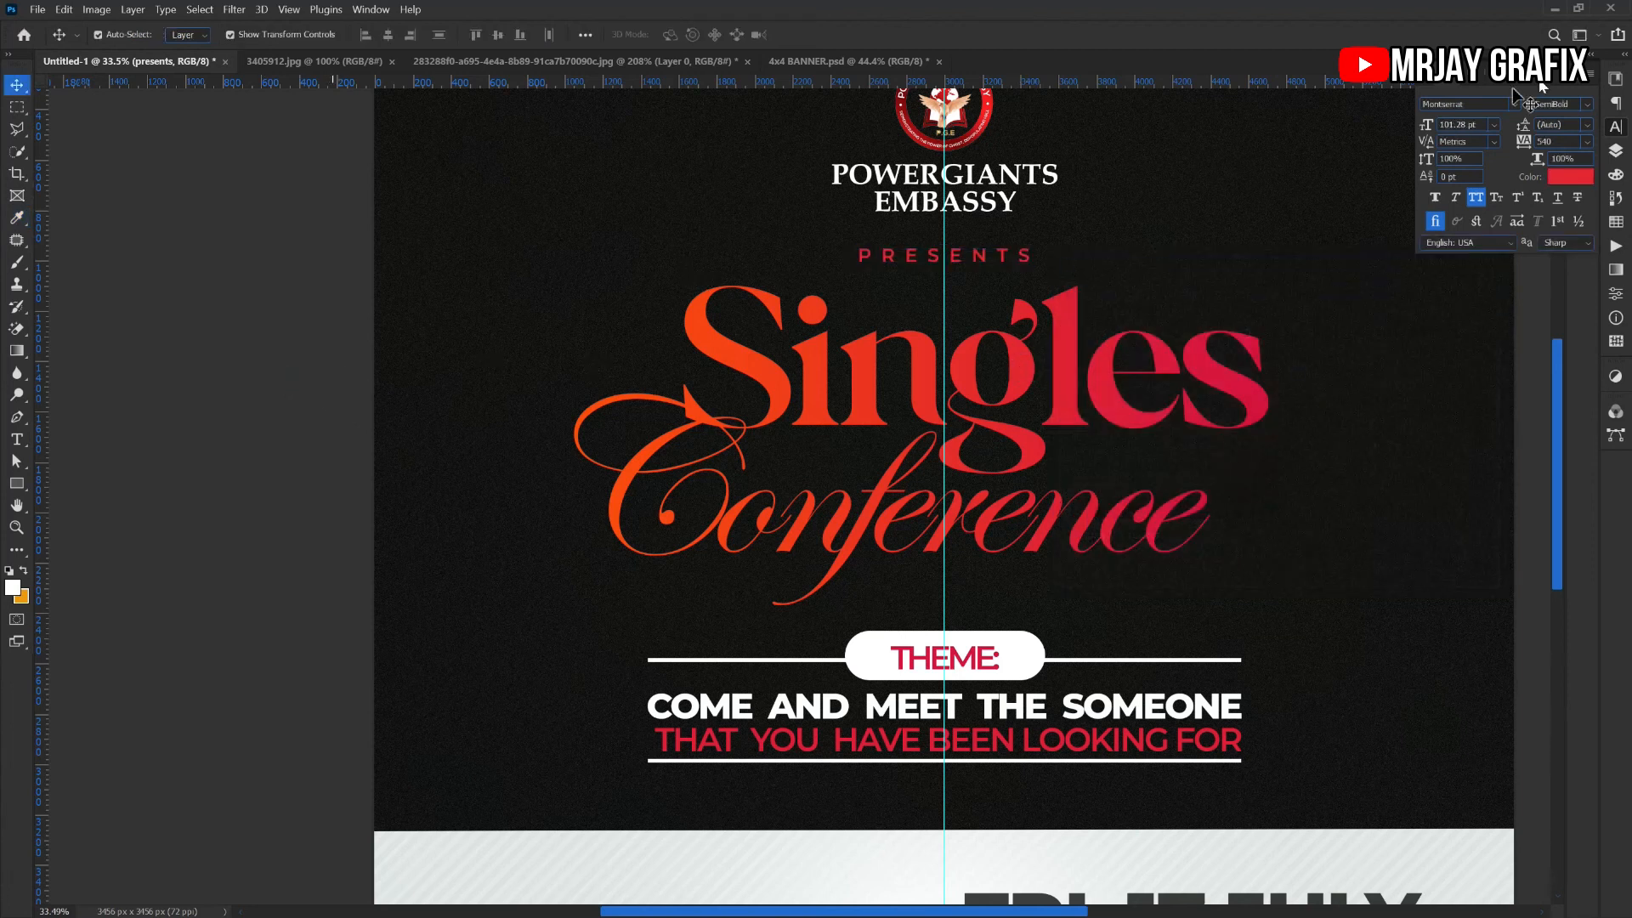
Set the font style of the PRESENTS text to Montserrat Medium
{"action": "left_click", "coordinate": [991, 255]}
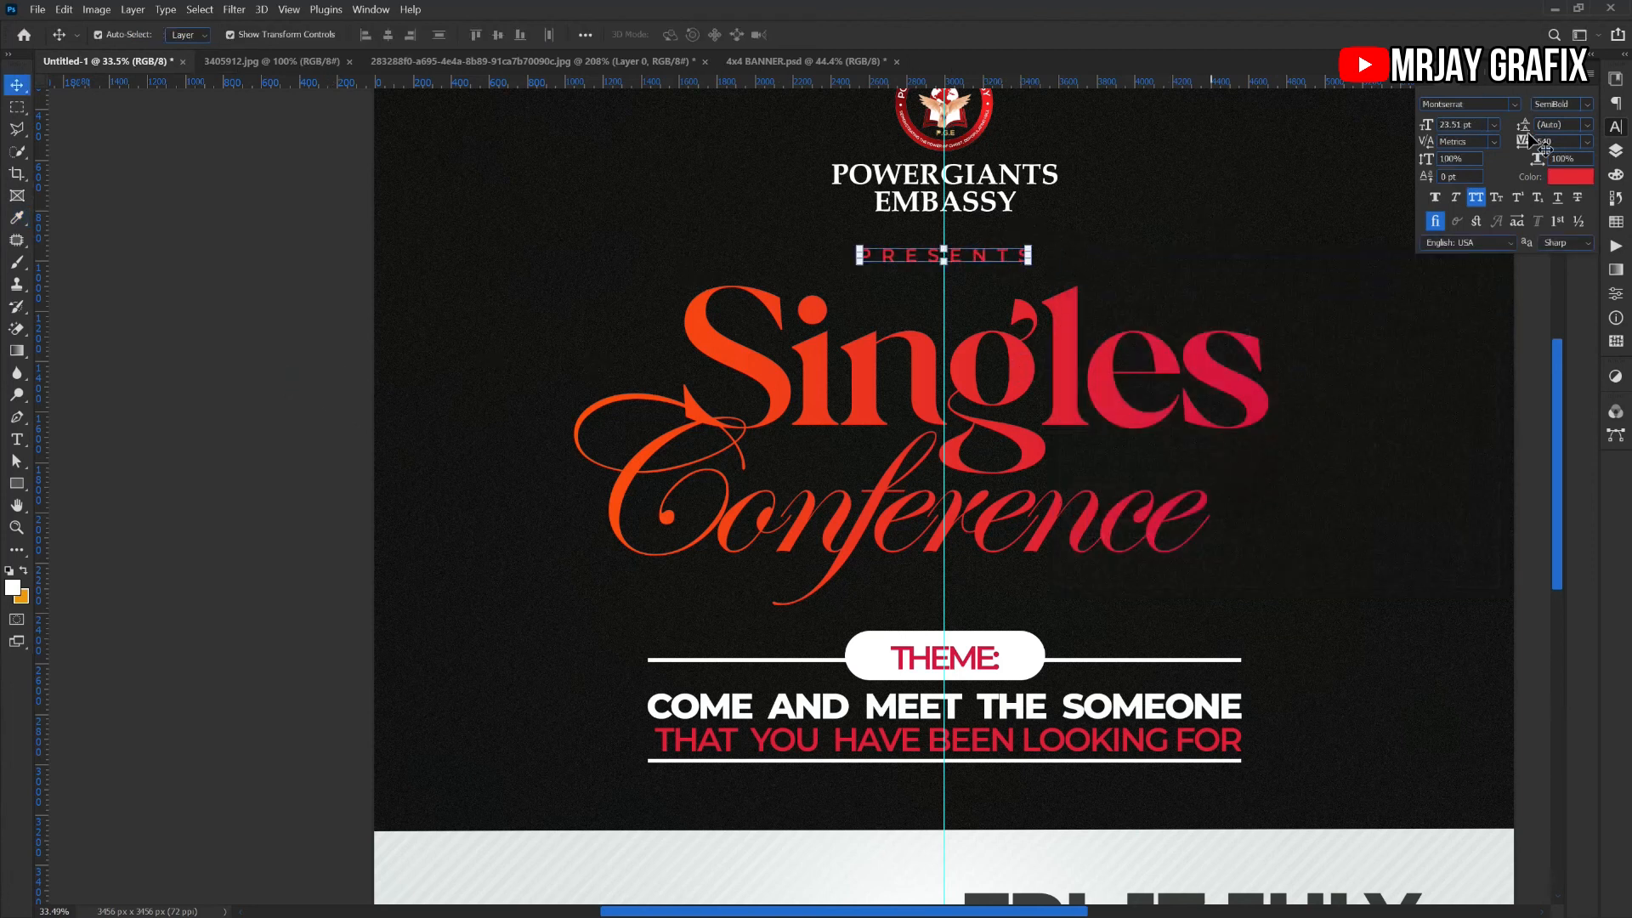
{"action": "left_click", "coordinate": [1586, 107]}
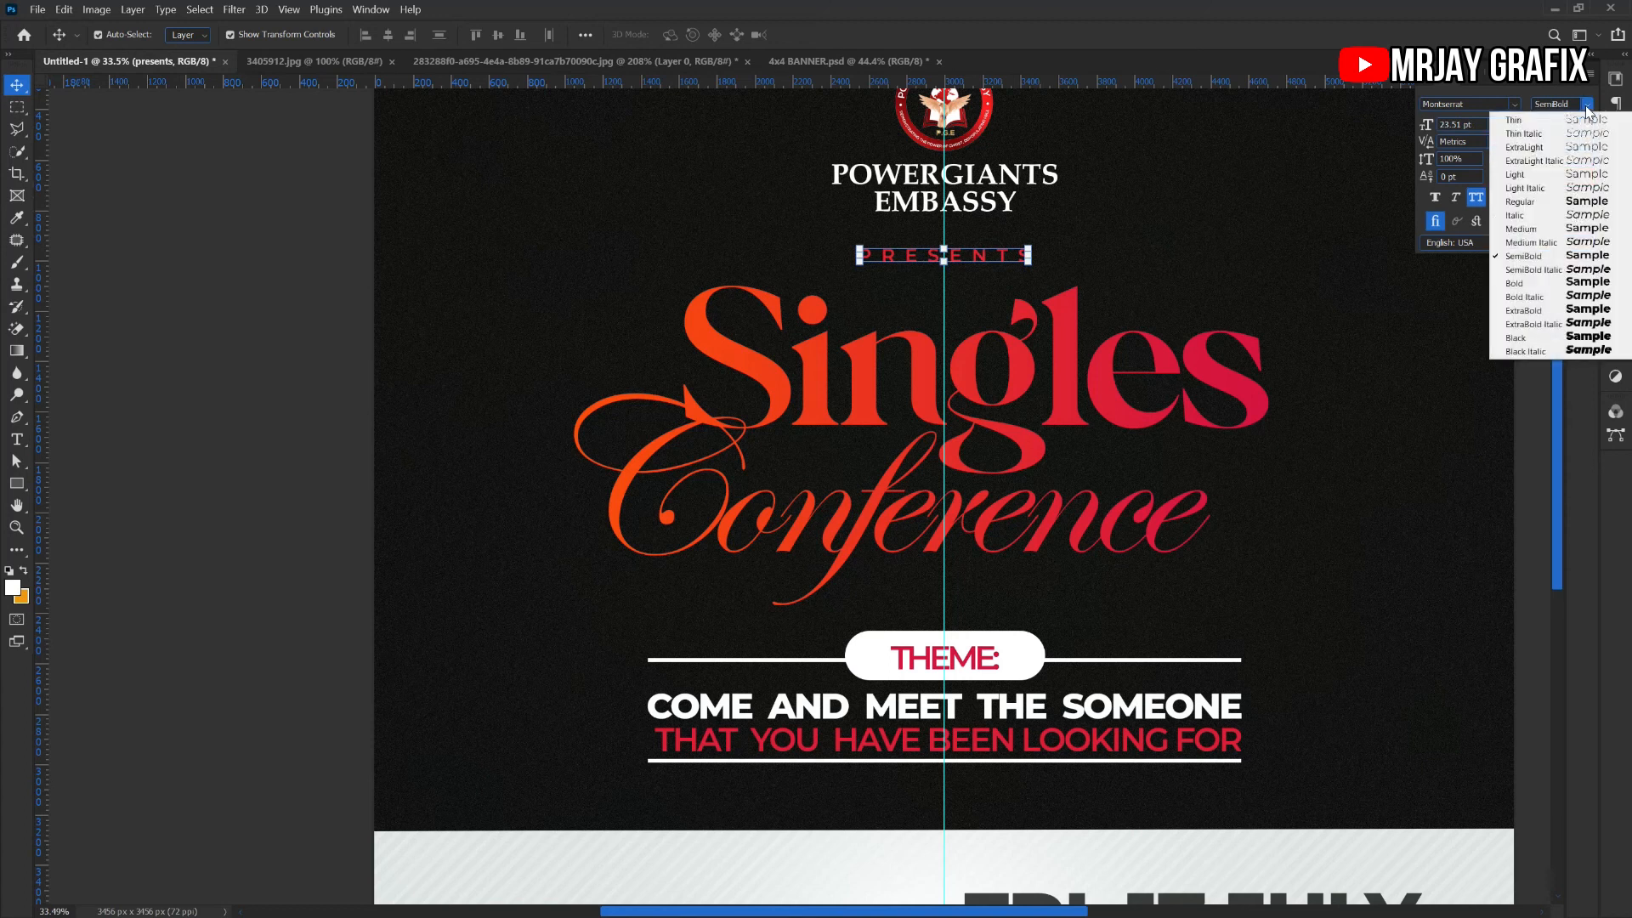
{"action": "left_click", "coordinate": [1546, 229]}
{"action": "left_click", "coordinate": [312, 354]}
Examine the whole flyer's layout, checking the balance of the logo, title, theme block and event details
{"action": "scroll", "coordinate": [865, 365], "scroll_direction": "down", "scroll_amount": 5}
{"action": "scroll", "coordinate": [796, 467], "scroll_direction": "up", "scroll_amount": 1}
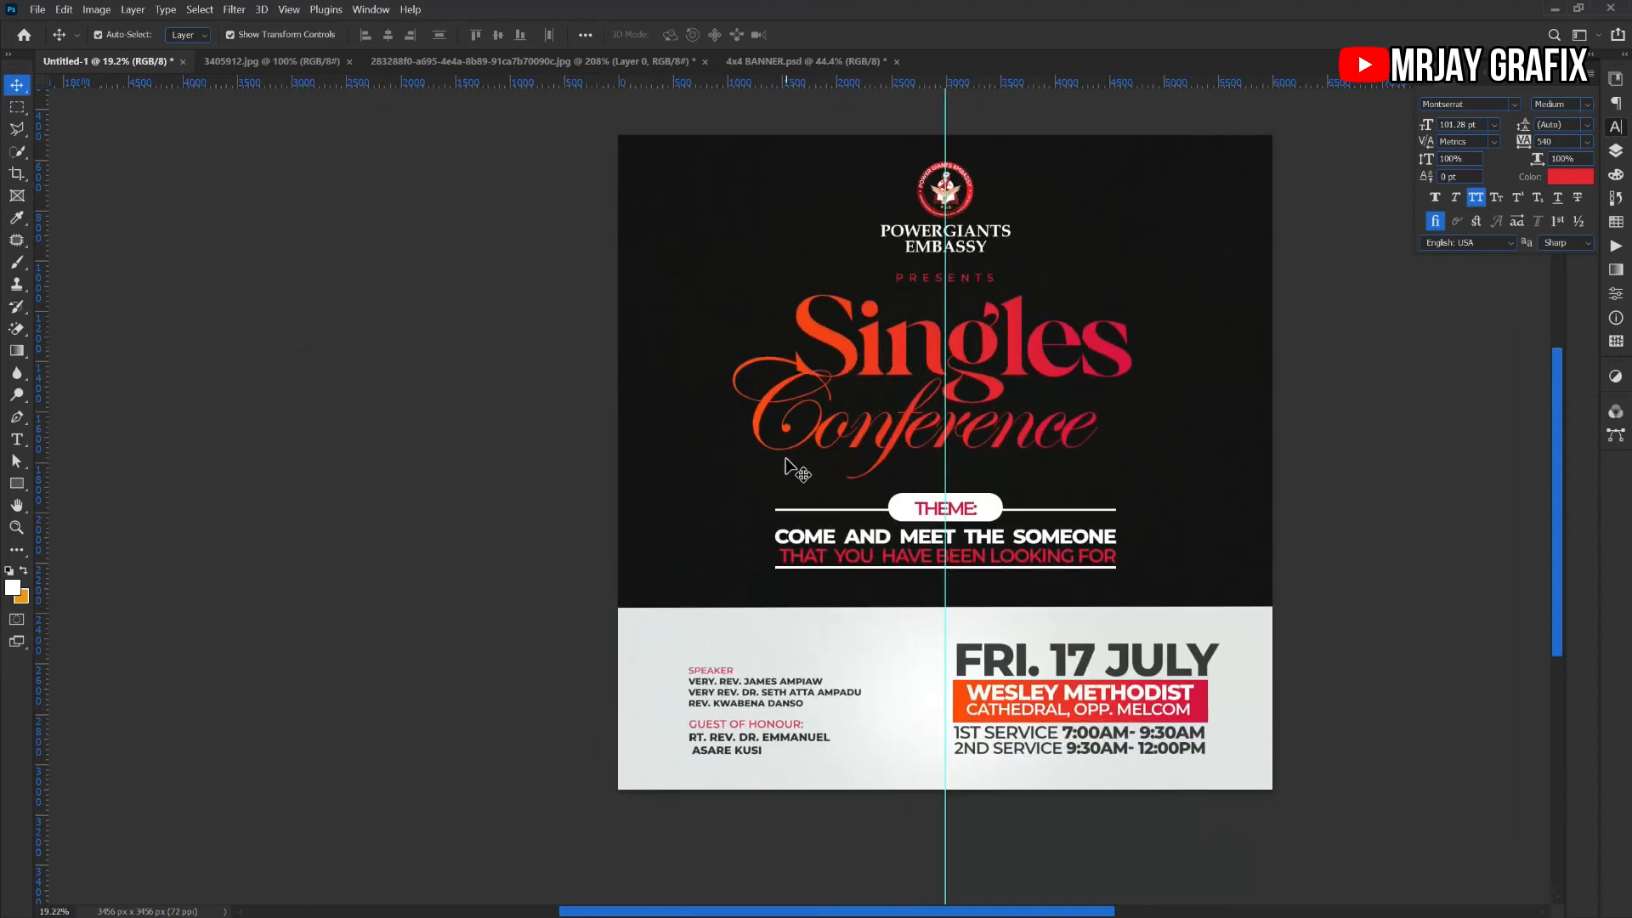
{"action": "scroll", "coordinate": [974, 351], "scroll_direction": "up", "scroll_amount": 1}
{"action": "scroll", "coordinate": [974, 351], "scroll_direction": "down", "scroll_amount": 1}
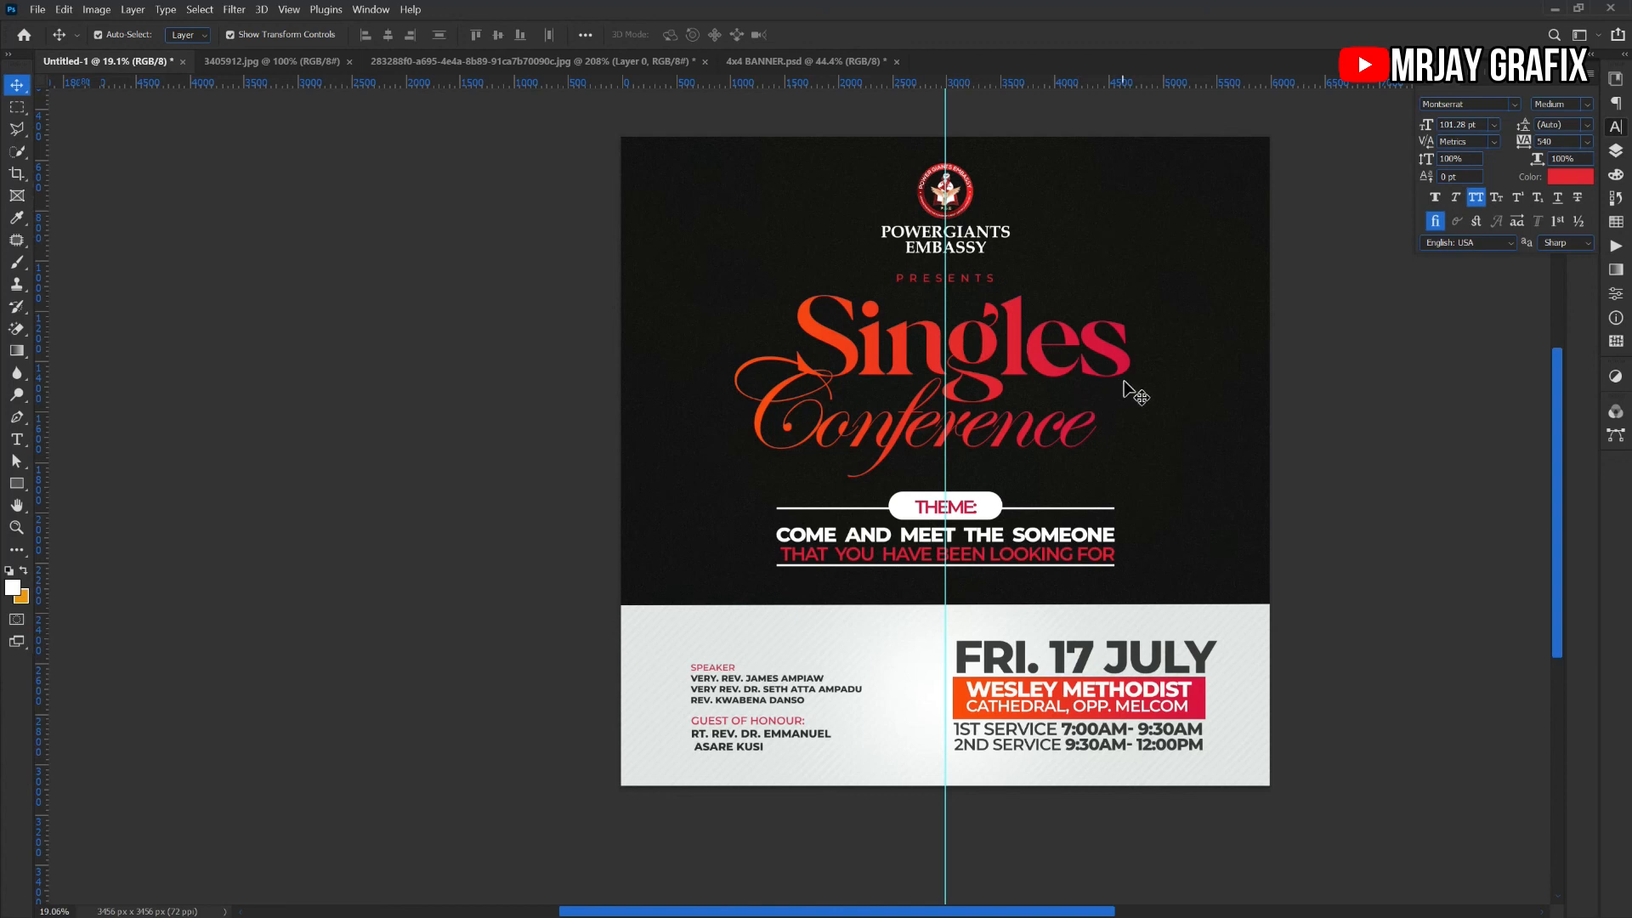
{"action": "scroll", "coordinate": [999, 513], "scroll_direction": "down", "scroll_amount": 2}
{"action": "scroll", "coordinate": [1097, 332], "scroll_direction": "up", "scroll_amount": 2}
{"action": "scroll", "coordinate": [1028, 410], "scroll_direction": "down", "scroll_amount": 2}
{"action": "scroll", "coordinate": [991, 476], "scroll_direction": "up", "scroll_amount": 2}
{"action": "scroll", "coordinate": [1011, 399], "scroll_direction": "down", "scroll_amount": 2}
{"action": "scroll", "coordinate": [1045, 357], "scroll_direction": "up", "scroll_amount": 2}
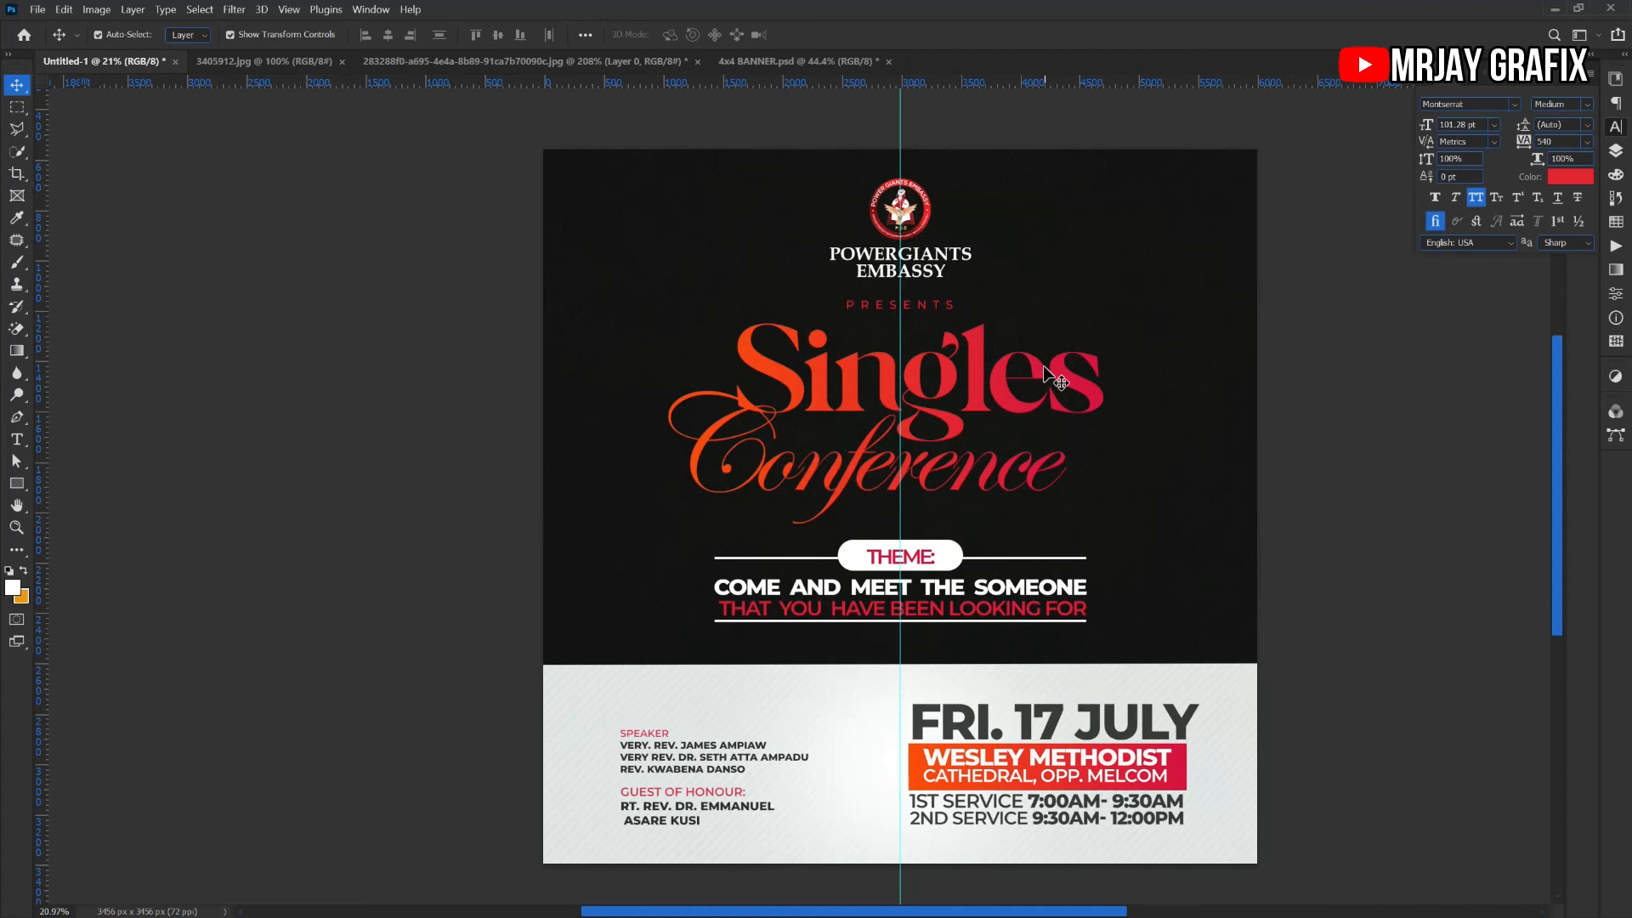